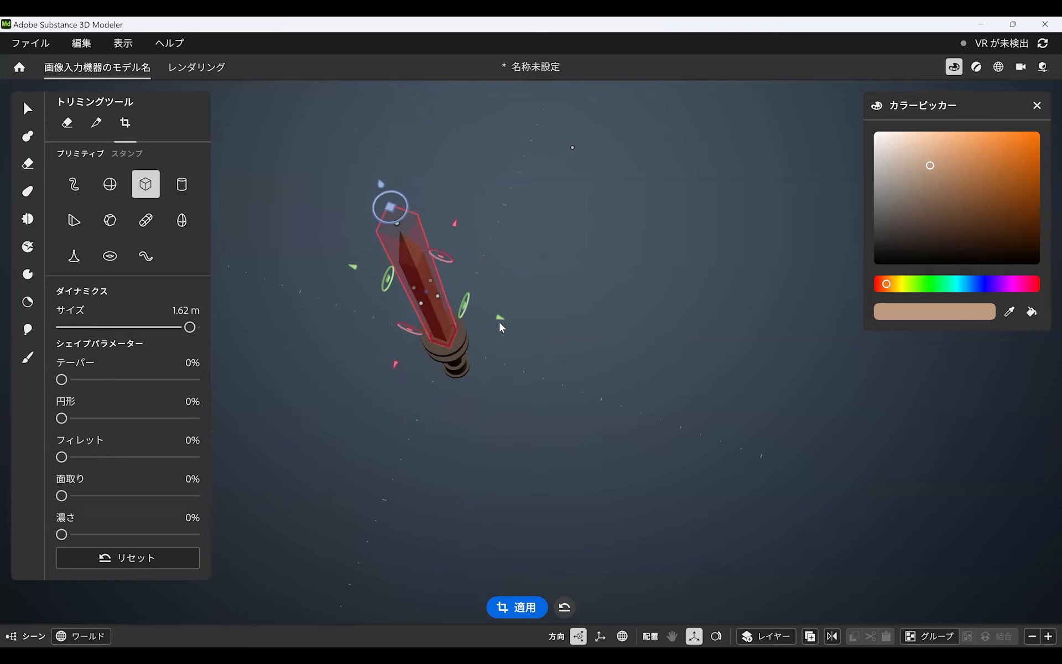
# Step: Stretch the box trimming shape so that it encloses the full length of the sword's blade
pyautogui.moveTo(409, 206); pyautogui.dragTo(413, 281)
pyautogui.keyDown('alt'); pyautogui.moveTo(412, 281); pyautogui.dragTo(460, 268, button='right'); pyautogui.keyUp('alt')
pyautogui.keyDown('alt'); pyautogui.moveTo(460, 267); pyautogui.dragTo(401, 217); pyautogui.keyUp('alt')
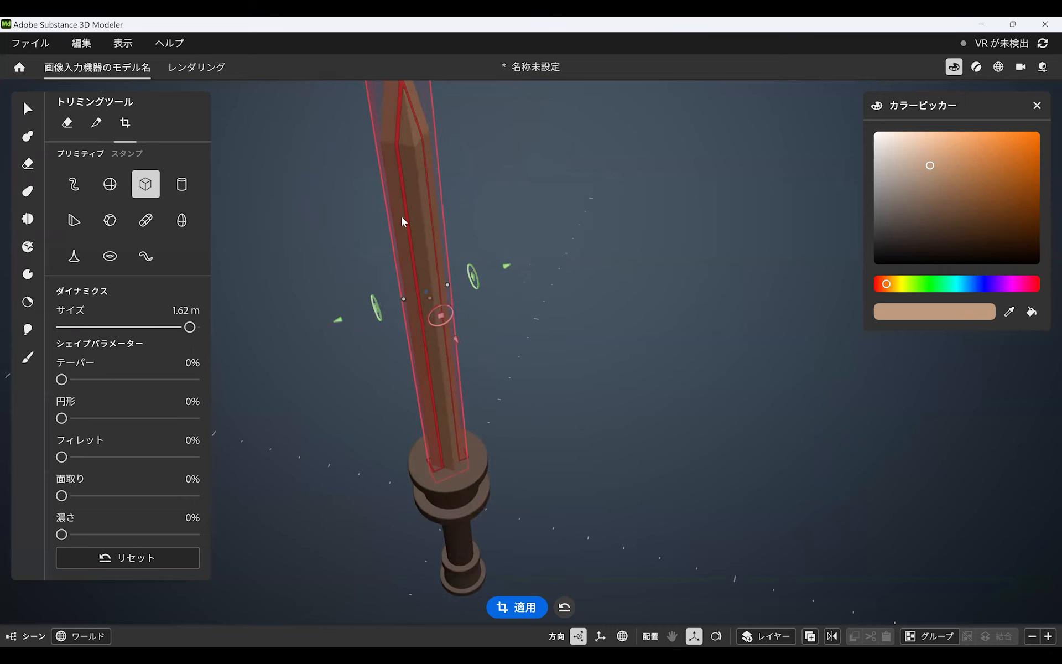
pyautogui.keyDown('alt'); pyautogui.moveTo(515, 213); pyautogui.dragTo(440, 317); pyautogui.keyUp('alt')
# Step: Return to the selection tool, clear the selection and review the whole sword
pyautogui.click(24, 109)
pyautogui.doubleClick(438, 296)
pyautogui.click(33, 113)
pyautogui.click(567, 260)
pyautogui.keyDown('alt'); pyautogui.moveTo(567, 260); pyautogui.dragTo(456, 329); pyautogui.keyUp('alt')
pyautogui.keyDown('alt'); pyautogui.moveTo(488, 437); pyautogui.dragTo(468, 323, button='middle'); pyautogui.keyUp('alt')
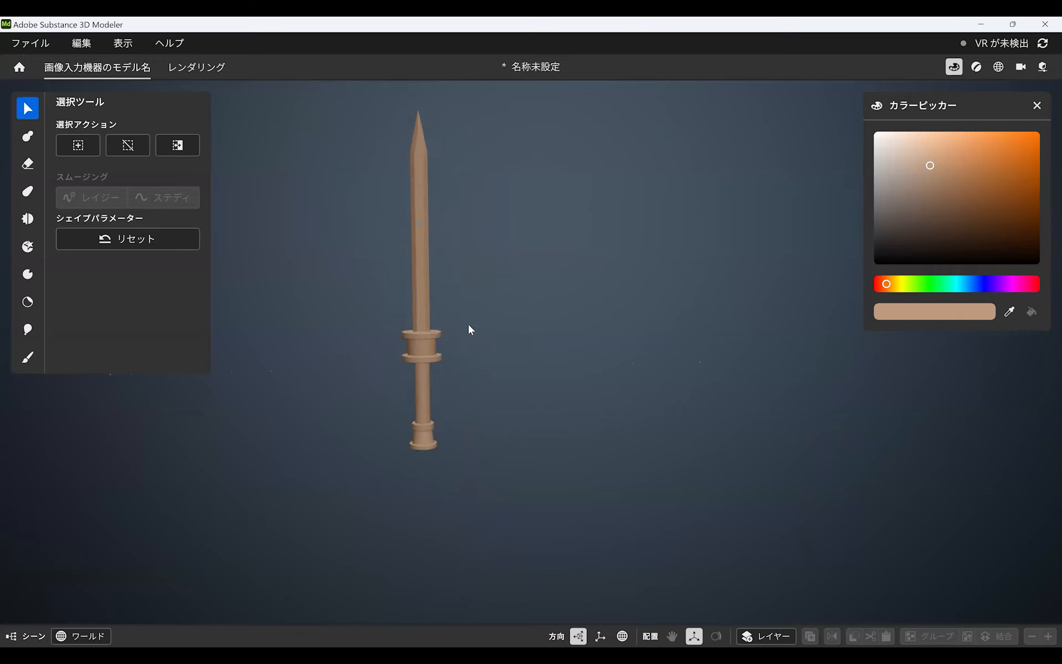
# Step: Create a new layer for a sphere clay primitive and turn on mirror symmetry for it
pyautogui.scroll(3, 468, 326)
pyautogui.scroll(3, 469, 339)
pyautogui.rightClick(509, 250)
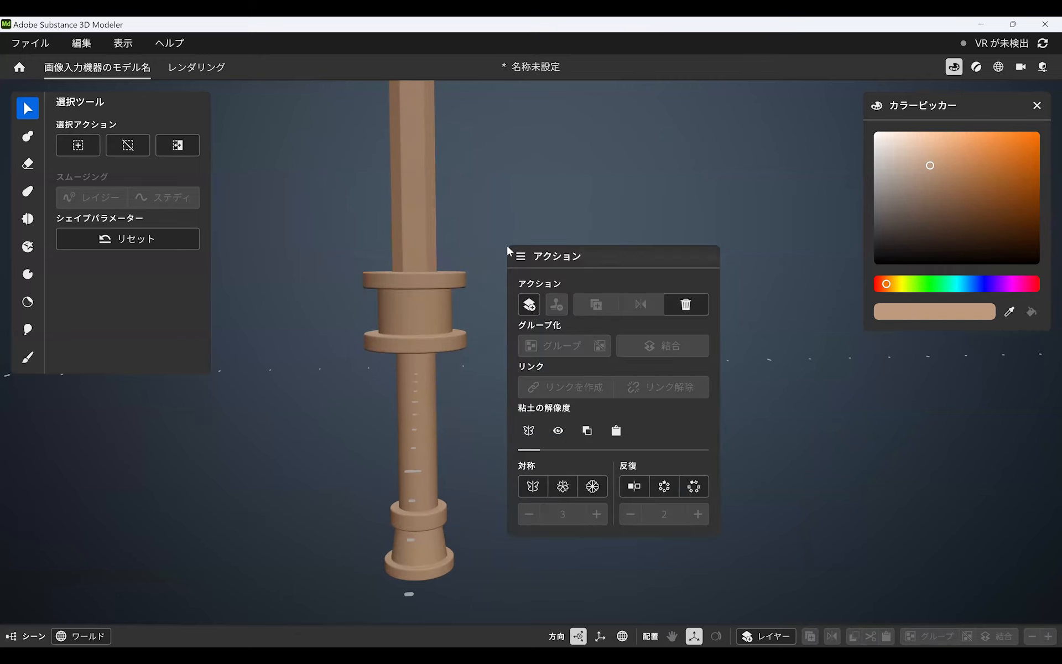
pyautogui.click(529, 304)
pyautogui.scroll(3, 434, 296)
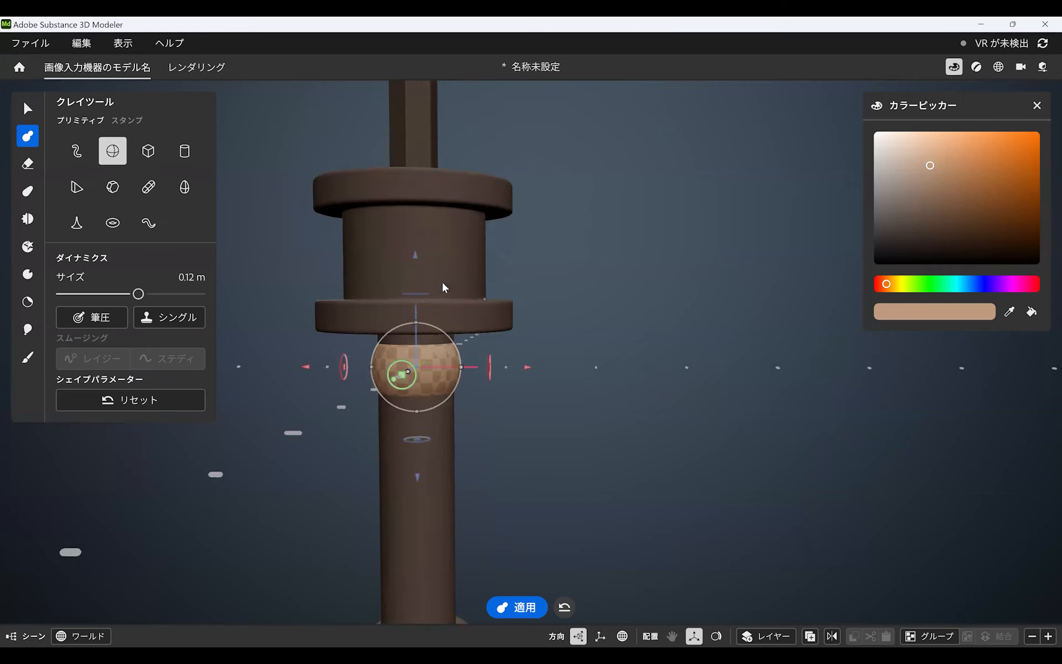
pyautogui.rightClick(576, 282)
pyautogui.click(606, 560)
pyautogui.click(606, 562)
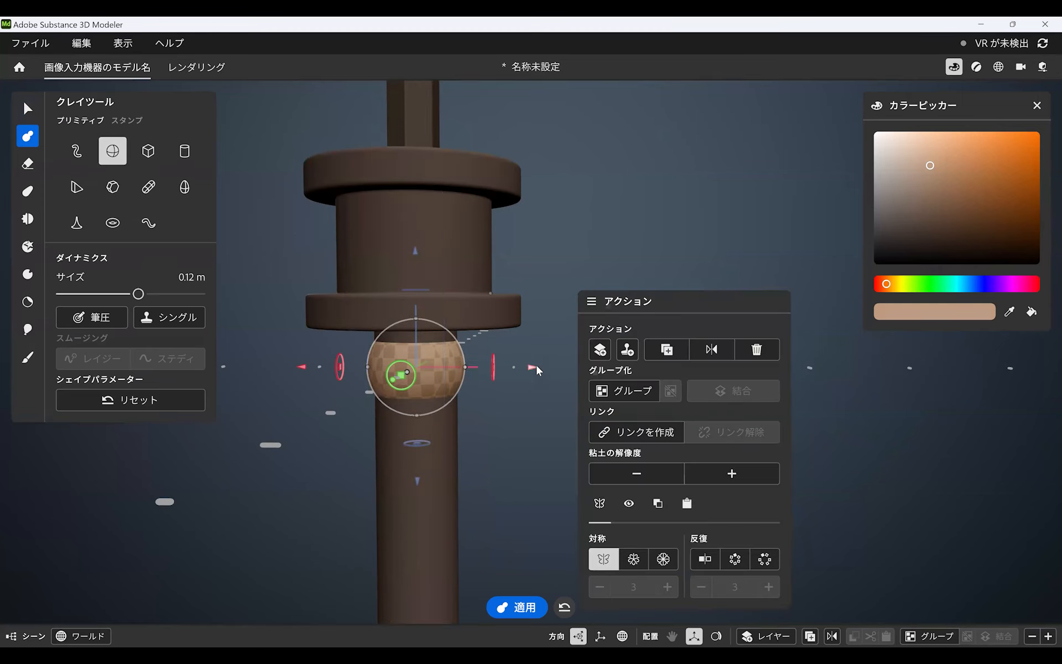
# Step: Move the mirrored spheres up to the sides of the guard's central drum and shrink them to 7.15 cm
pyautogui.moveTo(533, 367); pyautogui.dragTo(592, 367)
pyautogui.moveTo(477, 251); pyautogui.dragTo(474, 135)
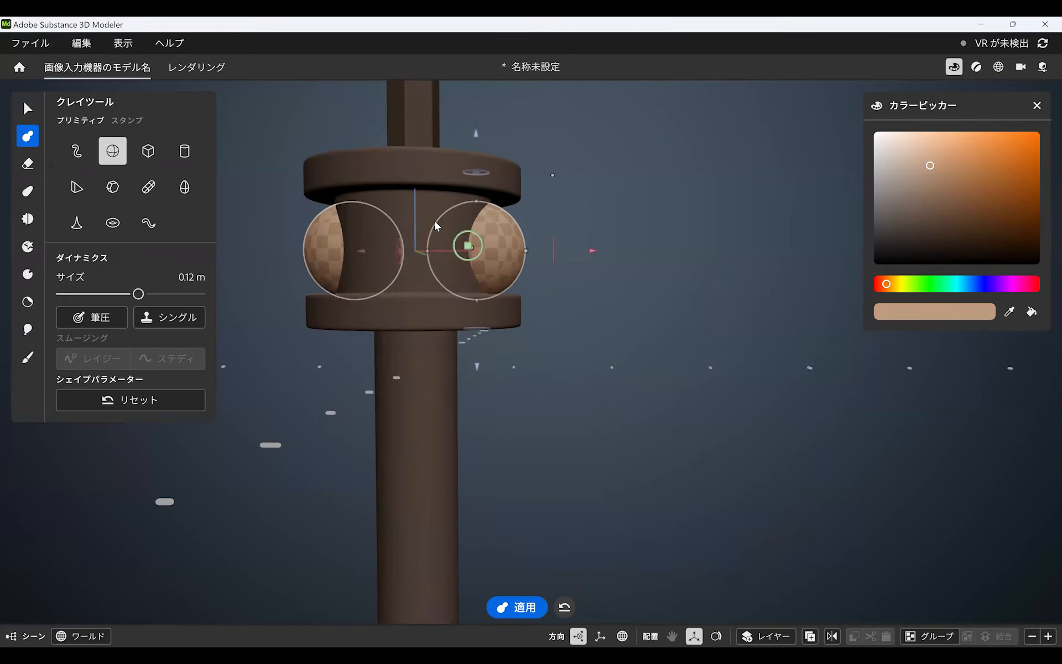
pyautogui.keyDown('alt'); pyautogui.moveTo(433, 221); pyautogui.dragTo(483, 197); pyautogui.keyUp('alt')
pyautogui.scroll(3, 484, 197)
pyautogui.moveTo(599, 121); pyautogui.dragTo(573, 218)
pyautogui.moveTo(532, 251); pyautogui.dragTo(511, 251)
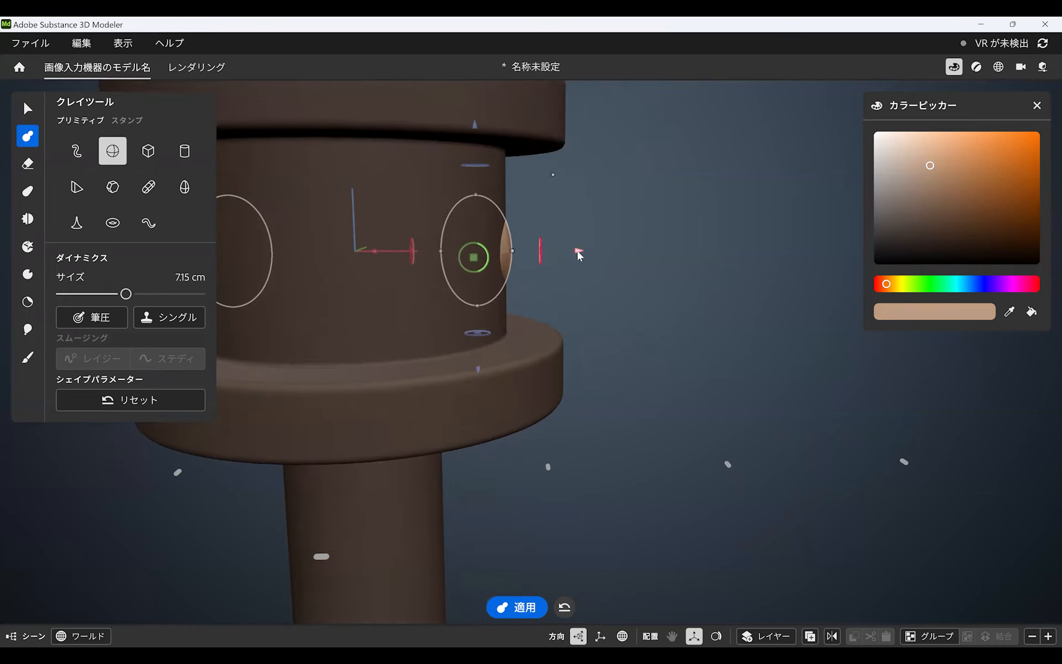
pyautogui.keyDown('alt'); pyautogui.moveTo(623, 213); pyautogui.dragTo(503, 206); pyautogui.keyUp('alt')
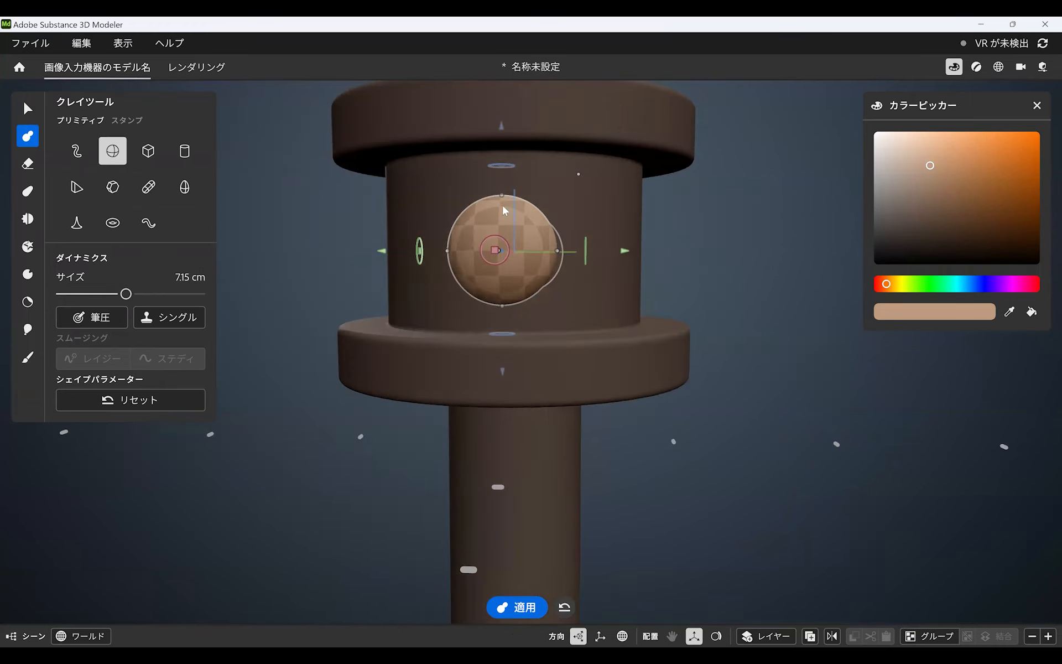
pyautogui.moveTo(502, 125); pyautogui.dragTo(503, 117)
# Step: Leave the sphere layer's editing mode and deselect it to check the guard
pyautogui.scroll(-6, 348, 261)
pyautogui.keyDown('alt'); pyautogui.moveTo(433, 191); pyautogui.dragTo(361, 267); pyautogui.keyUp('alt')
pyautogui.keyDown('alt'); pyautogui.moveTo(361, 266); pyautogui.dragTo(387, 249, button='right'); pyautogui.keyUp('alt')
pyautogui.press('Escape')
pyautogui.keyDown('alt'); pyautogui.moveTo(541, 274); pyautogui.dragTo(295, 232, button='right'); pyautogui.keyUp('alt')
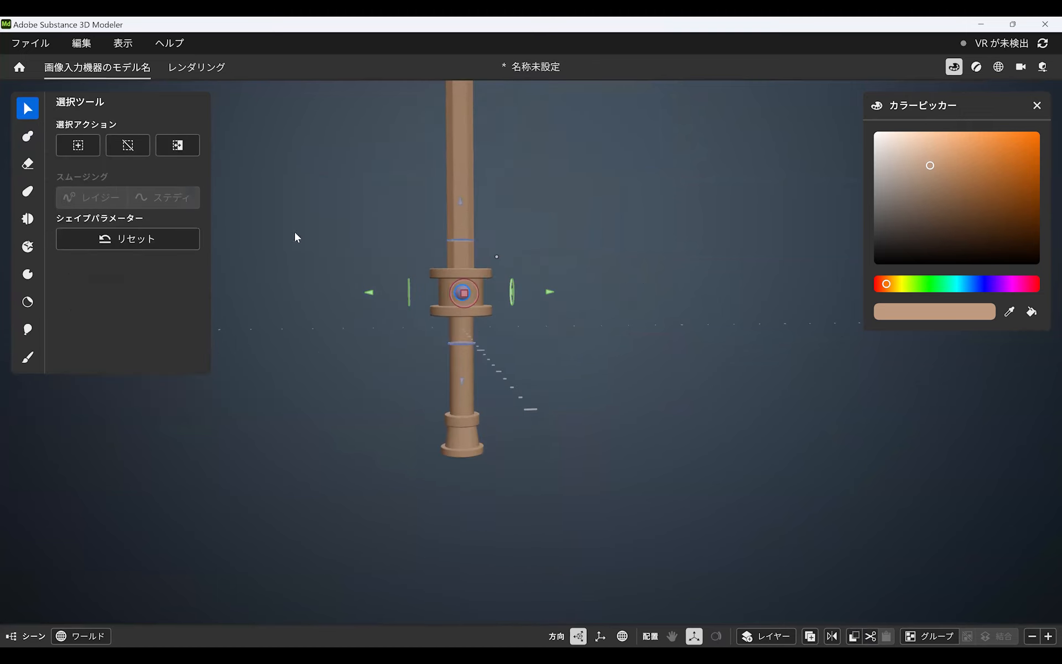
pyautogui.click(327, 149)
# Step: Reopen the sphere layer and erase the spheres' inner parts inside the guard with a mirrored 0.11 m box
pyautogui.keyDown('alt'); pyautogui.moveTo(380, 221); pyautogui.dragTo(573, 248, button='right'); pyautogui.keyUp('alt')
pyautogui.keyDown('alt'); pyautogui.moveTo(573, 249); pyautogui.dragTo(611, 279); pyautogui.keyUp('alt')
pyautogui.doubleClick(588, 281)
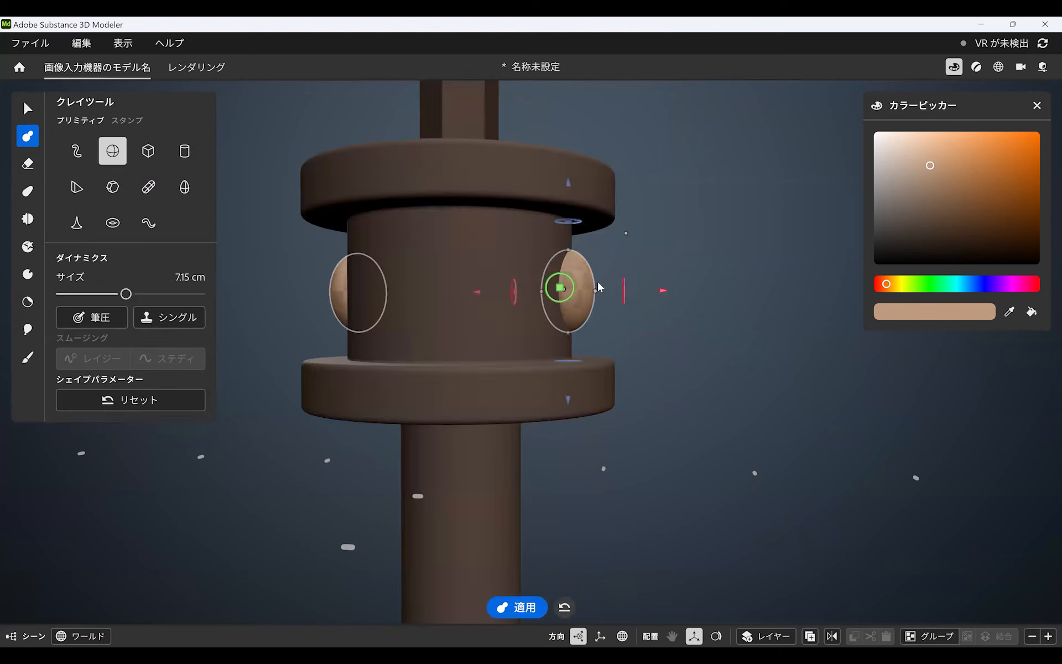
pyautogui.click(27, 163)
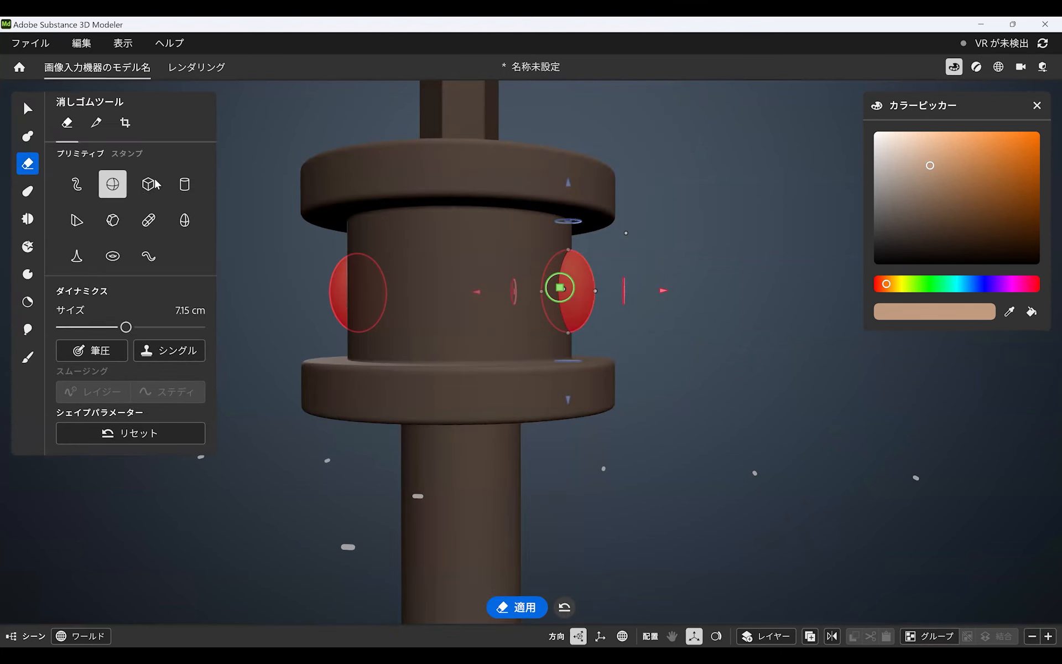
pyautogui.click(155, 183)
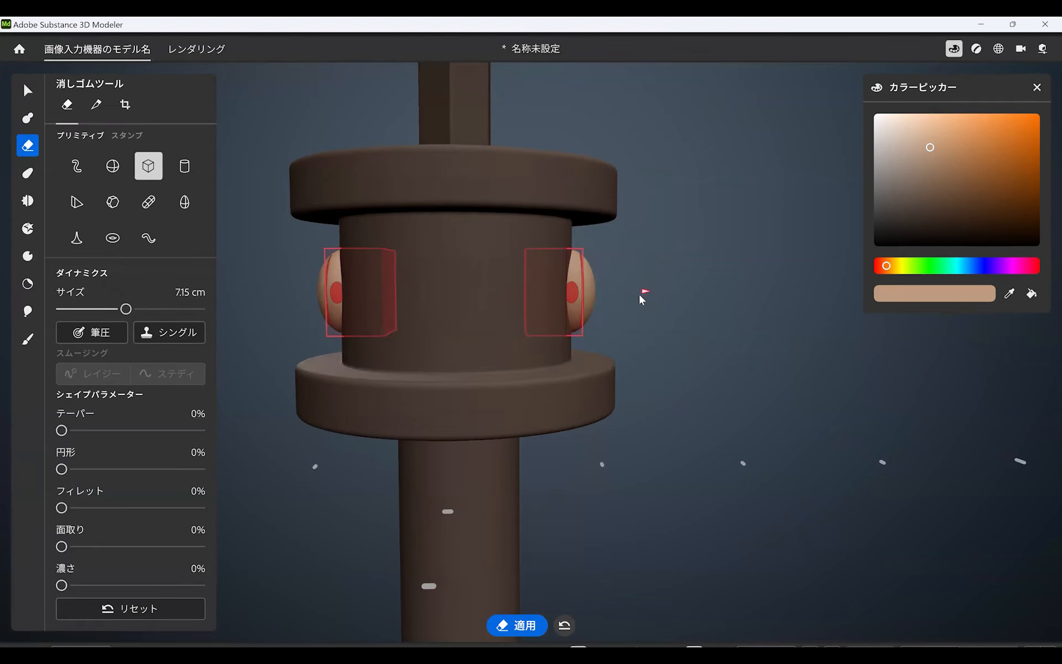
pyautogui.moveTo(536, 249); pyautogui.dragTo(442, 329)
pyautogui.moveTo(501, 300)
pyautogui.mouseDown()
pyautogui.moveTo(478, 314)
pyautogui.moveTo(486, 300)
pyautogui.mouseUp()
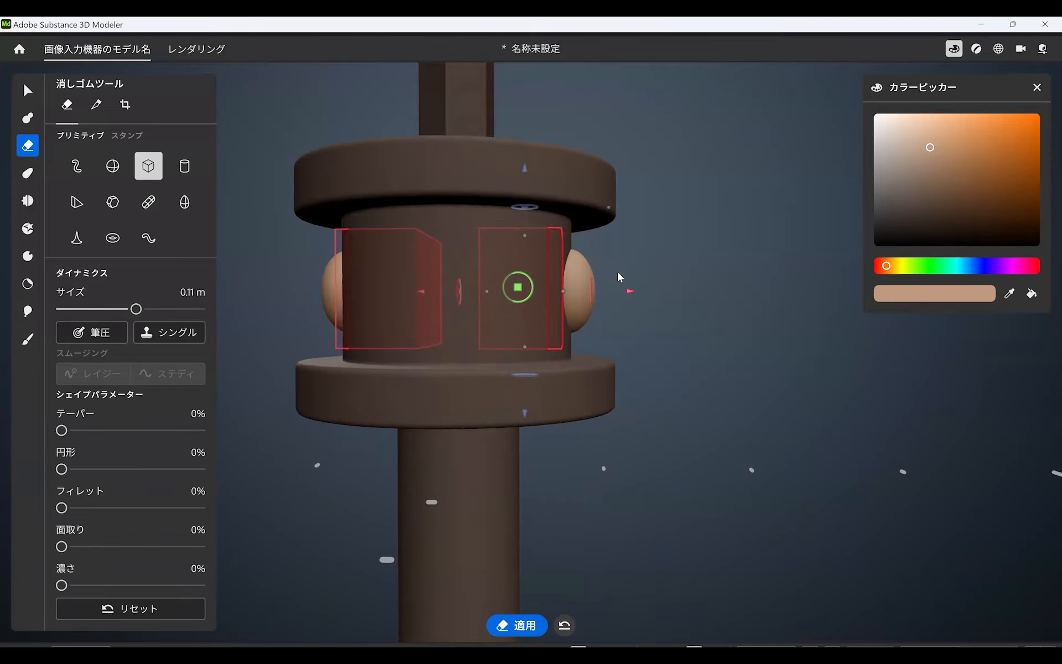
pyautogui.keyDown('alt'); pyautogui.moveTo(618, 274); pyautogui.dragTo(548, 272); pyautogui.keyUp('alt')
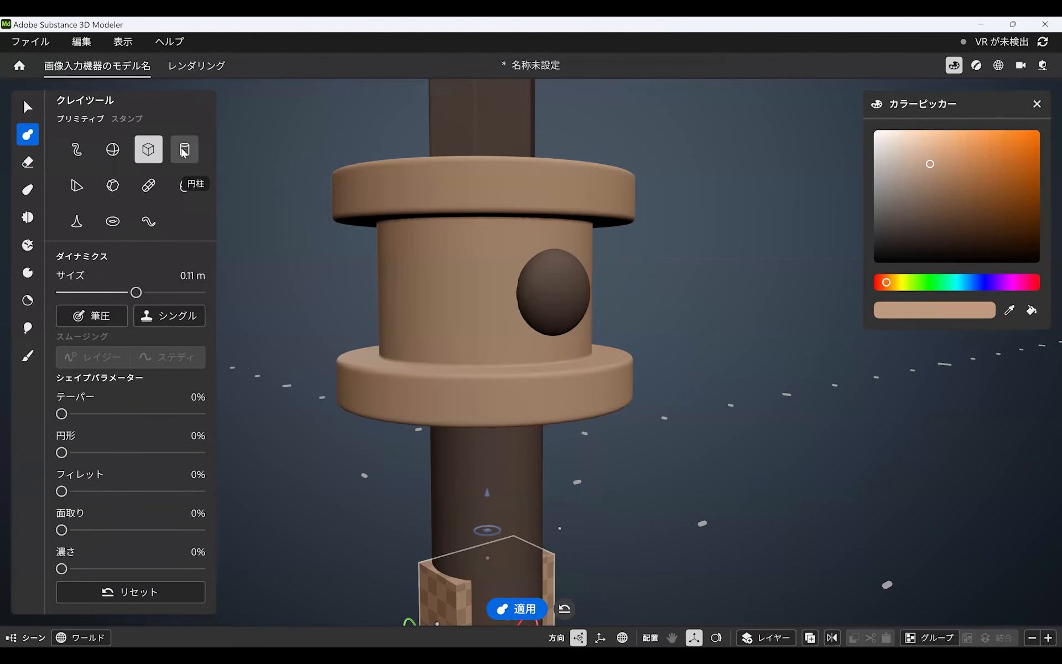
# Step: Add a cylinder clay primitive to the guard's layer and rotate it to lie horizontally across the grip
pyautogui.click(184, 150)
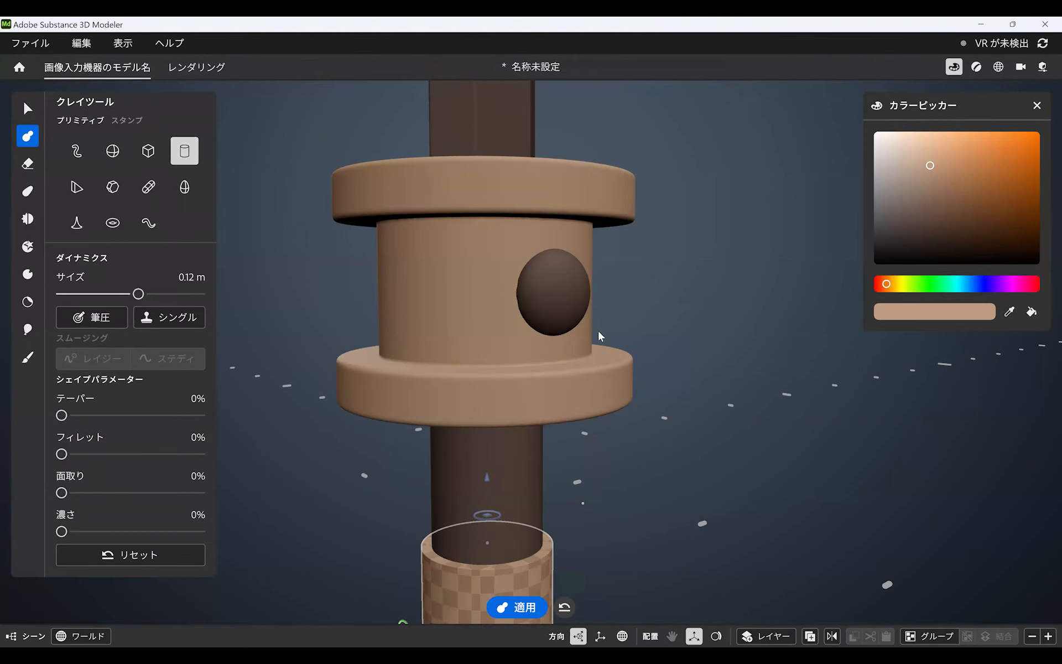
pyautogui.scroll(-3, 597, 328)
pyautogui.keyDown('alt'); pyautogui.moveTo(550, 405); pyautogui.dragTo(614, 382); pyautogui.keyUp('alt')
pyautogui.moveTo(471, 517); pyautogui.dragTo(500, 524)
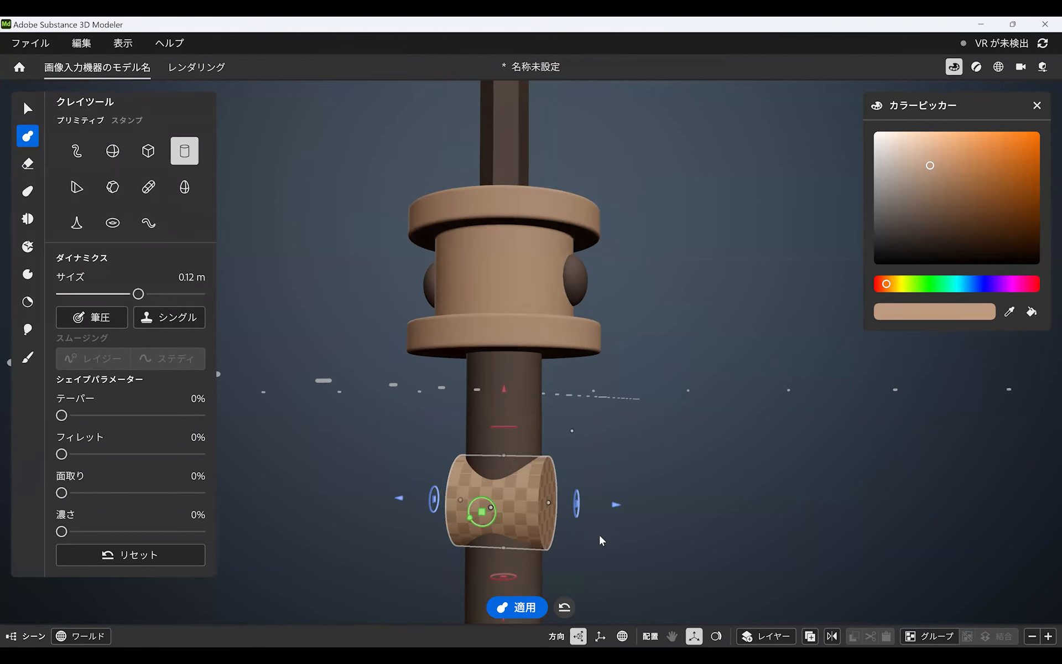
# Step: Flatten the horizontal cylinder into a thin disc with mirror symmetry on, raised to the guard's spheres
pyautogui.keyDown('alt'); pyautogui.moveTo(623, 482); pyautogui.dragTo(633, 437); pyautogui.keyUp('alt')
pyautogui.rightClick(665, 525)
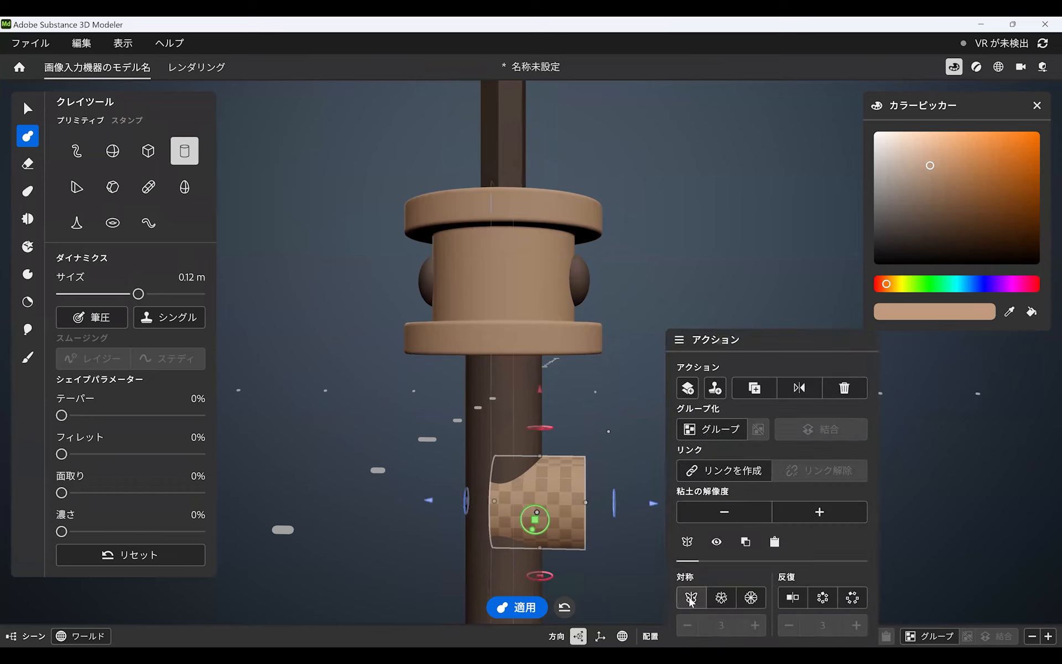
pyautogui.click(690, 596)
pyautogui.moveTo(490, 499); pyautogui.dragTo(532, 503)
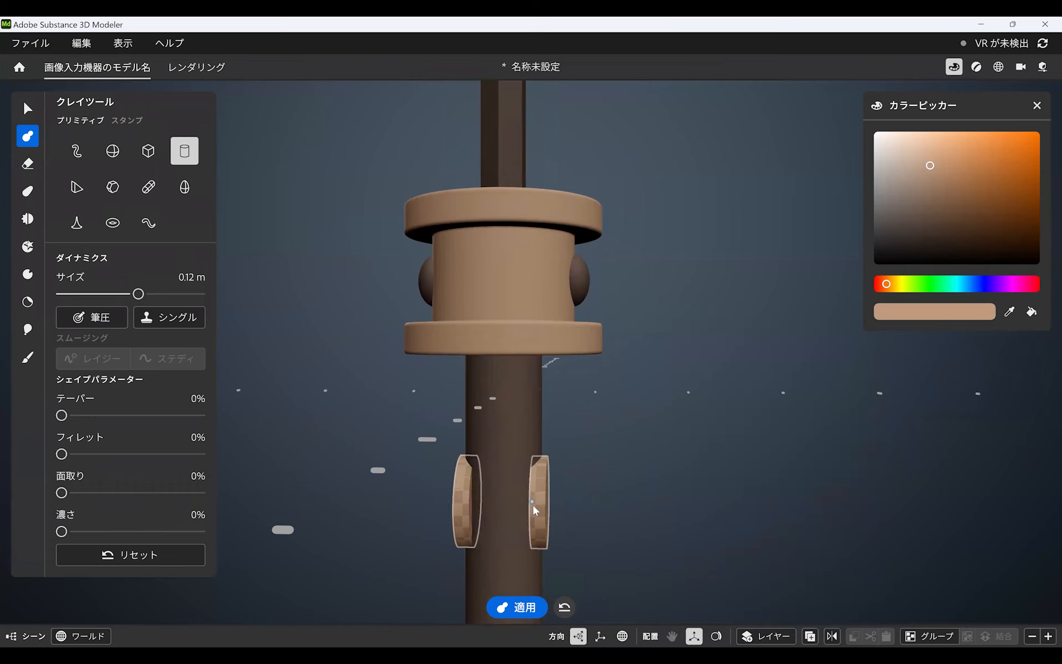
pyautogui.moveTo(540, 388); pyautogui.dragTo(556, 165)
# Step: Reduce the mirrored disc to 8.35 cm around the sphere as a rim and give it a 42% chamfer
pyautogui.keyDown('alt'); pyautogui.moveTo(562, 256); pyautogui.dragTo(616, 270, button='right'); pyautogui.keyUp('alt')
pyautogui.keyDown('alt'); pyautogui.moveTo(616, 270); pyautogui.dragTo(719, 196); pyautogui.keyUp('alt')
pyautogui.moveTo(751, 139); pyautogui.dragTo(709, 185)
pyautogui.keyDown('alt'); pyautogui.moveTo(578, 208); pyautogui.dragTo(615, 265); pyautogui.keyUp('alt')
pyautogui.scroll(2, 619, 266)
pyautogui.moveTo(97, 497); pyautogui.dragTo(123, 493)
pyautogui.keyDown('alt'); pyautogui.moveTo(470, 308); pyautogui.dragTo(589, 266); pyautogui.keyUp('alt')
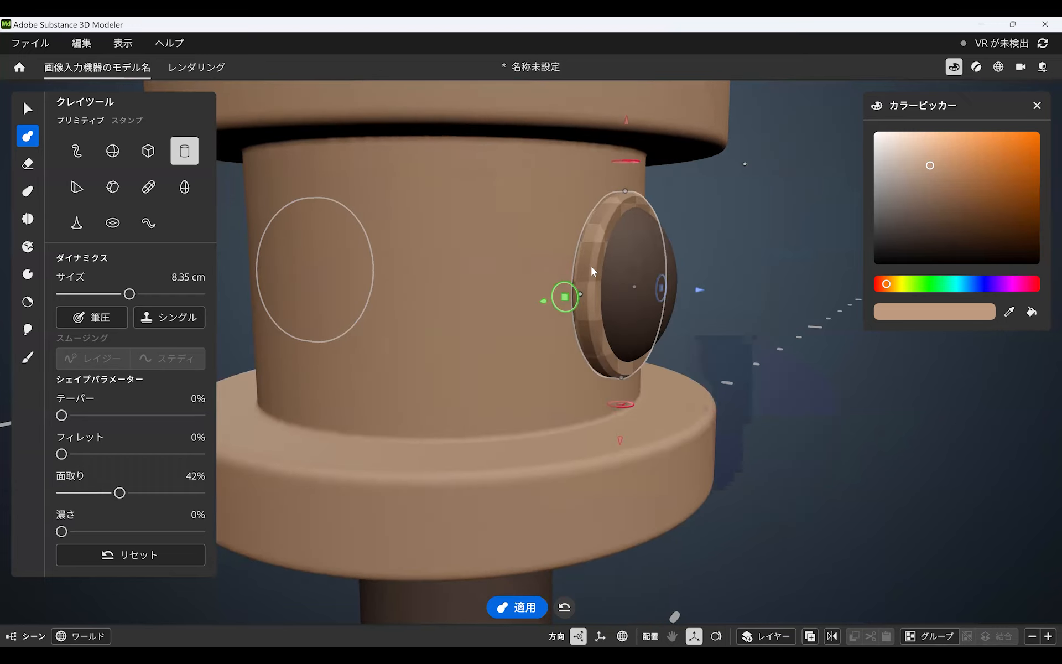
# Step: Raise the guard layer's clay resolution by one level and set the rim disc's chamfer to 46%
pyautogui.scroll(-3, 614, 280)
pyautogui.keyDown('alt'); pyautogui.moveTo(507, 278); pyautogui.dragTo(566, 274); pyautogui.keyUp('alt')
pyautogui.rightClick(684, 219)
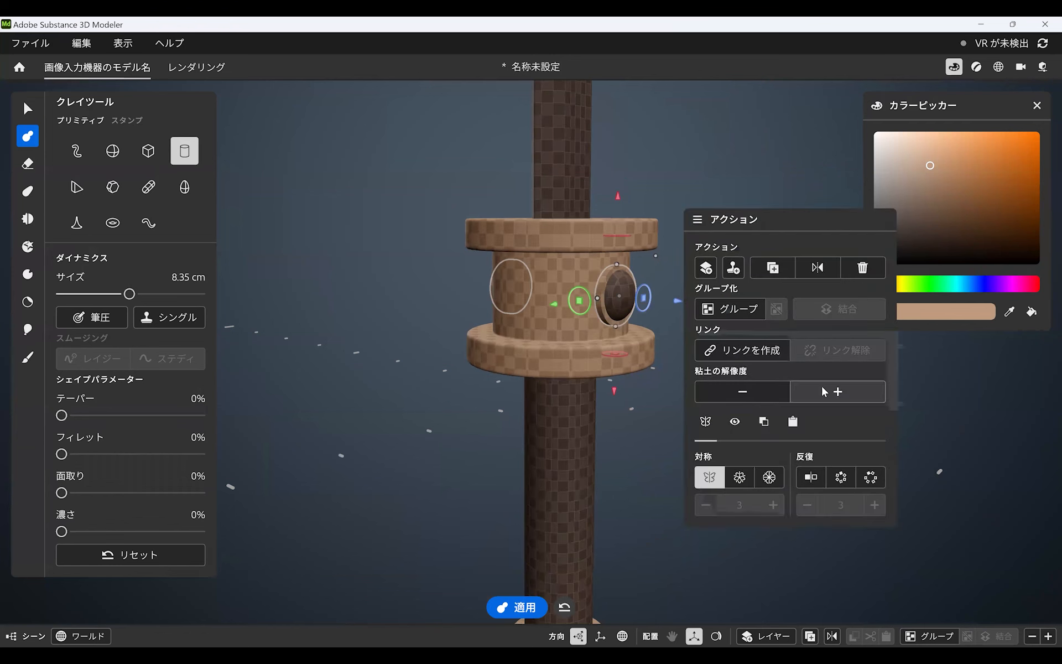
pyautogui.click(817, 388)
pyautogui.scroll(5, 518, 290)
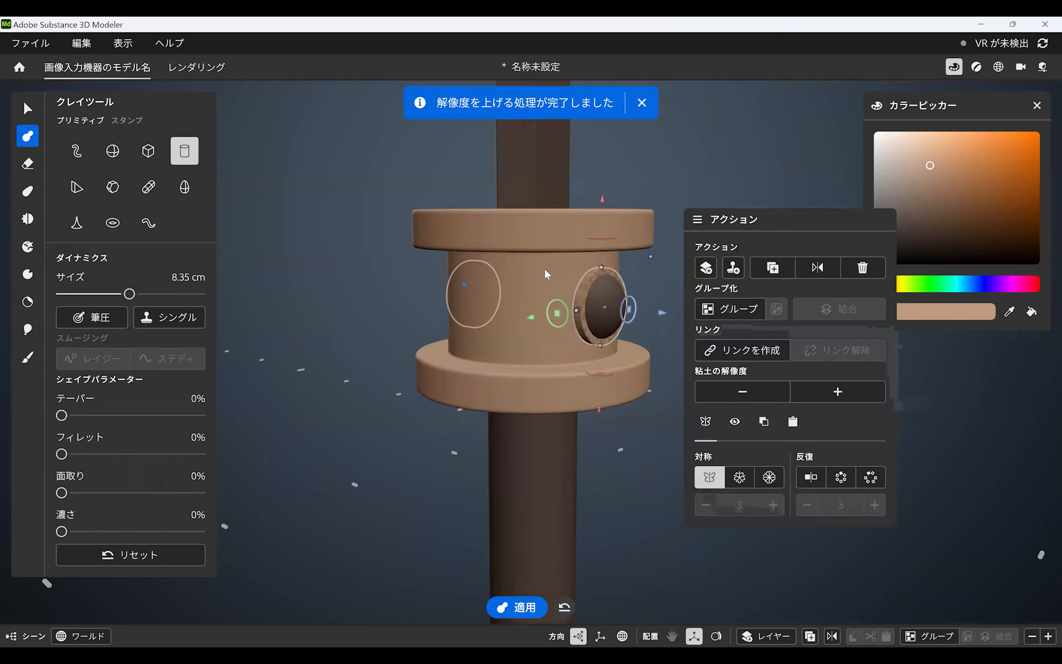
pyautogui.moveTo(61, 492); pyautogui.dragTo(129, 492)
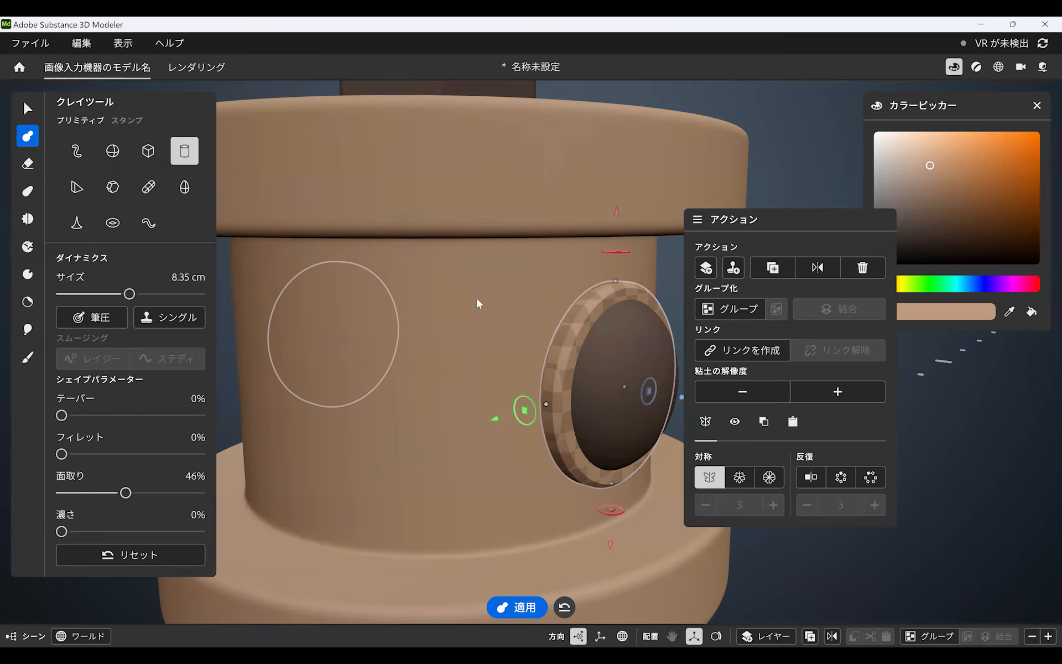
# Step: Place an upright 0.16 m cylinder on top of the guard's upper flange as a step, with a 29% chamfer
pyautogui.scroll(-5, 475, 299)
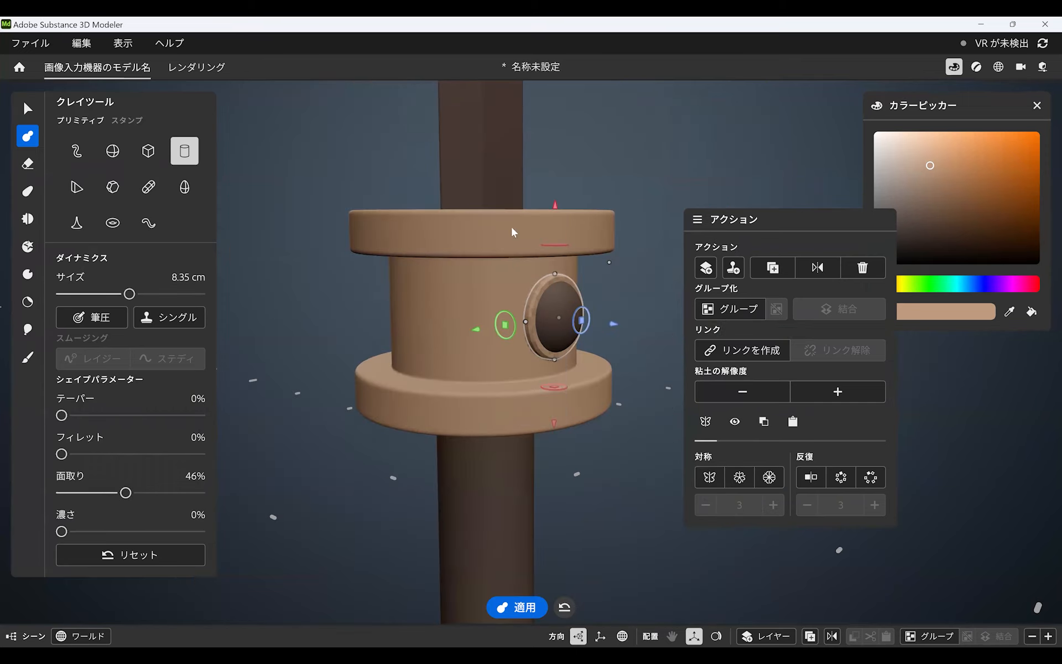
pyautogui.keyDown('alt'); pyautogui.moveTo(510, 225); pyautogui.dragTo(270, 197); pyautogui.keyUp('alt')
pyautogui.click(186, 151)
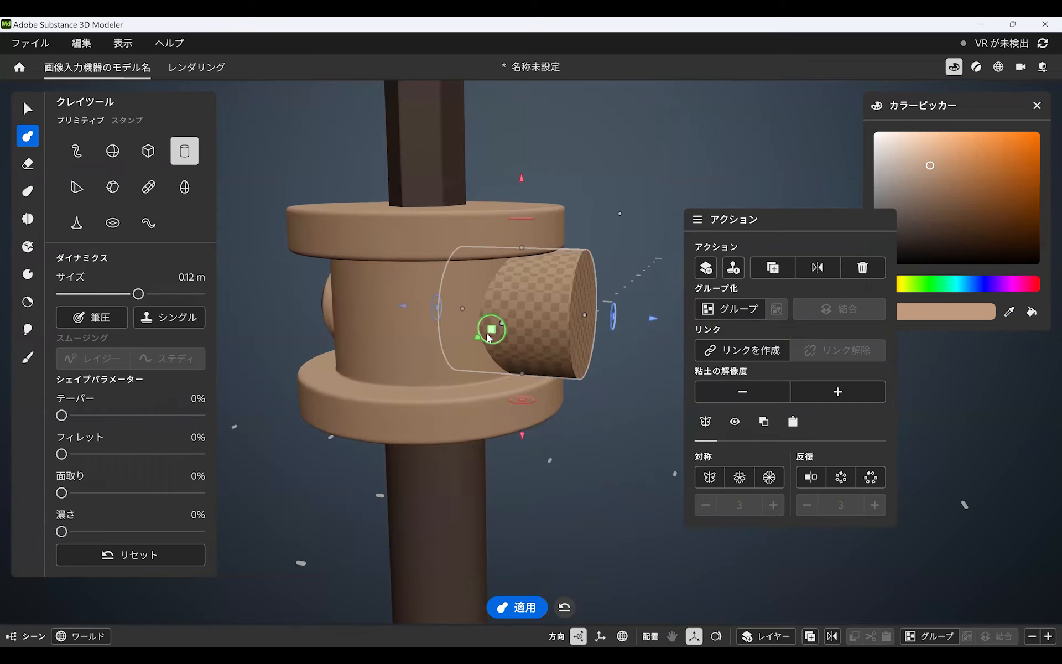
pyautogui.scroll(-4, 482, 344)
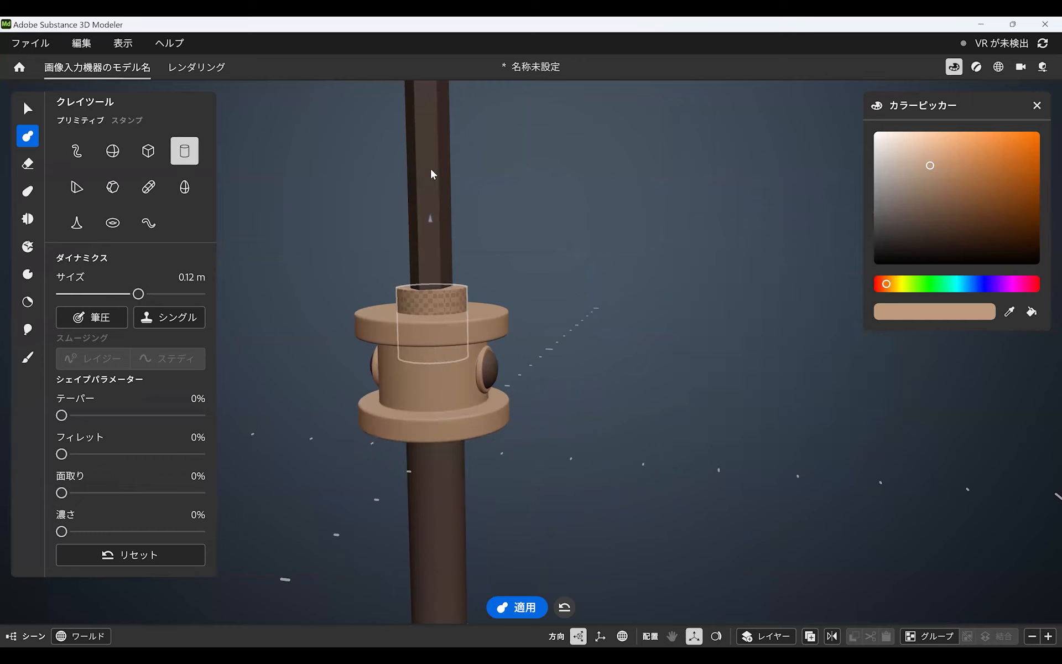
pyautogui.scroll(4, 457, 270)
pyautogui.keyDown('alt'); pyautogui.moveTo(457, 266); pyautogui.dragTo(370, 291); pyautogui.keyUp('alt')
pyautogui.moveTo(519, 244); pyautogui.dragTo(554, 241)
pyautogui.keyDown('alt'); pyautogui.moveTo(421, 442); pyautogui.dragTo(442, 385); pyautogui.keyUp('alt')
pyautogui.keyDown('alt'); pyautogui.moveTo(409, 326); pyautogui.dragTo(394, 321); pyautogui.keyUp('alt')
pyautogui.scroll(2, 394, 321)
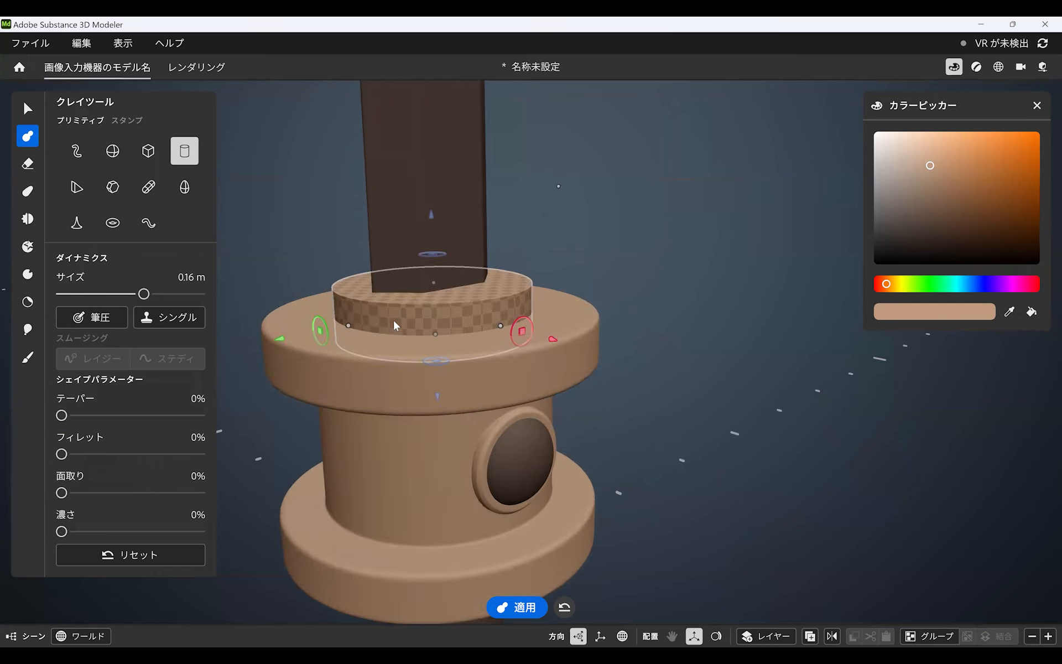
pyautogui.moveTo(98, 494); pyautogui.dragTo(107, 493)
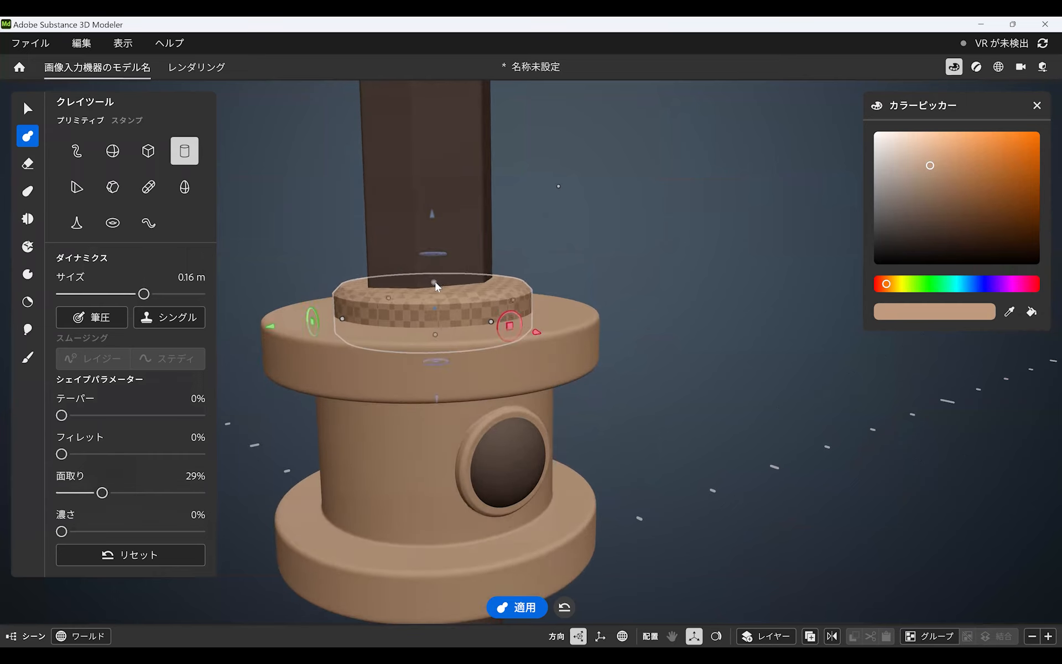
# Step: Enlarge the cylinder to 0.22 m and place it as a ring beneath the guard's upper flange
pyautogui.scroll(-10, 350, 347)
pyautogui.keyDown('alt'); pyautogui.moveTo(365, 349); pyautogui.dragTo(364, 380, button='middle'); pyautogui.keyUp('alt')
pyautogui.keyDown('alt'); pyautogui.moveTo(364, 380); pyautogui.dragTo(525, 323, button='right'); pyautogui.keyUp('alt')
pyautogui.keyDown('alt'); pyautogui.moveTo(459, 382); pyautogui.dragTo(456, 273, button='middle'); pyautogui.keyUp('alt')
pyautogui.keyDown('alt'); pyautogui.moveTo(455, 270); pyautogui.dragTo(432, 160); pyautogui.keyUp('alt')
pyautogui.moveTo(505, 175); pyautogui.dragTo(556, 169)
pyautogui.scroll(3, 456, 257)
pyautogui.moveTo(446, 265)
pyautogui.keyDown('alt'); pyautogui.mouseDown()
pyautogui.moveTo(456, 256)
pyautogui.moveTo(387, 252)
pyautogui.moveTo(432, 251)
pyautogui.mouseUp(); pyautogui.keyUp('alt')
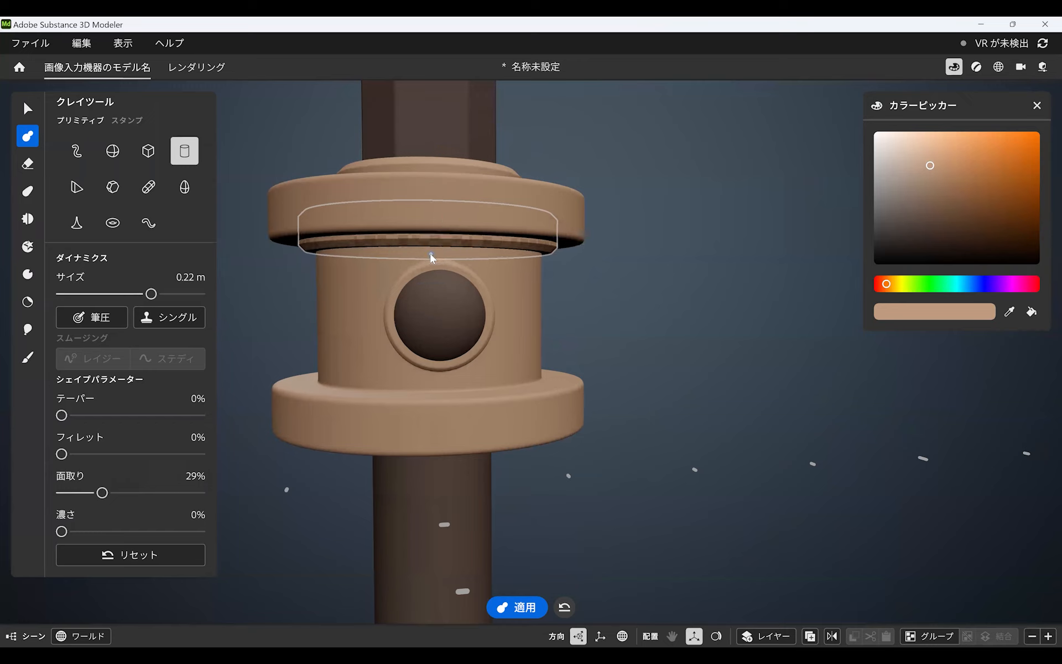
# Step: Fine-tune the fit of the ring beneath the guard's upper flange, keeping a 29% chamfer
pyautogui.moveTo(102, 492)
pyautogui.mouseDown()
pyautogui.moveTo(87, 494)
pyautogui.moveTo(95, 493)
pyautogui.mouseUp()
pyautogui.keyDown('alt'); pyautogui.moveTo(394, 244); pyautogui.dragTo(436, 218); pyautogui.keyUp('alt')
pyautogui.moveTo(547, 258)
pyautogui.mouseDown()
pyautogui.moveTo(556, 247)
pyautogui.moveTo(528, 257)
pyautogui.mouseUp()
pyautogui.scroll(-3, 495, 210)
pyautogui.scroll(2, 495, 212)
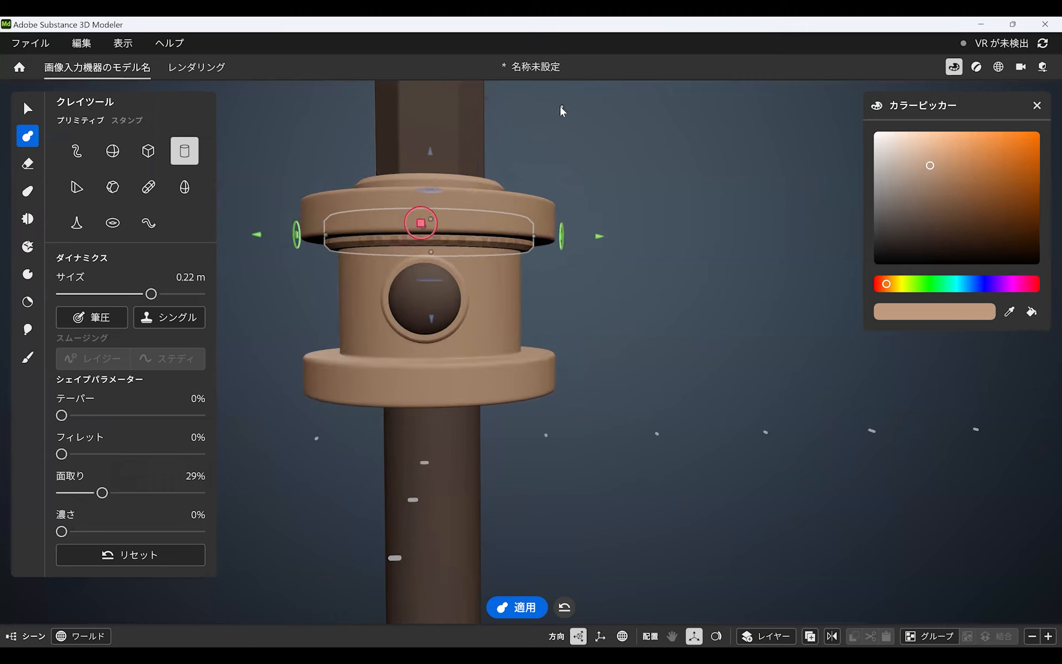
# Step: Add a 0.14 m cylinder ring with a 51% chamfer under the guard's lower flange, around the grip
pyautogui.moveTo(430, 158); pyautogui.dragTo(516, 261)
pyautogui.scroll(2, 438, 336)
pyautogui.moveTo(102, 492); pyautogui.dragTo(133, 493)
pyautogui.keyDown('alt'); pyautogui.moveTo(443, 194); pyautogui.dragTo(426, 243); pyautogui.keyUp('alt')
pyautogui.moveTo(431, 416); pyautogui.dragTo(433, 426)
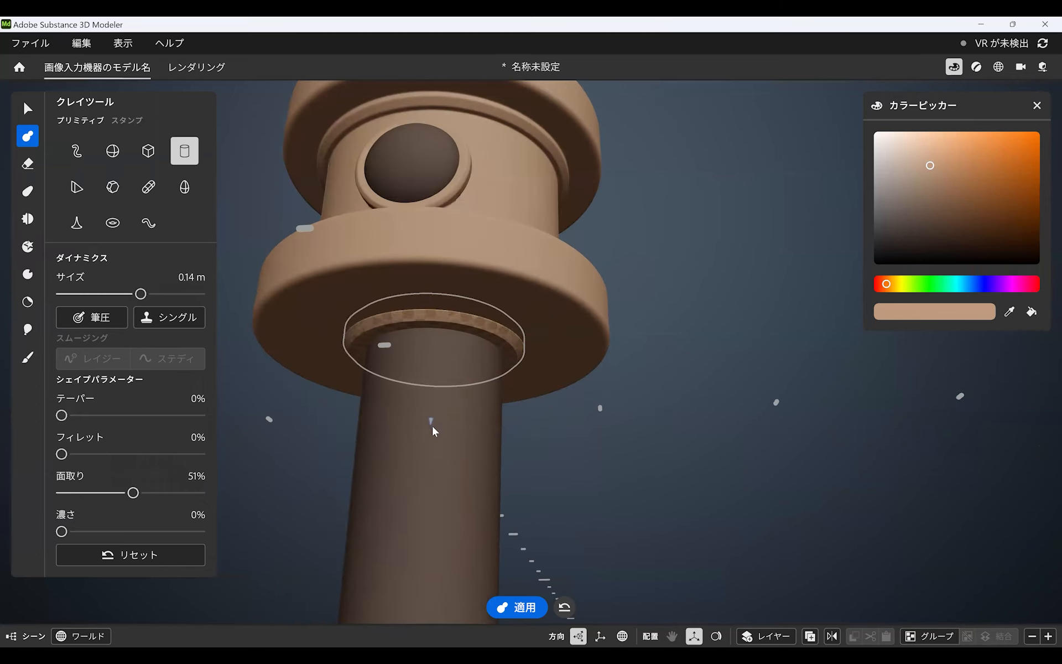
# Step: Move the cylinder ring down onto the top of the pommel's collar and shrink it to 0.12 m
pyautogui.scroll(-5, 410, 343)
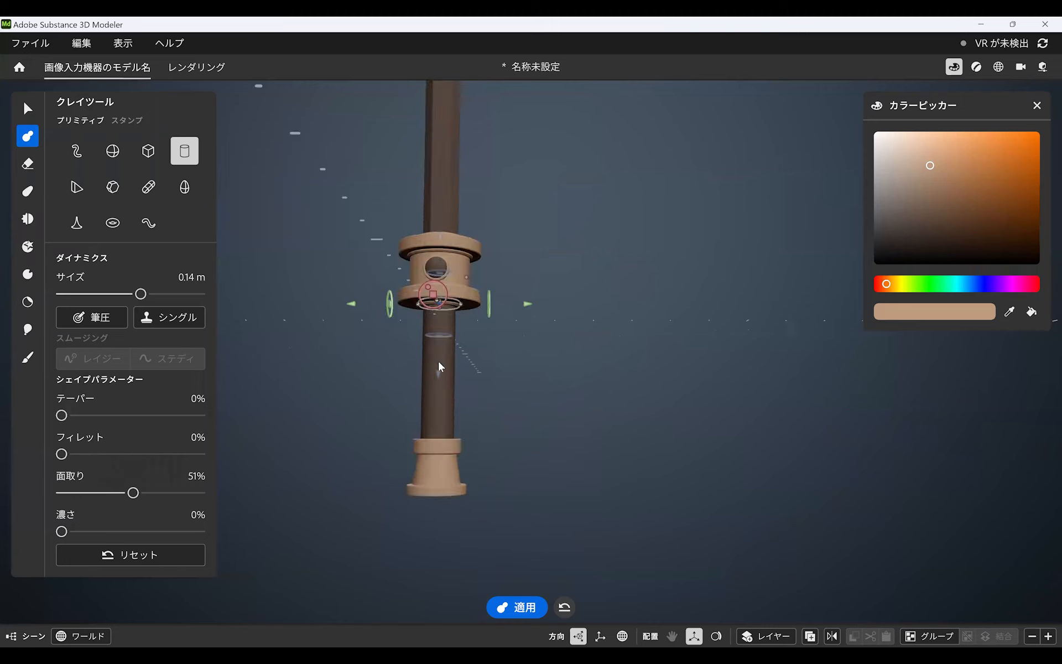
pyautogui.keyDown('alt'); pyautogui.moveTo(441, 366); pyautogui.dragTo(440, 507); pyautogui.keyUp('alt')
pyautogui.scroll(5, 395, 473)
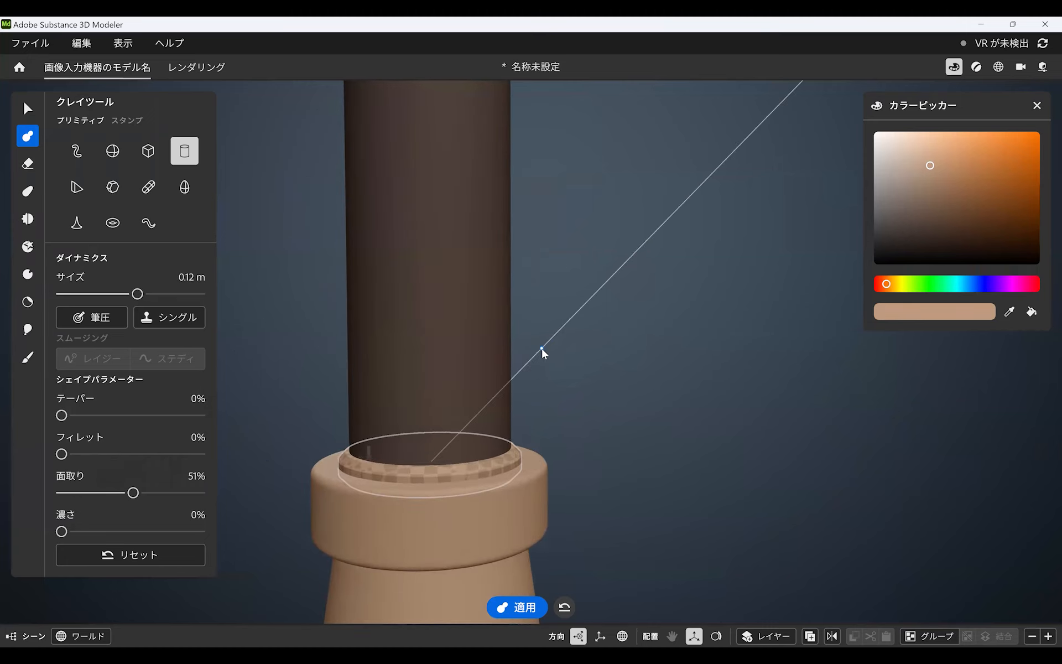
pyautogui.scroll(-5, 454, 429)
pyautogui.scroll(3, 454, 428)
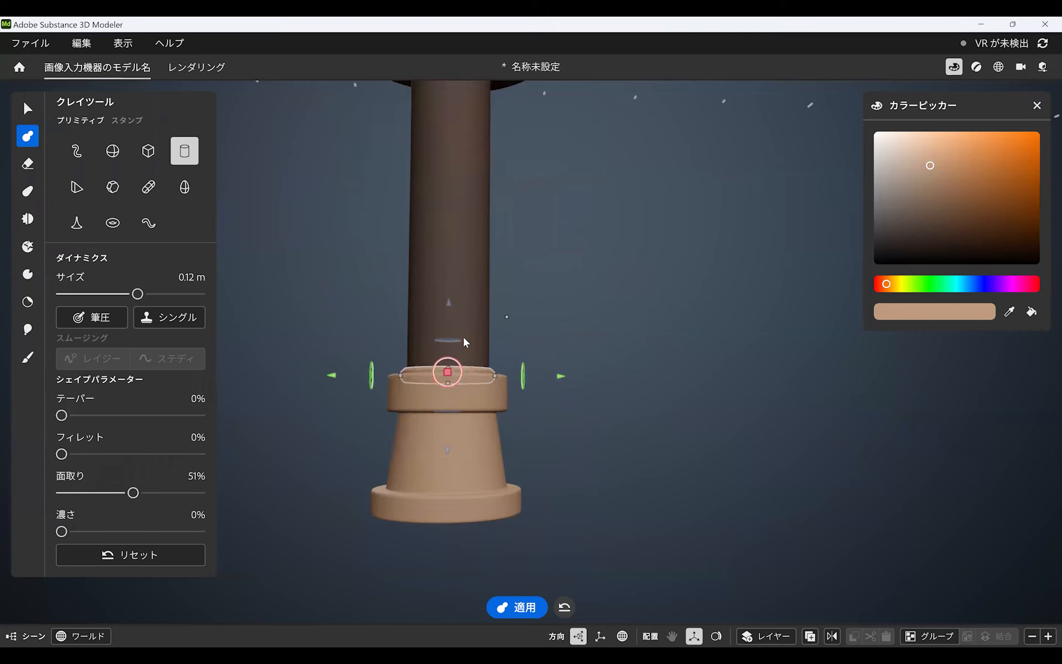
# Step: Place a 0.17 m cylinder ring with a 30% chamfer on top of the pommel's base flange
pyautogui.moveTo(520, 426); pyautogui.dragTo(545, 423)
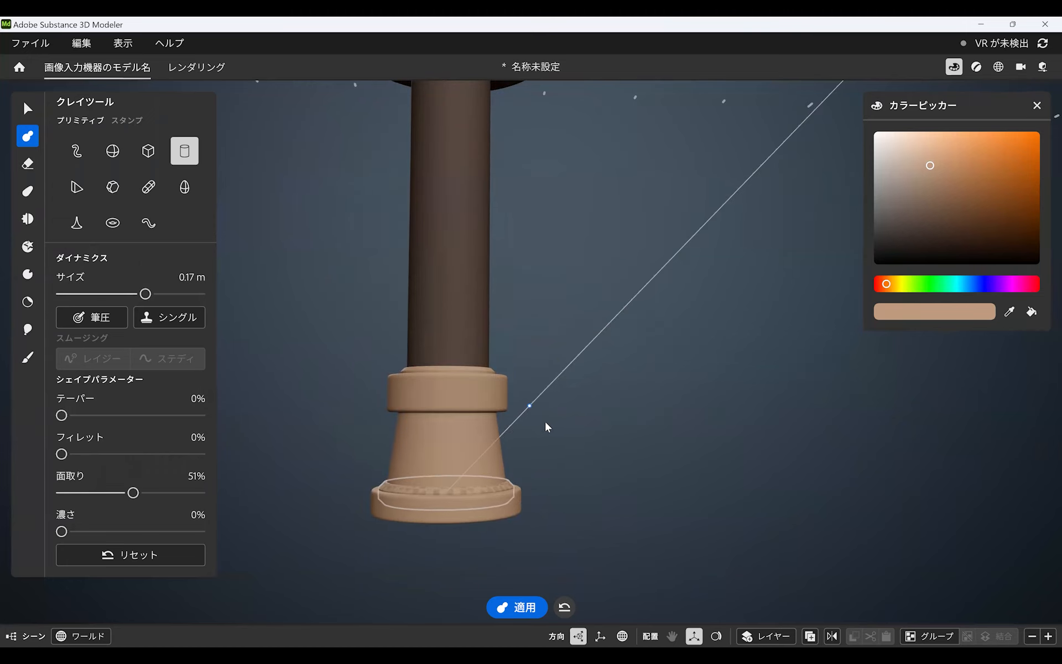
pyautogui.scroll(2, 477, 420)
pyautogui.keyDown('alt'); pyautogui.moveTo(477, 417); pyautogui.dragTo(459, 437); pyautogui.keyUp('alt')
pyautogui.scroll(2, 459, 437)
pyautogui.moveTo(133, 492); pyautogui.dragTo(111, 497)
pyautogui.moveTo(447, 465)
pyautogui.mouseDown()
pyautogui.moveTo(446, 488)
pyautogui.moveTo(440, 452)
pyautogui.mouseUp()
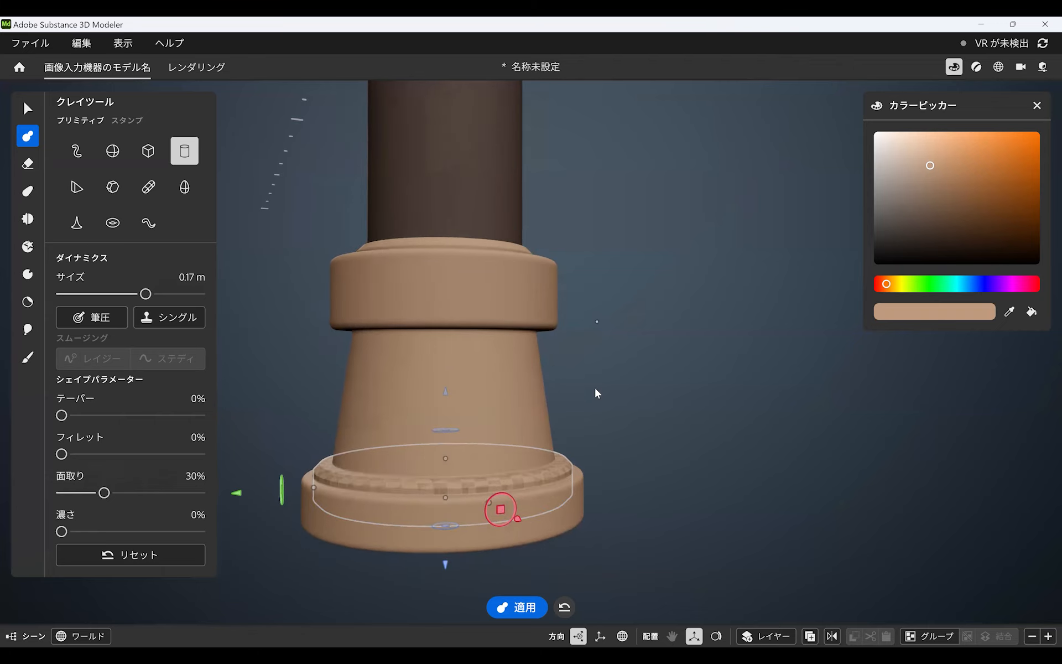
# Step: Make the sword's grip the active clay object and open its action options
pyautogui.keyDown('alt'); pyautogui.moveTo(595, 389); pyautogui.dragTo(430, 366, button='right'); pyautogui.keyUp('alt')
pyautogui.keyDown('alt'); pyautogui.moveTo(431, 366); pyautogui.dragTo(402, 381); pyautogui.keyUp('alt')
pyautogui.keyDown('alt'); pyautogui.moveTo(402, 381); pyautogui.dragTo(375, 387, button='right'); pyautogui.keyUp('alt')
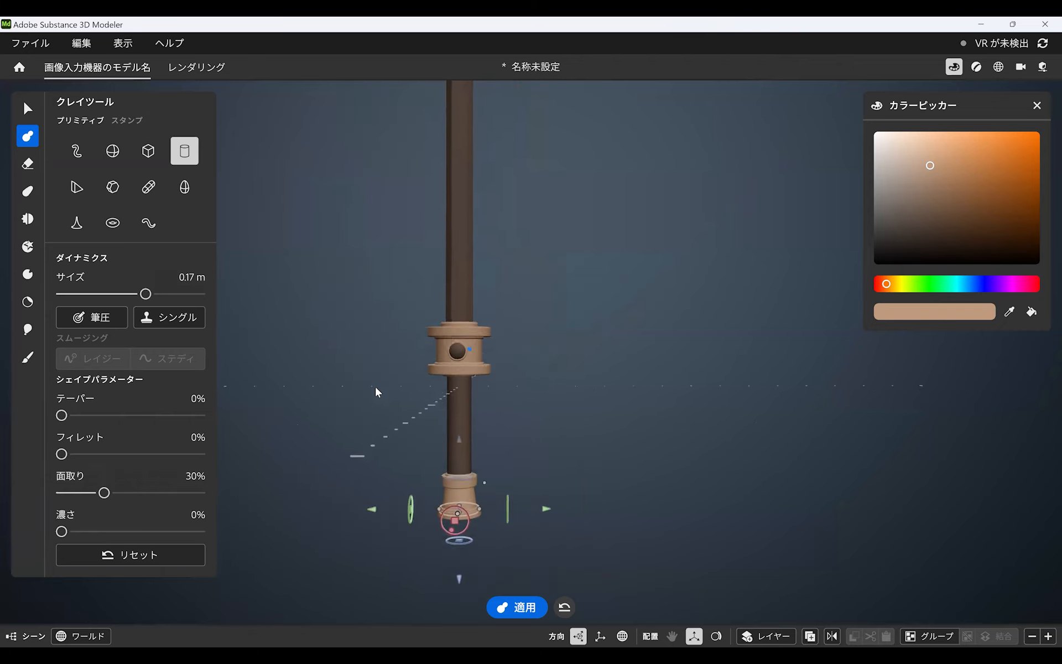
pyautogui.keyDown('alt'); pyautogui.moveTo(375, 387); pyautogui.dragTo(376, 410); pyautogui.keyUp('alt')
pyautogui.keyDown('alt'); pyautogui.moveTo(377, 410); pyautogui.dragTo(443, 403, button='right'); pyautogui.keyUp('alt')
pyautogui.keyDown('alt'); pyautogui.moveTo(443, 403); pyautogui.dragTo(445, 361); pyautogui.keyUp('alt')
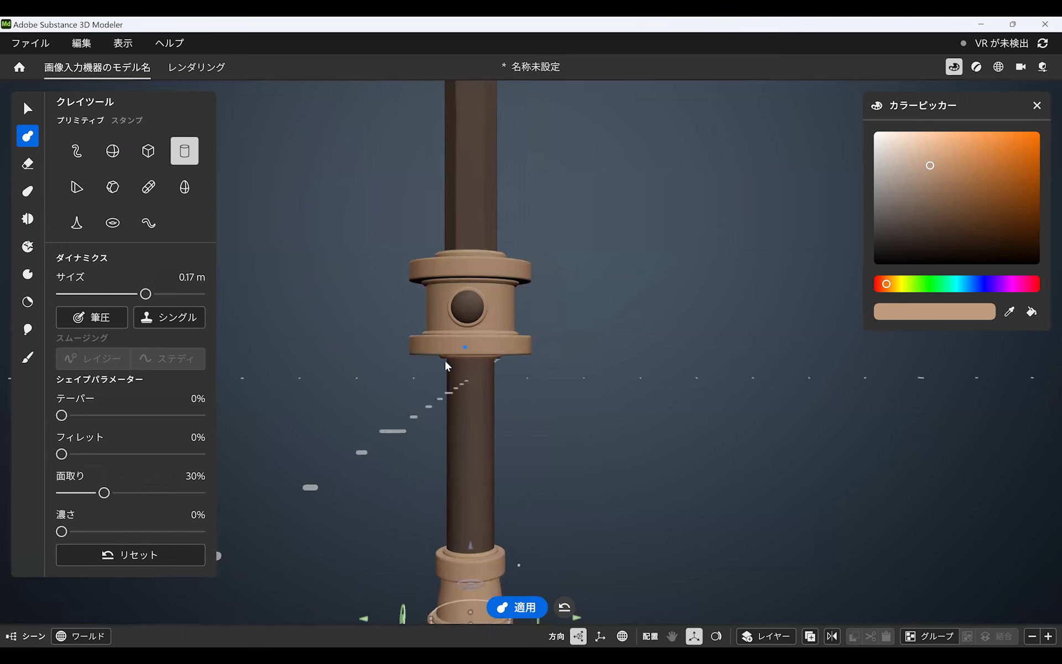
pyautogui.keyDown('alt'); pyautogui.moveTo(446, 361); pyautogui.dragTo(484, 359, button='right'); pyautogui.keyUp('alt')
pyautogui.click(28, 109)
pyautogui.doubleClick(491, 394)
pyautogui.keyDown('alt'); pyautogui.moveTo(490, 400); pyautogui.dragTo(485, 344, button='middle'); pyautogui.keyUp('alt')
pyautogui.keyDown('alt'); pyautogui.moveTo(484, 344); pyautogui.dragTo(466, 321, button='right'); pyautogui.keyUp('alt')
pyautogui.rightClick(529, 336)
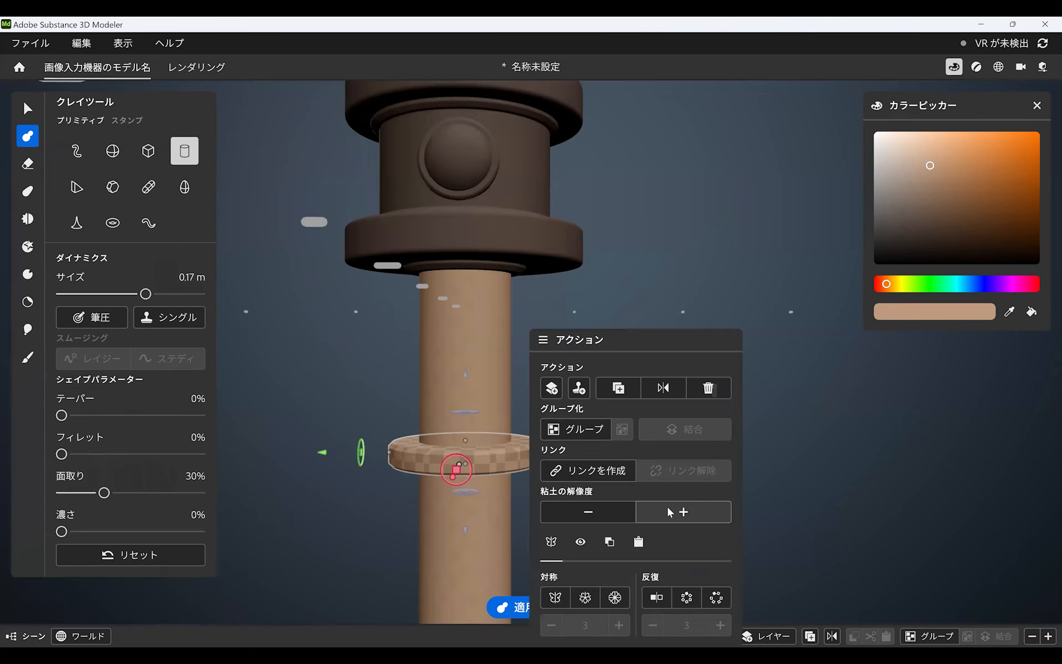
# Step: Carve diagonal grooves across the front of the grip with the Crease tool in remove-clay mode, size 6.18 cm and strength 10%
pyautogui.click(28, 274)
pyautogui.click(160, 345)
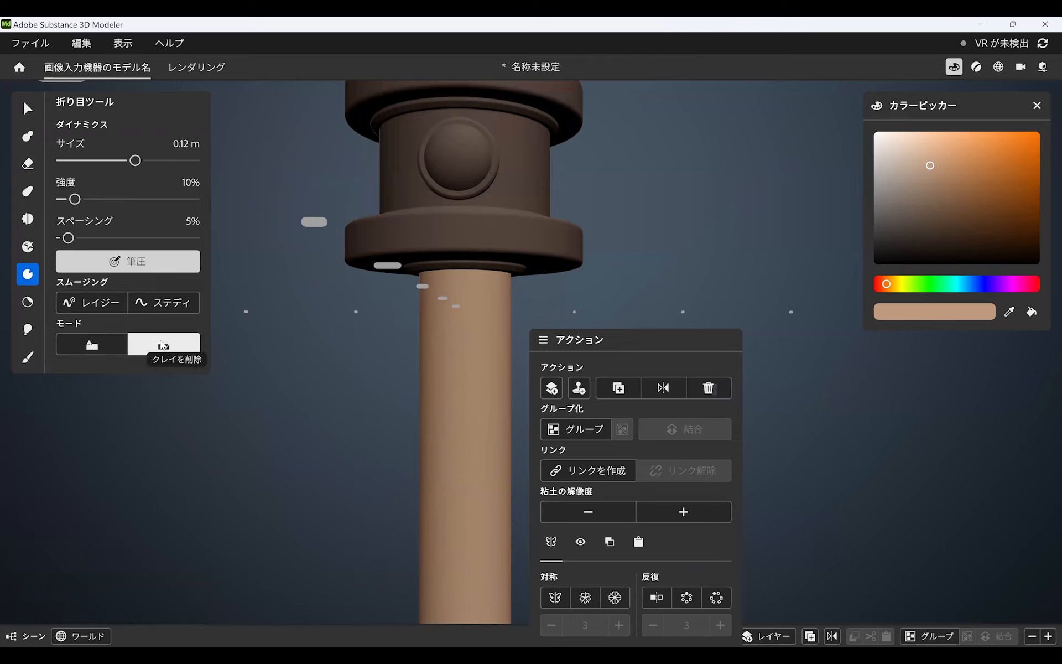
pyautogui.scroll(-3, 453, 263)
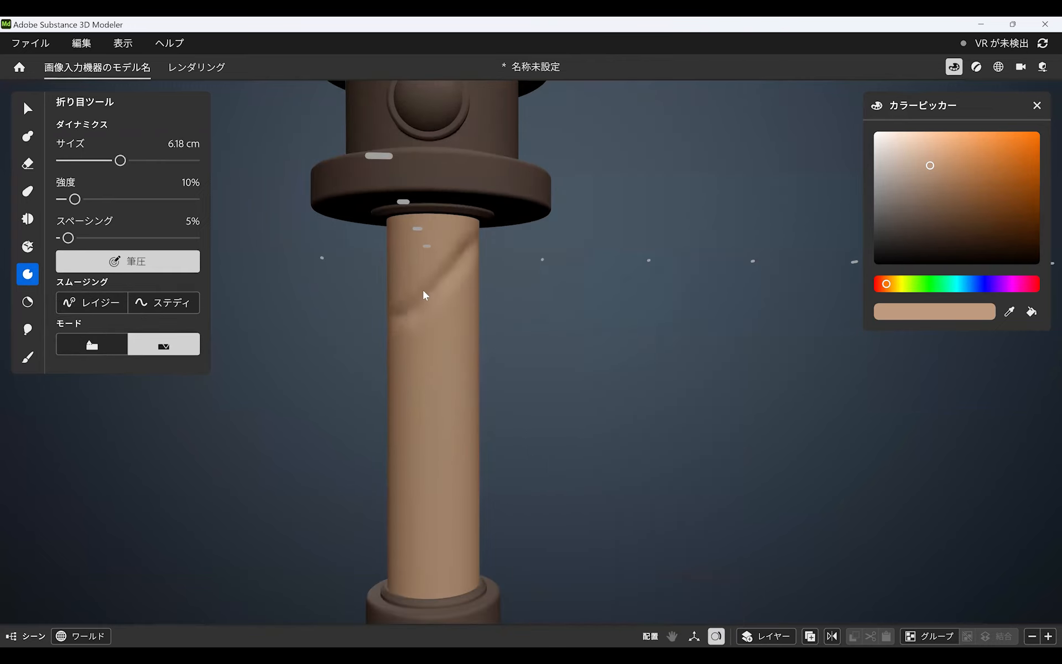
pyautogui.moveTo(474, 340); pyautogui.dragTo(464, 349)
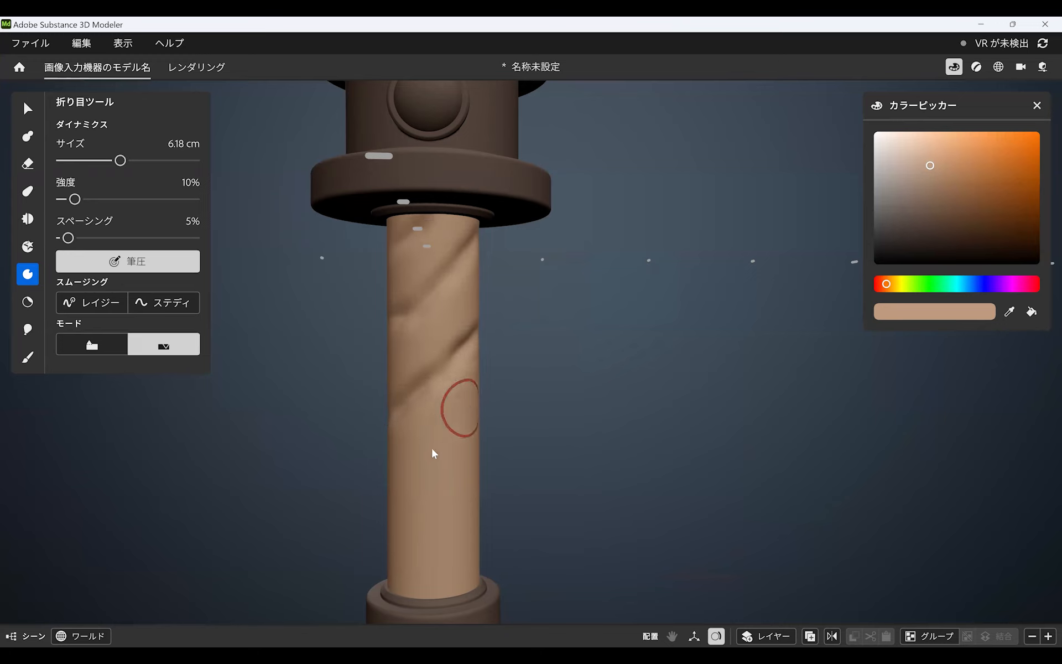
pyautogui.moveTo(417, 463); pyautogui.dragTo(443, 363, button='middle')
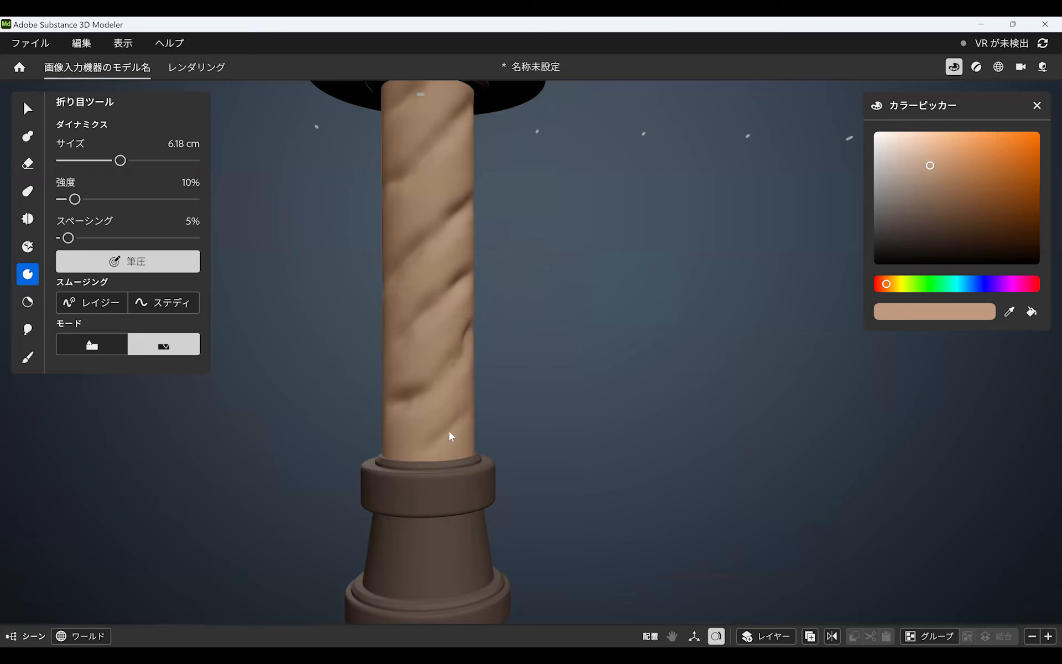
# Step: Continue the spiral grooves around the remaining sides of the grip from the guard down to the pommel
pyautogui.moveTo(540, 259); pyautogui.dragTo(479, 160, button='middle')
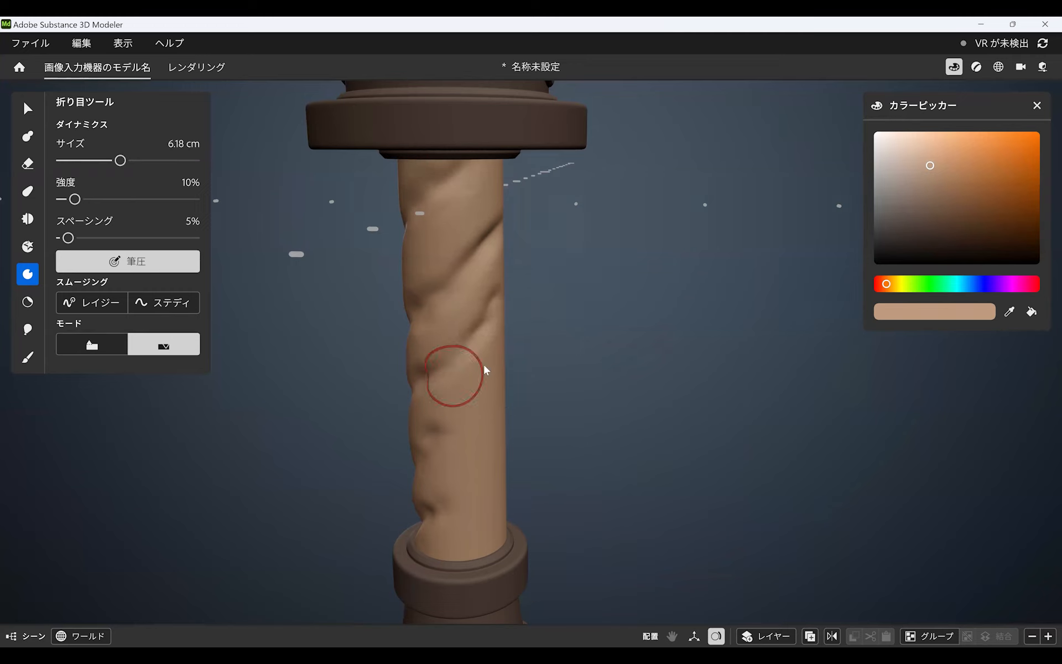
pyautogui.moveTo(486, 366); pyautogui.dragTo(505, 360, button='middle')
pyautogui.moveTo(406, 469); pyautogui.dragTo(496, 427, button='middle')
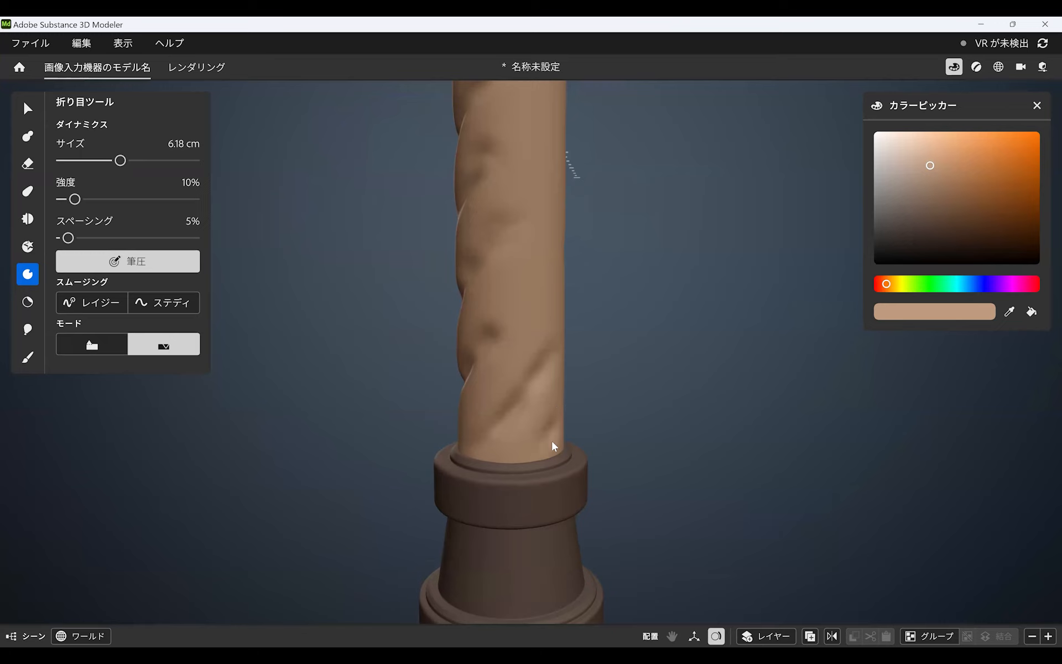
pyautogui.moveTo(513, 308); pyautogui.dragTo(538, 246, button='middle')
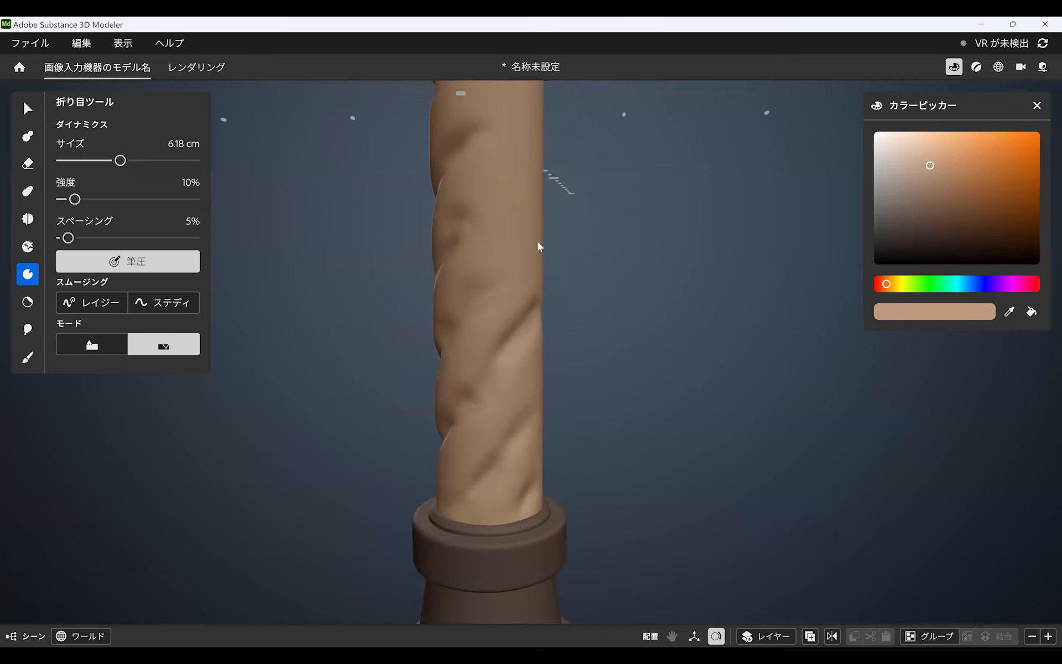
pyautogui.moveTo(480, 312); pyautogui.dragTo(425, 316, button='middle')
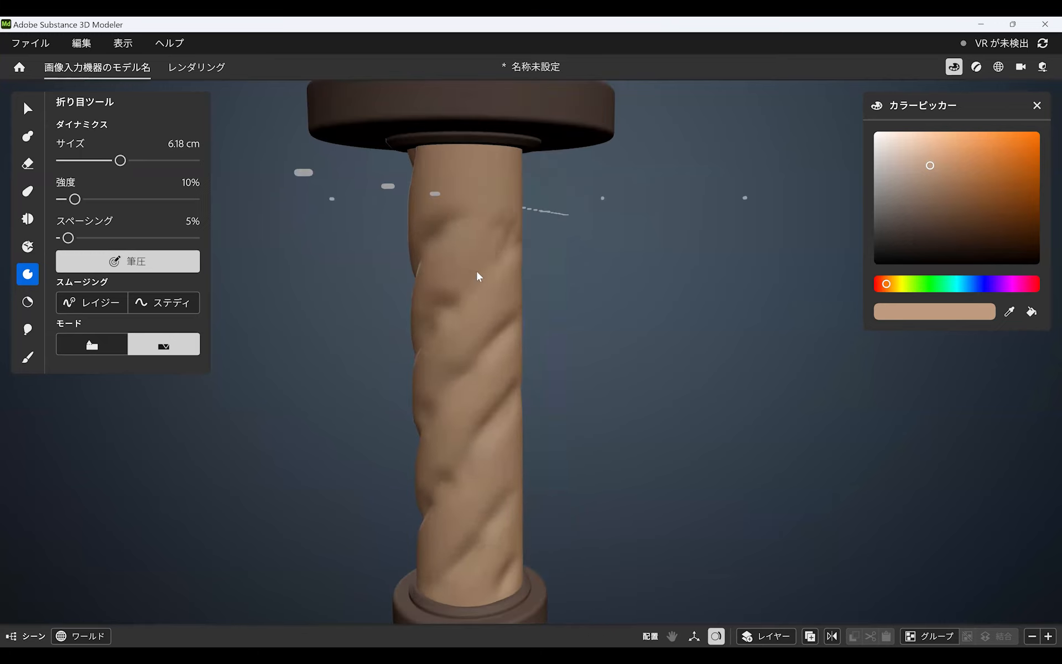
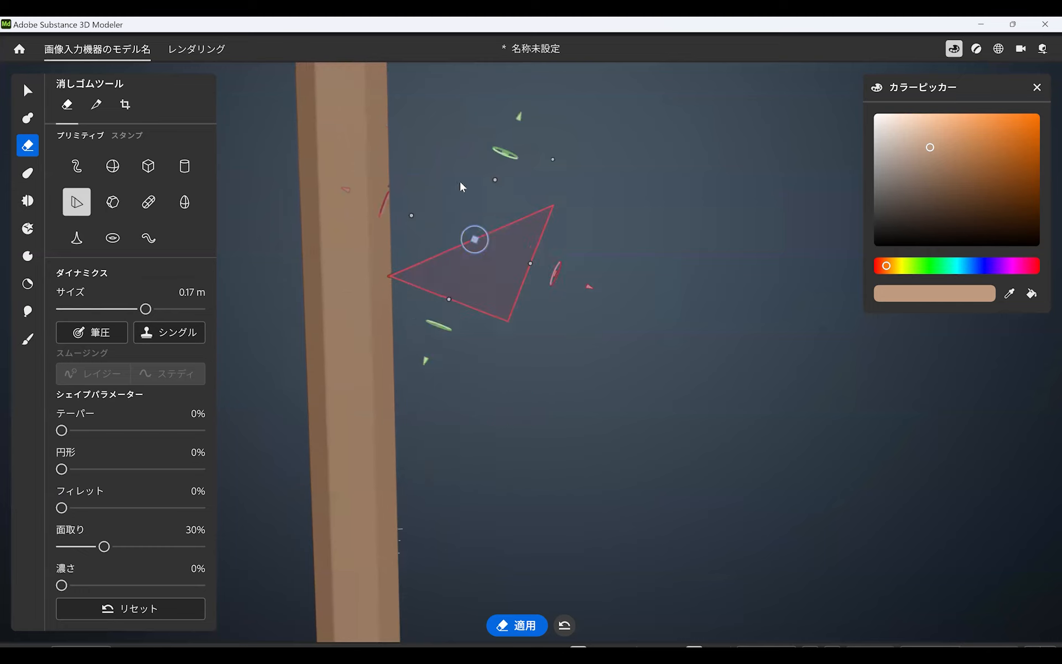
# Step: Work the 0.17 m wedge eraser down along one edge of the blade toward the guard and rotate it by 45°
pyautogui.moveTo(478, 213)
pyautogui.mouseDown()
pyautogui.moveTo(486, 402)
pyautogui.moveTo(478, 400)
pyautogui.moveTo(476, 301)
pyautogui.mouseUp()
pyautogui.keyDown('alt'); pyautogui.moveTo(505, 413); pyautogui.dragTo(409, 384, button='right'); pyautogui.keyUp('alt')
pyautogui.moveTo(485, 171); pyautogui.dragTo(486, 377)
pyautogui.keyDown('alt'); pyautogui.moveTo(486, 378); pyautogui.dragTo(511, 413, button='middle'); pyautogui.keyUp('alt')
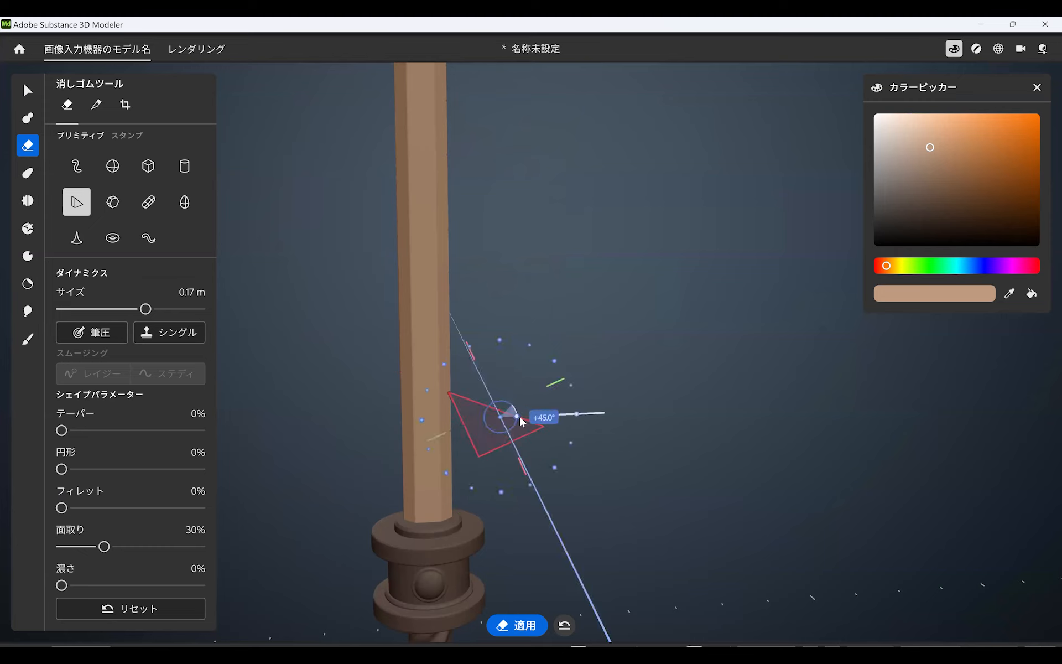
# Step: Move the wedge eraser to the blade's opposite edge and work it upward along the edge to the tip
pyautogui.moveTo(498, 421); pyautogui.dragTo(350, 403)
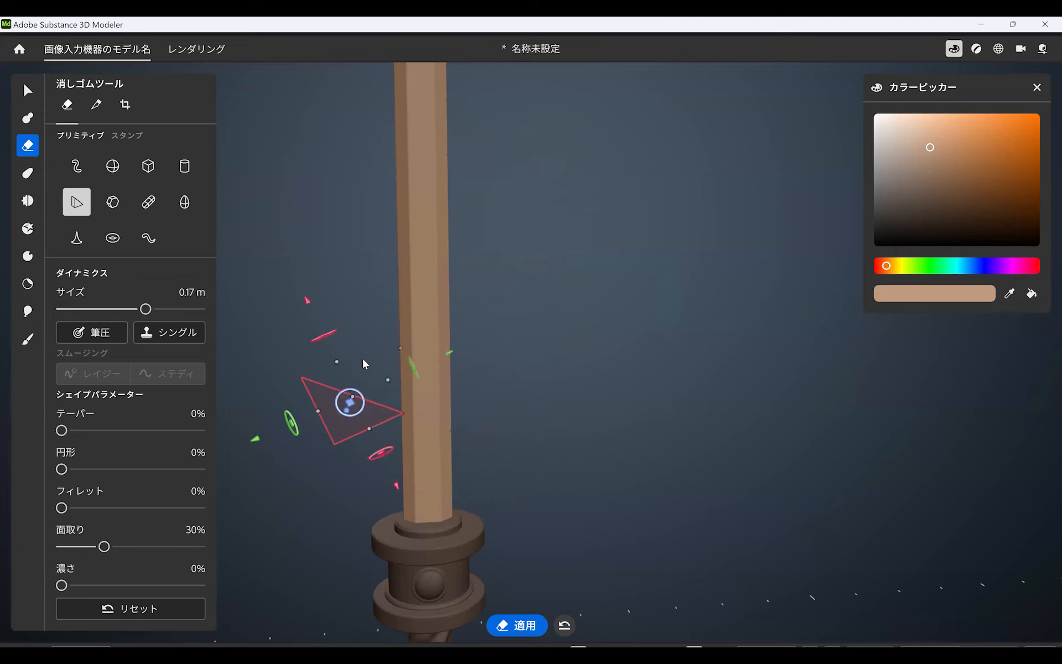
pyautogui.keyDown('alt'); pyautogui.moveTo(349, 402); pyautogui.dragTo(365, 306, button='middle'); pyautogui.keyUp('alt')
pyautogui.scroll(3, 367, 310)
pyautogui.moveTo(370, 312)
pyautogui.mouseDown()
pyautogui.moveTo(369, 412)
pyautogui.moveTo(355, 119)
pyautogui.mouseUp()
pyautogui.keyDown('alt'); pyautogui.moveTo(355, 118); pyautogui.dragTo(369, 371, button='middle'); pyautogui.keyUp('alt')
pyautogui.moveTo(370, 371); pyautogui.dragTo(355, 161)
pyautogui.moveTo(355, 161)
pyautogui.keyDown('alt'); pyautogui.mouseDown(button='middle')
pyautogui.moveTo(343, 363)
pyautogui.moveTo(356, 178)
pyautogui.moveTo(362, 345)
pyautogui.mouseUp(button='middle'); pyautogui.keyUp('alt')
pyautogui.moveTo(362, 345); pyautogui.dragTo(373, 75)
pyautogui.scroll(-5, 474, 275)
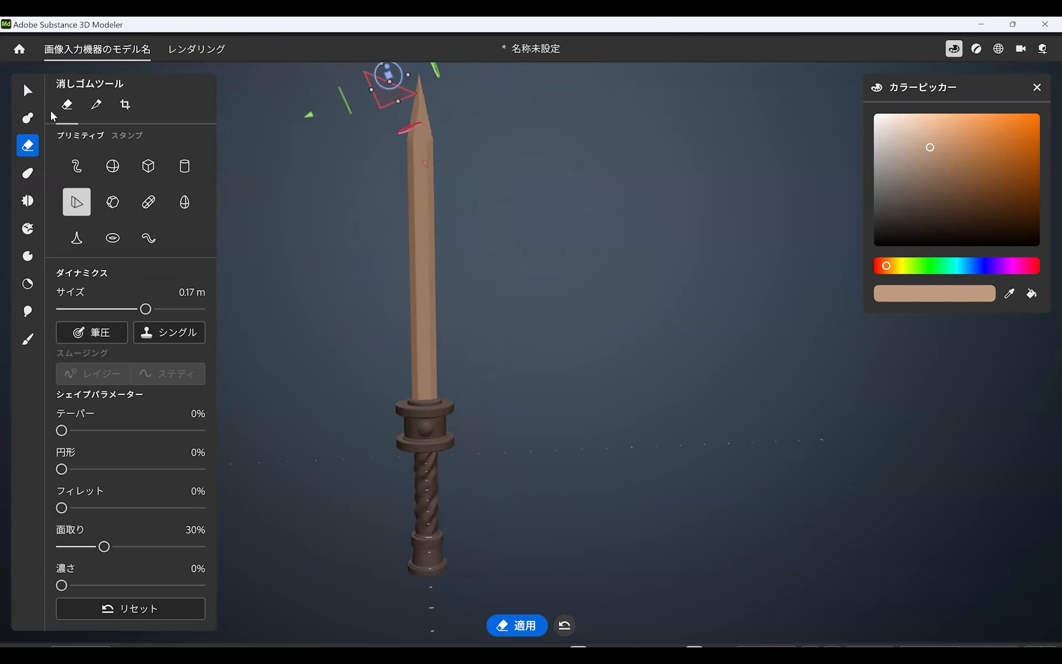
# Step: Leave the wedge eraser, clear the selection and look over the whole sword
pyautogui.click(27, 90)
pyautogui.click(586, 299)
pyautogui.keyDown('alt'); pyautogui.moveTo(561, 384); pyautogui.dragTo(541, 313, button='middle'); pyautogui.keyUp('alt')
pyautogui.scroll(-2, 542, 313)
pyautogui.keyDown('alt'); pyautogui.moveTo(541, 313); pyautogui.dragTo(475, 387); pyautogui.keyUp('alt')
pyautogui.keyDown('alt'); pyautogui.moveTo(476, 388); pyautogui.dragTo(517, 308, button='middle'); pyautogui.keyUp('alt')
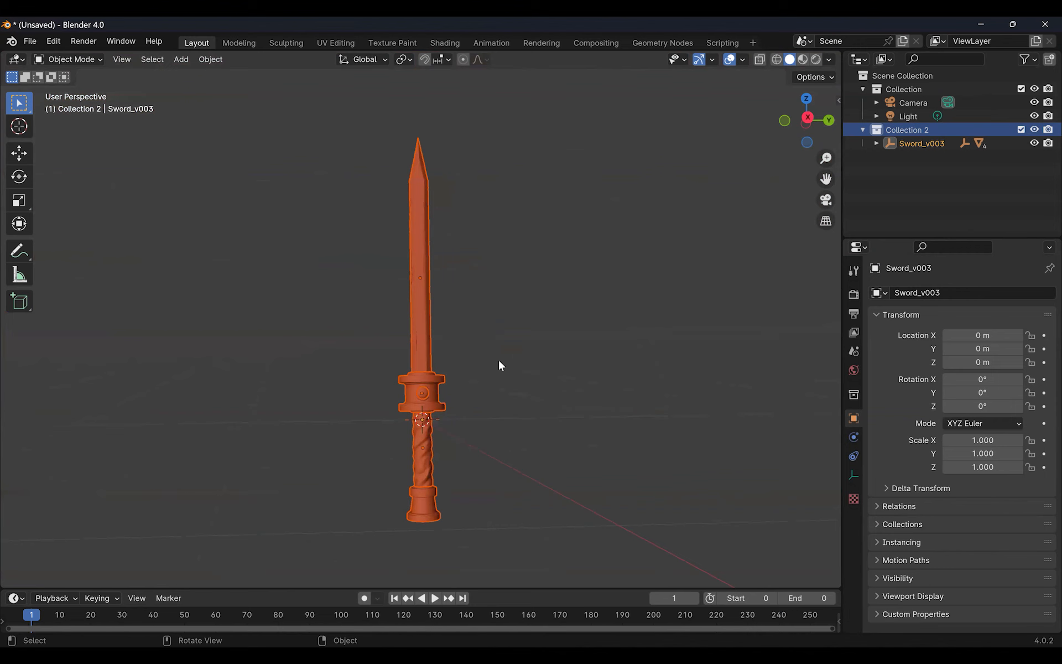
# Step: Switch to Blender, display the sword in material preview shading and open the blade's material settings
pyautogui.moveTo(498, 357); pyautogui.dragTo(499, 397, button='middle')
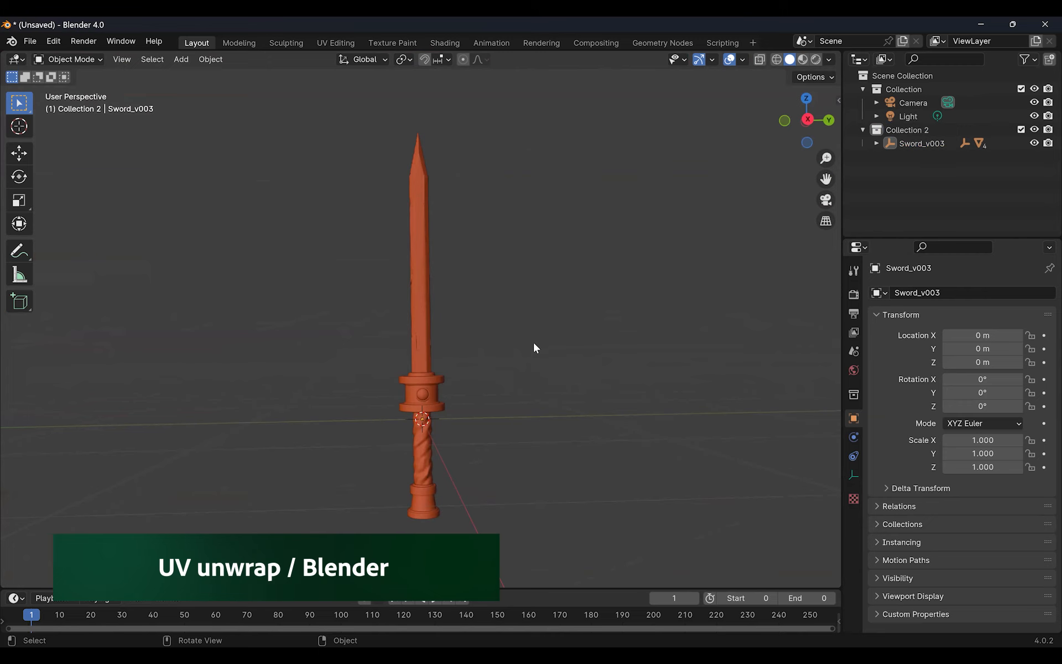
pyautogui.click(803, 60)
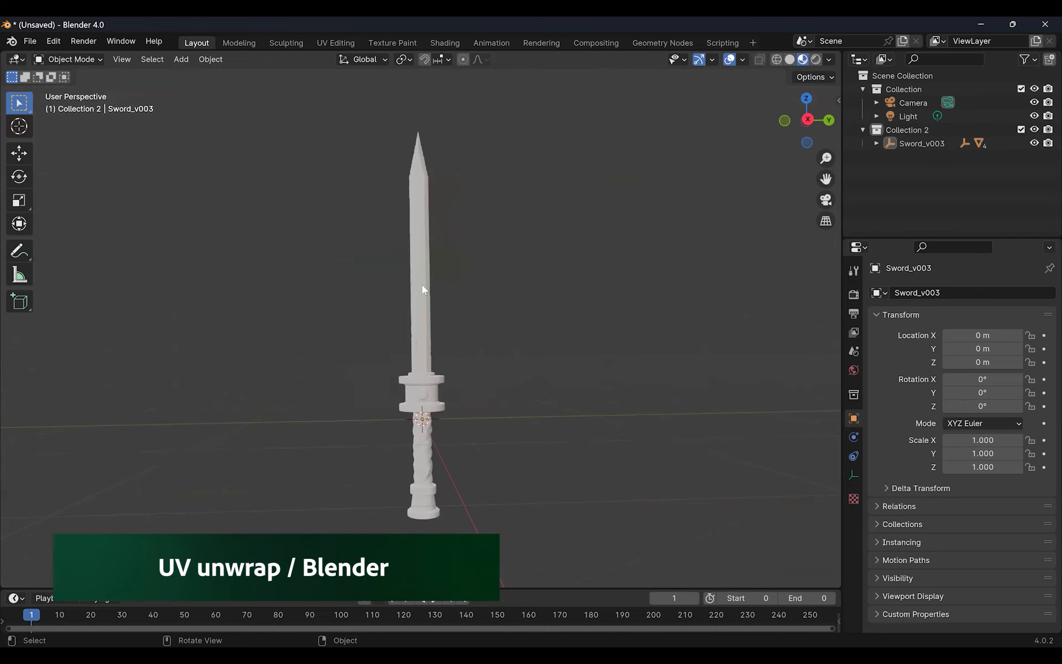
pyautogui.click(421, 284)
pyautogui.click(853, 531)
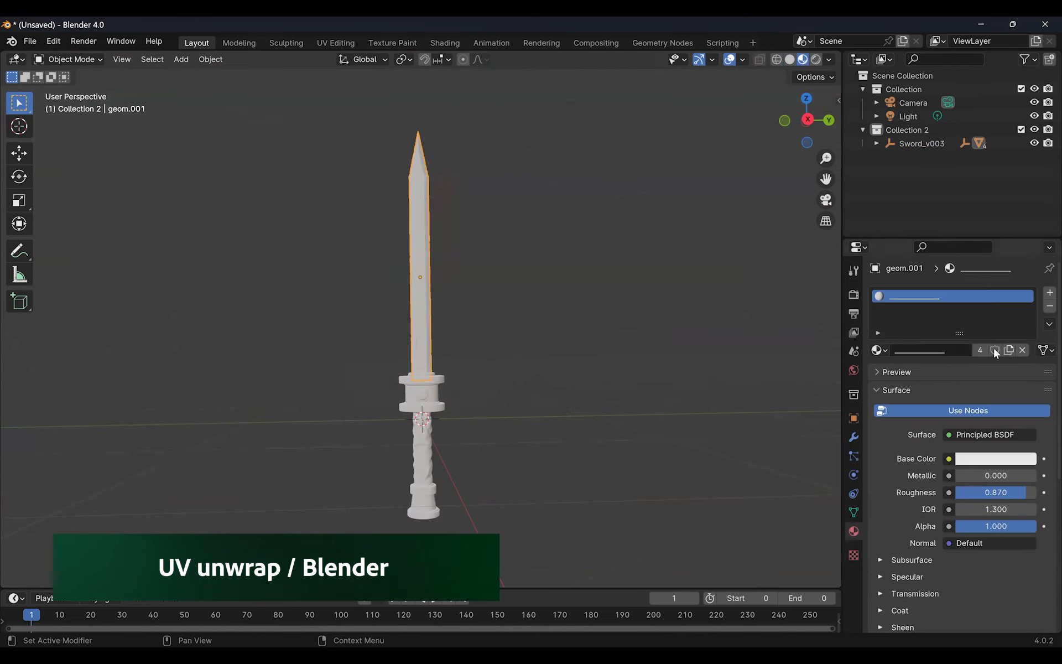
# Step: Replace the blade's material with a new one named Sword and give it a light-blue base color, hue 0.539 and saturation 0.914
pyautogui.click(1022, 350)
pyautogui.click(935, 350)
pyautogui.doubleClick(925, 297)
pyautogui.write('Sword')
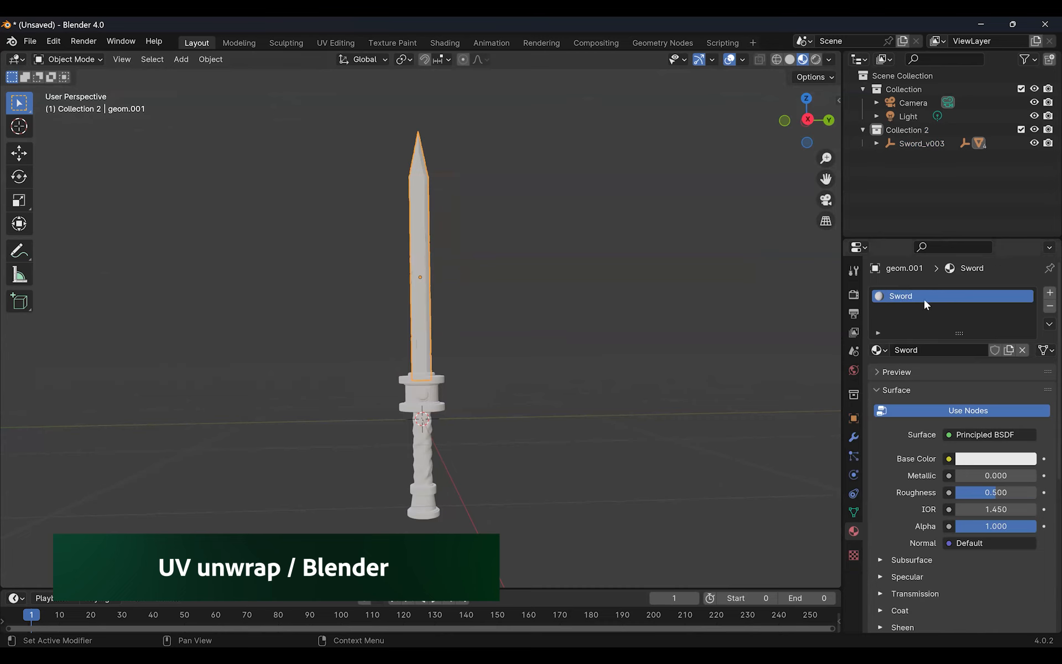
pyautogui.click(987, 463)
pyautogui.click(960, 264)
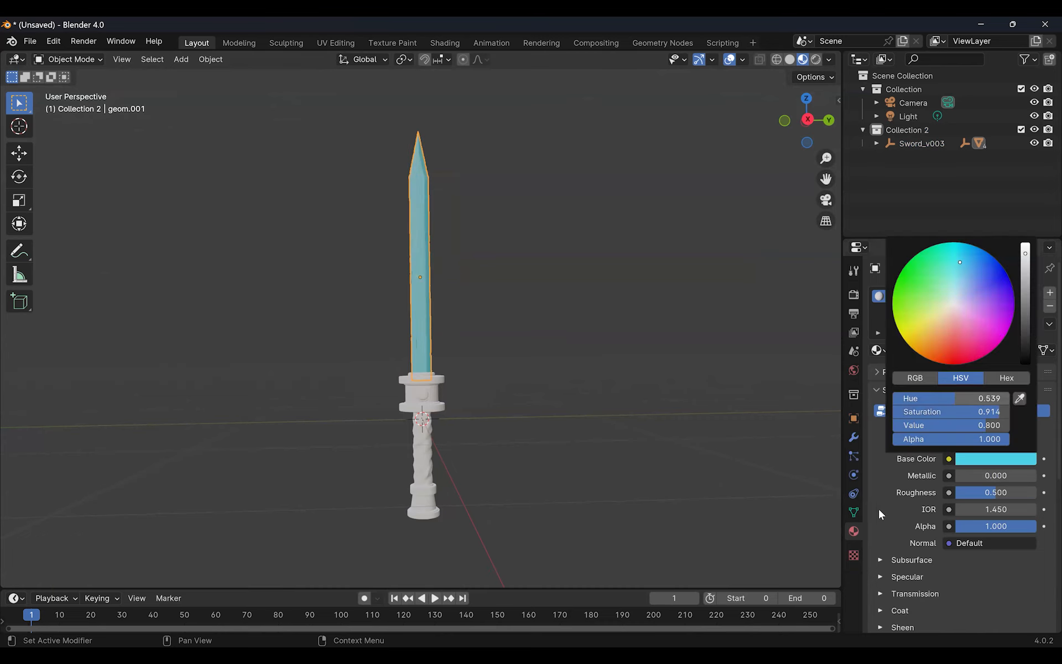
# Step: Replace the guard and pommel material with a new one named Wood and set its base color to orange
pyautogui.click(435, 394)
pyautogui.click(1022, 350)
pyautogui.click(950, 350)
pyautogui.doubleClick(925, 297)
pyautogui.write('Wood')
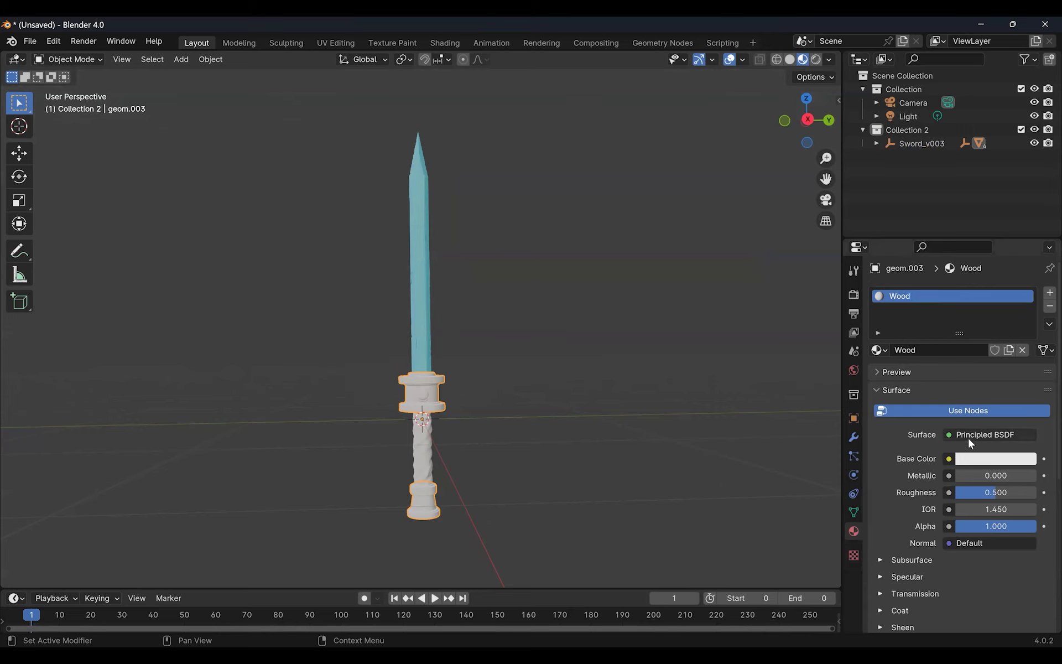
pyautogui.click(972, 459)
pyautogui.click(945, 363)
# Step: Replace the grip's material with a new one and darken its base color to near black
pyautogui.click(425, 463)
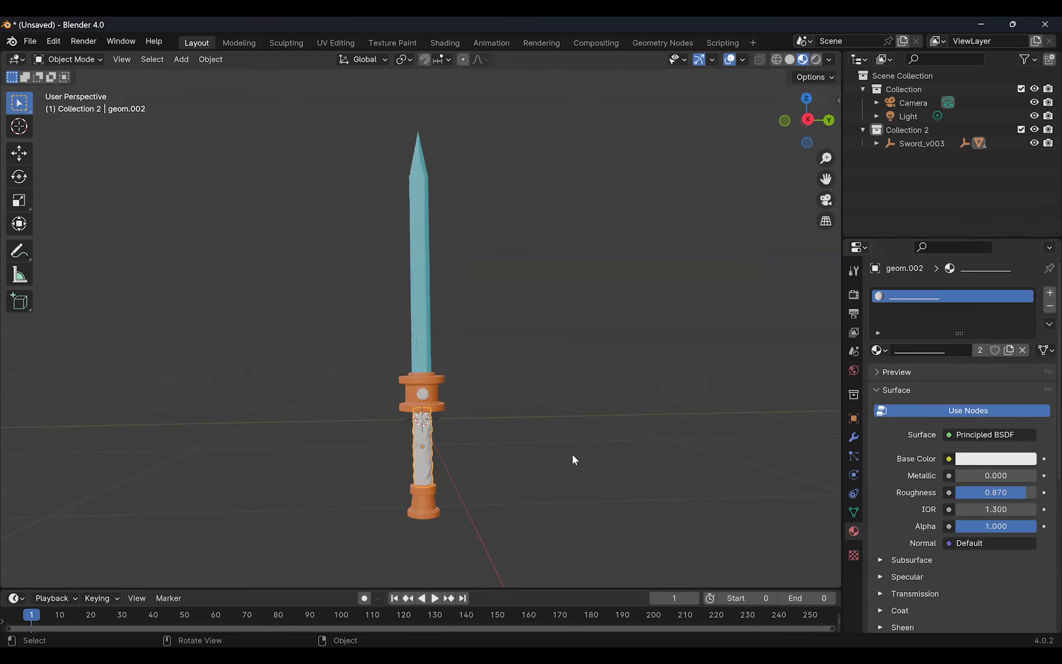
pyautogui.click(1022, 350)
pyautogui.click(948, 349)
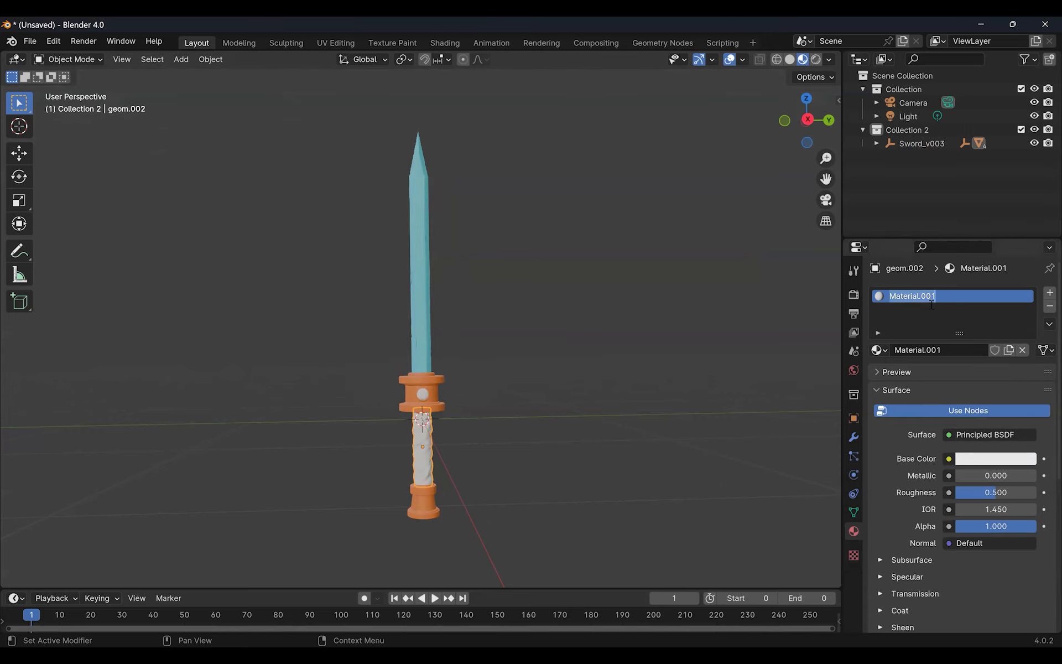
pyautogui.click(990, 458)
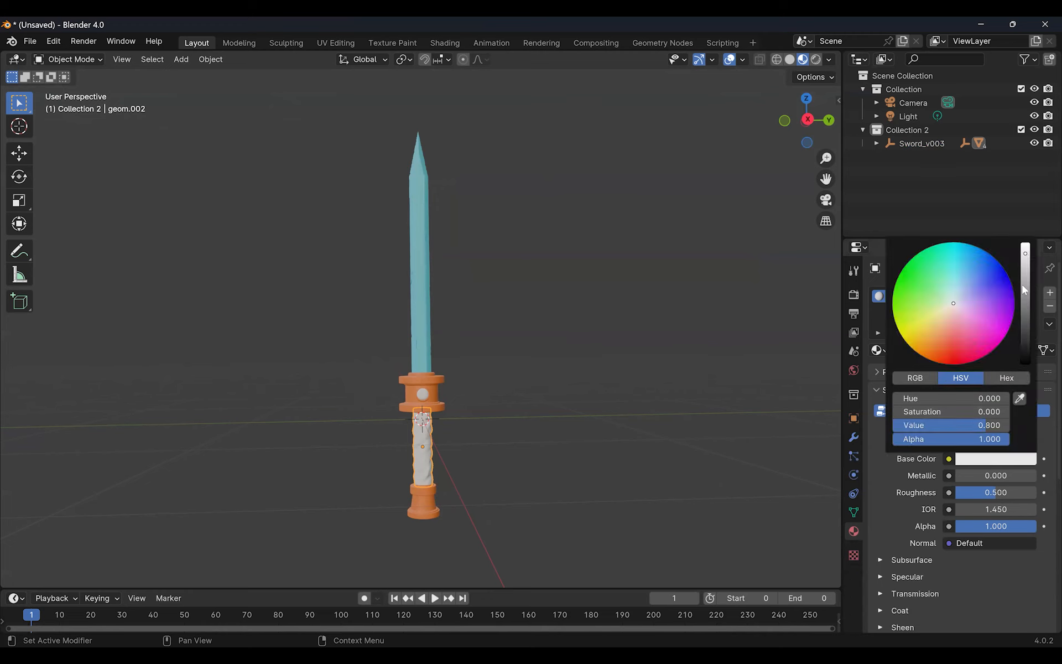
pyautogui.moveTo(1024, 287); pyautogui.dragTo(1024, 362)
# Step: Replace the guard gem's material with a new one named Sphere and set its base color to red
pyautogui.click(423, 394)
pyautogui.click(1047, 306)
pyautogui.click(948, 350)
pyautogui.write('Sphere')
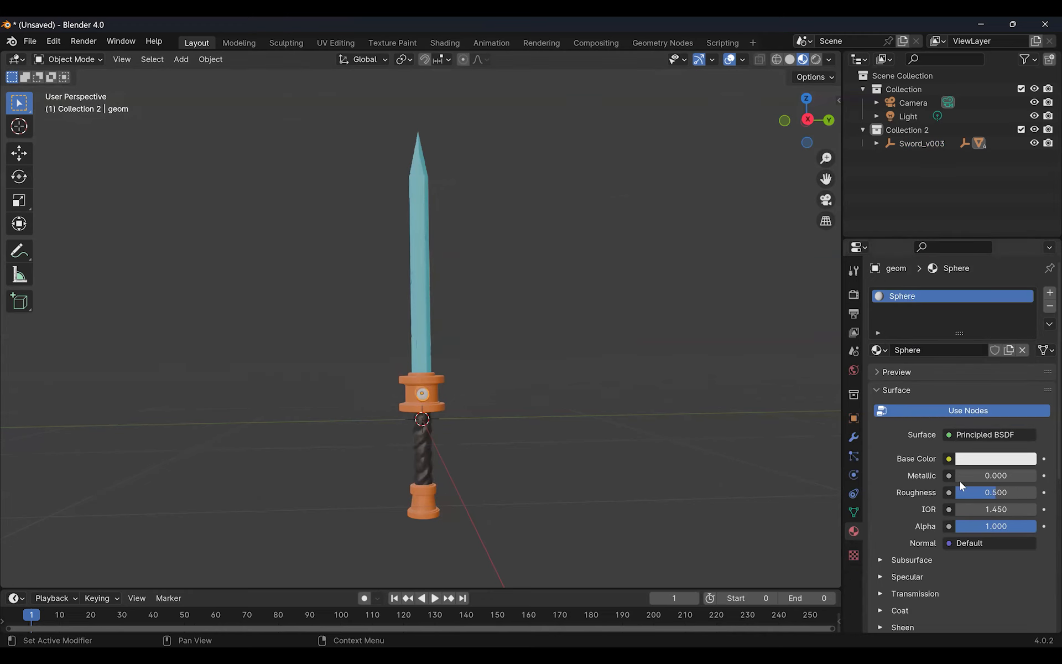
pyautogui.click(996, 459)
pyautogui.click(972, 367)
pyautogui.keyDown('alt'); pyautogui.moveTo(517, 394); pyautogui.dragTo(524, 338, button='middle'); pyautogui.keyUp('alt')
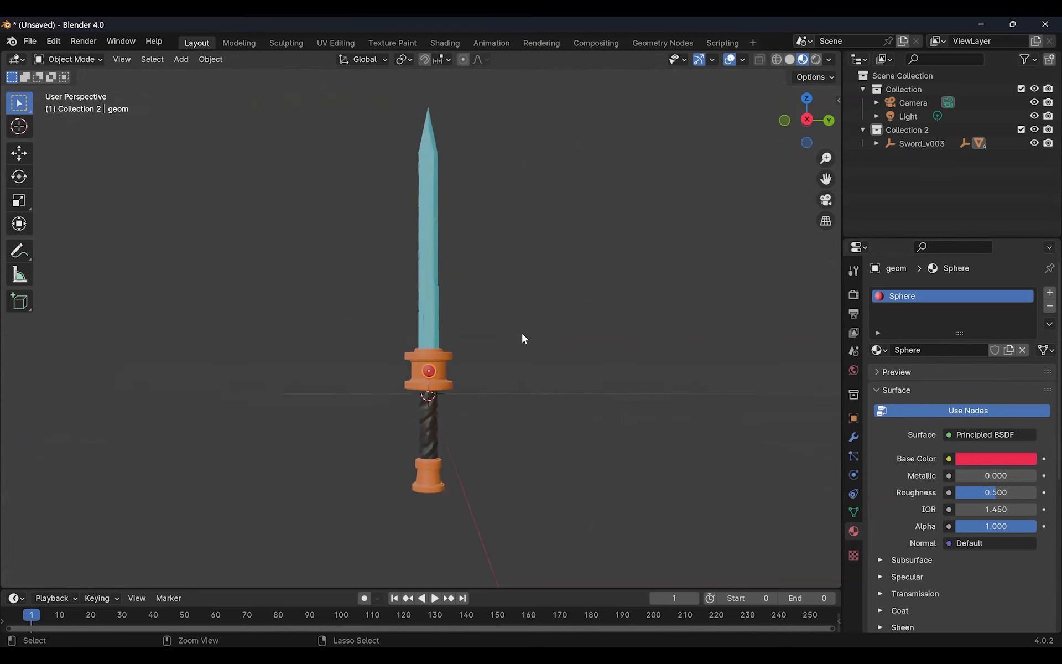
# Step: Open the UV Editing workspace, return to Object Mode and select the blade with the sword framed closely
pyautogui.click(335, 44)
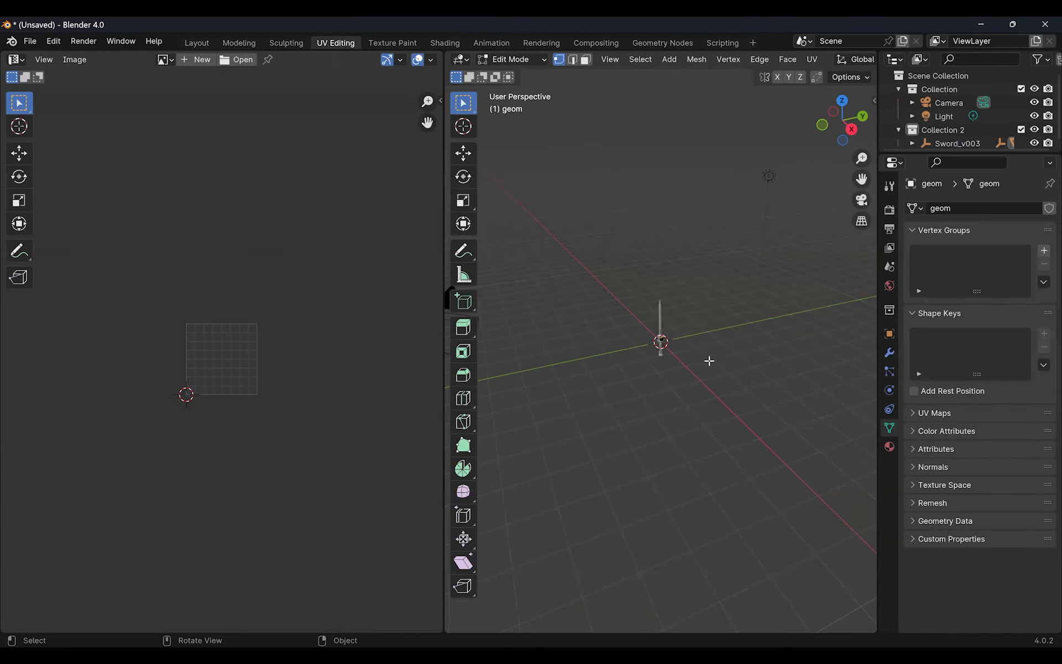
pyautogui.scroll(5, 667, 284)
pyautogui.click(521, 65)
pyautogui.click(509, 75)
pyautogui.click(657, 271)
pyautogui.click(566, 64)
pyautogui.click(604, 146)
pyautogui.moveTo(724, 405); pyautogui.dragTo(701, 316, button='middle')
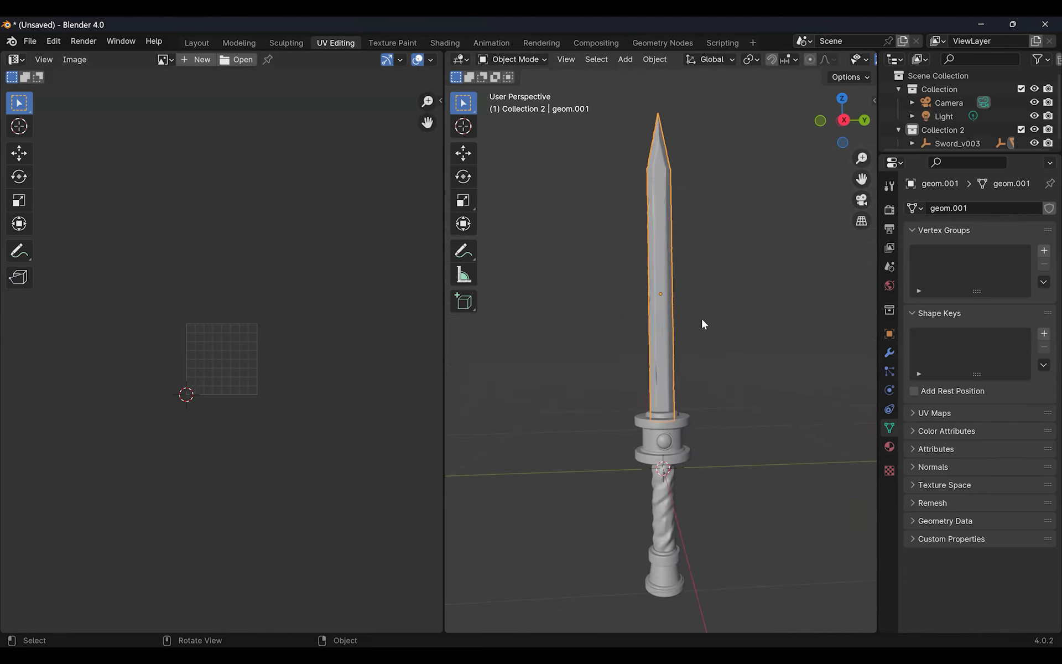
# Step: Unwrap the entire blade mesh in Edit Mode with Smart UV Project, using a 66° angle limit and 0.000 island margin
pyautogui.click(529, 61)
pyautogui.click(524, 89)
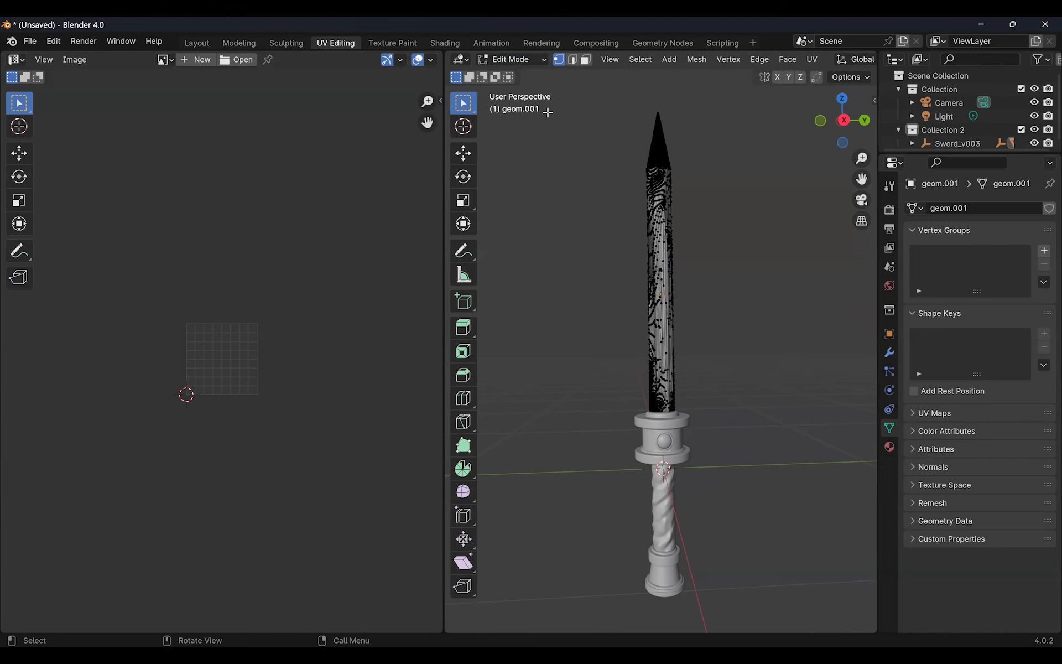
pyautogui.press('a')
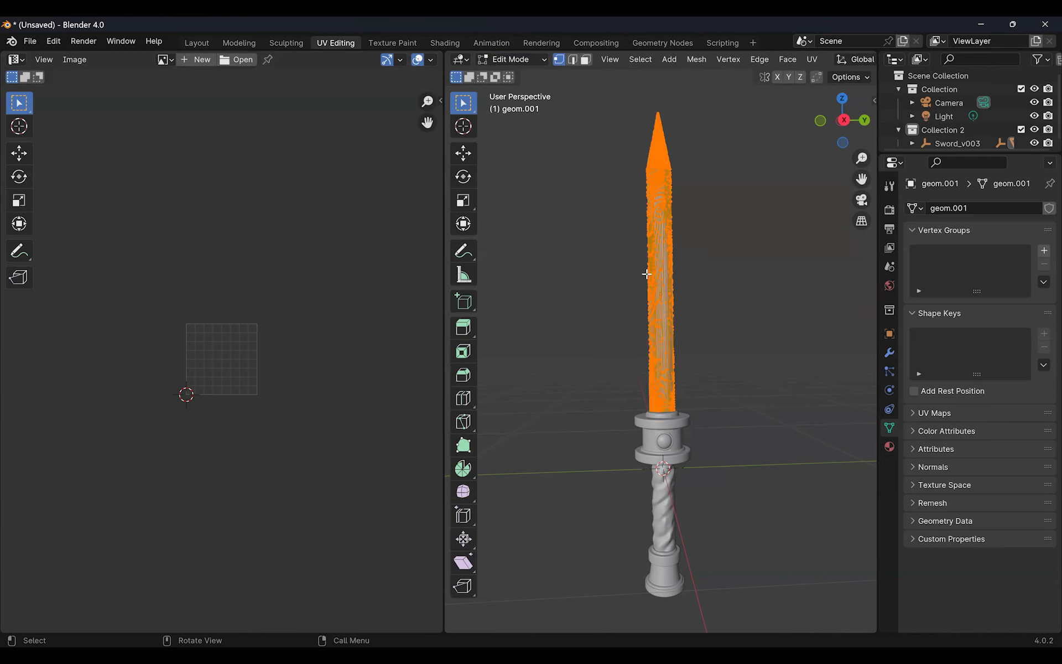
pyautogui.click(811, 60)
pyautogui.click(827, 93)
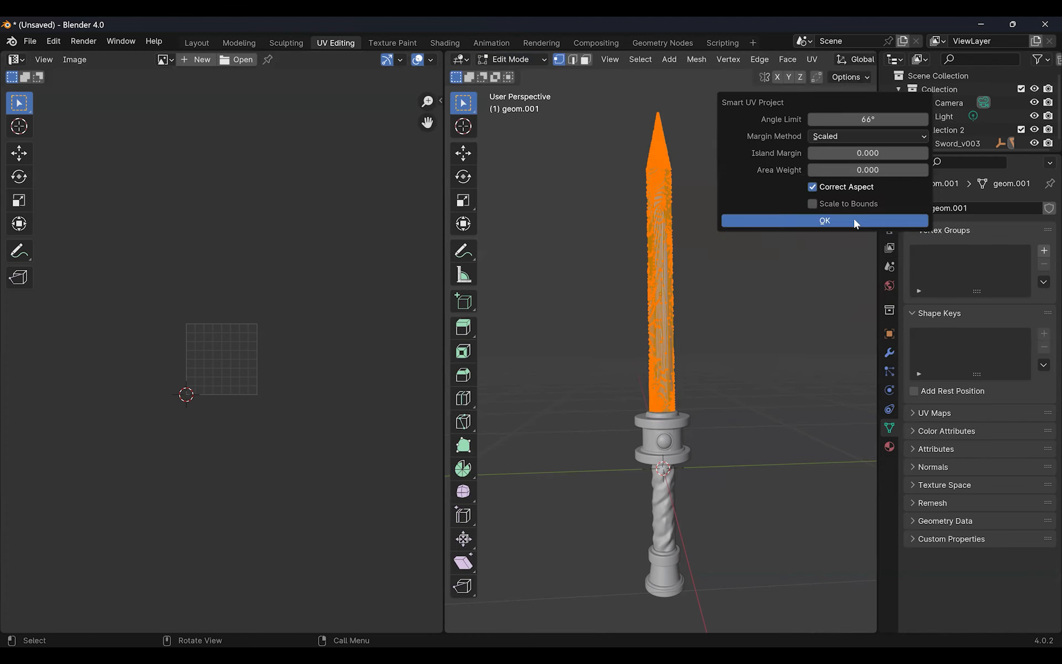
pyautogui.click(857, 224)
# Step: Pack the blade's UV islands and return to Object Mode
pyautogui.scroll(6, 268, 334)
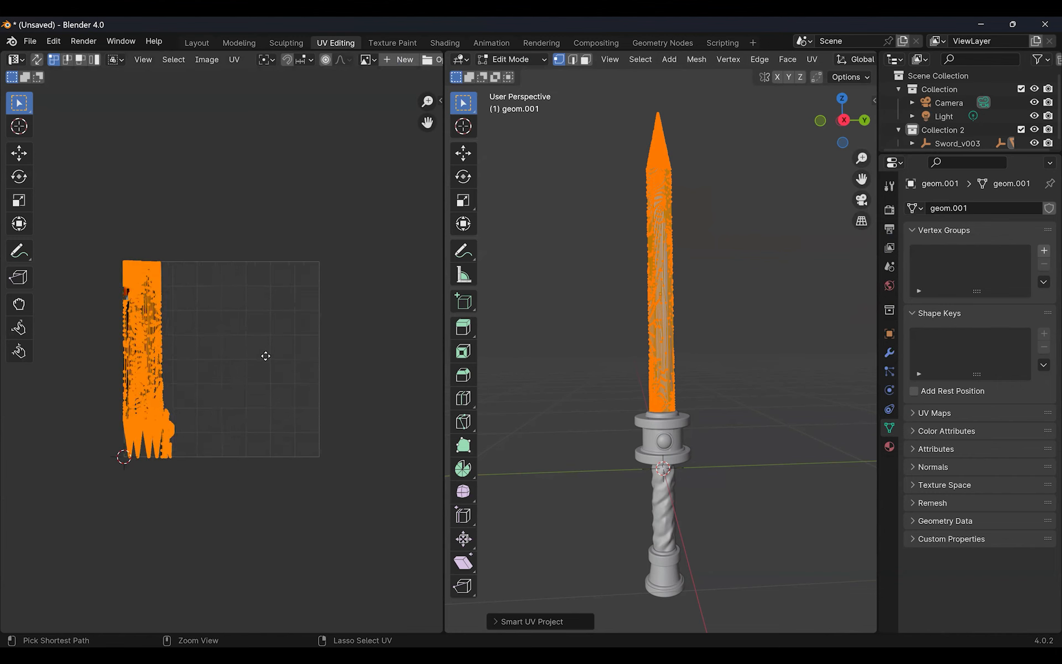
pyautogui.scroll(3, 268, 334)
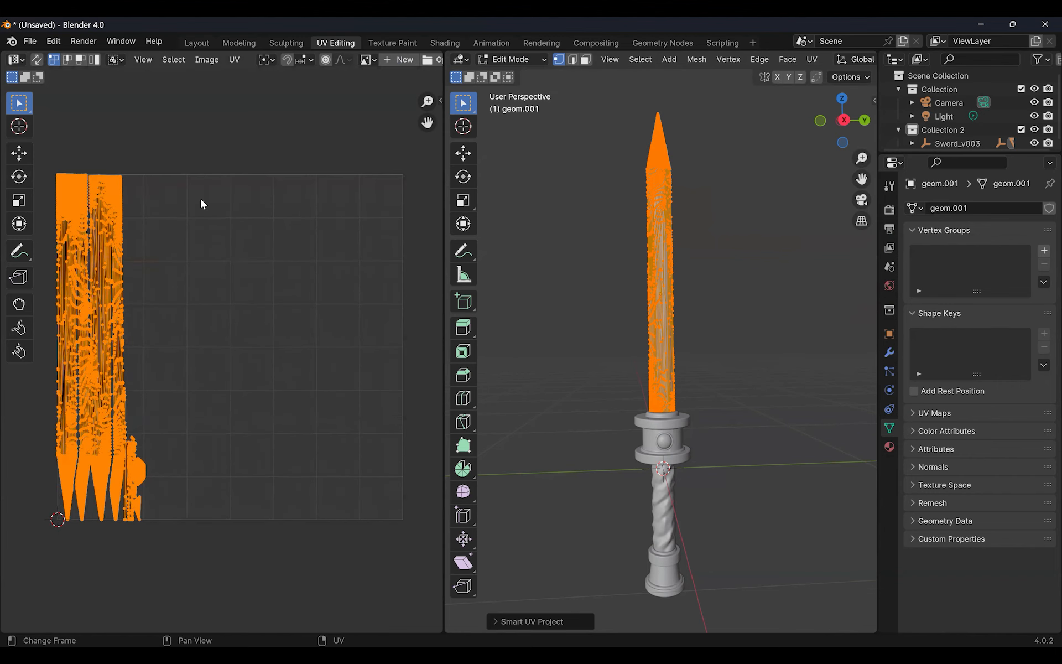
pyautogui.click(235, 59)
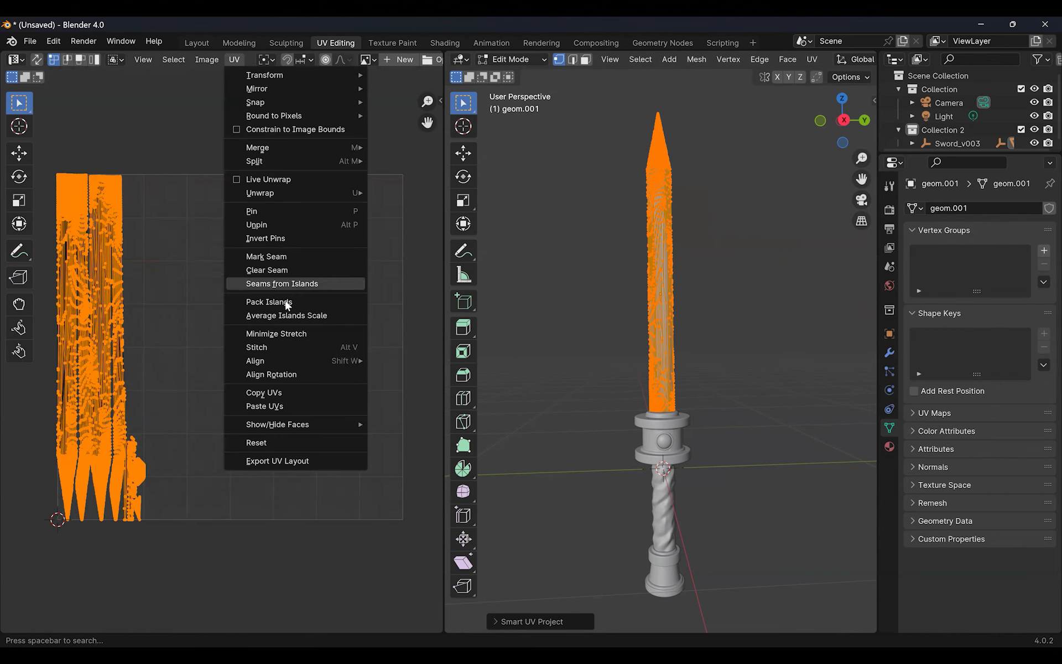
pyautogui.click(301, 302)
pyautogui.click(316, 520)
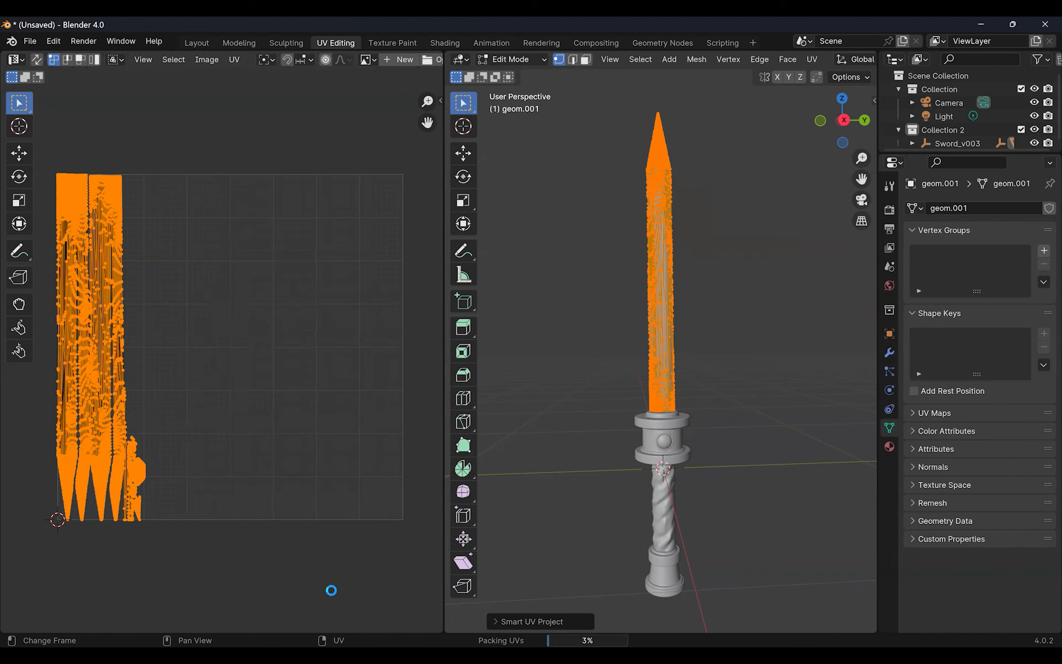
pyautogui.click(534, 62)
pyautogui.click(516, 73)
# Step: Unwrap the whole guard and pommel mesh in Edit Mode with Smart UV Project, using a 66° angle limit and 0.000 island margin
pyautogui.click(689, 438)
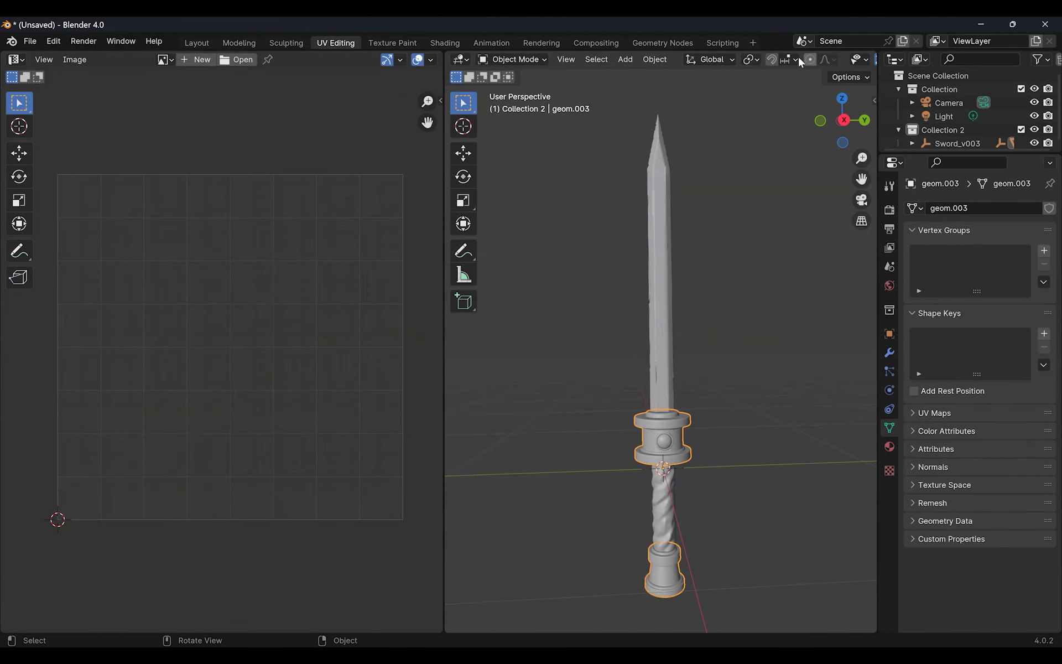
pyautogui.click(534, 61)
pyautogui.click(534, 88)
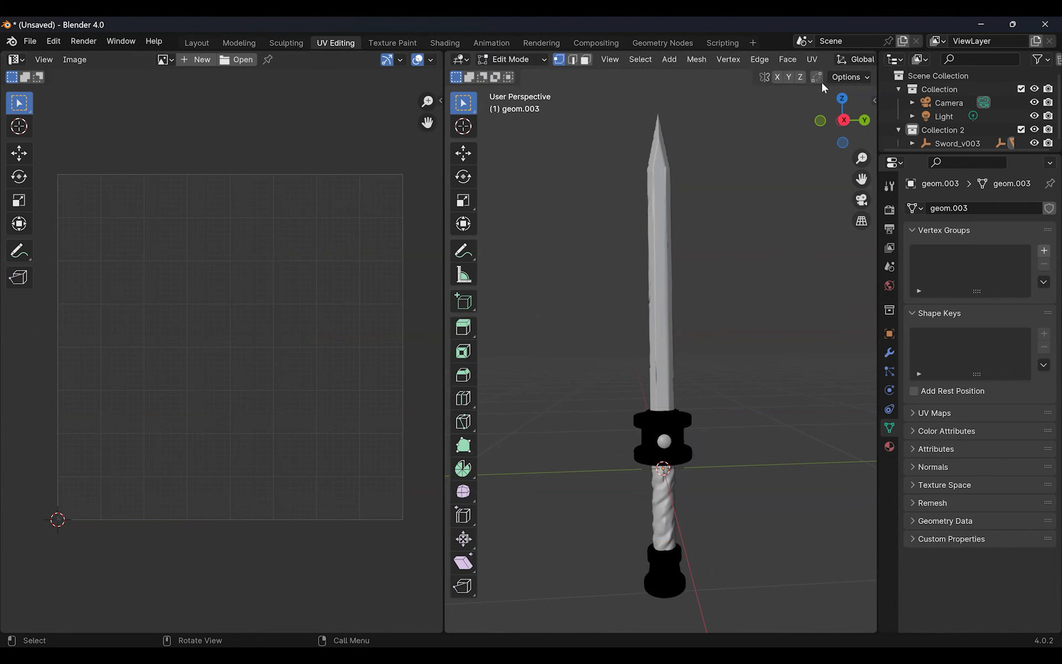
pyautogui.press('a')
pyautogui.click(813, 61)
pyautogui.click(825, 95)
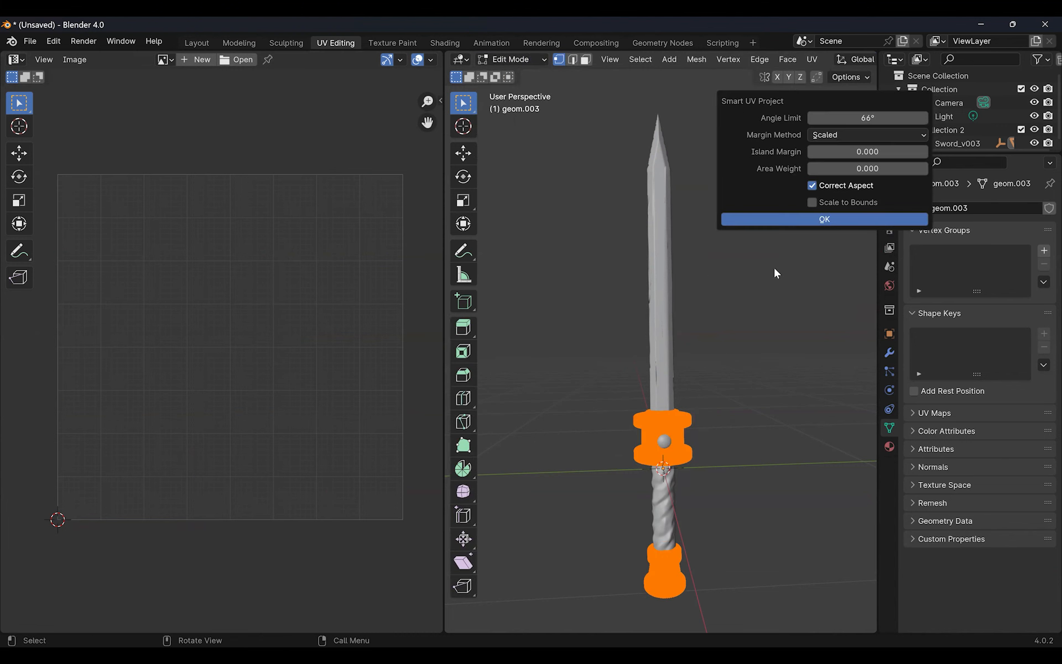
pyautogui.press('Return')
# Step: Pack the guard and pommel's UV islands and return to Object Mode
pyautogui.click(234, 59)
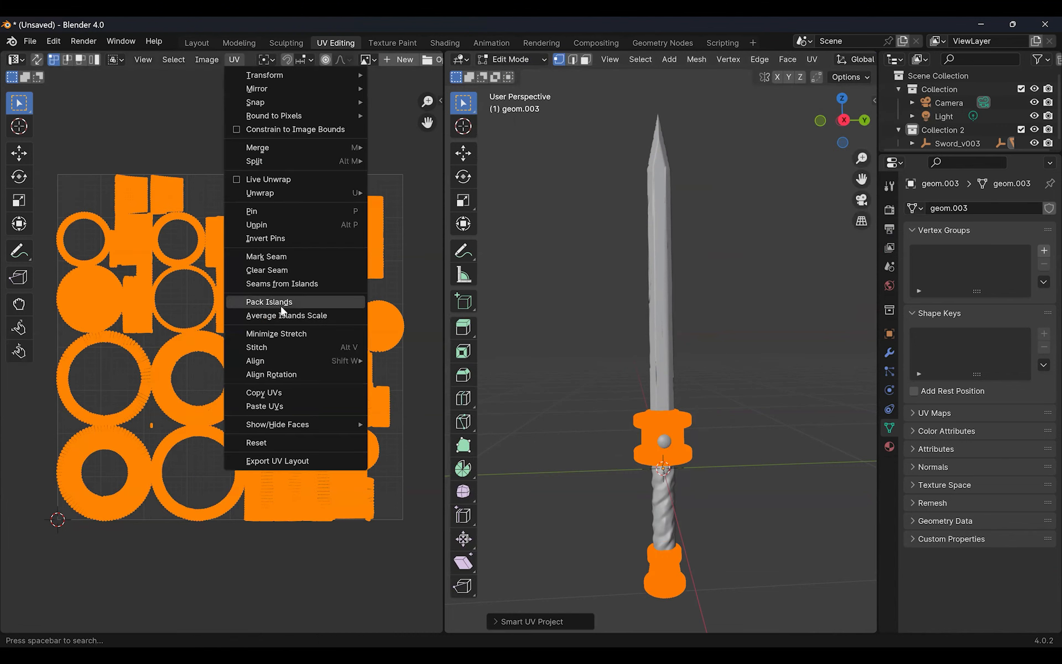
pyautogui.click(254, 302)
pyautogui.click(354, 522)
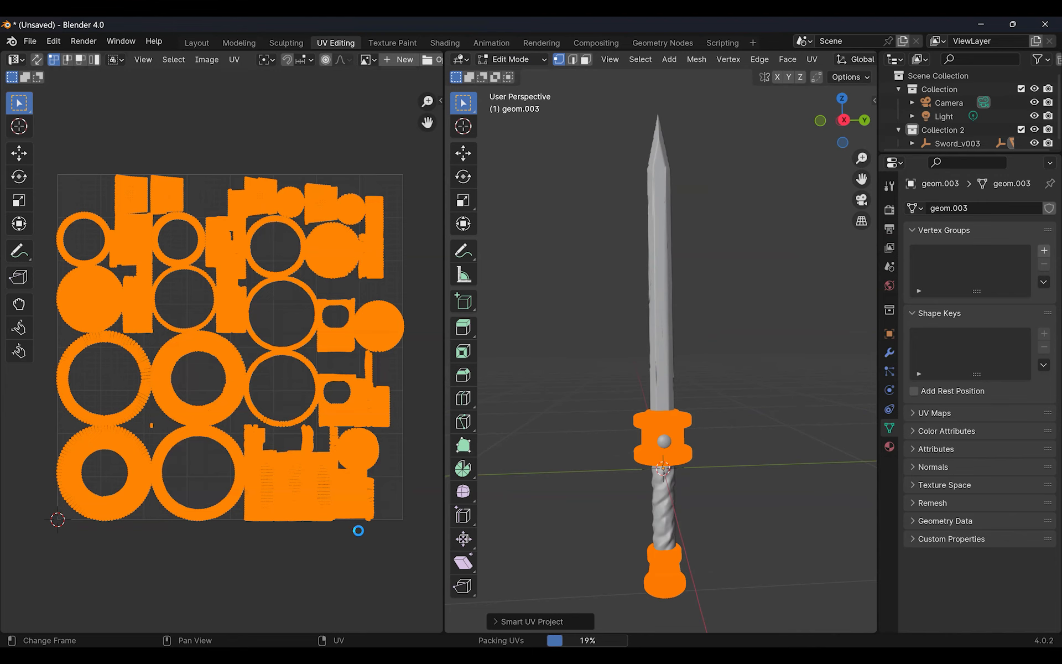
pyautogui.click(539, 63)
pyautogui.click(537, 83)
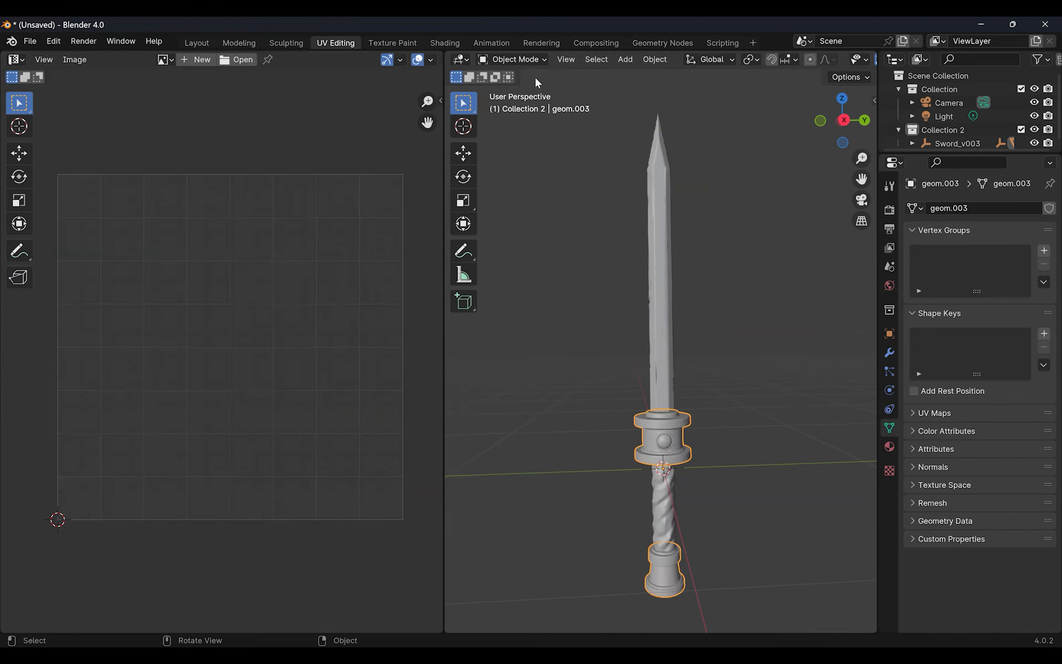
# Step: Unwrap the twisted grip in Edit Mode with Smart UV Project, using a 66° angle limit and 0.000 island margin
pyautogui.click(661, 531)
pyautogui.click(505, 61)
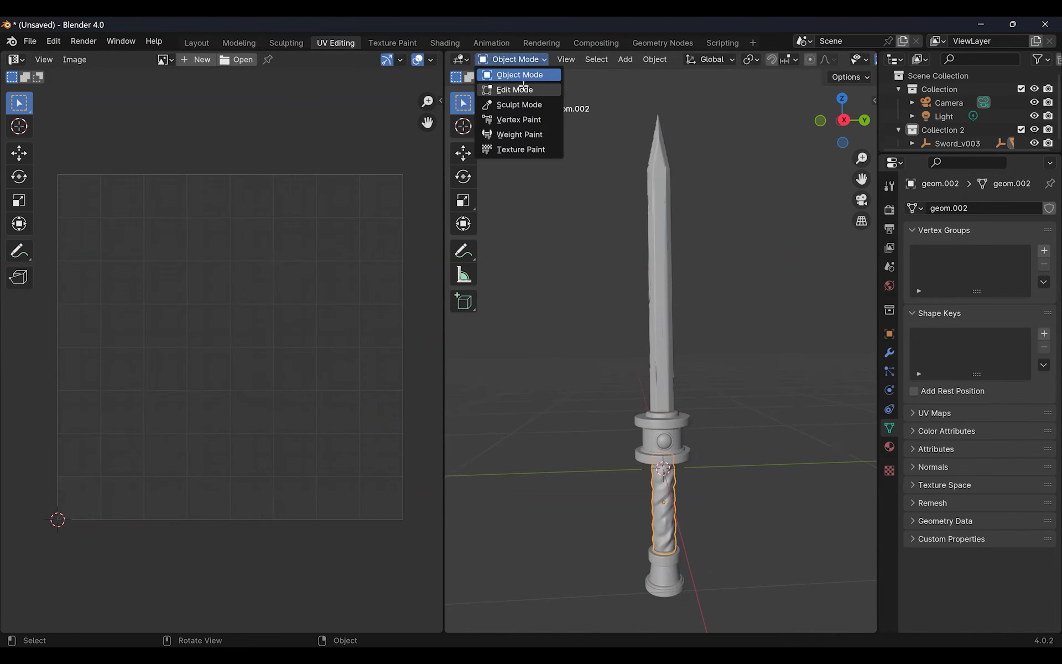
pyautogui.click(526, 90)
pyautogui.click(811, 59)
pyautogui.click(830, 93)
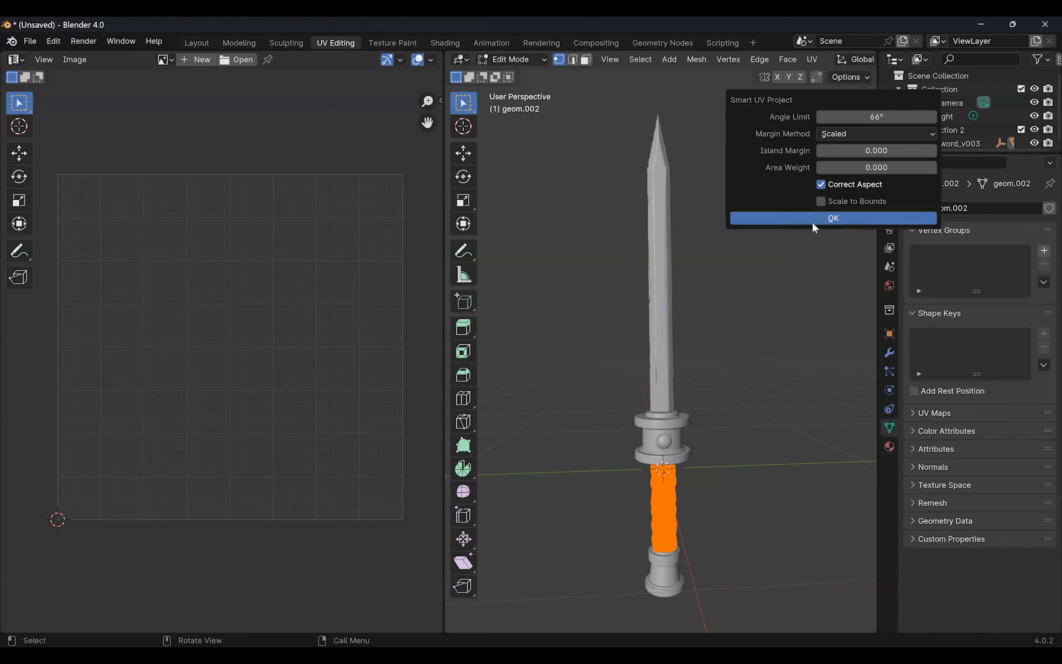
pyautogui.click(814, 225)
# Step: Pack the grip's UV islands and return to Object Mode
pyautogui.click(235, 59)
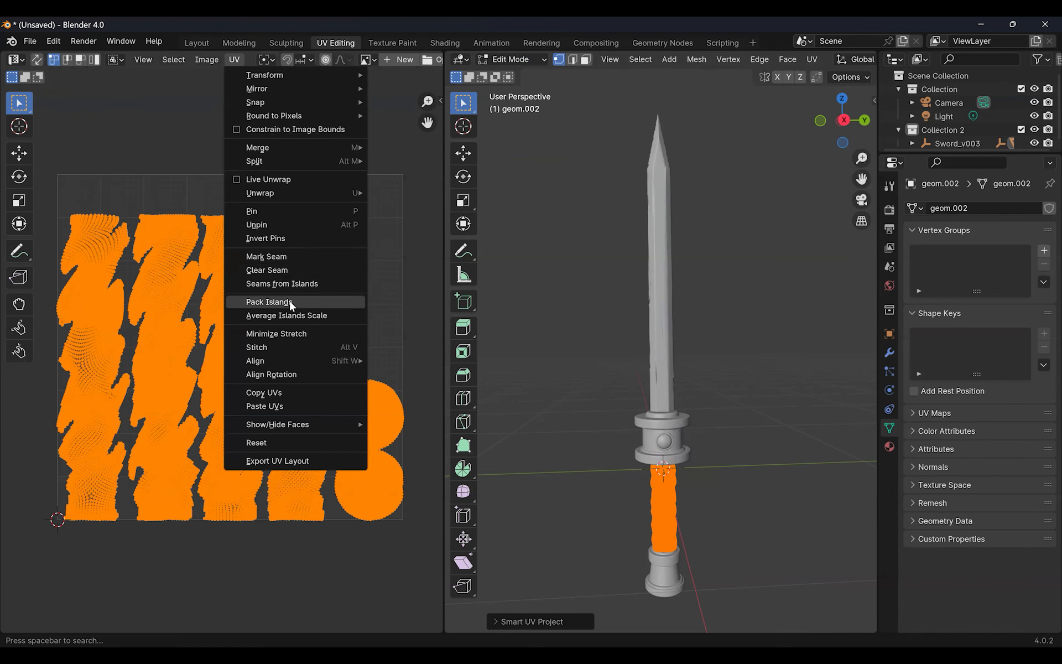
pyautogui.click(293, 302)
pyautogui.click(331, 522)
pyautogui.click(511, 59)
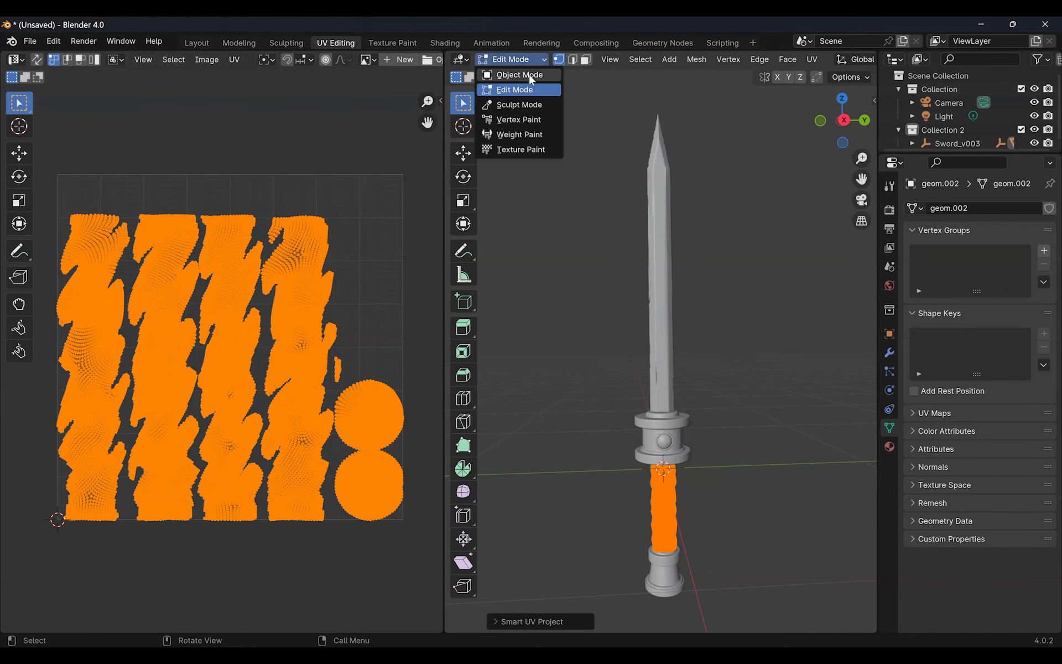
pyautogui.click(528, 76)
# Step: Unwrap the guard's round gem in Edit Mode with Smart UV Project, using a 66° angle limit and 0.000 island margin
pyautogui.click(664, 444)
pyautogui.click(535, 59)
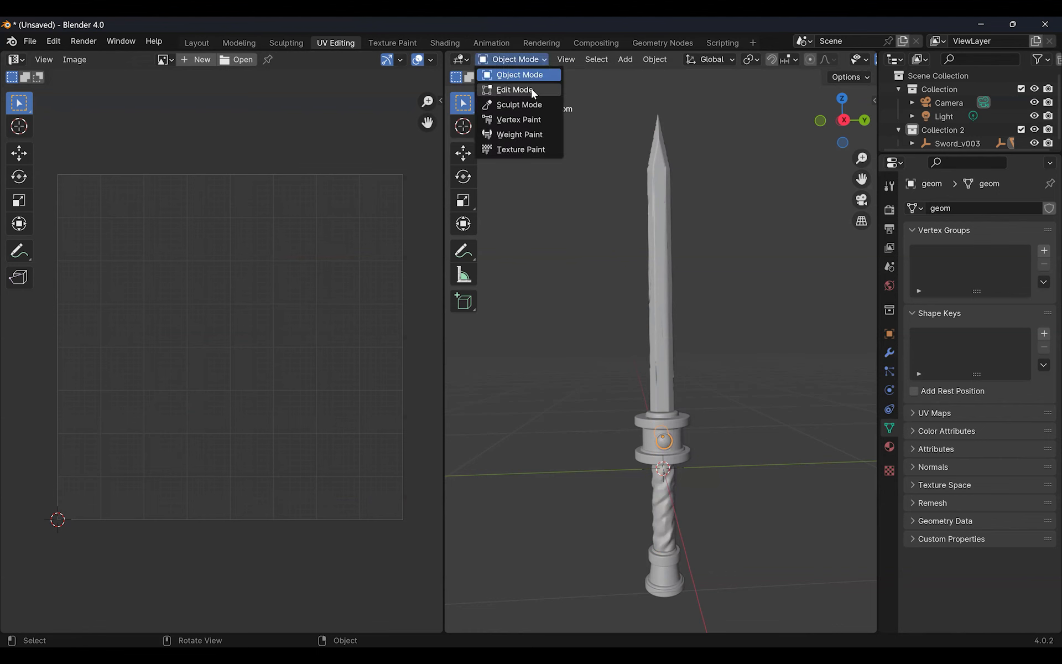
pyautogui.click(532, 89)
pyautogui.click(812, 59)
pyautogui.click(830, 92)
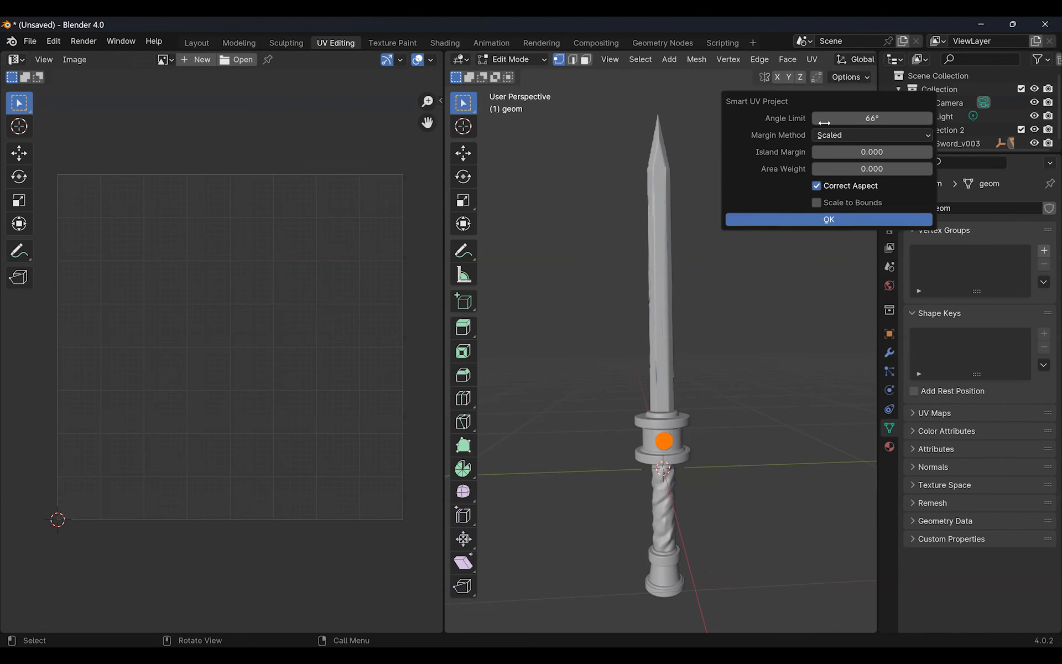
pyautogui.click(788, 221)
# Step: Pack the gem's UV islands and return to Object Mode
pyautogui.click(234, 59)
pyautogui.click(281, 302)
pyautogui.click(355, 523)
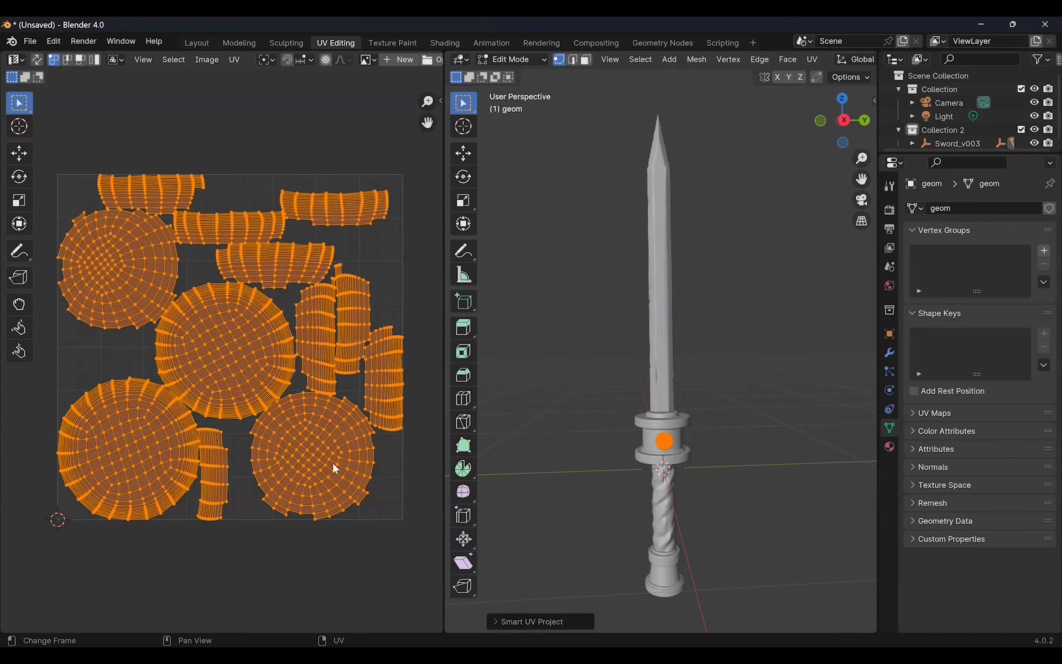
pyautogui.click(526, 60)
pyautogui.click(532, 76)
# Step: Enlarge the scene hierarchy area and rename Collection 2, which holds the sword, to High
pyautogui.click(664, 308)
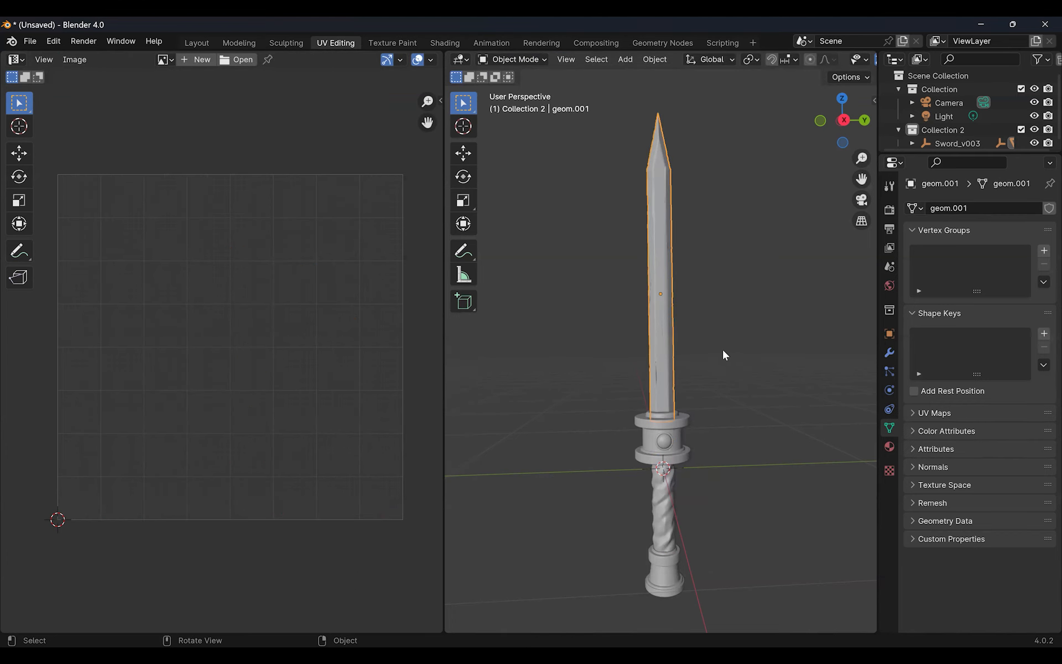
pyautogui.moveTo(960, 150); pyautogui.dragTo(959, 244)
pyautogui.doubleClick(952, 130)
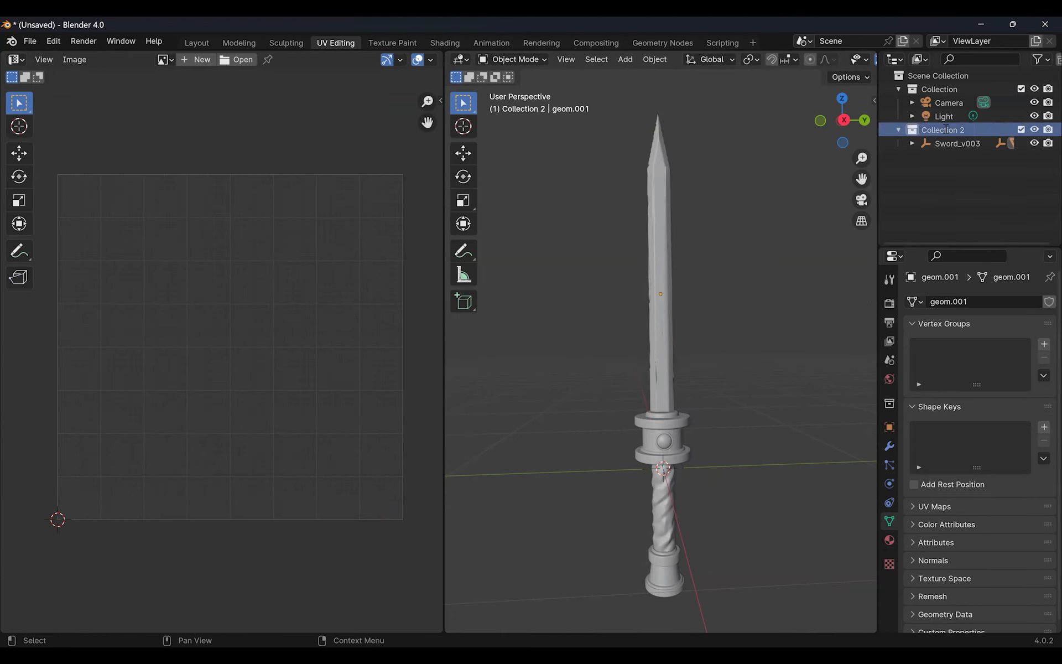
pyautogui.write('High')
pyautogui.press('Return')
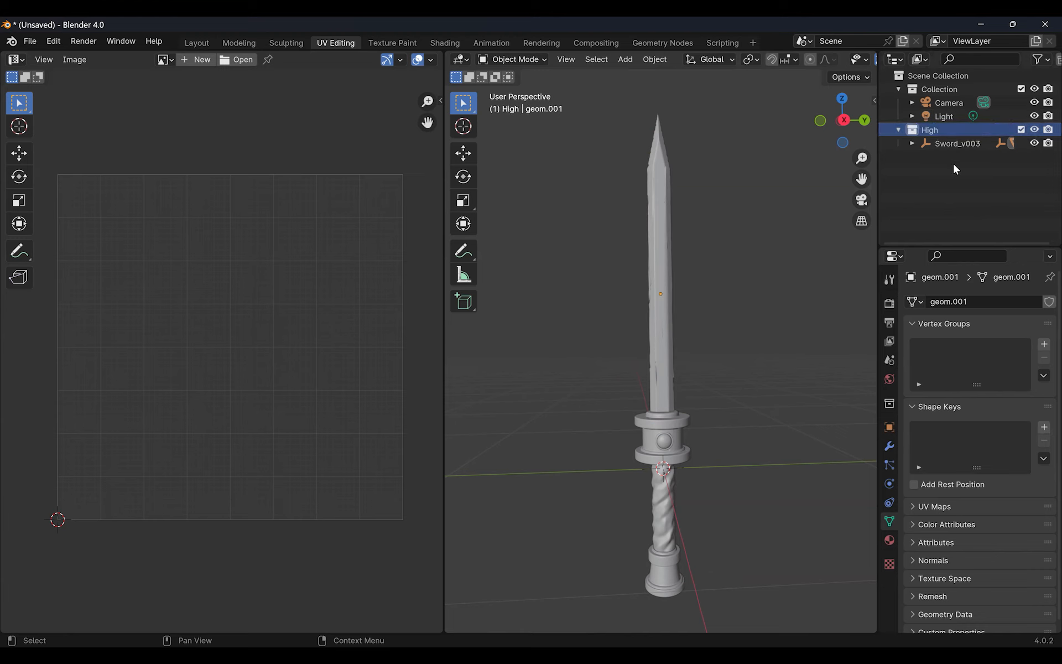
# Step: Duplicate the High collection with its sword and name the copy Low
pyautogui.rightClick(918, 129)
pyautogui.click(917, 128)
pyautogui.doubleClick(950, 156)
pyautogui.write('Low')
pyautogui.press('Return')
# Step: Exclude the High collection from the view layer and select the blade of the Low sword
pyautogui.click(928, 128)
pyautogui.click(1021, 129)
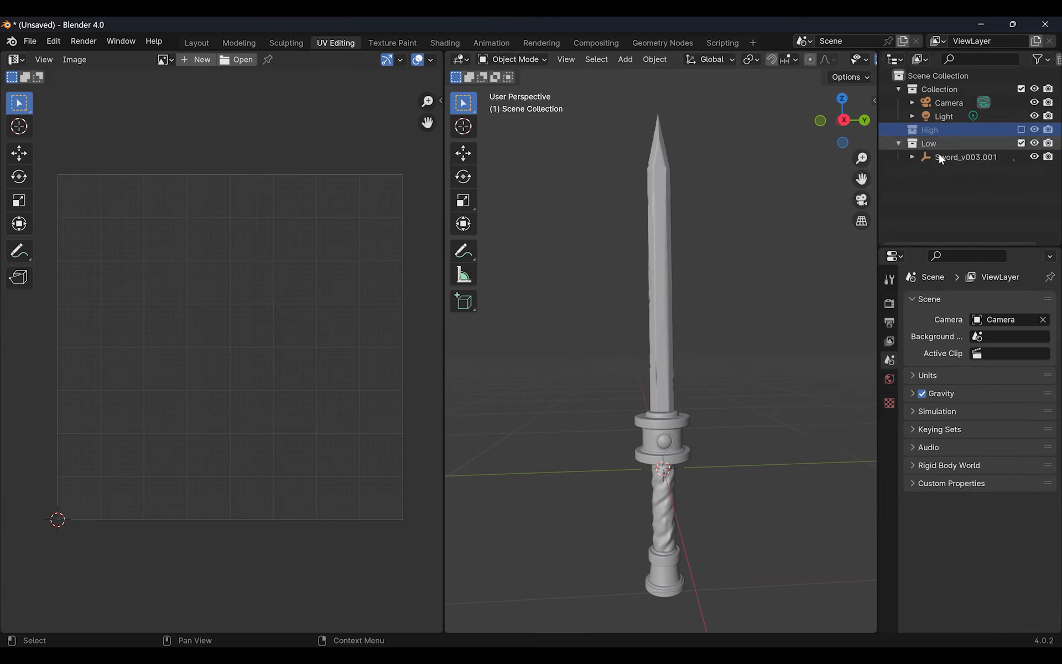
pyautogui.click(912, 157)
pyautogui.click(665, 266)
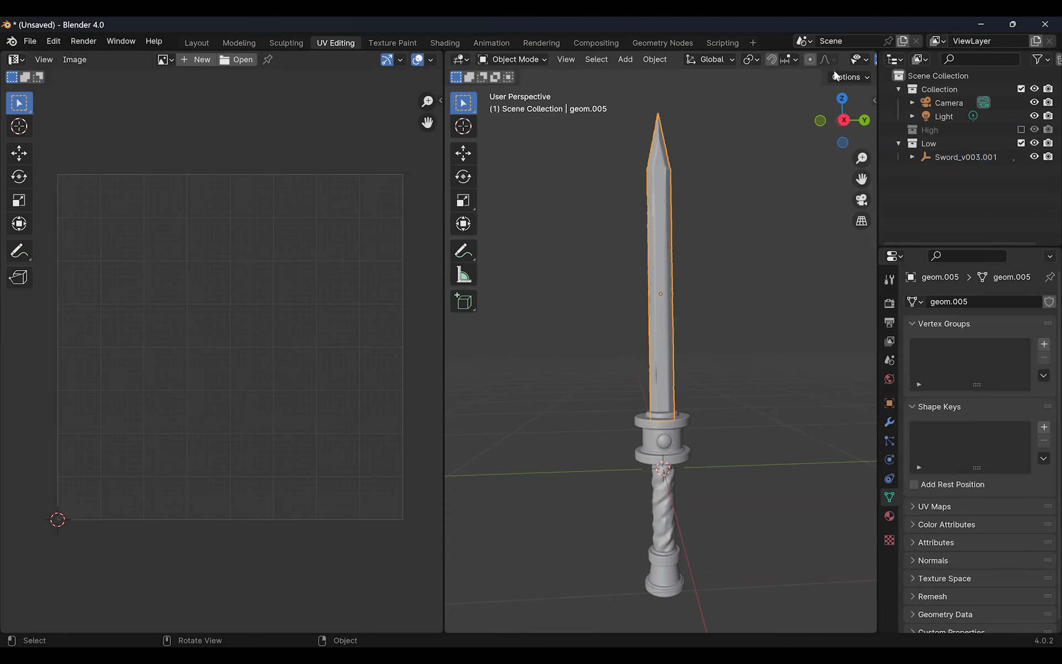
# Step: Open the Modeling workspace and frame the selected Low blade in the viewport
pyautogui.scroll(-4, 824, 61)
pyautogui.click(239, 43)
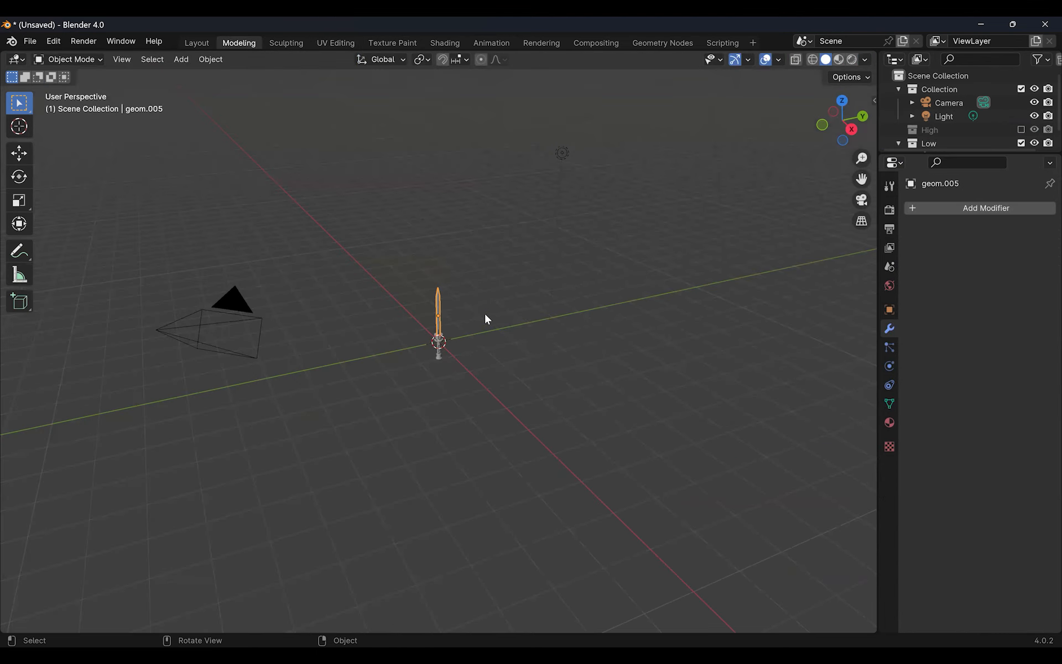
pyautogui.moveTo(483, 310); pyautogui.dragTo(479, 303, button='middle')
pyautogui.click(122, 59)
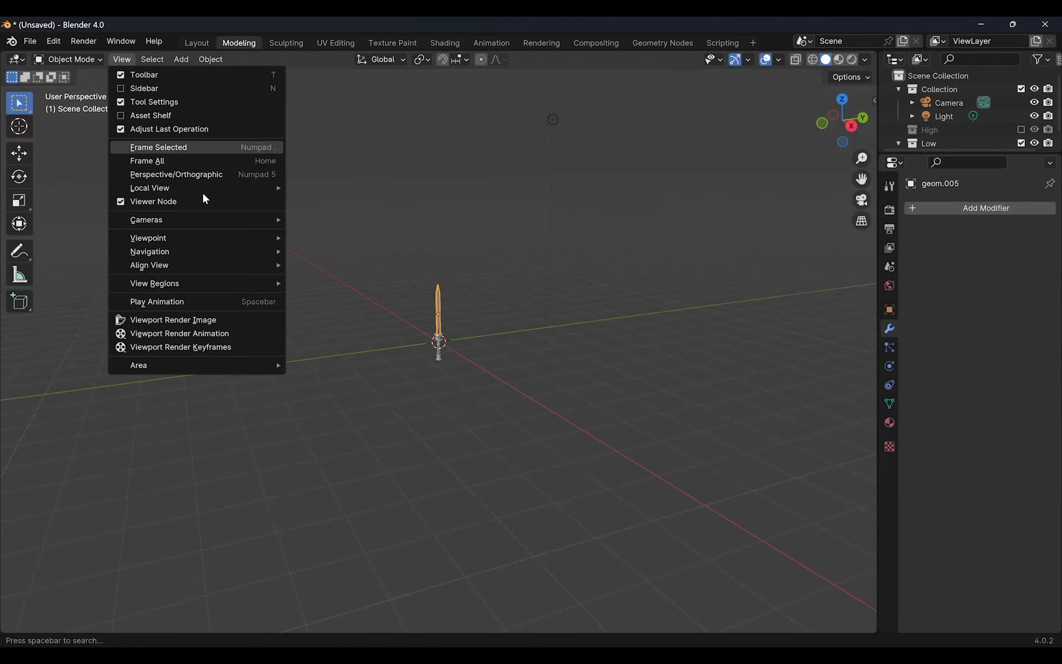
pyautogui.click(158, 147)
# Step: Add a Decimate modifier with a ratio of 0.1 to the Low blade, inspecting it in wireframe before returning to solid shading
pyautogui.click(812, 62)
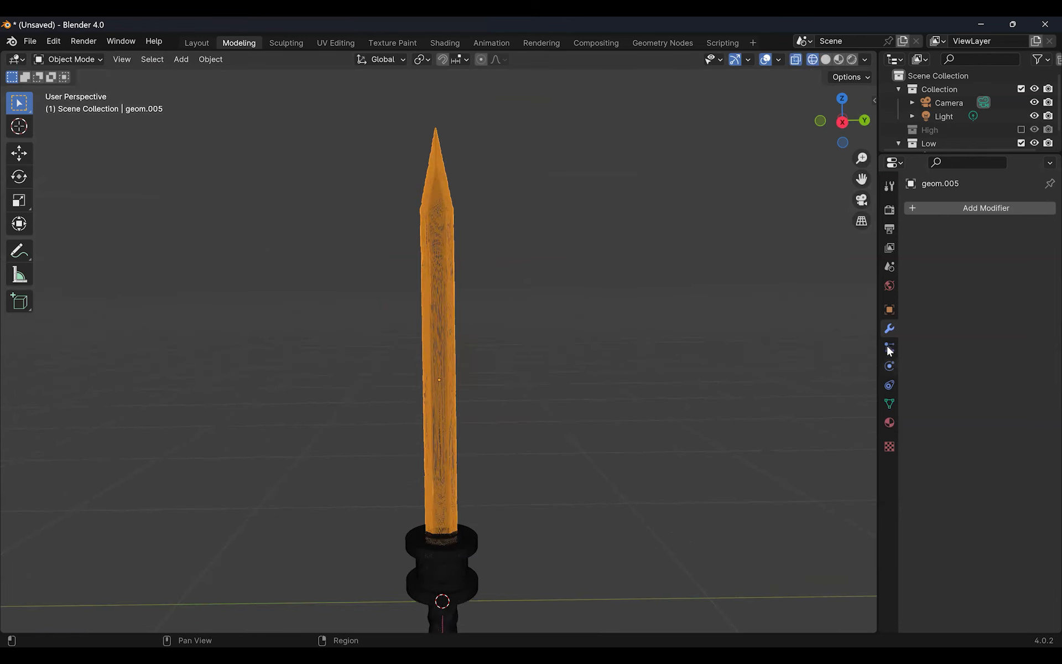
pyautogui.click(953, 208)
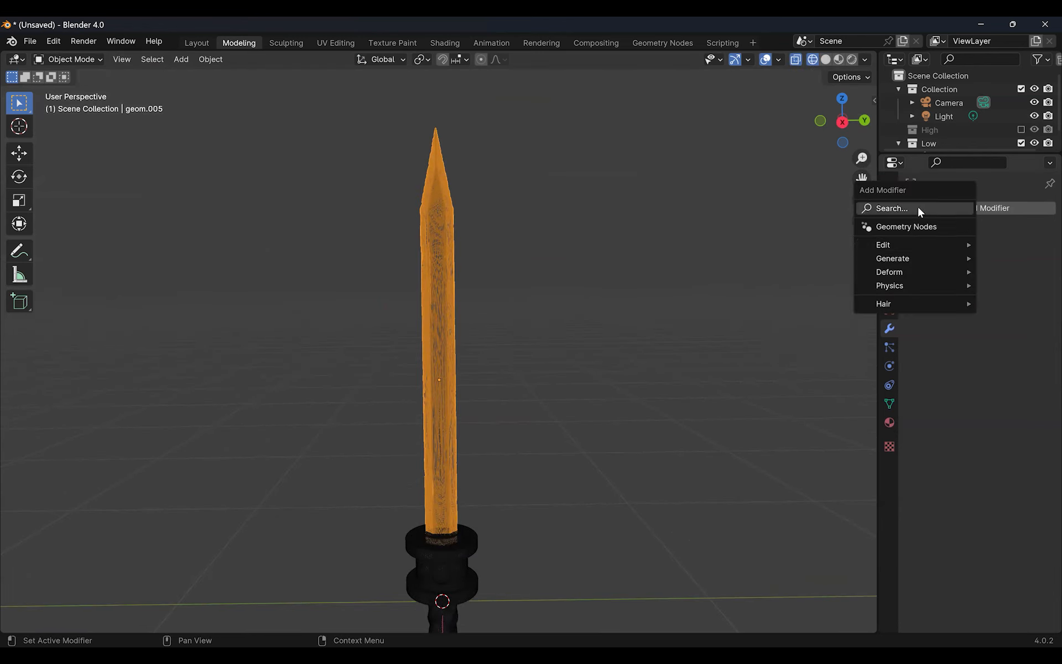
pyautogui.click(917, 208)
pyautogui.click(809, 233)
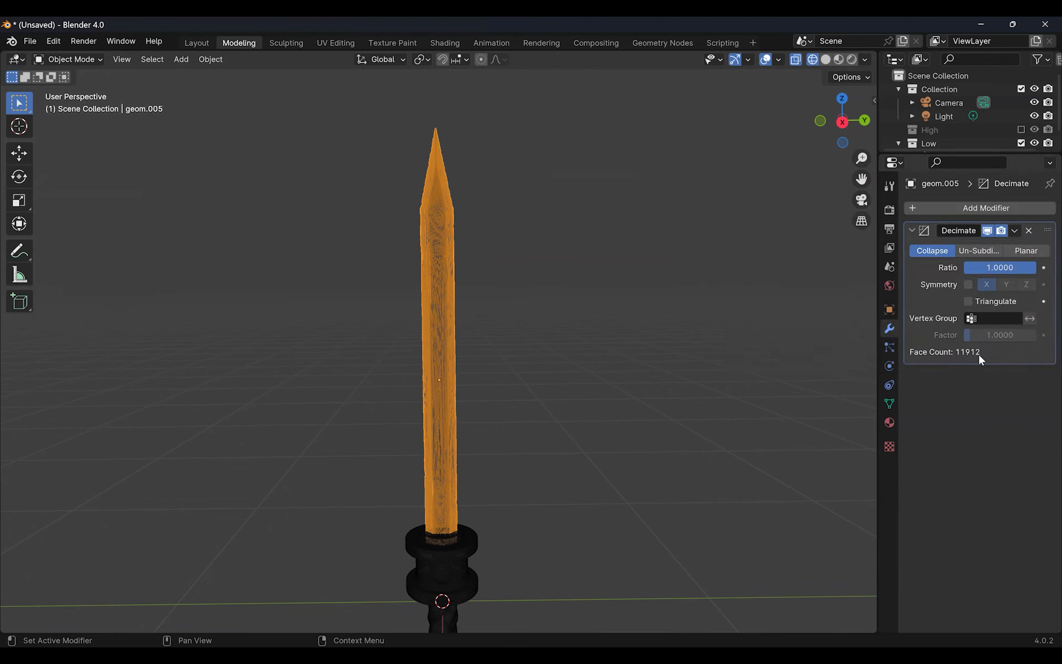
pyautogui.click(1004, 268)
pyautogui.write('0.1')
pyautogui.press('Return')
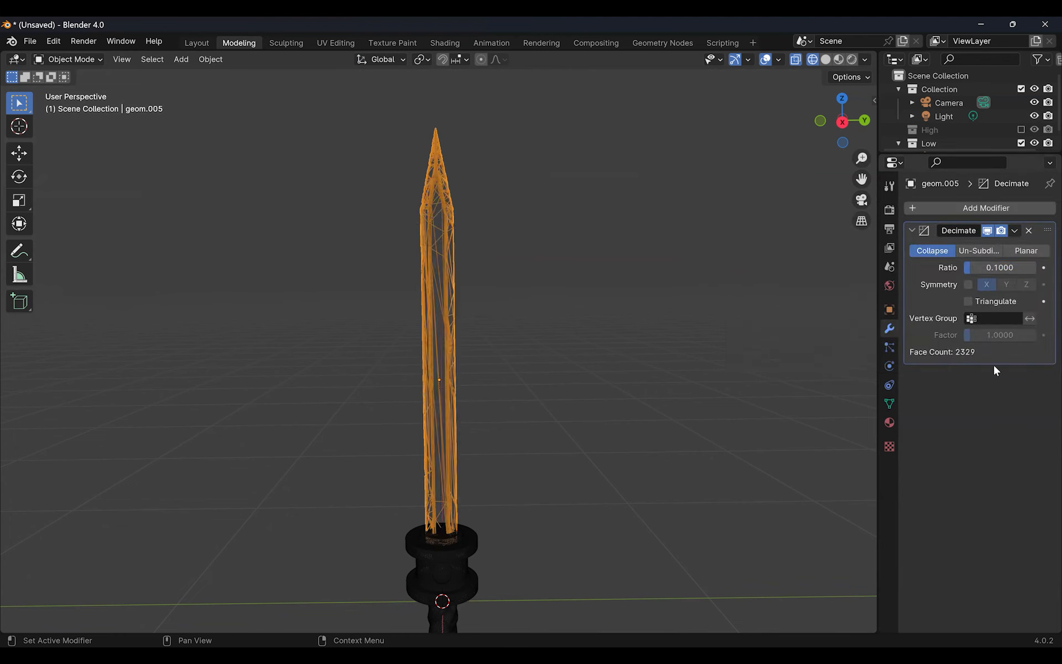
pyautogui.click(826, 59)
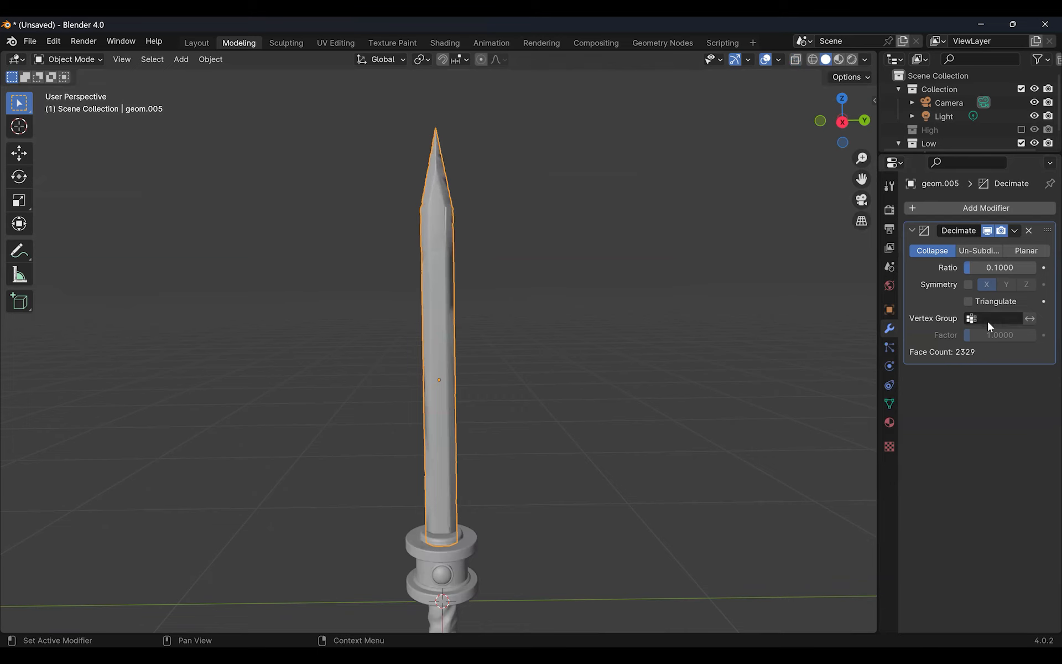
# Step: Try a Decimate ratio of 0.01 on the Low blade
pyautogui.click(1003, 271)
pyautogui.write('0.01')
pyautogui.press('Return')
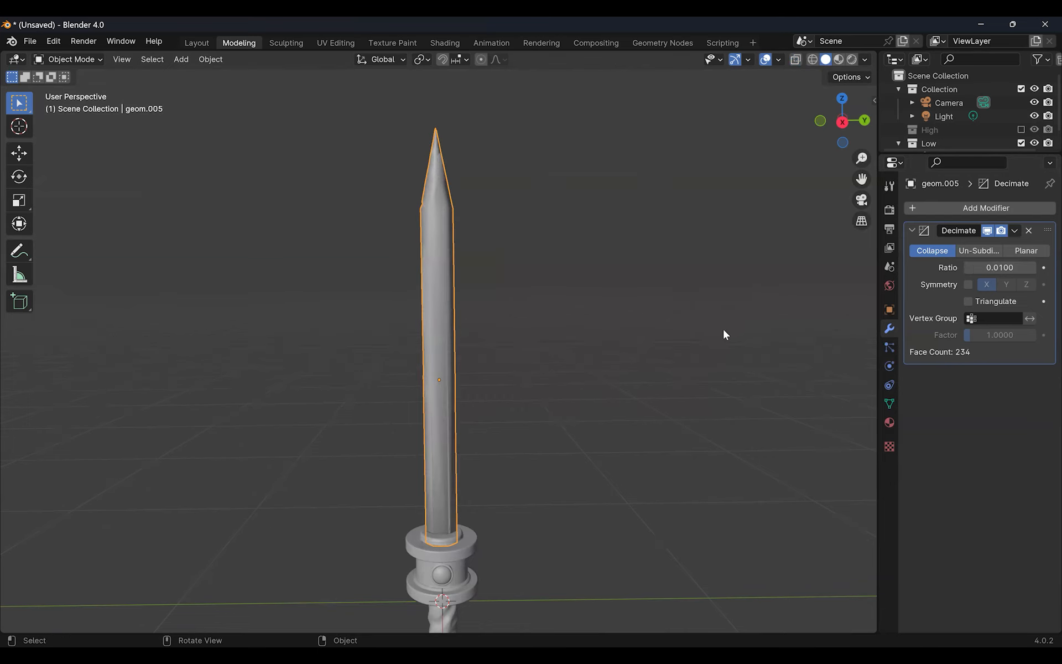
# Step: Set the Low blade's Decimate ratio to 0.02
pyautogui.moveTo(729, 341); pyautogui.dragTo(705, 335, button='middle')
pyautogui.click(1007, 270)
pyautogui.write('0.02')
pyautogui.press('Return')
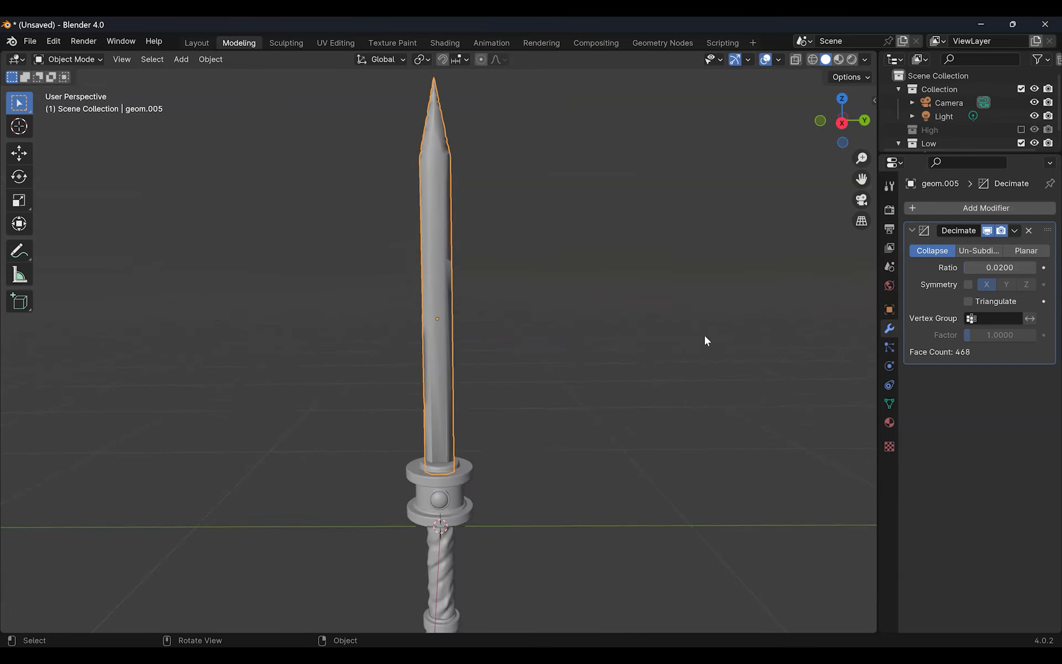
# Step: Add a Decimate modifier with a ratio of 0.001 to the Low sword's guard and pommel mesh
pyautogui.click(466, 476)
pyautogui.keyDown('shift'); pyautogui.moveTo(629, 376); pyautogui.dragTo(630, 260, button='middle'); pyautogui.keyUp('shift')
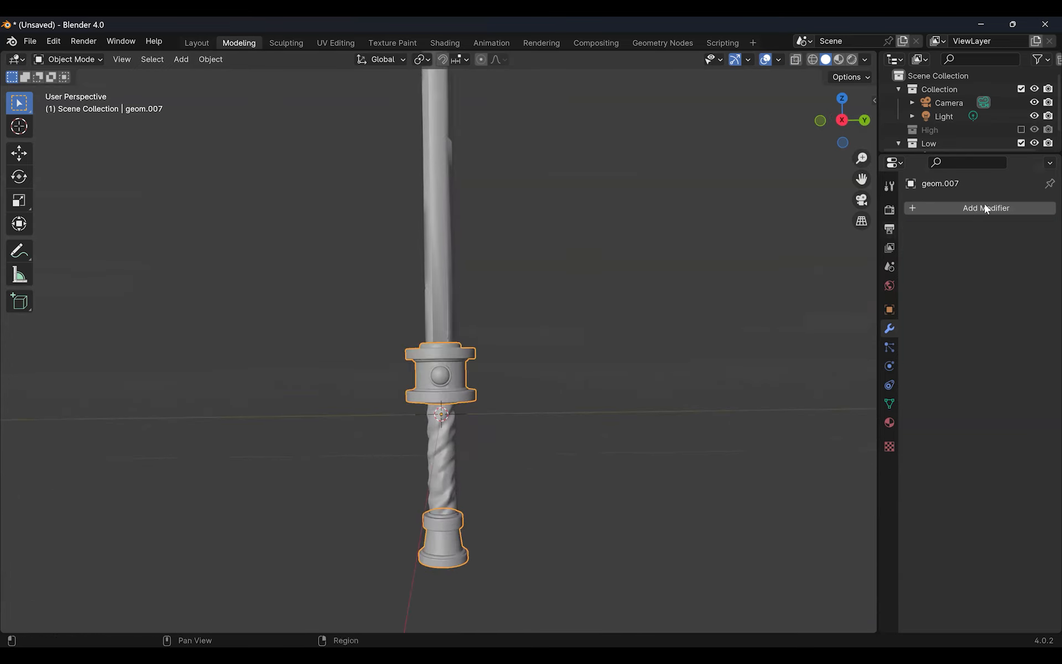
pyautogui.click(984, 208)
pyautogui.click(929, 205)
pyautogui.click(815, 230)
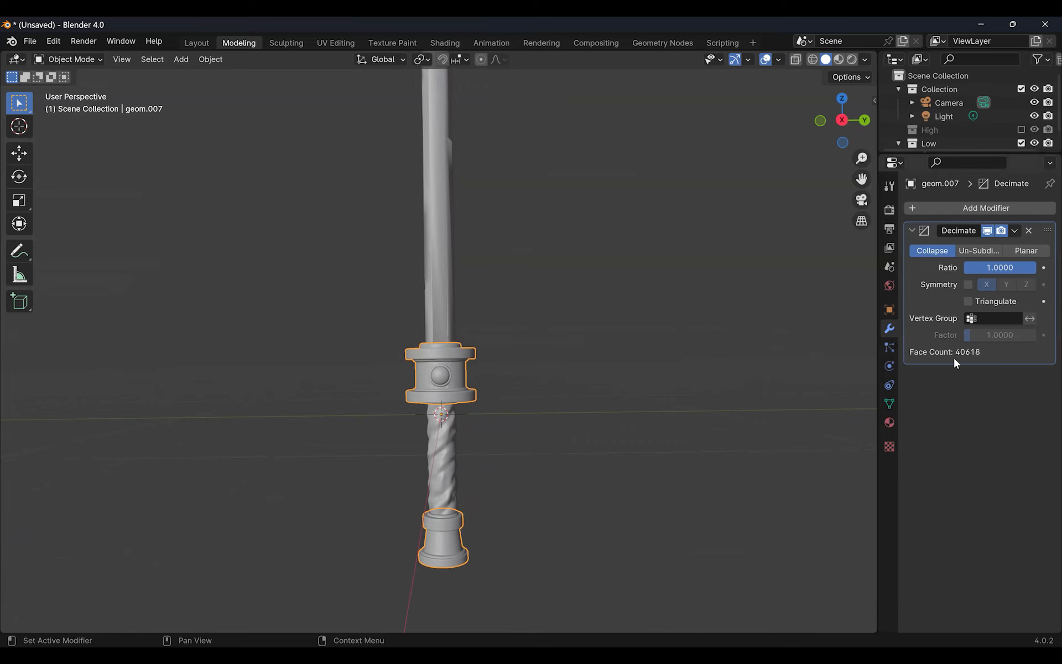
pyautogui.click(998, 268)
pyautogui.write('0.')
pyautogui.write('001')
pyautogui.press('Return')
# Step: Set the guard and pommel's Decimate ratio to 0.01 and check the shape from another angle
pyautogui.click(1004, 269)
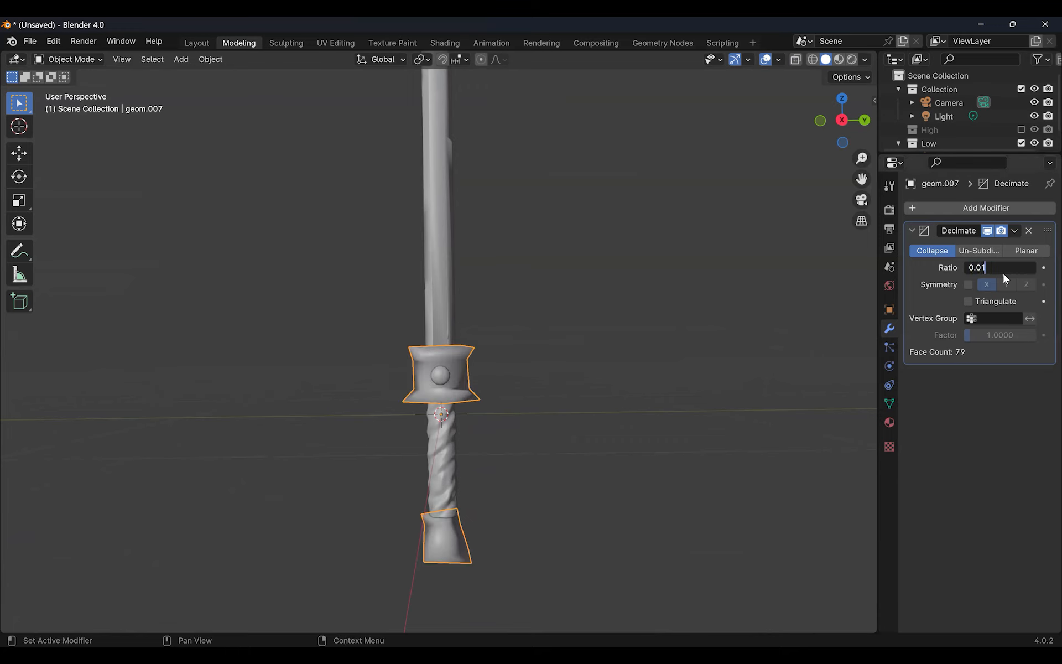
pyautogui.press('Return')
pyautogui.moveTo(630, 380); pyautogui.dragTo(514, 412, button='middle')
# Step: Add a Decimate modifier with a ratio of 0.002 to the Low sword's twisted grip
pyautogui.click(455, 449)
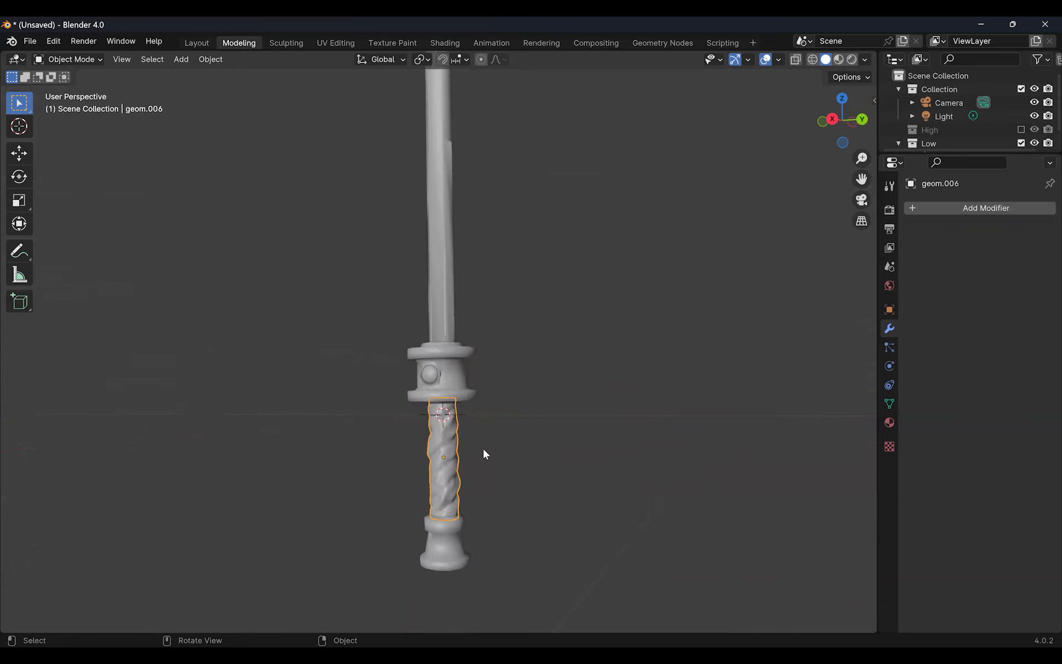
pyautogui.click(973, 207)
pyautogui.click(900, 212)
pyautogui.press('Return')
pyautogui.doubleClick(1008, 268)
pyautogui.write('0.002')
pyautogui.press('Return')
# Step: Lower the grip's Decimate ratio to 0.0013 after viewing it from another angle
pyautogui.moveTo(606, 353); pyautogui.dragTo(542, 437, button='middle')
pyautogui.click(1001, 269)
pyautogui.write('0.0013')
pyautogui.press('Return')
# Step: Add a Decimate modifier with a ratio of 0.1 to the small sphere on the Low sword's guard
pyautogui.click(437, 380)
pyautogui.moveTo(440, 382); pyautogui.dragTo(645, 388, button='middle')
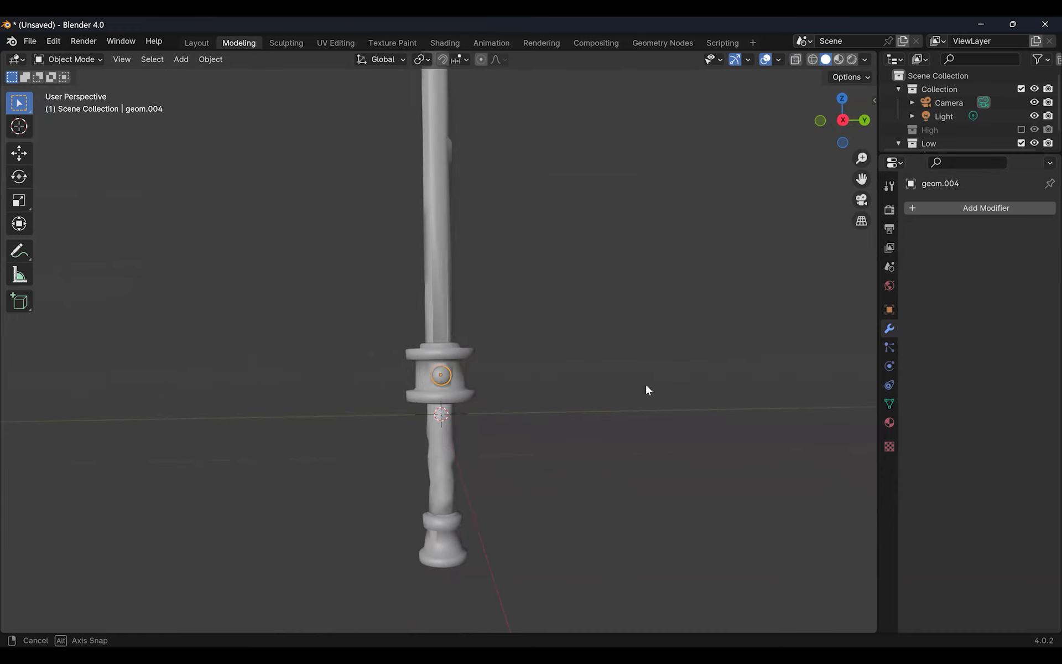
pyautogui.click(960, 208)
pyautogui.click(910, 211)
pyautogui.click(826, 230)
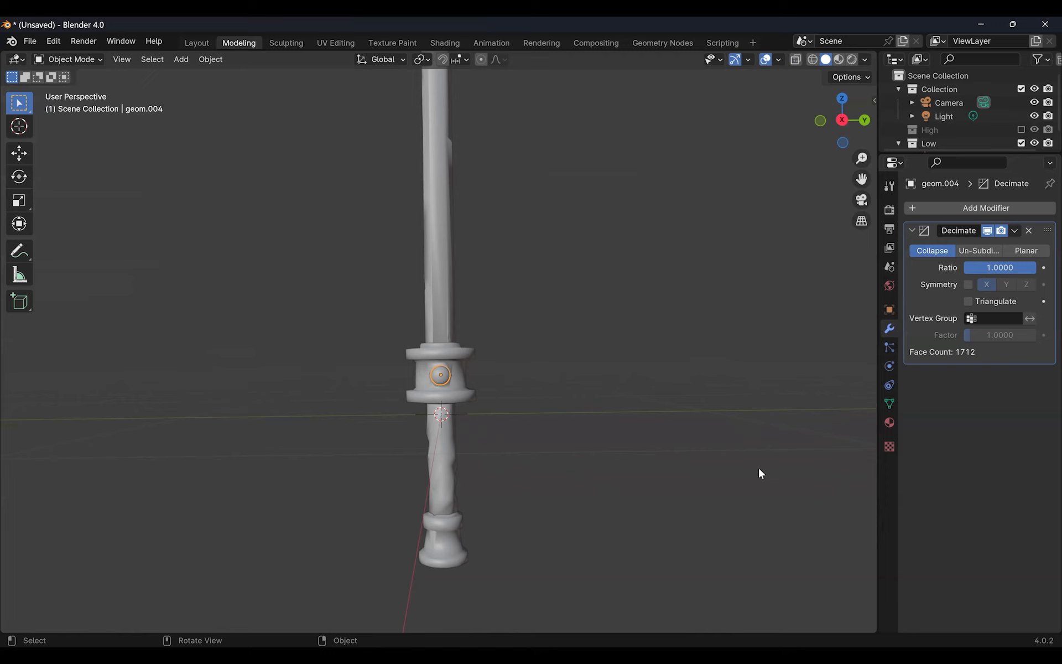
pyautogui.doubleClick(1004, 269)
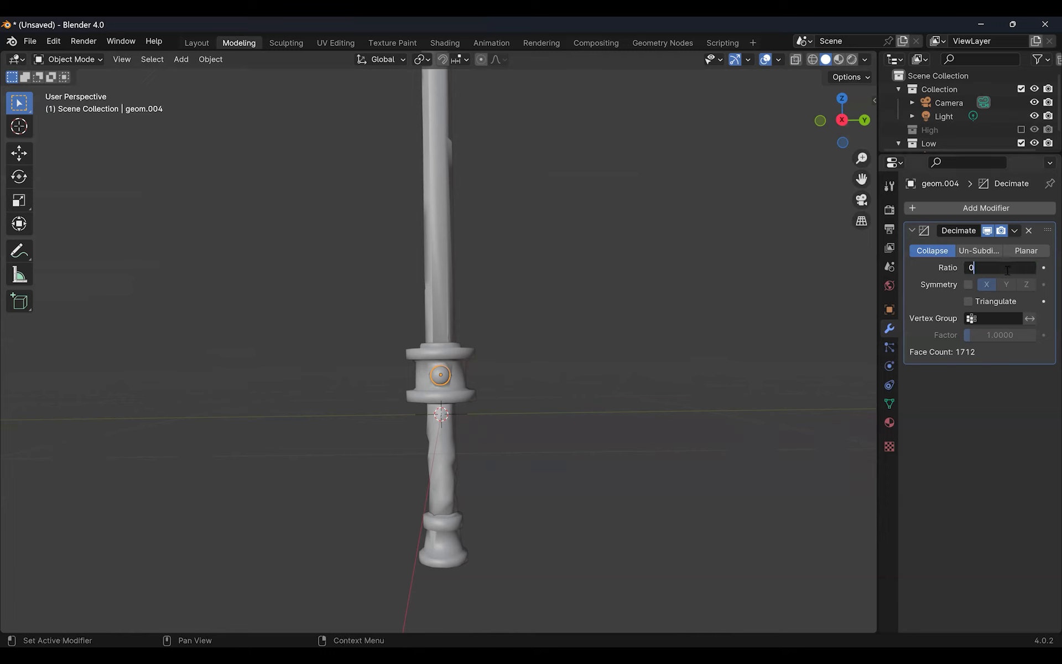
pyautogui.write('0.1')
pyautogui.press('Return')
# Step: Set the guard sphere's Decimate ratio to 0.01 and check the reduced mesh in wireframe display
pyautogui.scroll(3, 439, 407)
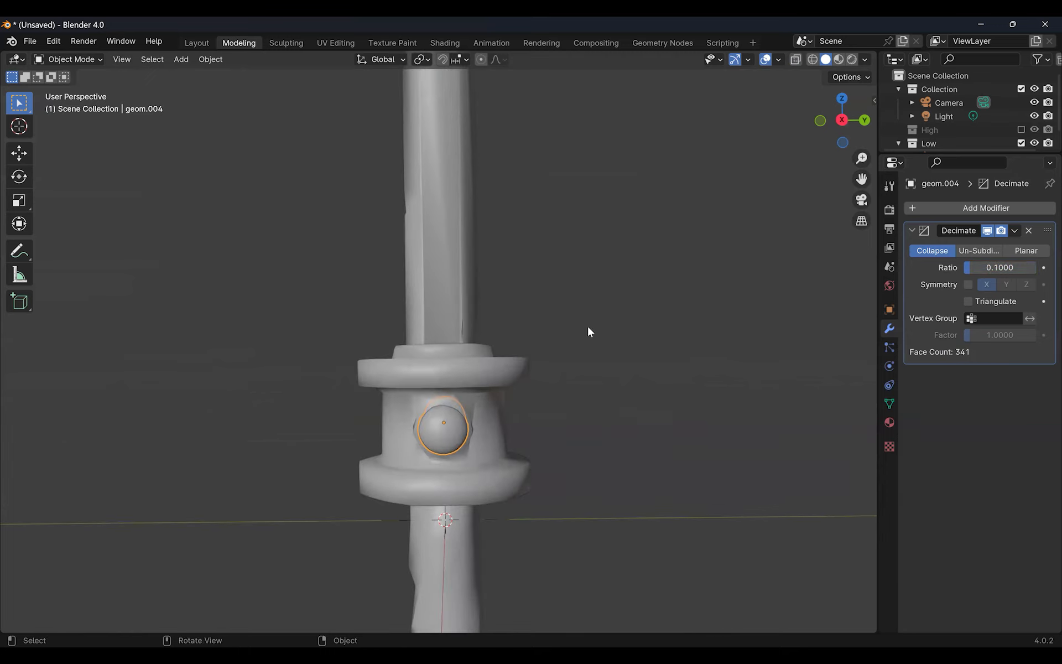
pyautogui.doubleClick(1011, 267)
pyautogui.write('0.01')
pyautogui.press('Return')
pyautogui.moveTo(579, 343); pyautogui.dragTo(686, 376, button='middle')
pyautogui.click(813, 60)
pyautogui.click(825, 59)
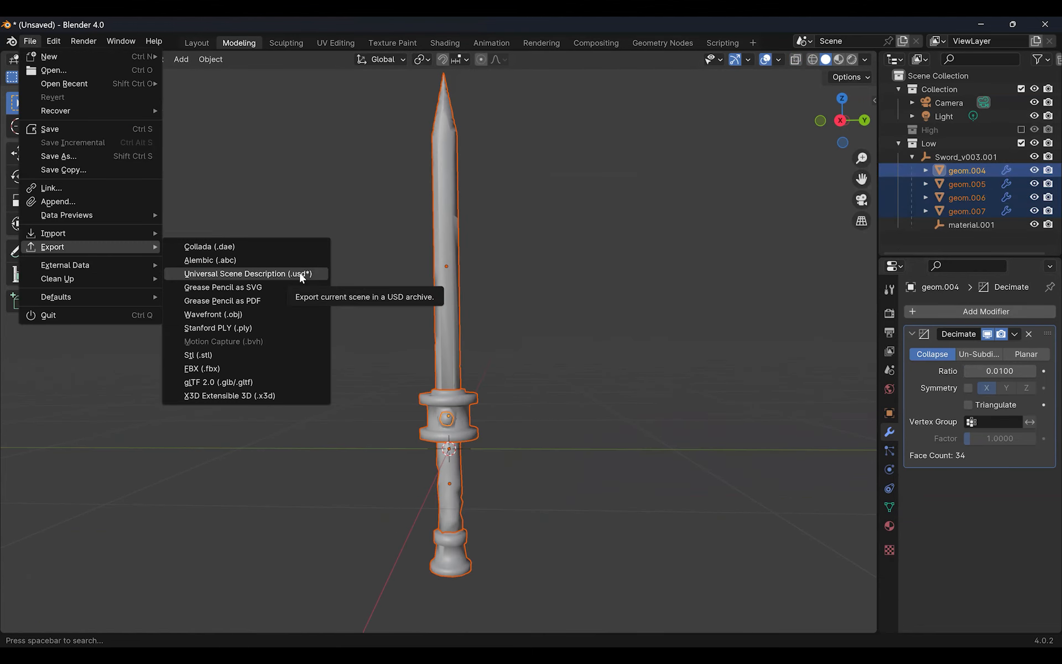
# Step: Exclude the Low collection, enable the High collection and select its four sword meshes for export
pyautogui.click(1021, 143)
pyautogui.click(1021, 129)
pyautogui.click(912, 143)
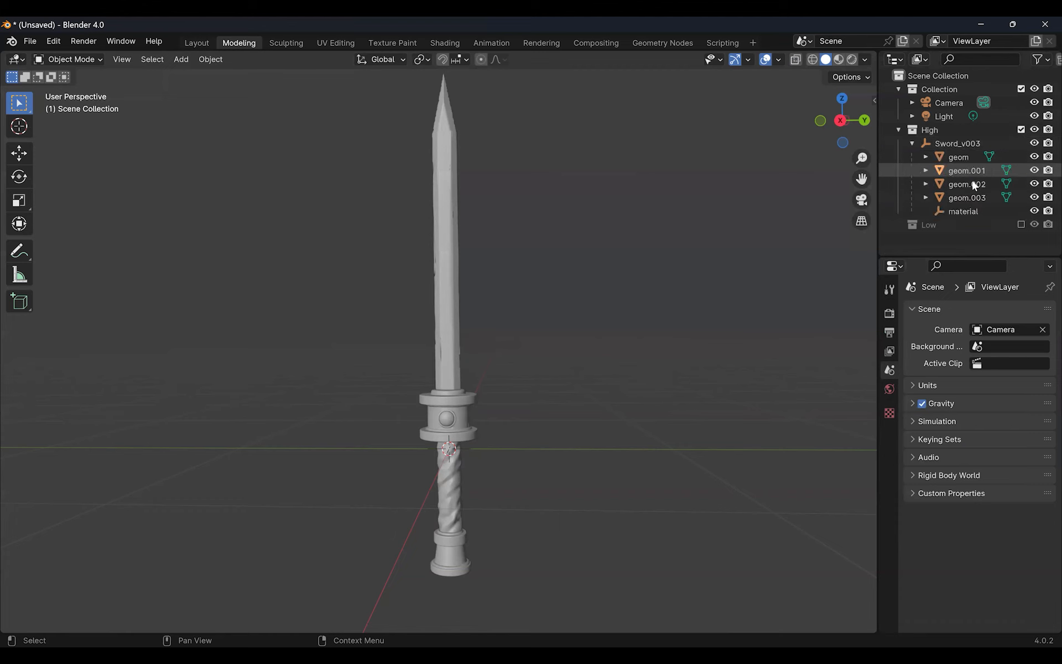
pyautogui.click(959, 157)
pyautogui.keyDown('shift'); pyautogui.click(967, 198); pyautogui.keyUp('shift')
pyautogui.click(30, 41)
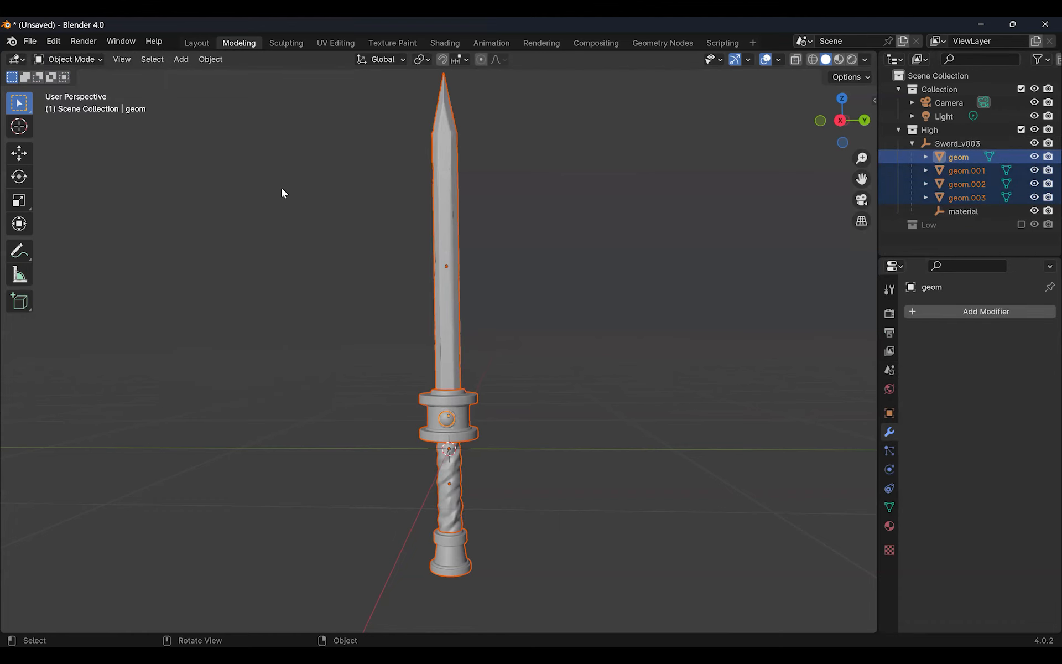
pyautogui.click(285, 192)
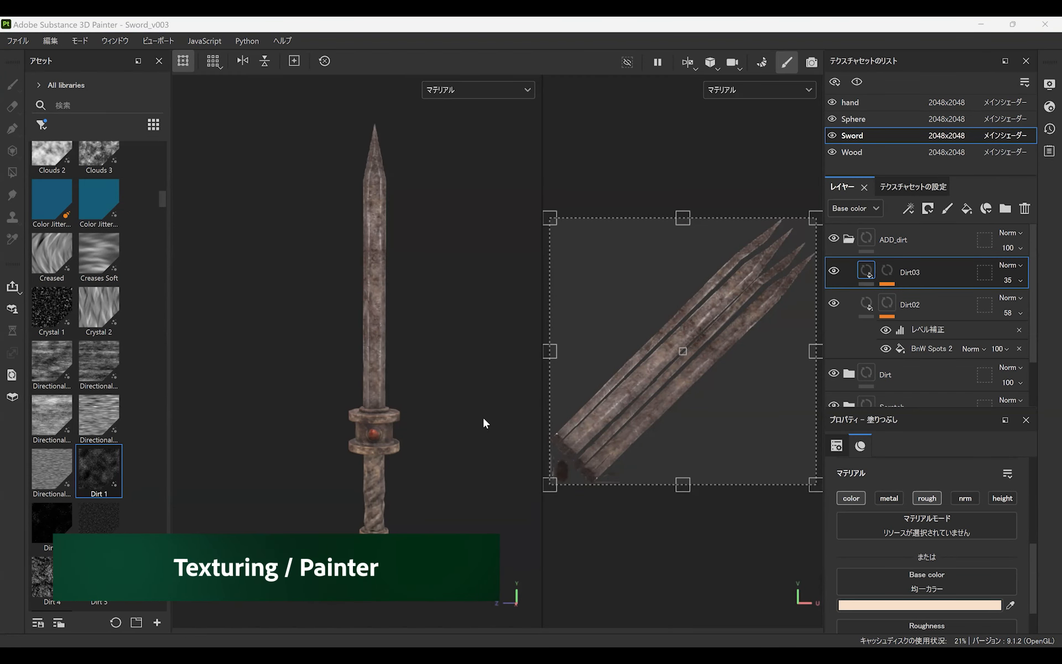
# Step: Switch to Substance 3D Painter and start a new project with the low-poly mesh Low_003.usdc
pyautogui.scroll(5, 442, 396)
pyautogui.scroll(-6, 388, 442)
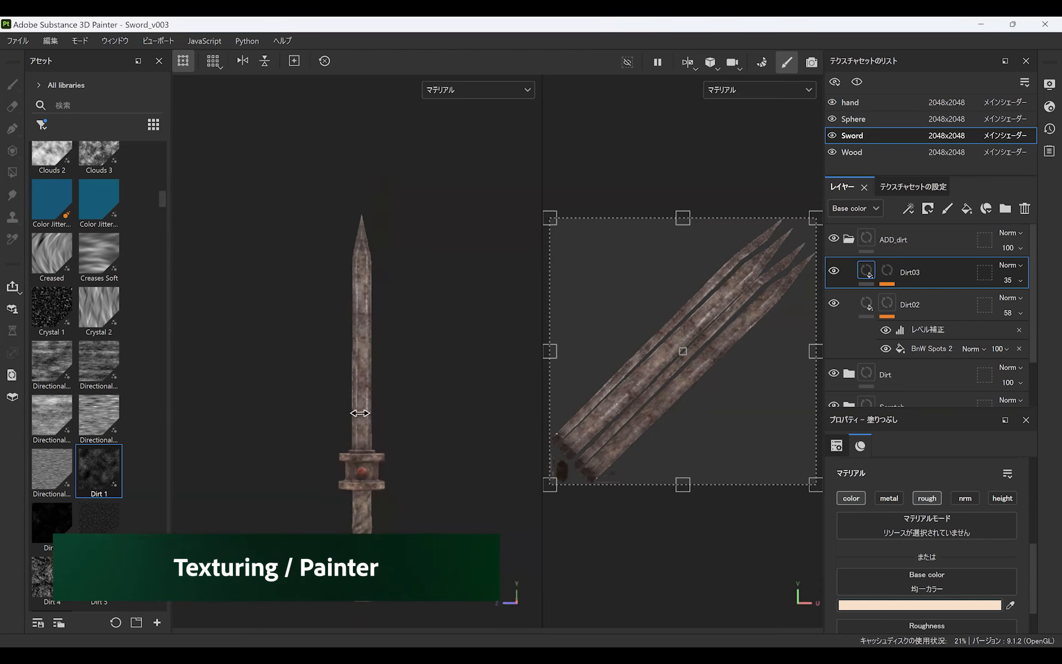
pyautogui.keyDown('alt'); pyautogui.moveTo(360, 413); pyautogui.dragTo(394, 376, button='middle'); pyautogui.keyUp('alt')
pyautogui.hotkey('ctrl', 'n')
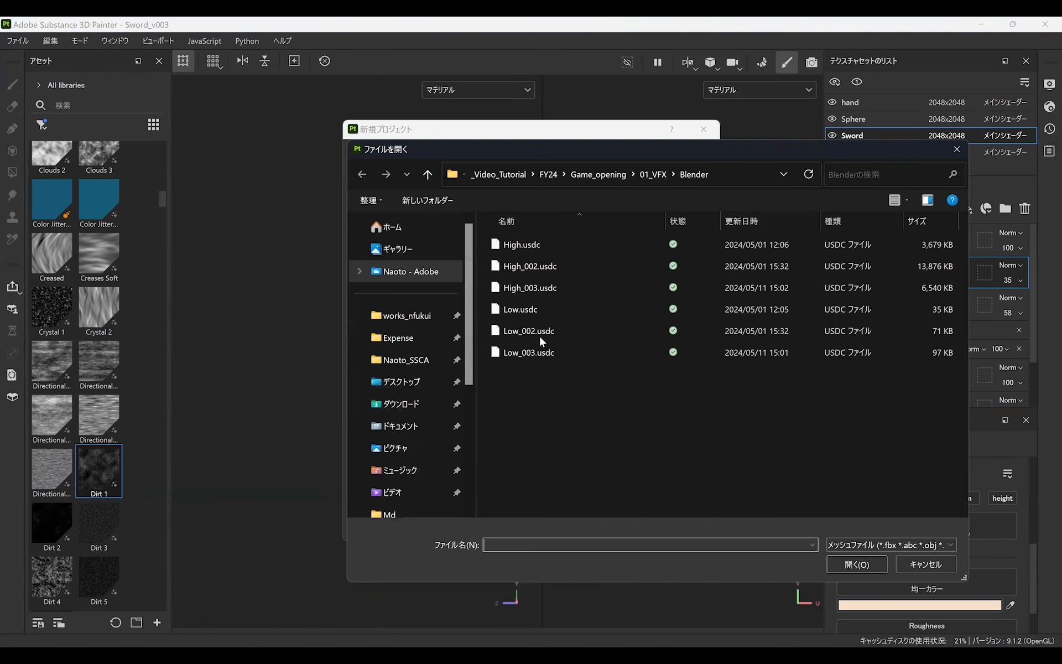
pyautogui.click(542, 353)
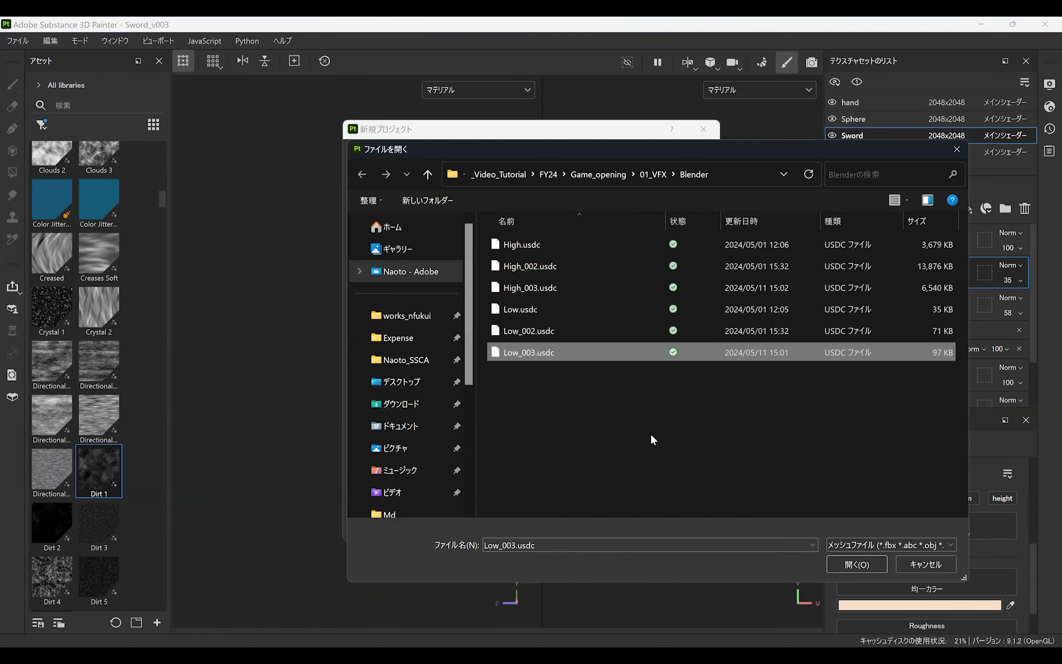
pyautogui.click(865, 563)
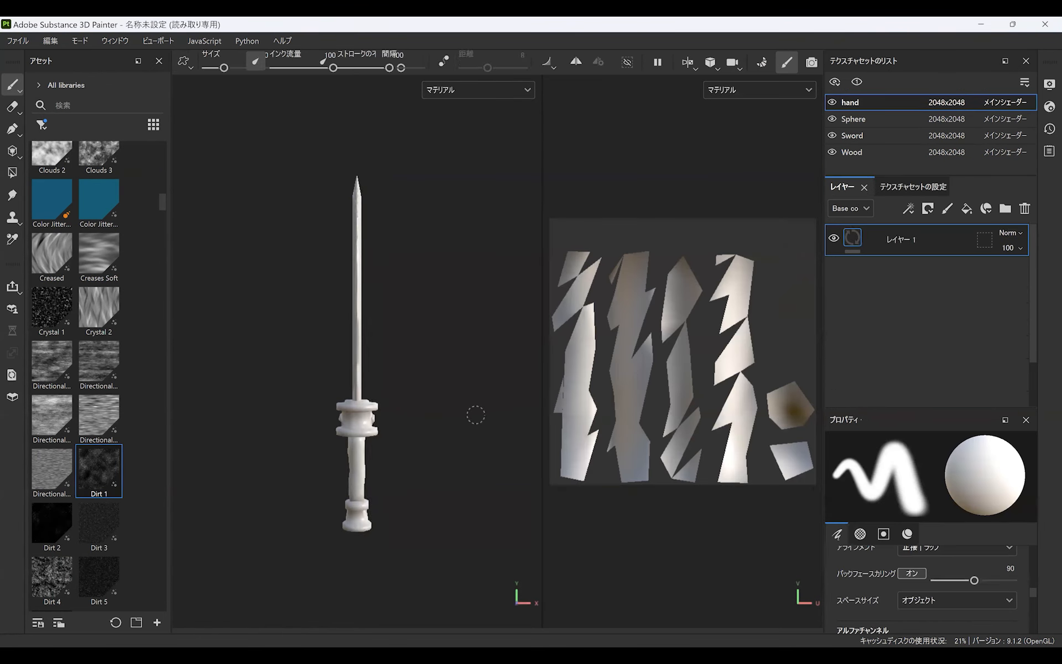
# Step: Enter baking mode and load High_003.usdc as the high-definition mesh in the common settings
pyautogui.keyDown('alt'); pyautogui.moveTo(474, 415); pyautogui.dragTo(367, 318); pyautogui.keyUp('alt')
pyautogui.keyDown('alt'); pyautogui.moveTo(367, 317); pyautogui.dragTo(450, 443, button='right'); pyautogui.keyUp('alt')
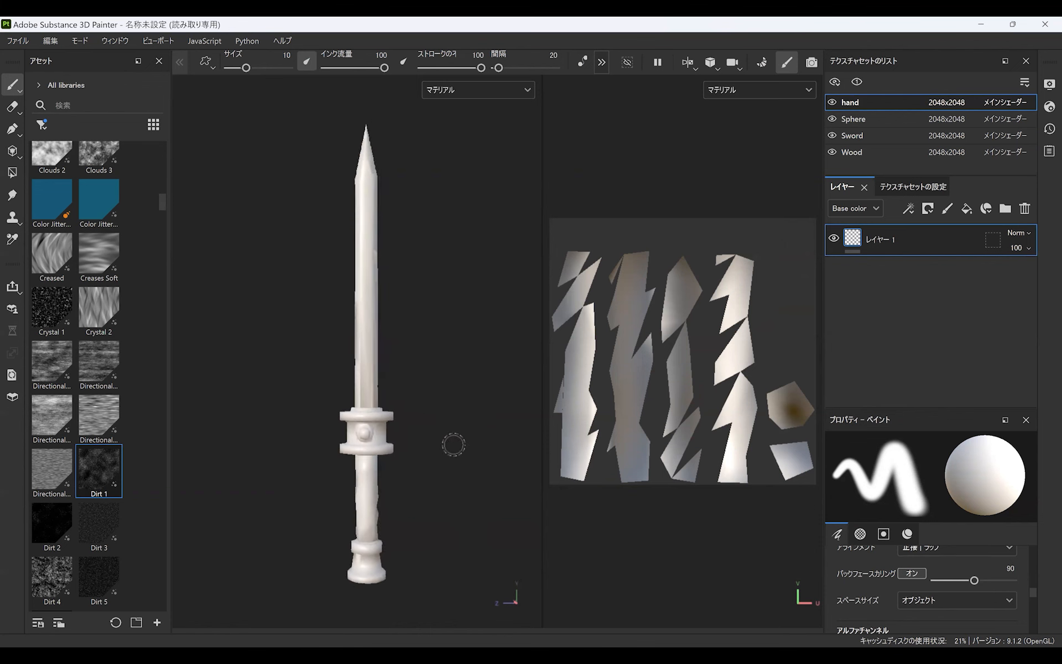
pyautogui.click(762, 64)
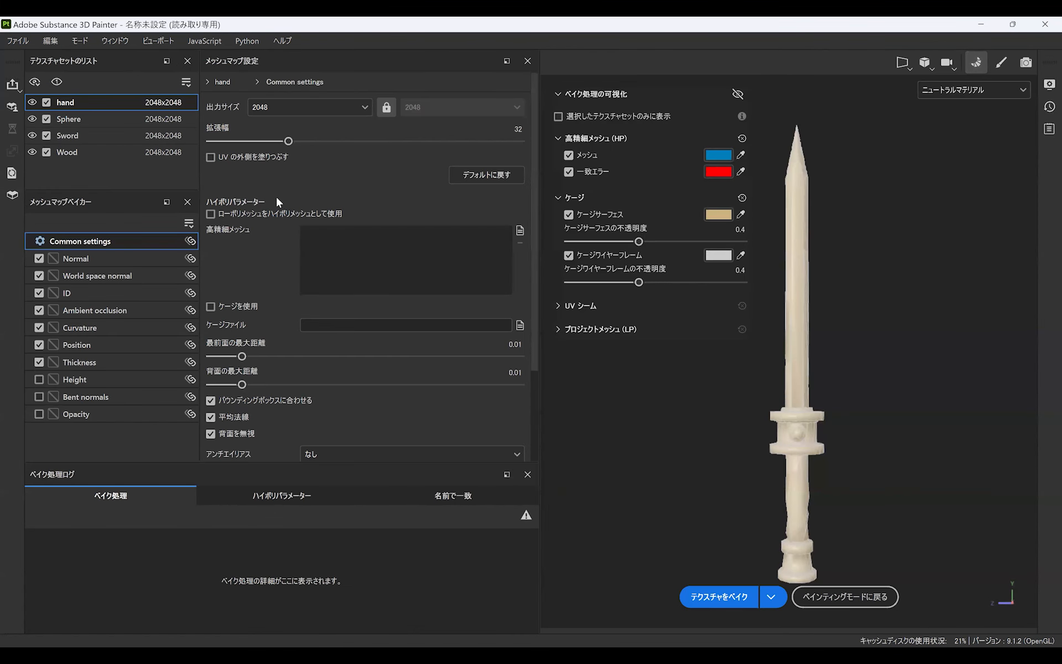
pyautogui.click(519, 230)
pyautogui.click(245, 184)
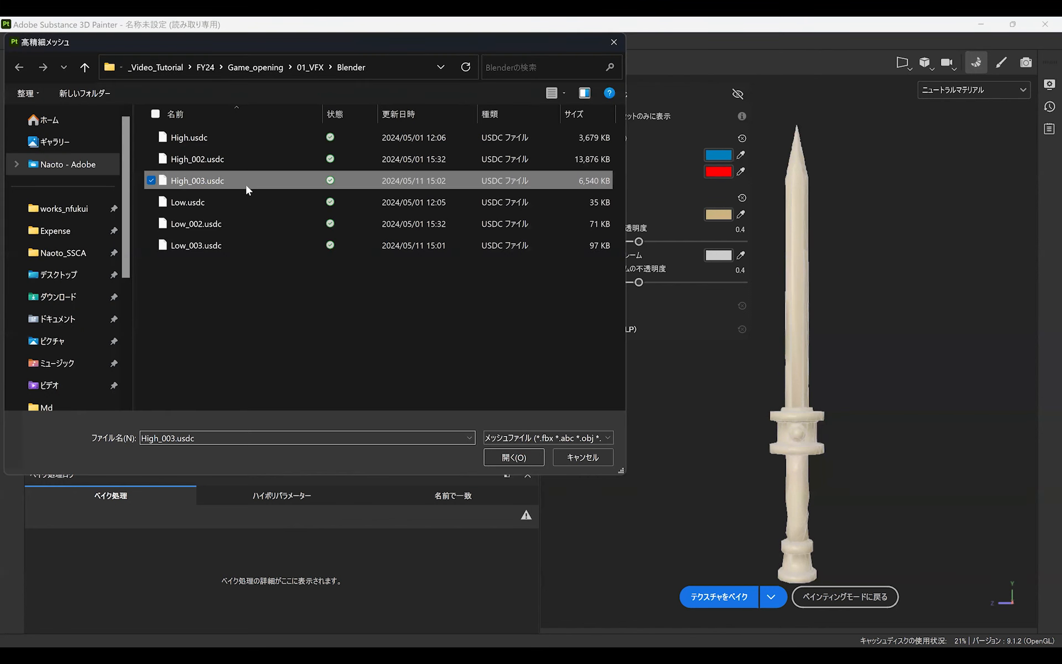
pyautogui.click(517, 457)
# Step: Check the cage overlap around the sword, bake the mesh maps for all texture sets and return to painting mode
pyautogui.keyDown('alt'); pyautogui.moveTo(797, 452); pyautogui.dragTo(861, 340); pyautogui.keyUp('alt')
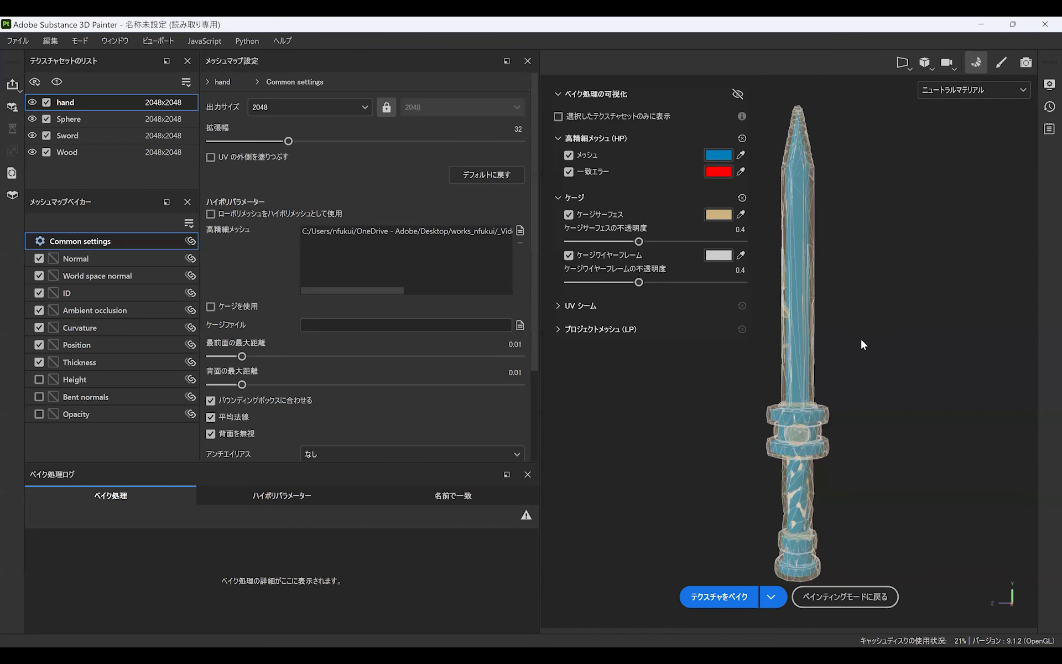
pyautogui.keyDown('alt'); pyautogui.moveTo(844, 344); pyautogui.dragTo(827, 325, button='middle'); pyautogui.keyUp('alt')
pyautogui.scroll(-1, 668, 421)
pyautogui.click(755, 603)
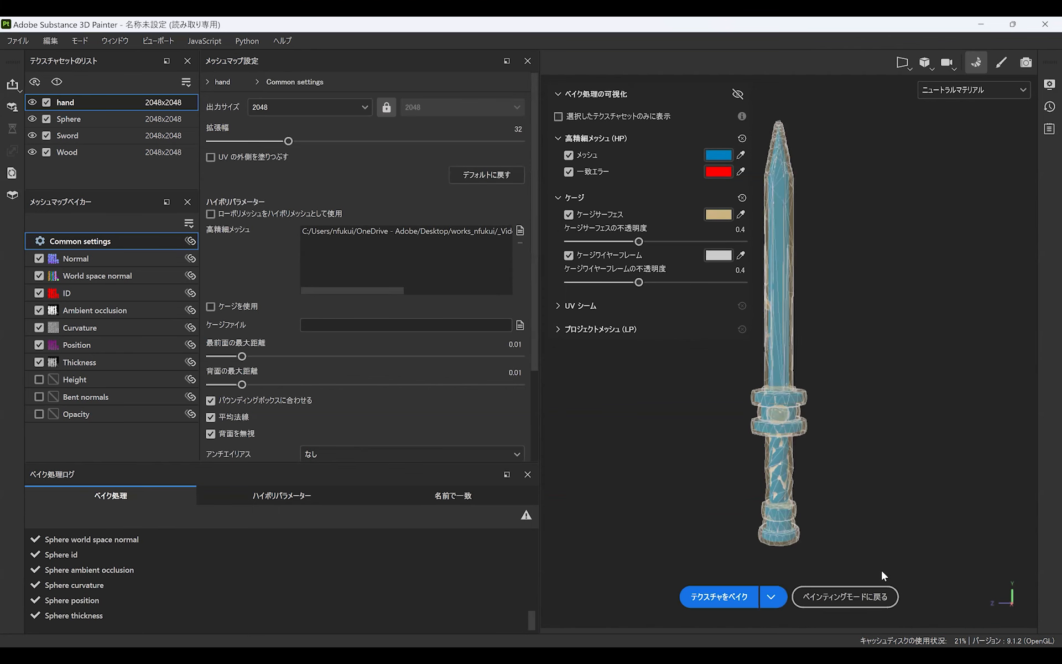
pyautogui.click(846, 597)
# Step: Examine the baked detail on the grip, guard and blade from several angles
pyautogui.scroll(5, 383, 562)
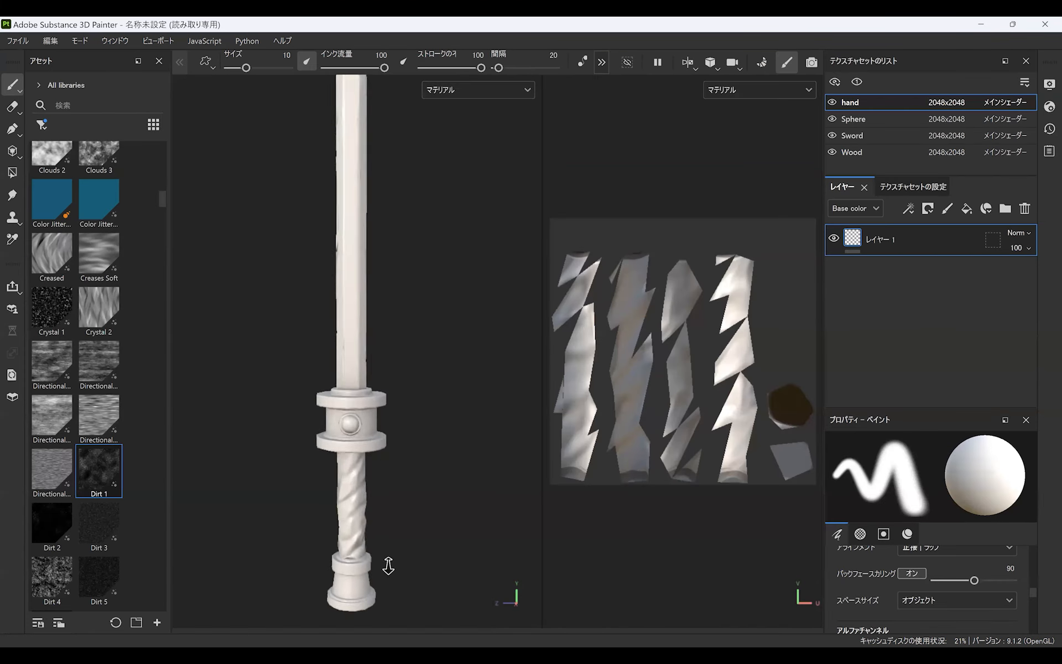
pyautogui.keyDown('alt'); pyautogui.moveTo(392, 444); pyautogui.dragTo(408, 366); pyautogui.keyUp('alt')
pyautogui.keyDown('alt'); pyautogui.moveTo(407, 367); pyautogui.dragTo(426, 205, button='right'); pyautogui.keyUp('alt')
pyautogui.keyDown('alt'); pyautogui.moveTo(410, 373); pyautogui.dragTo(418, 349); pyautogui.keyUp('alt')
pyautogui.keyDown('alt'); pyautogui.moveTo(418, 384); pyautogui.dragTo(423, 406, button='middle'); pyautogui.keyUp('alt')
pyautogui.keyDown('alt'); pyautogui.moveTo(415, 234); pyautogui.dragTo(418, 256, button='middle'); pyautogui.keyUp('alt')
pyautogui.keyDown('alt'); pyautogui.moveTo(418, 257); pyautogui.dragTo(415, 335, button='right'); pyautogui.keyUp('alt')
pyautogui.keyDown('alt'); pyautogui.moveTo(413, 319); pyautogui.dragTo(415, 351, button='middle'); pyautogui.keyUp('alt')
pyautogui.keyDown('alt'); pyautogui.moveTo(415, 350); pyautogui.dragTo(420, 363, button='right'); pyautogui.keyUp('alt')
pyautogui.keyDown('alt'); pyautogui.moveTo(421, 363); pyautogui.dragTo(419, 354, button='middle'); pyautogui.keyUp('alt')
# Step: Replace the Sword texture set's default layer with the Metal Brushed material and rotate its UV projection about 45 degrees
pyautogui.click(864, 136)
pyautogui.press('Delete')
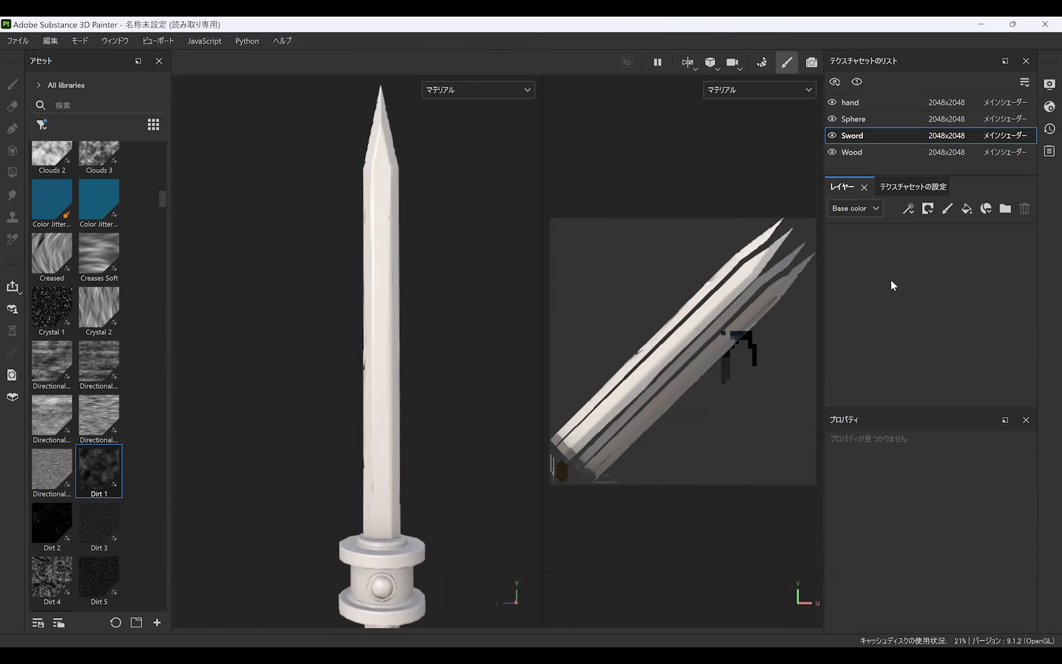
pyautogui.click(42, 125)
pyautogui.click(64, 145)
pyautogui.moveTo(165, 336)
pyautogui.mouseDown()
pyautogui.moveTo(165, 361)
pyautogui.moveTo(855, 270)
pyautogui.mouseUp()
pyautogui.moveTo(102, 344)
pyautogui.moveTo(643, 180)
pyautogui.mouseDown()
pyautogui.moveTo(747, 188)
pyautogui.moveTo(790, 301)
pyautogui.mouseUp()
pyautogui.moveTo(636, 169); pyautogui.dragTo(580, 182)
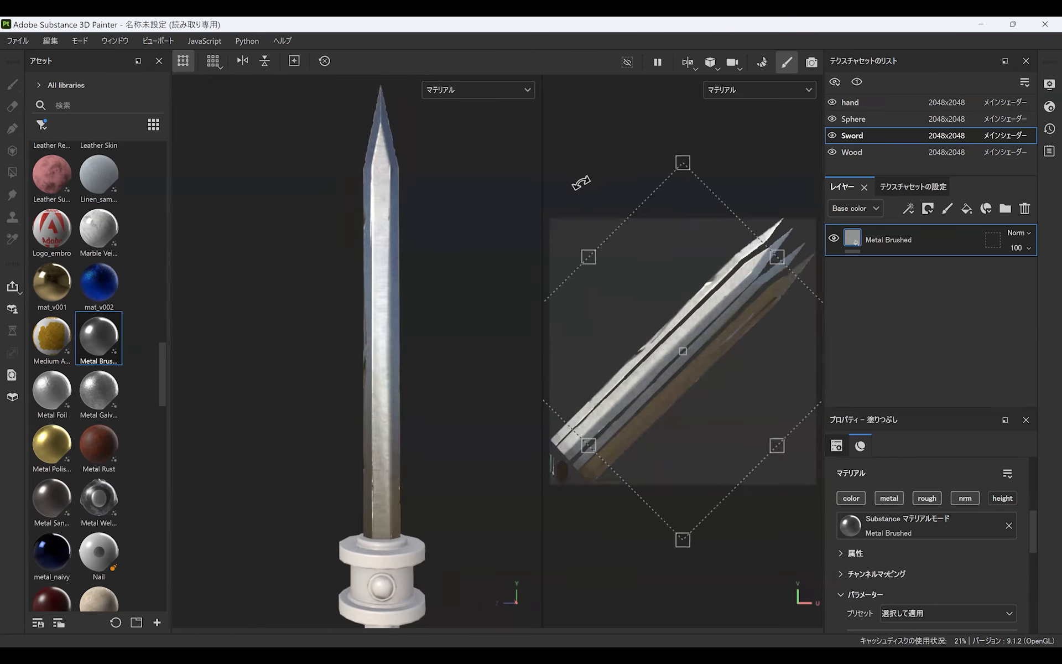
# Step: Examine the brushed metal along the blade and tip, and look through the material's parameters
pyautogui.keyDown('alt'); pyautogui.moveTo(476, 340); pyautogui.dragTo(421, 368); pyautogui.keyUp('alt')
pyautogui.scroll(1, 420, 368)
pyautogui.moveTo(1031, 523); pyautogui.dragTo(1031, 562)
pyautogui.keyDown('alt'); pyautogui.moveTo(381, 235); pyautogui.dragTo(417, 256); pyautogui.keyUp('alt')
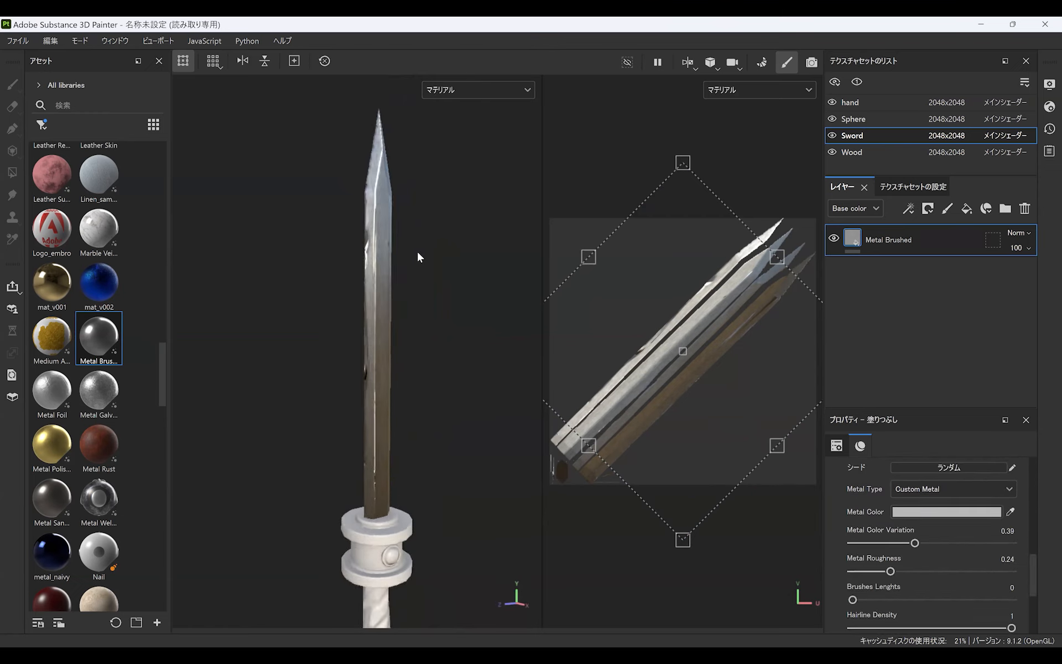
pyautogui.keyDown('alt'); pyautogui.moveTo(387, 304); pyautogui.dragTo(383, 424, button='middle'); pyautogui.keyUp('alt')
pyautogui.scroll(2, 383, 423)
pyautogui.scroll(2, 383, 409)
pyautogui.keyDown('alt'); pyautogui.moveTo(386, 262); pyautogui.dragTo(386, 338, button='middle'); pyautogui.keyUp('alt')
pyautogui.scroll(1, 382, 266)
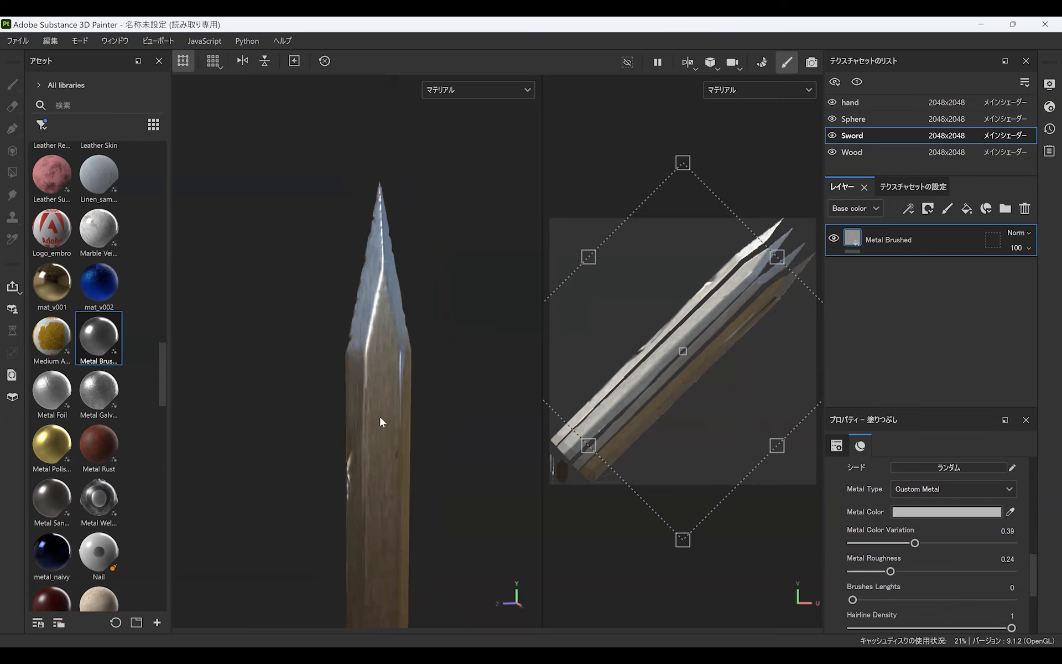
pyautogui.scroll(-3, 360, 375)
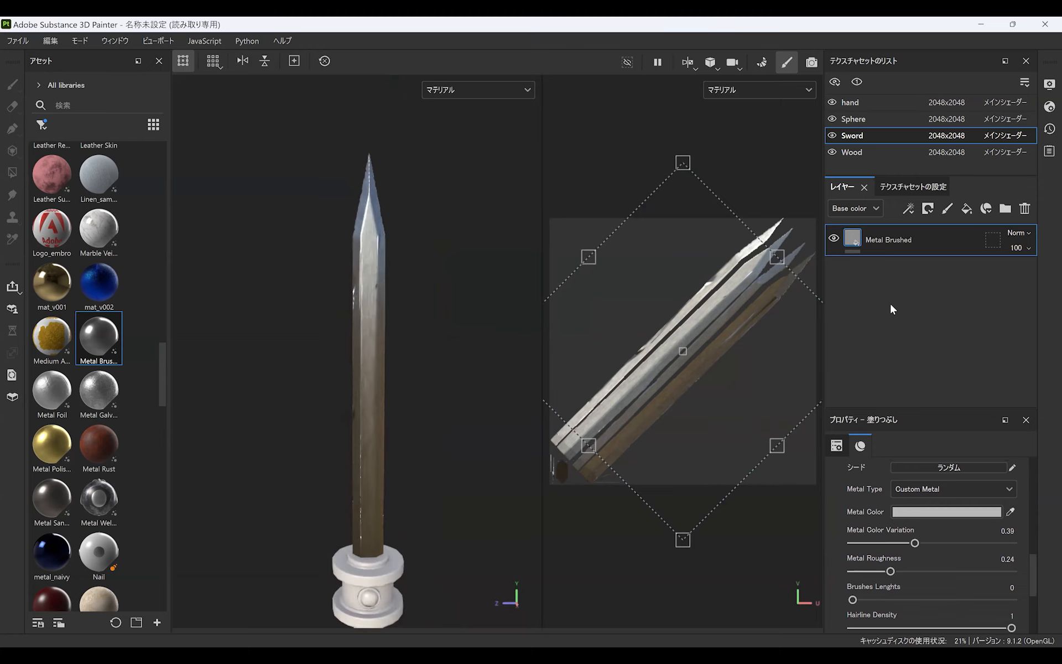
# Step: Duplicate the Metal Brushed layer and rename the copy Metal Brushed_Edge
pyautogui.hotkey('ctrl', 'd')
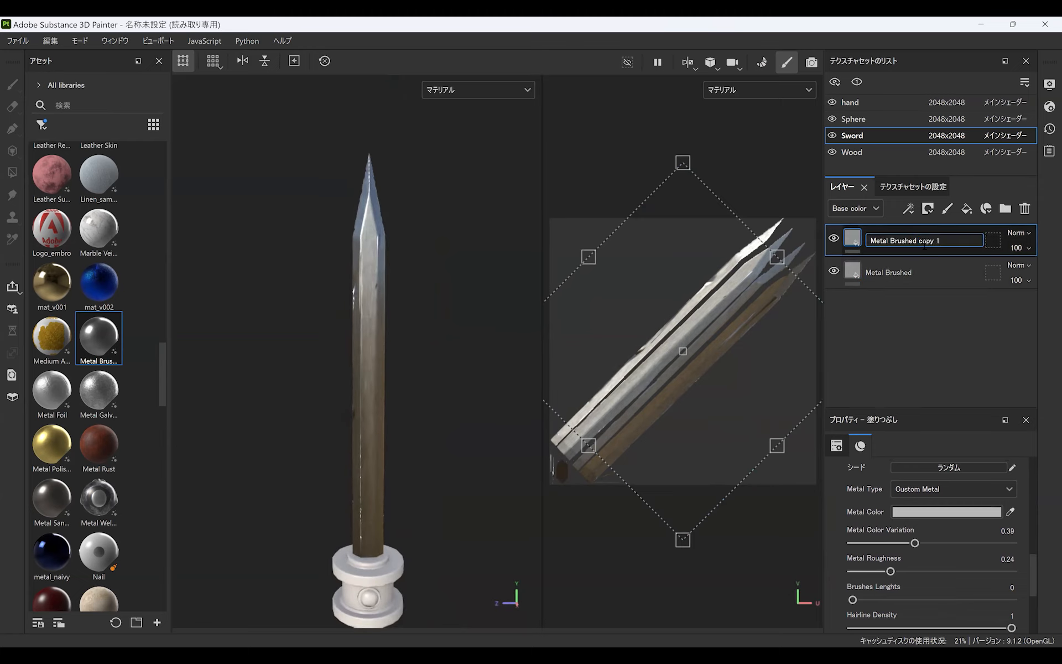
pyautogui.write('ge')
pyautogui.press('Return')
# Step: Darken the Metal Color of the original Metal Brushed layer to a deeper grey
pyautogui.click(879, 276)
pyautogui.click(943, 511)
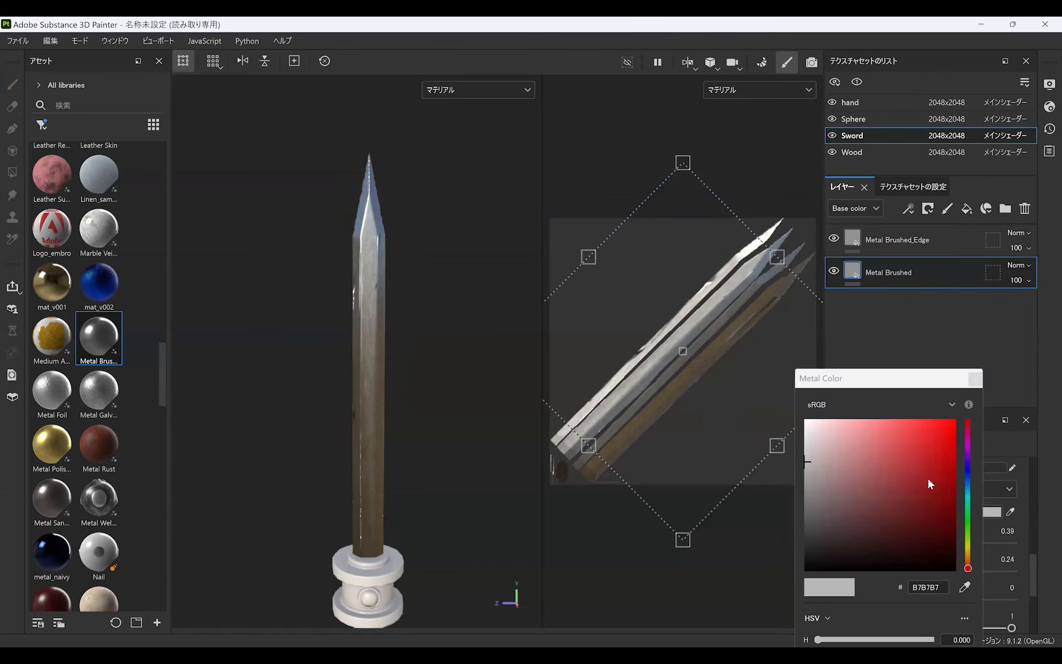
pyautogui.moveTo(806, 467); pyautogui.dragTo(802, 514)
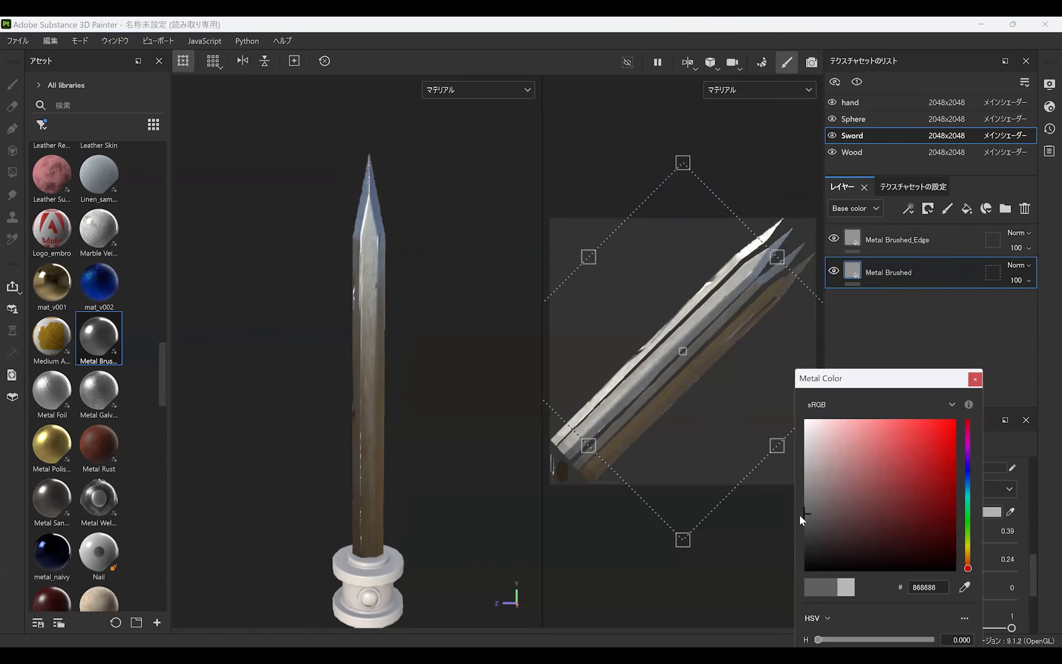
pyautogui.click(974, 380)
# Step: Show all the project's own assets and apply the baked Sword curvature map as a mask on Metal Brushed_Edge
pyautogui.click(913, 240)
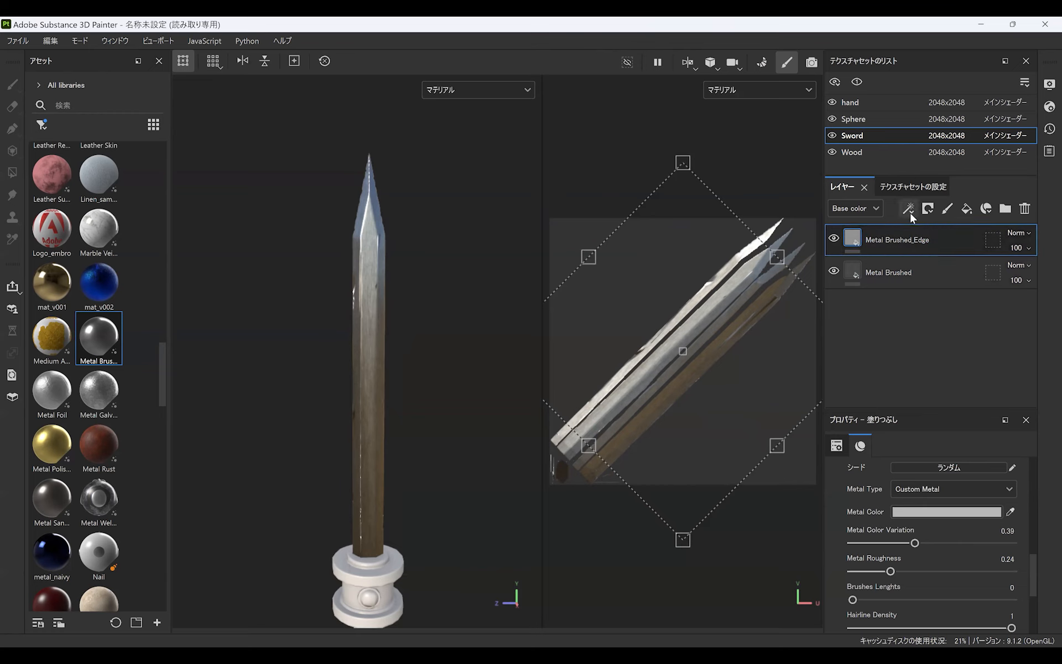
pyautogui.click(42, 125)
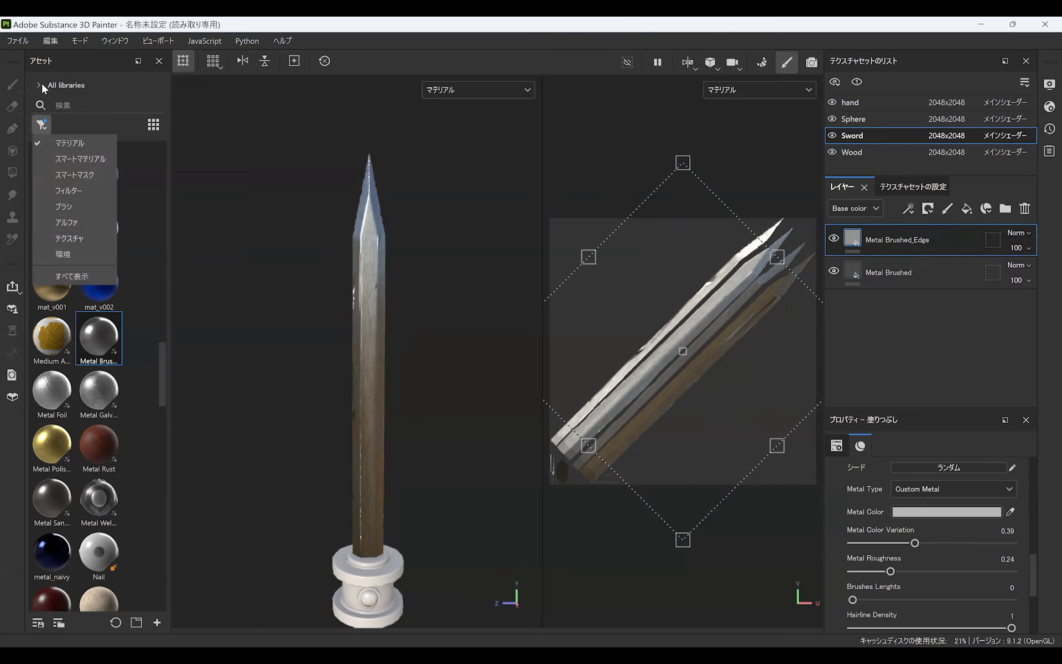
pyautogui.click(41, 81)
pyautogui.click(54, 116)
pyautogui.click(42, 125)
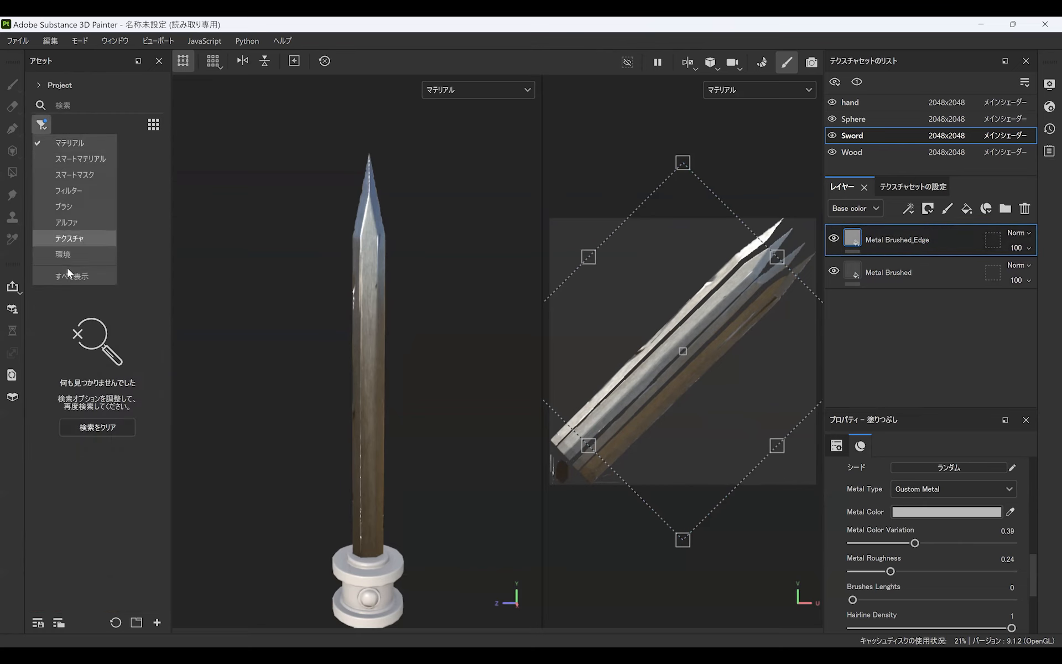
pyautogui.click(69, 274)
pyautogui.scroll(1, 60, 322)
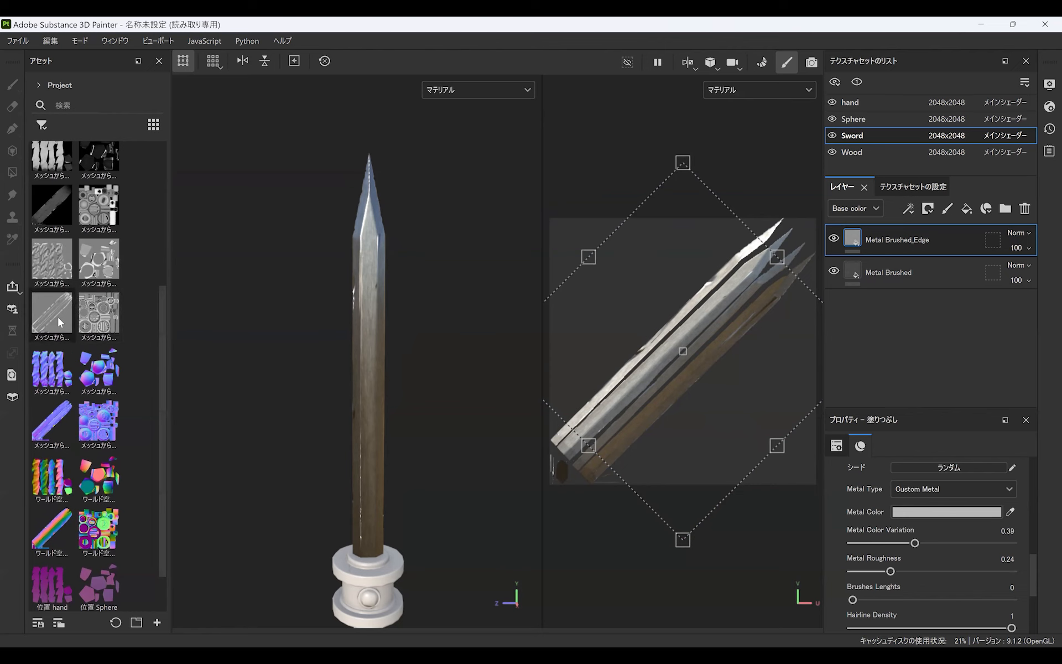
pyautogui.moveTo(58, 318)
pyautogui.moveTo(162, 290); pyautogui.dragTo(158, 259)
pyautogui.moveTo(52, 377)
pyautogui.mouseDown()
pyautogui.moveTo(681, 309)
pyautogui.moveTo(889, 241)
pyautogui.mouseUp()
# Step: Add a Levels adjustment to the Metal Brushed_Edge mask, with input black at about 0.4 and white at about 0.53
pyautogui.click(909, 210)
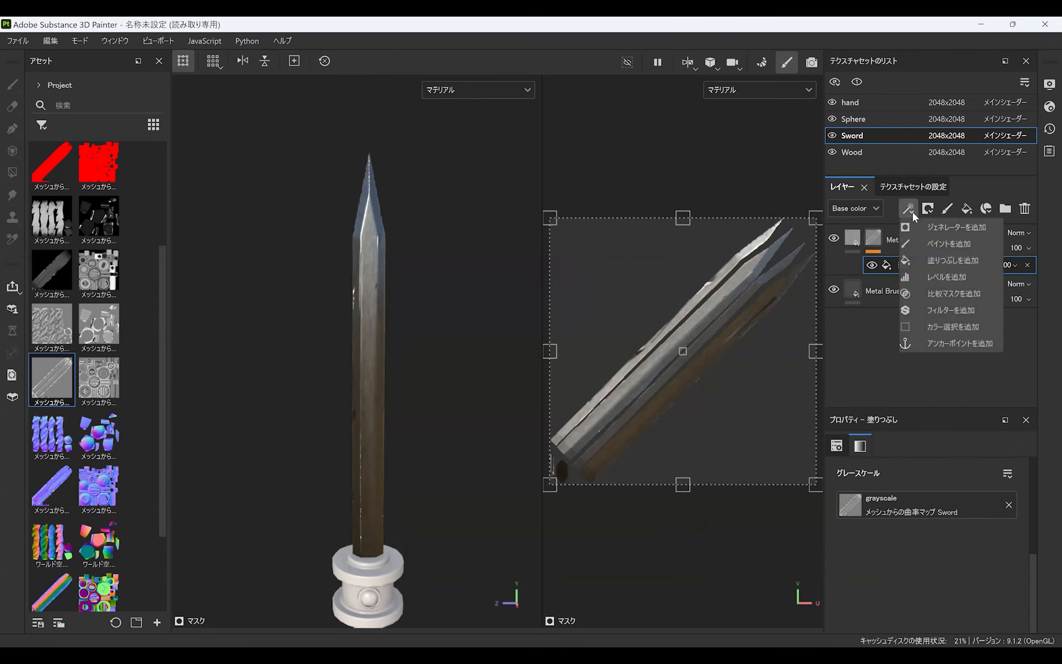
pyautogui.click(935, 277)
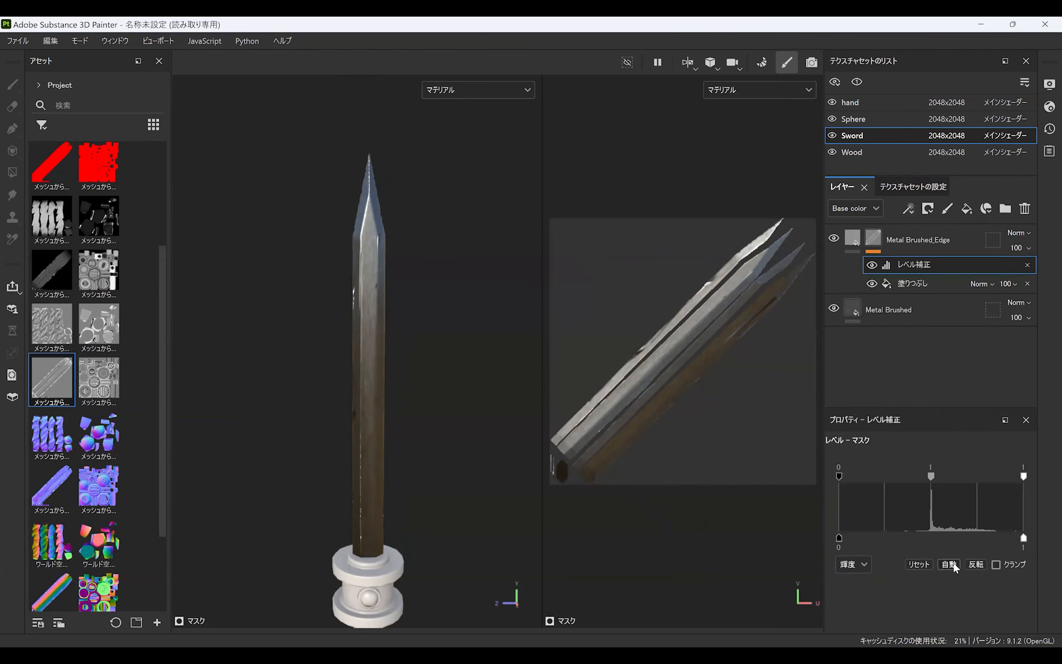
pyautogui.moveTo(986, 479); pyautogui.dragTo(938, 477)
pyautogui.keyDown('alt'); pyautogui.moveTo(397, 241); pyautogui.dragTo(400, 381, button='right'); pyautogui.keyUp('alt')
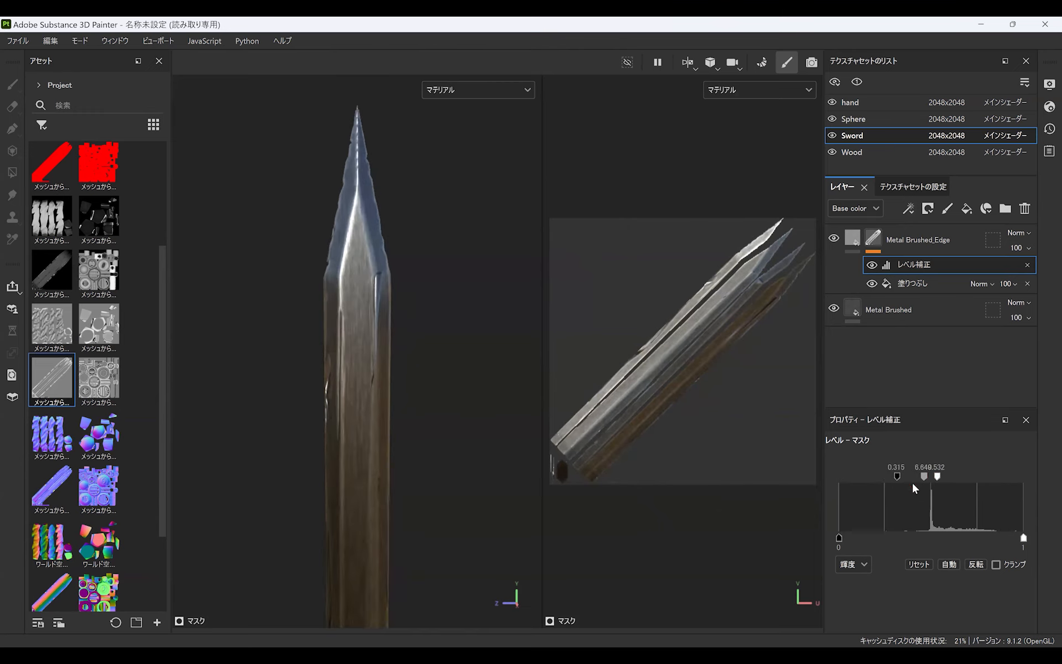
pyautogui.moveTo(908, 475); pyautogui.dragTo(939, 479)
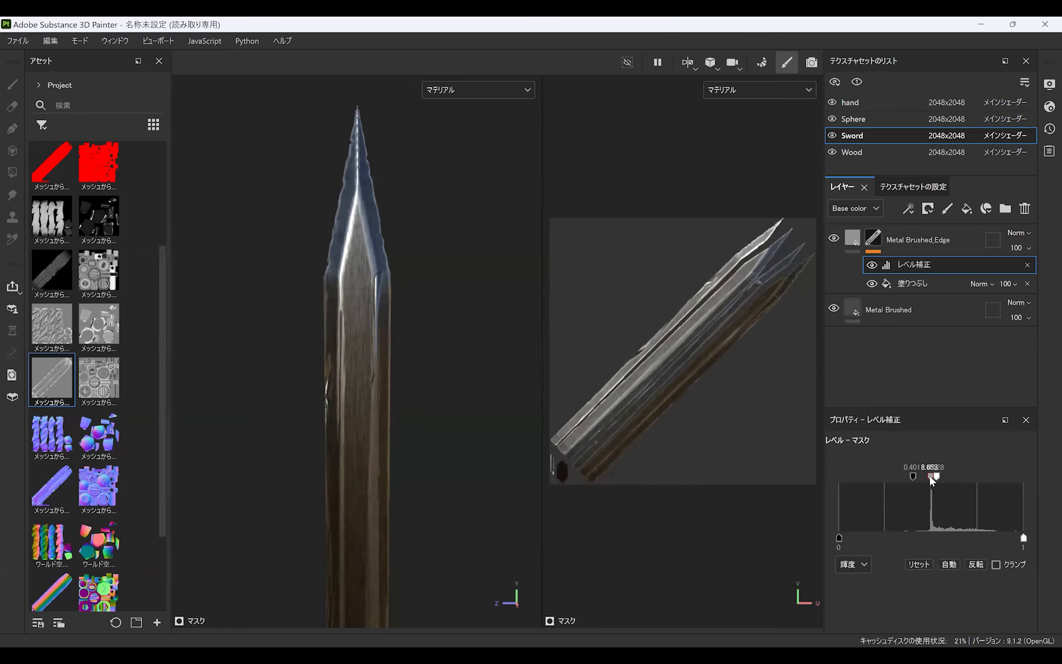
# Step: Fine-tune the Metal Brushed_Edge mask's Levels, with input black at about 0.42 and input white at about 0.547
pyautogui.scroll(-4, 433, 369)
pyautogui.keyDown('alt'); pyautogui.moveTo(380, 448); pyautogui.dragTo(344, 293, button='middle'); pyautogui.keyUp('alt')
pyautogui.keyDown('alt'); pyautogui.moveTo(349, 389); pyautogui.dragTo(370, 655, button='right'); pyautogui.keyUp('alt')
pyautogui.keyDown('alt'); pyautogui.moveTo(354, 406); pyautogui.dragTo(394, 397); pyautogui.keyUp('alt')
pyautogui.moveTo(936, 475); pyautogui.dragTo(945, 479)
pyautogui.moveTo(390, 376)
pyautogui.keyDown('alt'); pyautogui.mouseDown()
pyautogui.moveTo(396, 441)
pyautogui.moveTo(417, 346)
pyautogui.moveTo(412, 354)
pyautogui.mouseUp(); pyautogui.keyUp('alt')
pyautogui.moveTo(920, 475); pyautogui.dragTo(940, 478)
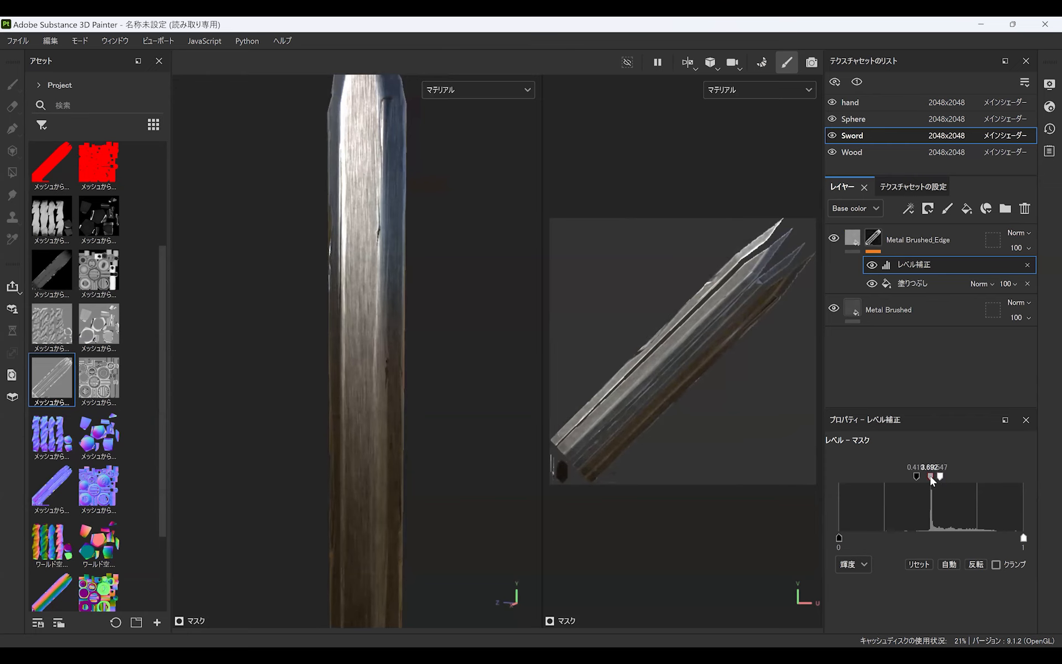
pyautogui.moveTo(387, 443)
pyautogui.keyDown('alt'); pyautogui.mouseDown()
pyautogui.moveTo(375, 415)
pyautogui.moveTo(407, 399)
pyautogui.moveTo(387, 287)
pyautogui.moveTo(408, 396)
pyautogui.moveTo(431, 315)
pyautogui.moveTo(302, 330)
pyautogui.moveTo(457, 343)
pyautogui.moveTo(453, 291)
pyautogui.moveTo(426, 303)
pyautogui.mouseUp(); pyautogui.keyUp('alt')
# Step: Add a Blur filter with intensity 0.5 to the Metal Brushed_Edge mask, above the Levels adjustment
pyautogui.click(928, 207)
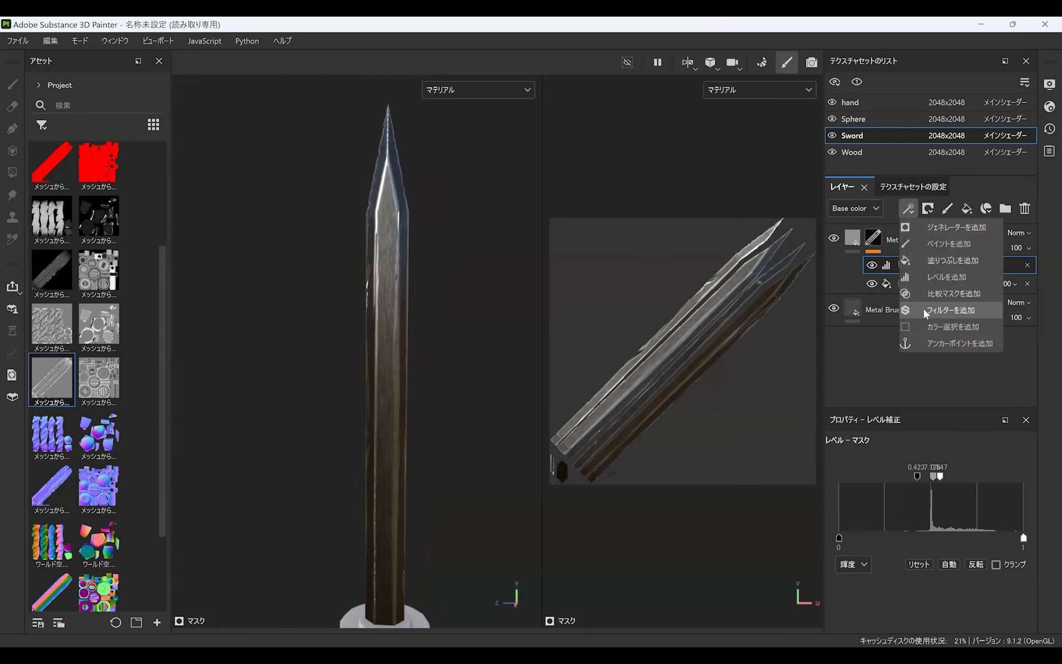
pyautogui.click(918, 311)
pyautogui.click(941, 477)
pyautogui.click(992, 523)
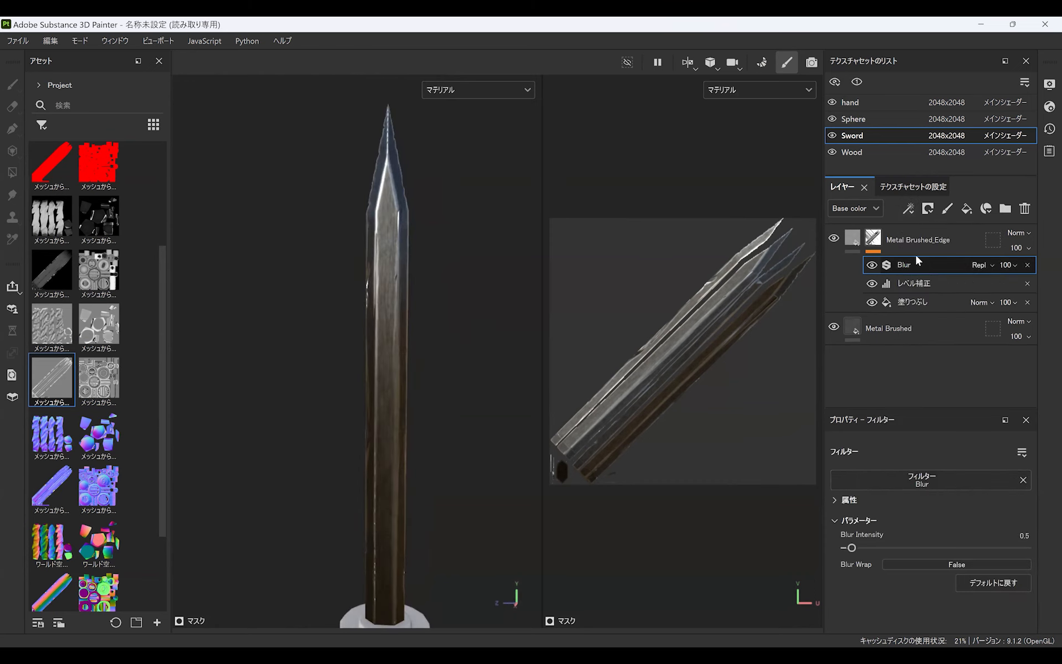
# Step: Add a Blur Slope filter to the Metal Brushed_Edge mask, with Intensity Divider 10 and Intensity about 0.4
pyautogui.click(909, 208)
pyautogui.click(943, 308)
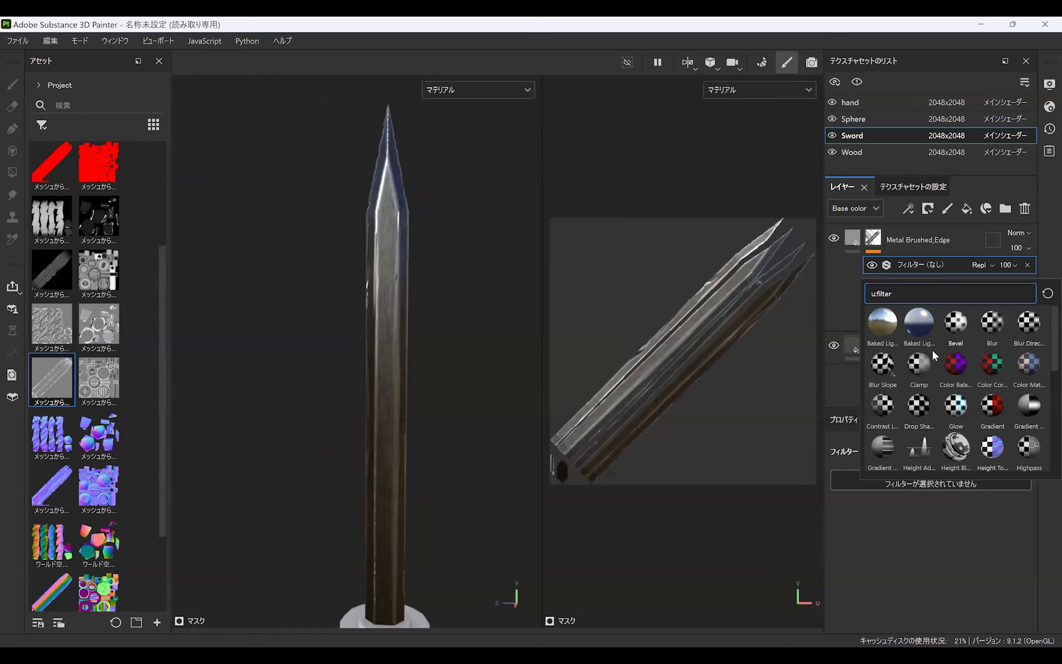
pyautogui.click(884, 365)
pyautogui.scroll(-3, 940, 525)
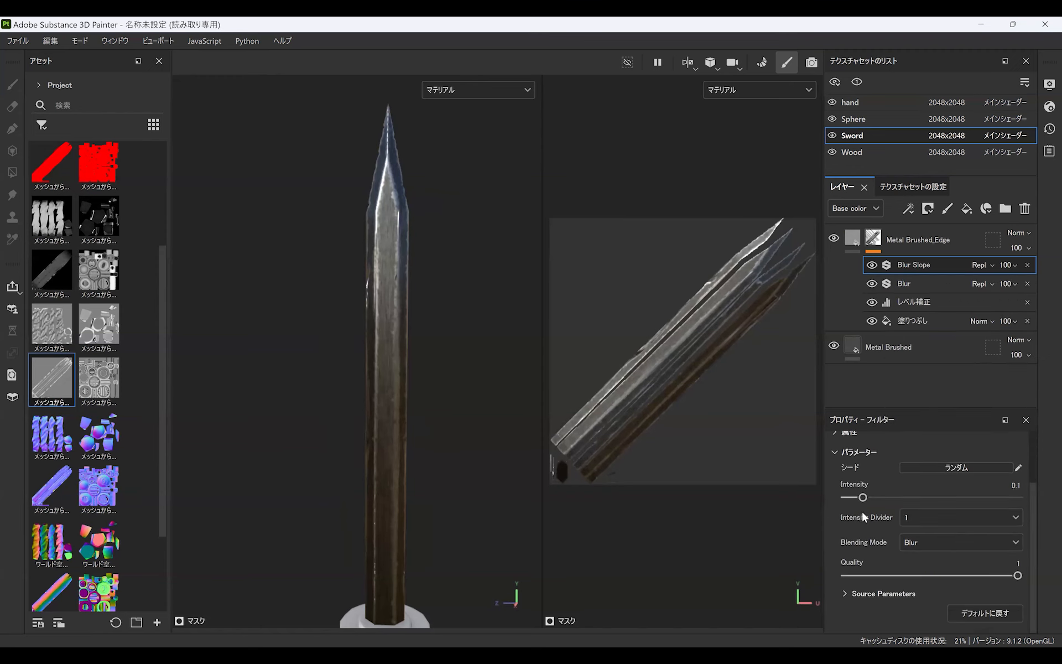
pyautogui.click(931, 513)
pyautogui.click(920, 548)
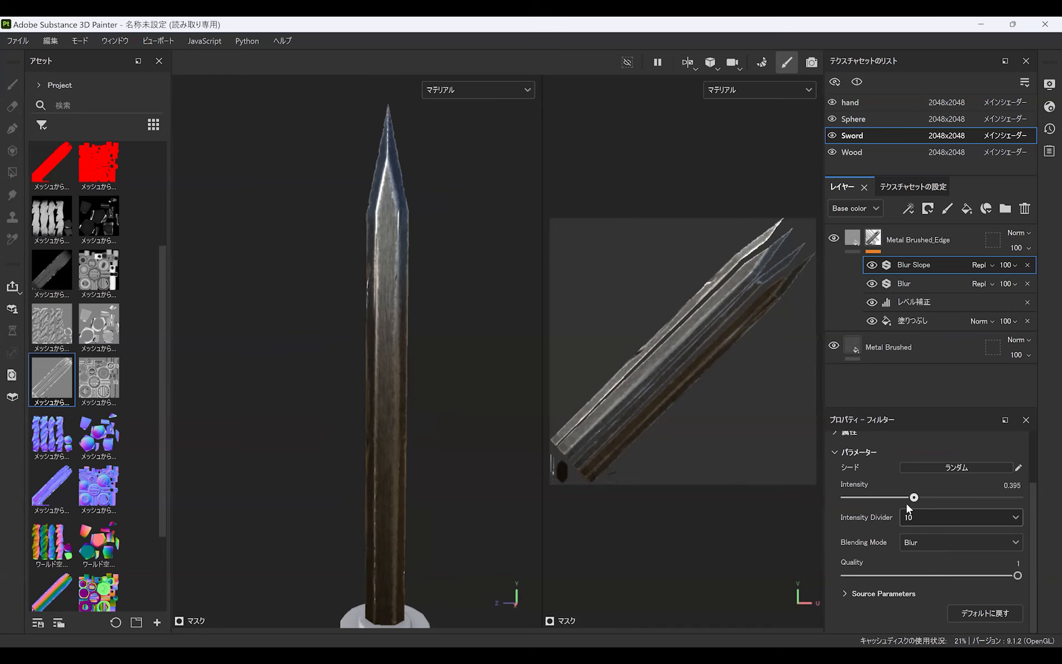
pyautogui.click(844, 592)
pyautogui.moveTo(1025, 534); pyautogui.dragTo(1028, 573)
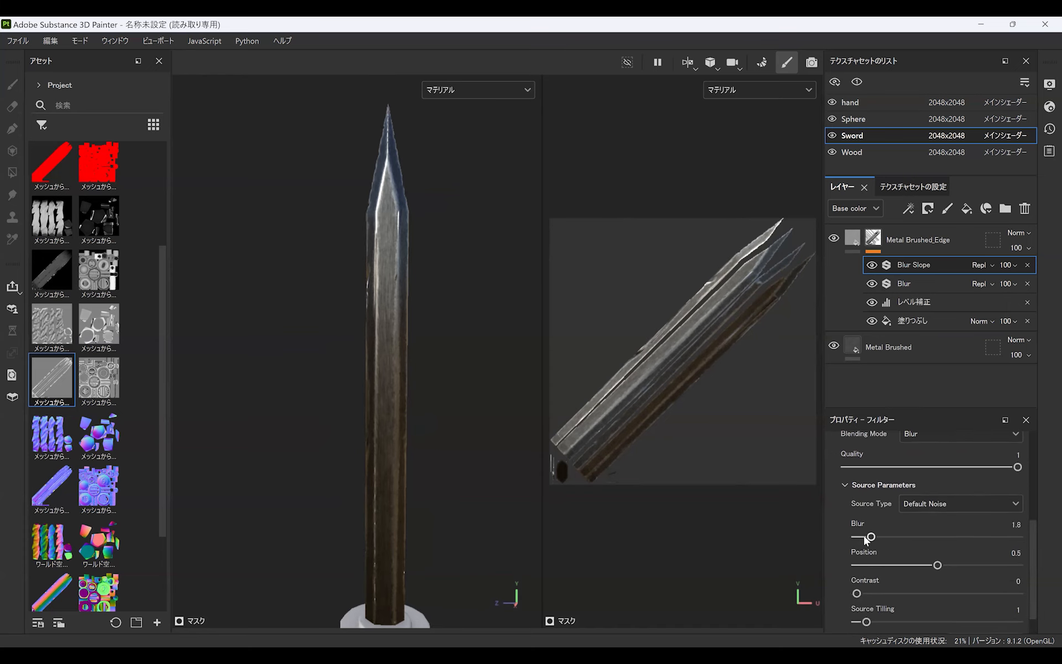
pyautogui.keyDown('alt'); pyautogui.moveTo(417, 304); pyautogui.dragTo(369, 432); pyautogui.keyUp('alt')
# Step: Group the Metal Brushed_Edge and Metal Brushed layers into a folder named Base
pyautogui.click(935, 243)
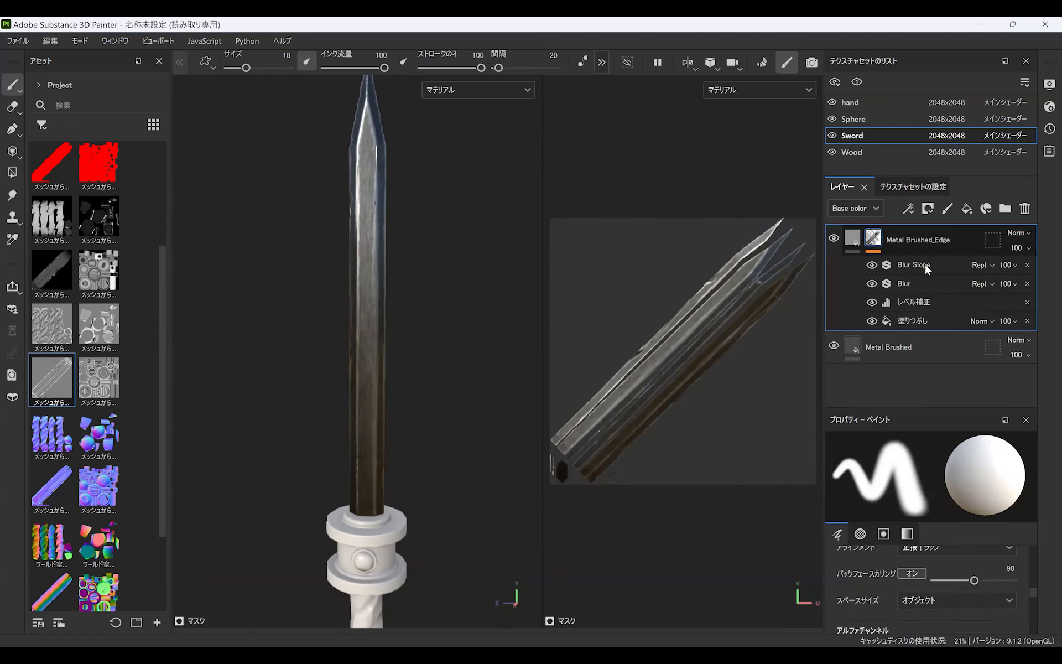
pyautogui.keyDown('shift'); pyautogui.click(903, 354); pyautogui.keyUp('shift')
pyautogui.hotkey('ctrl', 'g')
pyautogui.doubleClick(898, 242)
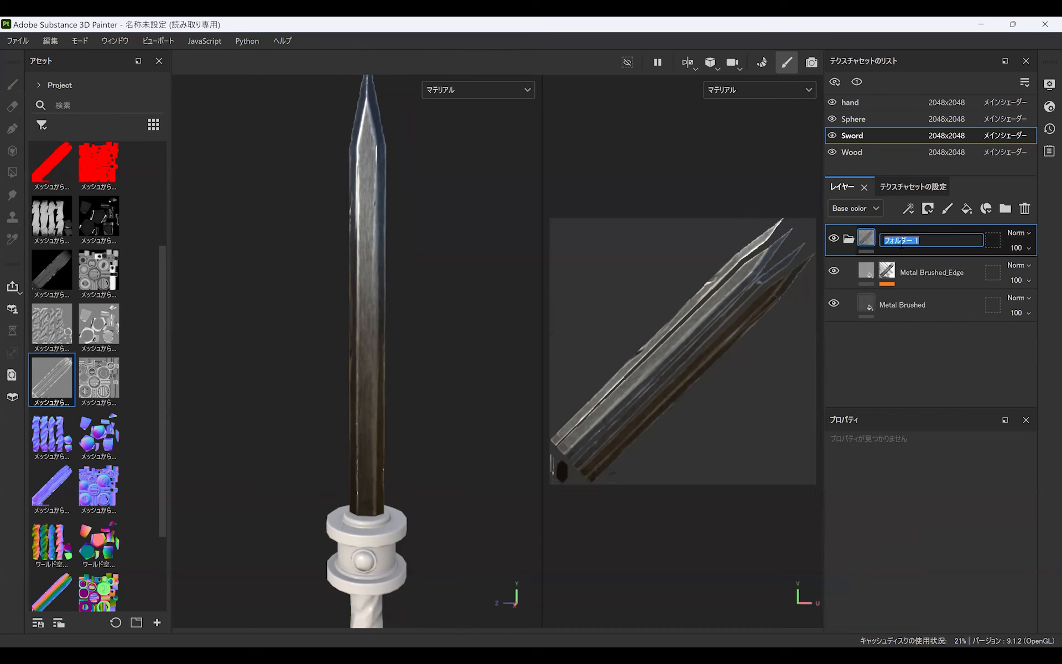
# Step: Create a fill layer named Dirt01 above the Base folder, with a black mask that contains a fill effect
pyautogui.click(967, 208)
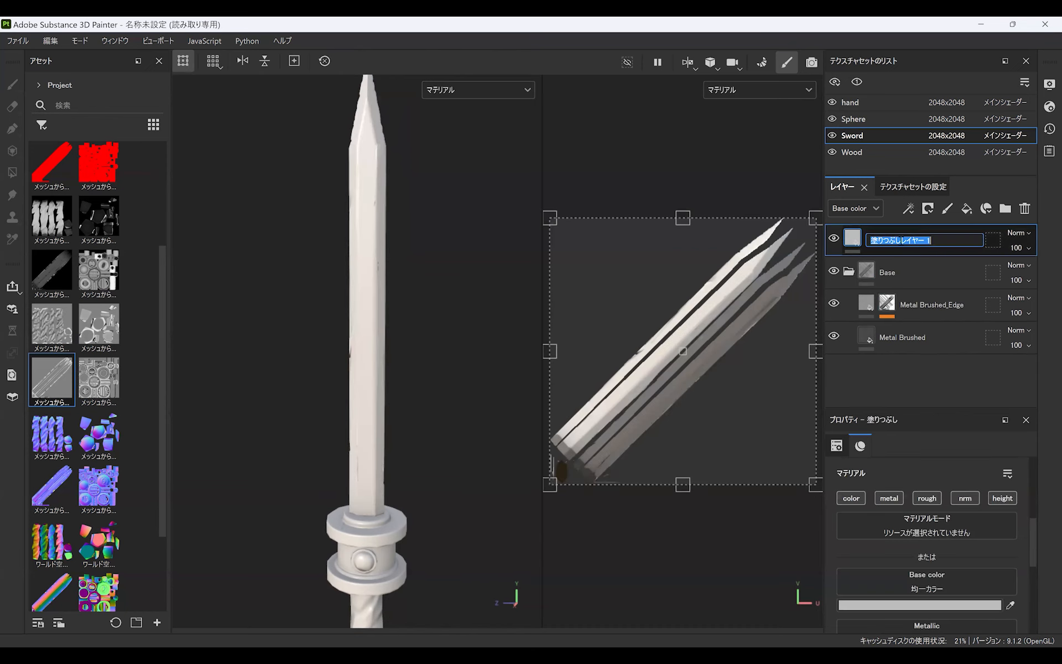
pyautogui.write('Dirt01')
pyautogui.press('Return')
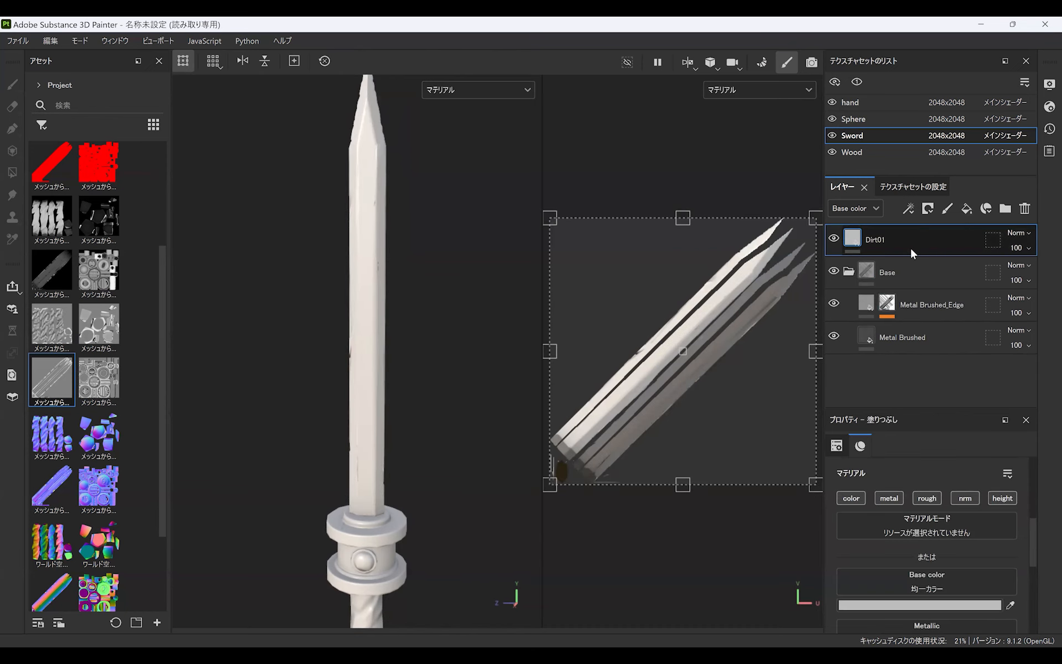
pyautogui.click(927, 208)
pyautogui.click(942, 244)
pyautogui.click(908, 208)
pyautogui.click(953, 261)
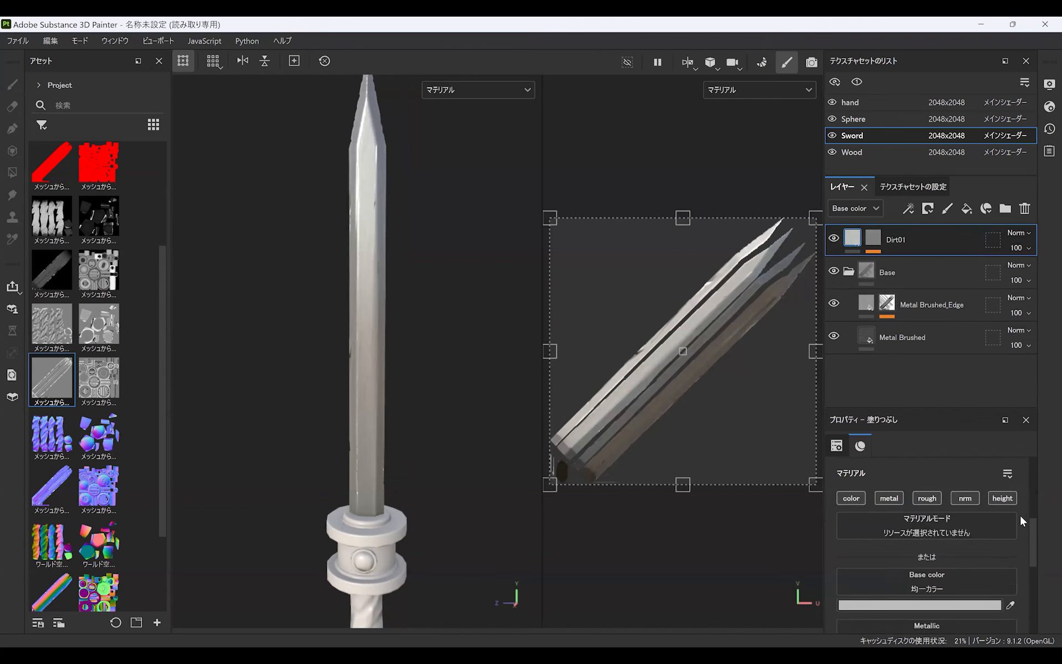
# Step: Limit the Dirt01 layer to the color channel with a dark red base color, 411717
pyautogui.click(942, 609)
pyautogui.moveTo(886, 487); pyautogui.dragTo(902, 527)
pyautogui.click(974, 379)
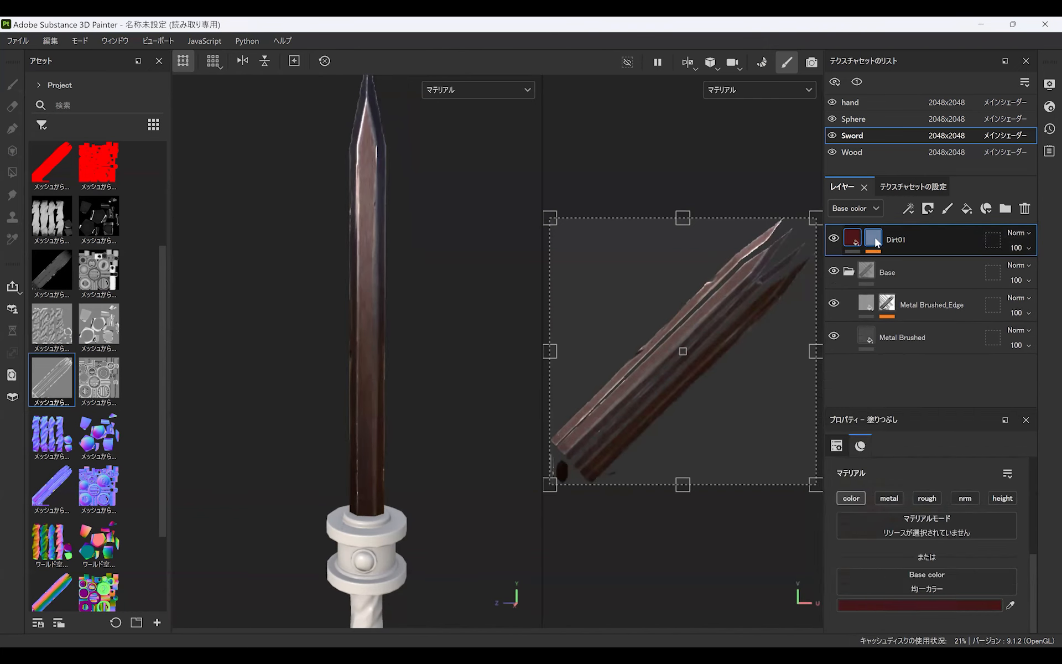
# Step: Search all asset libraries for noise and assign the Dirt 1 texture to the fill in the Dirt01 mask
pyautogui.click(873, 239)
pyautogui.click(913, 265)
pyautogui.click(51, 87)
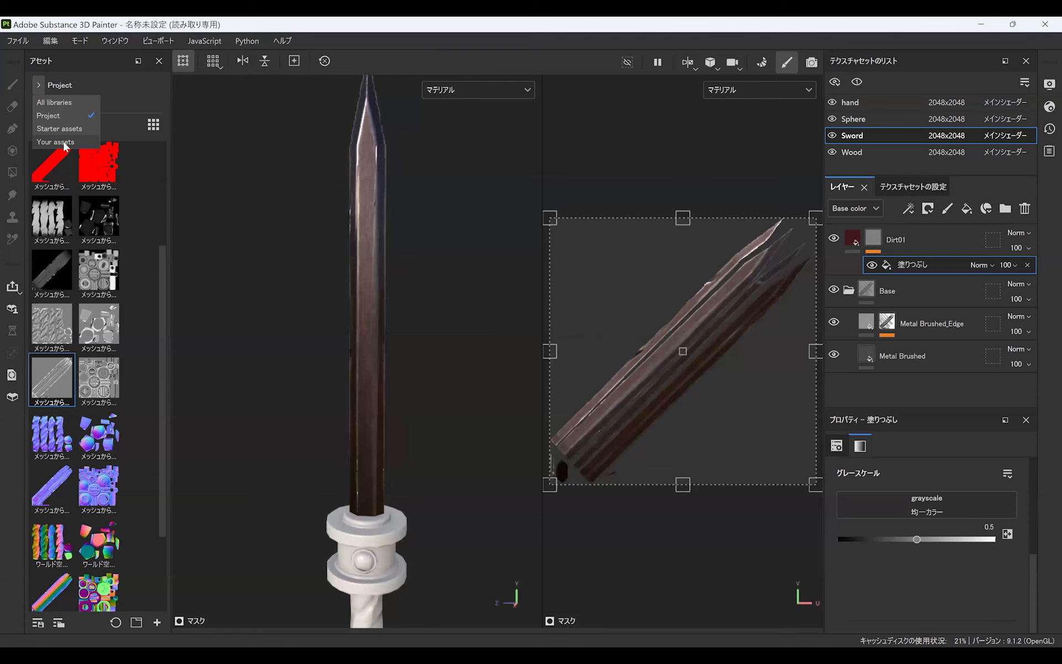
pyautogui.click(59, 103)
pyautogui.click(78, 105)
pyautogui.write('noise')
pyautogui.moveTo(164, 213); pyautogui.dragTo(167, 300)
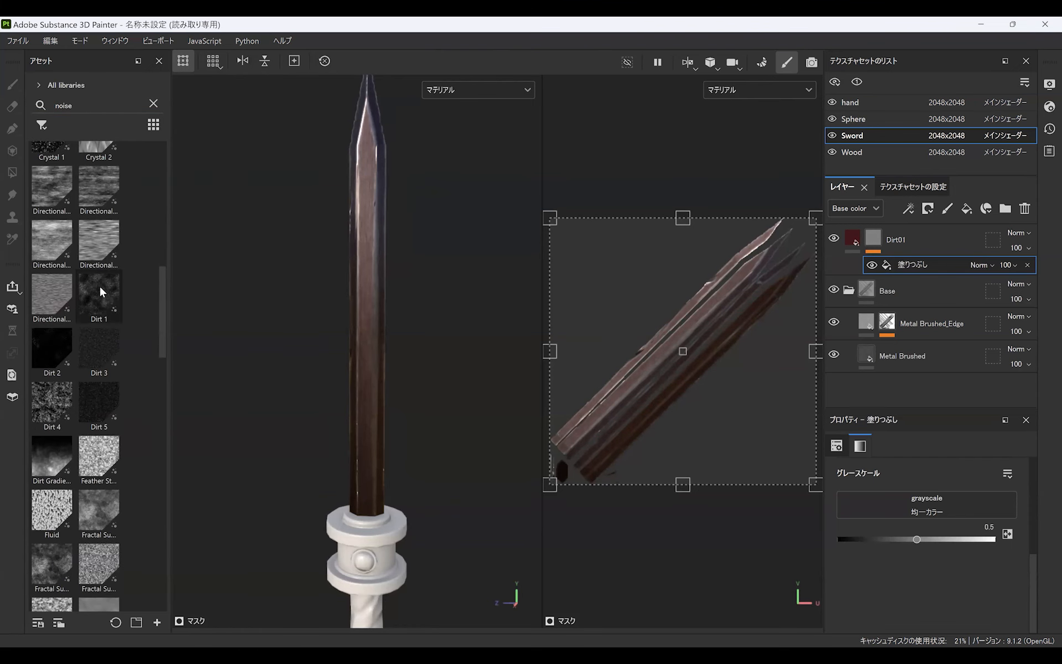
pyautogui.moveTo(101, 290); pyautogui.dragTo(927, 505)
# Step: Switch the Dirt 1 mask fill to tri-planar projection
pyautogui.keyDown('alt'); pyautogui.moveTo(364, 200); pyautogui.dragTo(397, 344, button='middle'); pyautogui.keyUp('alt')
pyautogui.scroll(3, 397, 344)
pyautogui.moveTo(1033, 549); pyautogui.dragTo(1033, 470)
pyautogui.click(938, 493)
pyautogui.click(912, 543)
pyautogui.moveTo(1032, 513); pyautogui.dragTo(1025, 630)
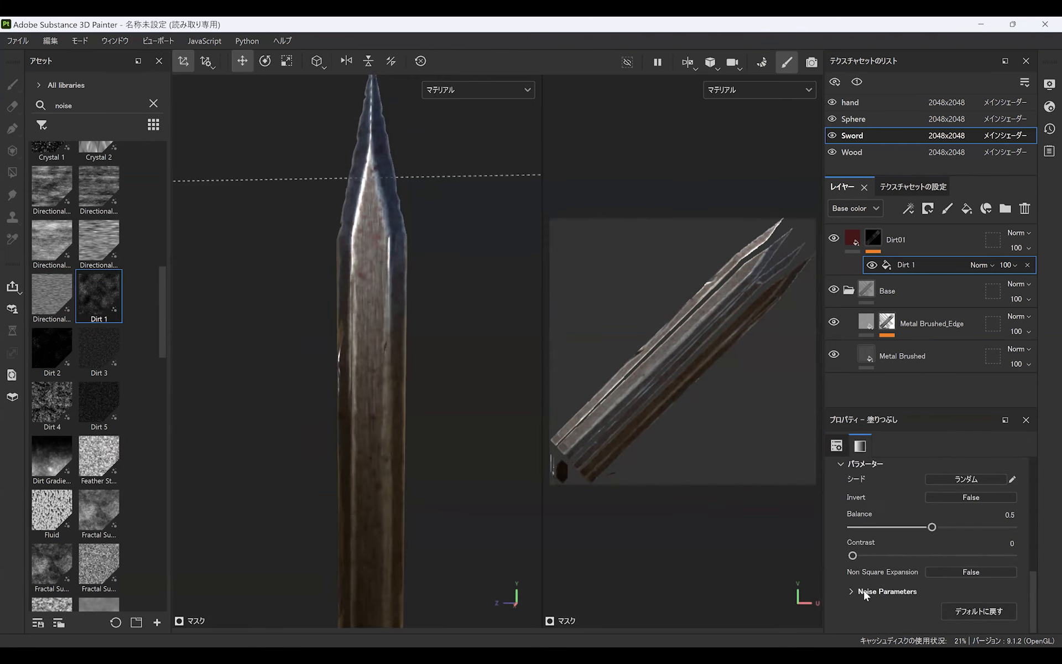
# Step: Set the Dirt 1 mask fill's contrast to about 0.24 and its balance to about 0.58
pyautogui.scroll(-2, 900, 517)
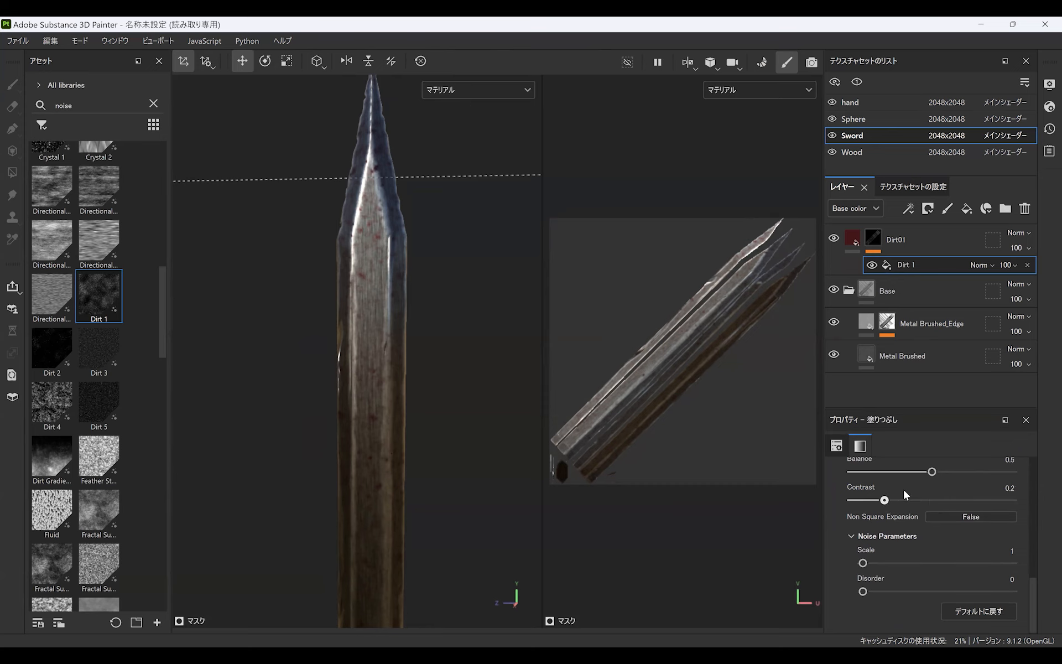
pyautogui.moveTo(897, 474); pyautogui.dragTo(943, 475)
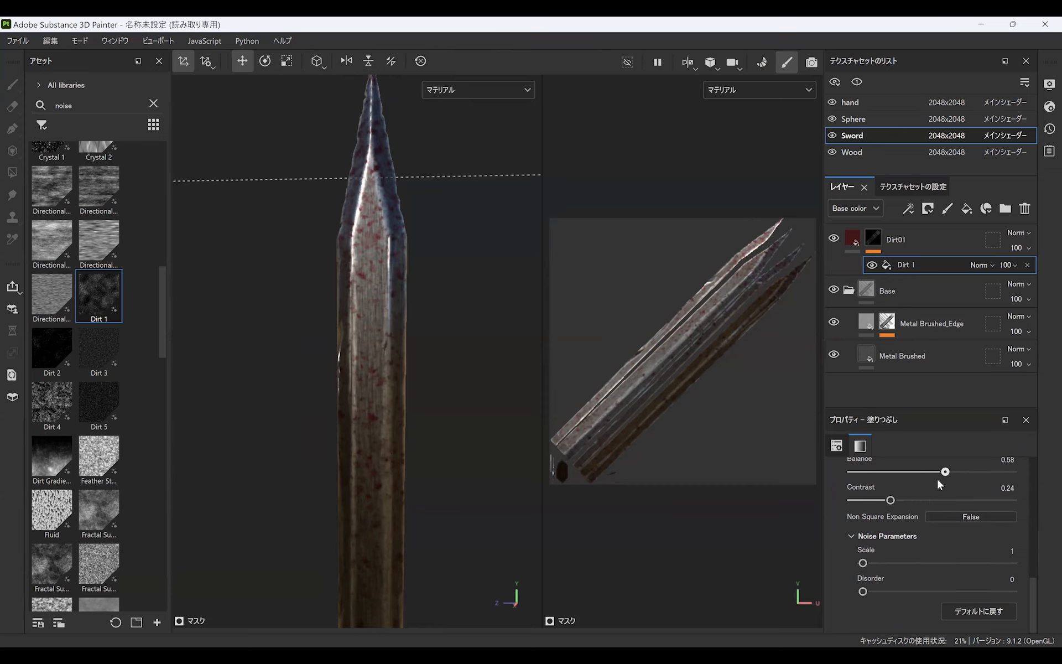
pyautogui.keyDown('alt'); pyautogui.moveTo(323, 332); pyautogui.dragTo(183, 343, button='right'); pyautogui.keyUp('alt')
pyautogui.keyDown('alt'); pyautogui.moveTo(455, 317); pyautogui.dragTo(303, 337); pyautogui.keyUp('alt')
pyautogui.keyDown('alt'); pyautogui.moveTo(304, 337); pyautogui.dragTo(232, 346, button='right'); pyautogui.keyUp('alt')
# Step: Change the Dirt01 layer's base color to a dark brown, 291605
pyautogui.click(852, 241)
pyautogui.click(935, 605)
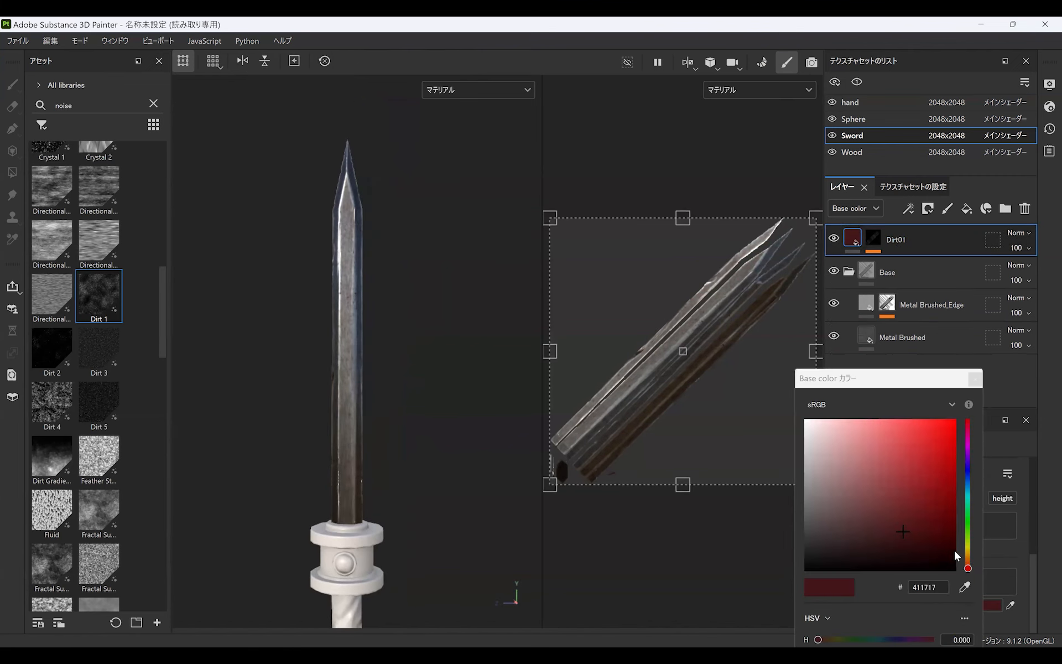
pyautogui.moveTo(968, 568); pyautogui.dragTo(968, 559)
pyautogui.click(938, 544)
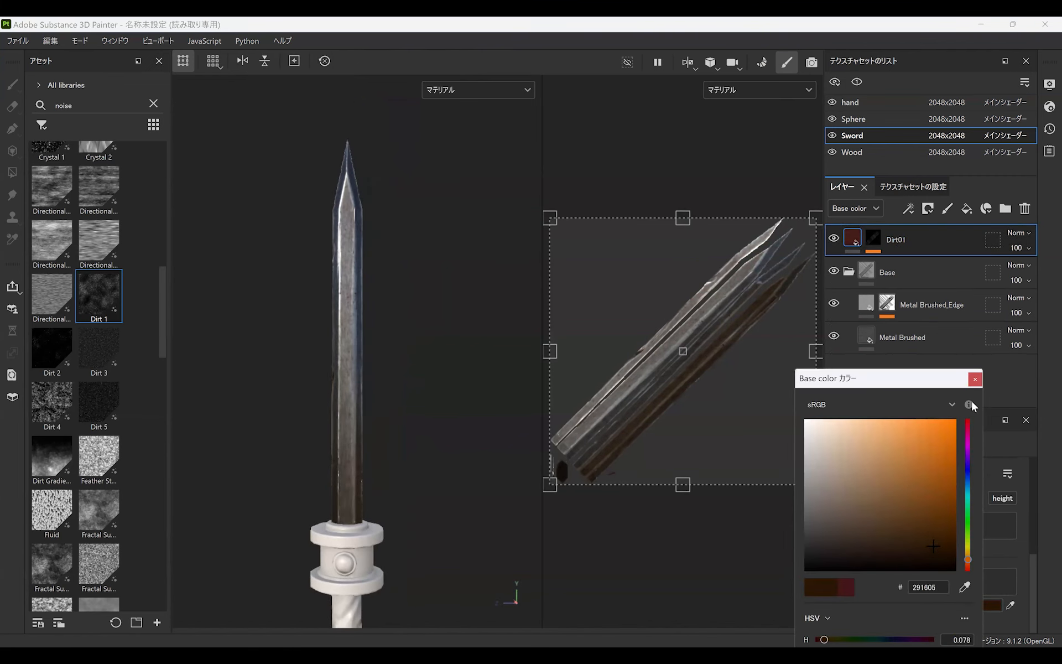
pyautogui.click(976, 379)
pyautogui.keyDown('alt'); pyautogui.moveTo(374, 360); pyautogui.dragTo(405, 392); pyautogui.keyUp('alt')
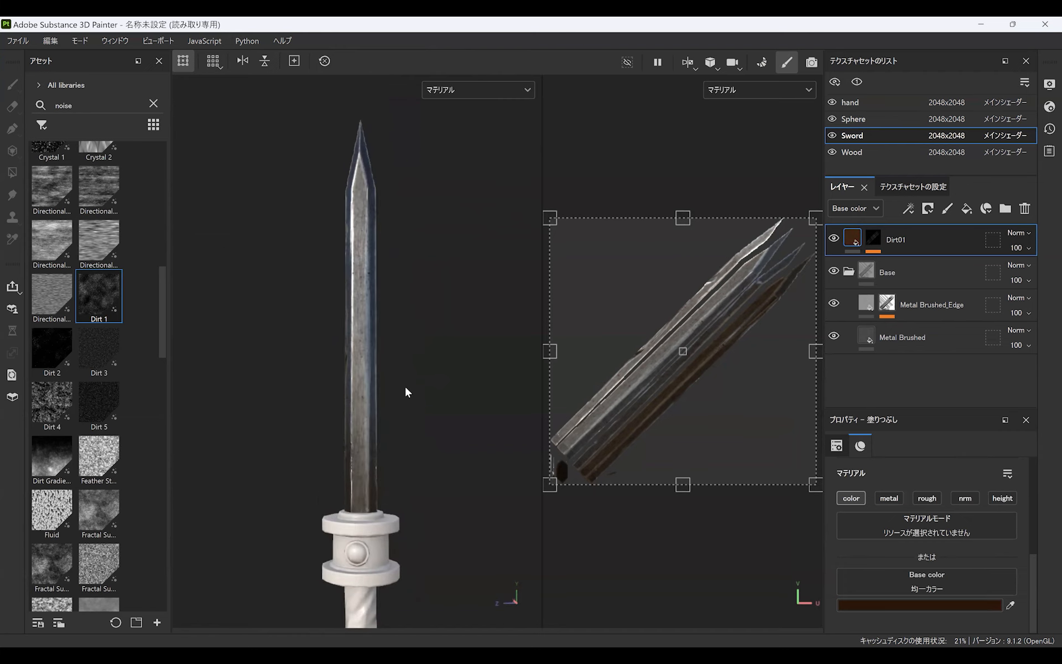
# Step: Search the asset libraries for dirt and add the Dirt Dry smart mask as a new fill layer above Dirt01
pyautogui.click(153, 103)
pyautogui.click(41, 125)
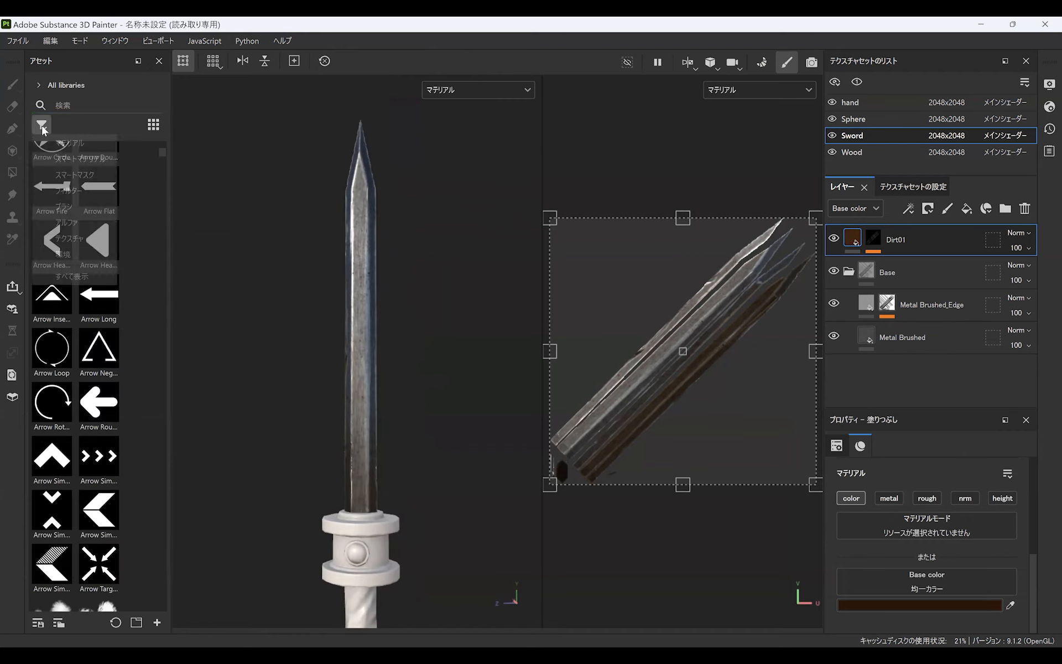
pyautogui.click(72, 105)
pyautogui.write('dirt')
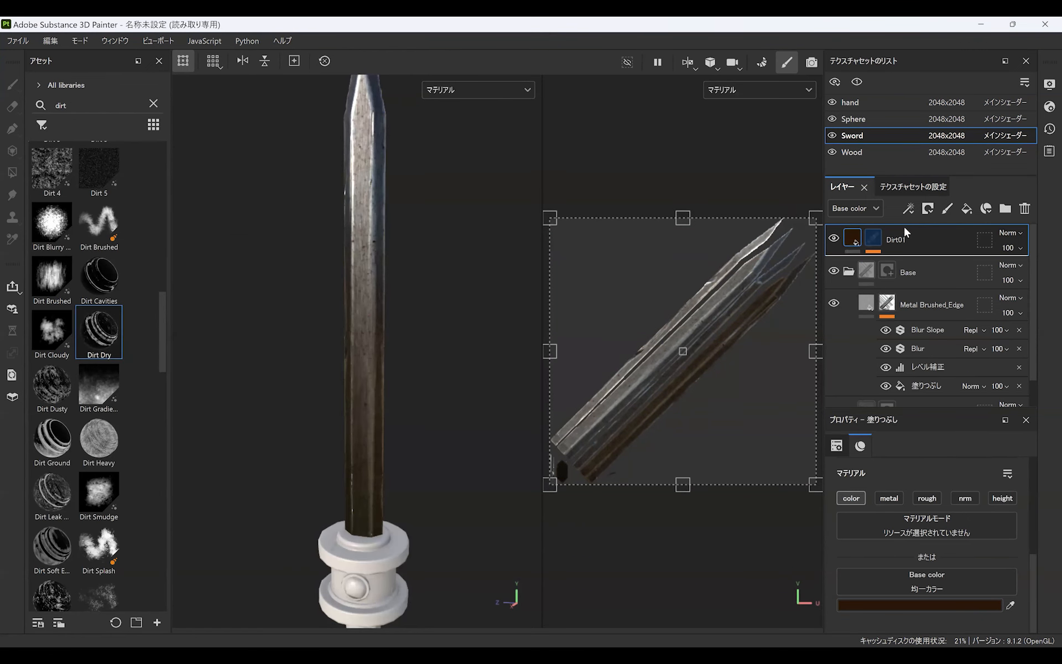
pyautogui.moveTo(904, 224); pyautogui.dragTo(911, 243)
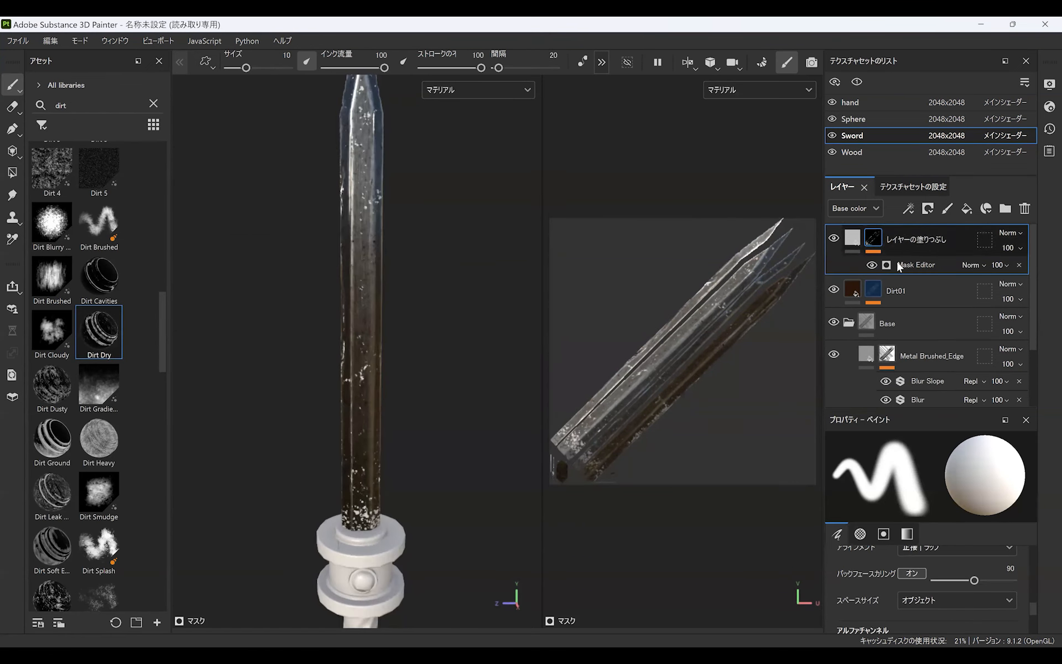
# Step: Limit the Dirt Dry fill layer to the color and roughness channels, with roughness at about 0.87
pyautogui.click(850, 242)
pyautogui.keyDown('alt'); pyautogui.click(855, 500); pyautogui.keyUp('alt')
pyautogui.click(927, 499)
pyautogui.scroll(-2, 939, 611)
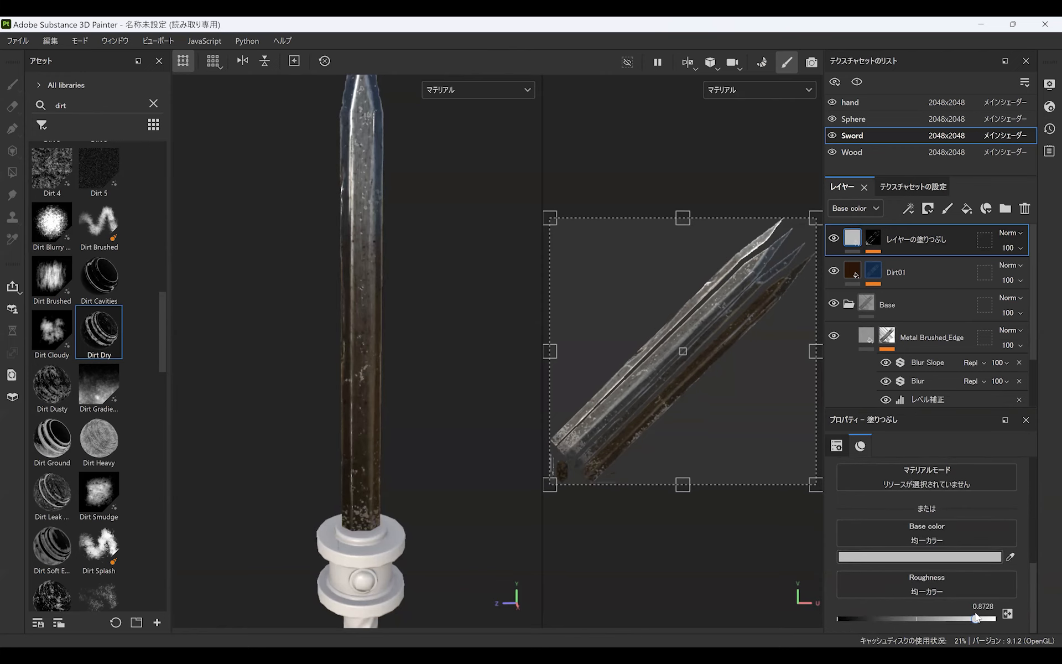
# Step: Set the Dirt Dry fill layer's base color to a light rusty brown
pyautogui.click(922, 558)
pyautogui.moveTo(965, 546); pyautogui.dragTo(967, 557)
pyautogui.moveTo(915, 513); pyautogui.dragTo(872, 515)
pyautogui.click(972, 379)
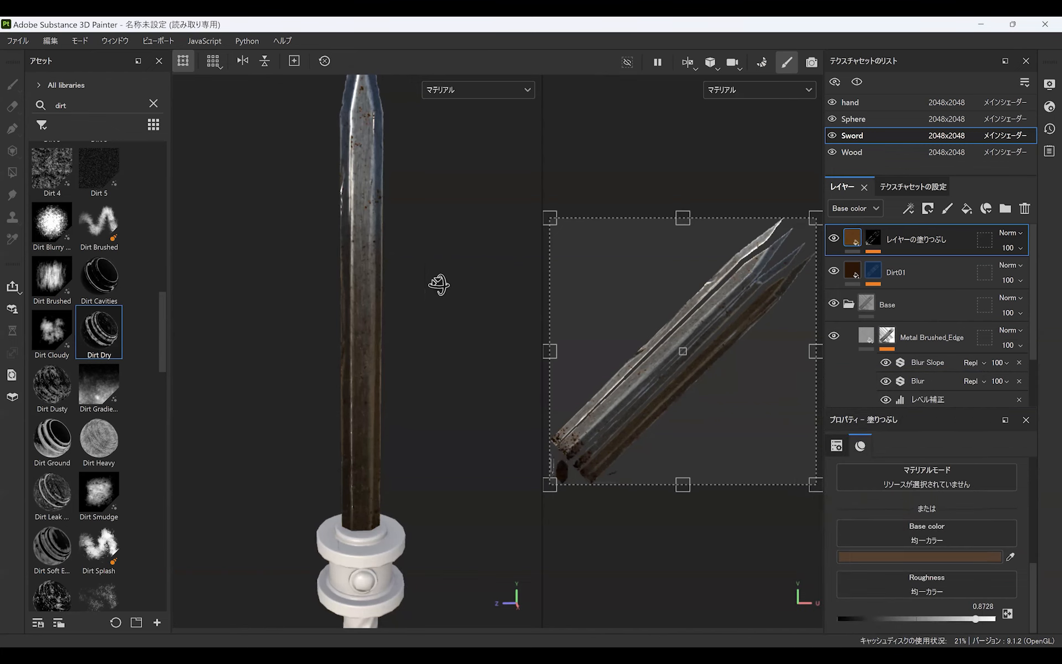
pyautogui.keyDown('alt'); pyautogui.moveTo(439, 285); pyautogui.dragTo(388, 288); pyautogui.keyUp('alt')
pyautogui.scroll(3, 424, 394)
pyautogui.click(940, 555)
pyautogui.moveTo(872, 521); pyautogui.dragTo(877, 493)
pyautogui.click(974, 380)
pyautogui.scroll(-3, 347, 402)
pyautogui.keyDown('alt'); pyautogui.moveTo(346, 402); pyautogui.dragTo(374, 408); pyautogui.keyUp('alt')
# Step: In the Dirt Dry layer's Mask Editor, set Global Blur to 0.19, Global Balance to 0.86 and Global Contrast to 0.48
pyautogui.click(877, 241)
pyautogui.click(910, 267)
pyautogui.moveTo(1034, 483); pyautogui.dragTo(1031, 461)
pyautogui.moveTo(864, 499); pyautogui.dragTo(854, 503)
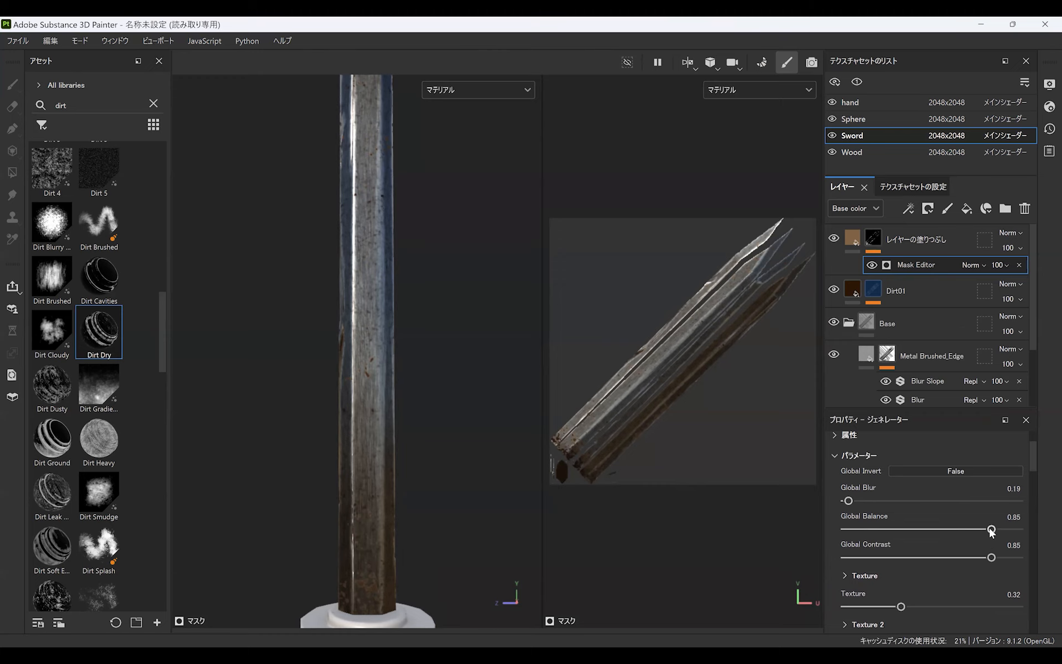
pyautogui.moveTo(991, 558); pyautogui.dragTo(925, 558)
pyautogui.moveTo(991, 529)
pyautogui.mouseDown()
pyautogui.moveTo(950, 532)
pyautogui.moveTo(994, 529)
pyautogui.mouseUp()
pyautogui.keyDown('alt'); pyautogui.moveTo(368, 233); pyautogui.dragTo(363, 359, button='middle'); pyautogui.keyUp('alt')
# Step: Examine the dirt on the blade along its whole length under a rotated environment light
pyautogui.scroll(-1, 364, 359)
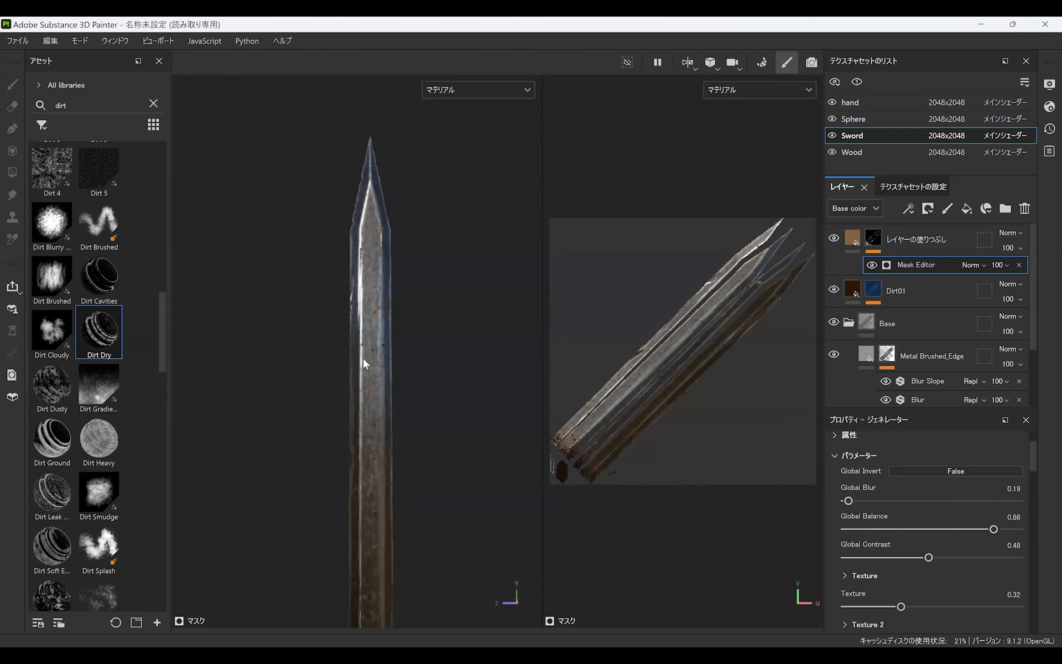
pyautogui.scroll(-2, 363, 364)
pyautogui.keyDown('alt'); pyautogui.moveTo(380, 473); pyautogui.dragTo(382, 369, button='middle'); pyautogui.keyUp('alt')
pyautogui.scroll(-3, 1028, 467)
pyautogui.moveTo(347, 411)
pyautogui.keyDown('alt'); pyautogui.mouseDown()
pyautogui.moveTo(531, 407)
pyautogui.moveTo(315, 425)
pyautogui.moveTo(354, 416)
pyautogui.mouseUp(); pyautogui.keyUp('alt')
pyautogui.keyDown('shift'); pyautogui.moveTo(365, 335); pyautogui.dragTo(451, 334, button='right'); pyautogui.keyUp('shift')
pyautogui.keyDown('alt'); pyautogui.moveTo(451, 366); pyautogui.dragTo(443, 437, button='middle'); pyautogui.keyUp('alt')
pyautogui.scroll(1, 428, 387)
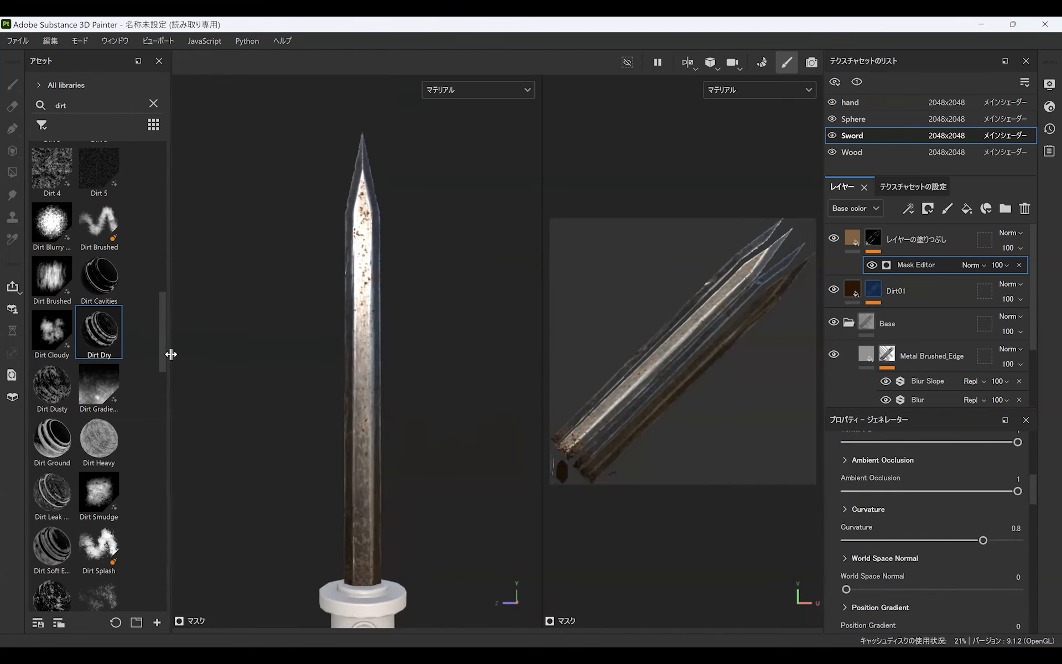
# Step: Add the Dirt Dusty smart mask as a new fill layer on top, with a dark brown base color of 3B2512
pyautogui.moveTo(161, 326); pyautogui.dragTo(162, 344)
pyautogui.moveTo(52, 285)
pyautogui.mouseDown()
pyautogui.moveTo(377, 340)
pyautogui.moveTo(898, 217)
pyautogui.moveTo(898, 229)
pyautogui.mouseUp()
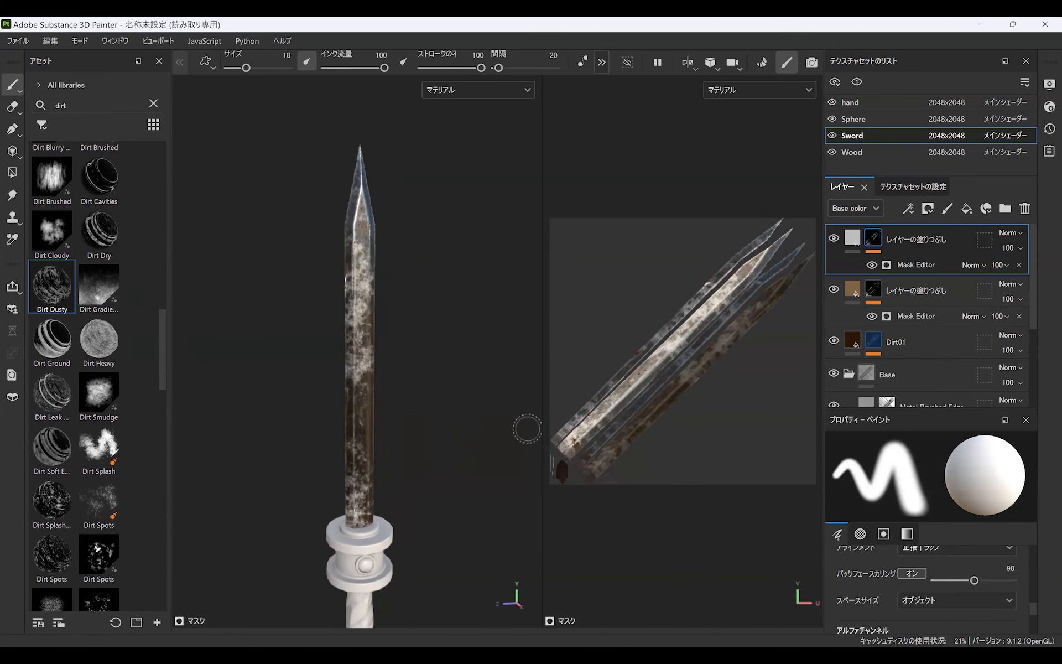
pyautogui.click(855, 252)
pyautogui.click(952, 557)
pyautogui.click(967, 559)
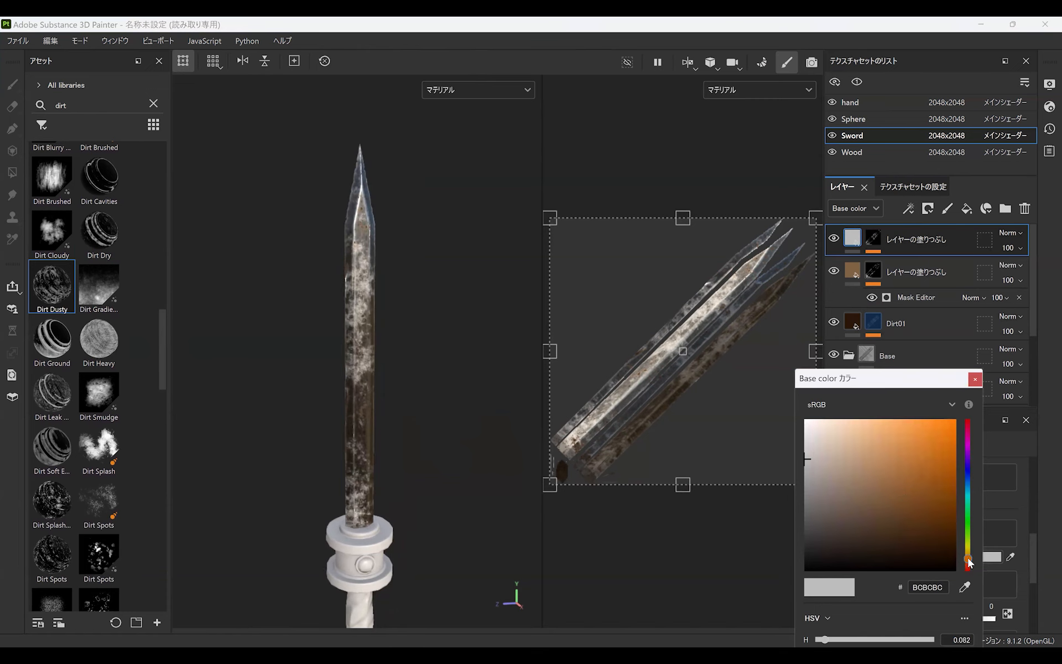
pyautogui.click(902, 531)
pyautogui.moveTo(903, 529)
pyautogui.mouseDown()
pyautogui.moveTo(919, 530)
pyautogui.moveTo(910, 535)
pyautogui.mouseUp()
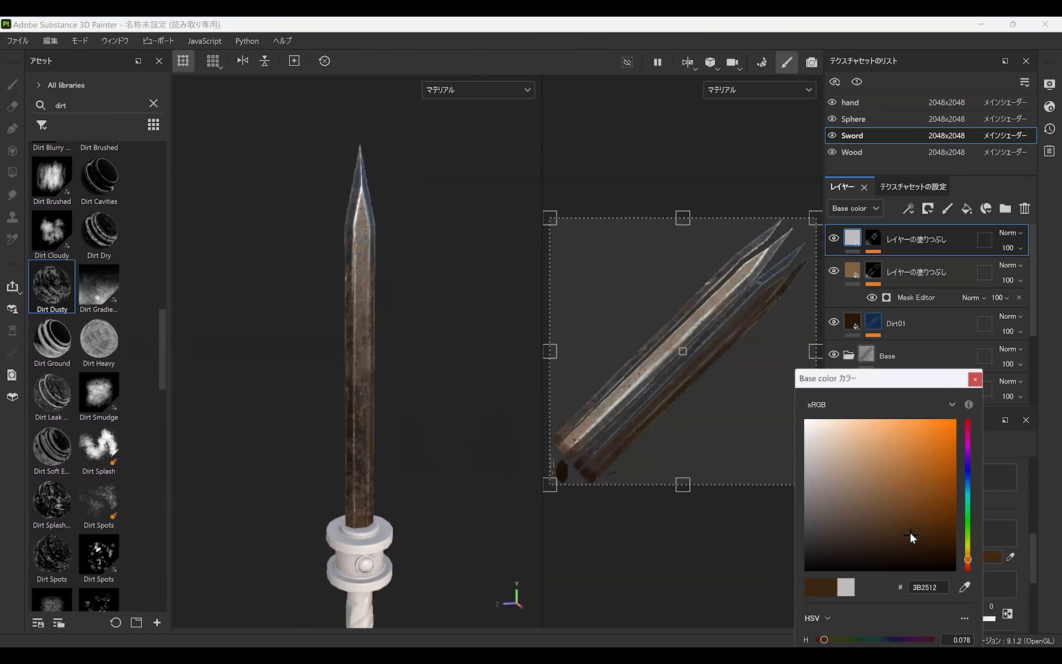
pyautogui.scroll(3, 406, 352)
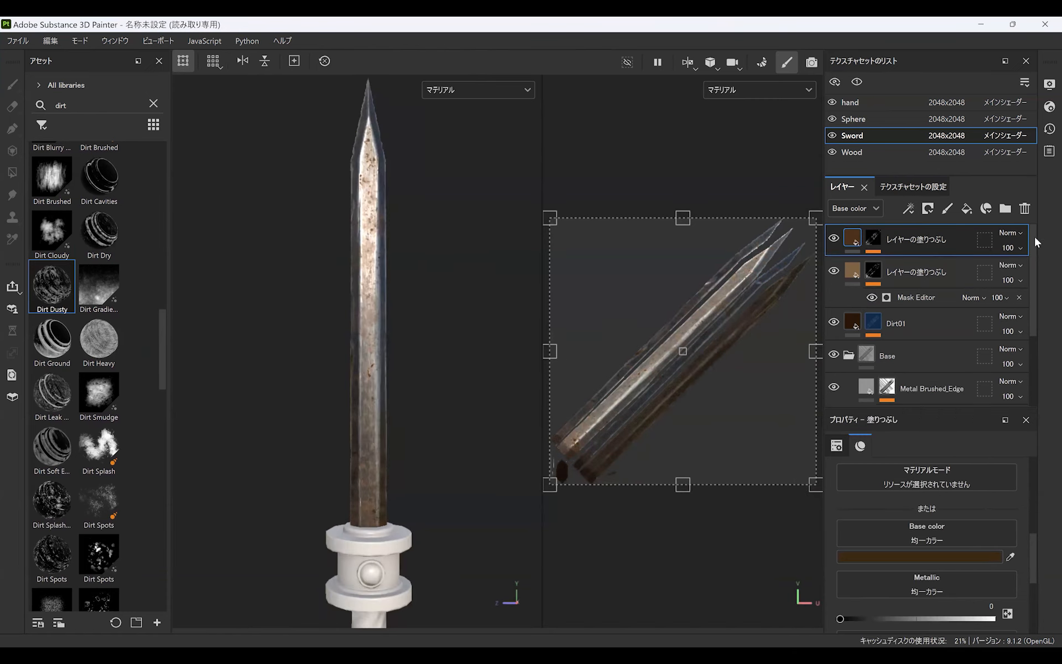
# Step: Try the Overlay blending mode on the Dirt Dusty fill layer
pyautogui.click(1010, 233)
pyautogui.click(1010, 240)
pyautogui.keyDown('alt'); pyautogui.moveTo(426, 443); pyautogui.dragTo(449, 455); pyautogui.keyUp('alt')
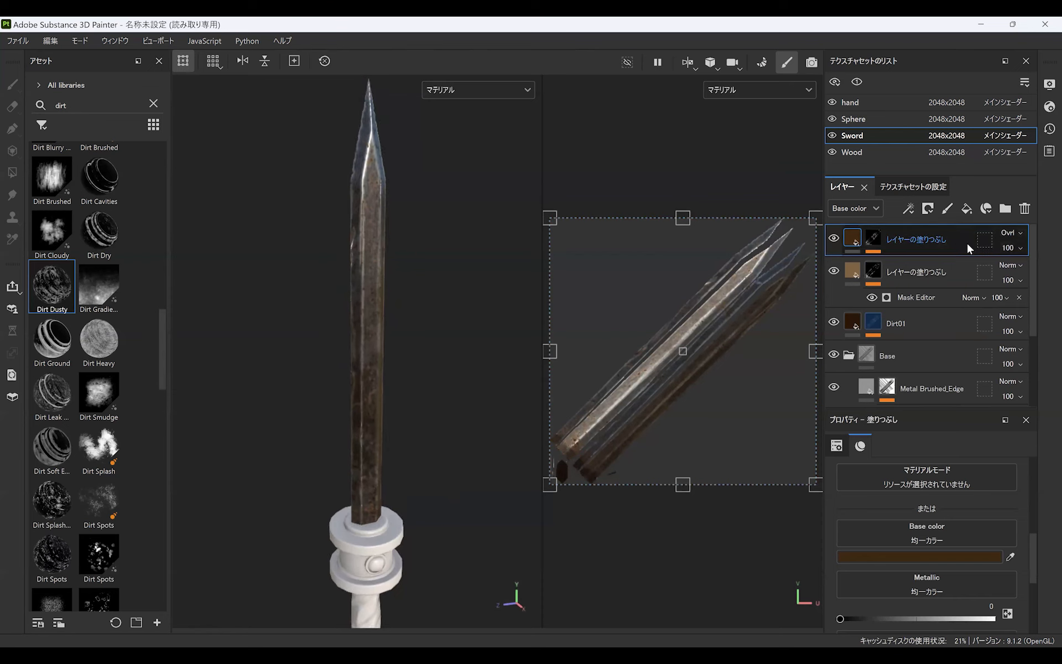
# Step: Set the Dirt Dusty fill layer's blending mode to Multiply
pyautogui.click(1009, 233)
pyautogui.click(1010, 81)
pyautogui.keyDown('alt'); pyautogui.moveTo(440, 323); pyautogui.dragTo(422, 424); pyautogui.keyUp('alt')
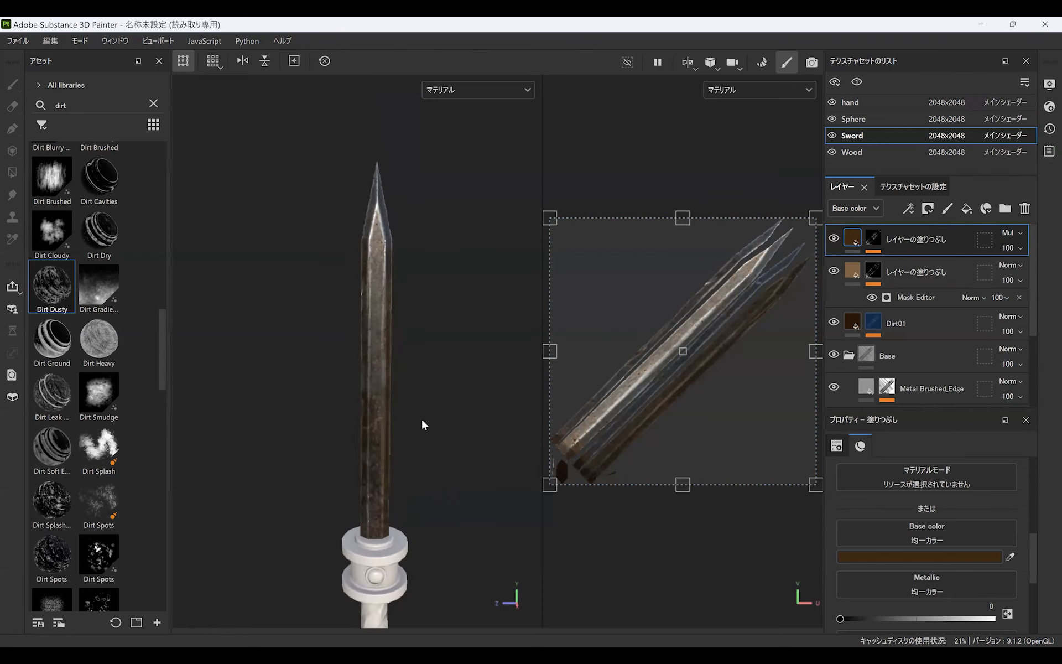
# Step: Group the two dusty fill layers and the Dirt01 layer into a collapsed folder named Dirt
pyautogui.keyDown('shift'); pyautogui.click(908, 322); pyautogui.keyUp('shift')
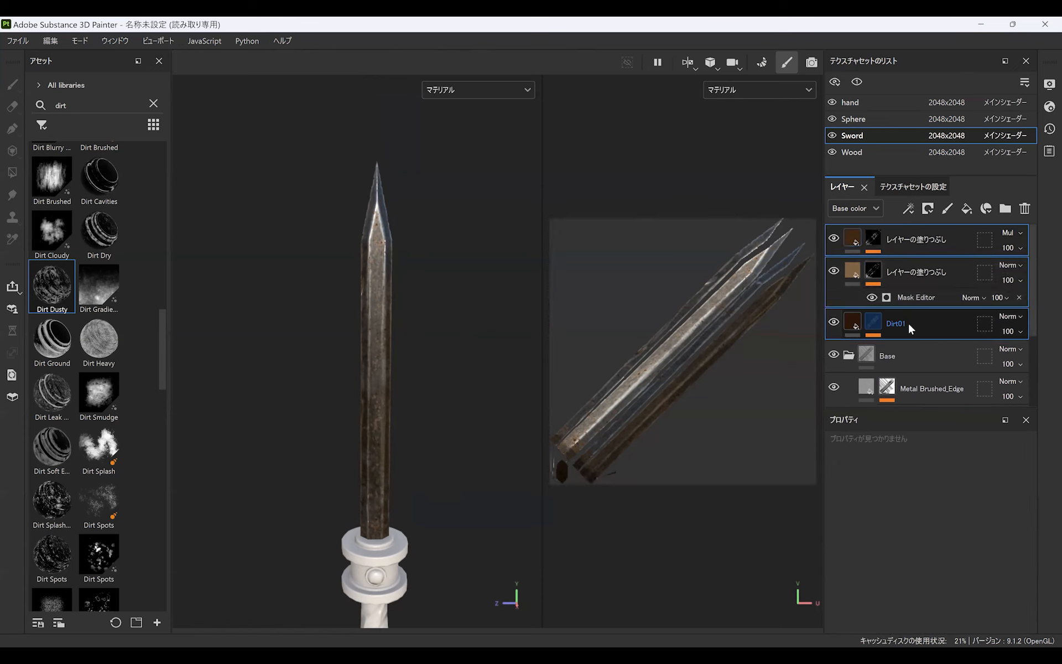
pyautogui.hotkey('ctrl', 'g')
pyautogui.doubleClick(908, 241)
pyautogui.click(849, 239)
# Step: Add a fill layer above the Dirt folder, name it Scratch_01, and give it a black mask
pyautogui.click(966, 208)
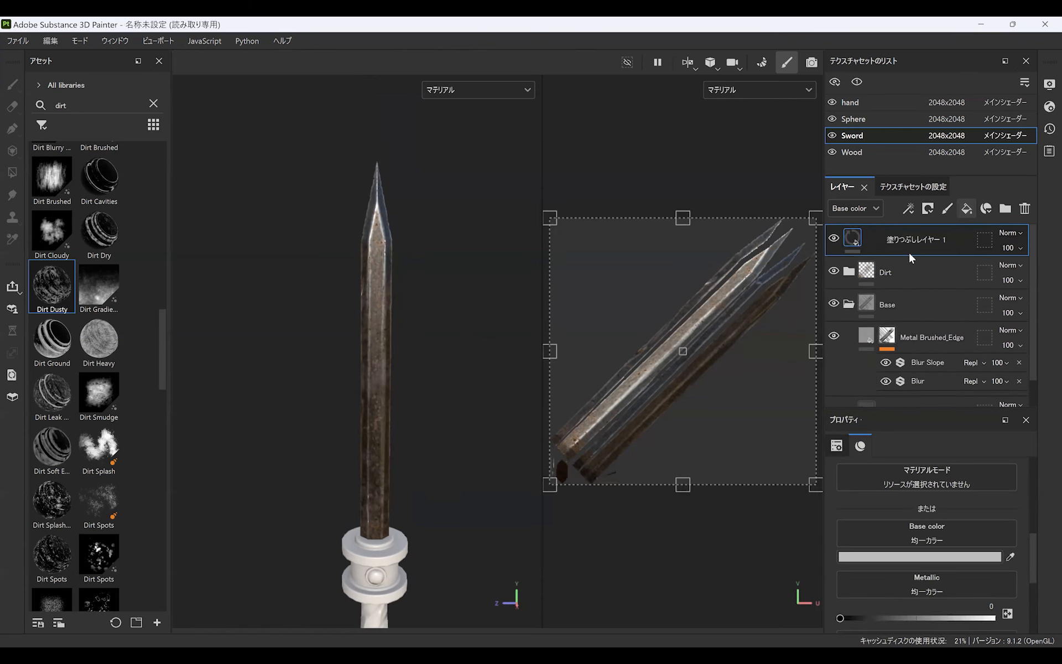
pyautogui.doubleClick(907, 244)
pyautogui.write('S')
pyautogui.press('Return')
pyautogui.rightClick(931, 233)
pyautogui.click(941, 241)
# Step: Limit Scratch_01 to the height channel and add a Grunge Scratch Generator fill to its mask
pyautogui.click(908, 208)
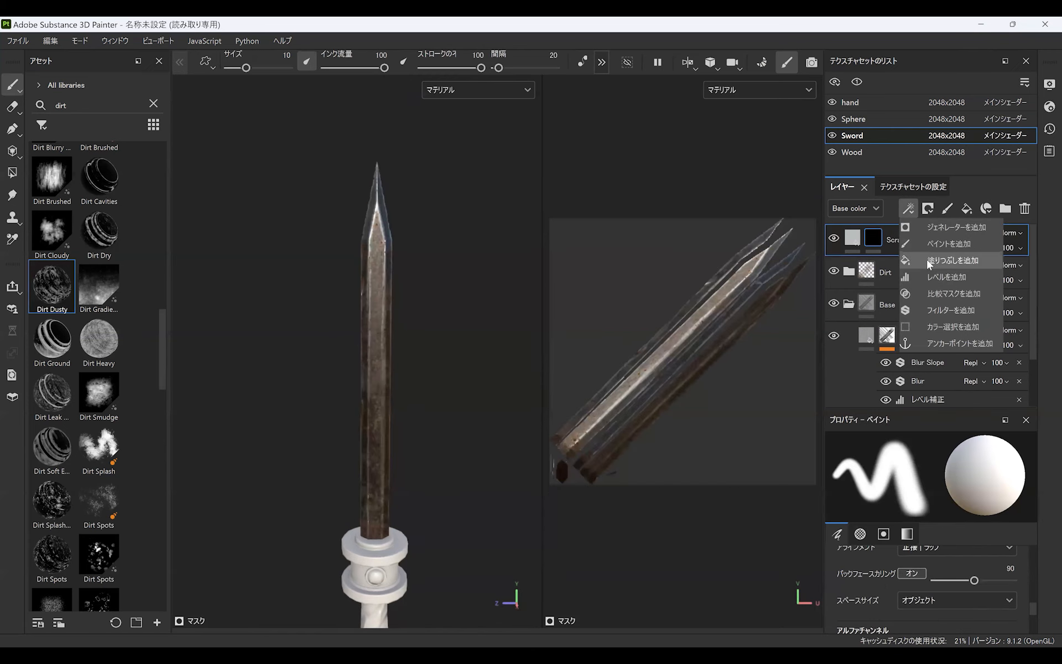
pyautogui.click(929, 261)
pyautogui.click(1013, 501)
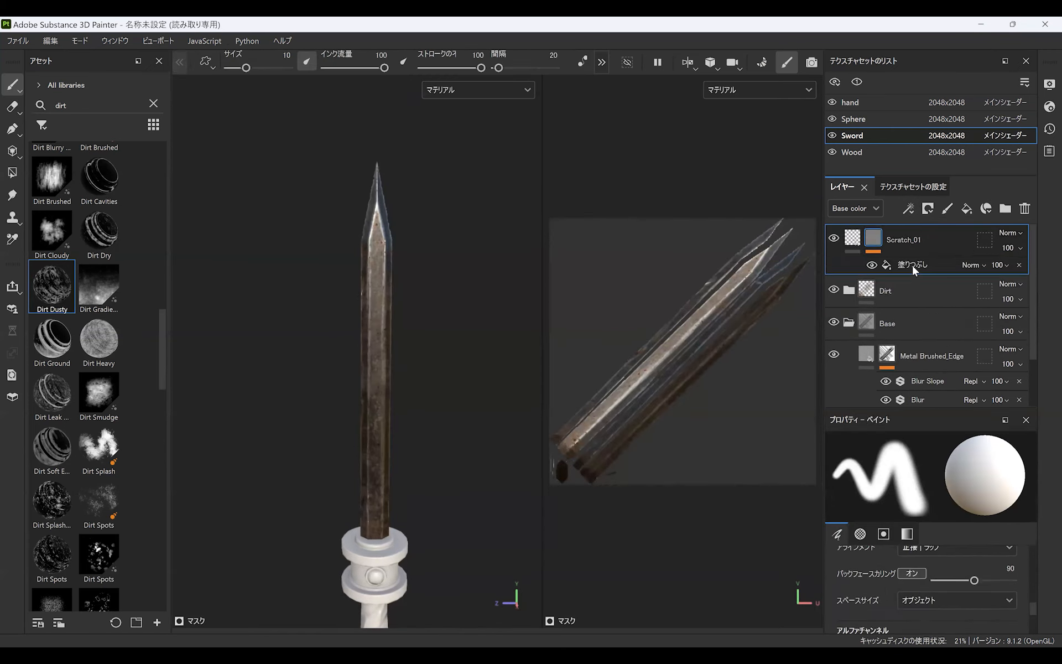
pyautogui.click(912, 265)
pyautogui.doubleClick(52, 111)
pyautogui.write('scratc')
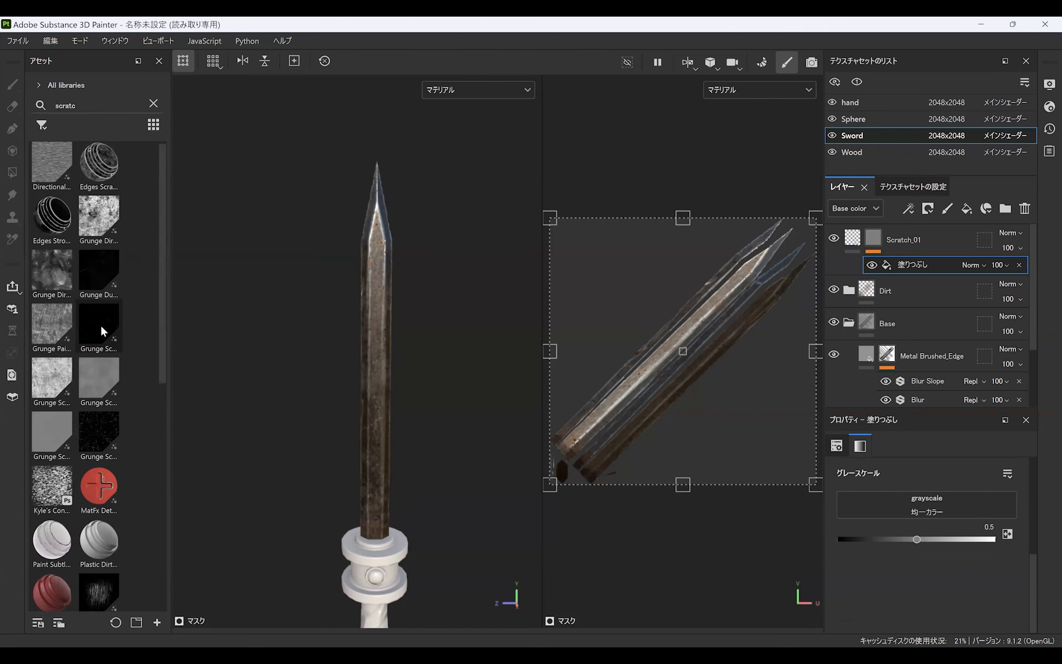
pyautogui.moveTo(102, 331)
pyautogui.moveTo(95, 320); pyautogui.dragTo(907, 509)
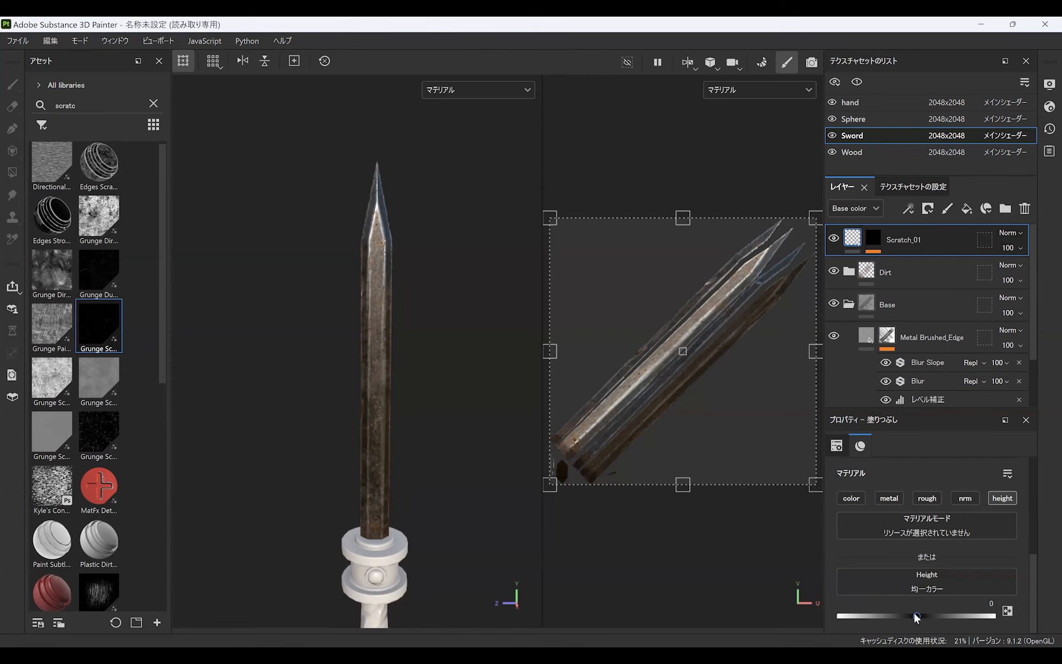
# Step: Engrave the scratches through the Scratch_01 layer's height and soften its mask with a Blur filter at intensity 0.5
pyautogui.scroll(3, 436, 273)
pyautogui.click(874, 238)
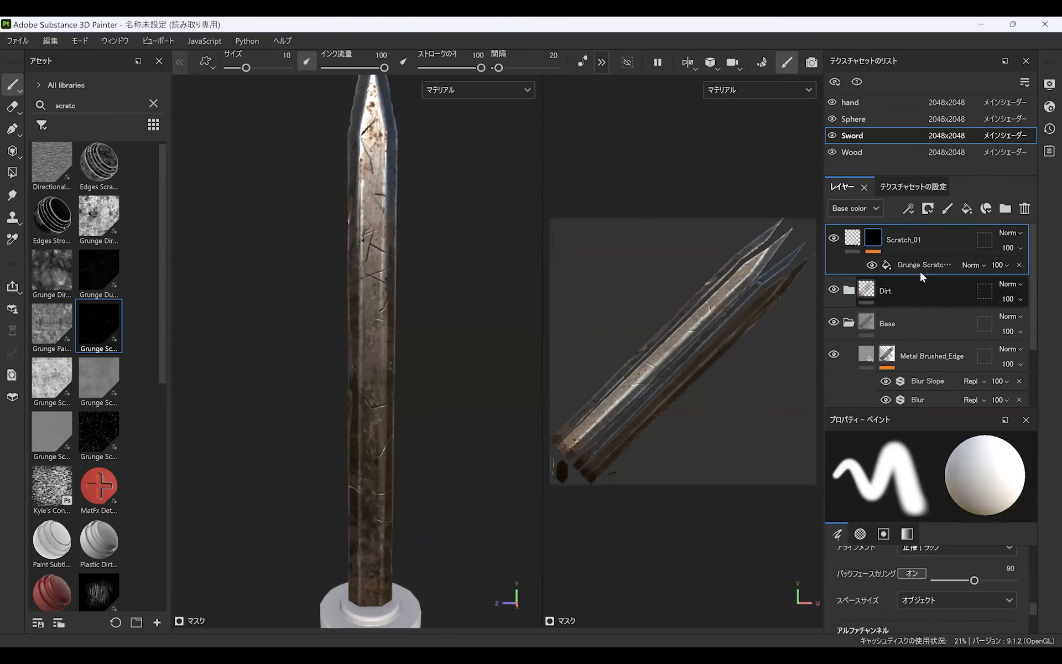
pyautogui.click(918, 265)
pyautogui.scroll(-1, 1024, 590)
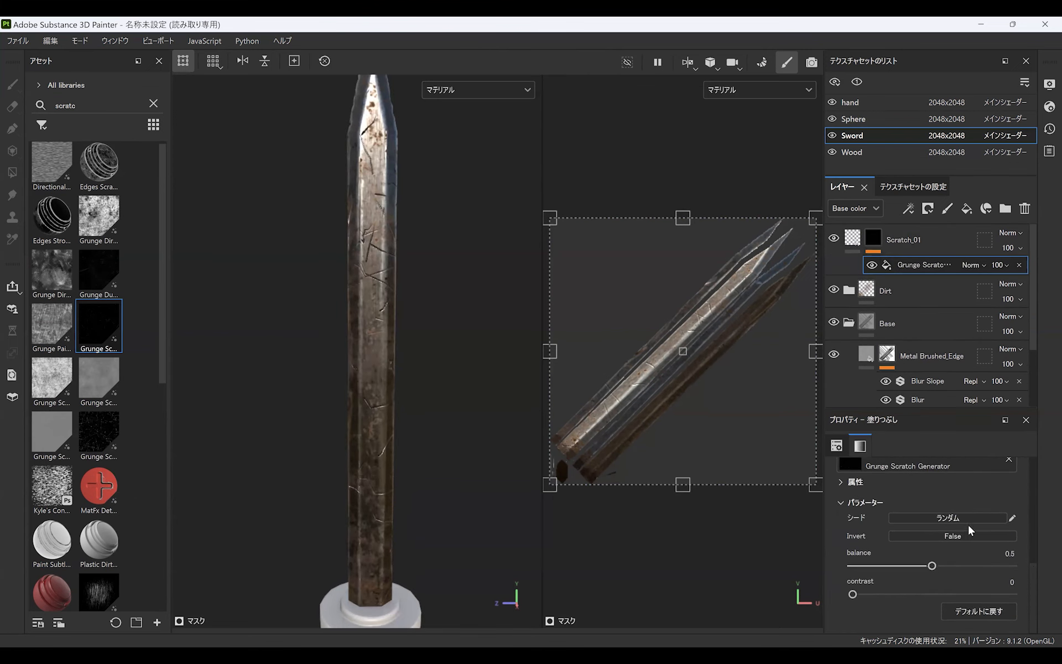
pyautogui.scroll(3, 391, 422)
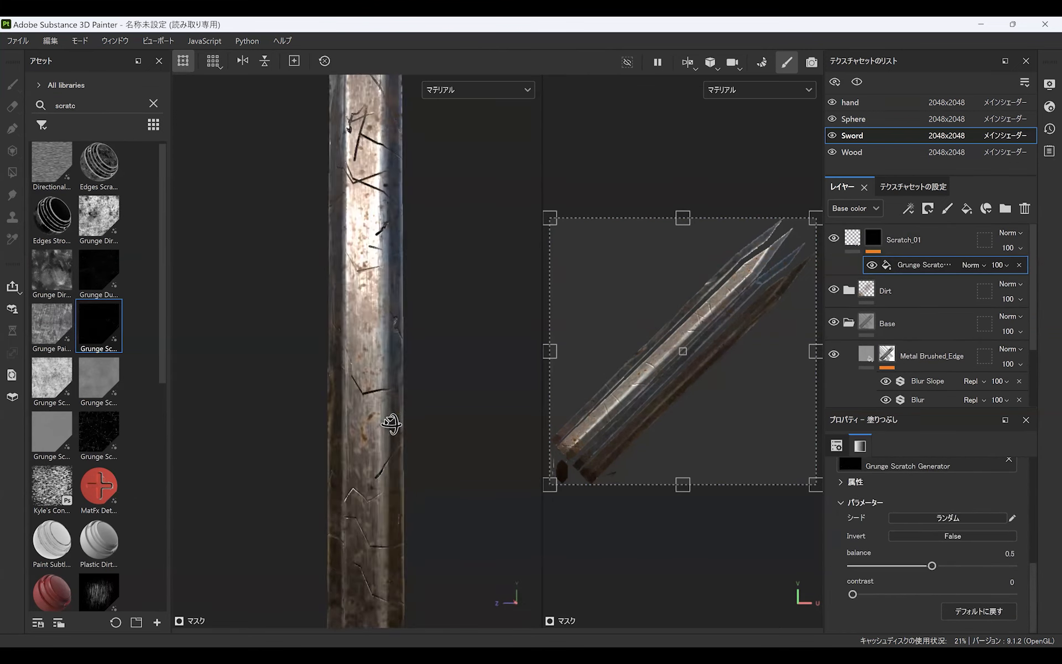
pyautogui.click(908, 210)
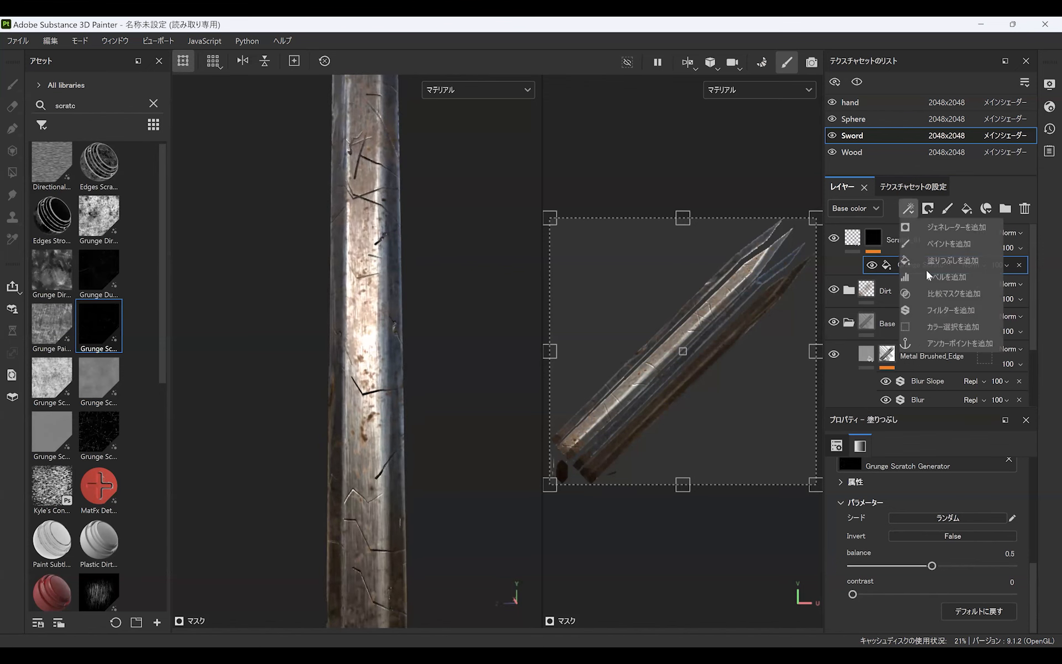
pyautogui.click(943, 313)
pyautogui.click(982, 488)
pyautogui.click(997, 335)
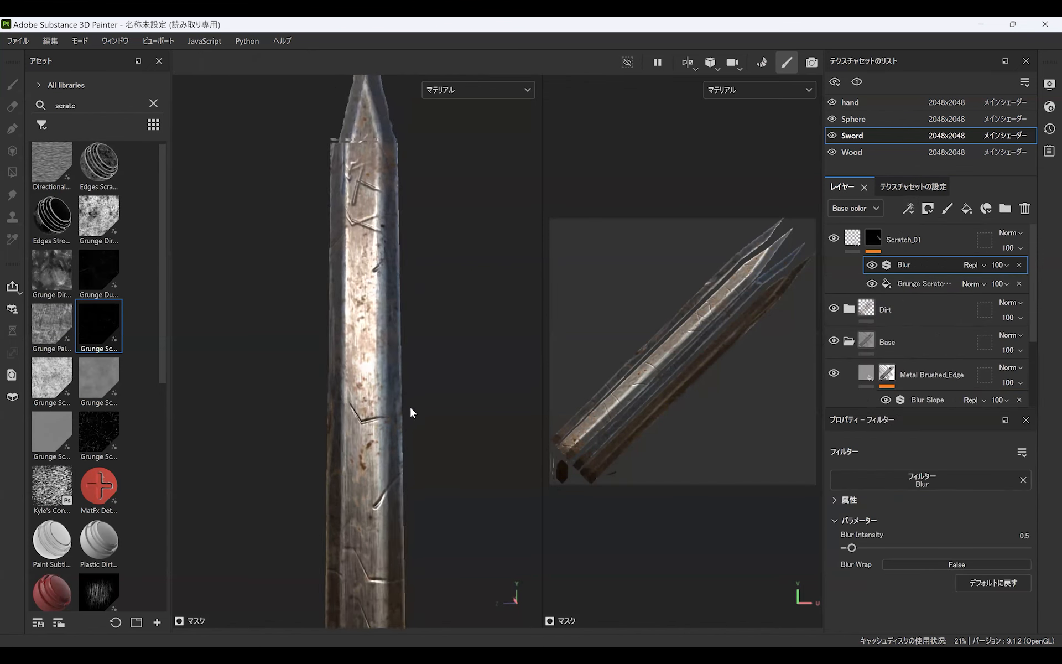
pyautogui.scroll(-3, 410, 412)
# Step: Rename the Scratch_01 layer as Scratch_L
pyautogui.doubleClick(907, 240)
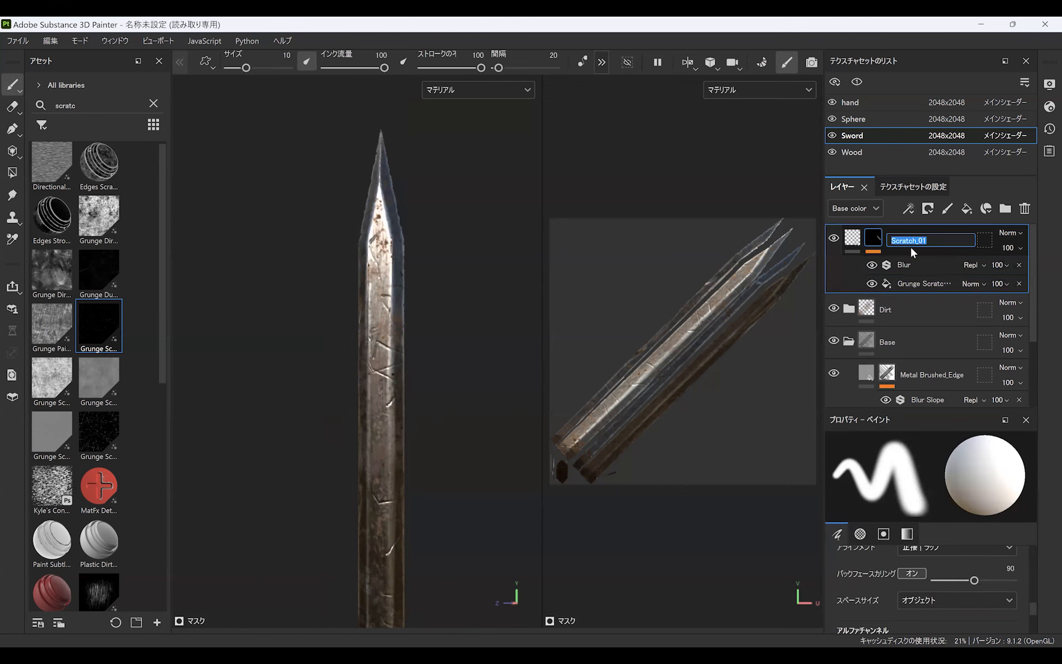
pyautogui.press('BackSpace')
pyautogui.press('BackSpace')
pyautogui.write('L')
pyautogui.press('Return')
# Step: Add another fill layer on top, name it Scratch_S, and give it a black mask
pyautogui.click(966, 208)
pyautogui.doubleClick(913, 241)
pyautogui.write('Scratch_')
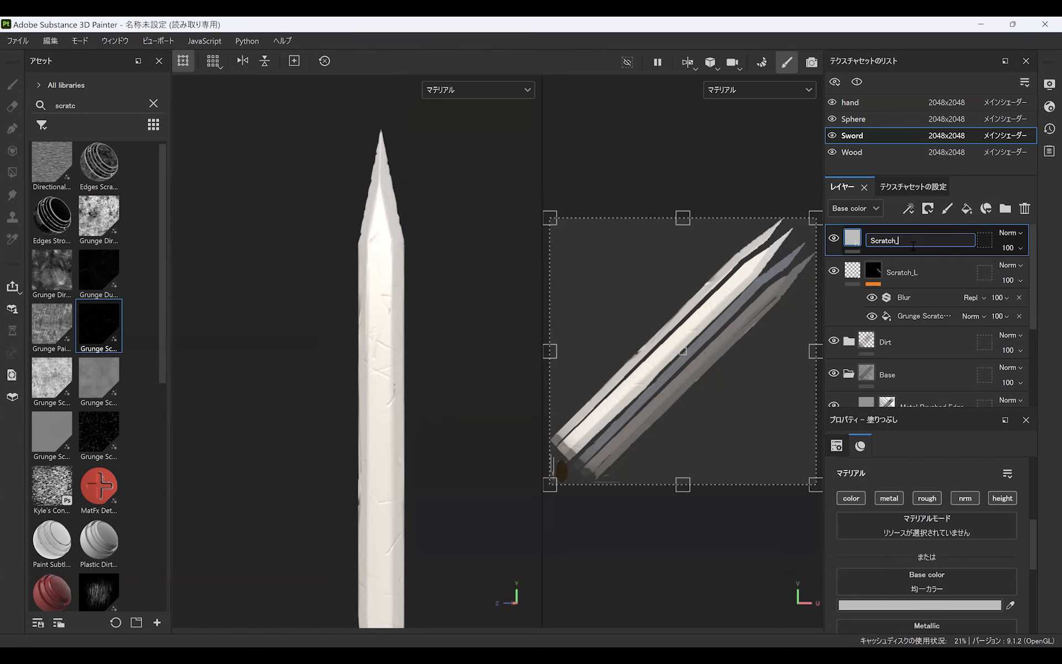
pyautogui.write('S')
pyautogui.press('Return')
pyautogui.click(928, 209)
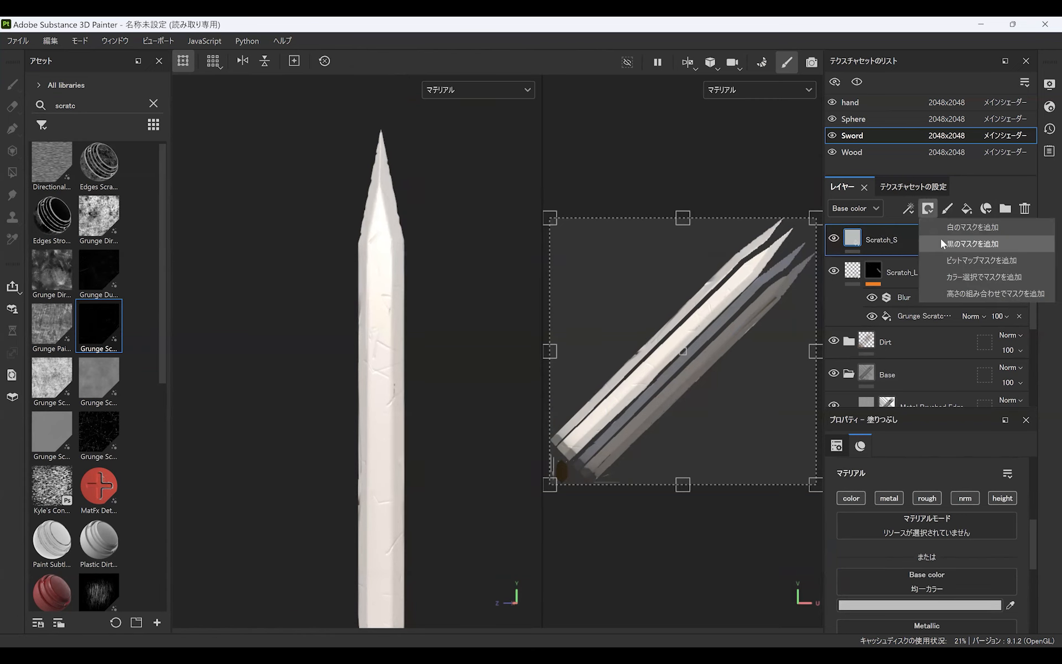
pyautogui.click(941, 237)
# Step: Give the height-only Scratch_S layer a strongly negative height and fill its mask with the dense Grunge Scratch texture
pyautogui.click(908, 208)
pyautogui.click(929, 260)
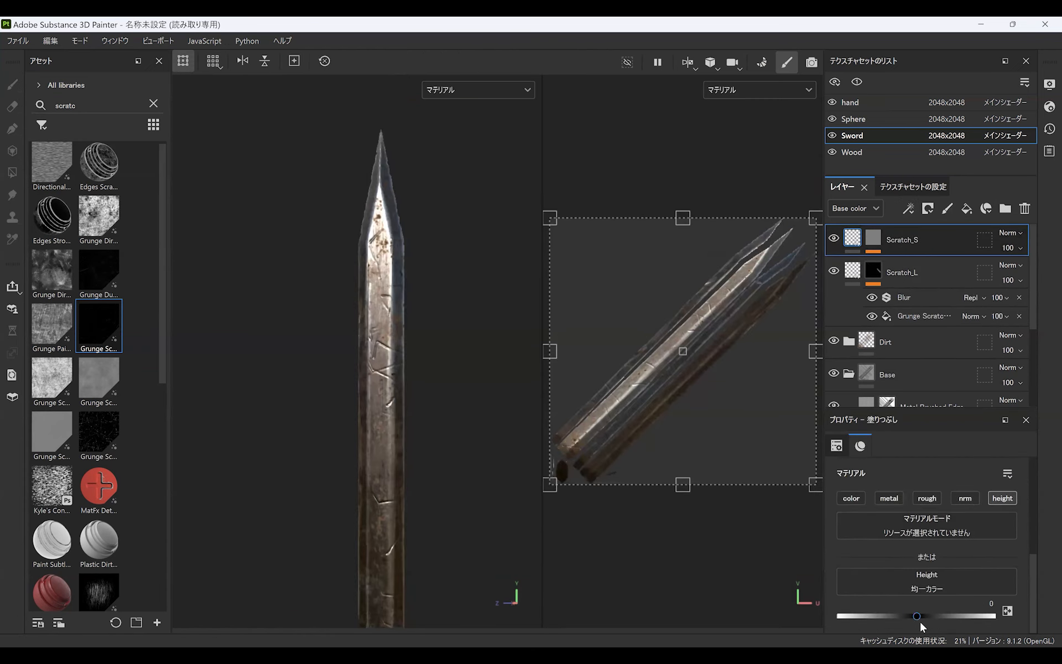
pyautogui.moveTo(853, 615); pyautogui.dragTo(854, 615)
pyautogui.click(872, 239)
pyautogui.click(911, 263)
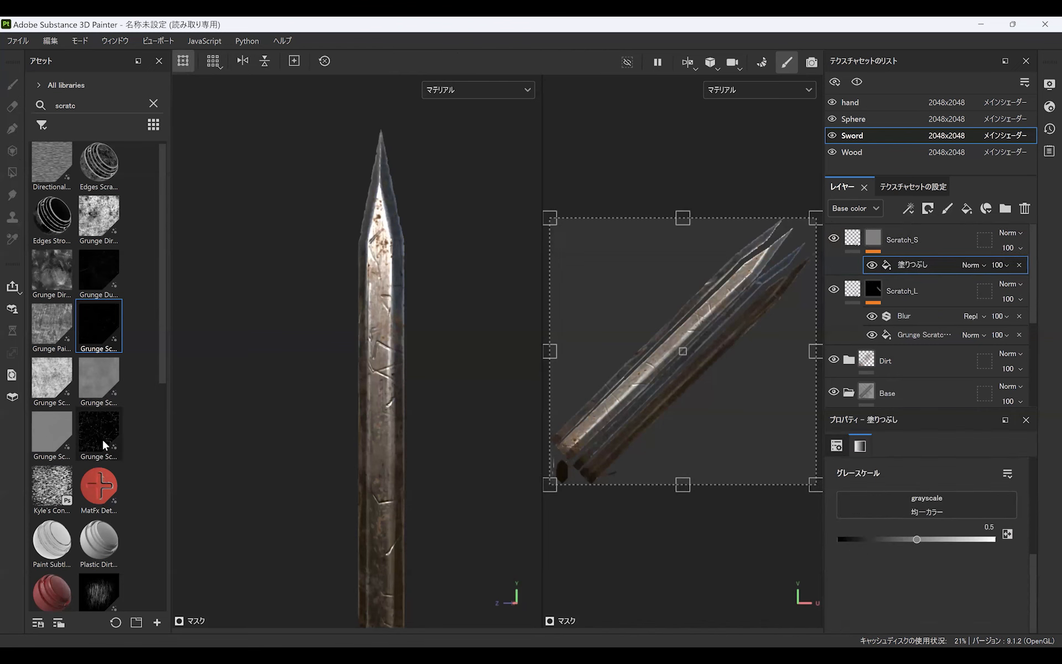
pyautogui.moveTo(99, 442); pyautogui.dragTo(925, 505)
# Step: Set the scratch tiling of the Scratch_S mask texture to 5 and check the scratches along the blade
pyautogui.moveTo(1031, 523); pyautogui.dragTo(1023, 548)
pyautogui.moveTo(877, 528); pyautogui.dragTo(979, 533)
pyautogui.keyDown('alt'); pyautogui.moveTo(448, 445); pyautogui.dragTo(465, 346, button='middle'); pyautogui.keyUp('alt')
pyautogui.keyDown('alt'); pyautogui.moveTo(420, 464); pyautogui.dragTo(393, 470); pyautogui.keyUp('alt')
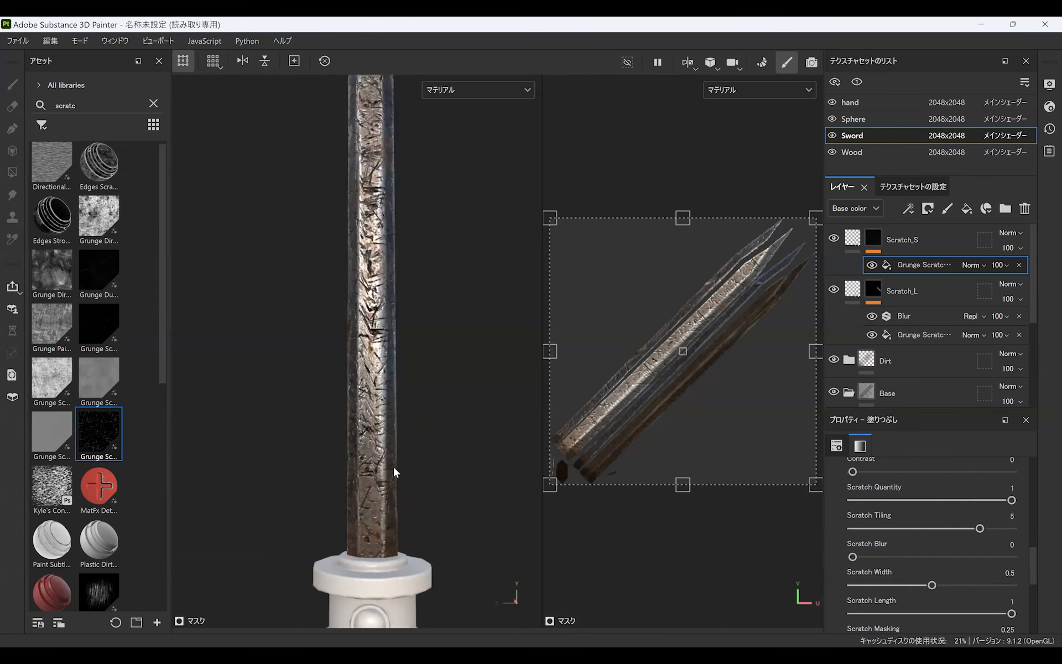
# Step: Soften the small scratches by setting the Scratch_S layer's height to about -0.1754
pyautogui.scroll(2, 393, 469)
pyautogui.click(852, 239)
pyautogui.moveTo(854, 616); pyautogui.dragTo(898, 616)
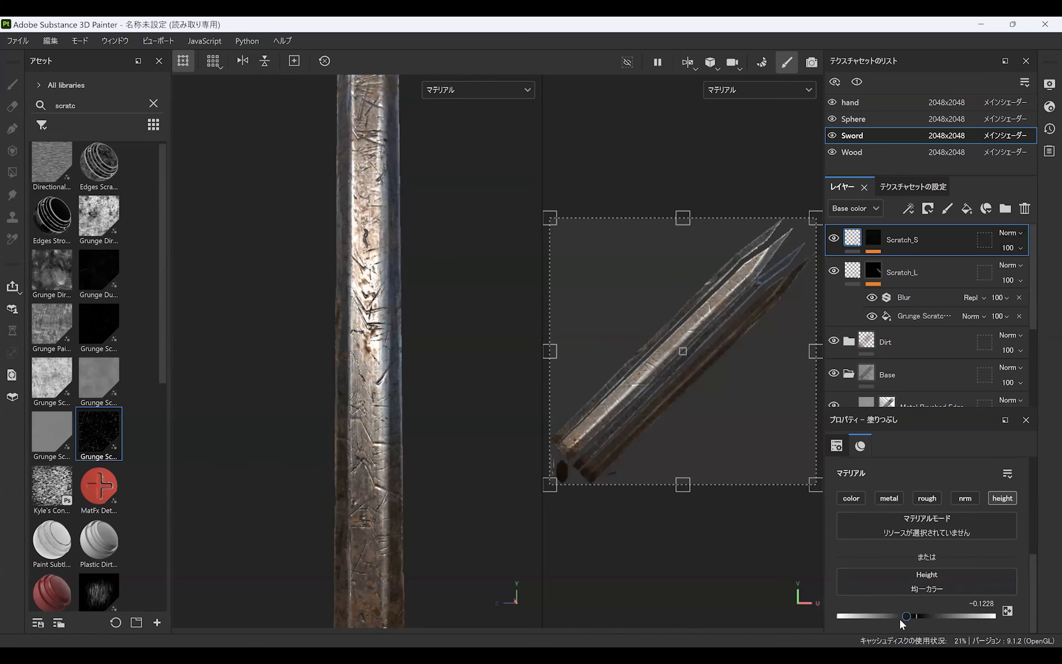
pyautogui.scroll(-4, 407, 387)
pyautogui.keyDown('alt'); pyautogui.moveTo(401, 414); pyautogui.dragTo(434, 403); pyautogui.keyUp('alt')
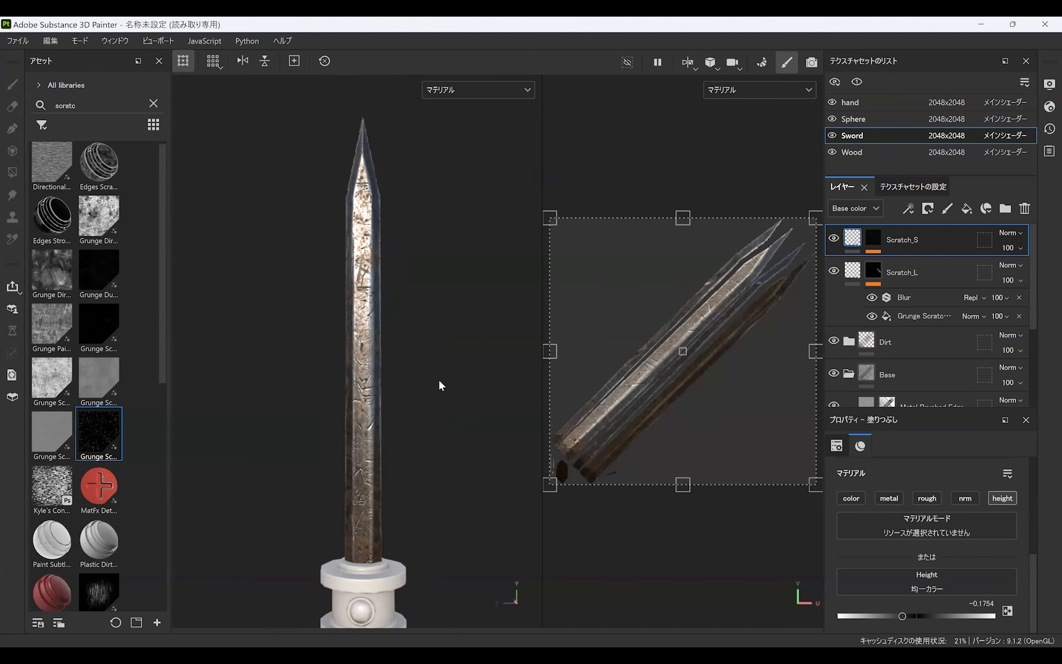
# Step: Add a fill layer on top with a black mask filled with the Sword thickness map from the project's assets
pyautogui.click(153, 105)
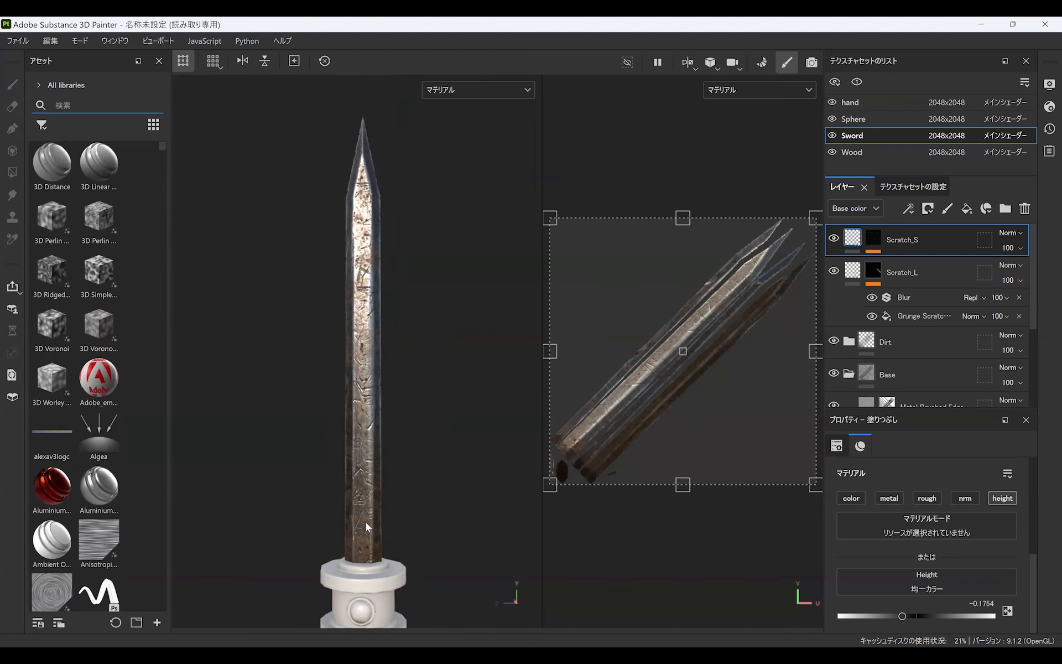
pyautogui.click(38, 84)
pyautogui.click(55, 115)
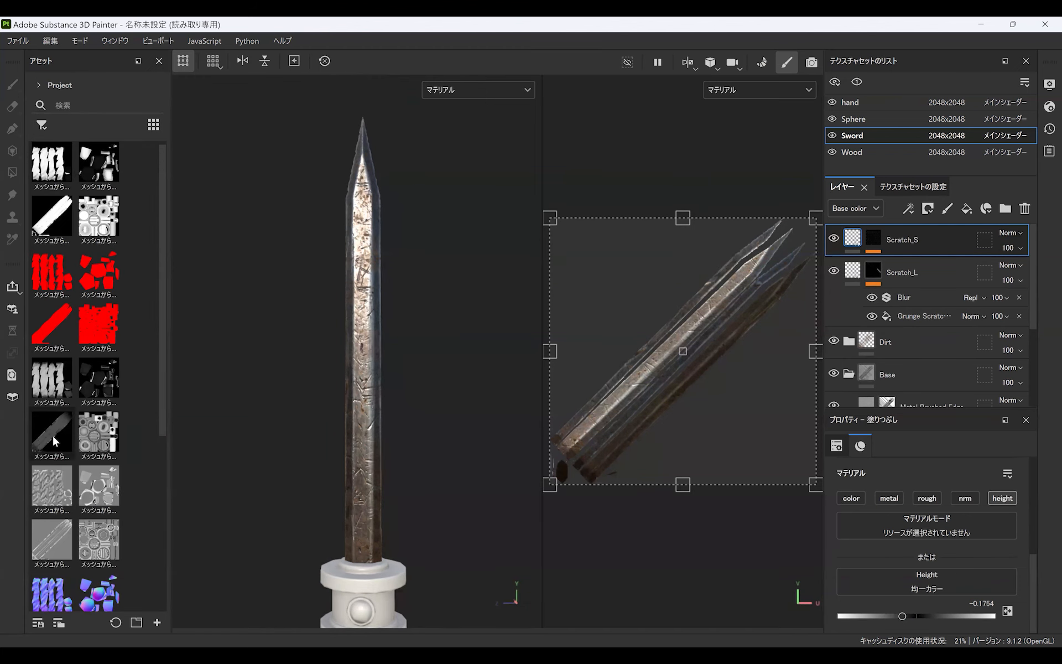
pyautogui.moveTo(54, 438)
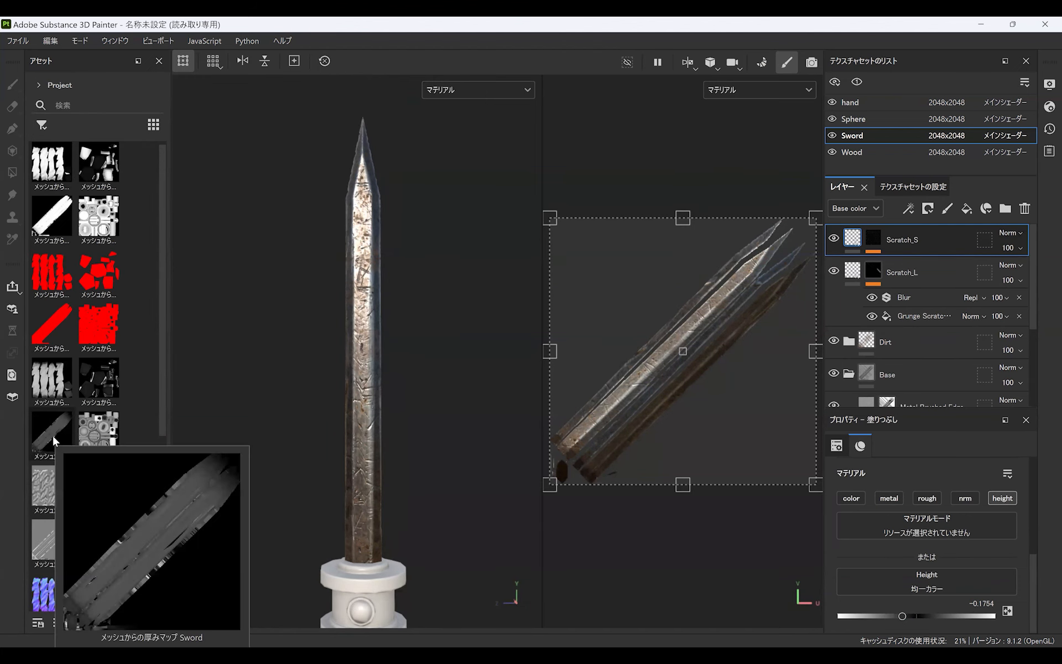
pyautogui.click(966, 208)
pyautogui.click(928, 208)
pyautogui.click(953, 246)
pyautogui.click(909, 208)
pyautogui.click(941, 260)
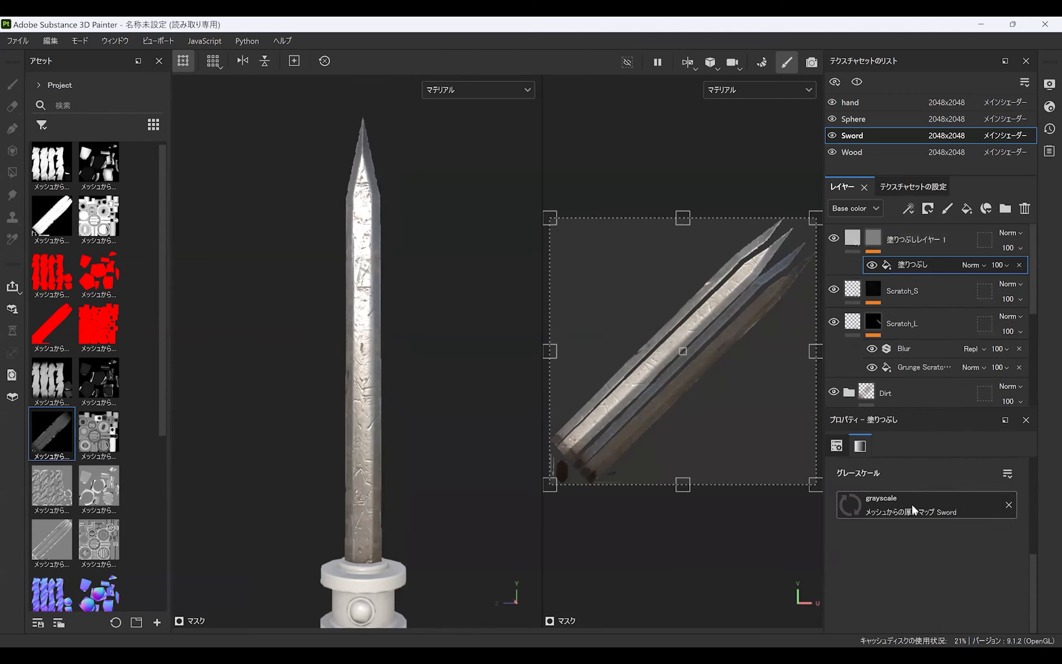
# Step: Set the base color of the new fill layer to dark red, 3F0202
pyautogui.click(855, 251)
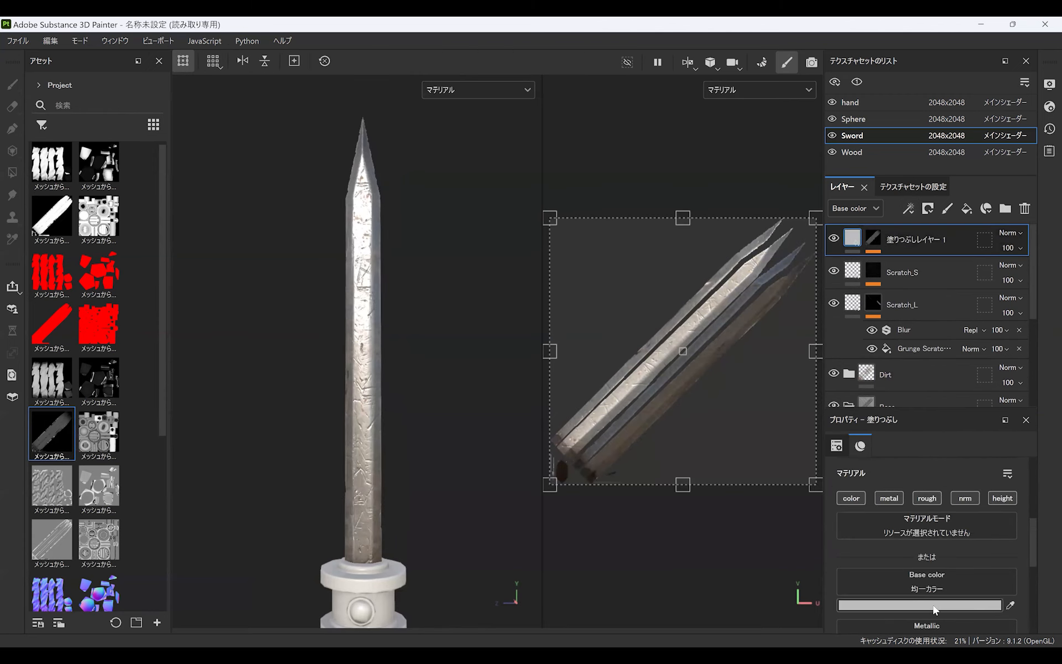
pyautogui.click(903, 605)
pyautogui.moveTo(806, 460); pyautogui.dragTo(951, 531)
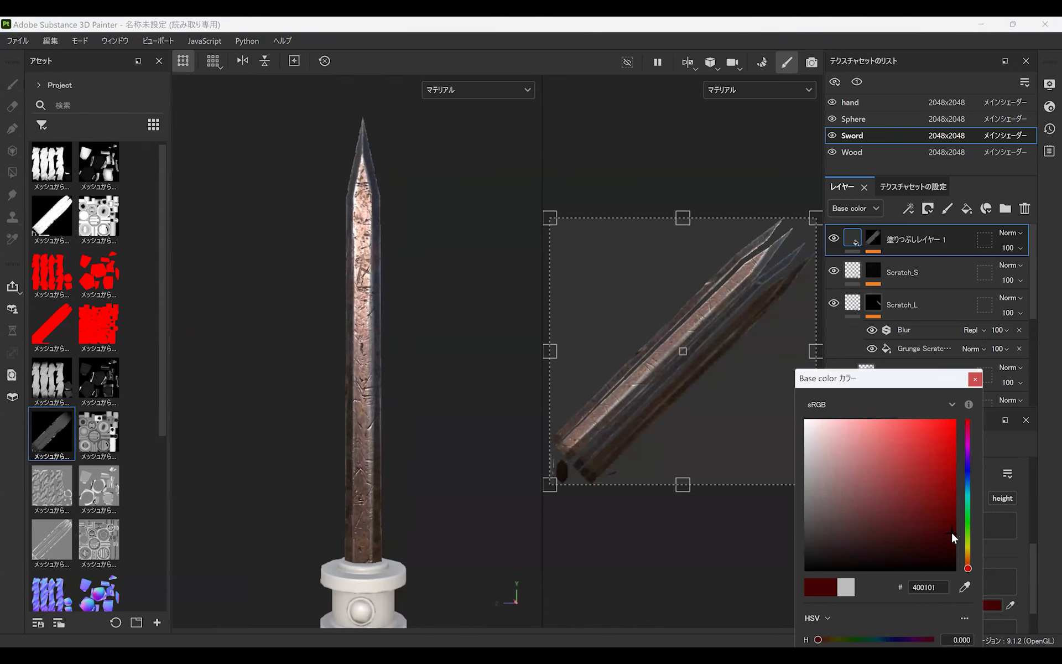
pyautogui.click(975, 379)
# Step: Add a levels adjustment to the dark red layer's mask and narrow its black and white input range for strong contrast
pyautogui.click(877, 243)
pyautogui.click(909, 209)
pyautogui.click(929, 277)
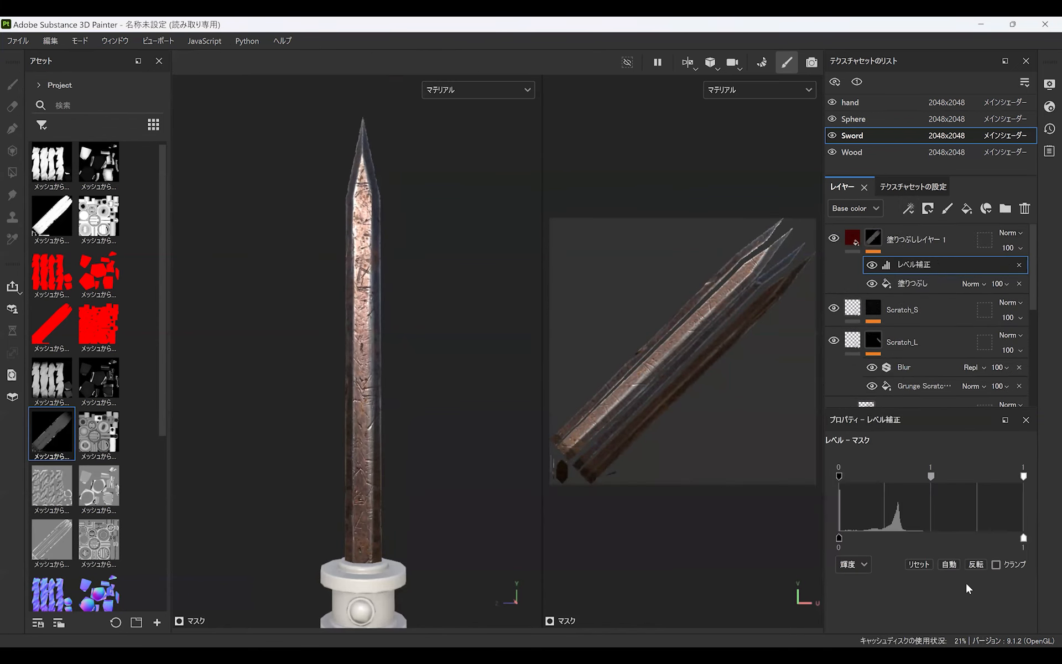
pyautogui.moveTo(1010, 477); pyautogui.dragTo(940, 483)
pyautogui.moveTo(840, 476); pyautogui.dragTo(884, 477)
# Step: Add an Invert filter on top of the levels adjustment in the dark red layer's mask
pyautogui.click(908, 209)
pyautogui.click(951, 310)
pyautogui.click(1001, 485)
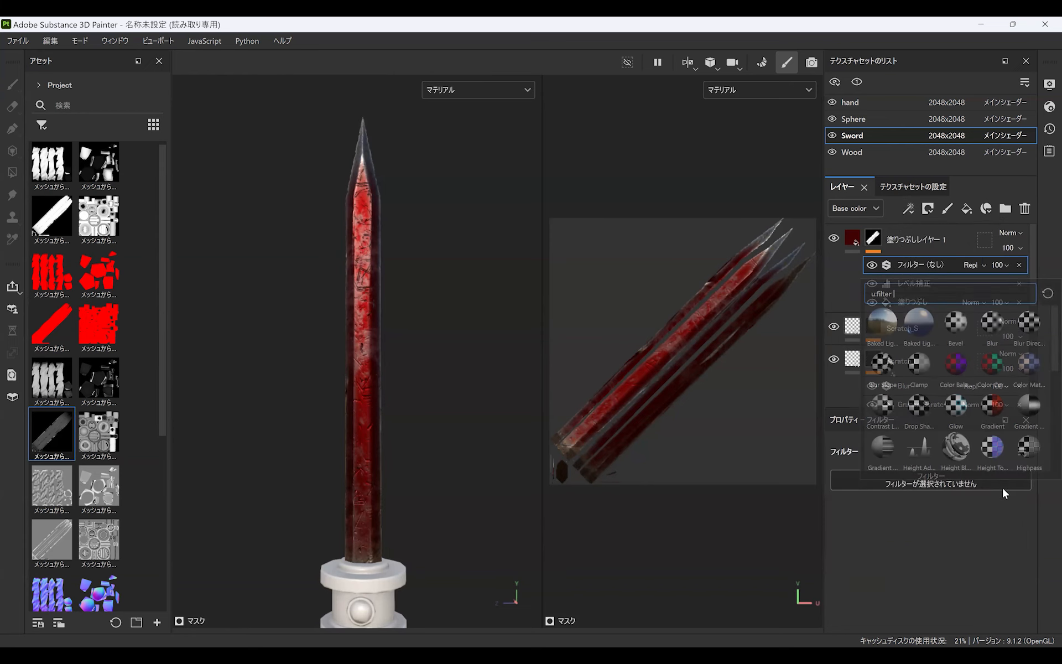
pyautogui.scroll(-2, 1029, 427)
pyautogui.click(992, 416)
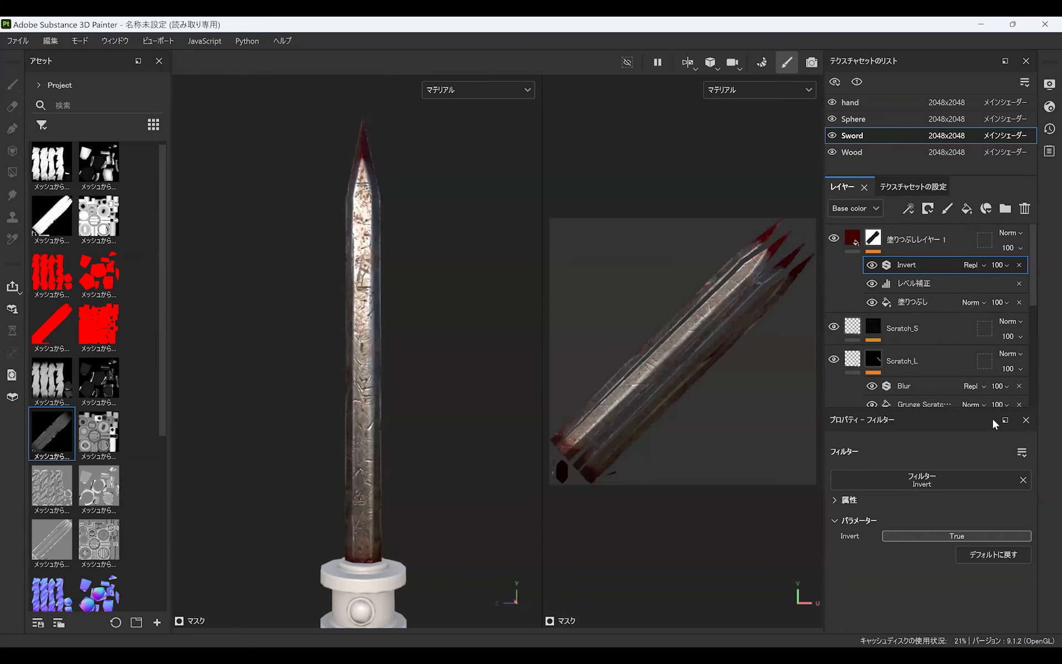
# Step: Refine the mask's input levels to 0.154 for black and 0.296 for white, and set the red layer's blending mode to Overlay
pyautogui.keyDown('alt'); pyautogui.moveTo(380, 533); pyautogui.dragTo(403, 502, button='middle'); pyautogui.keyUp('alt')
pyautogui.keyDown('alt'); pyautogui.moveTo(402, 503); pyautogui.dragTo(391, 557); pyautogui.keyUp('alt')
pyautogui.scroll(1, 400, 508)
pyautogui.keyDown('alt'); pyautogui.moveTo(370, 221); pyautogui.dragTo(353, 332, button='middle'); pyautogui.keyUp('alt')
pyautogui.scroll(-1, 353, 332)
pyautogui.click(916, 283)
pyautogui.moveTo(898, 476)
pyautogui.mouseDown()
pyautogui.moveTo(916, 479)
pyautogui.moveTo(867, 477)
pyautogui.moveTo(891, 478)
pyautogui.mouseUp()
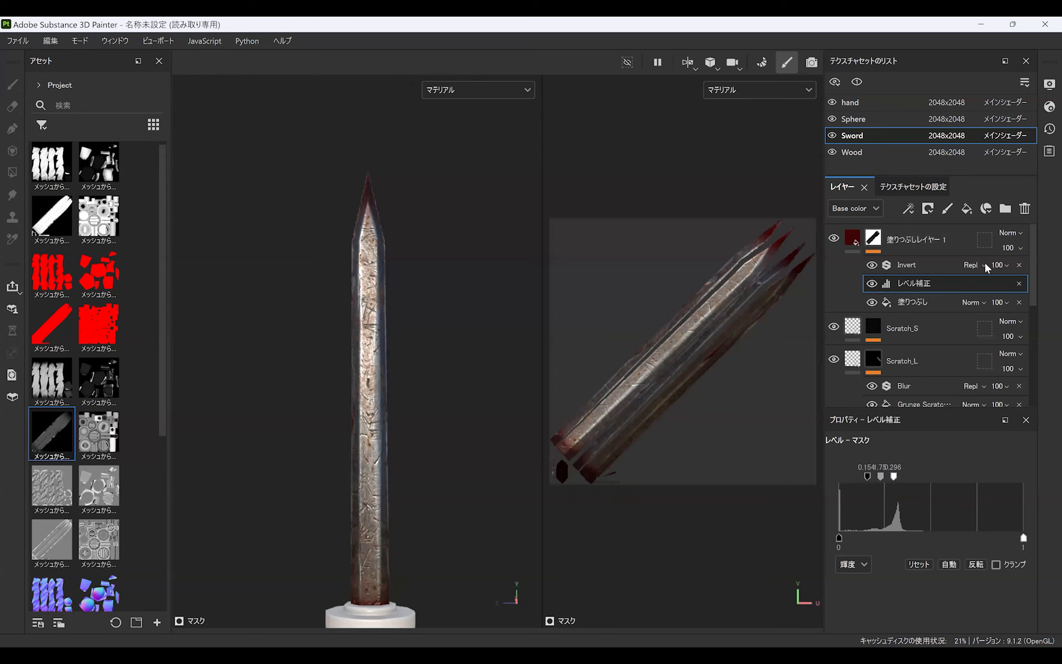
pyautogui.click(1008, 233)
pyautogui.click(990, 244)
# Step: Examine the overlaid red tint at the blade's base, along its faces and at its tip
pyautogui.keyDown('alt'); pyautogui.moveTo(381, 498); pyautogui.dragTo(389, 538); pyautogui.keyUp('alt')
pyautogui.keyDown('alt'); pyautogui.moveTo(385, 442); pyautogui.dragTo(355, 553, button='middle'); pyautogui.keyUp('alt')
pyautogui.keyDown('alt'); pyautogui.moveTo(356, 552); pyautogui.dragTo(380, 568); pyautogui.keyUp('alt')
pyautogui.scroll(3, 363, 555)
pyautogui.keyDown('alt'); pyautogui.moveTo(363, 555); pyautogui.dragTo(363, 490, button='middle'); pyautogui.keyUp('alt')
pyautogui.keyDown('alt'); pyautogui.moveTo(363, 491); pyautogui.dragTo(400, 315); pyautogui.keyUp('alt')
pyautogui.keyDown('alt'); pyautogui.moveTo(401, 316); pyautogui.dragTo(401, 83, button='middle'); pyautogui.keyUp('alt')
pyautogui.keyDown('alt'); pyautogui.moveTo(387, 332); pyautogui.dragTo(270, 417, button='right'); pyautogui.keyUp('alt')
pyautogui.keyDown('alt'); pyautogui.moveTo(403, 248); pyautogui.dragTo(398, 365, button='middle'); pyautogui.keyUp('alt')
pyautogui.keyDown('alt'); pyautogui.moveTo(420, 354); pyautogui.dragTo(351, 394, button='right'); pyautogui.keyUp('alt')
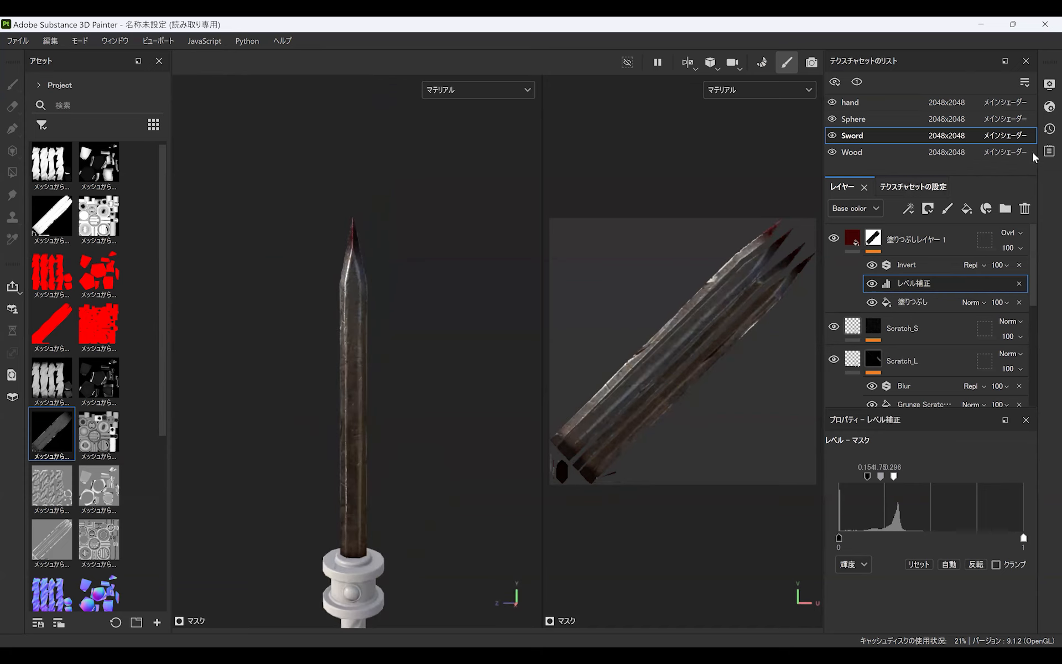
# Step: Switch the environment map to the second Bonifacio map and rotate the lighting around the sword
pyautogui.click(1049, 84)
pyautogui.click(917, 207)
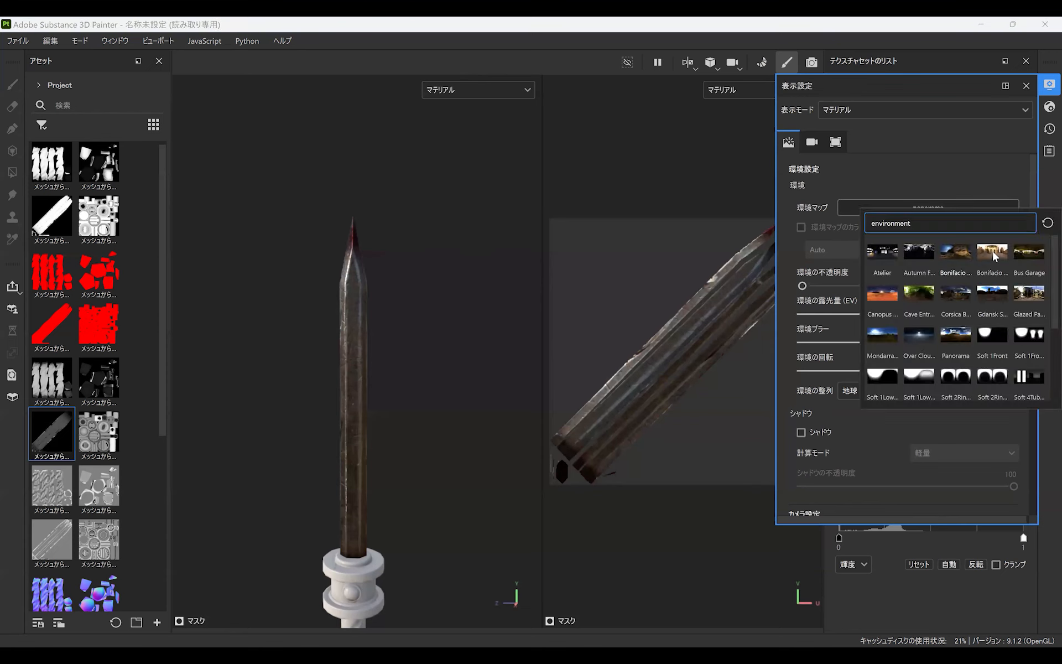
pyautogui.click(992, 254)
pyautogui.keyDown('alt'); pyautogui.moveTo(422, 366); pyautogui.dragTo(410, 393); pyautogui.keyUp('alt')
pyautogui.keyDown('shift'); pyautogui.moveTo(362, 397); pyautogui.dragTo(380, 413, button='right'); pyautogui.keyUp('shift')
pyautogui.keyDown('alt'); pyautogui.moveTo(415, 420); pyautogui.dragTo(381, 470); pyautogui.keyUp('alt')
pyautogui.click(1049, 85)
# Step: Shift the base color hue of the top fill layer to a dark brown
pyautogui.click(849, 239)
pyautogui.click(932, 604)
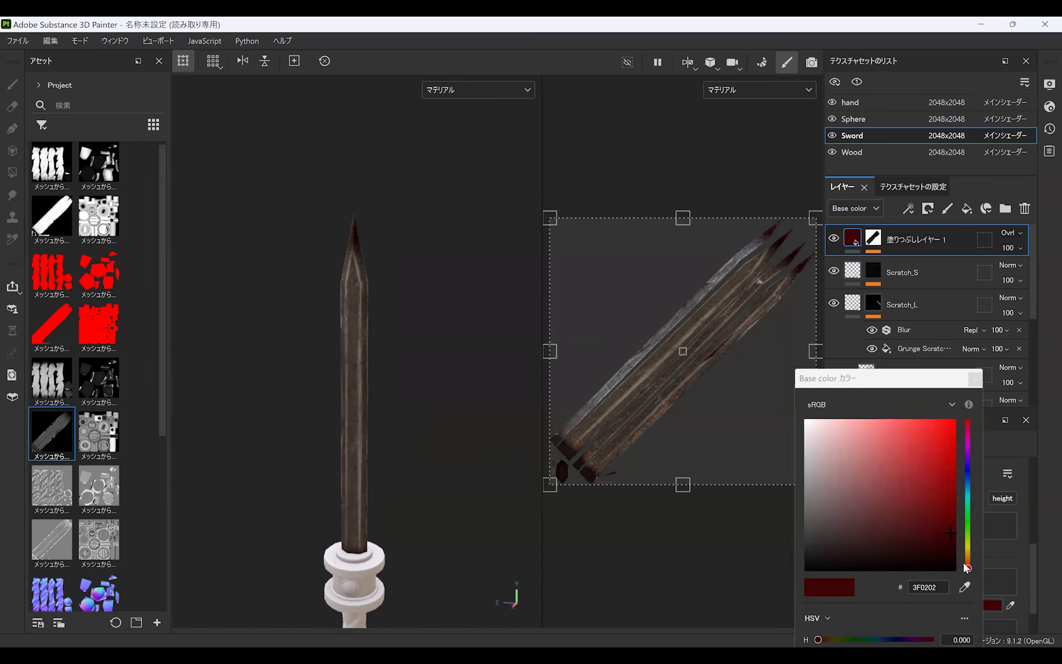
pyautogui.moveTo(968, 564); pyautogui.dragTo(970, 559)
pyautogui.click(974, 381)
pyautogui.scroll(10, 393, 396)
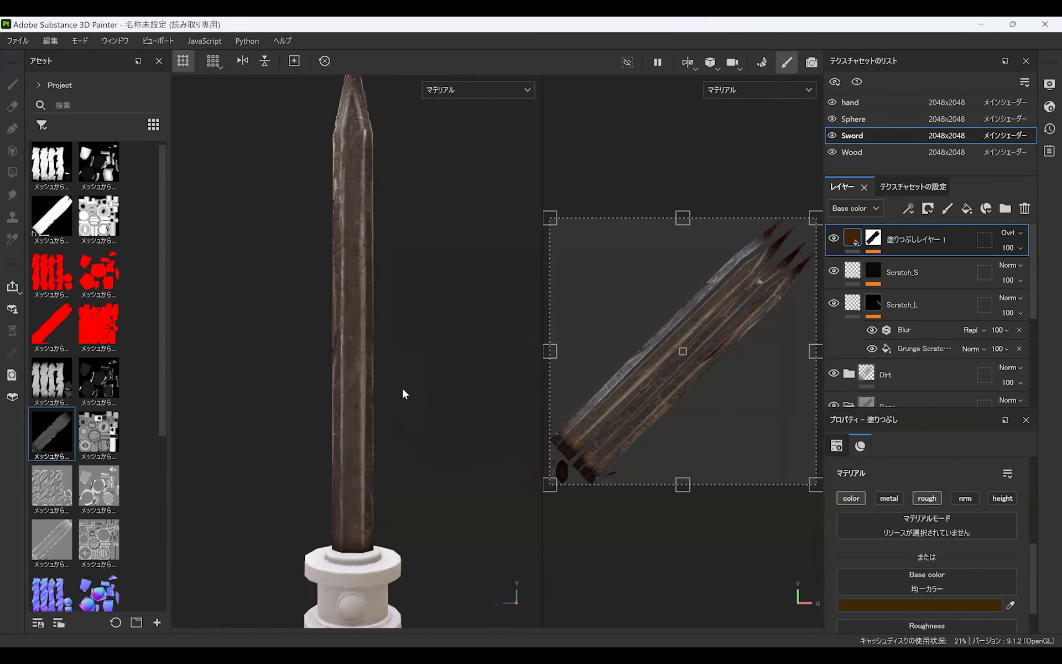
# Step: Rename the top fill layer as Up_down_red
pyautogui.scroll(-5, 391, 391)
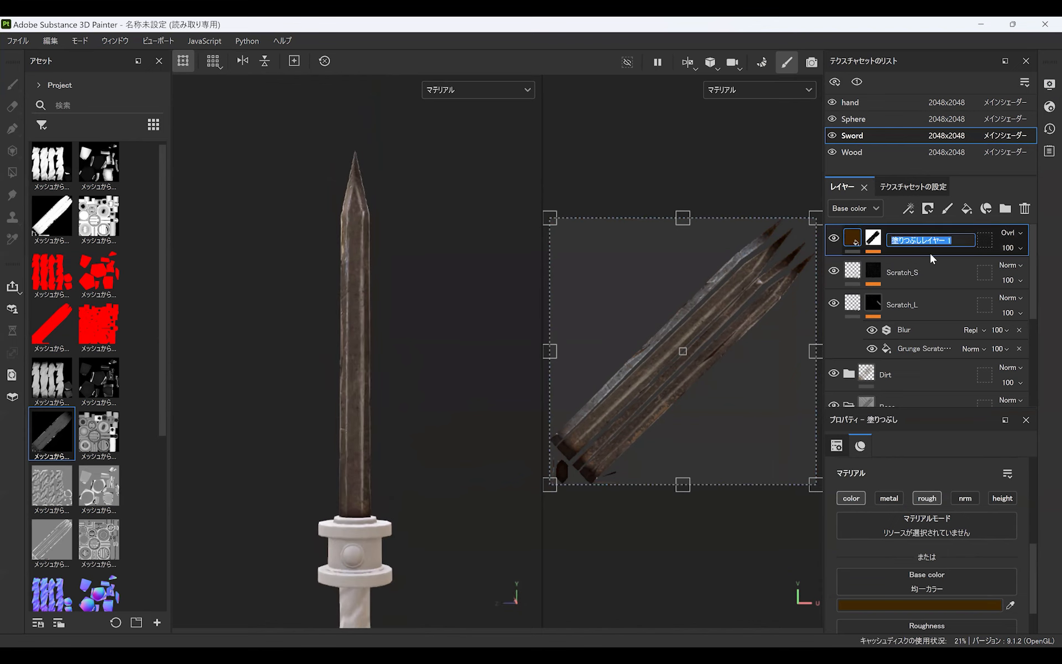
pyautogui.write('Up_down_red')
pyautogui.press('Return')
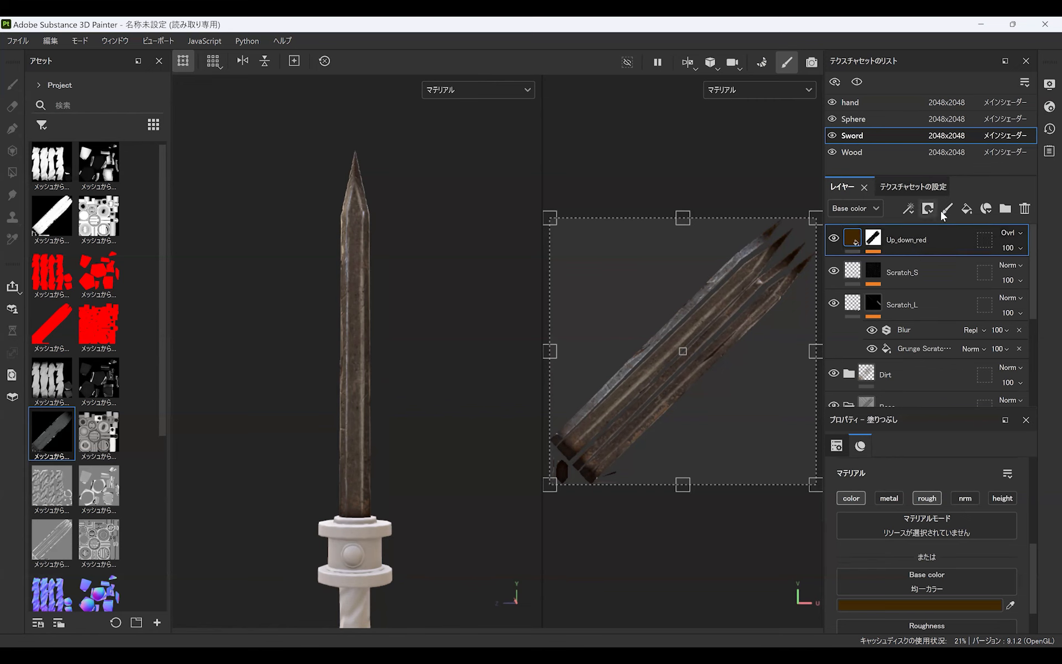
# Step: Add a fill layer named Sand_01 on top and give it a black mask containing a fill effect
pyautogui.click(966, 208)
pyautogui.doubleClick(909, 239)
pyautogui.write('Sand_01')
pyautogui.press('Return')
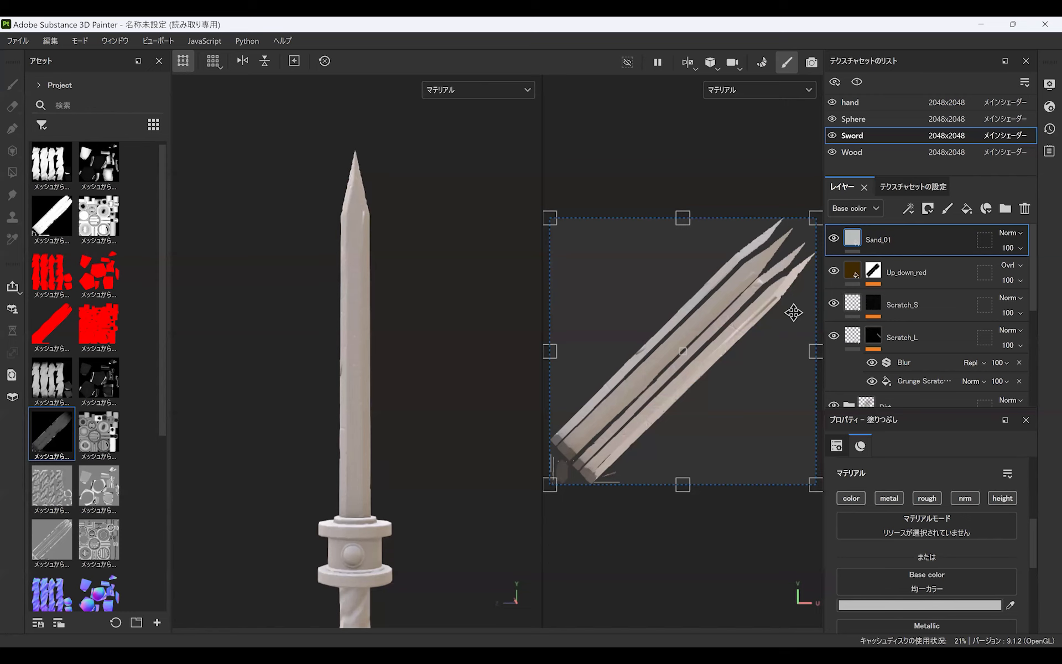
pyautogui.click(927, 208)
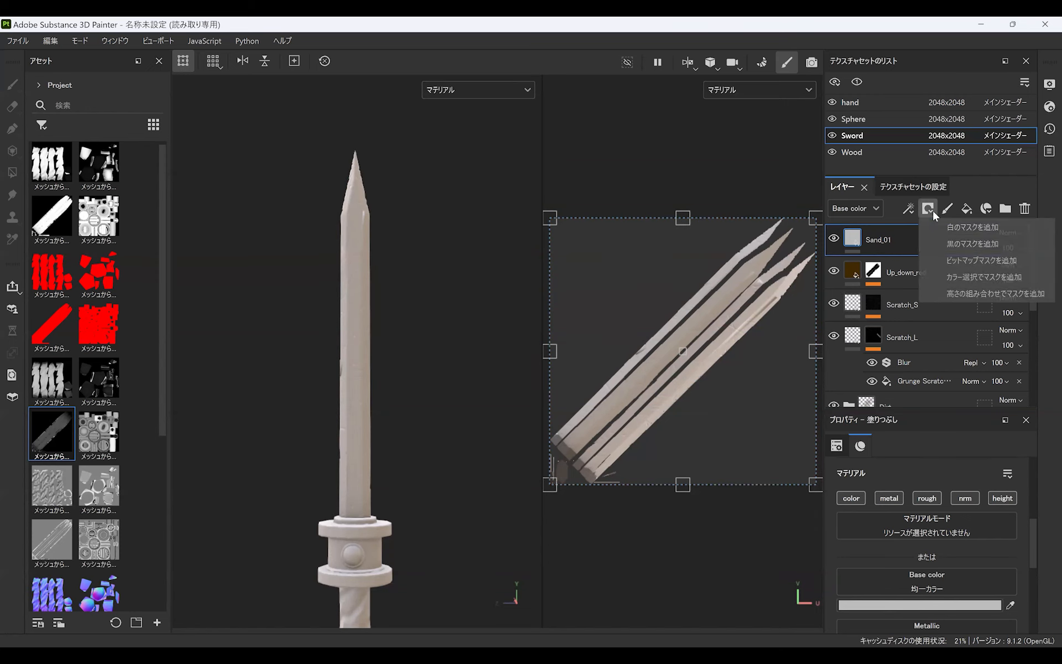
pyautogui.click(947, 246)
pyautogui.click(908, 208)
pyautogui.click(931, 262)
# Step: Search all asset libraries for dirt and assign the Dirt 4 texture to the fill in Sand_01's mask
pyautogui.click(72, 111)
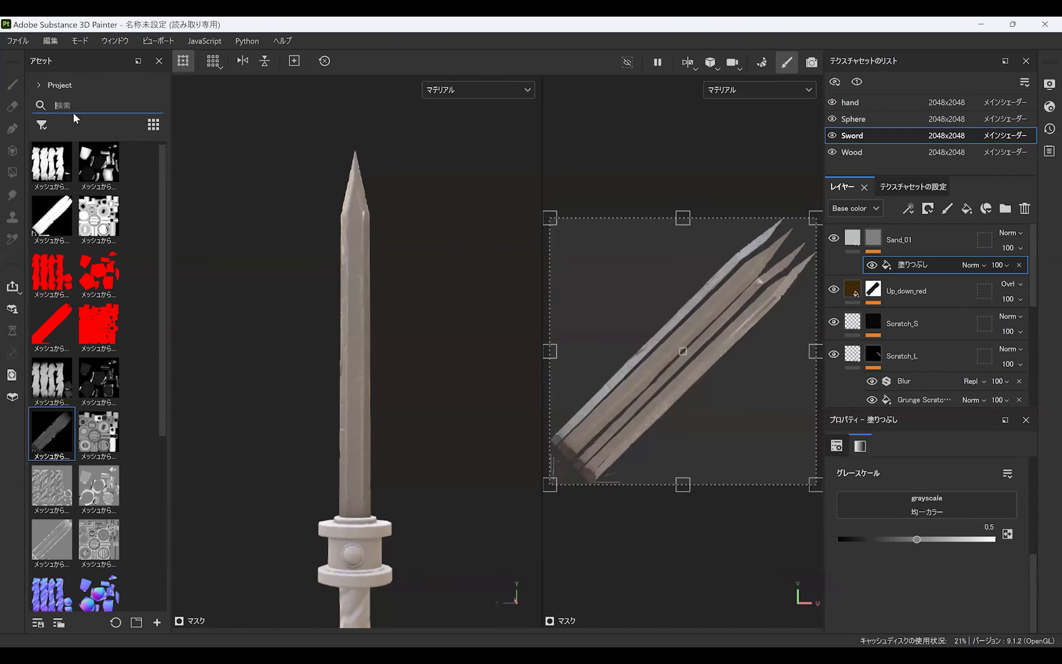
pyautogui.click(61, 86)
pyautogui.click(53, 101)
pyautogui.moveTo(164, 182); pyautogui.dragTo(164, 383)
pyautogui.moveTo(55, 428)
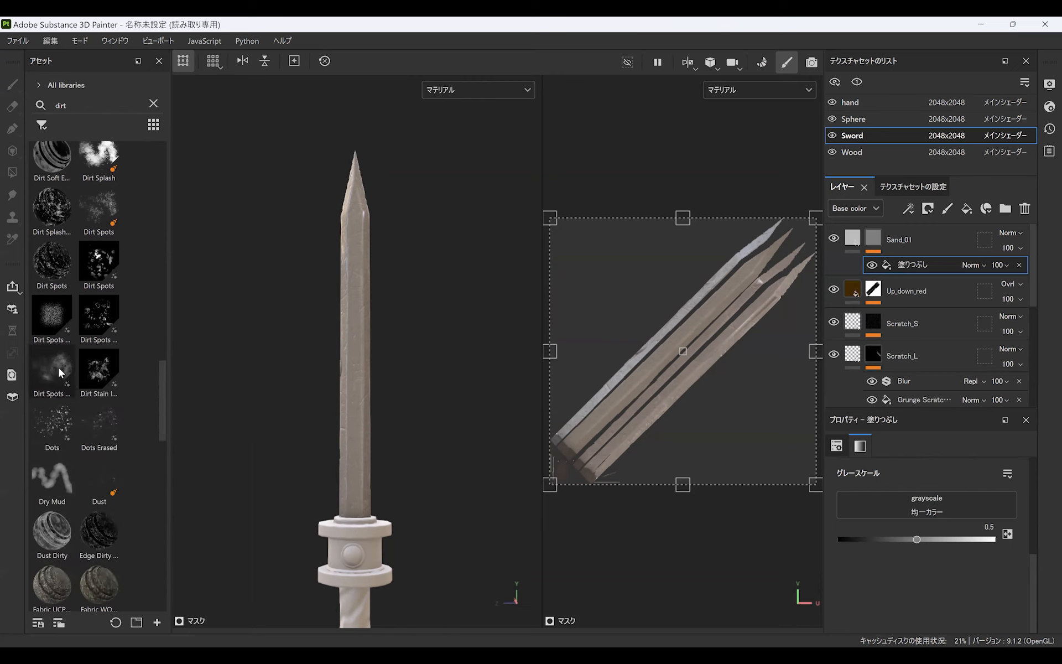
pyautogui.moveTo(163, 380); pyautogui.dragTo(160, 283)
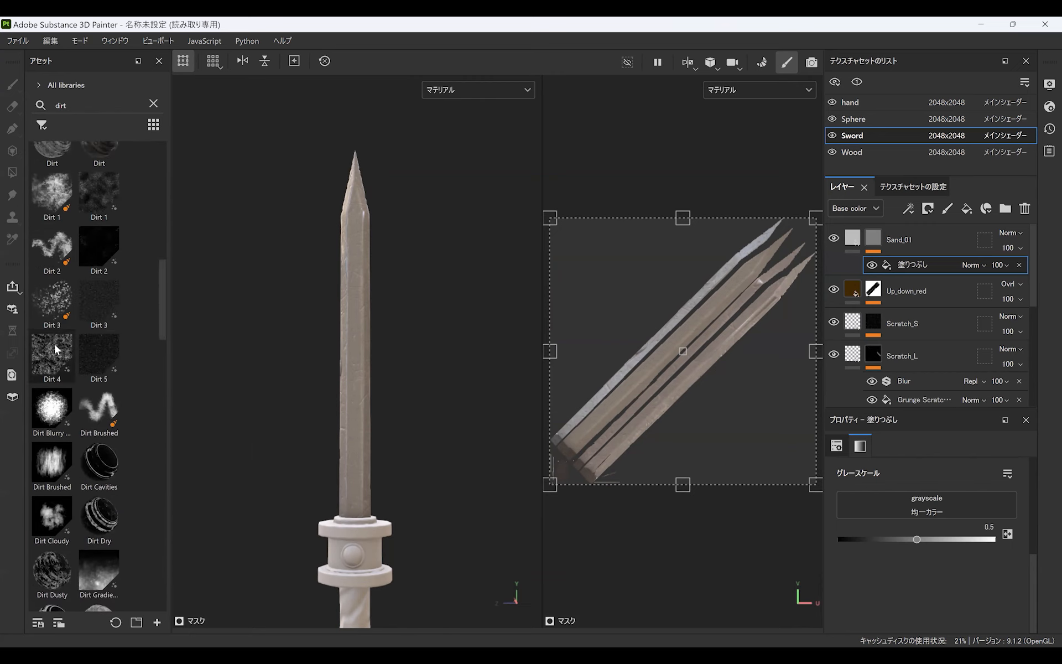
pyautogui.moveTo(54, 342); pyautogui.dragTo(887, 500)
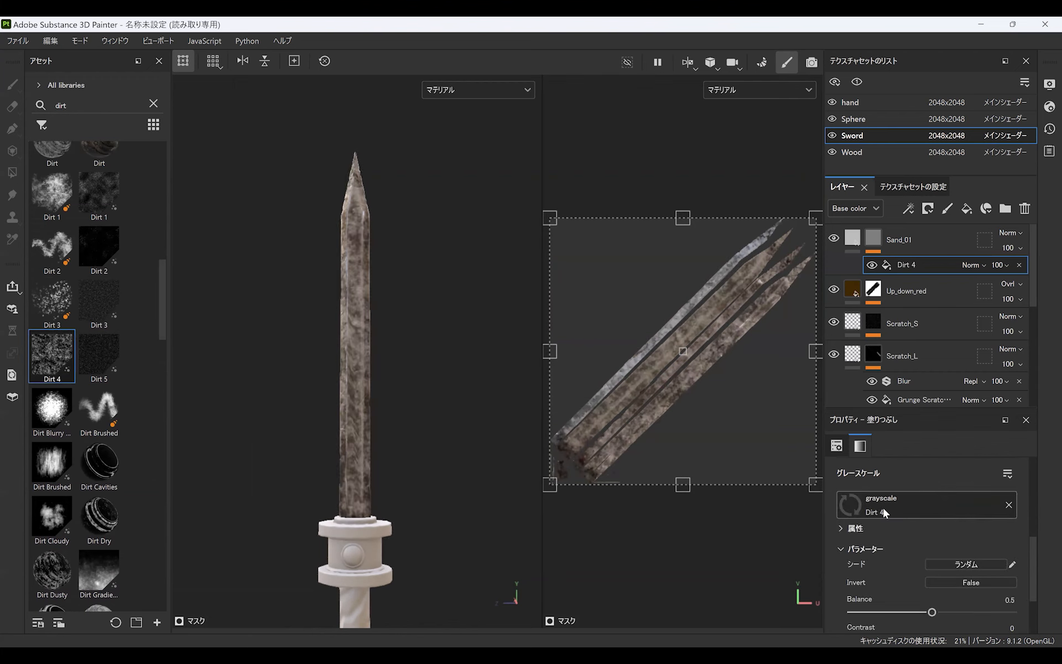
# Step: Limit the Sand_01 fill layer to the color and roughness channels
pyautogui.click(854, 239)
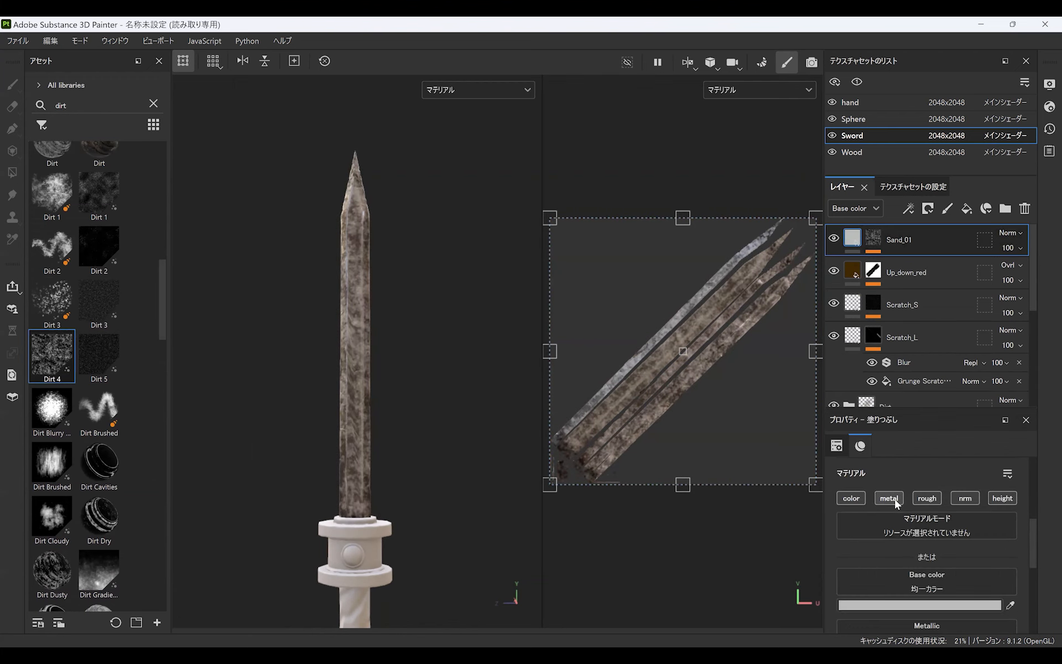
pyautogui.keyDown('alt'); pyautogui.click(894, 499); pyautogui.keyUp('alt')
pyautogui.keyDown('alt'); pyautogui.click(854, 496); pyautogui.keyUp('alt')
pyautogui.click(927, 499)
# Step: Set the base color of the Sand_01 layer to a pale sandy beige
pyautogui.click(923, 605)
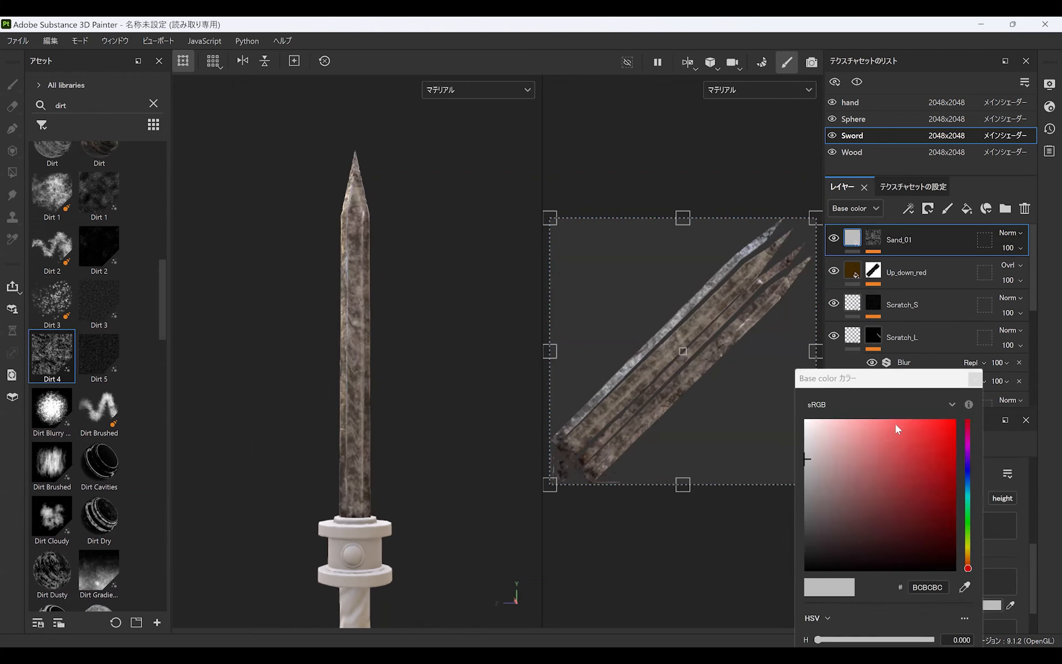
pyautogui.moveTo(966, 552); pyautogui.dragTo(968, 558)
pyautogui.moveTo(849, 454); pyautogui.dragTo(856, 446)
pyautogui.click(976, 382)
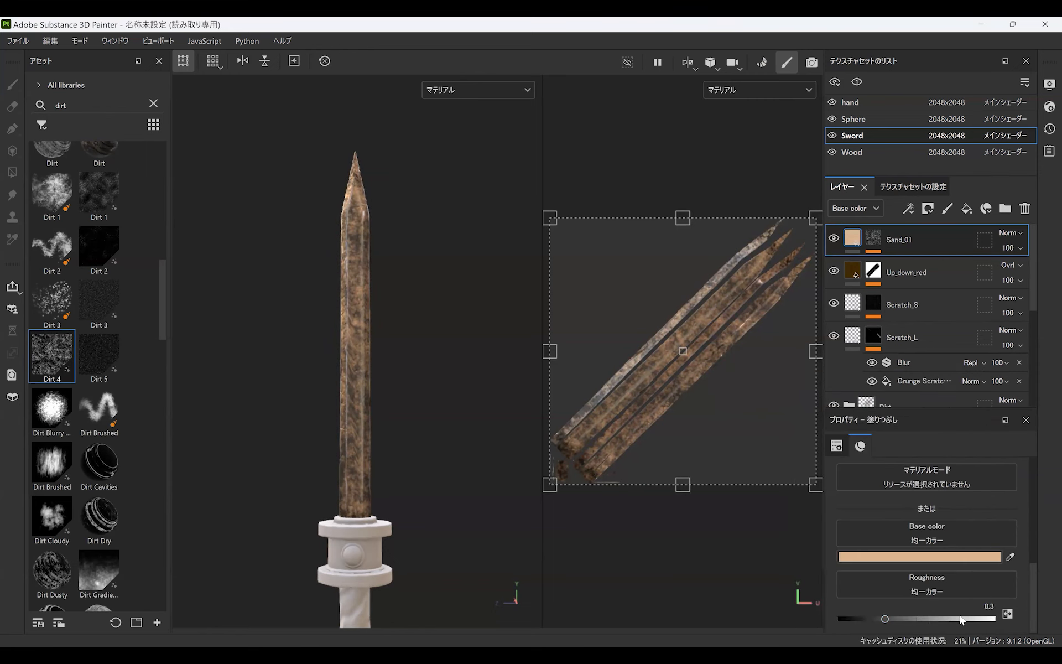
pyautogui.click(958, 561)
pyautogui.click(836, 441)
pyautogui.click(972, 381)
# Step: Set the noise scale of the Dirt 4 fill in Sand_01's mask to 3
pyautogui.click(876, 242)
pyautogui.click(915, 269)
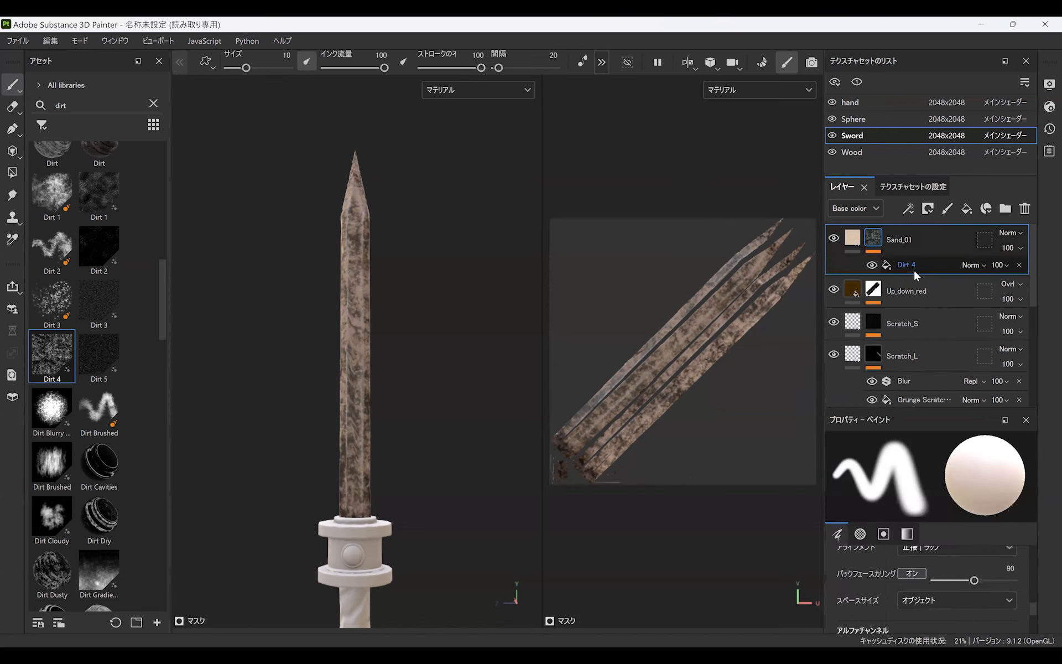
pyautogui.scroll(-2, 1029, 556)
pyautogui.click(889, 591)
pyautogui.scroll(-1, 1028, 562)
pyautogui.moveTo(866, 563); pyautogui.dragTo(962, 563)
# Step: Add a levels adjustment to Sand_01's mask with input values of 0.449, 0.902 and 0.951
pyautogui.click(908, 208)
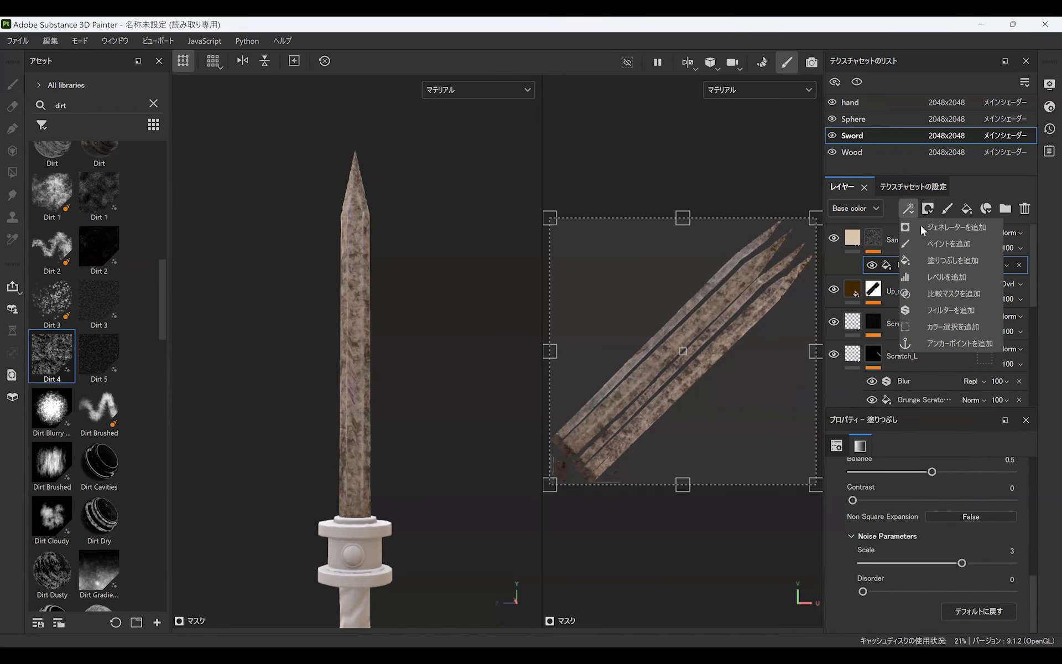
pyautogui.click(940, 278)
pyautogui.moveTo(1024, 477); pyautogui.dragTo(973, 485)
pyautogui.moveTo(838, 480); pyautogui.dragTo(964, 479)
pyautogui.scroll(5, 393, 288)
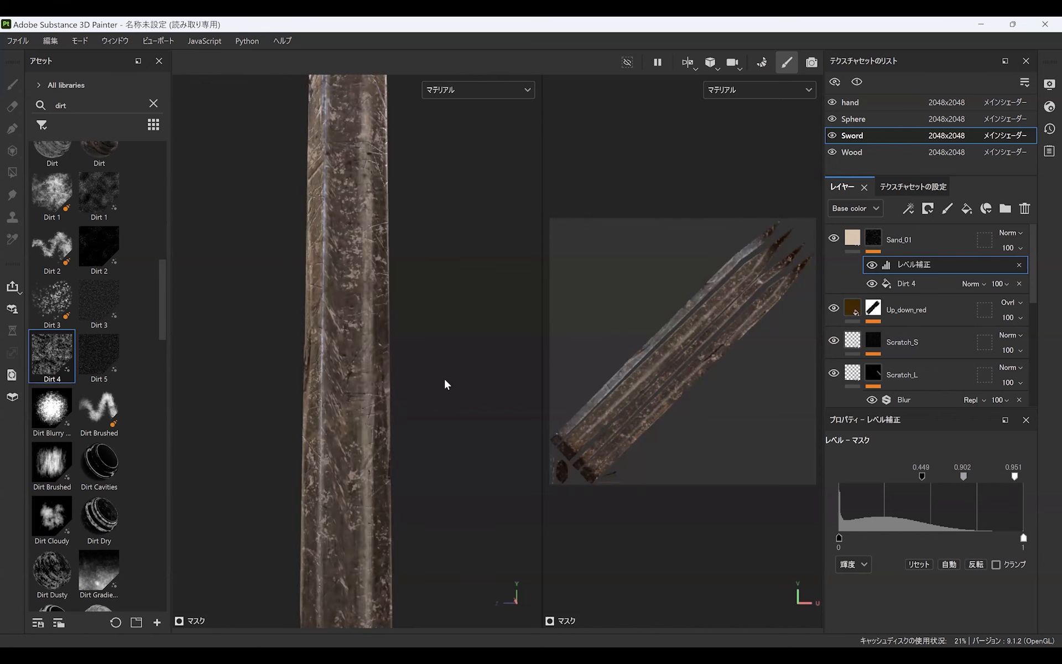
# Step: Switch the Dirt 4 fill in Sand_01's mask to tri-planar projection
pyautogui.click(908, 283)
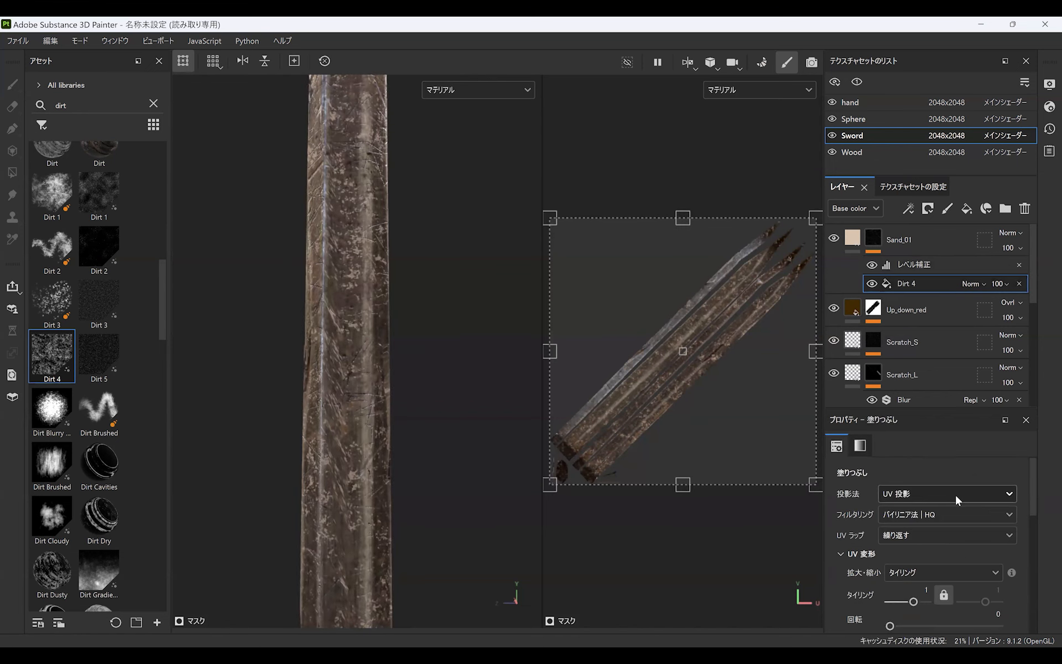
pyautogui.scroll(-5, 437, 408)
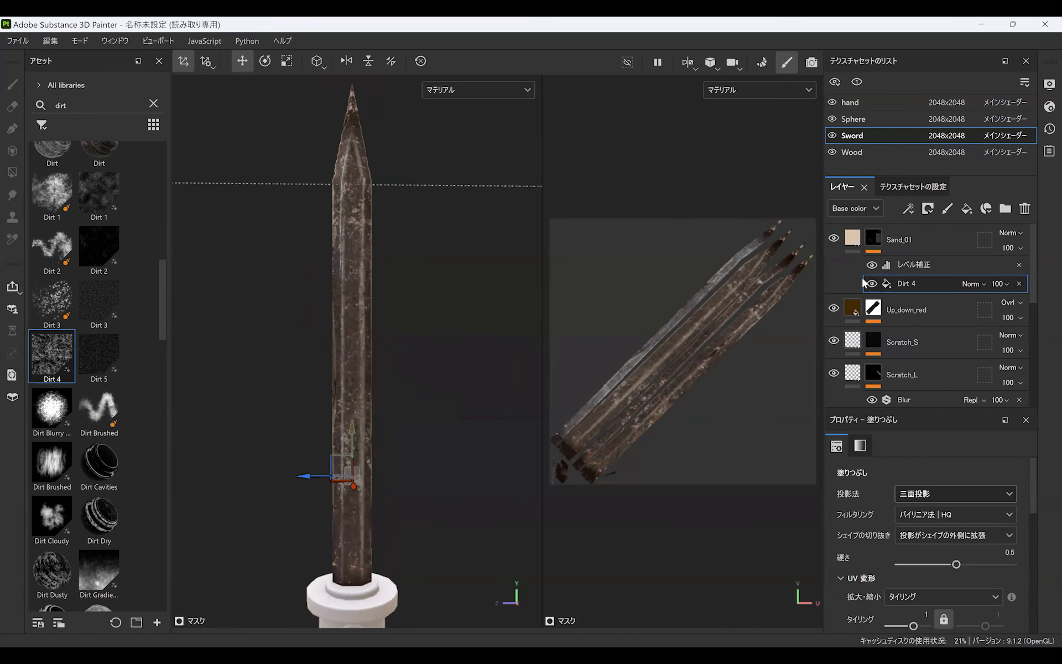
# Step: Lower the black input of Sand_01's mask levels to 0.288 and set the layer's opacity to 36
pyautogui.click(914, 264)
pyautogui.moveTo(922, 475); pyautogui.dragTo(892, 471)
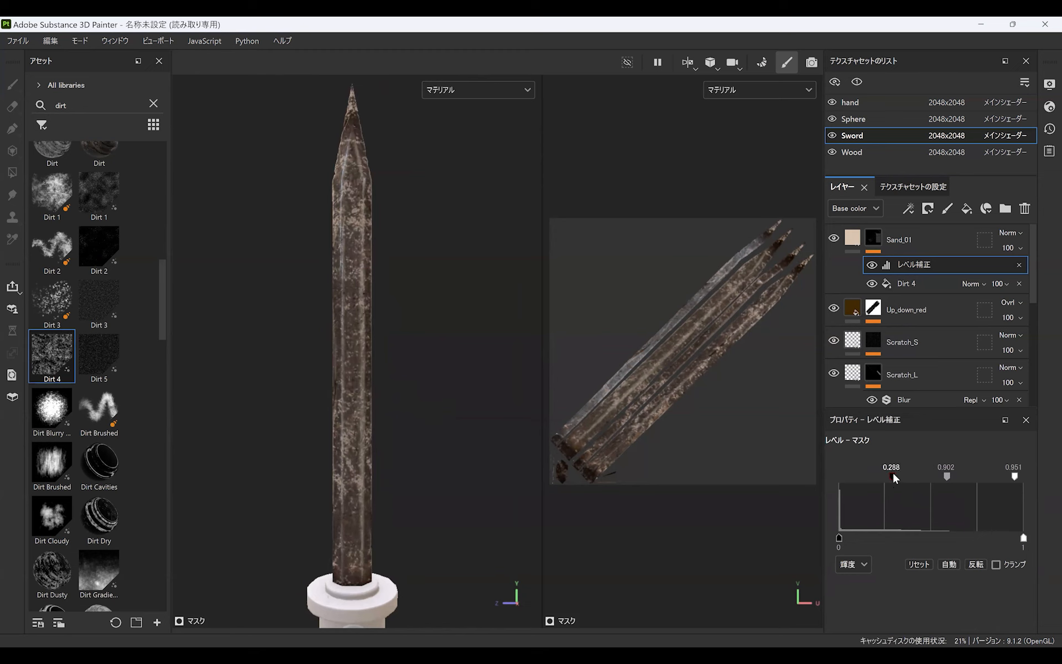
pyautogui.click(1015, 248)
pyautogui.moveTo(1047, 277); pyautogui.dragTo(1020, 281)
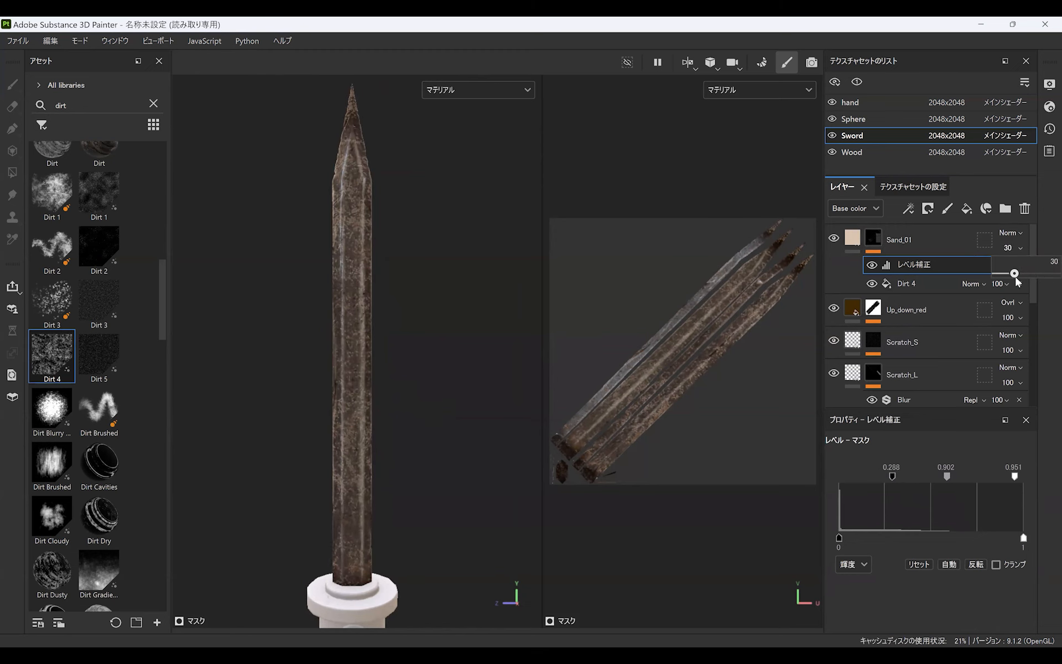
# Step: Add another fill layer named Sand_02 and give it a black mask with a fill effect
pyautogui.click(966, 208)
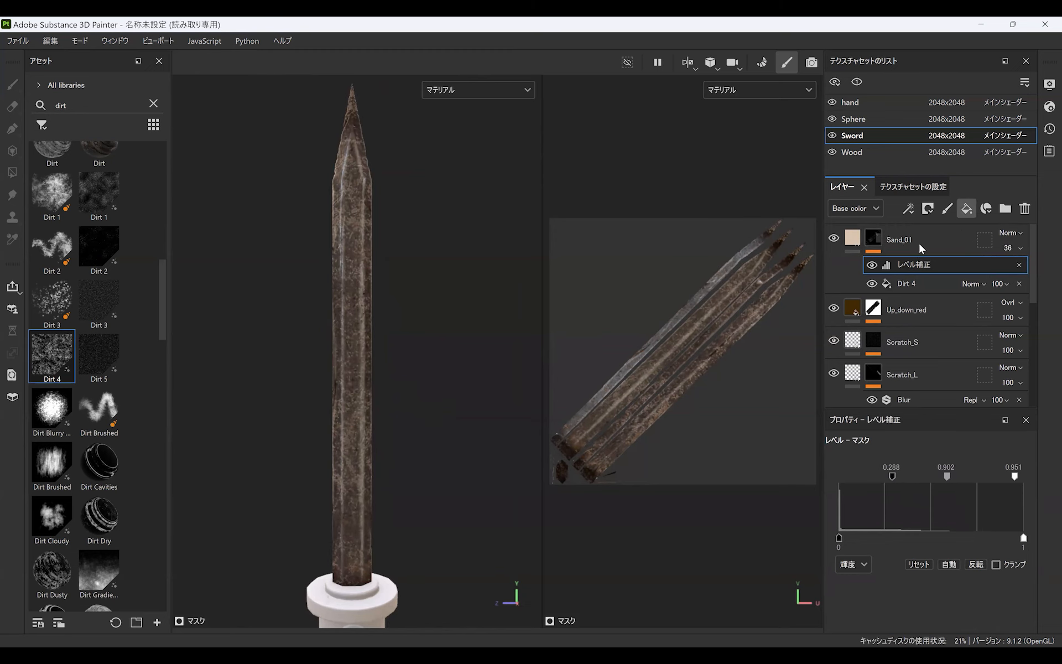
pyautogui.doubleClick(902, 244)
pyautogui.write('Sand_02')
pyautogui.press('Return')
pyautogui.click(928, 208)
pyautogui.click(941, 241)
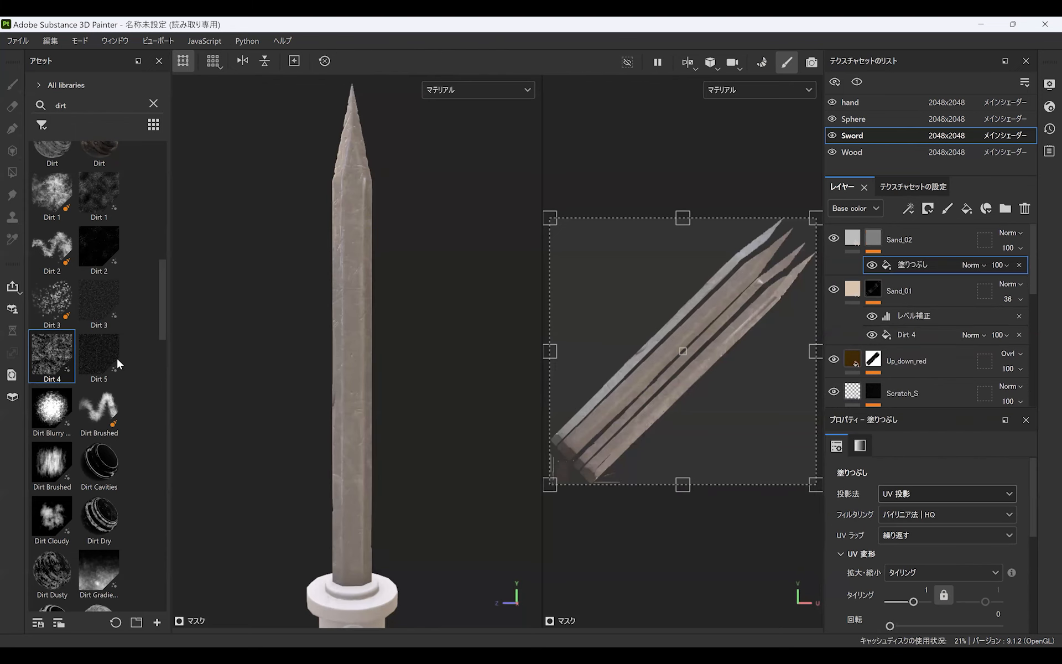
# Step: Assign the Dirt 3 texture to the fill in Sand_02's mask and use tri-planar projection
pyautogui.click(114, 302)
pyautogui.moveTo(114, 297); pyautogui.dragTo(912, 266)
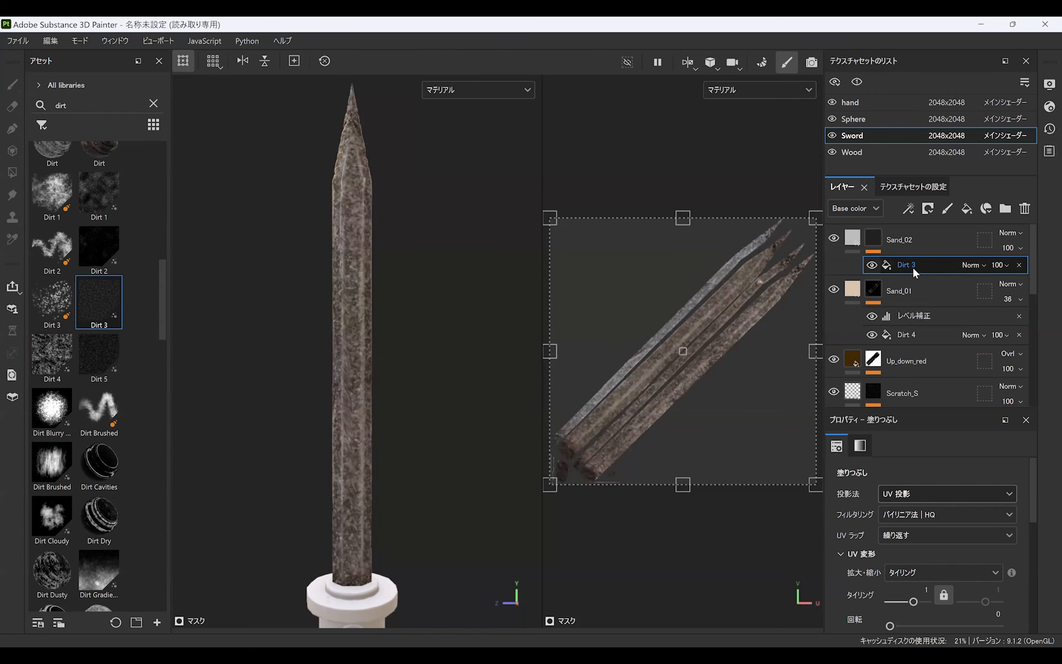
pyautogui.click(910, 493)
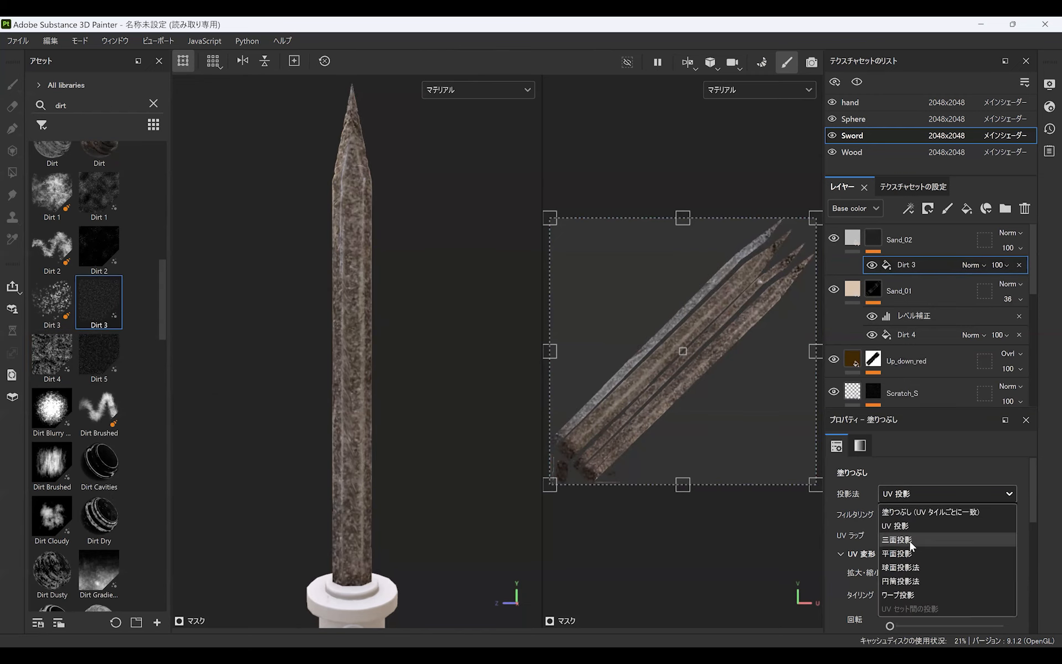
pyautogui.click(909, 540)
# Step: Increase the noise scale of the Dirt 3 fill in Sand_02's mask
pyautogui.moveTo(1030, 519); pyautogui.dragTo(1023, 606)
pyautogui.scroll(-1, 1028, 590)
pyautogui.moveTo(862, 563); pyautogui.dragTo(960, 564)
pyautogui.moveTo(1030, 585); pyautogui.dragTo(1043, 468)
# Step: Add levels to Sand_02's mask with input values 0.154, 0.754 and 0.582, and set the layer's opacity to 63
pyautogui.click(908, 207)
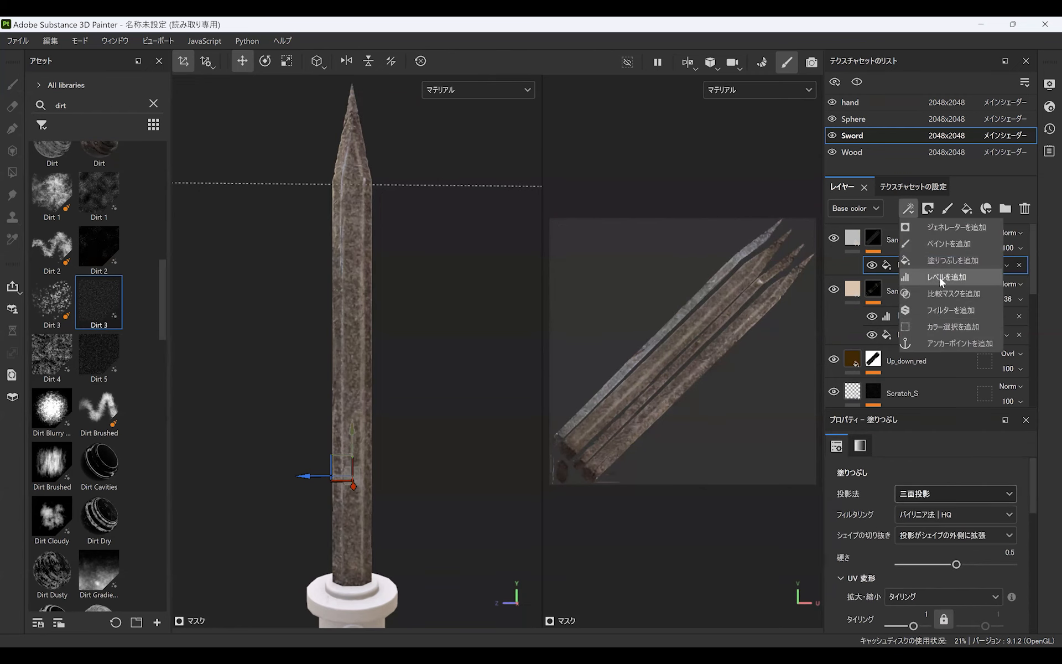
pyautogui.click(947, 276)
pyautogui.moveTo(934, 475); pyautogui.dragTo(958, 477)
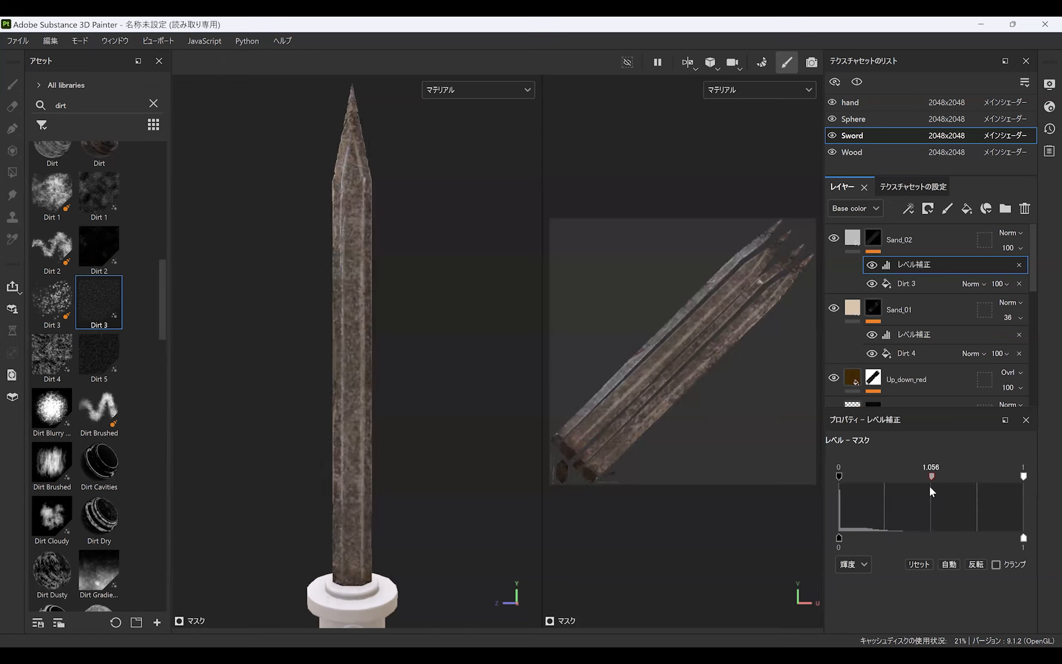
pyautogui.moveTo(839, 475); pyautogui.dragTo(882, 477)
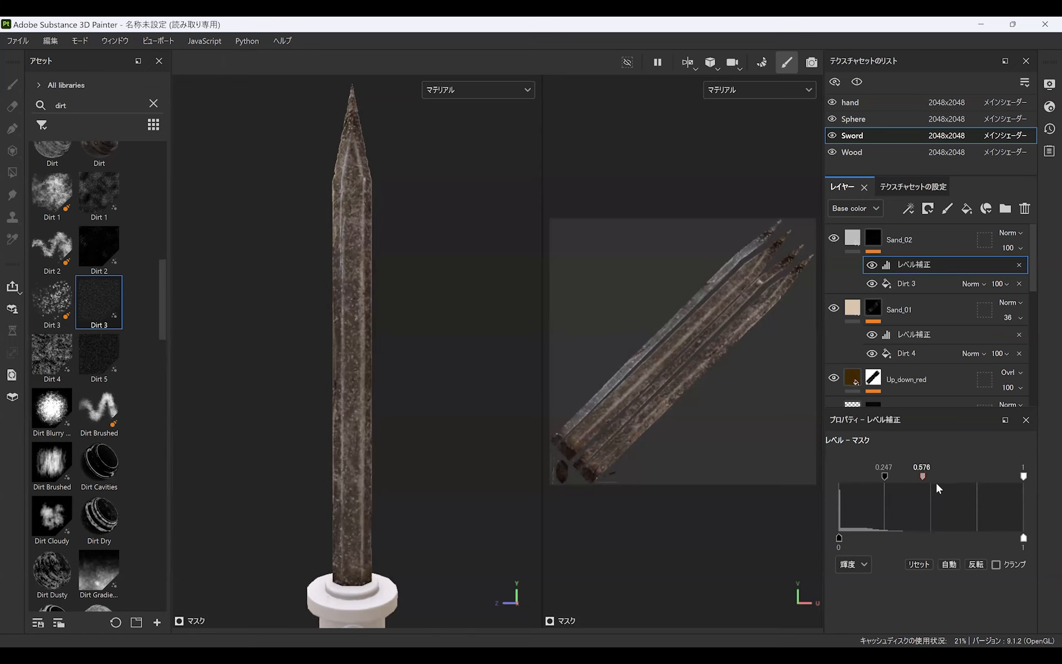
pyautogui.moveTo(1023, 476); pyautogui.dragTo(866, 479)
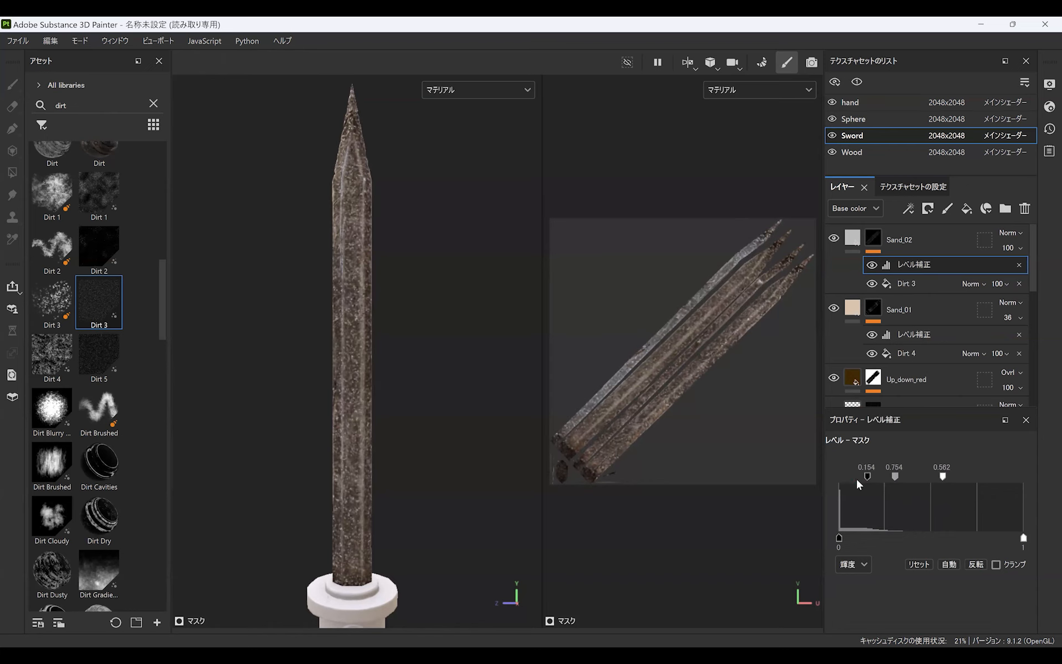
pyautogui.click(1008, 247)
pyautogui.moveTo(1051, 274)
pyautogui.mouseDown()
pyautogui.moveTo(1001, 288)
pyautogui.moveTo(1033, 284)
pyautogui.mouseUp()
# Step: Set Sand_02's base color to the sandy tone CCBA9F and restrict the layer to the color channel
pyautogui.click(849, 238)
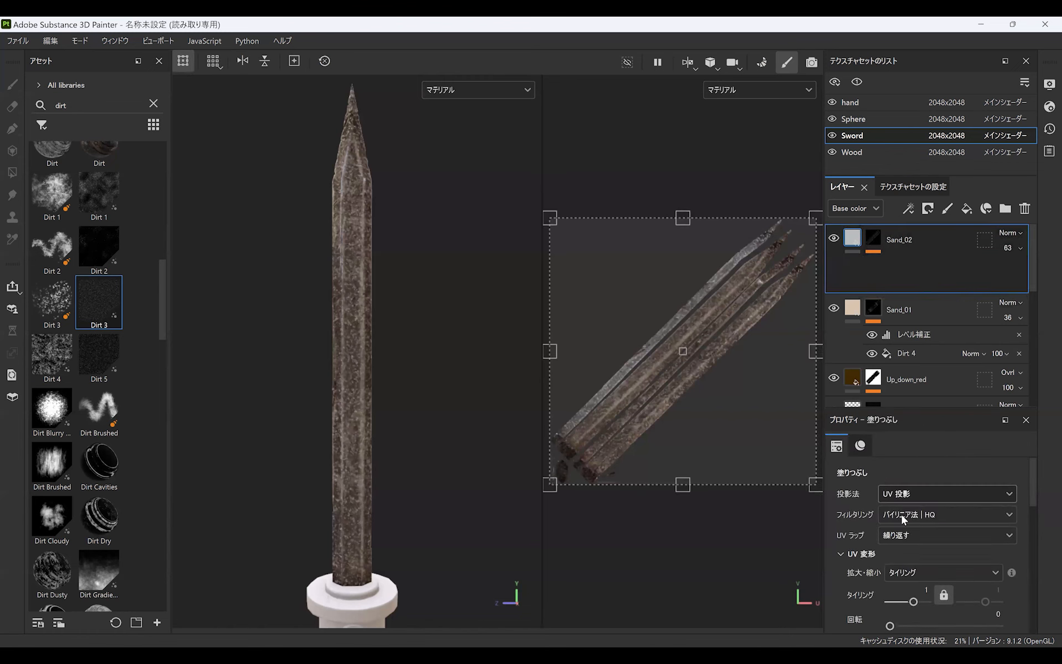
pyautogui.moveTo(1030, 475); pyautogui.dragTo(1018, 553)
pyautogui.scroll(-2, 1016, 550)
pyautogui.click(963, 521)
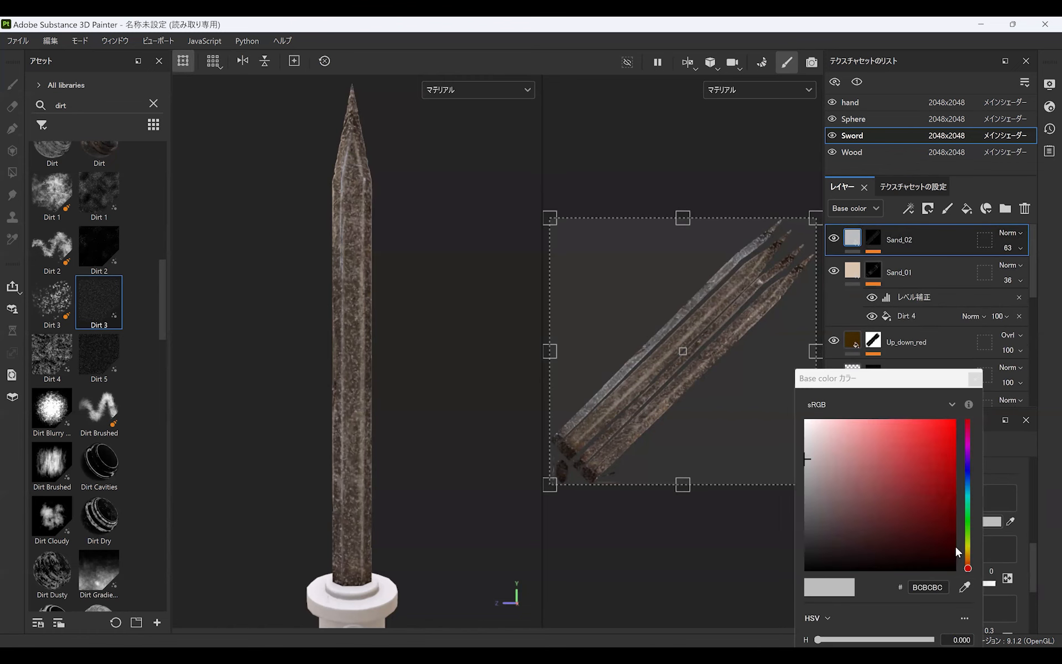
pyautogui.click(968, 555)
pyautogui.click(835, 449)
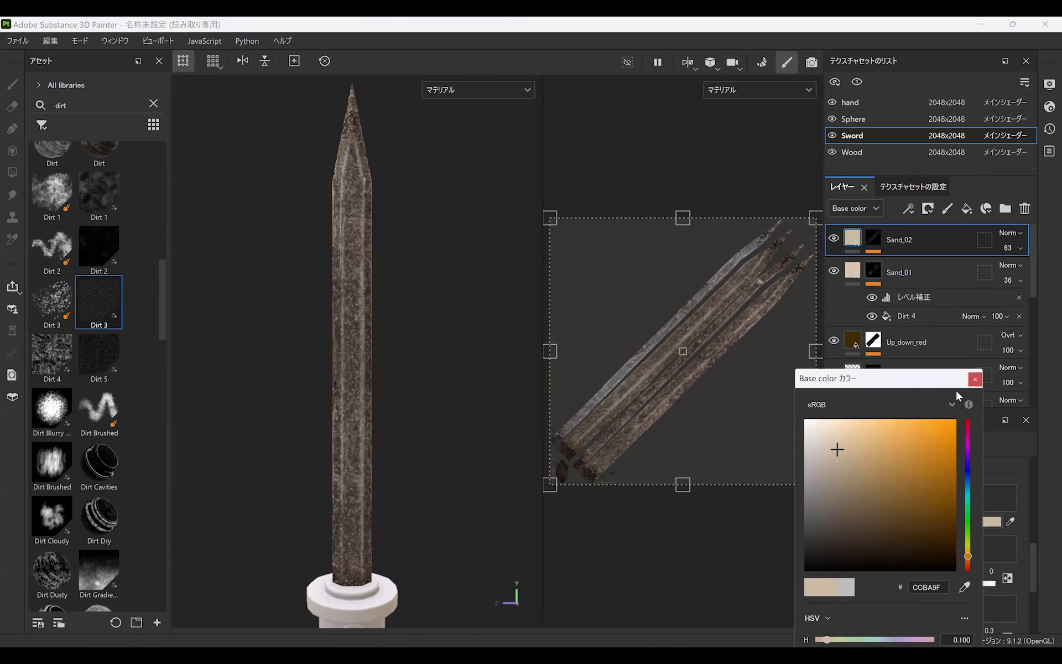
pyautogui.click(974, 378)
pyautogui.moveTo(1033, 587); pyautogui.dragTo(1029, 527)
pyautogui.keyDown('alt'); pyautogui.click(853, 517); pyautogui.keyUp('alt')
# Step: Examine the sandy dirt along the blade from its tip down to the hilt
pyautogui.keyDown('alt'); pyautogui.moveTo(371, 381); pyautogui.dragTo(406, 378); pyautogui.keyUp('alt')
pyautogui.scroll(-3, 387, 332)
pyautogui.keyDown('alt'); pyautogui.moveTo(373, 179); pyautogui.dragTo(365, 312, button='middle'); pyautogui.keyUp('alt')
pyautogui.scroll(3, 396, 371)
pyautogui.keyDown('alt'); pyautogui.moveTo(396, 382); pyautogui.dragTo(390, 514, button='middle'); pyautogui.keyUp('alt')
pyautogui.scroll(2, 381, 420)
pyautogui.keyDown('alt'); pyautogui.moveTo(382, 338); pyautogui.dragTo(372, 460, button='middle'); pyautogui.keyUp('alt')
pyautogui.scroll(-2, 344, 238)
pyautogui.keyDown('alt'); pyautogui.moveTo(408, 311); pyautogui.dragTo(403, 111, button='middle'); pyautogui.keyUp('alt')
pyautogui.scroll(-2, 395, 166)
pyautogui.scroll(-2, 385, 277)
pyautogui.keyDown('alt'); pyautogui.moveTo(372, 439); pyautogui.dragTo(387, 387, button='middle'); pyautogui.keyUp('alt')
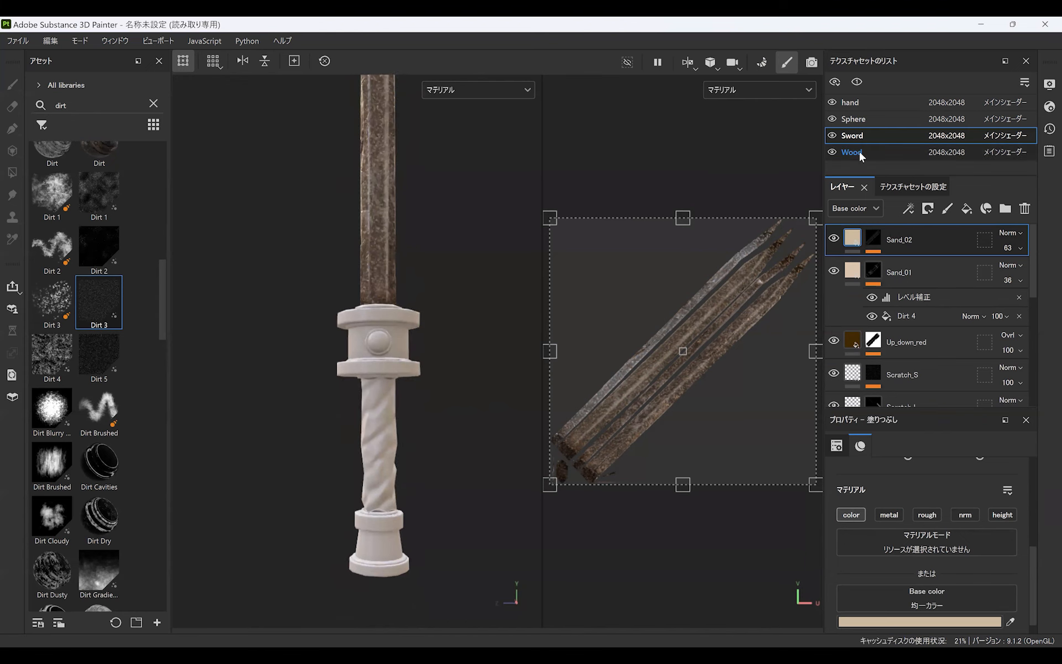
# Step: Switch to the Wood texture set and remove its default layer
pyautogui.click(858, 150)
pyautogui.press('Delete')
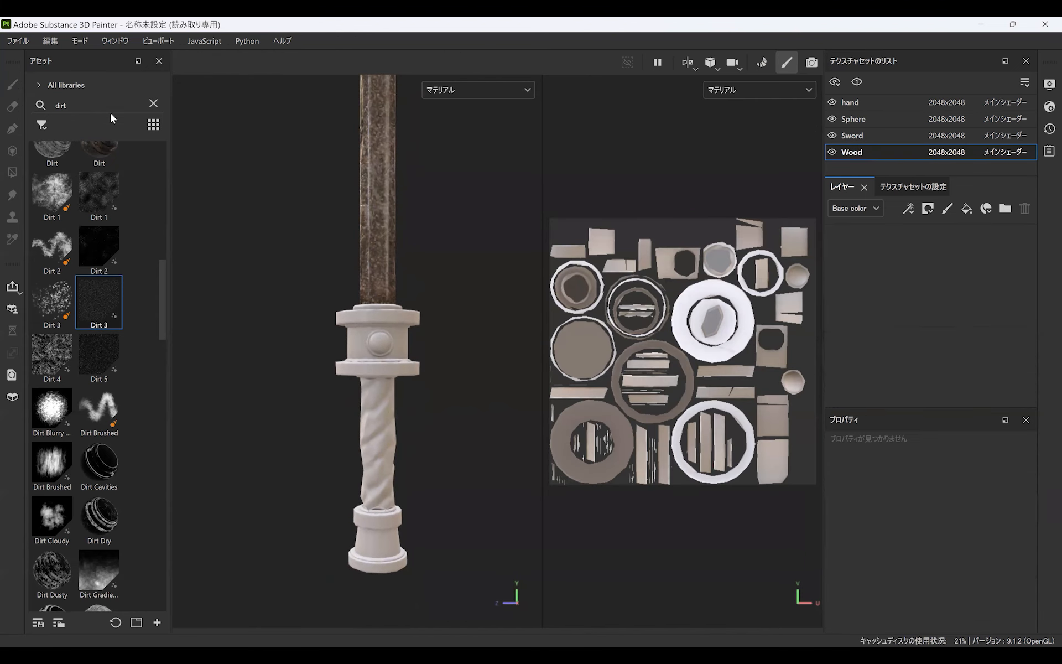
# Step: Search the asset libraries for wood and add the Wood Rough material as a layer on the wooden hilt parts
pyautogui.moveTo(96, 106); pyautogui.dragTo(54, 105)
pyautogui.press('BackSpace')
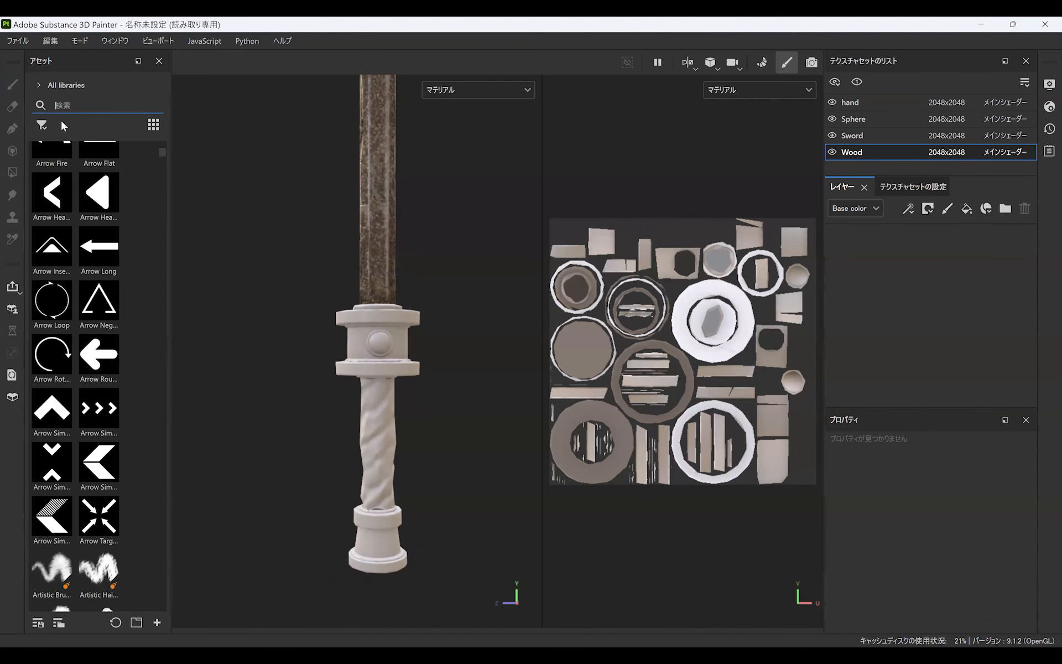
pyautogui.click(38, 83)
pyautogui.click(41, 125)
pyautogui.click(42, 124)
pyautogui.click(77, 275)
pyautogui.click(94, 105)
pyautogui.write('wood')
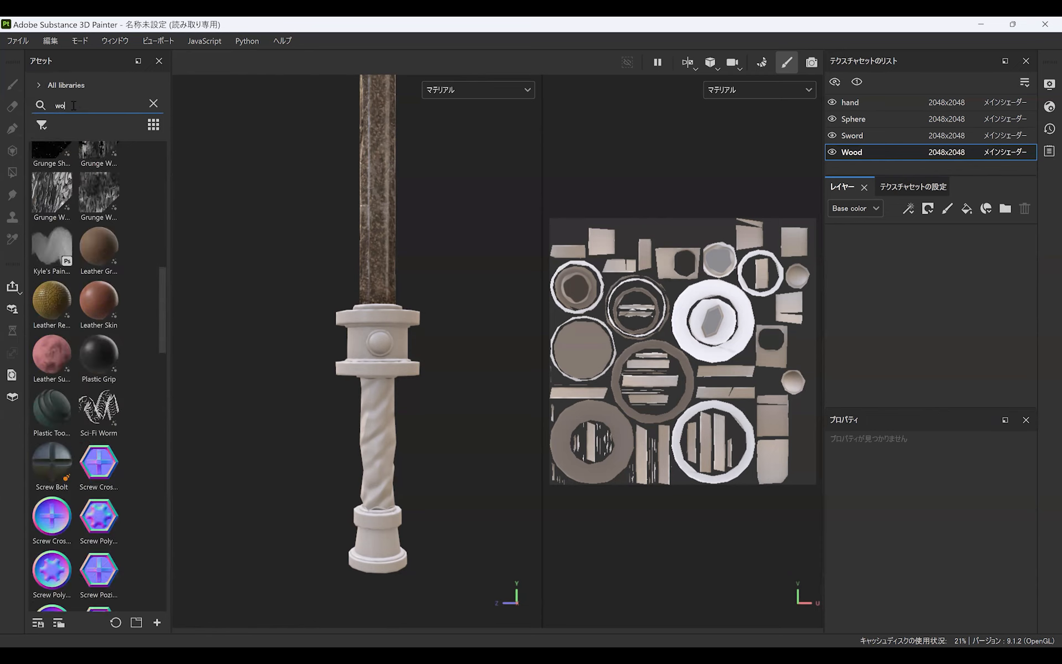
pyautogui.moveTo(101, 319)
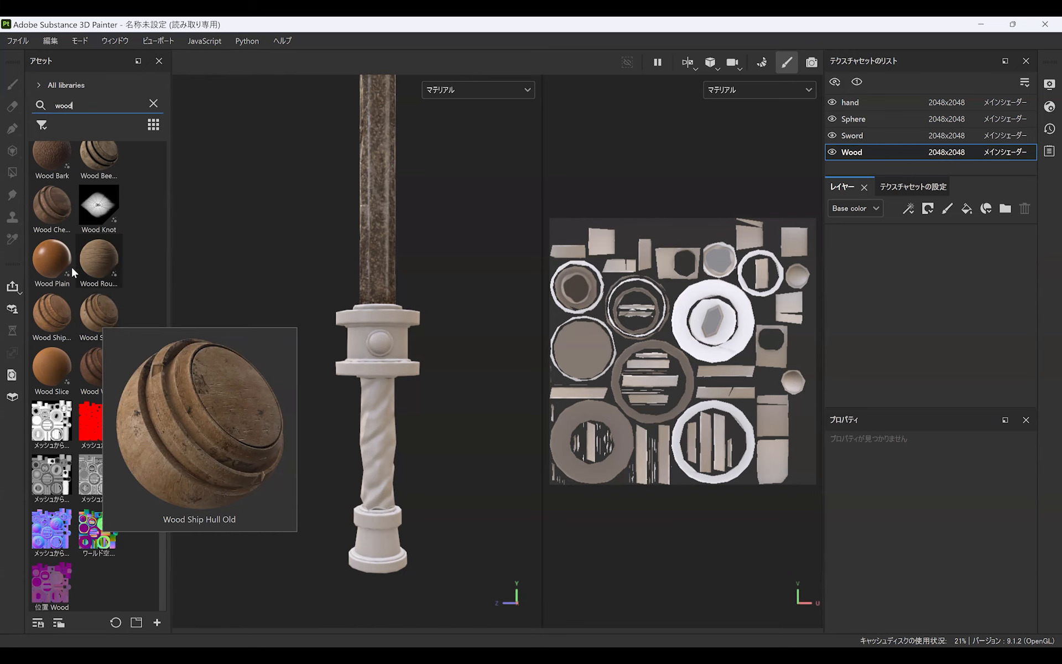
pyautogui.moveTo(98, 253); pyautogui.dragTo(868, 257)
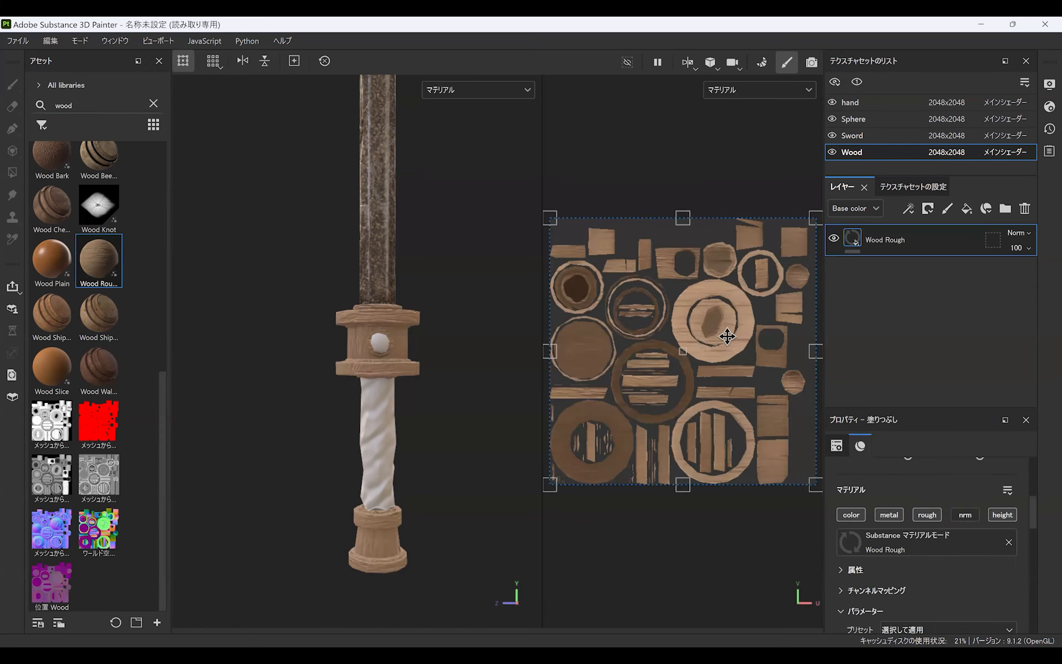
# Step: Switch the Wood Rough layer to tri-planar projection
pyautogui.keyDown('alt'); pyautogui.moveTo(477, 357); pyautogui.dragTo(446, 519, button='right'); pyautogui.keyUp('alt')
pyautogui.keyDown('alt'); pyautogui.moveTo(446, 415); pyautogui.dragTo(450, 348, button='middle'); pyautogui.keyUp('alt')
pyautogui.moveTo(1032, 512); pyautogui.dragTo(1027, 542)
pyautogui.click(958, 494)
pyautogui.click(931, 536)
# Step: Try the Old Grey Wood preset on the Wood Rough layer, then apply Damage Reddish Wood instead
pyautogui.click(966, 494)
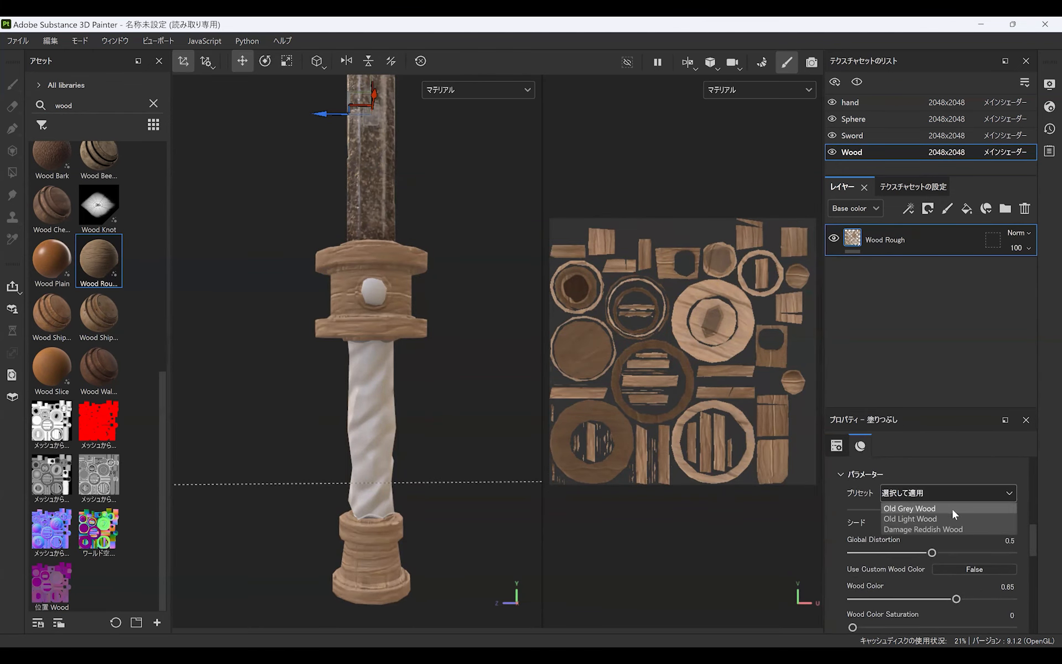
pyautogui.click(952, 507)
pyautogui.click(955, 494)
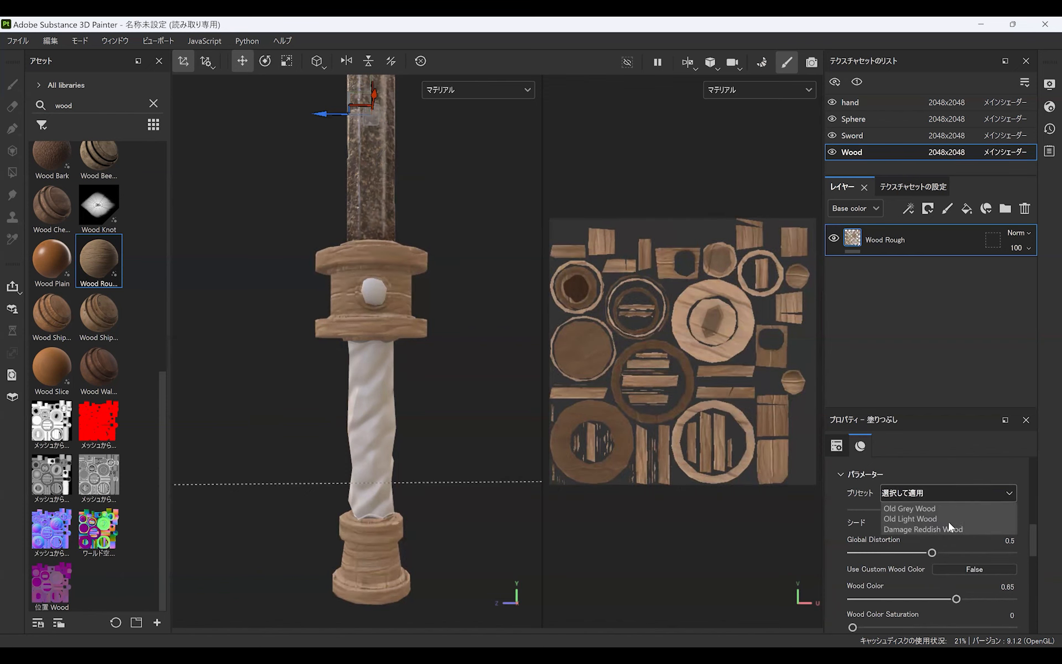
pyautogui.click(949, 527)
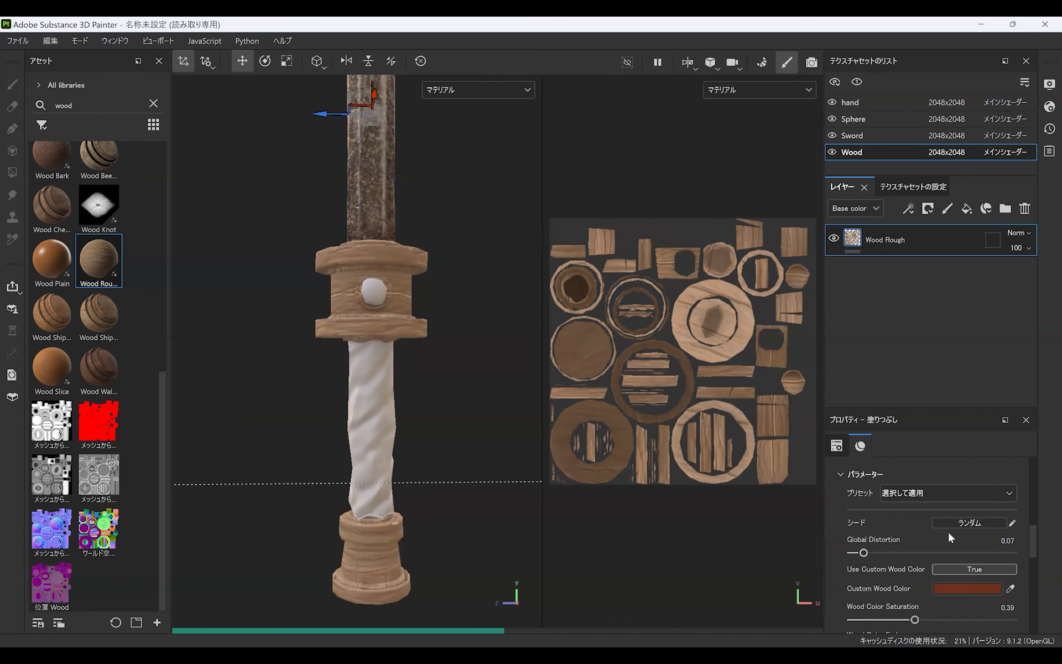
# Step: Set the Wood Rough layer's tiling to 3 in its UV transformations and check the hilt
pyautogui.moveTo(1031, 530); pyautogui.dragTo(1031, 508)
pyautogui.scroll(3, 1020, 505)
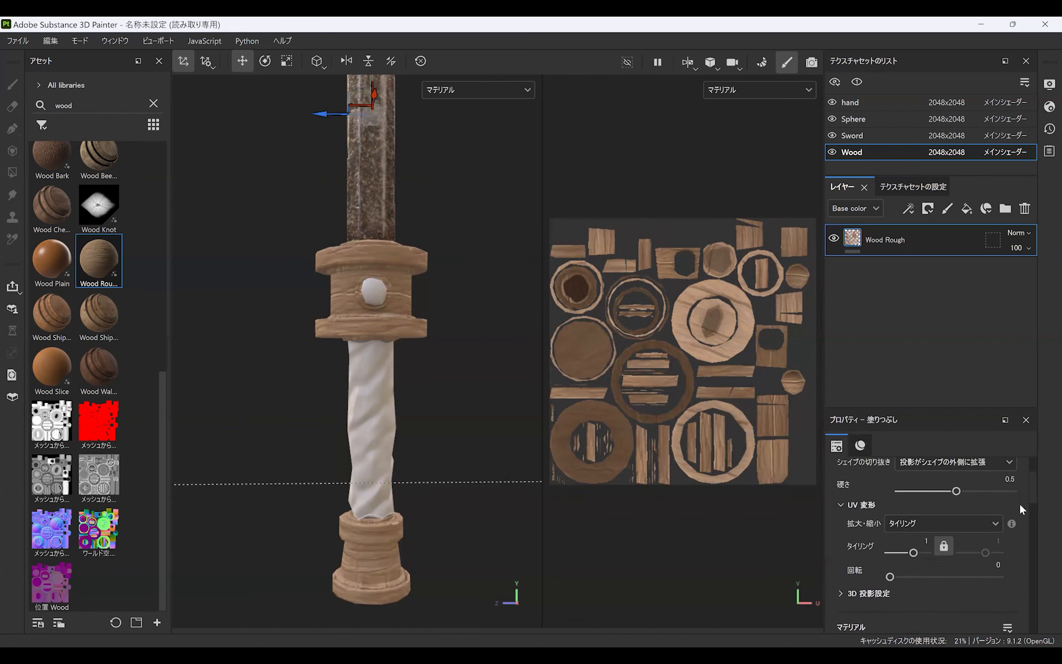
pyautogui.write('3')
pyautogui.press('Return')
pyautogui.keyDown('alt'); pyautogui.moveTo(490, 479); pyautogui.dragTo(401, 443); pyautogui.keyUp('alt')
pyautogui.scroll(-3, 408, 413)
# Step: Add a fill layer above Wood Rough and mask it with the project's Wood curvature map
pyautogui.click(967, 208)
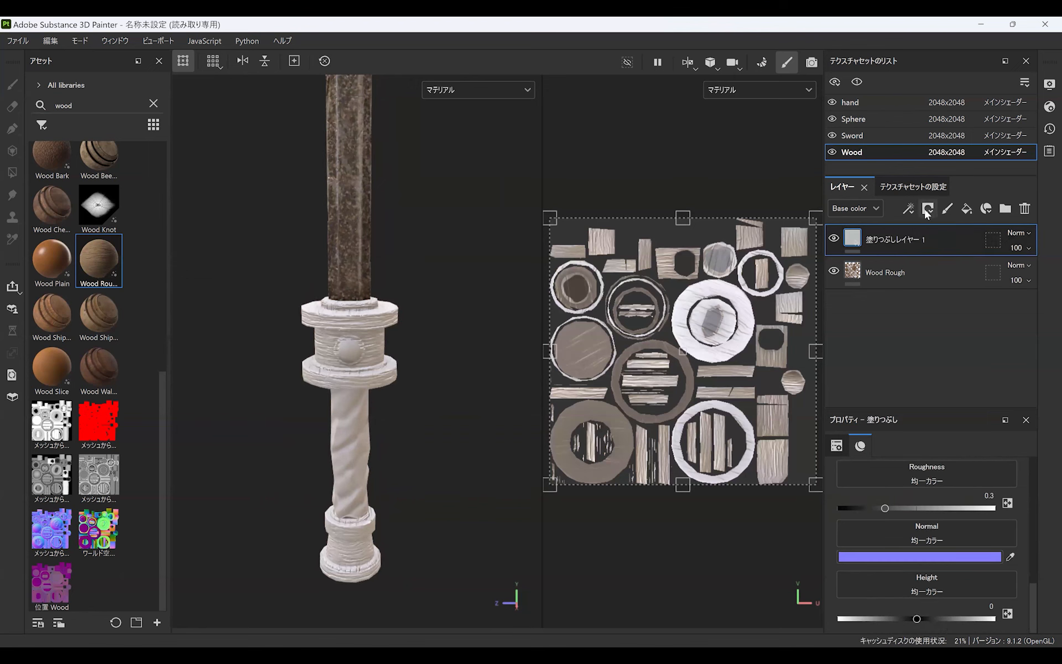
pyautogui.click(61, 84)
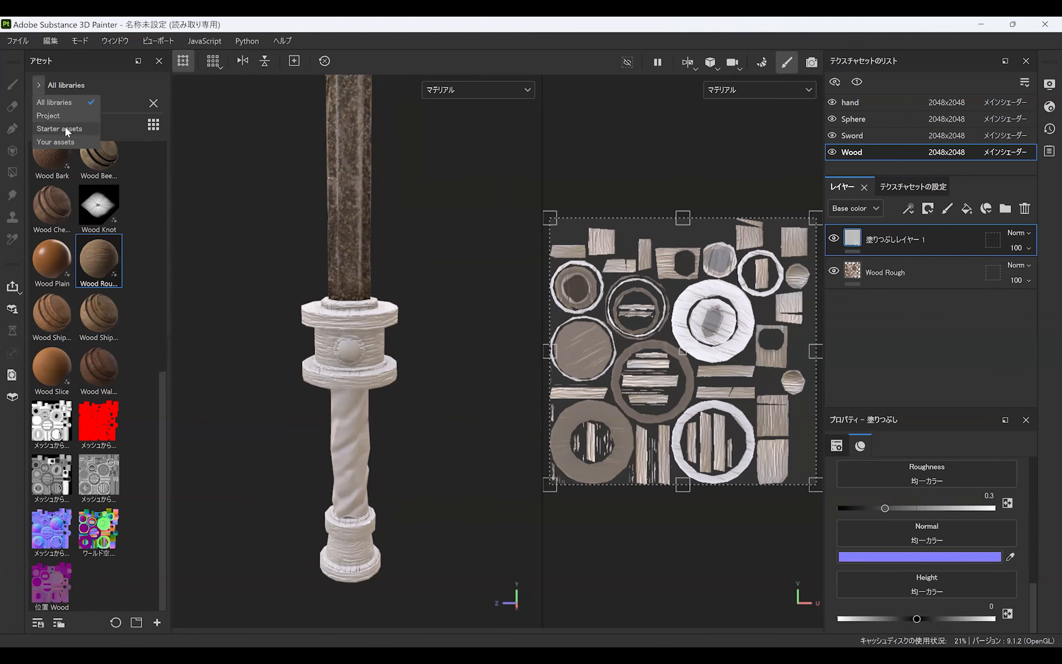
pyautogui.click(58, 113)
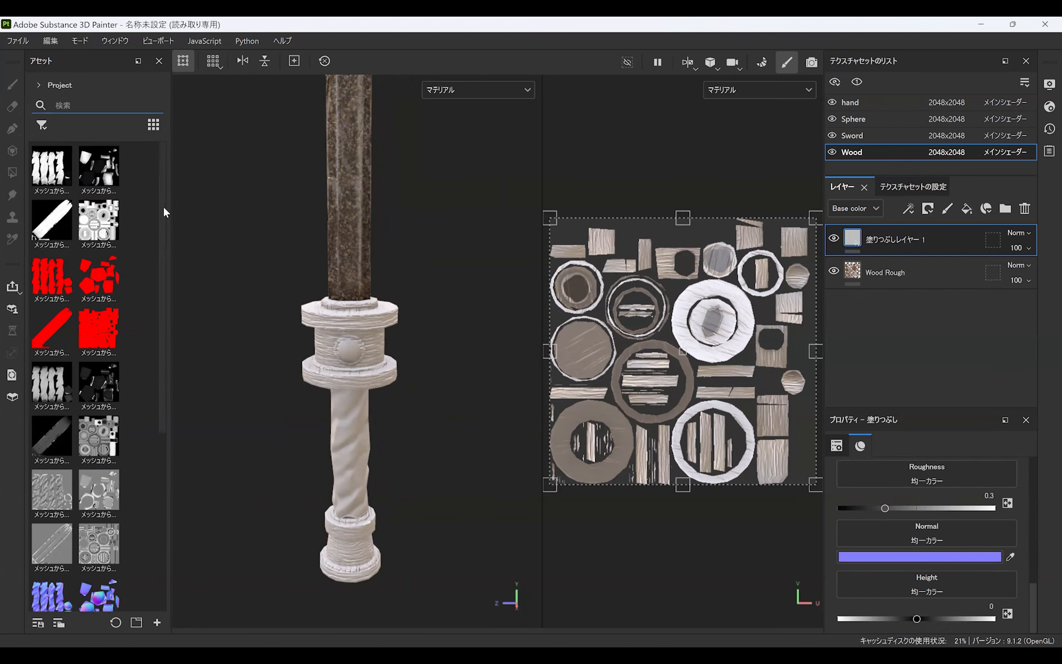
pyautogui.scroll(-2, 165, 221)
pyautogui.moveTo(102, 334)
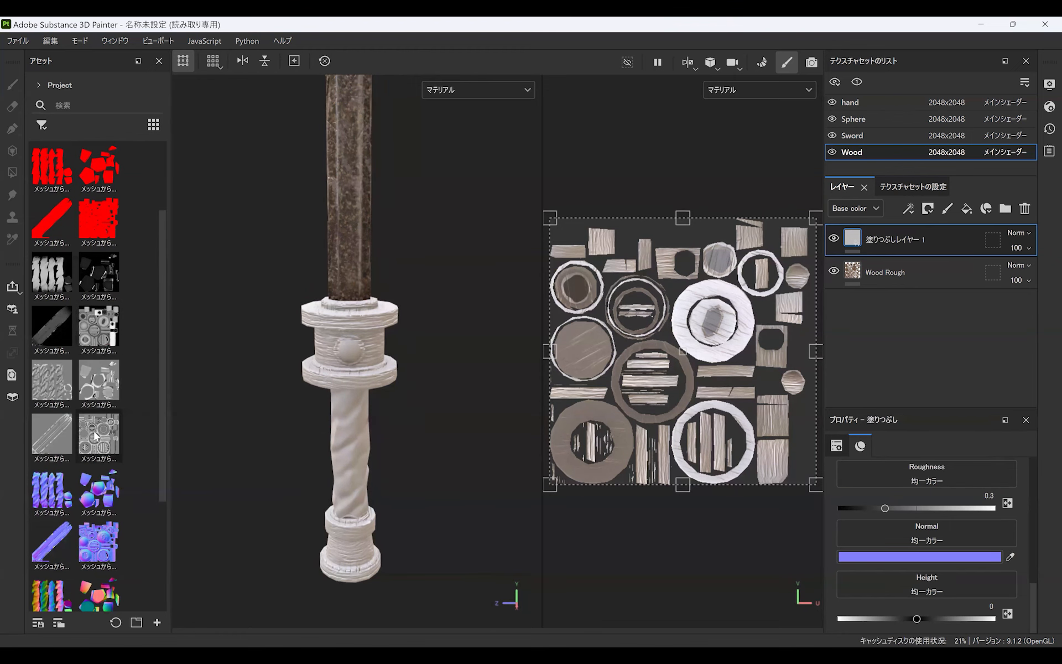
pyautogui.moveTo(912, 277); pyautogui.dragTo(877, 237)
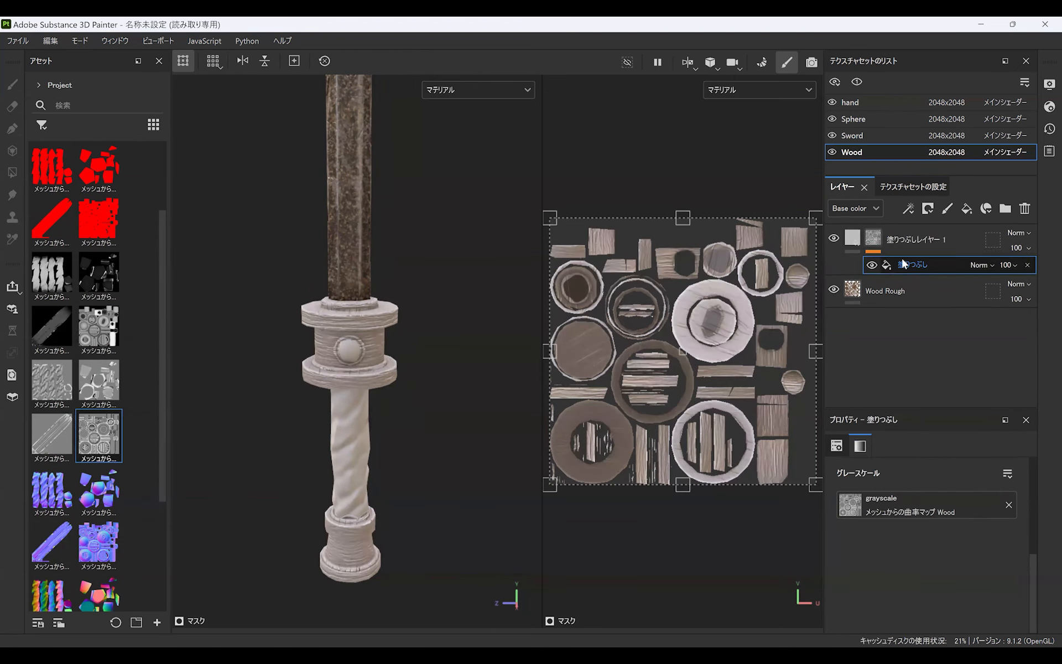
# Step: Add a Levels adjustment to the curvature mask with inputs of about 0.341, 7.064 and 0.652 to isolate the edges
pyautogui.click(908, 208)
pyautogui.click(924, 276)
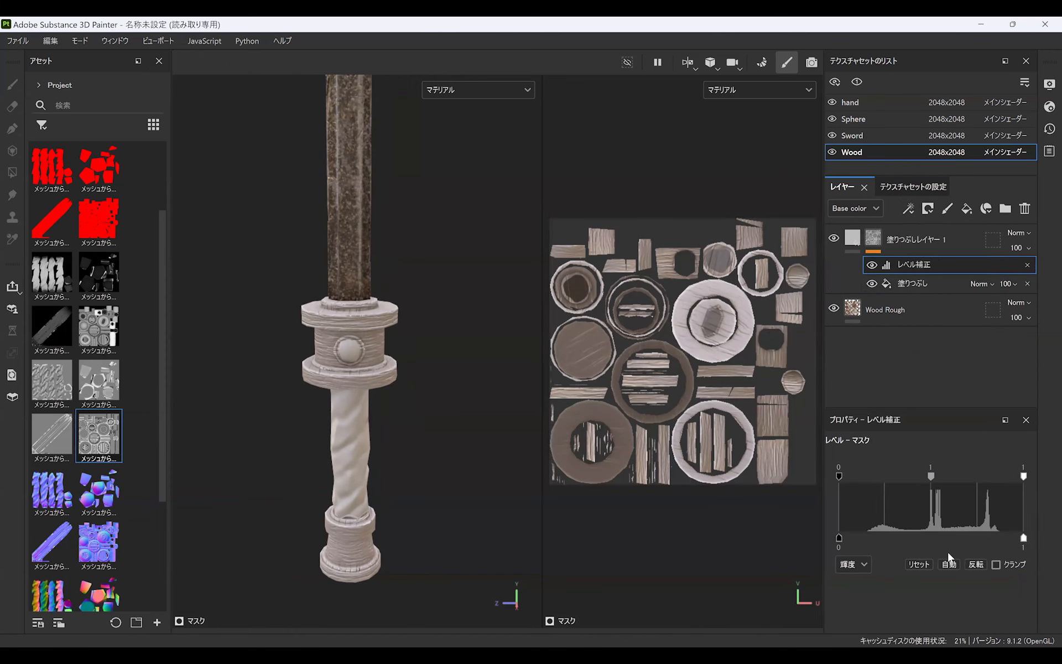
pyautogui.moveTo(1022, 477); pyautogui.dragTo(967, 477)
pyautogui.moveTo(838, 475); pyautogui.dragTo(944, 476)
pyautogui.scroll(1, 403, 479)
pyautogui.scroll(3, 404, 479)
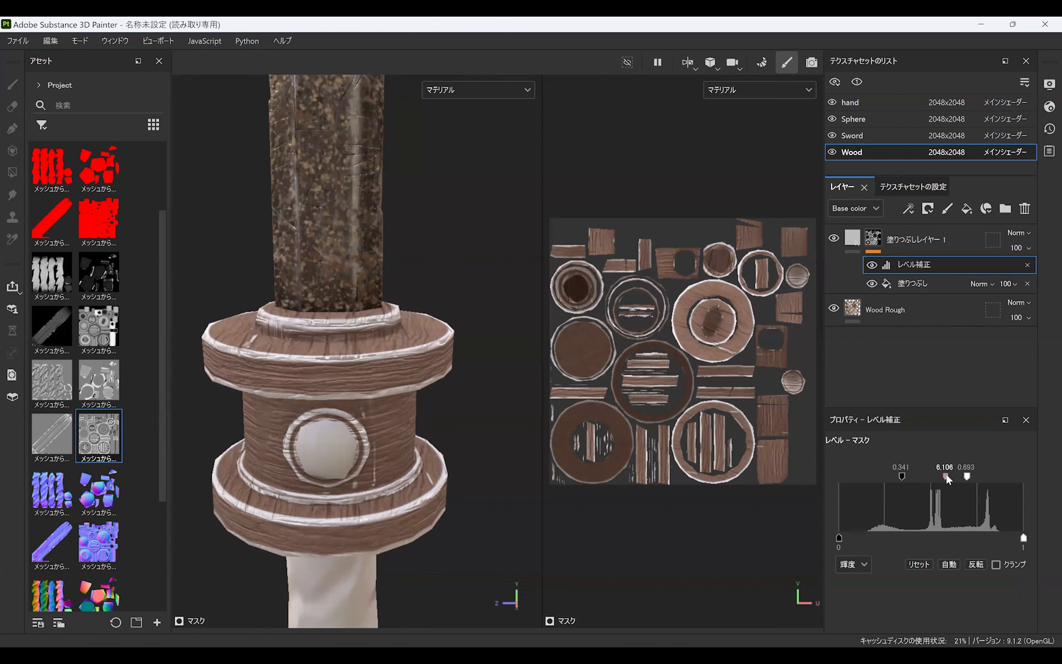
pyautogui.moveTo(967, 477); pyautogui.dragTo(959, 477)
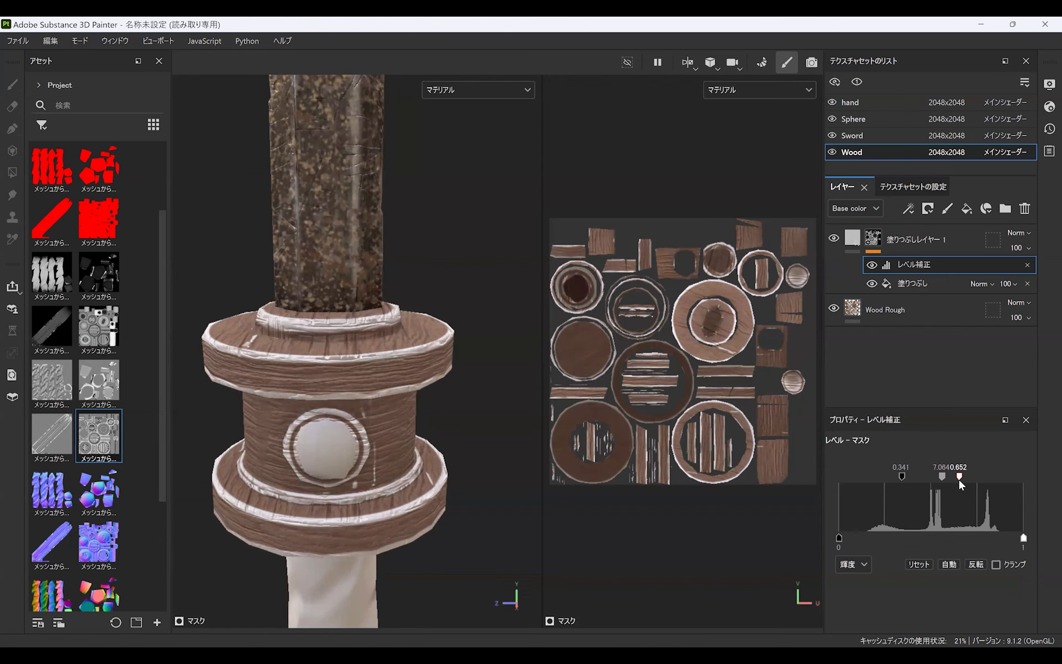
# Step: Restrict the edge fill layer to the color channel and set its base color to brown 81613A
pyautogui.click(852, 239)
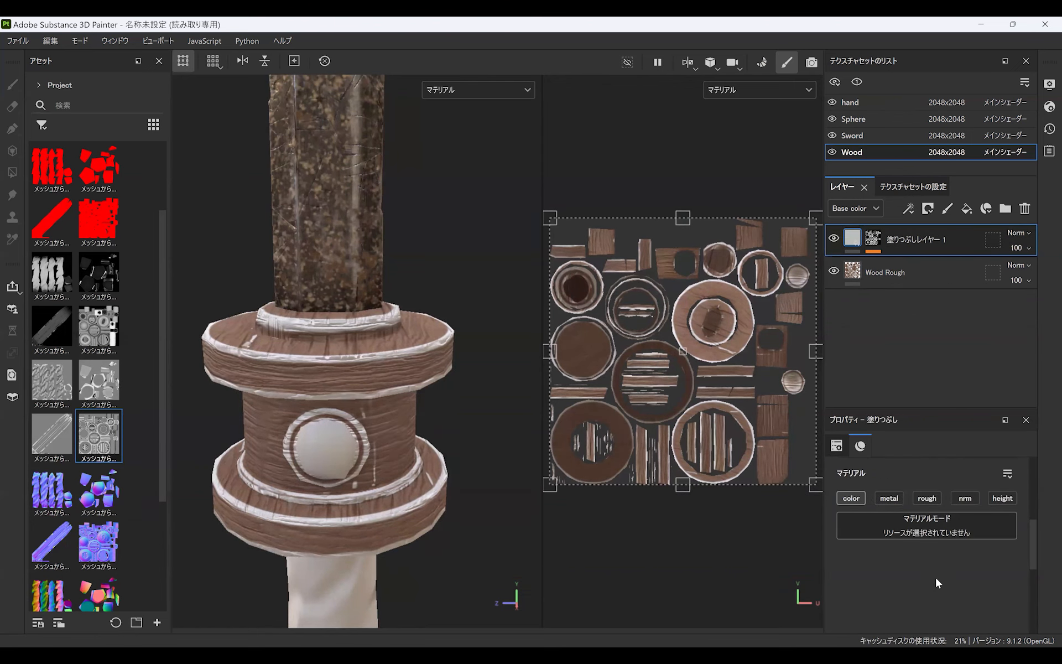
pyautogui.click(940, 604)
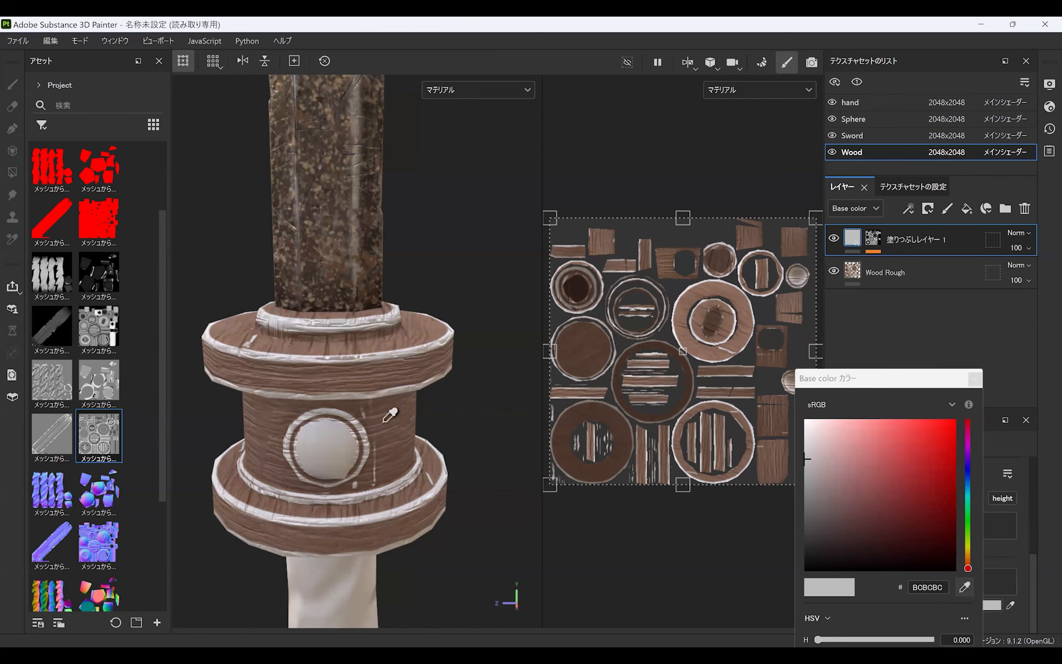
pyautogui.moveTo(910, 502); pyautogui.dragTo(885, 494)
pyautogui.moveTo(967, 563); pyautogui.dragTo(969, 557)
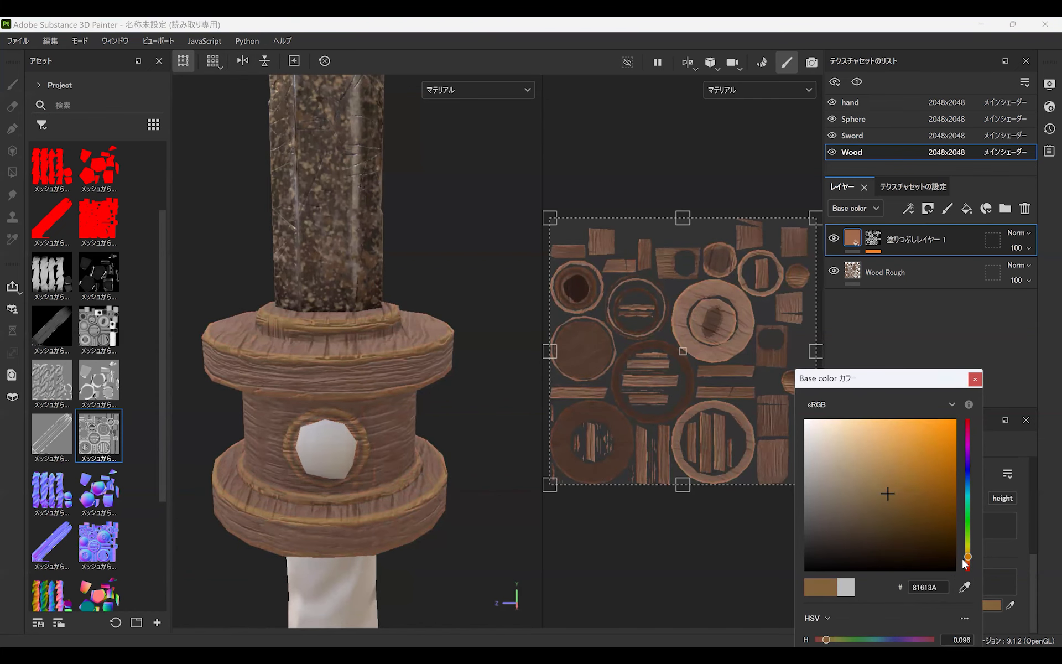
pyautogui.click(974, 379)
# Step: Set the edge fill layer's blend mode to Linear dodge (Add) and desaturate its base color to a greyish beige
pyautogui.click(1018, 232)
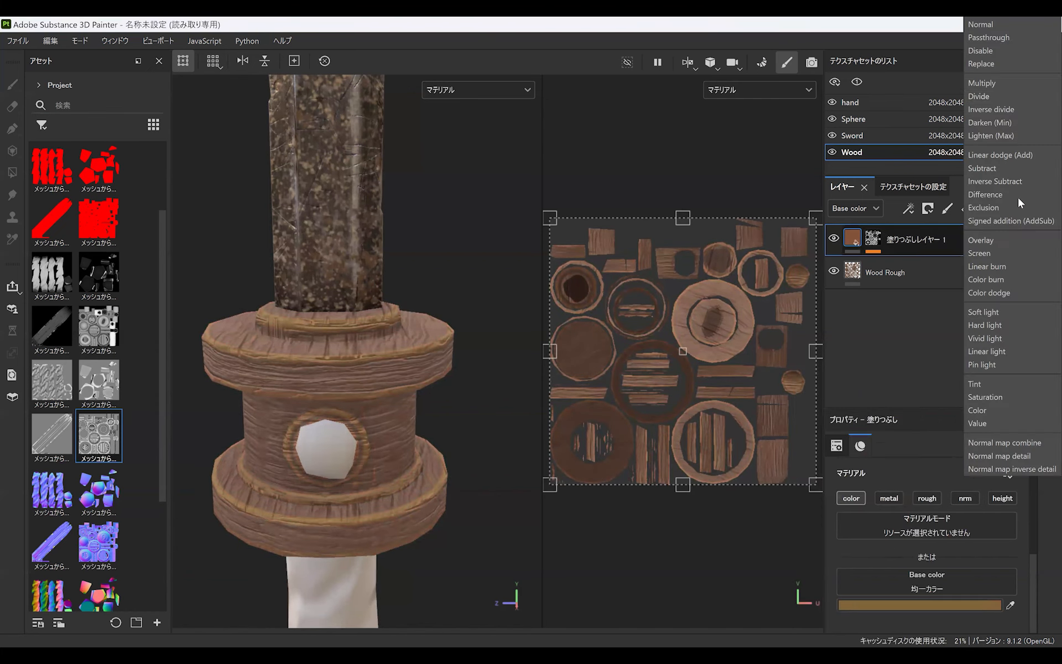
pyautogui.click(1005, 156)
pyautogui.keyDown('alt'); pyautogui.moveTo(287, 435); pyautogui.dragTo(367, 417, button='right'); pyautogui.keyUp('alt')
pyautogui.keyDown('alt'); pyautogui.moveTo(367, 417); pyautogui.dragTo(368, 408); pyautogui.keyUp('alt')
pyautogui.keyDown('alt'); pyautogui.moveTo(368, 407); pyautogui.dragTo(552, 437, button='right'); pyautogui.keyUp('alt')
pyautogui.click(921, 611)
pyautogui.moveTo(871, 487); pyautogui.dragTo(838, 484)
# Step: Add a color-only fill layer named base_col above Wood Rough and set its base color to dark brown 2D1A0B
pyautogui.click(894, 262)
pyautogui.keyDown('alt'); pyautogui.moveTo(448, 424); pyautogui.dragTo(359, 422); pyautogui.keyUp('alt')
pyautogui.click(966, 209)
pyautogui.click(850, 498)
pyautogui.doubleClick(896, 272)
pyautogui.write('base_col')
pyautogui.click(951, 605)
pyautogui.moveTo(968, 553); pyautogui.dragTo(918, 544)
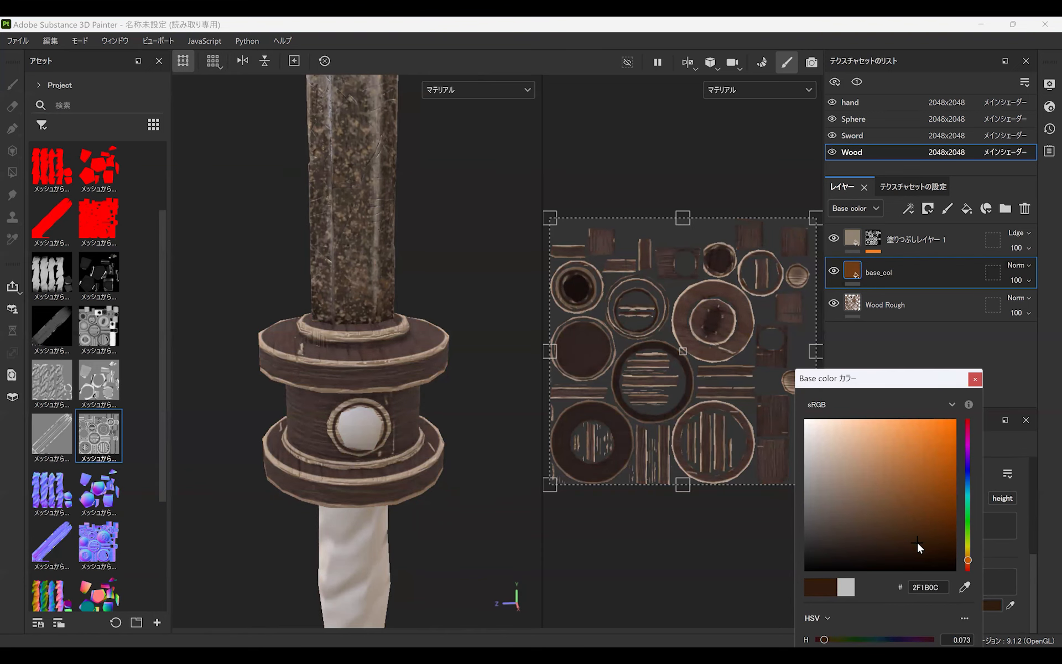
pyautogui.click(974, 379)
# Step: Readjust the edge mask's Levels inputs to about 0.348, 4.605 and 0.831 for thinner edge highlights
pyautogui.click(873, 239)
pyautogui.click(906, 265)
pyautogui.moveTo(877, 476); pyautogui.dragTo(881, 476)
pyautogui.moveTo(959, 476)
pyautogui.mouseDown()
pyautogui.moveTo(987, 474)
pyautogui.moveTo(966, 491)
pyautogui.moveTo(961, 482)
pyautogui.mouseUp()
pyautogui.moveTo(883, 477); pyautogui.dragTo(957, 478)
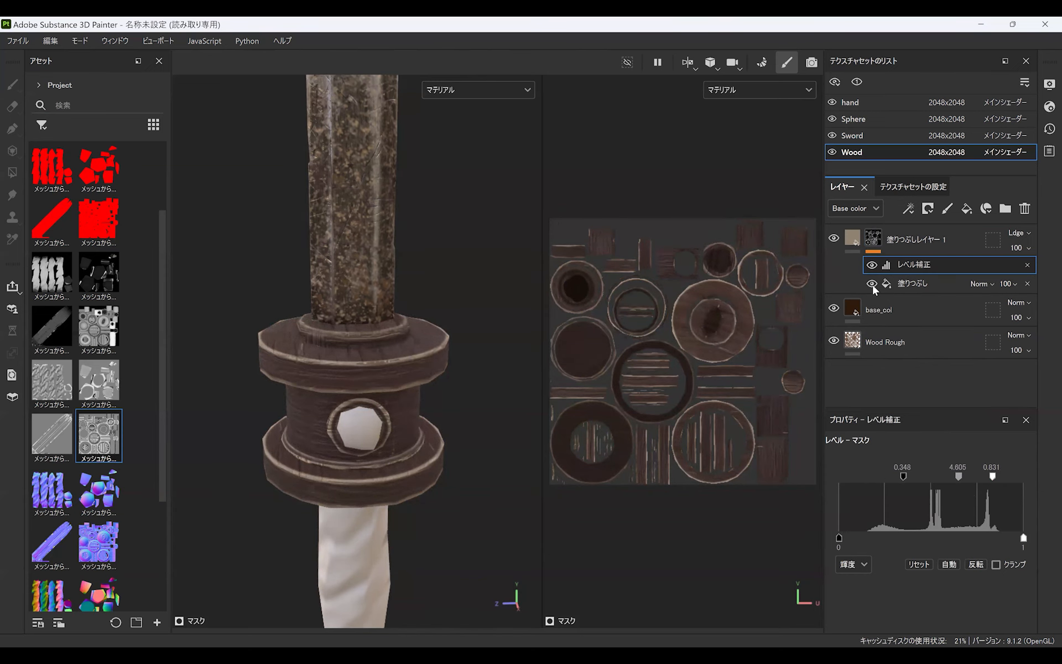
# Step: Add a Blur filter and a Blur Slope filter on top of the edge mask's Levels adjustment
pyautogui.click(908, 208)
pyautogui.click(949, 309)
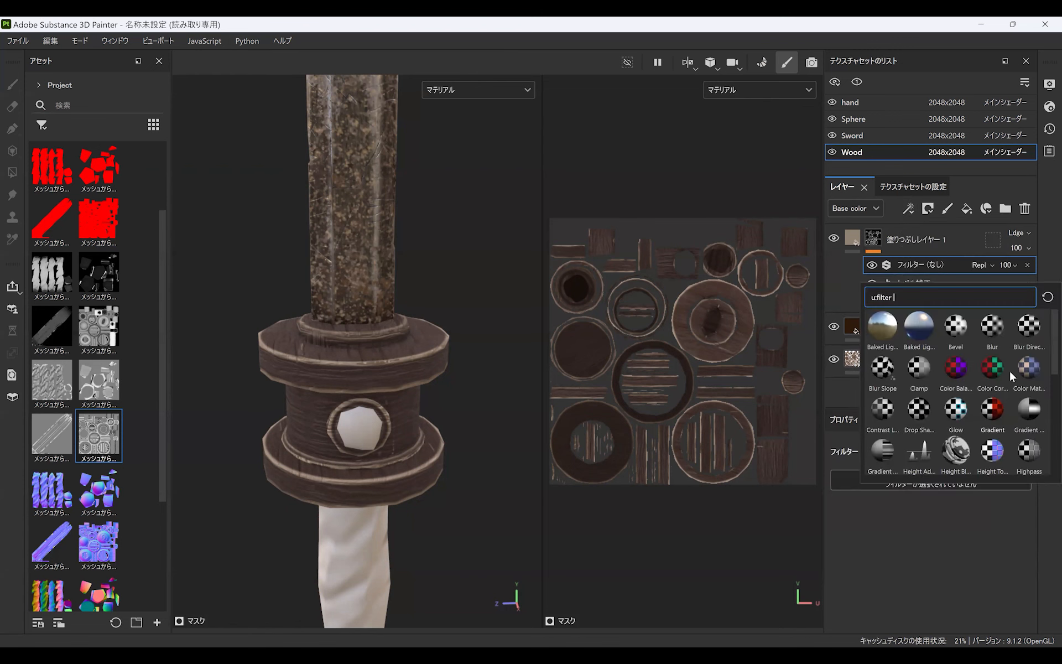
pyautogui.click(991, 326)
pyautogui.click(908, 207)
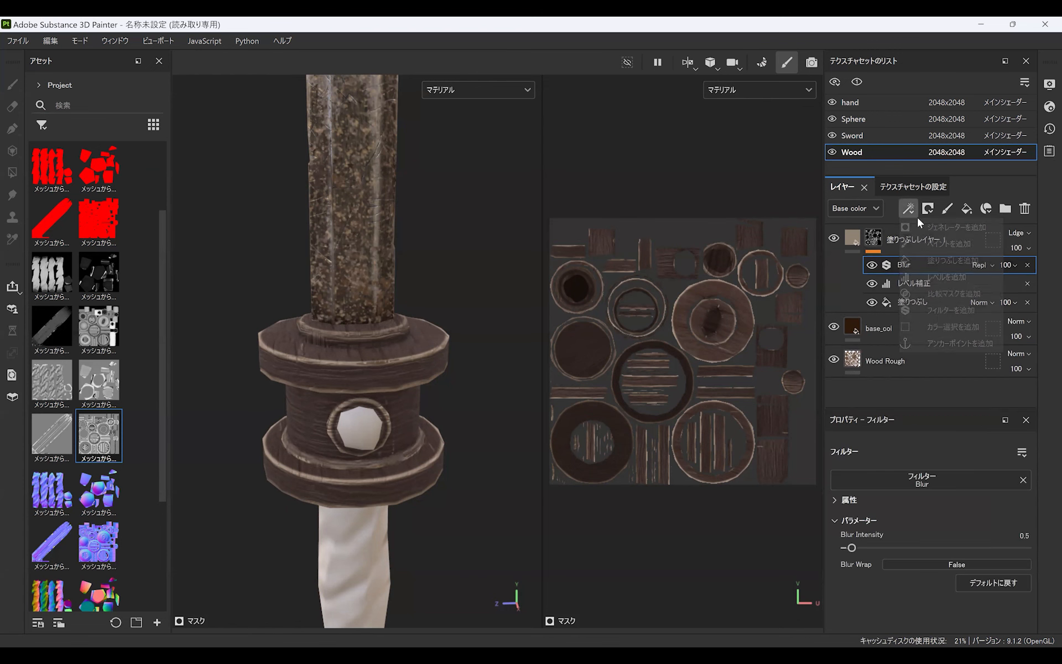
pyautogui.click(940, 309)
pyautogui.click(883, 367)
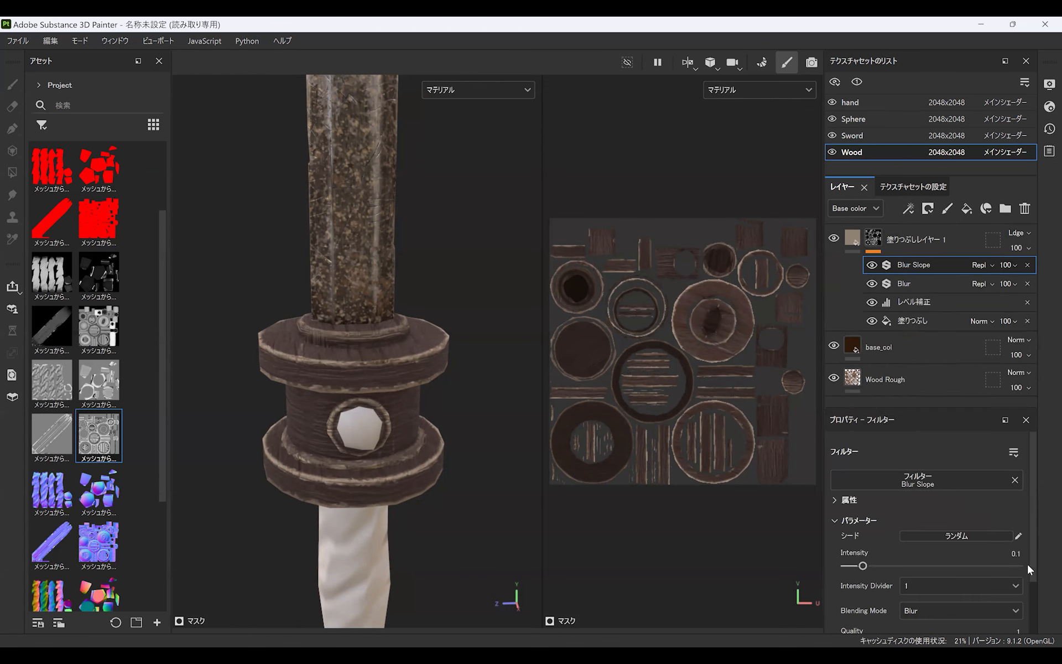
# Step: Set the Blur Slope filter's intensity divider to 10 and its intensity to about 0.476
pyautogui.scroll(-1, 1032, 539)
pyautogui.click(951, 586)
pyautogui.moveTo(865, 538); pyautogui.dragTo(954, 546)
pyautogui.scroll(-7, 1032, 553)
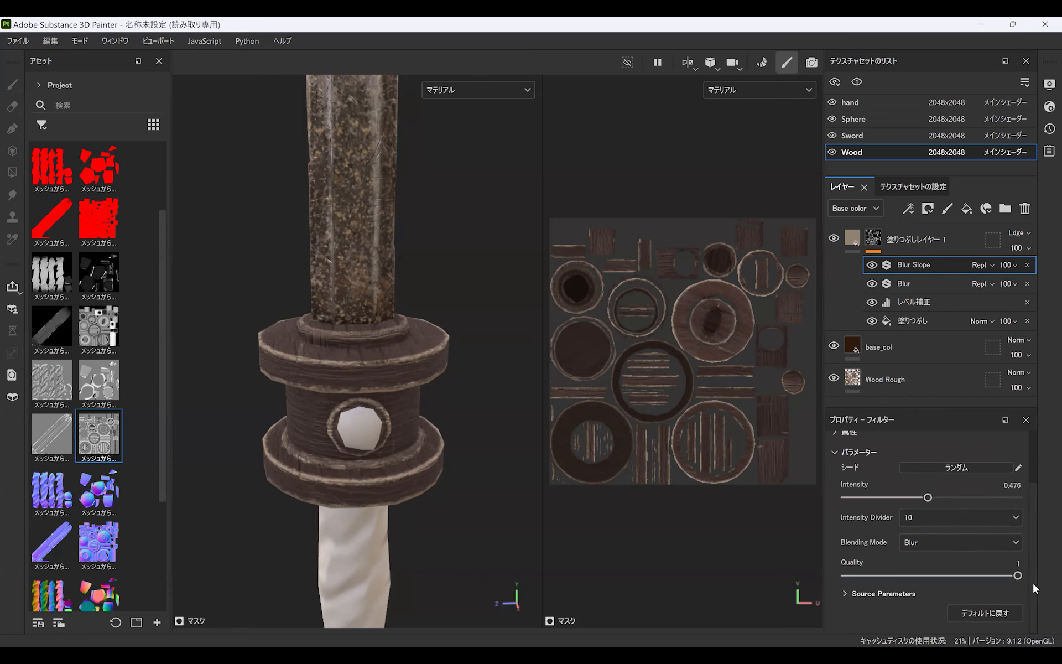
# Step: Set the Blur Slope noise source's blur to about 2.23, try a different position value and undo it
pyautogui.moveTo(881, 513)
pyautogui.mouseDown()
pyautogui.moveTo(828, 519)
pyautogui.moveTo(874, 521)
pyautogui.mouseUp()
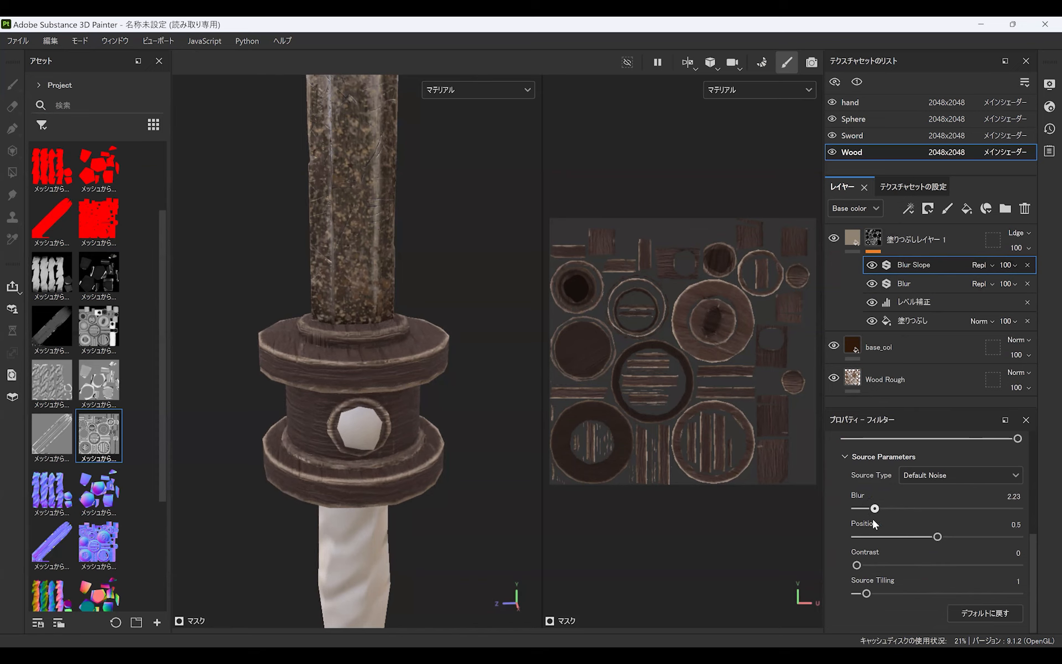
pyautogui.moveTo(937, 539); pyautogui.dragTo(898, 570)
pyautogui.hotkey('ctrl', 'z')
pyautogui.moveTo(1033, 555); pyautogui.dragTo(1038, 461)
pyautogui.keyDown('alt'); pyautogui.moveTo(414, 387); pyautogui.dragTo(389, 378); pyautogui.keyUp('alt')
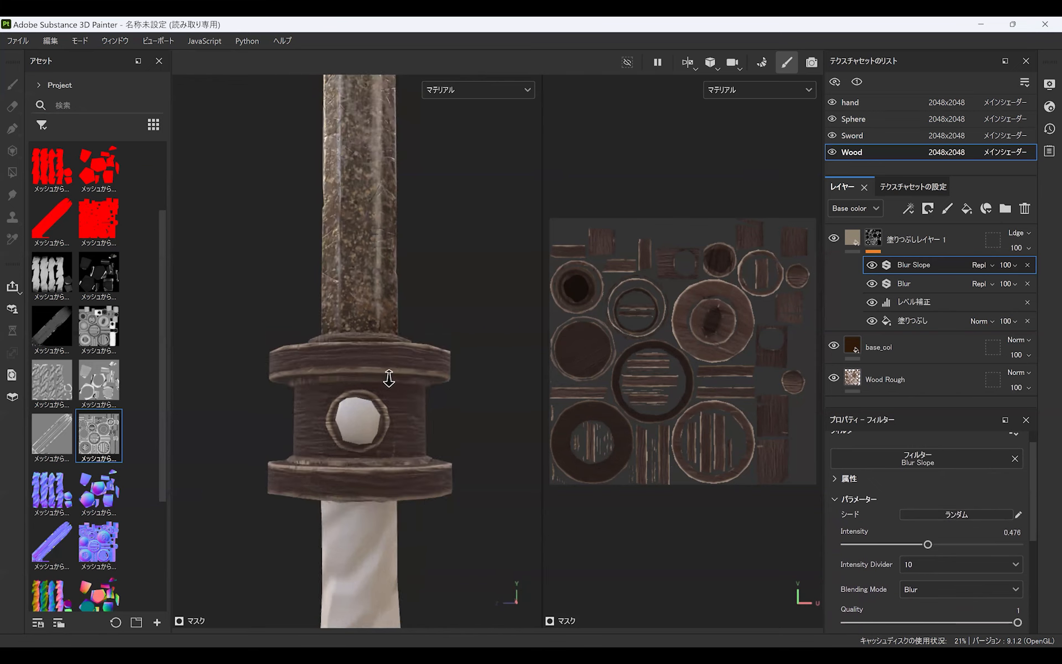
pyautogui.keyDown('alt'); pyautogui.moveTo(389, 378); pyautogui.dragTo(387, 465, button='right'); pyautogui.keyUp('alt')
pyautogui.keyDown('alt'); pyautogui.moveTo(386, 465); pyautogui.dragTo(340, 427, button='middle'); pyautogui.keyUp('alt')
# Step: Shift the base_col layer's color to a slightly yellower dark brown and check the hilt from several angles
pyautogui.click(853, 347)
pyautogui.click(944, 604)
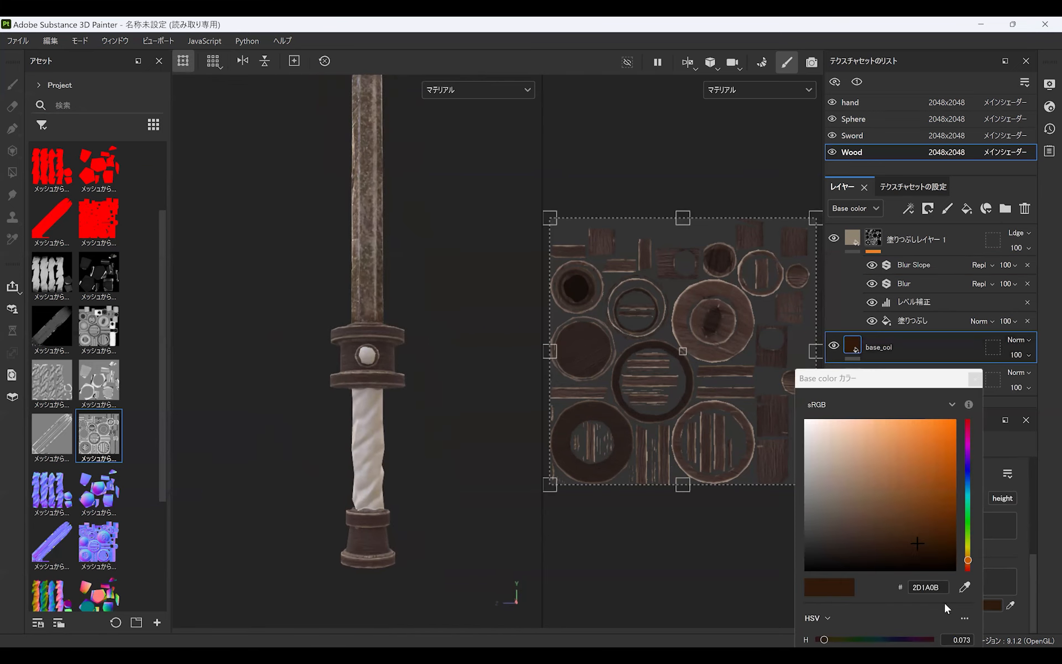
pyautogui.moveTo(968, 563)
pyautogui.mouseDown()
pyautogui.moveTo(968, 548)
pyautogui.moveTo(968, 559)
pyautogui.mouseUp()
pyautogui.click(934, 534)
pyautogui.click(976, 379)
pyautogui.keyDown('alt'); pyautogui.moveTo(375, 374); pyautogui.dragTo(411, 516); pyautogui.keyUp('alt')
pyautogui.keyDown('alt'); pyautogui.moveTo(412, 516); pyautogui.dragTo(375, 465, button='right'); pyautogui.keyUp('alt')
pyautogui.keyDown('alt'); pyautogui.moveTo(375, 464); pyautogui.dragTo(419, 420); pyautogui.keyUp('alt')
pyautogui.keyDown('alt'); pyautogui.moveTo(420, 422); pyautogui.dragTo(416, 453, button='right'); pyautogui.keyUp('alt')
pyautogui.keyDown('alt'); pyautogui.moveTo(416, 454); pyautogui.dragTo(423, 446); pyautogui.keyUp('alt')
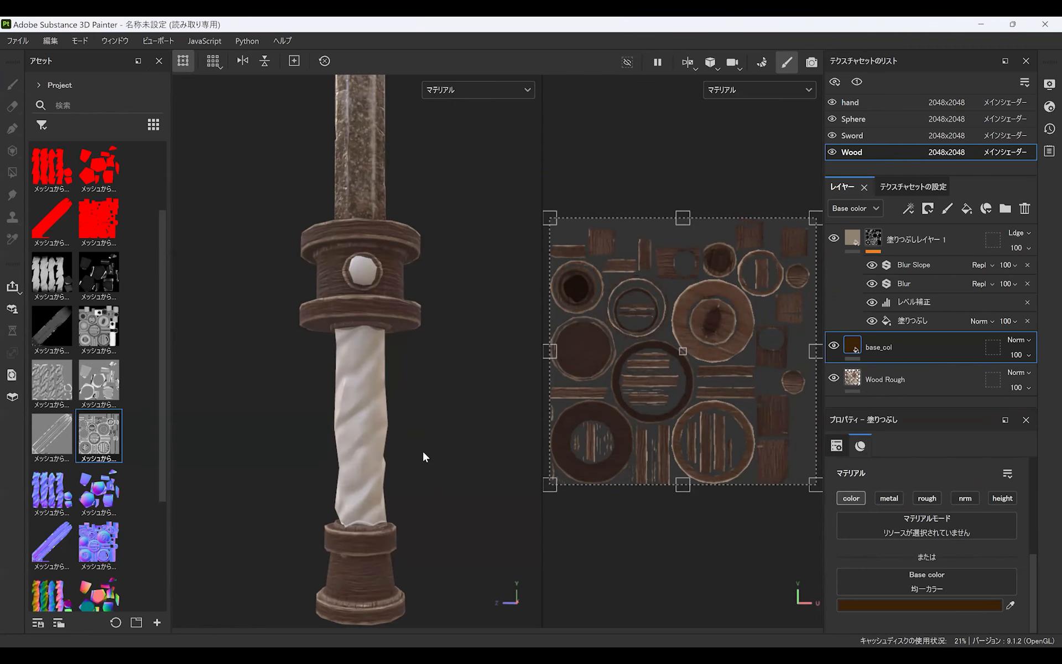
# Step: Add the project's Wood ambient occlusion map as a base color layer at the top of the stack
pyautogui.moveTo(162, 240); pyautogui.dragTo(163, 189)
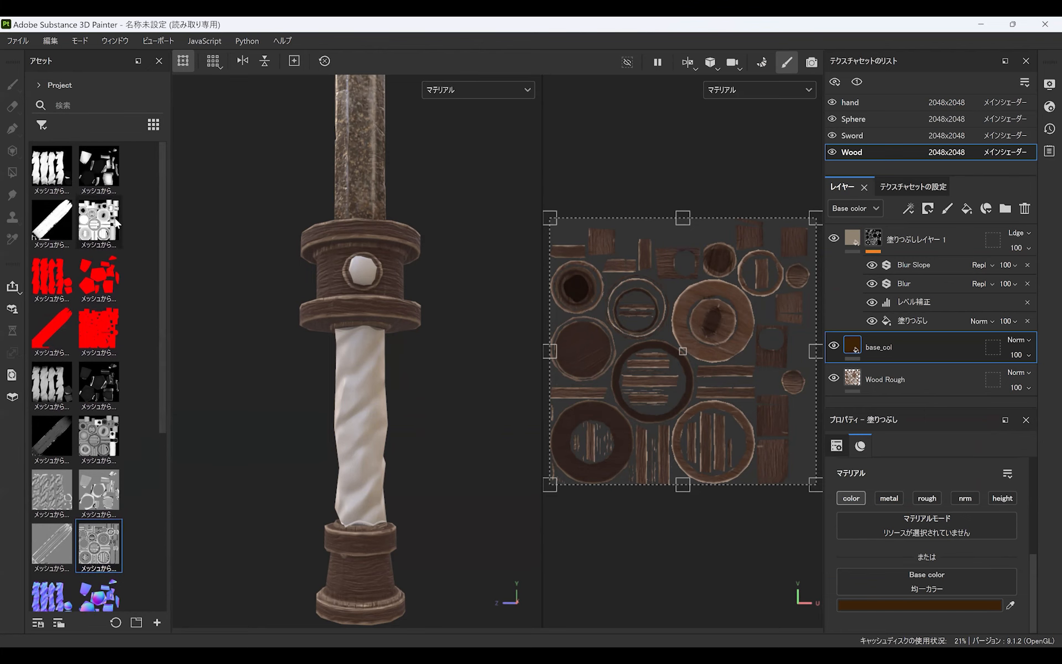
pyautogui.moveTo(115, 222)
pyautogui.moveTo(103, 222); pyautogui.dragTo(951, 270)
# Step: Add a Levels adjustment to the ambient occlusion layer with inputs of about 0.311, 2.846 and 0.794
pyautogui.click(909, 208)
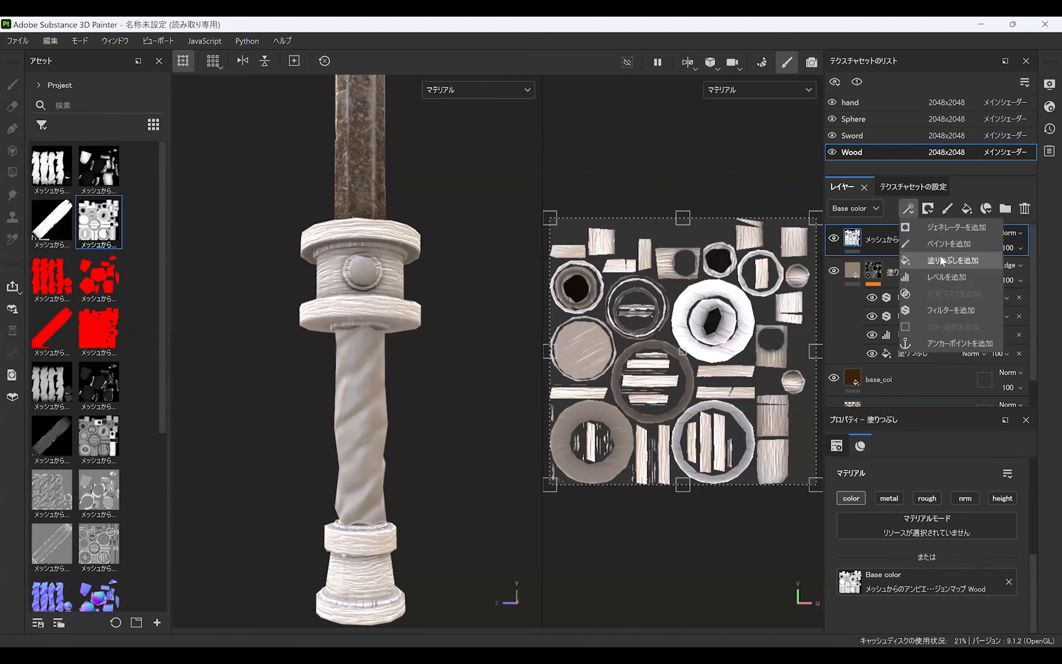
pyautogui.click(941, 282)
pyautogui.moveTo(961, 501); pyautogui.dragTo(953, 501)
pyautogui.moveTo(839, 499)
pyautogui.mouseDown()
pyautogui.moveTo(986, 501)
pyautogui.moveTo(944, 503)
pyautogui.mouseUp()
# Step: Set the ambient occlusion layer's blend mode to Multiply and lower its opacity to 58
pyautogui.click(1009, 233)
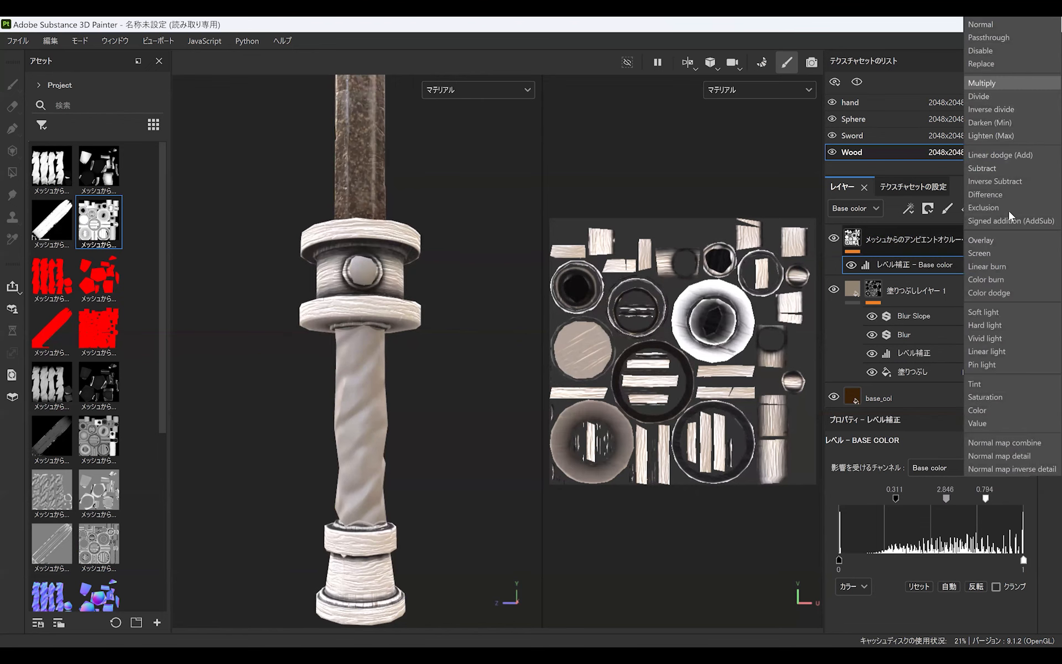
pyautogui.click(983, 83)
pyautogui.keyDown('alt'); pyautogui.moveTo(430, 318); pyautogui.dragTo(470, 398); pyautogui.keyUp('alt')
pyautogui.click(1020, 249)
pyautogui.moveTo(1049, 274); pyautogui.dragTo(1030, 280)
pyautogui.keyDown('alt'); pyautogui.moveTo(413, 418); pyautogui.dragTo(381, 464); pyautogui.keyUp('alt')
pyautogui.keyDown('alt'); pyautogui.moveTo(382, 465); pyautogui.dragTo(387, 492, button='right'); pyautogui.keyUp('alt')
# Step: Add a fill layer named Dirt01 at the top of the stack and give it a mask with a fill effect
pyautogui.click(966, 208)
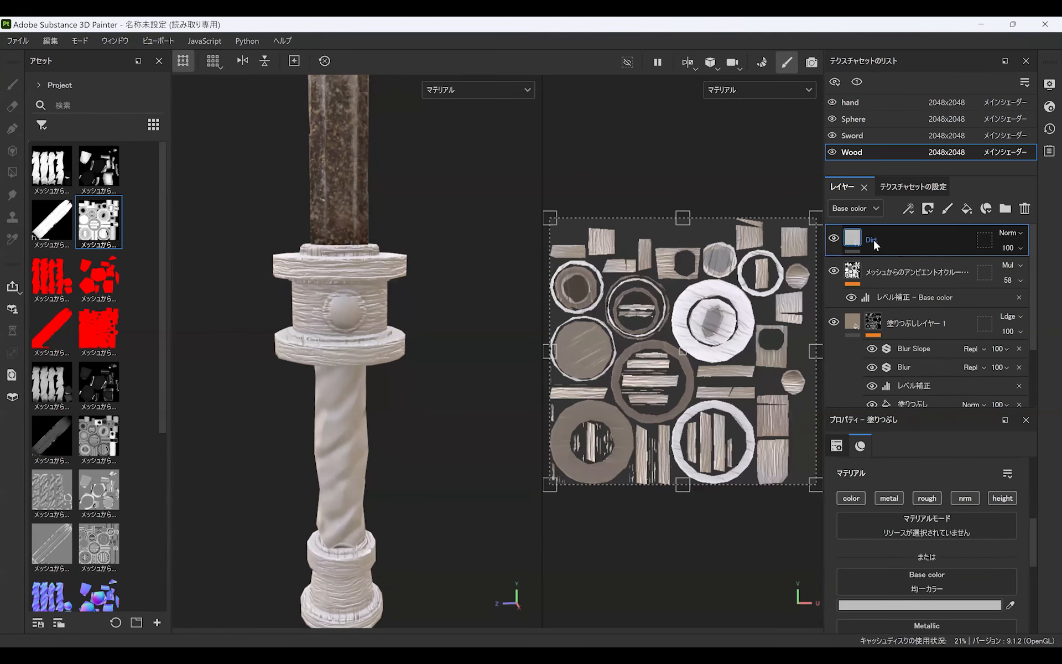
pyautogui.click(928, 208)
pyautogui.click(943, 243)
pyautogui.click(908, 208)
pyautogui.click(921, 252)
# Step: Restrict the Dirt01 layer to the color channel and set its base color to an orange-brown
pyautogui.click(852, 238)
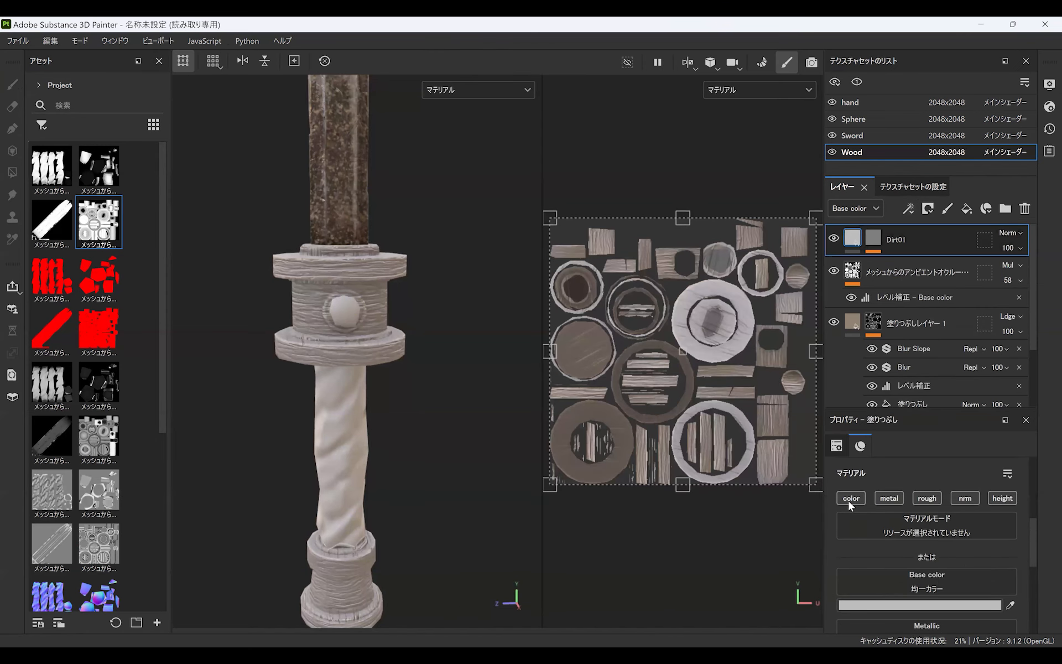
pyautogui.click(940, 605)
pyautogui.click(968, 563)
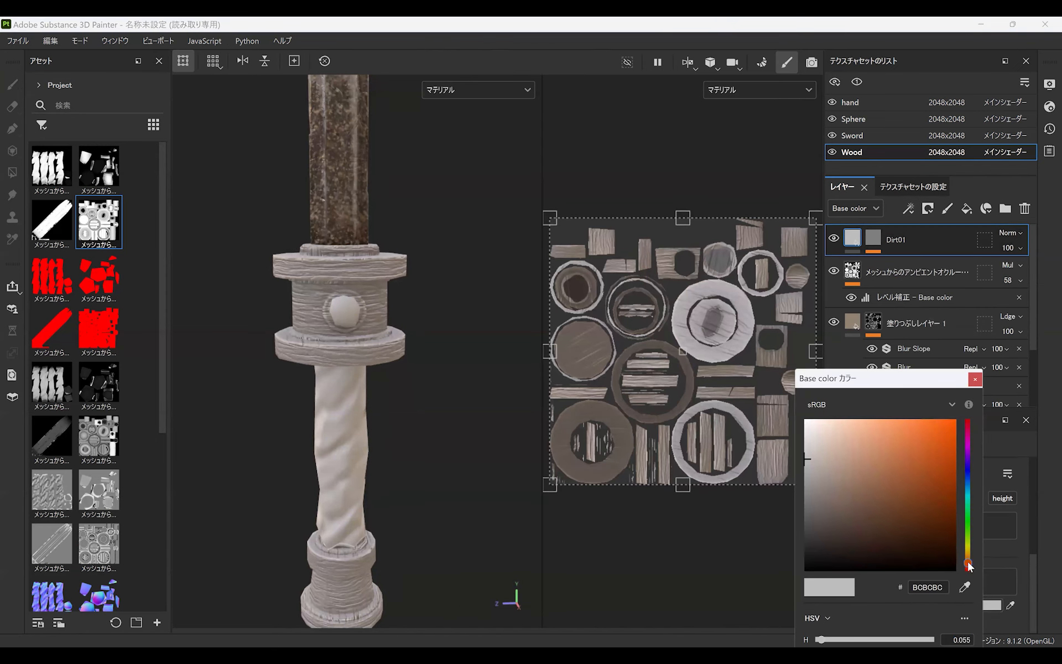
# Step: Search the asset library for noise textures and assign BnW Spots 1 to the fill effect in the Dirt01 mask
pyautogui.click(874, 239)
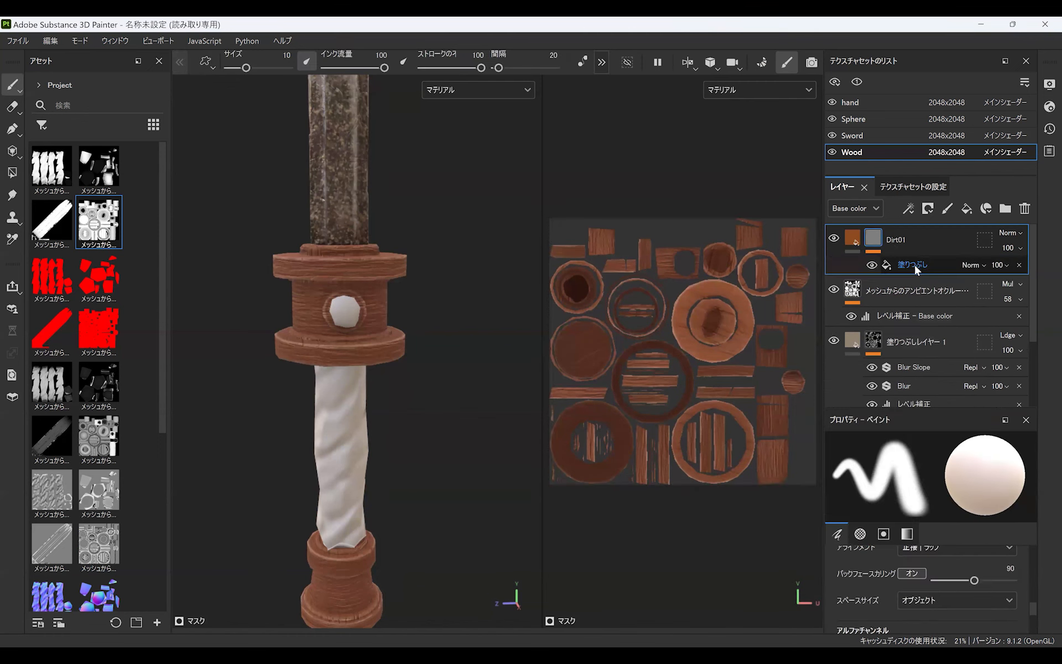
pyautogui.click(916, 264)
pyautogui.click(37, 85)
pyautogui.click(55, 102)
pyautogui.write('dirt')
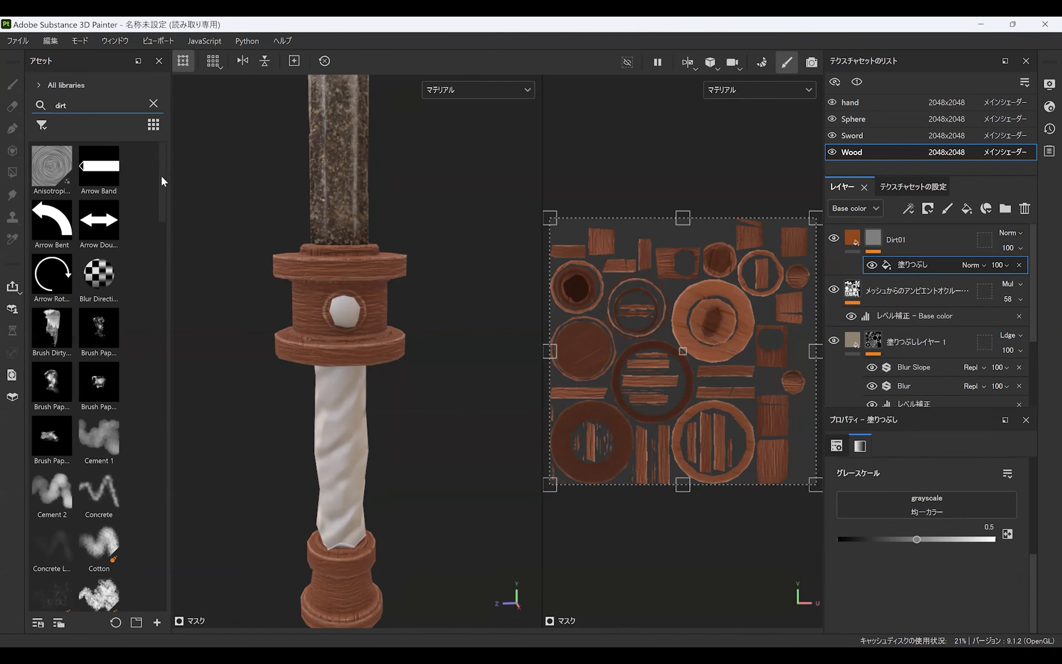
pyautogui.scroll(-3, 166, 208)
pyautogui.moveTo(166, 208); pyautogui.dragTo(165, 186)
pyautogui.doubleClick(60, 105)
pyautogui.write('noise')
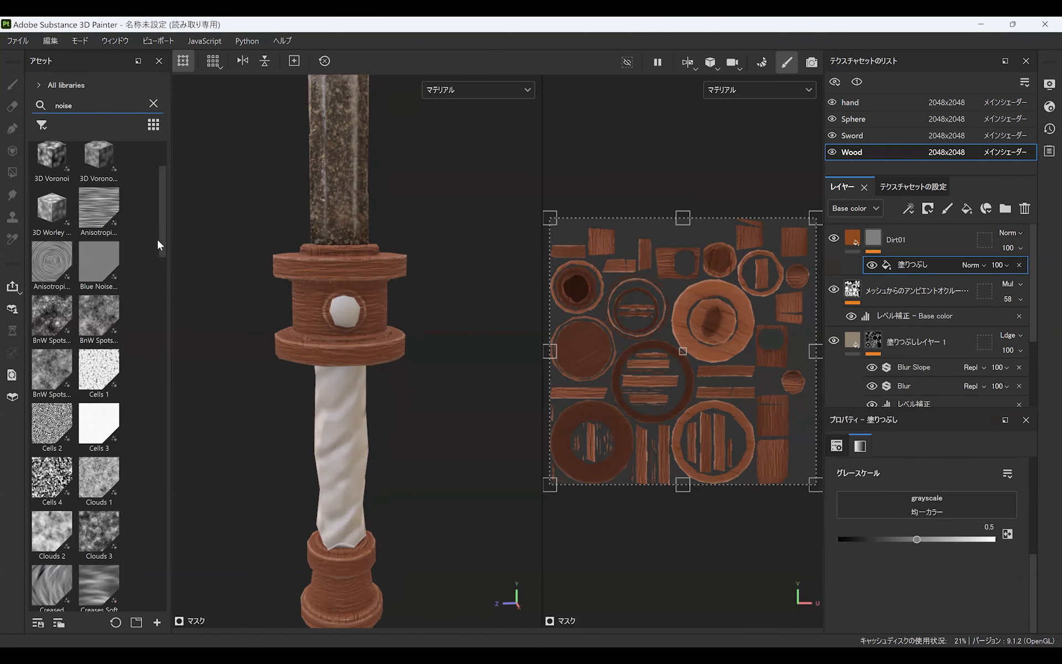
pyautogui.moveTo(160, 242); pyautogui.dragTo(160, 256)
pyautogui.moveTo(52, 232); pyautogui.dragTo(887, 509)
# Step: Add a Levels adjustment to the Dirt01 mask with inputs of about 0.258, 1.105 and 0.794
pyautogui.click(908, 209)
pyautogui.click(934, 275)
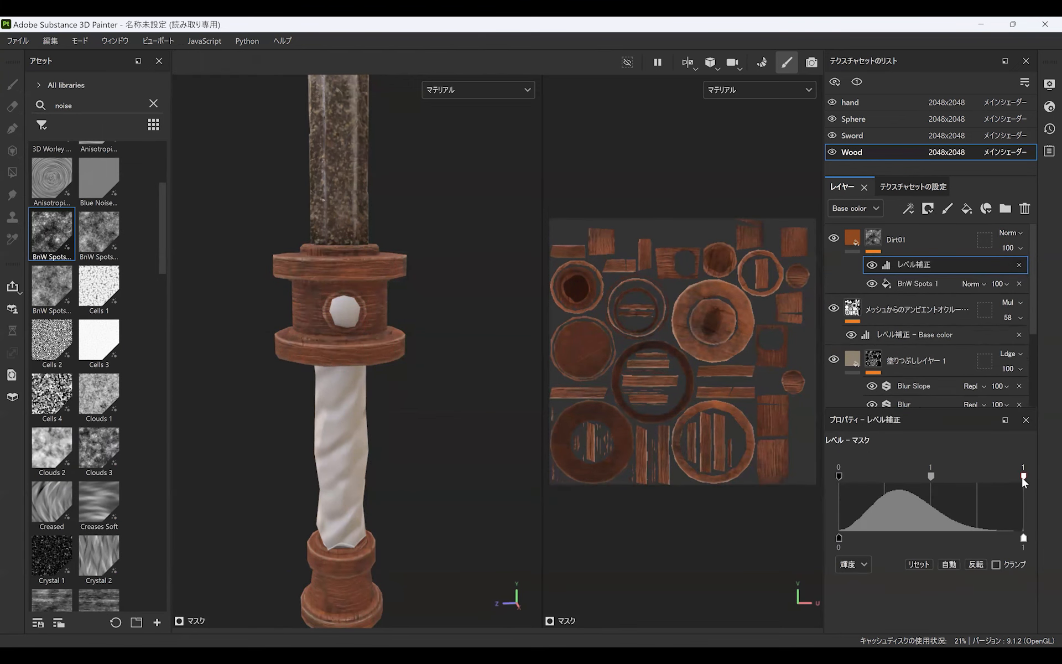
pyautogui.moveTo(839, 476); pyautogui.dragTo(983, 478)
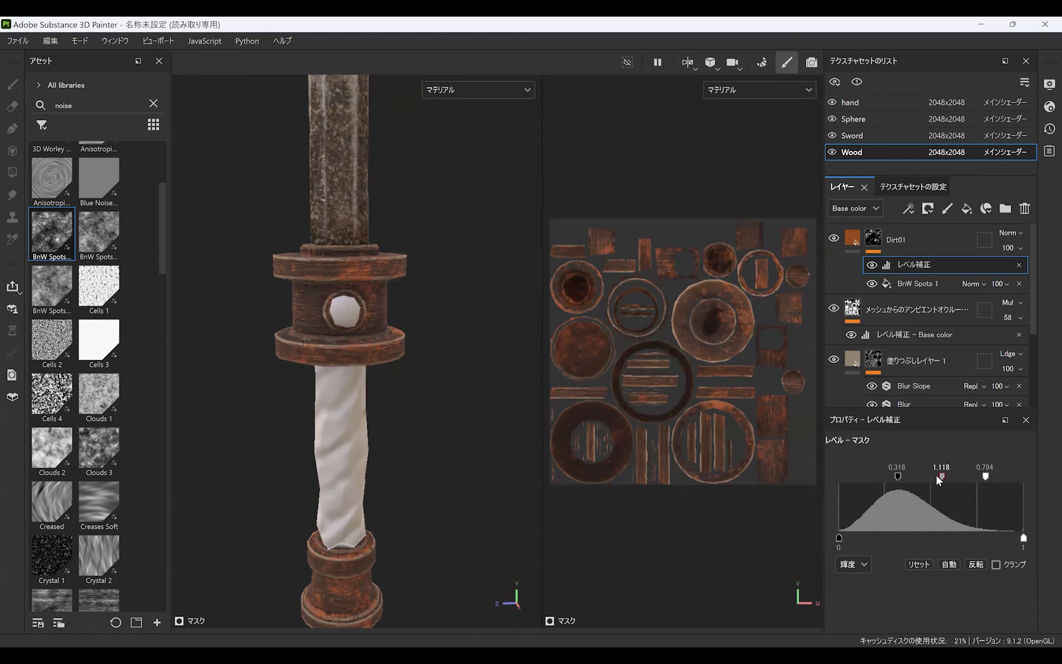
pyautogui.moveTo(897, 477); pyautogui.dragTo(866, 476)
pyautogui.moveTo(933, 477); pyautogui.dragTo(936, 478)
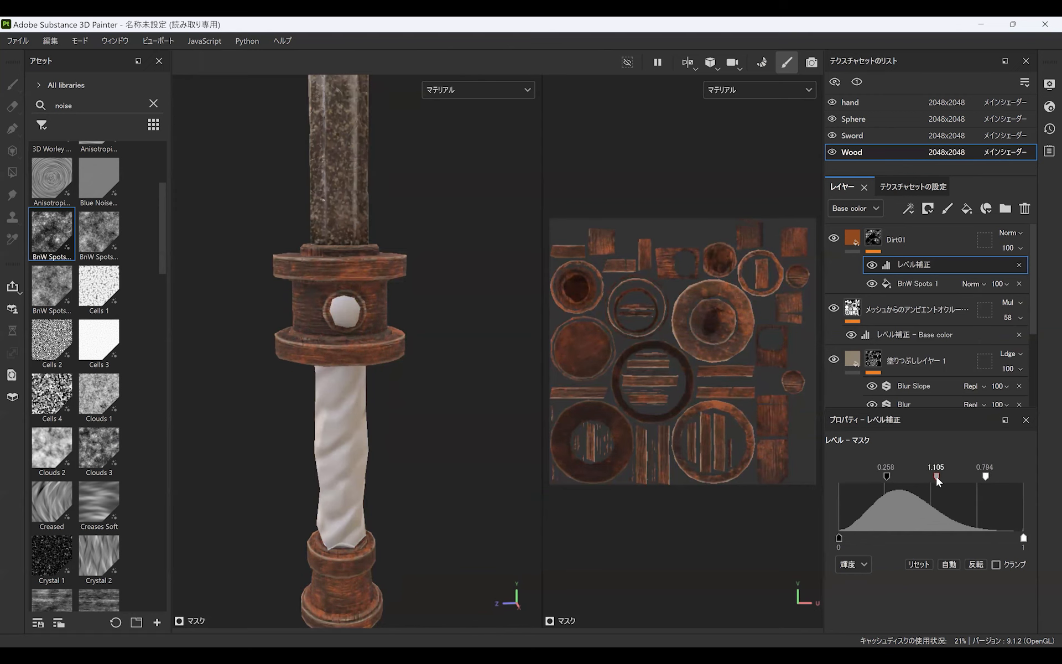
# Step: Set the Dirt01 layer's base color to a muted brown, 786153
pyautogui.click(852, 237)
pyautogui.click(935, 606)
pyautogui.moveTo(919, 482); pyautogui.dragTo(851, 499)
pyautogui.click(974, 379)
pyautogui.keyDown('alt'); pyautogui.moveTo(367, 435); pyautogui.dragTo(372, 413); pyautogui.keyUp('alt')
pyautogui.keyDown('alt'); pyautogui.moveTo(372, 413); pyautogui.dragTo(394, 443, button='right'); pyautogui.keyUp('alt')
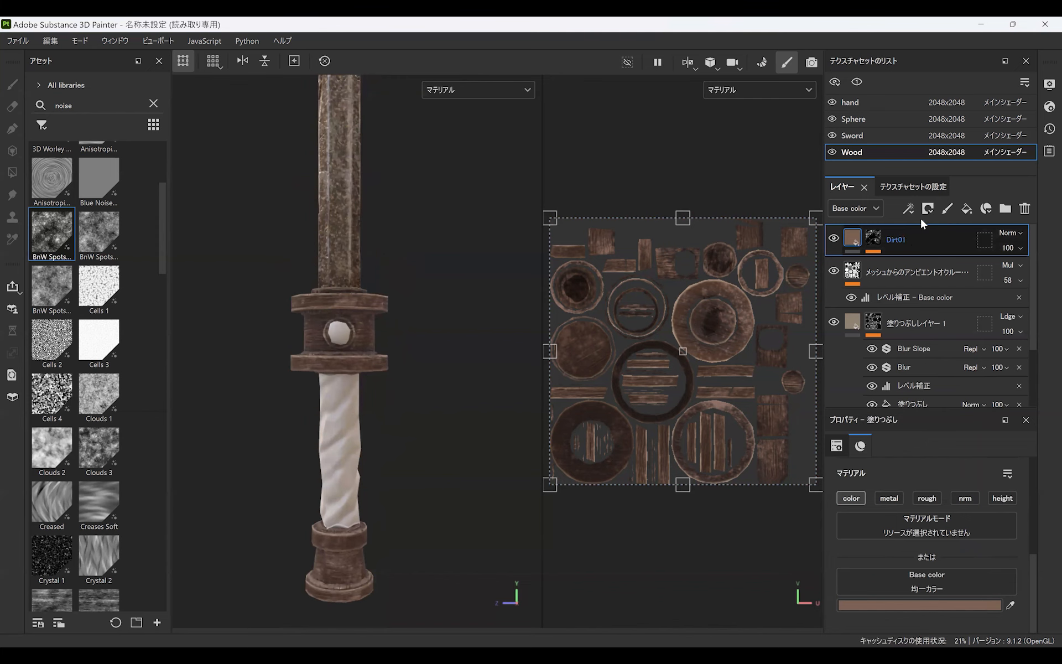
# Step: Duplicate the Dirt01 layer as Dirt02 and replace the copy's mask texture with the second BnW Spots texture
pyautogui.hotkey('ctrl', 'd')
pyautogui.press('Return')
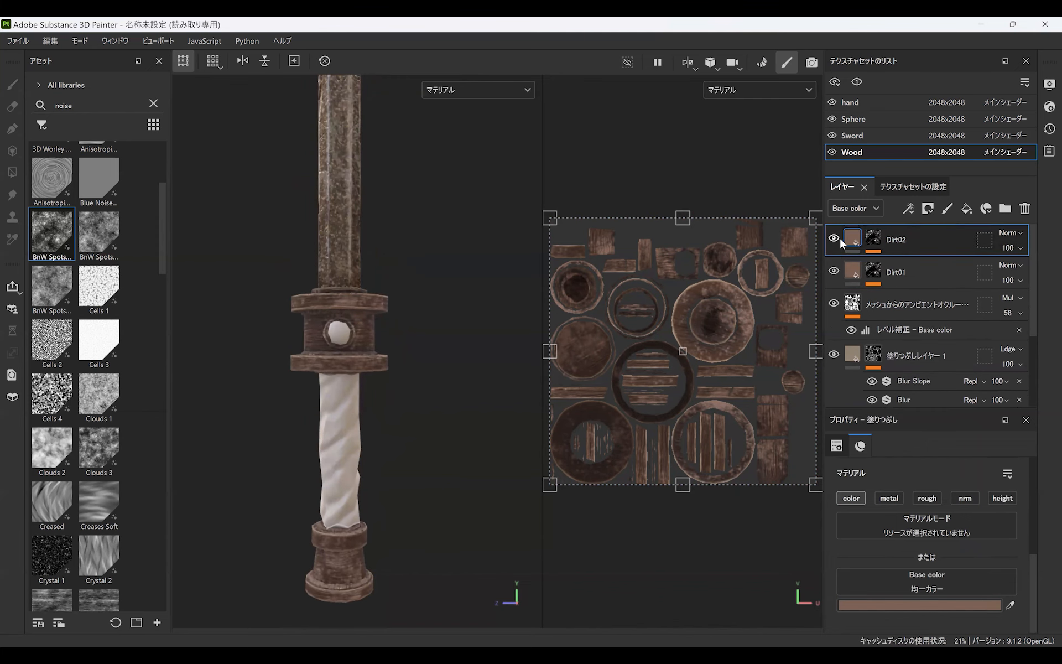
pyautogui.click(873, 238)
pyautogui.click(918, 282)
pyautogui.moveTo(101, 238); pyautogui.dragTo(909, 284)
# Step: Set the Dirt02 layer's base color to dark brown 4F3B2F and its blend mode to Multiply
pyautogui.click(854, 242)
pyautogui.click(940, 605)
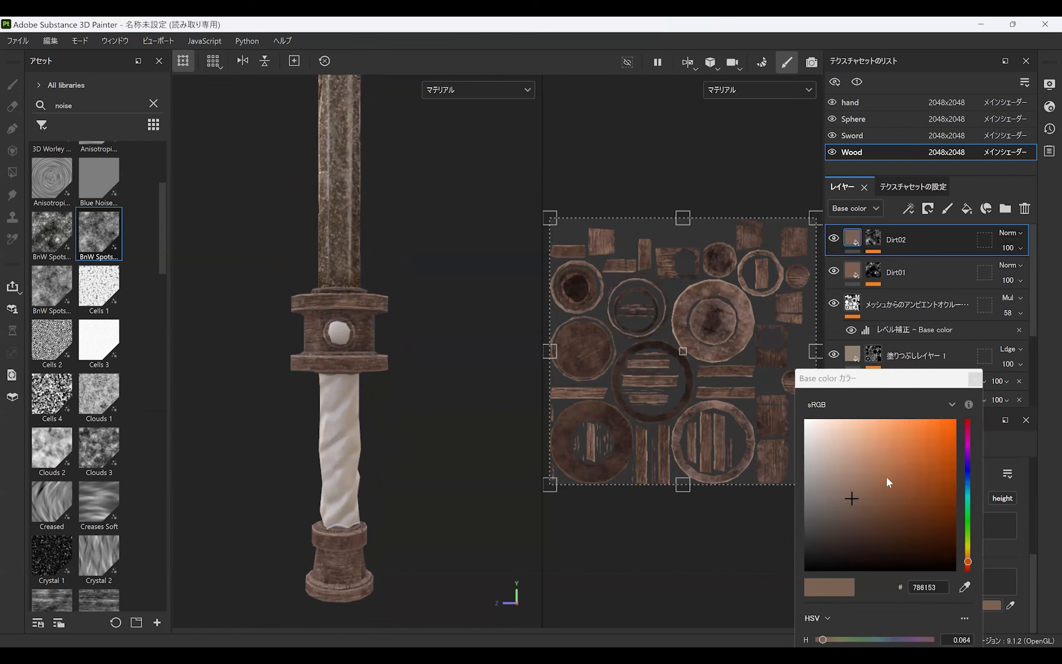
pyautogui.moveTo(853, 497); pyautogui.dragTo(866, 519)
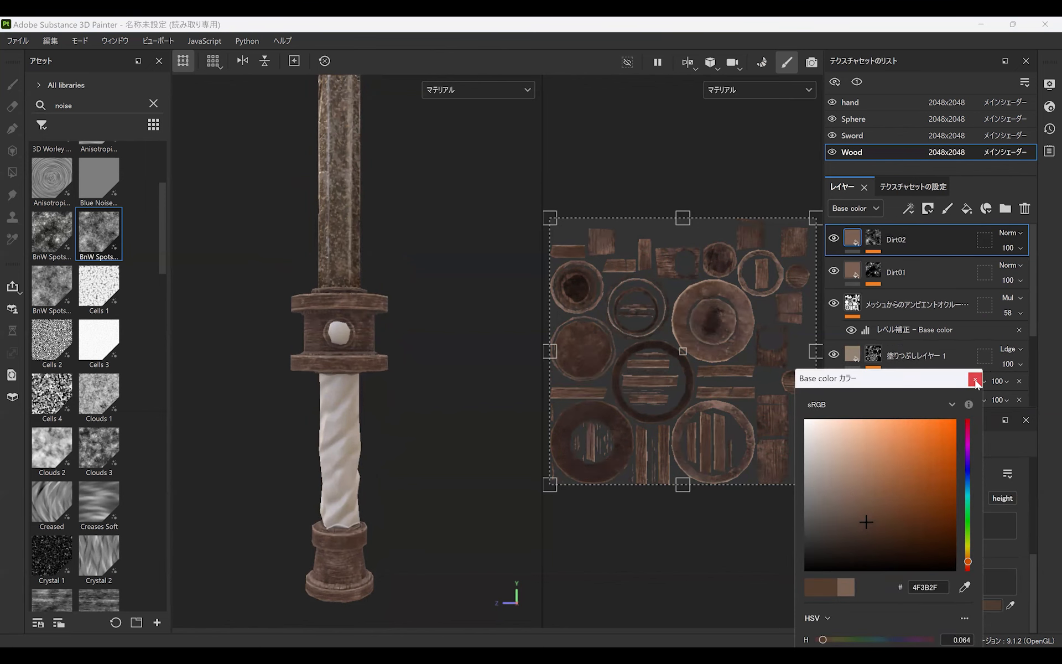
pyautogui.click(1014, 236)
pyautogui.click(1014, 78)
pyautogui.scroll(5, 469, 430)
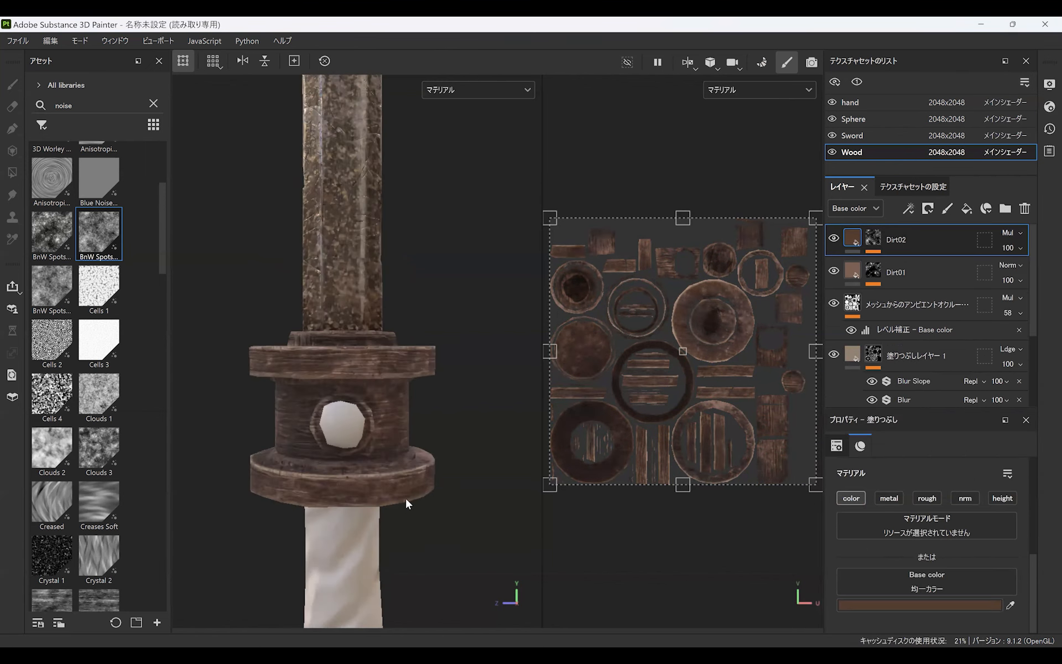
pyautogui.keyDown('alt'); pyautogui.moveTo(469, 429); pyautogui.dragTo(422, 414); pyautogui.keyUp('alt')
pyautogui.scroll(-3, 385, 412)
pyautogui.scroll(2, 381, 445)
# Step: Add a fill layer named Scratch at the top of the Wood stack and restrict it to the height channel
pyautogui.click(966, 209)
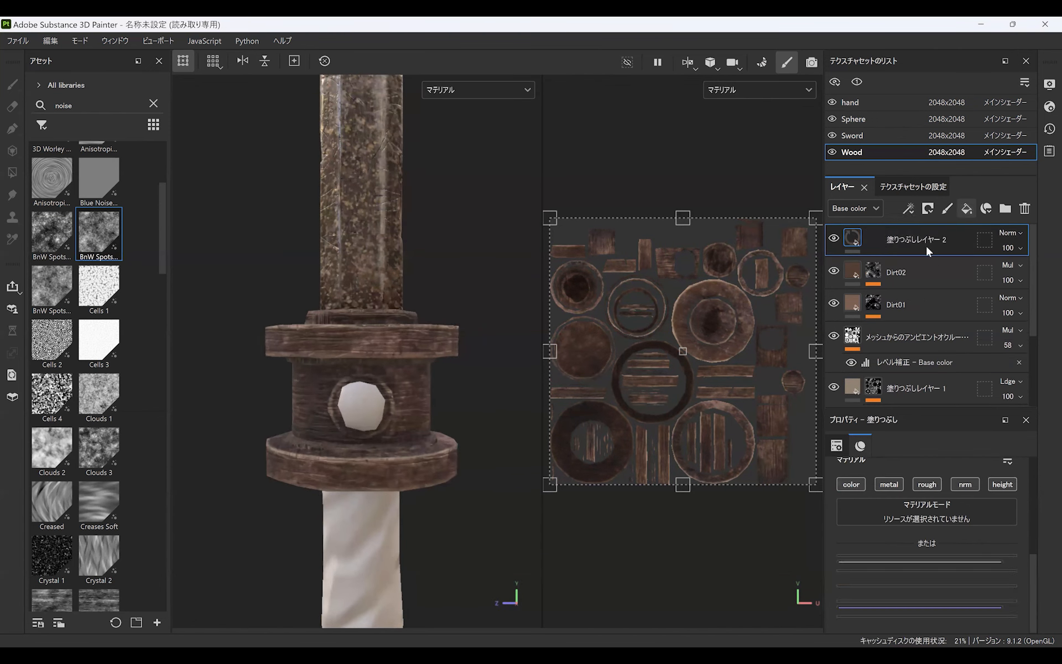
pyautogui.doubleClick(906, 242)
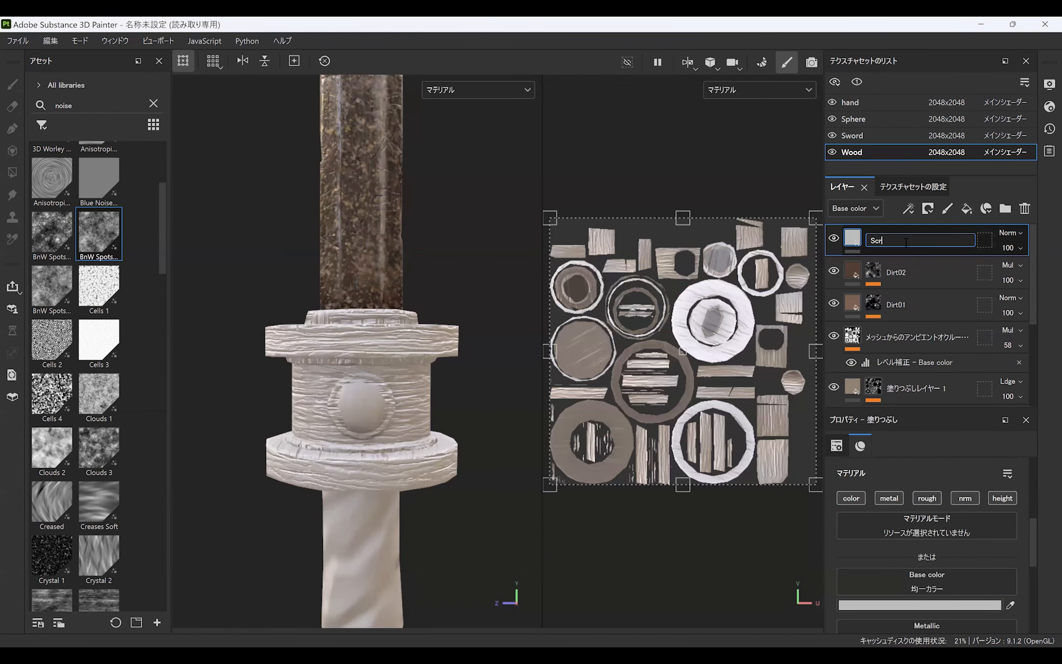
pyautogui.press('Return')
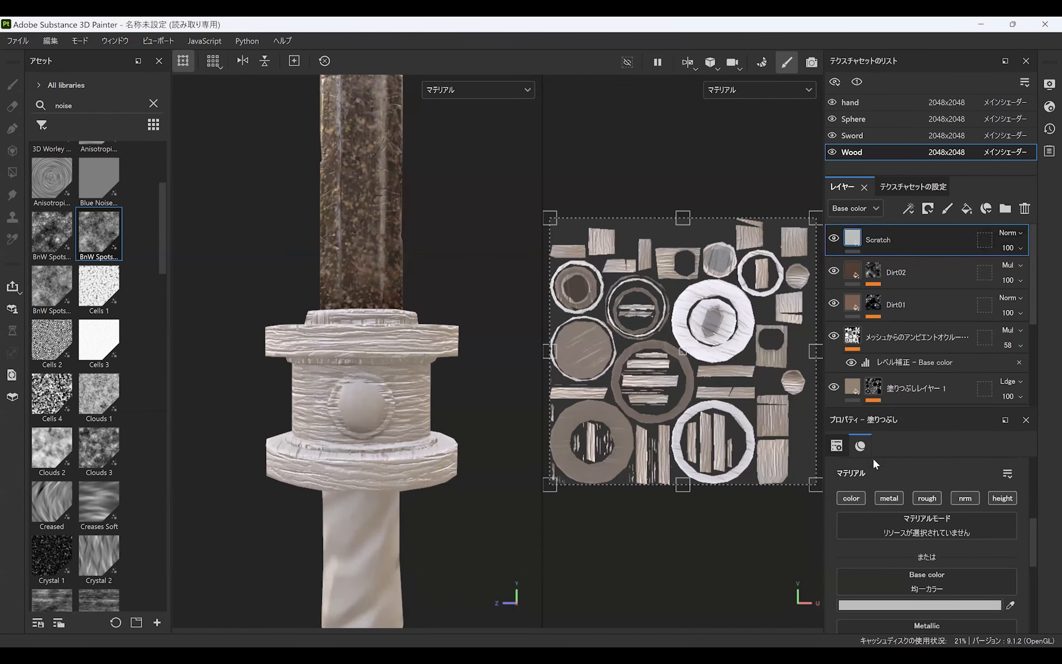
pyautogui.click(1002, 498)
# Step: Search the asset library for scratch textures and apply a dark grunge scratch texture as the Scratch layer's mask
pyautogui.moveTo(160, 239); pyautogui.dragTo(170, 514)
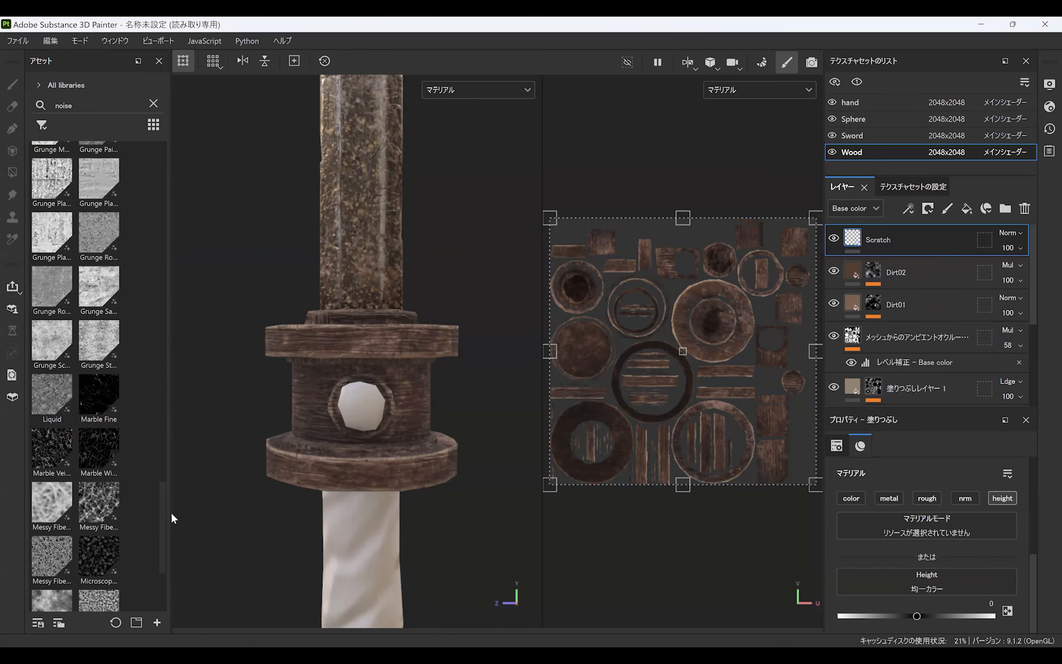
pyautogui.scroll(1, 139, 458)
pyautogui.write('scratc')
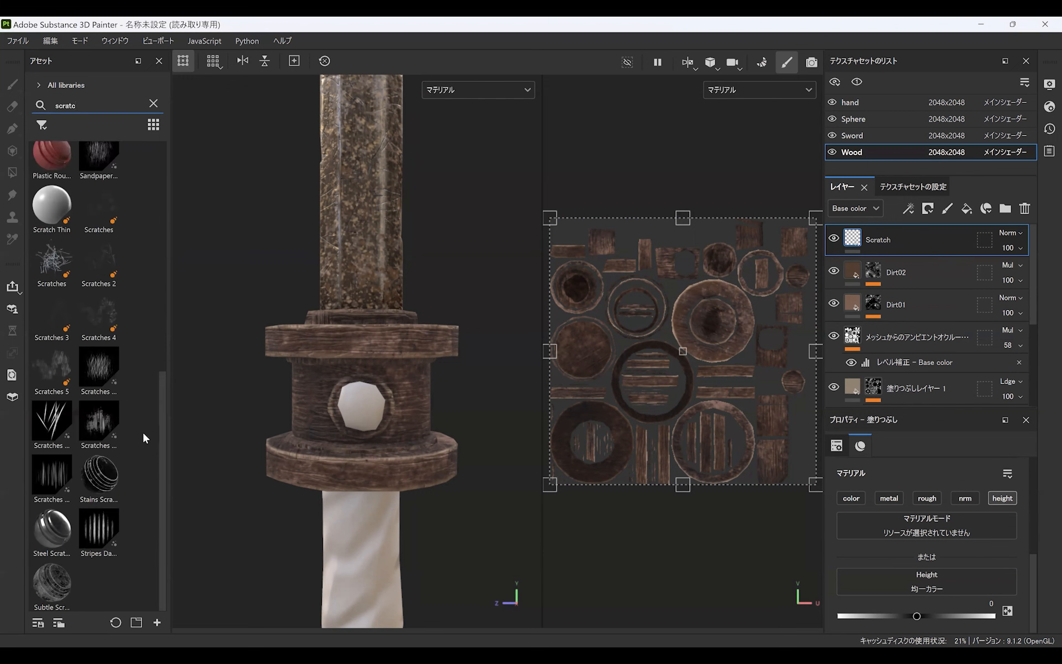
pyautogui.scroll(2, 161, 314)
pyautogui.moveTo(162, 317); pyautogui.dragTo(164, 194)
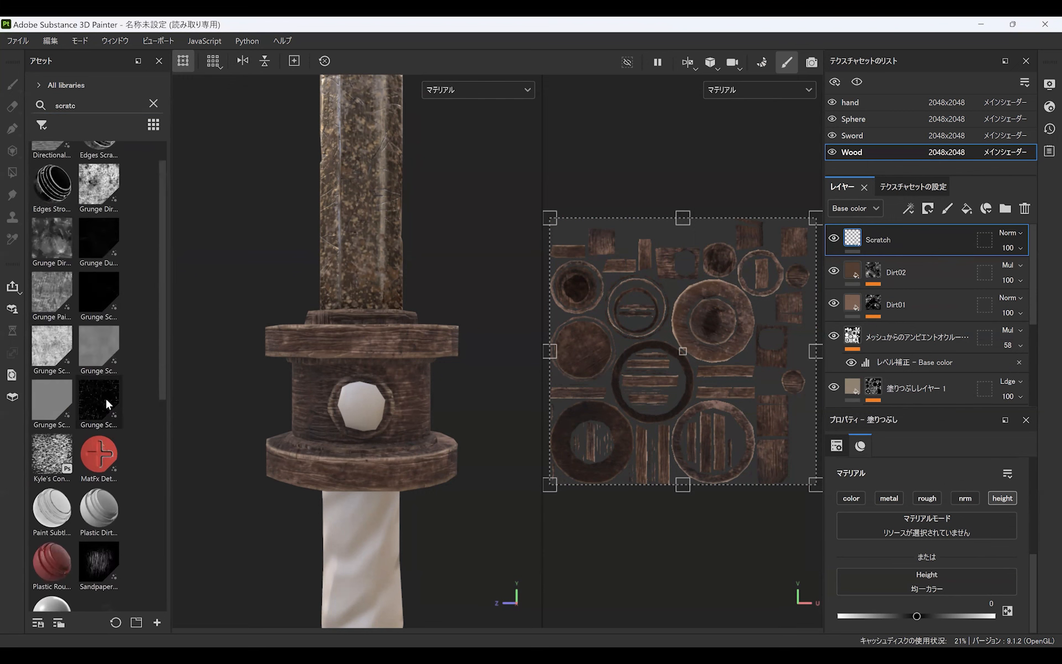
pyautogui.moveTo(884, 386); pyautogui.dragTo(880, 243)
# Step: Set the Scratch layer's height to about -0.6228
pyautogui.click(854, 240)
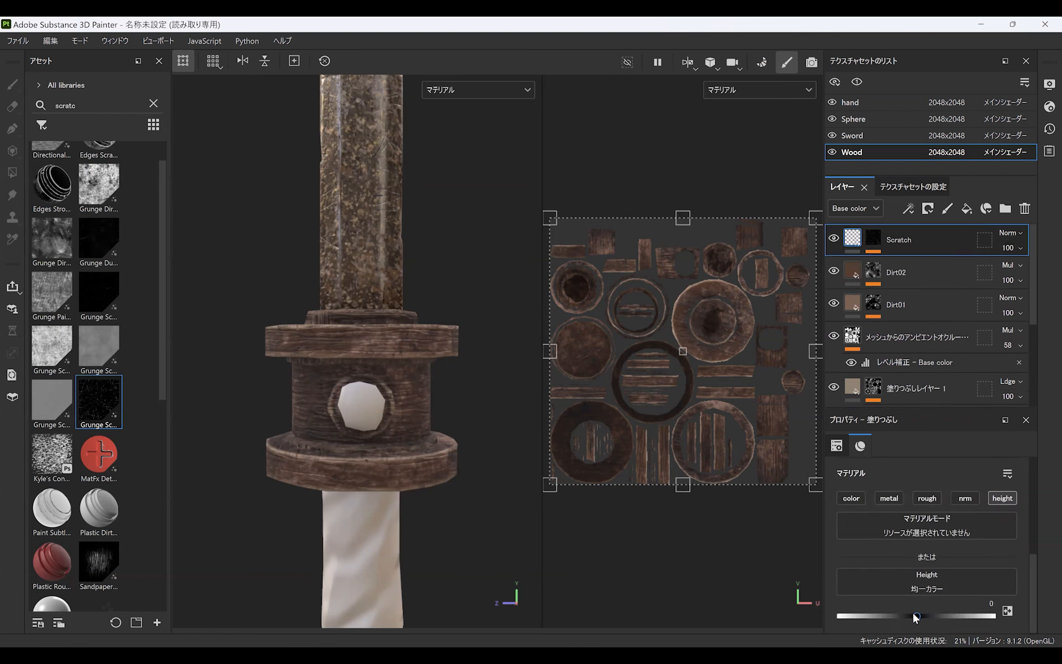
pyautogui.keyDown('alt'); pyautogui.moveTo(444, 356); pyautogui.dragTo(348, 490, button='right'); pyautogui.keyUp('alt')
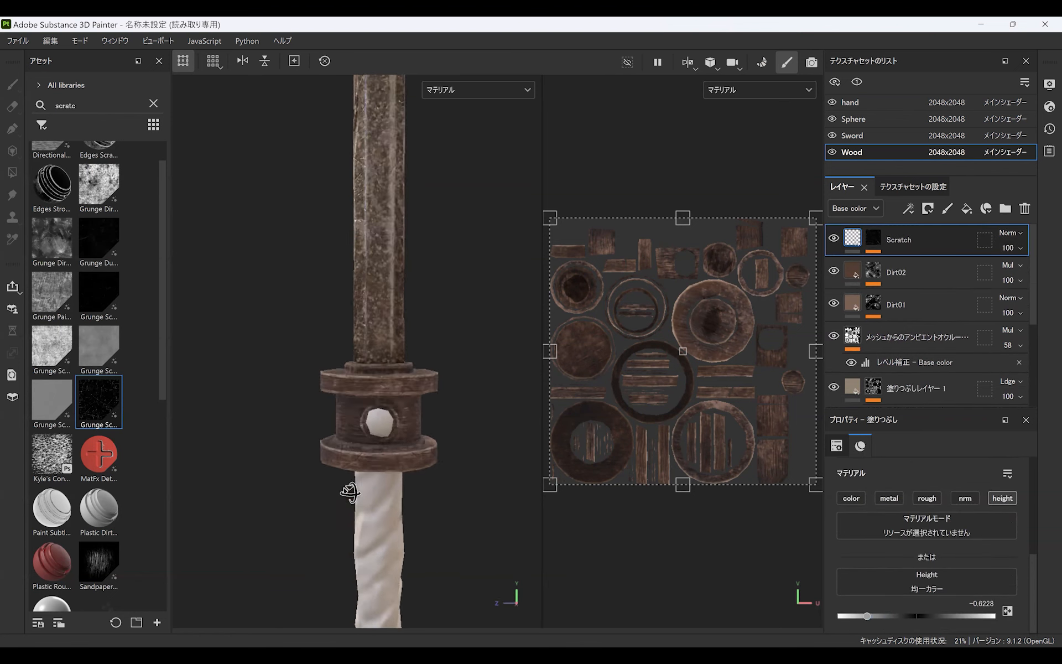
pyautogui.keyDown('alt'); pyautogui.moveTo(349, 491); pyautogui.dragTo(256, 465); pyautogui.keyUp('alt')
pyautogui.keyDown('alt'); pyautogui.moveTo(256, 464); pyautogui.dragTo(385, 465, button='right'); pyautogui.keyUp('alt')
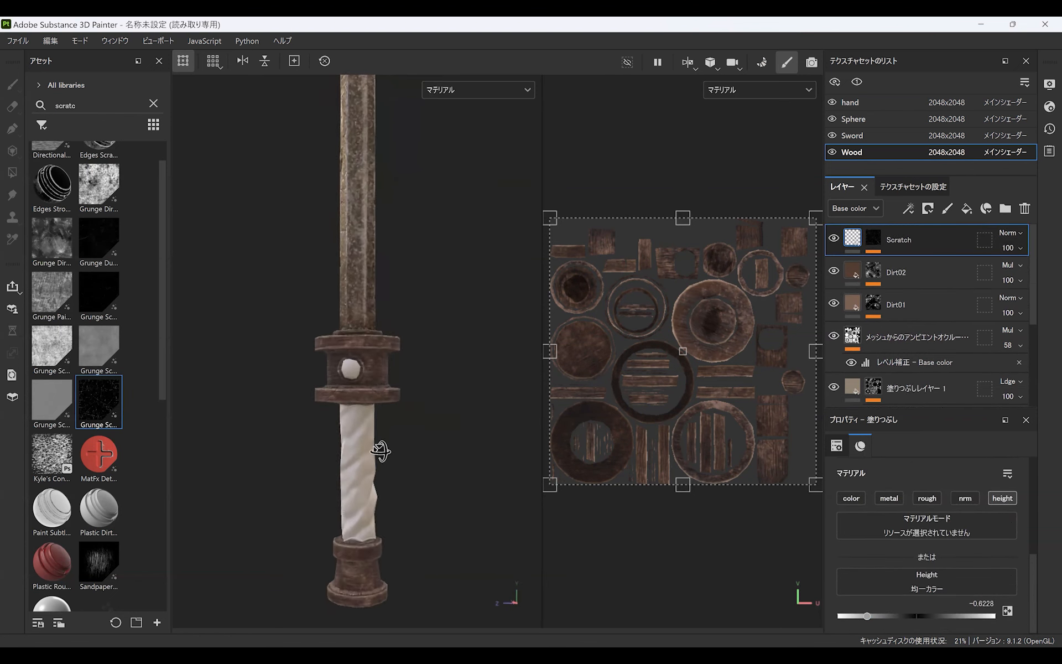
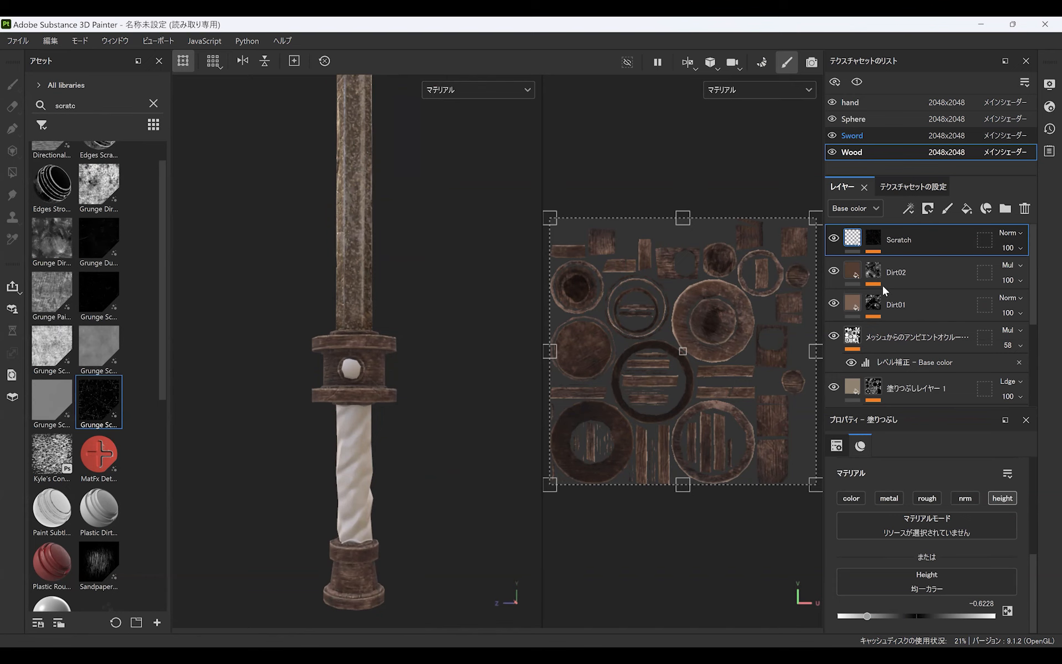
# Step: Copy the Sand_01 and Sand_02 layers from the Sword texture set and paste them above Scratch in the Wood set
pyautogui.keyDown('shift'); pyautogui.click(911, 268); pyautogui.keyUp('shift')
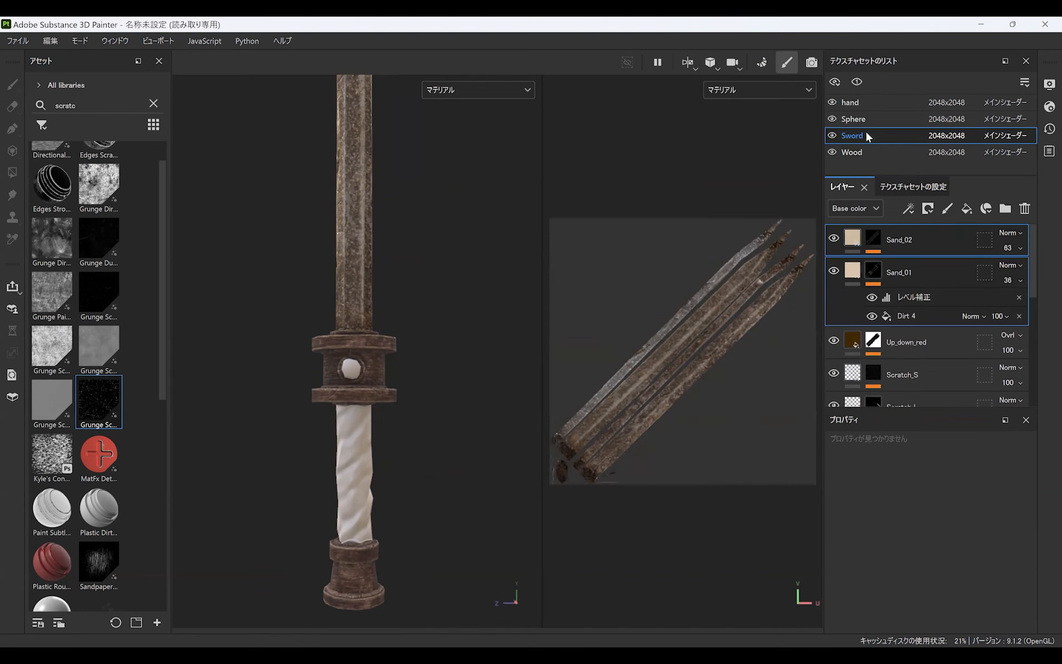
pyautogui.click(863, 152)
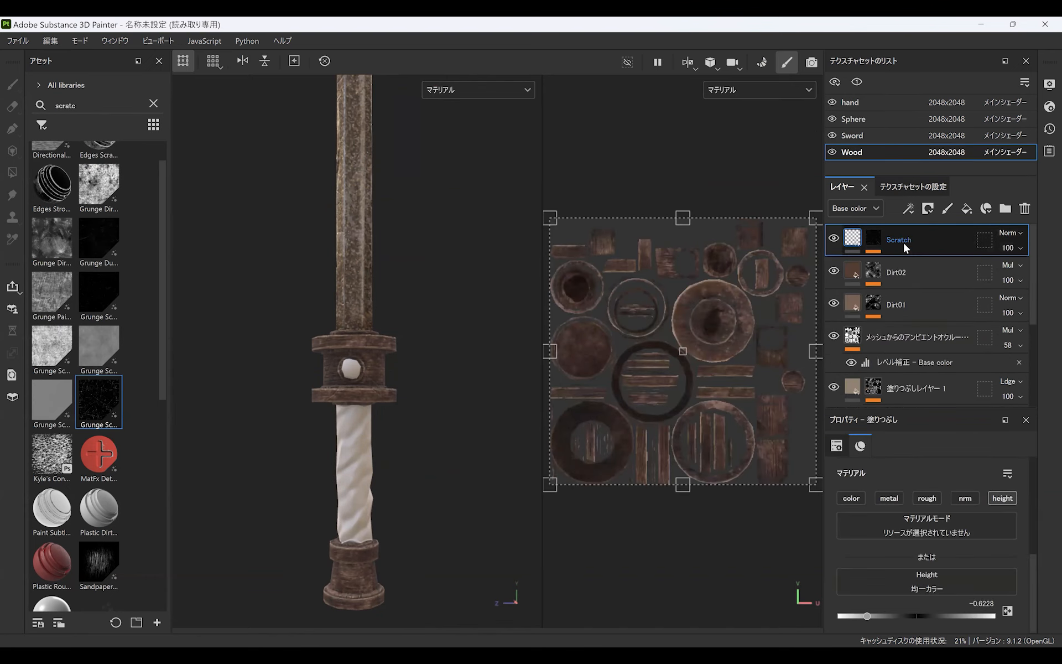
pyautogui.hotkey('ctrl', 'v')
pyautogui.keyDown('alt'); pyautogui.moveTo(379, 421); pyautogui.dragTo(405, 424); pyautogui.keyUp('alt')
pyautogui.keyDown('alt'); pyautogui.moveTo(406, 424); pyautogui.dragTo(403, 594, button='right'); pyautogui.keyUp('alt')
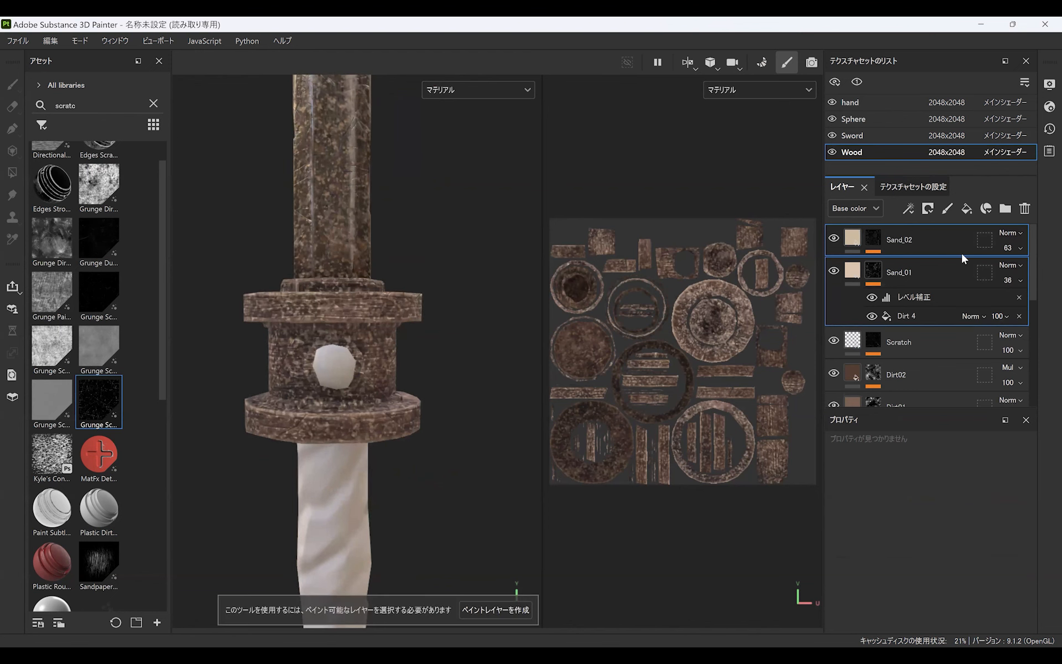
# Step: Adjust the opacity of the pasted Sand_01 and Sand_02 layers on the wood
pyautogui.click(1016, 280)
pyautogui.moveTo(1018, 307); pyautogui.dragTo(1015, 277)
pyautogui.click(1019, 270)
pyautogui.click(1011, 247)
pyautogui.scroll(-5, 469, 335)
pyautogui.keyDown('alt'); pyautogui.moveTo(400, 480); pyautogui.dragTo(390, 400); pyautogui.keyUp('alt')
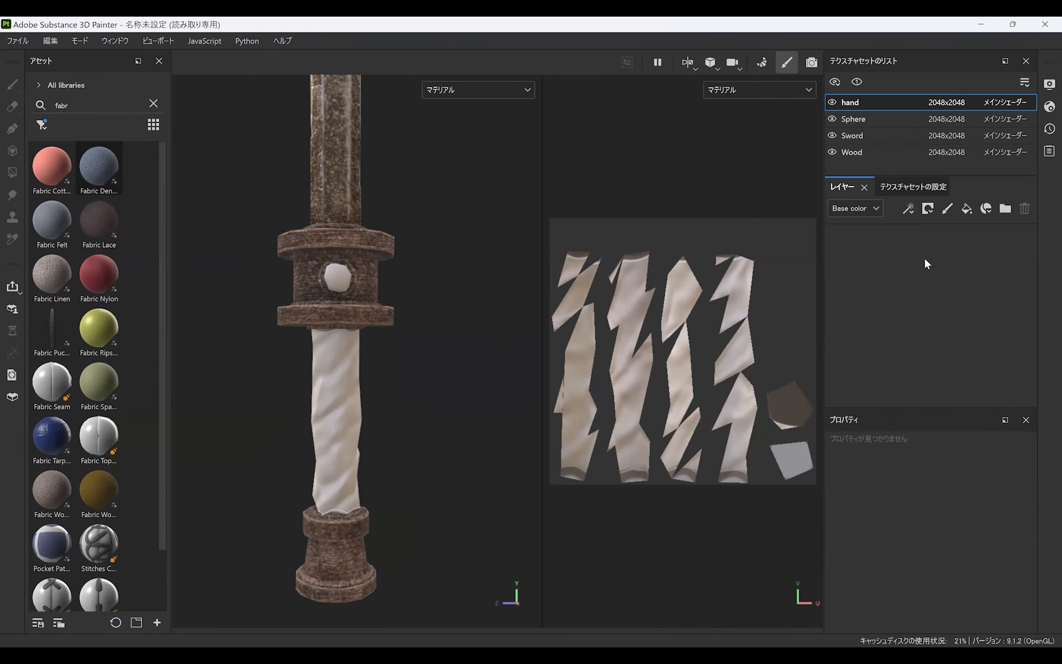
# Step: Add the Fabric Denim material to the hand texture set, changing its projection method and using a tiling of 3
pyautogui.moveTo(924, 259); pyautogui.dragTo(907, 251)
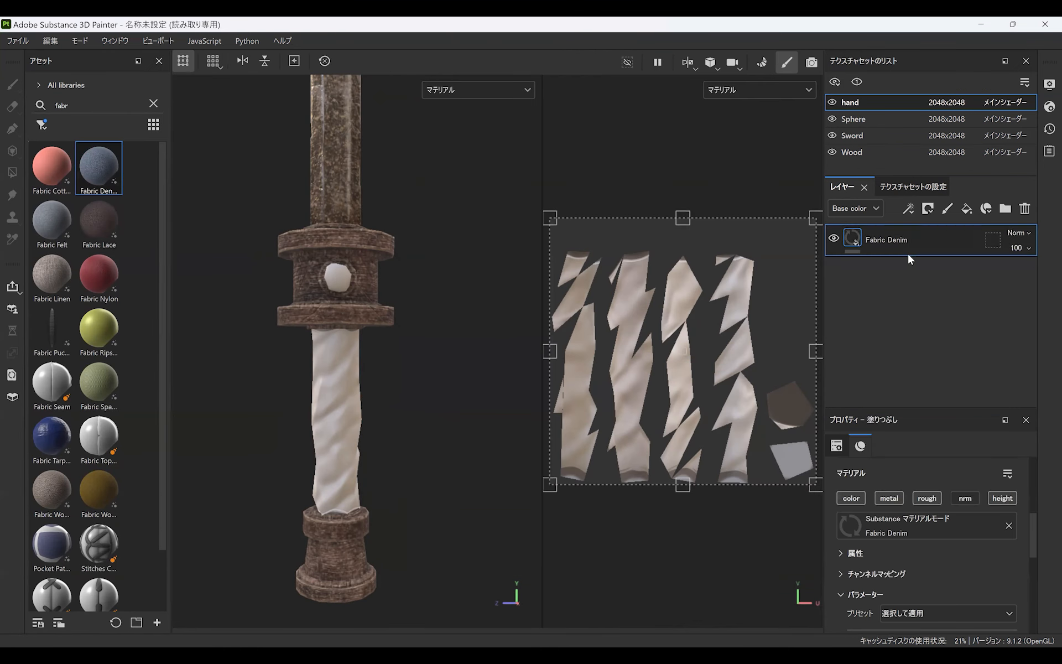
pyautogui.scroll(5, 1028, 529)
pyautogui.click(951, 492)
pyautogui.click(925, 532)
pyautogui.keyDown('alt'); pyautogui.moveTo(298, 280); pyautogui.dragTo(222, 243, button='right'); pyautogui.keyUp('alt')
pyautogui.keyDown('alt'); pyautogui.moveTo(382, 379); pyautogui.dragTo(351, 400, button='middle'); pyautogui.keyUp('alt')
pyautogui.write('3')
pyautogui.press('Return')
# Step: Rotate the denim material's projection over the sword grip
pyautogui.keyDown('alt'); pyautogui.moveTo(317, 442); pyautogui.dragTo(375, 457, button='right'); pyautogui.keyUp('alt')
pyautogui.keyDown('alt'); pyautogui.moveTo(368, 538); pyautogui.dragTo(371, 260, button='right'); pyautogui.keyUp('alt')
pyautogui.press('e')
pyautogui.moveTo(371, 241)
pyautogui.mouseDown()
pyautogui.moveTo(343, 199)
pyautogui.moveTo(367, 227)
pyautogui.mouseUp()
pyautogui.keyDown('alt'); pyautogui.moveTo(374, 377); pyautogui.dragTo(358, 494, button='right'); pyautogui.keyUp('alt')
pyautogui.keyDown('alt'); pyautogui.moveTo(442, 442); pyautogui.dragTo(474, 426); pyautogui.keyUp('alt')
pyautogui.keyDown('alt'); pyautogui.moveTo(375, 498); pyautogui.dragTo(372, 437, button='middle'); pyautogui.keyUp('alt')
# Step: Add a color-only fill layer above Fabric Denim and set its base color to dark red 4F2020
pyautogui.click(966, 209)
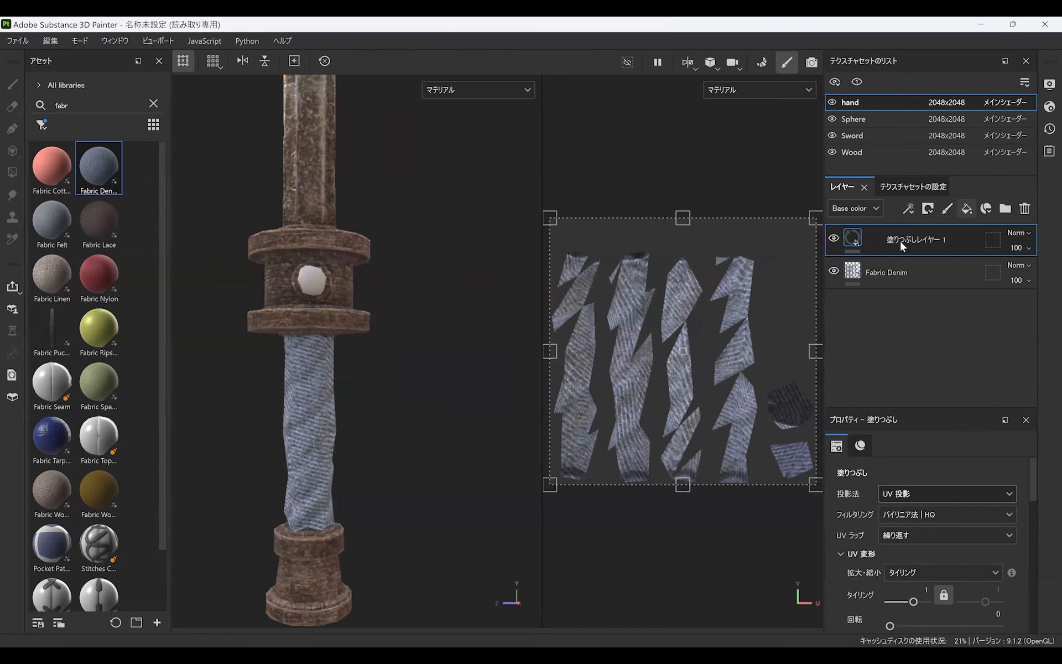
pyautogui.scroll(-3, 1030, 506)
pyautogui.scroll(-2, 1030, 508)
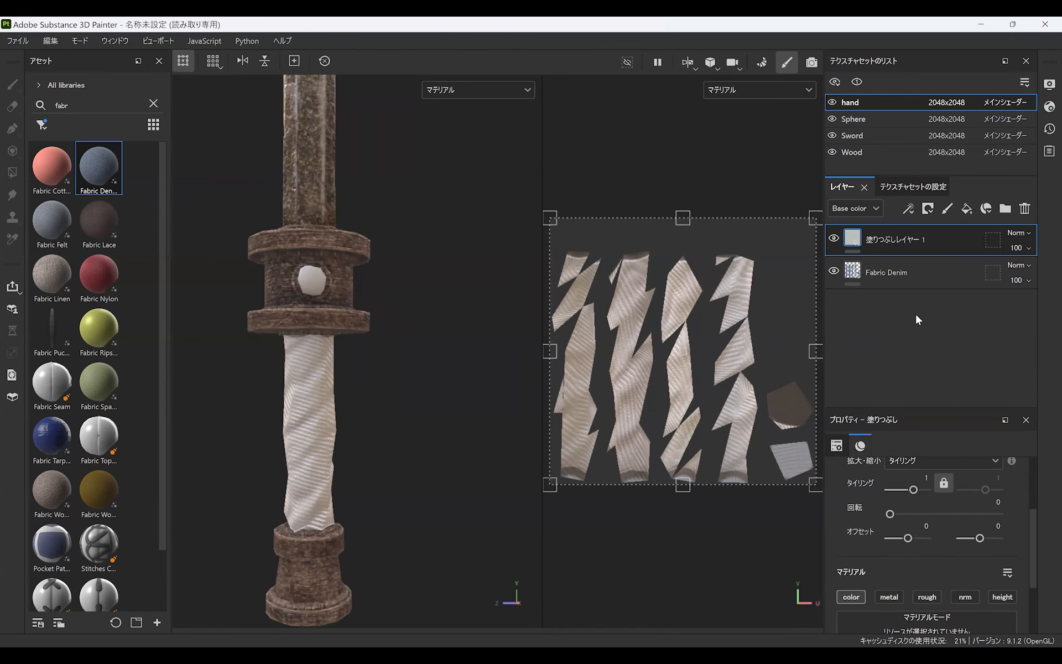
pyautogui.scroll(-3, 1030, 548)
pyautogui.click(967, 604)
pyautogui.moveTo(861, 476); pyautogui.dragTo(894, 522)
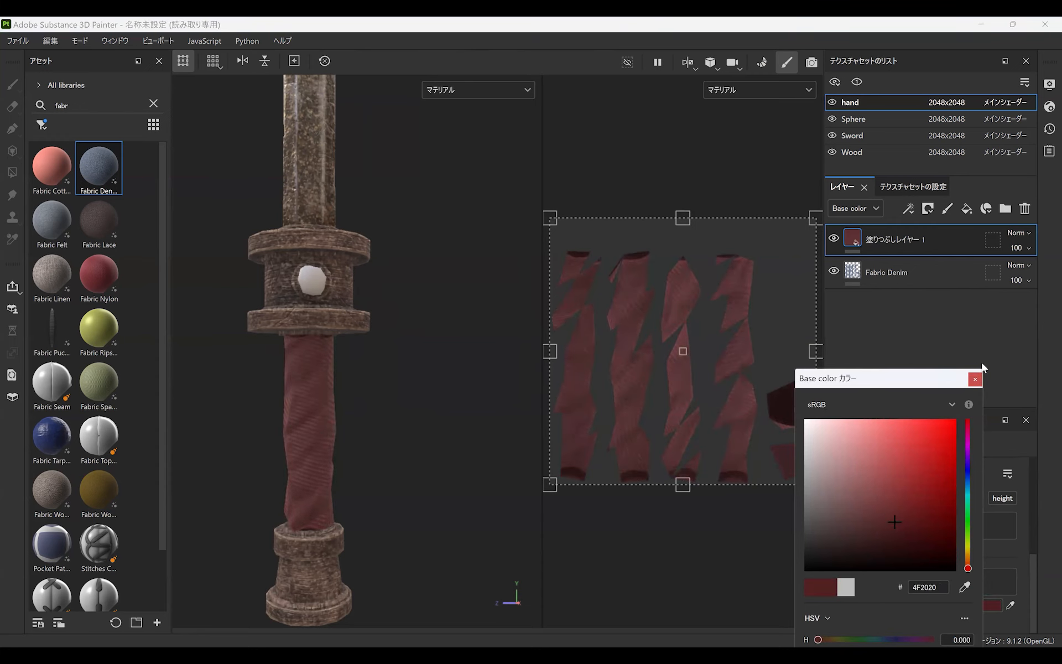
pyautogui.moveTo(397, 450)
pyautogui.keyDown('alt'); pyautogui.mouseDown()
pyautogui.moveTo(545, 464)
pyautogui.moveTo(378, 464)
pyautogui.moveTo(392, 440)
pyautogui.mouseUp(); pyautogui.keyUp('alt')
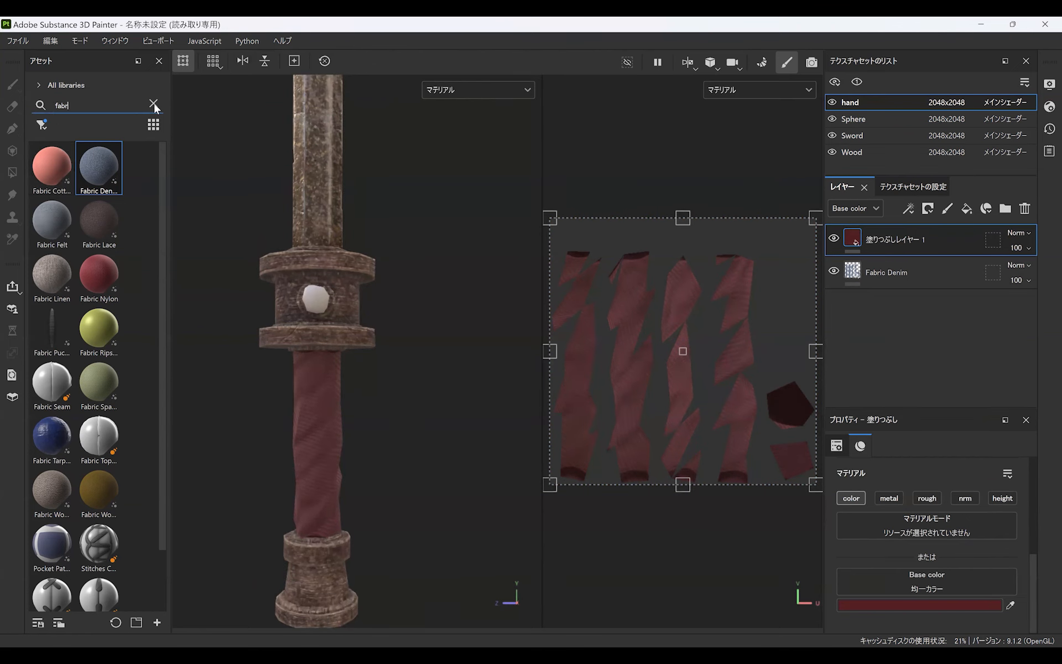
# Step: Show all asset types in the project and add the hand curvature map as a base color layer above the red fill
pyautogui.click(39, 85)
pyautogui.click(54, 112)
pyautogui.click(41, 124)
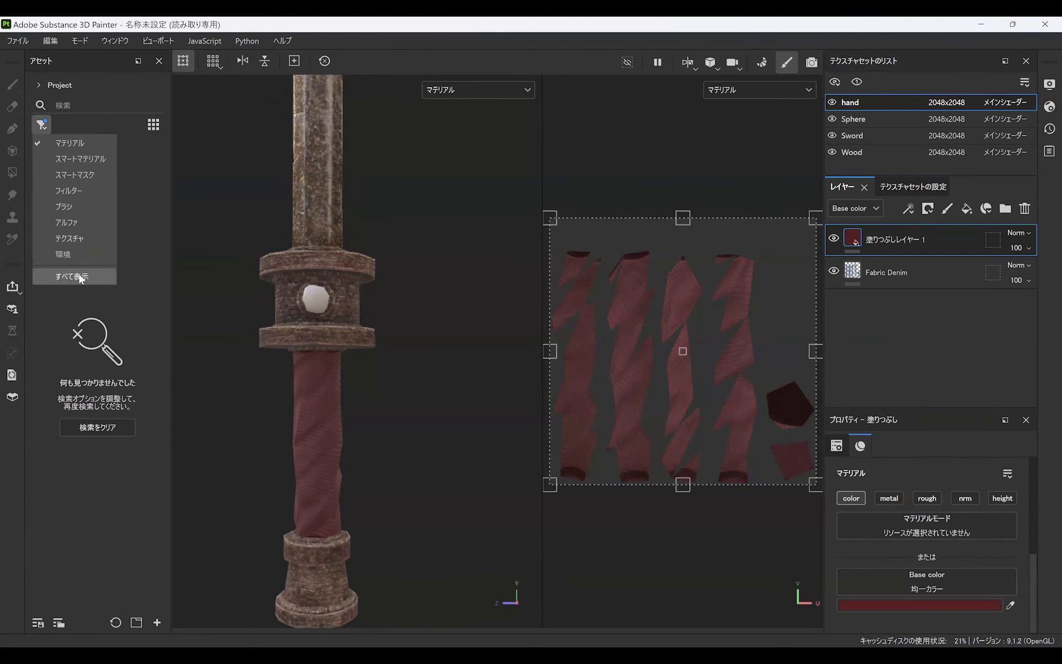
pyautogui.click(81, 279)
pyautogui.scroll(-5, 163, 224)
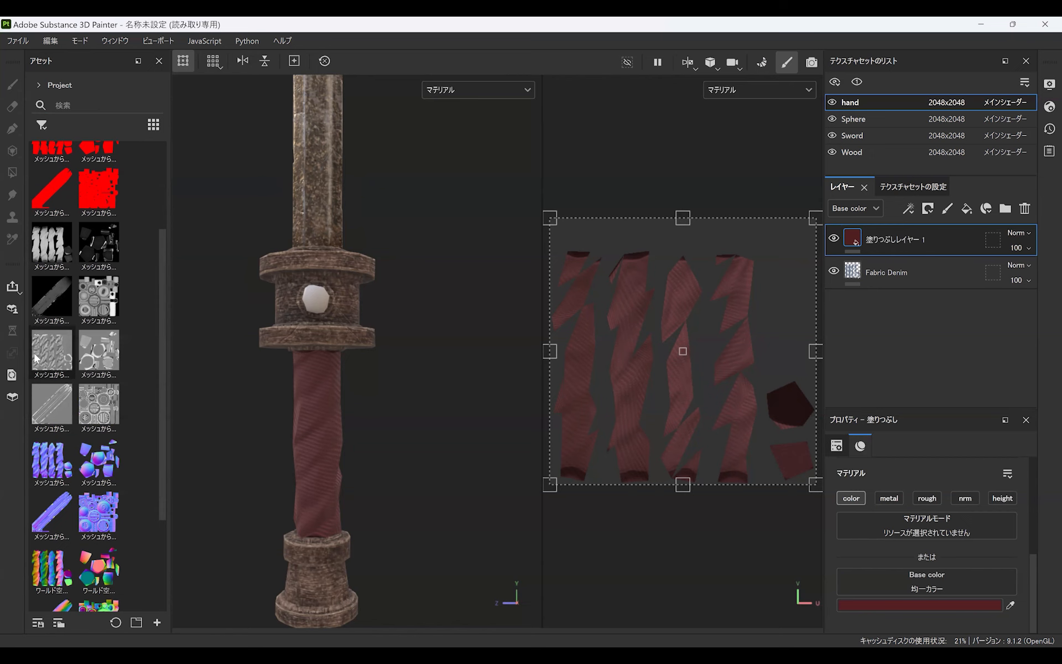
pyautogui.moveTo(56, 346); pyautogui.dragTo(884, 221)
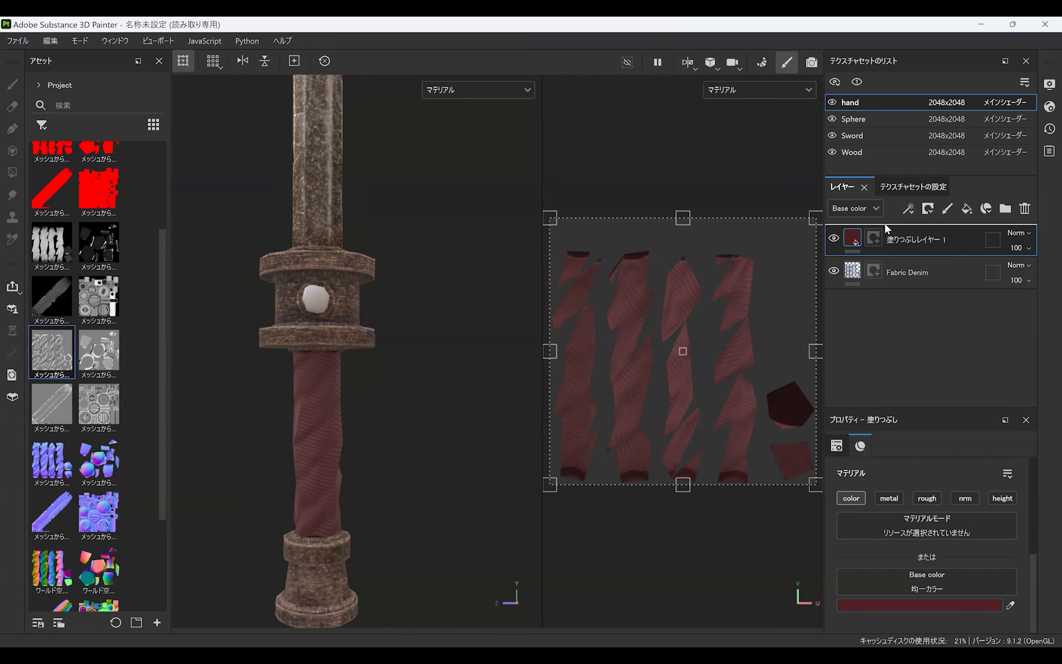
pyautogui.click(910, 271)
# Step: Add a Levels adjustment of 0.157, 0.868 and 0.61 to the hand curvature layer and set the layer's blend mode to Multiply
pyautogui.click(910, 208)
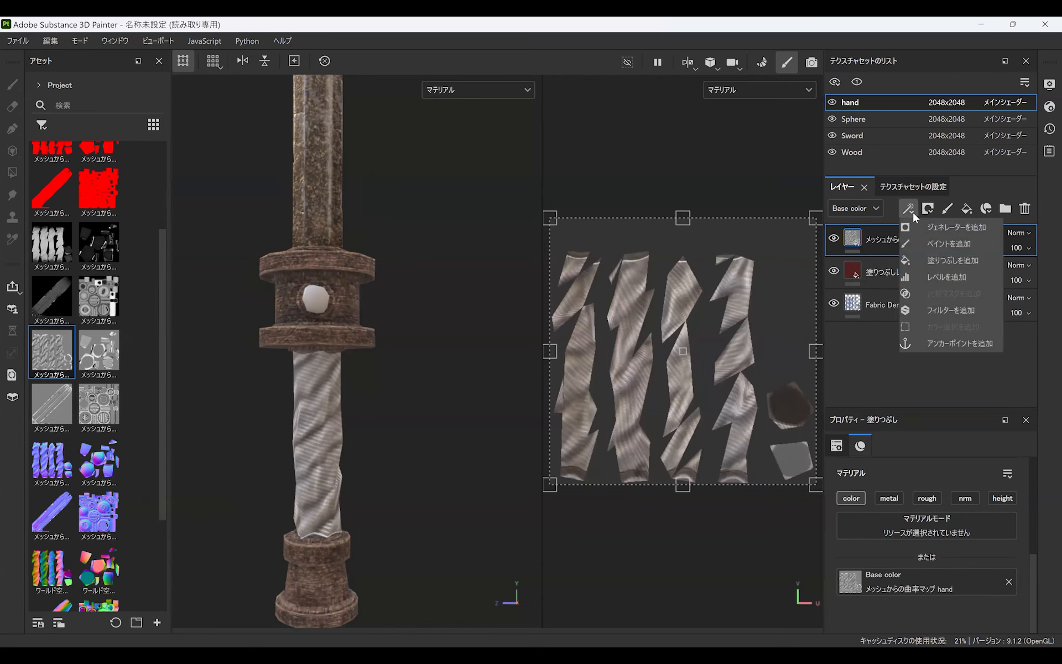
pyautogui.click(929, 277)
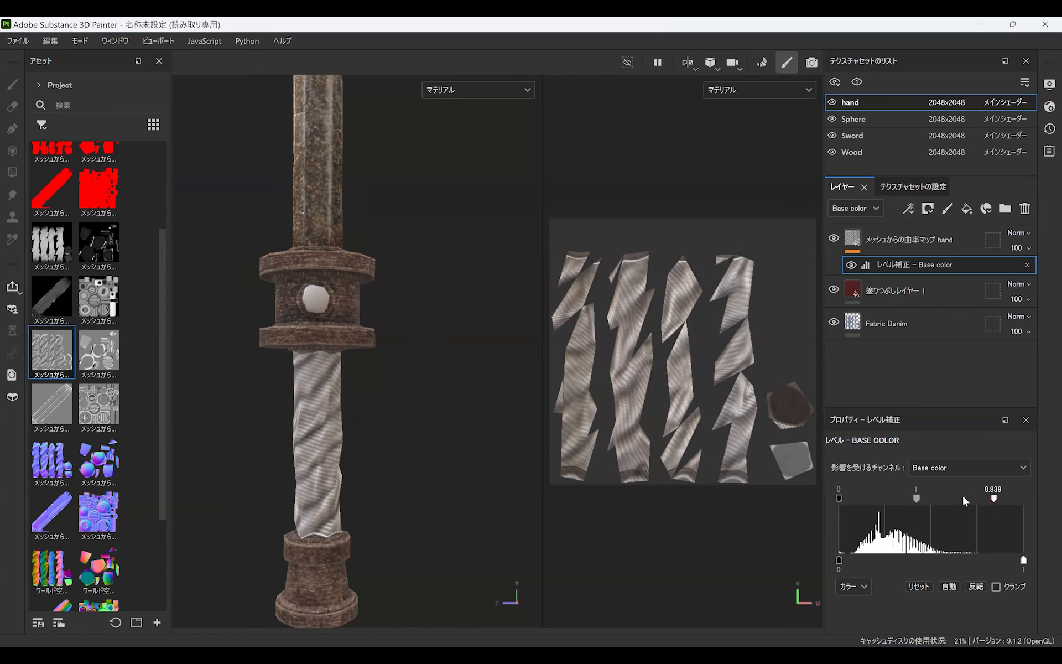
pyautogui.moveTo(963, 497); pyautogui.dragTo(951, 498)
pyautogui.moveTo(839, 498); pyautogui.dragTo(902, 503)
pyautogui.click(1016, 233)
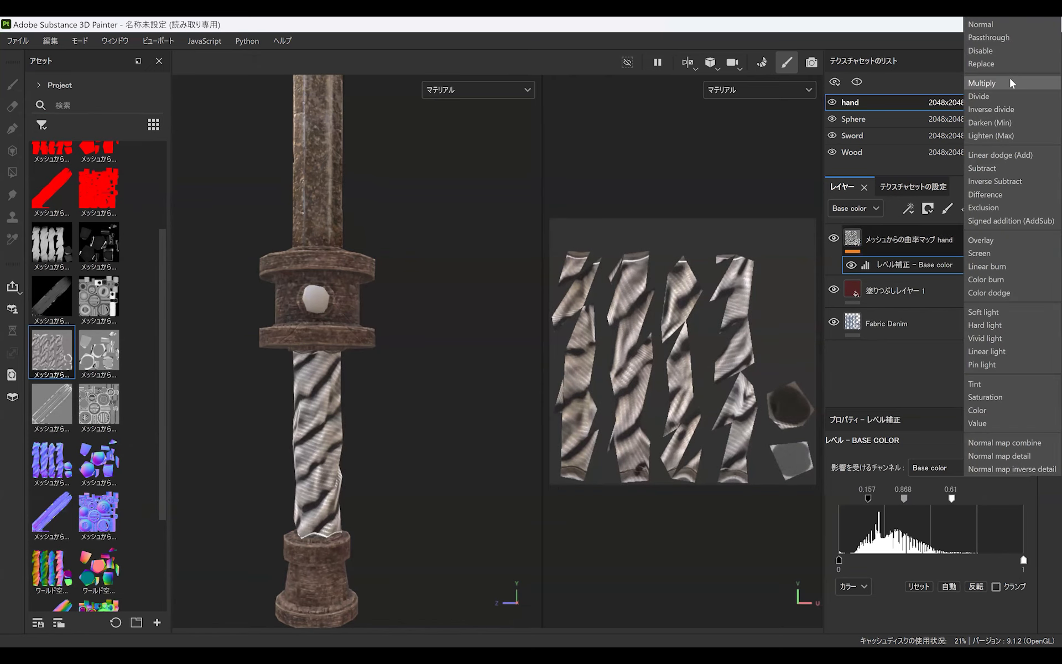
pyautogui.click(1012, 83)
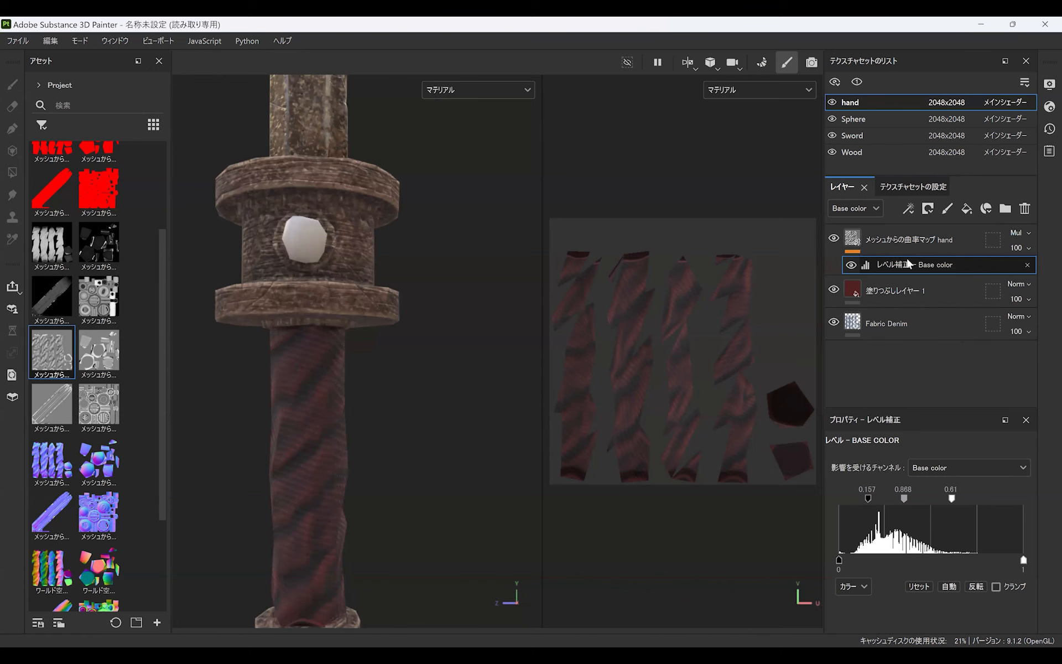
# Step: Add a Blur filter with an intensity of 6.95 to the hand curvature layer
pyautogui.click(908, 208)
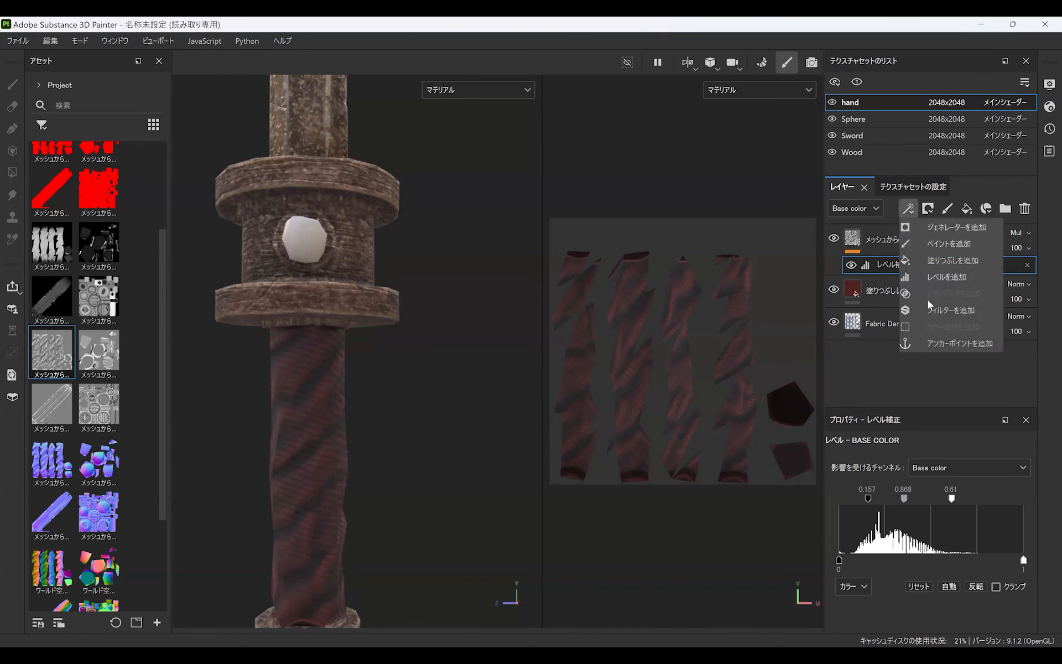
pyautogui.click(946, 308)
pyautogui.click(959, 499)
pyautogui.click(993, 350)
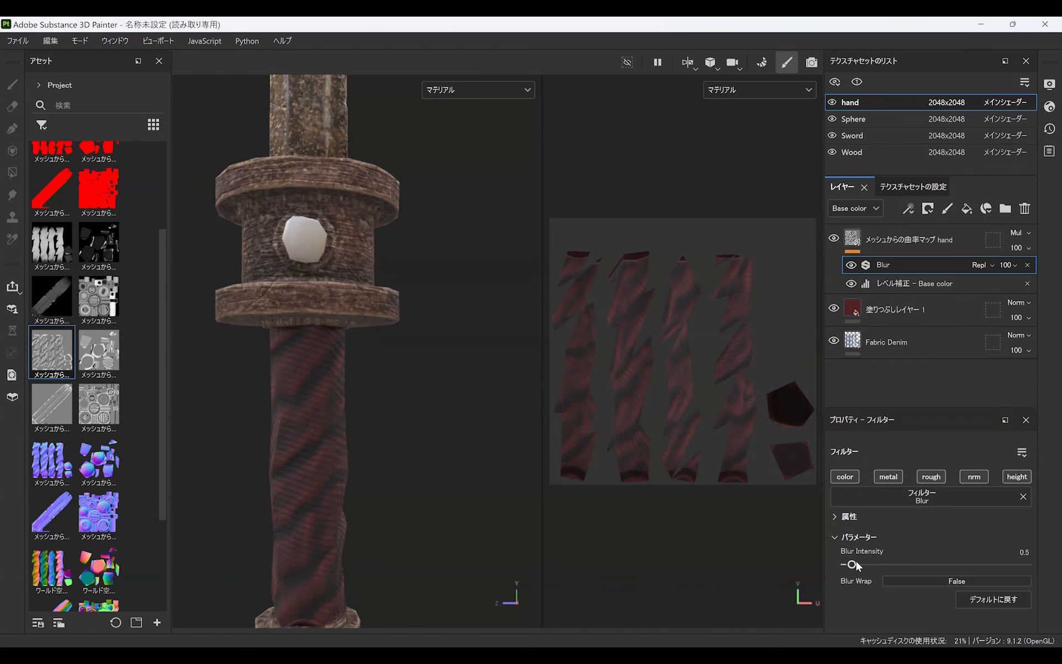
pyautogui.moveTo(883, 565); pyautogui.dragTo(922, 568)
pyautogui.scroll(-5, 354, 441)
pyautogui.keyDown('alt'); pyautogui.moveTo(353, 440); pyautogui.dragTo(332, 562); pyautogui.keyUp('alt')
pyautogui.keyDown('alt'); pyautogui.moveTo(332, 562); pyautogui.dragTo(350, 575, button='right'); pyautogui.keyUp('alt')
pyautogui.keyDown('alt'); pyautogui.moveTo(350, 576); pyautogui.dragTo(362, 539, button='middle'); pyautogui.keyUp('alt')
pyautogui.keyDown('alt'); pyautogui.moveTo(361, 540); pyautogui.dragTo(362, 504); pyautogui.keyUp('alt')
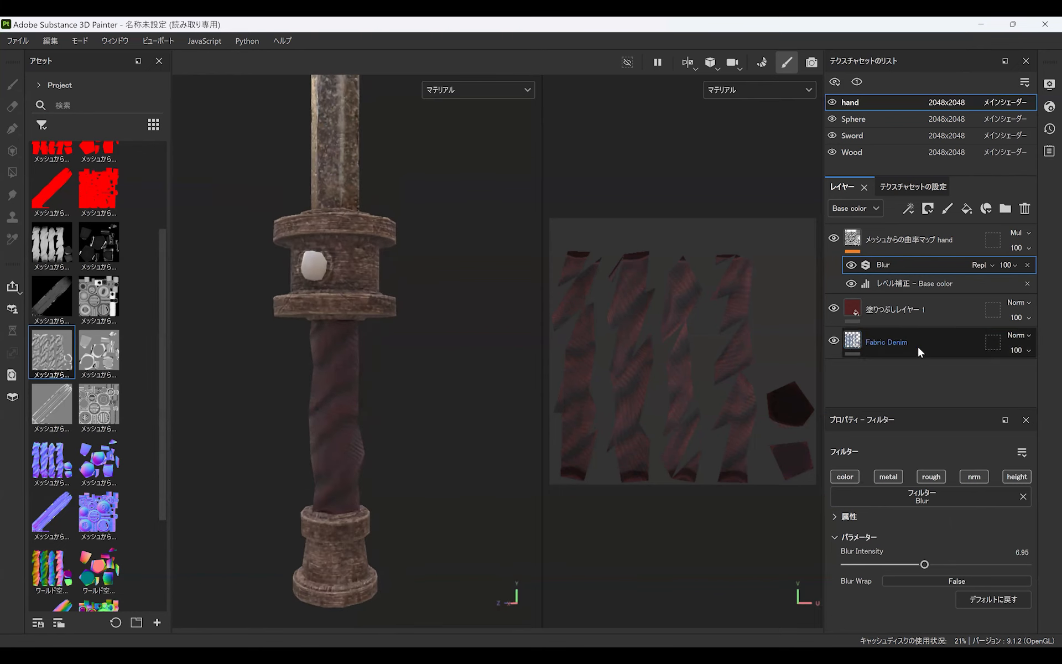
pyautogui.click(917, 344)
pyautogui.moveTo(1032, 543); pyautogui.dragTo(1033, 489)
pyautogui.keyDown('alt'); pyautogui.moveTo(410, 389); pyautogui.dragTo(455, 391); pyautogui.keyUp('alt')
pyautogui.keyDown('alt'); pyautogui.moveTo(455, 391); pyautogui.dragTo(423, 472, button='right'); pyautogui.keyUp('alt')
# Step: Add a fill layer named crease above the hand curvature layer and give it a black mask
pyautogui.click(929, 246)
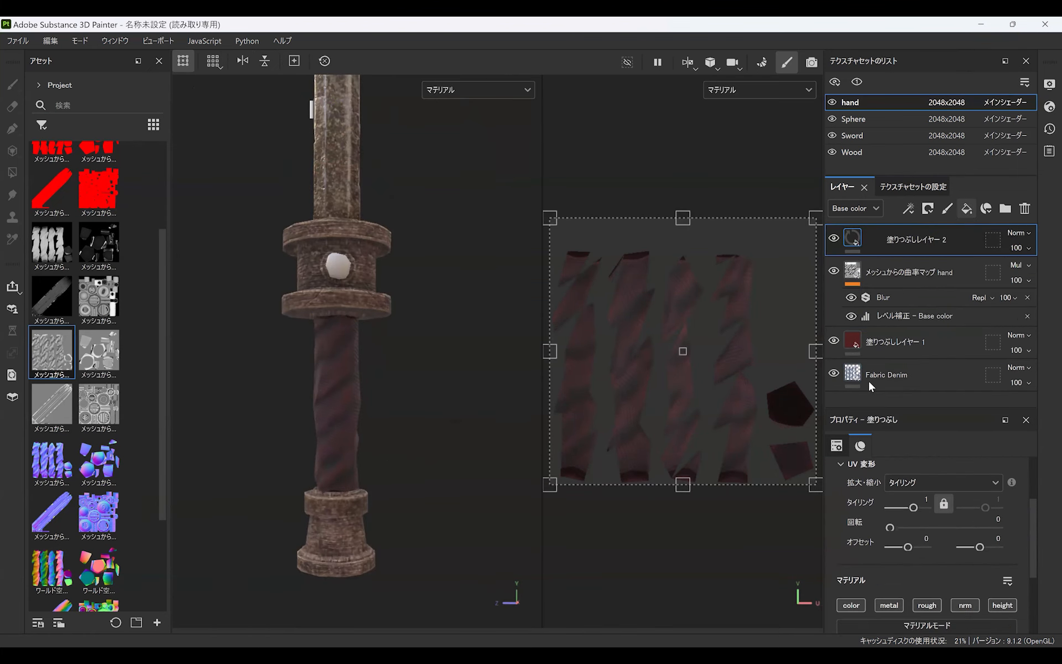
pyautogui.doubleClick(904, 239)
pyautogui.write('creas')
pyautogui.press('Return')
pyautogui.click(928, 208)
pyautogui.click(943, 246)
# Step: Fill the crease layer's mask with the Creased texture from all libraries and limit the layer to the color and height channels
pyautogui.click(908, 208)
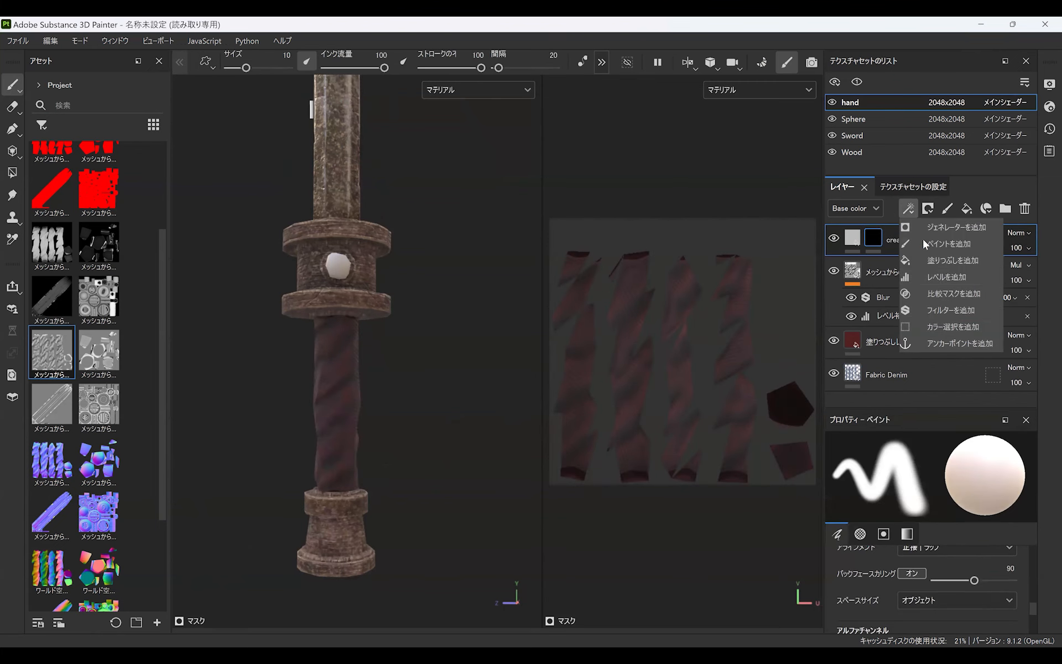
pyautogui.click(941, 260)
pyautogui.click(68, 103)
pyautogui.write('crease')
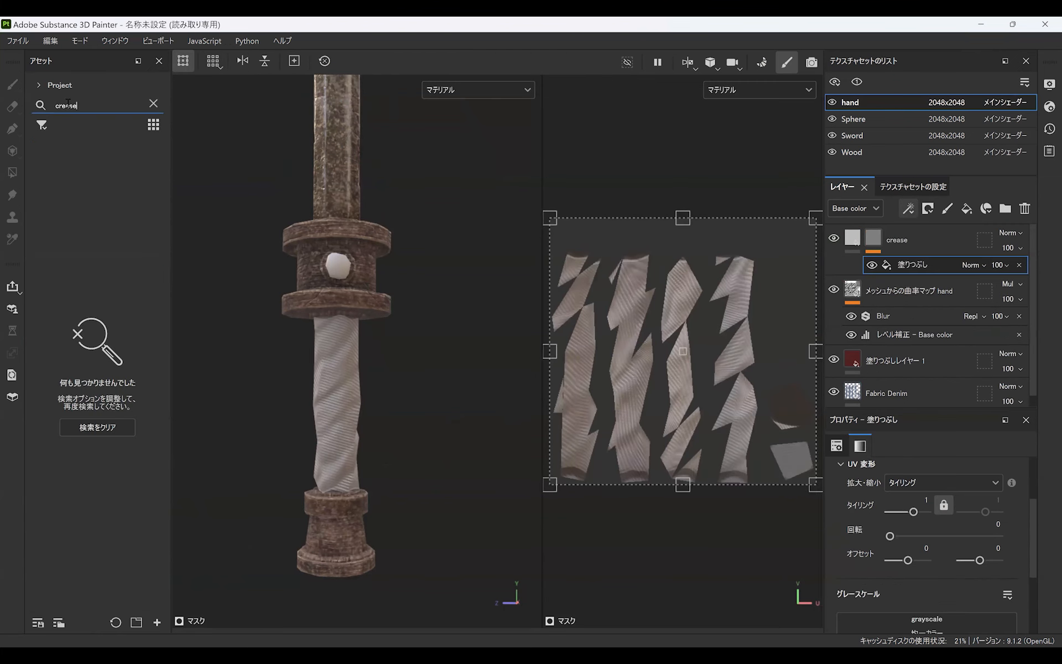
pyautogui.click(41, 126)
pyautogui.click(39, 85)
pyautogui.click(61, 103)
pyautogui.moveTo(52, 169); pyautogui.dragTo(903, 268)
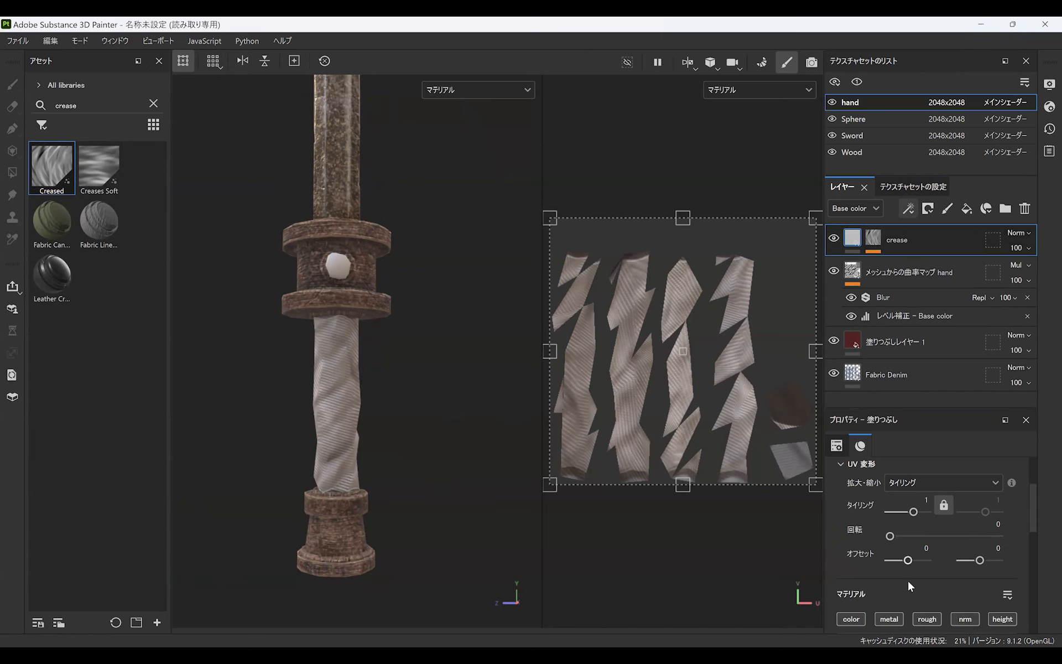
pyautogui.scroll(-3, 1008, 556)
pyautogui.click(852, 497)
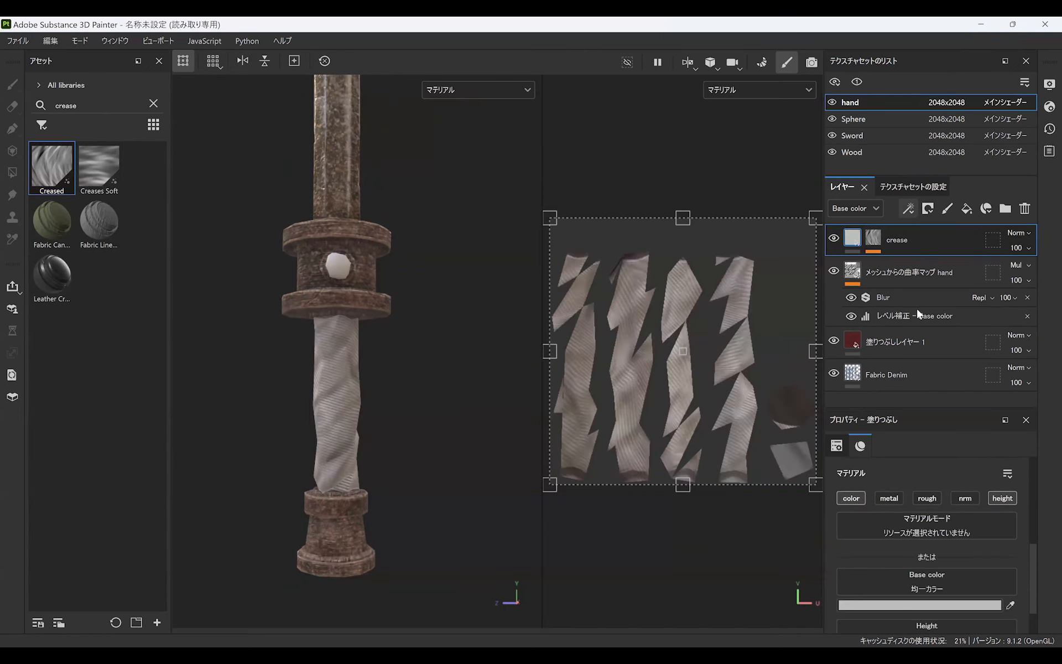
# Step: Set the Creased mask fill's noise scale to 7 and rotate its projection over the grip
pyautogui.click(874, 240)
pyautogui.moveTo(1033, 558); pyautogui.dragTo(987, 590)
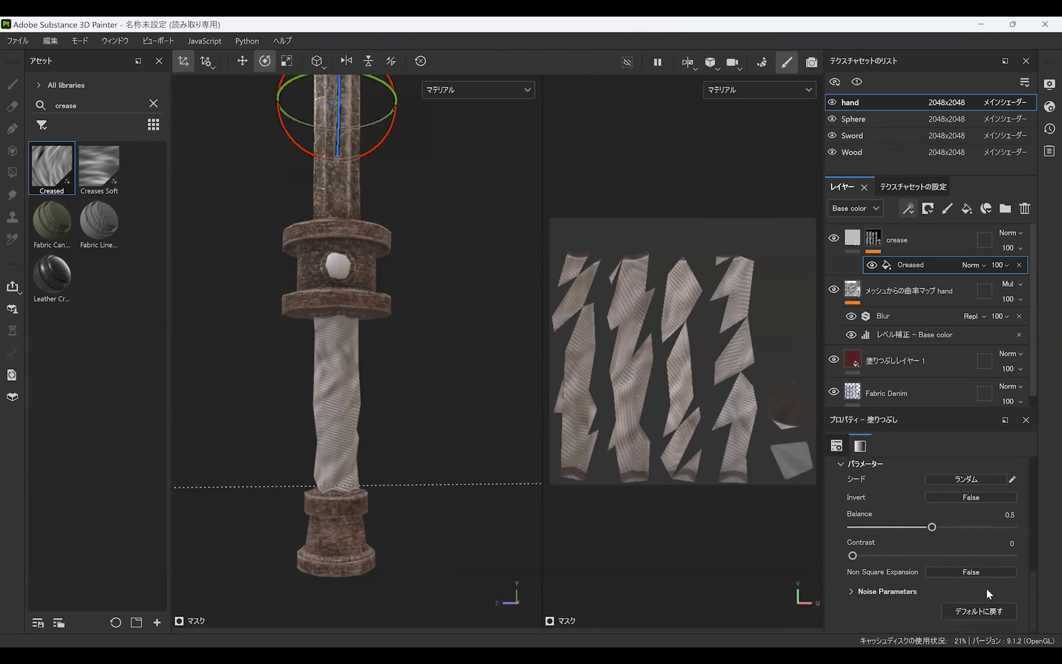
pyautogui.scroll(5, 938, 592)
pyautogui.moveTo(1033, 484); pyautogui.dragTo(1022, 618)
pyautogui.moveTo(864, 534); pyautogui.dragTo(993, 542)
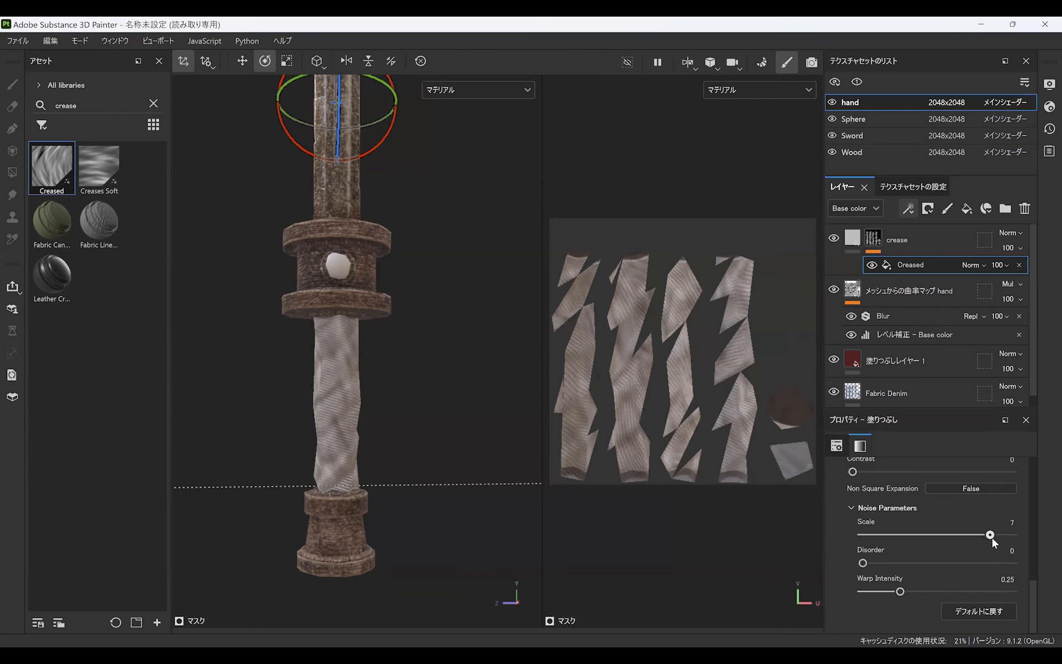
pyautogui.moveTo(396, 140); pyautogui.dragTo(348, 178)
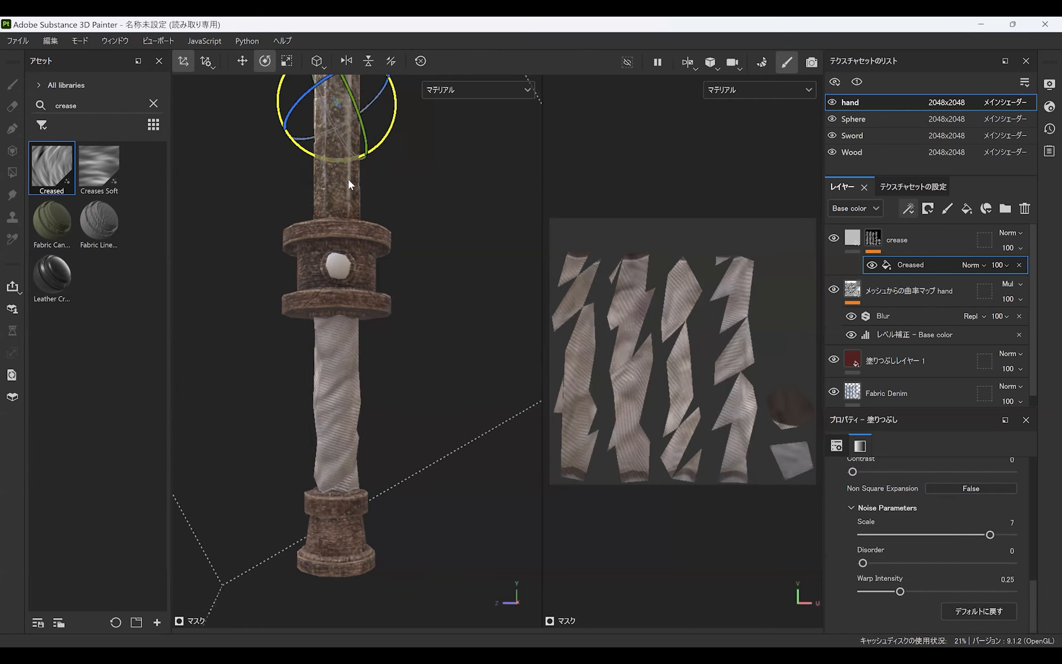
# Step: Set the crease layer's height to -0.7544 and turn off its color channel
pyautogui.click(852, 237)
pyautogui.moveTo(866, 621); pyautogui.dragTo(856, 619)
pyautogui.scroll(2, 1032, 596)
pyautogui.click(849, 498)
pyautogui.scroll(3, 359, 480)
pyautogui.moveTo(382, 451)
pyautogui.keyDown('alt'); pyautogui.mouseDown()
pyautogui.moveTo(356, 448)
pyautogui.moveTo(373, 456)
pyautogui.mouseUp(); pyautogui.keyUp('alt')
pyautogui.scroll(2, 393, 465)
pyautogui.keyDown('alt'); pyautogui.moveTo(393, 465); pyautogui.dragTo(397, 520, button='middle'); pyautogui.keyUp('alt')
pyautogui.keyDown('shift'); pyautogui.moveTo(414, 372); pyautogui.dragTo(423, 372, button='right'); pyautogui.keyUp('shift')
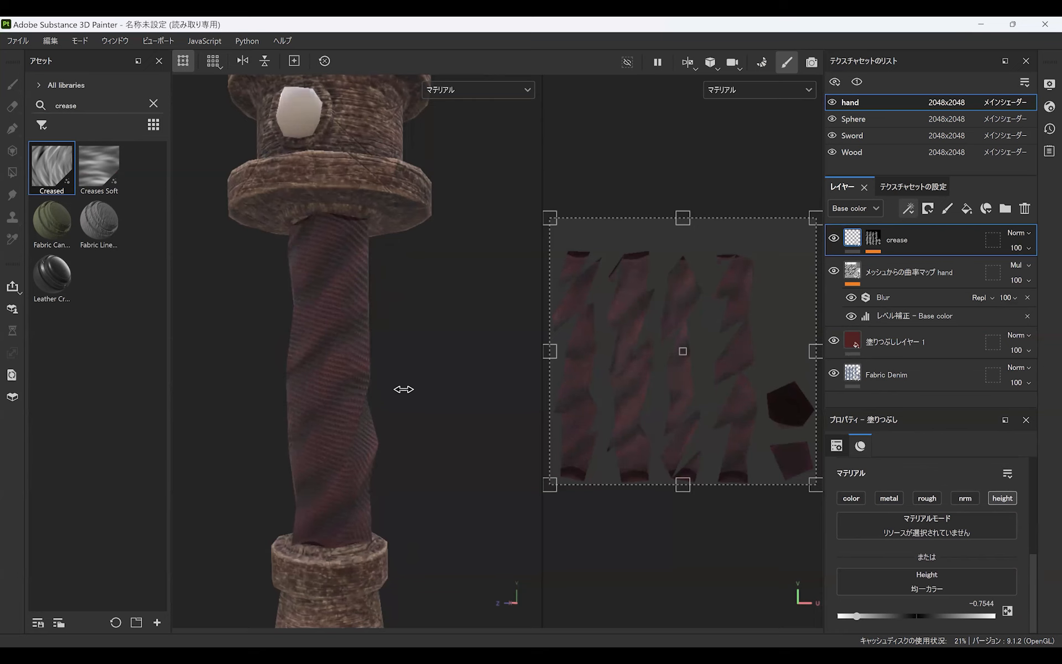
# Step: Readjust the rotation of the Fabric Denim layer's projection over the grip
pyautogui.click(929, 374)
pyautogui.scroll(-3, 403, 376)
pyautogui.moveTo(402, 185); pyautogui.dragTo(350, 536)
pyautogui.scroll(3, 351, 536)
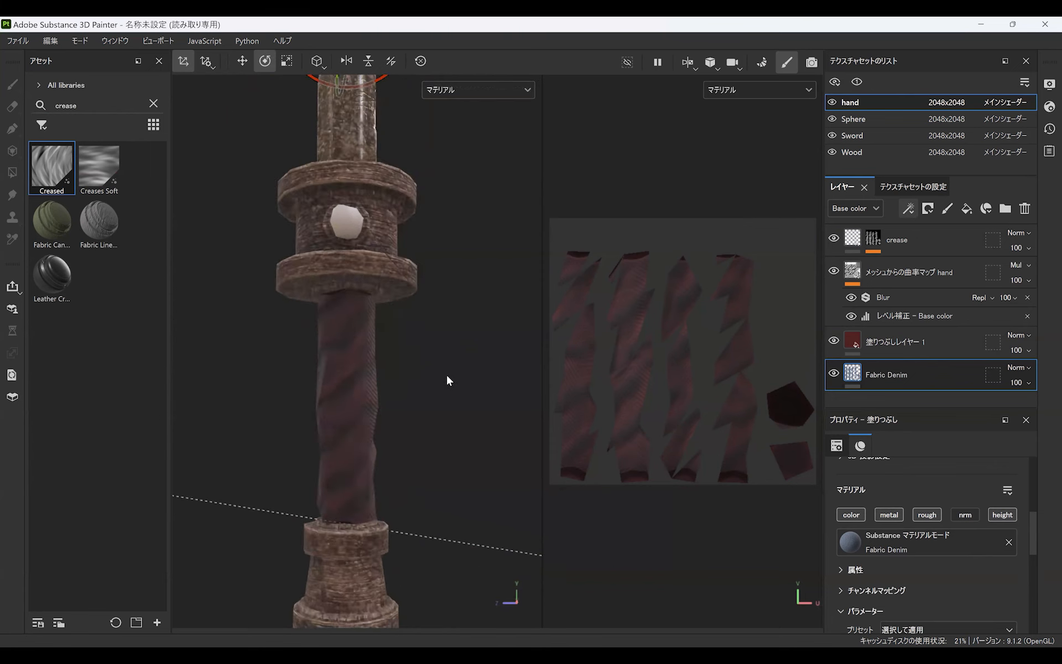
pyautogui.scroll(-3, 380, 463)
# Step: Add a fill layer named Dirt above the crease layer and give it a black mask
pyautogui.click(912, 243)
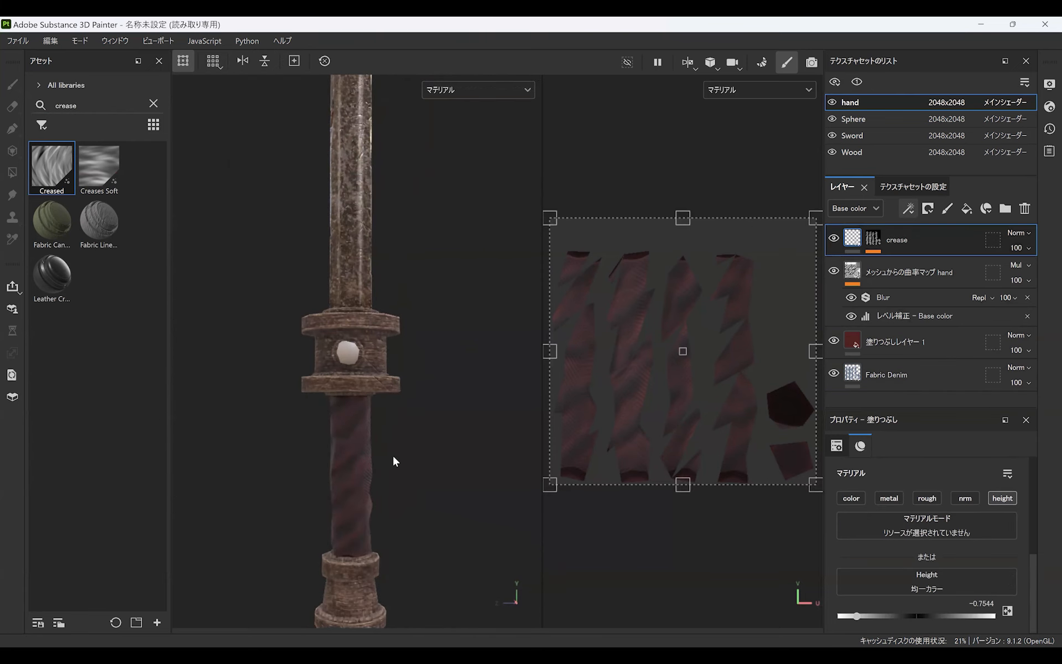
pyautogui.click(967, 209)
pyautogui.doubleClick(908, 239)
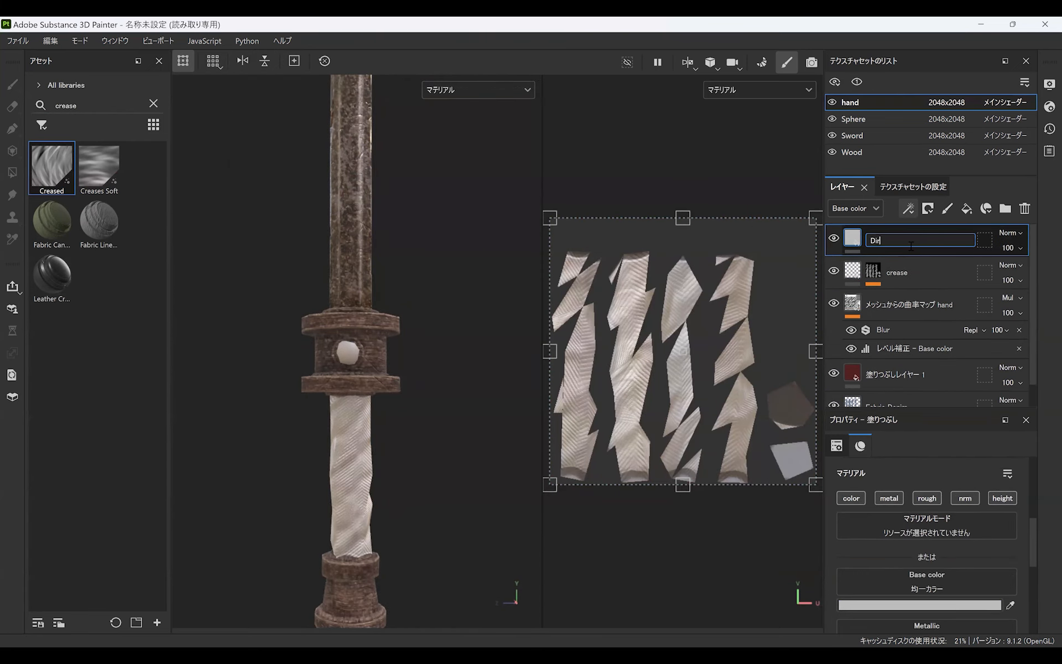
pyautogui.click(928, 208)
pyautogui.click(942, 240)
# Step: Fill the Dirt layer's mask with the BnW Spots 1 noise, changing its projection method and setting its noise scale to 3
pyautogui.click(909, 209)
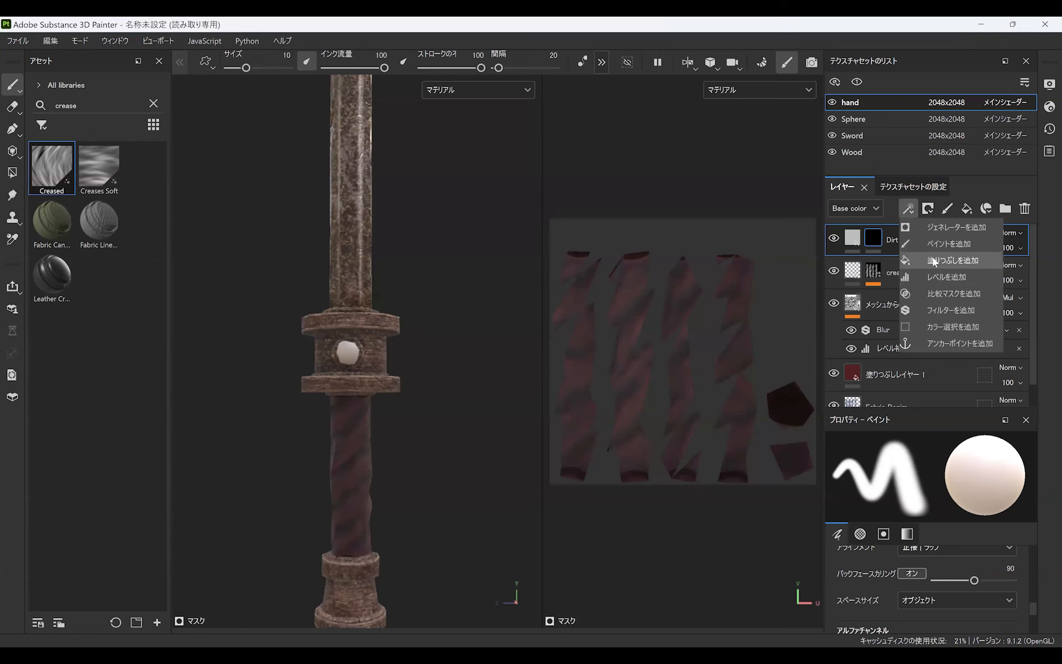
pyautogui.click(933, 260)
pyautogui.write('noise')
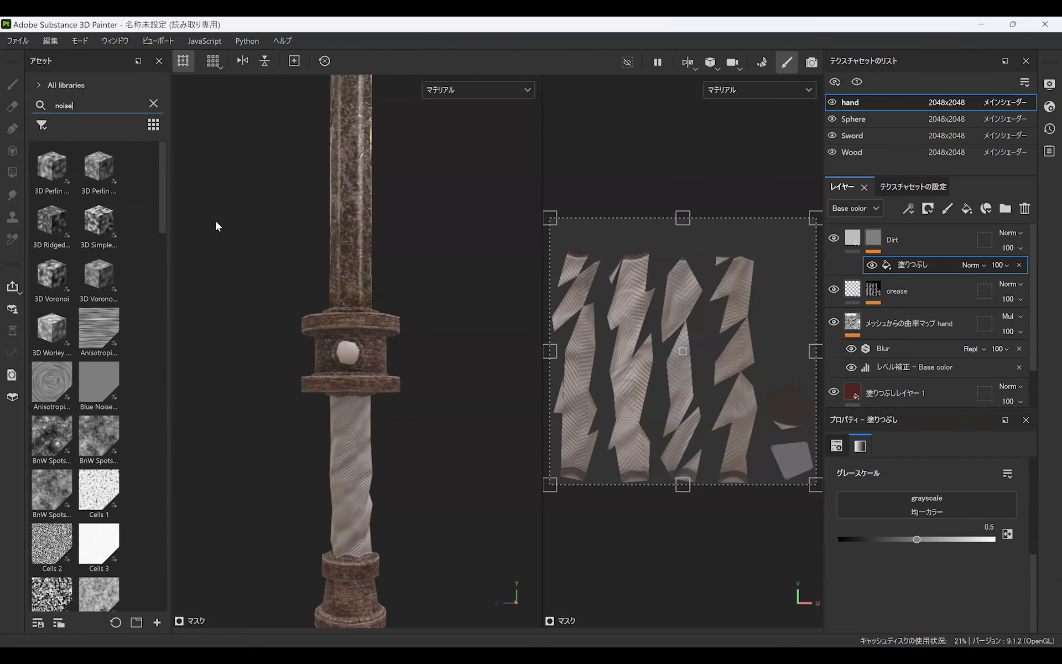
pyautogui.moveTo(53, 440); pyautogui.dragTo(935, 509)
pyautogui.moveTo(1033, 573); pyautogui.dragTo(1032, 619)
pyautogui.click(958, 553)
pyautogui.click(884, 591)
pyautogui.moveTo(870, 615)
pyautogui.mouseDown()
pyautogui.moveTo(937, 614)
pyautogui.moveTo(890, 620)
pyautogui.mouseUp()
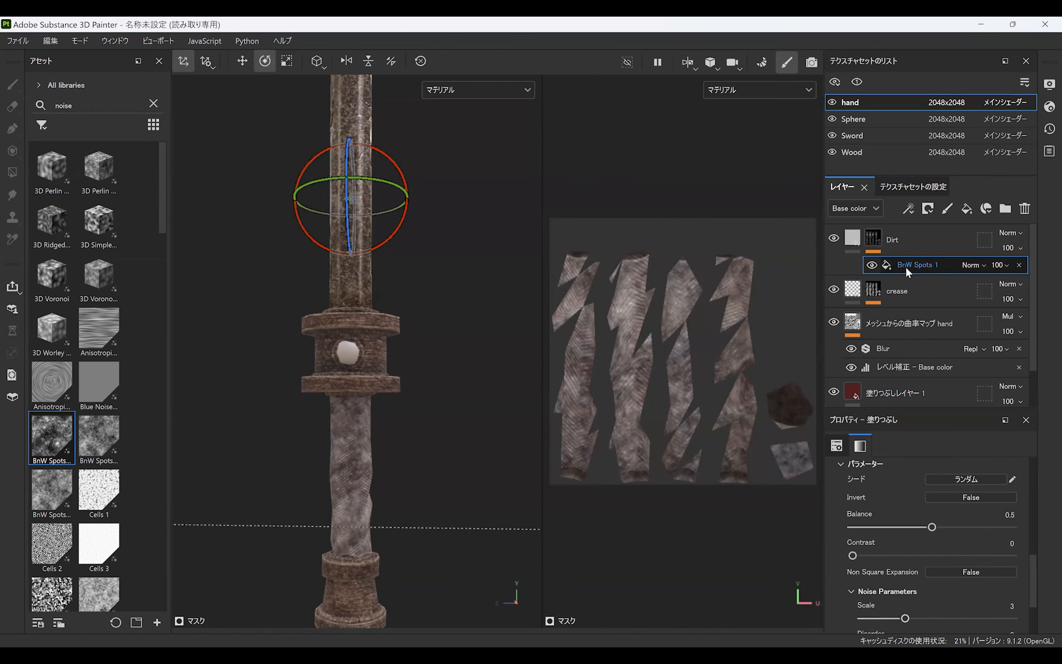
# Step: Add Levels of 0.161, 1.398 and 0.584 to the Dirt mask, followed by a Blur filter with an intensity of 1.91
pyautogui.click(909, 208)
pyautogui.click(930, 274)
pyautogui.moveTo(1013, 477); pyautogui.dragTo(944, 484)
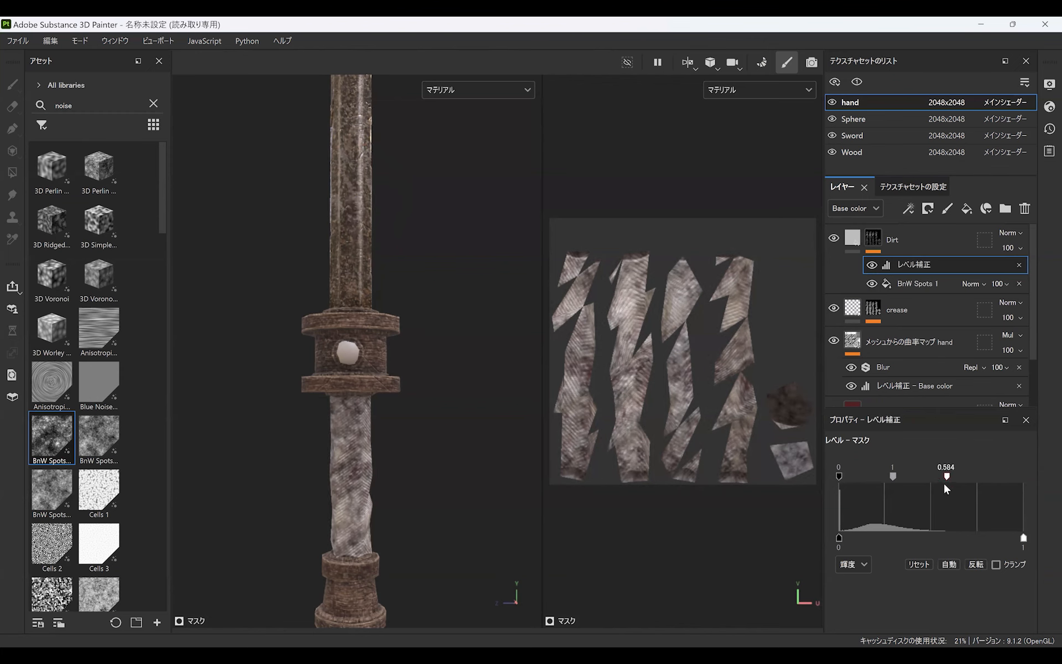
pyautogui.moveTo(848, 478); pyautogui.dragTo(908, 477)
pyautogui.click(909, 208)
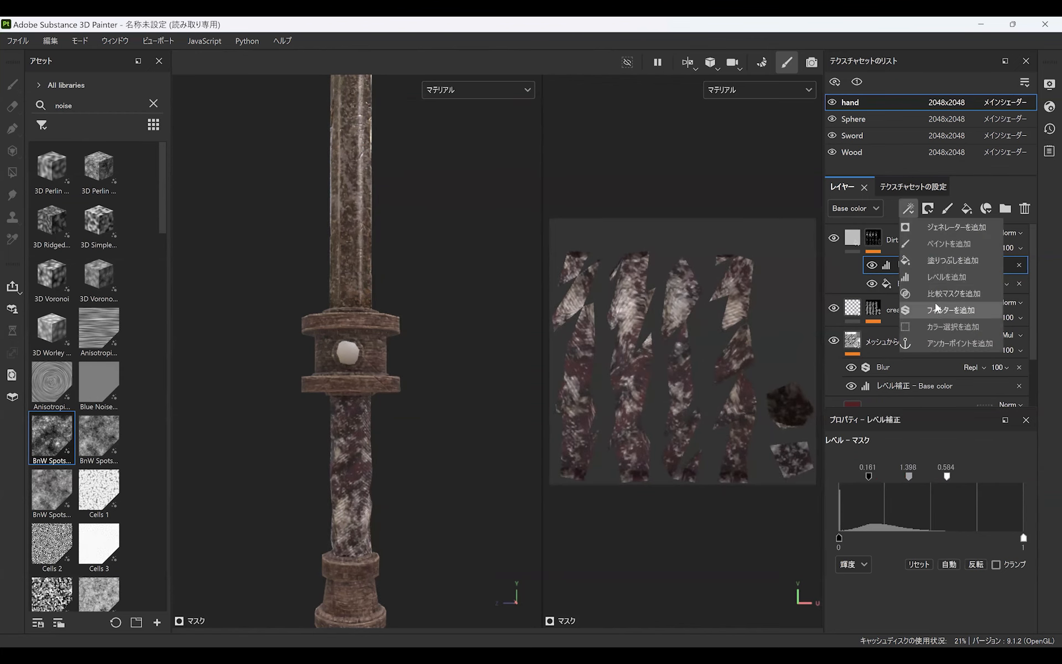
pyautogui.click(950, 309)
pyautogui.click(857, 525)
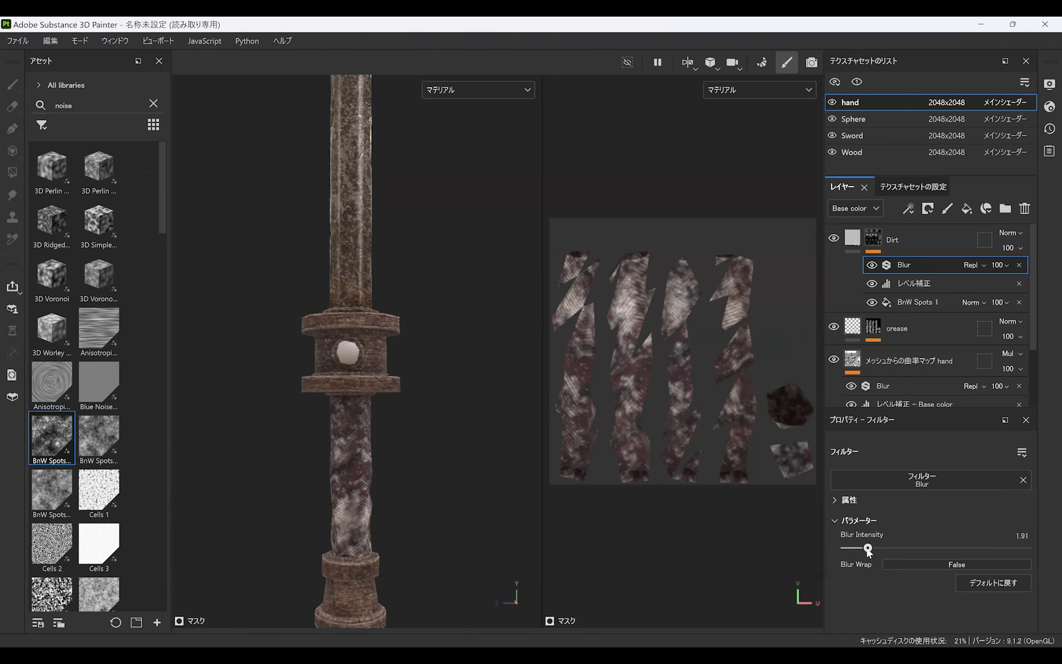
# Step: Set the Dirt layer's base color to brown 93705A
pyautogui.click(852, 237)
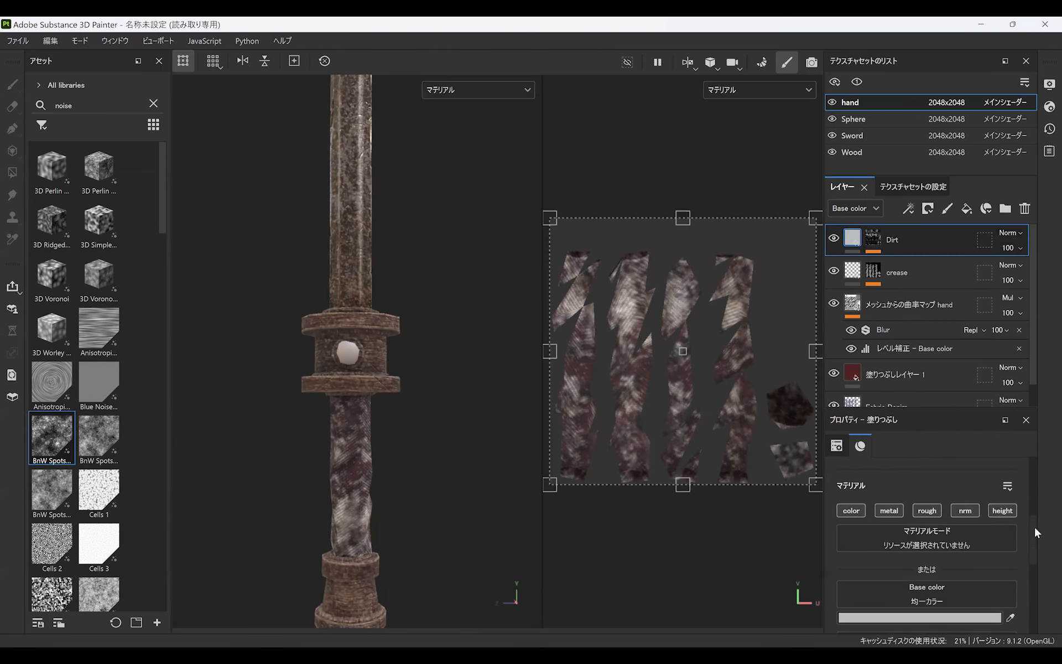
pyautogui.click(940, 623)
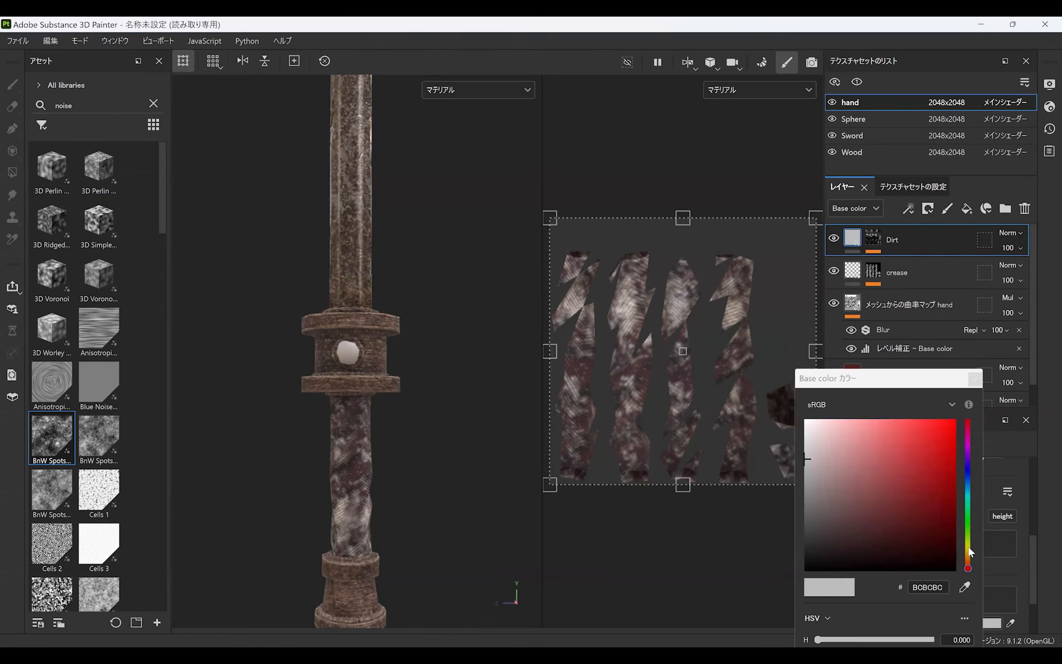
pyautogui.click(968, 561)
pyautogui.click(927, 512)
pyautogui.click(877, 514)
pyautogui.moveTo(877, 516); pyautogui.dragTo(863, 483)
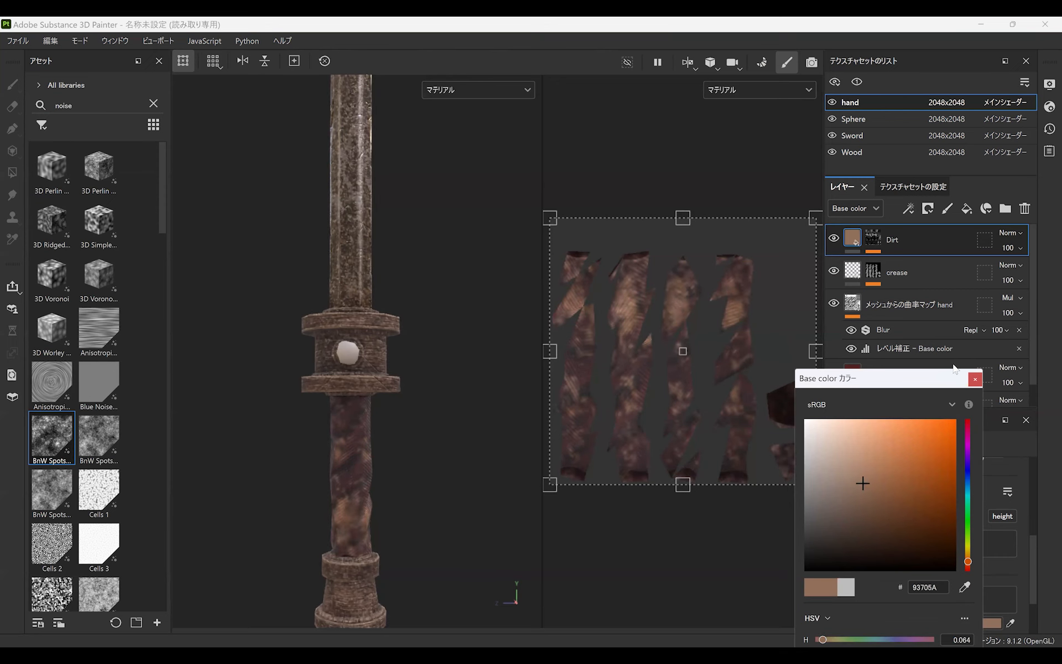
pyautogui.click(975, 379)
# Step: Adjust the Dirt layer's material settings and set its opacity to 50
pyautogui.scroll(-2, 1030, 545)
pyautogui.moveTo(962, 619); pyautogui.dragTo(974, 619)
pyautogui.moveTo(474, 424)
pyautogui.keyDown('alt'); pyautogui.mouseDown()
pyautogui.moveTo(442, 419)
pyautogui.moveTo(473, 420)
pyautogui.mouseUp(); pyautogui.keyUp('alt')
pyautogui.click(1016, 248)
pyautogui.moveTo(1054, 273); pyautogui.dragTo(1025, 283)
pyautogui.scroll(-5, 339, 367)
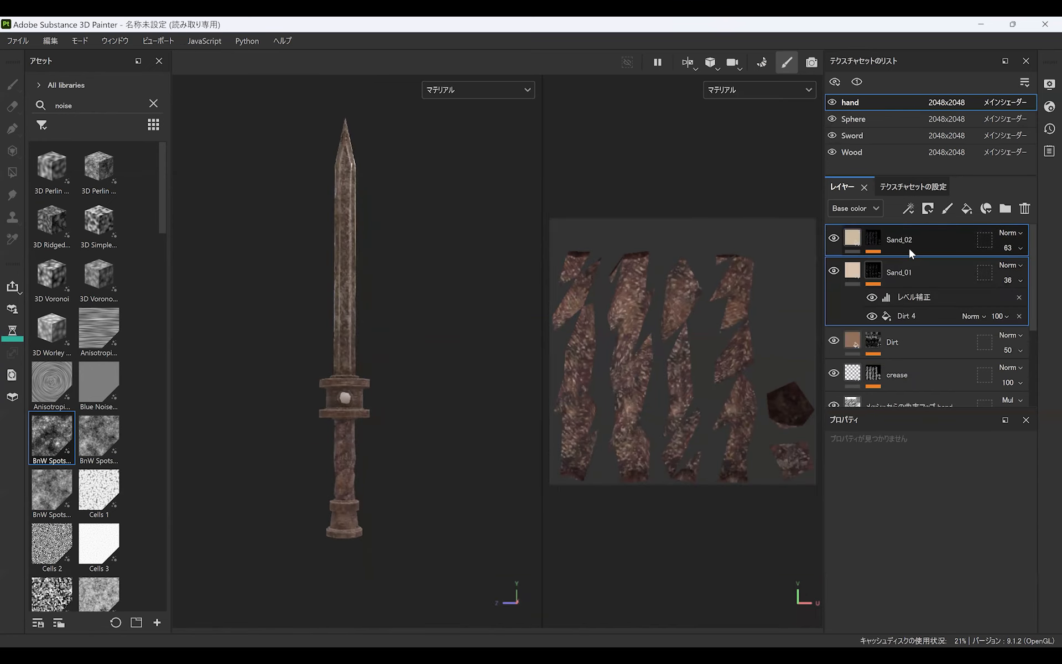
# Step: Set the opacity of the hand set's Sand_02 layer to 36 and of its Sand_01 layer to 27
pyautogui.scroll(5, 362, 532)
pyautogui.click(1017, 248)
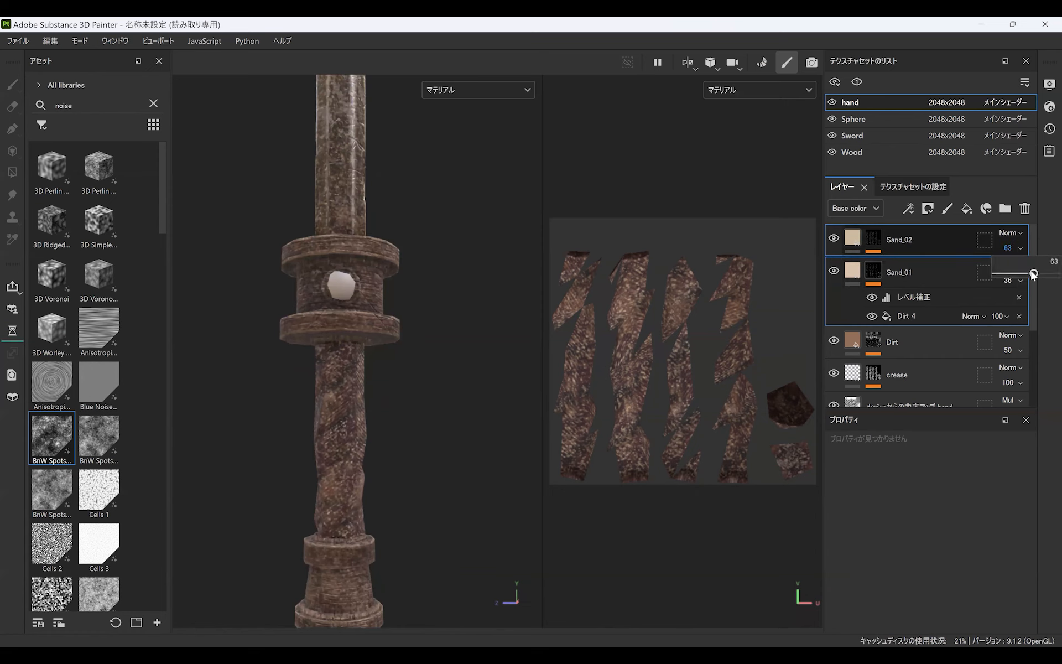
pyautogui.moveTo(1016, 273); pyautogui.dragTo(1020, 274)
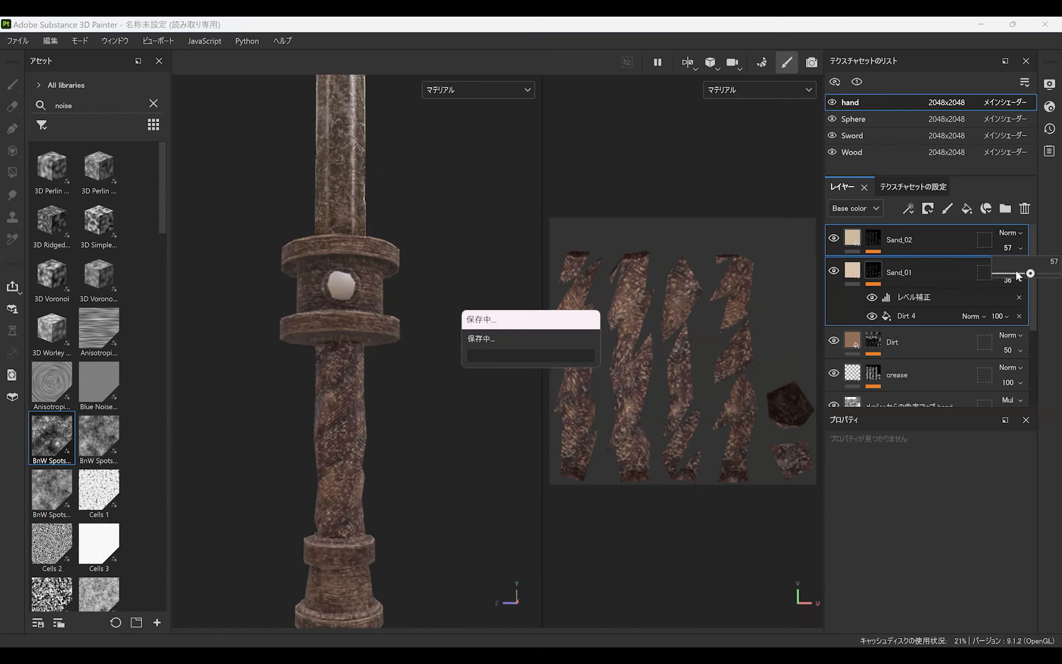
pyautogui.click(1014, 280)
pyautogui.moveTo(1018, 305); pyautogui.dragTo(1011, 307)
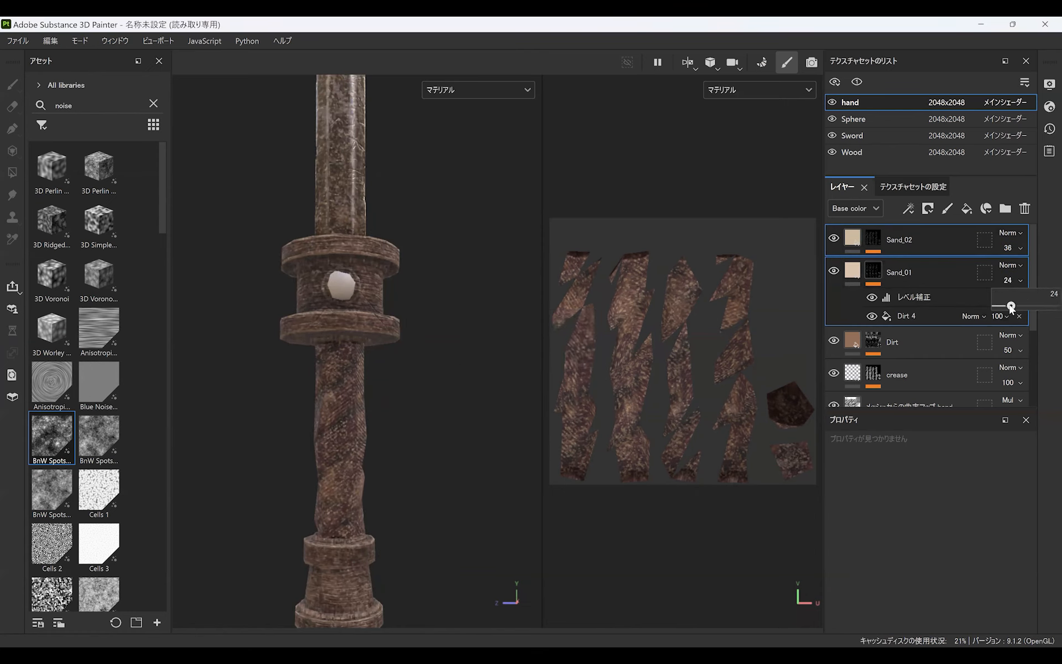
pyautogui.scroll(-5, 330, 441)
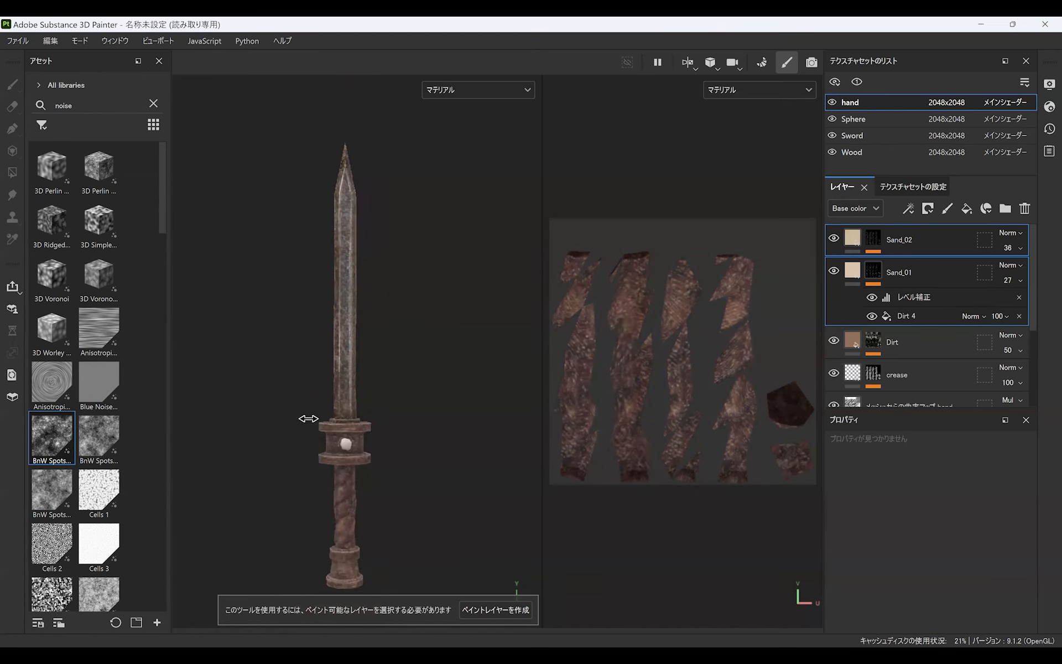
# Step: Add a fill layer to the Sphere texture set and give it a dark red base color
pyautogui.scroll(3, 398, 463)
pyautogui.click(907, 119)
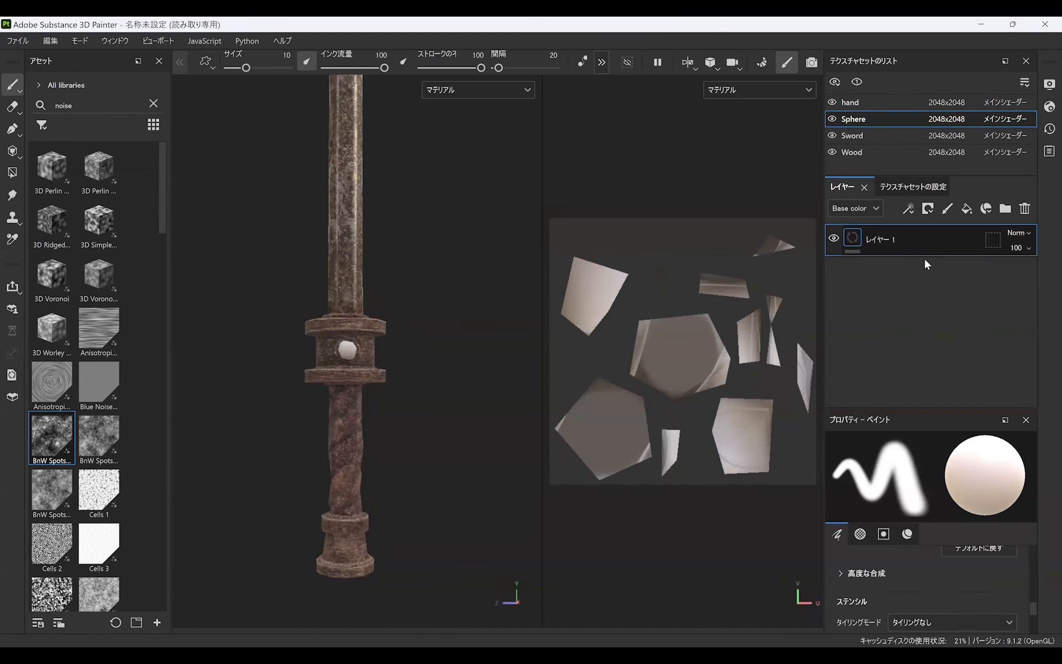
pyautogui.click(966, 208)
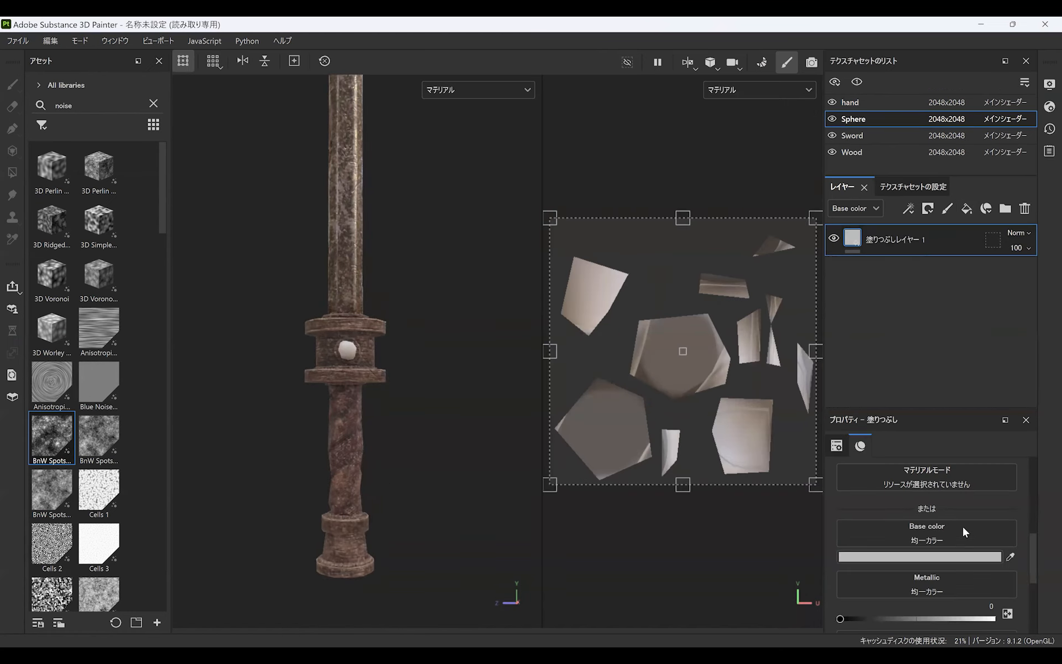
pyautogui.click(916, 559)
pyautogui.click(913, 523)
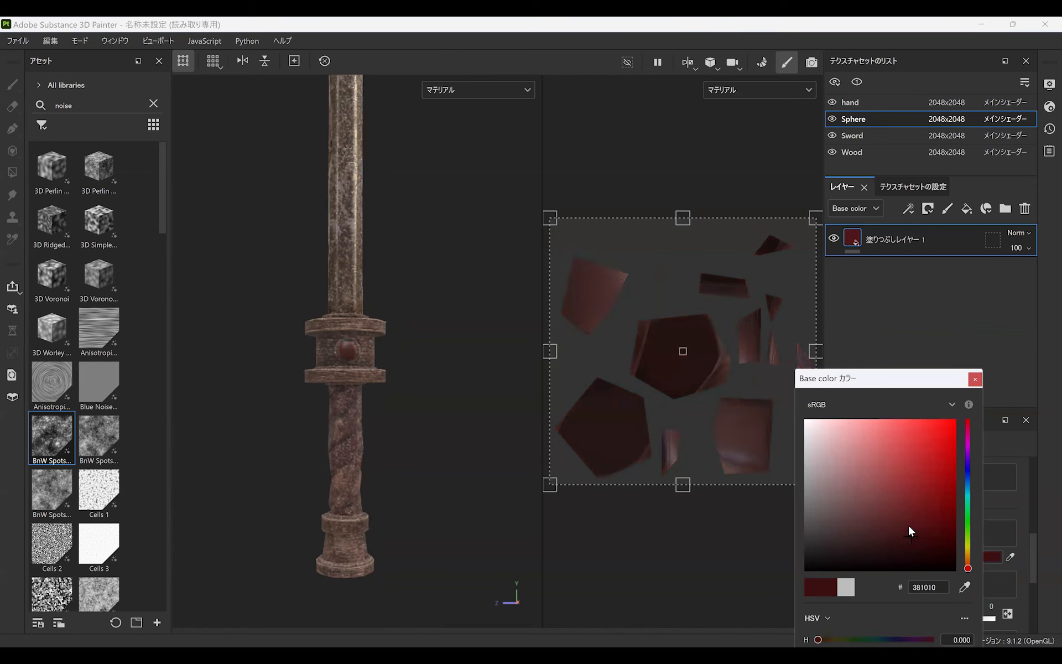
pyautogui.click(975, 379)
# Step: Set the red fill layer's roughness to 0 and rename the layer Base
pyautogui.scroll(-3, 927, 561)
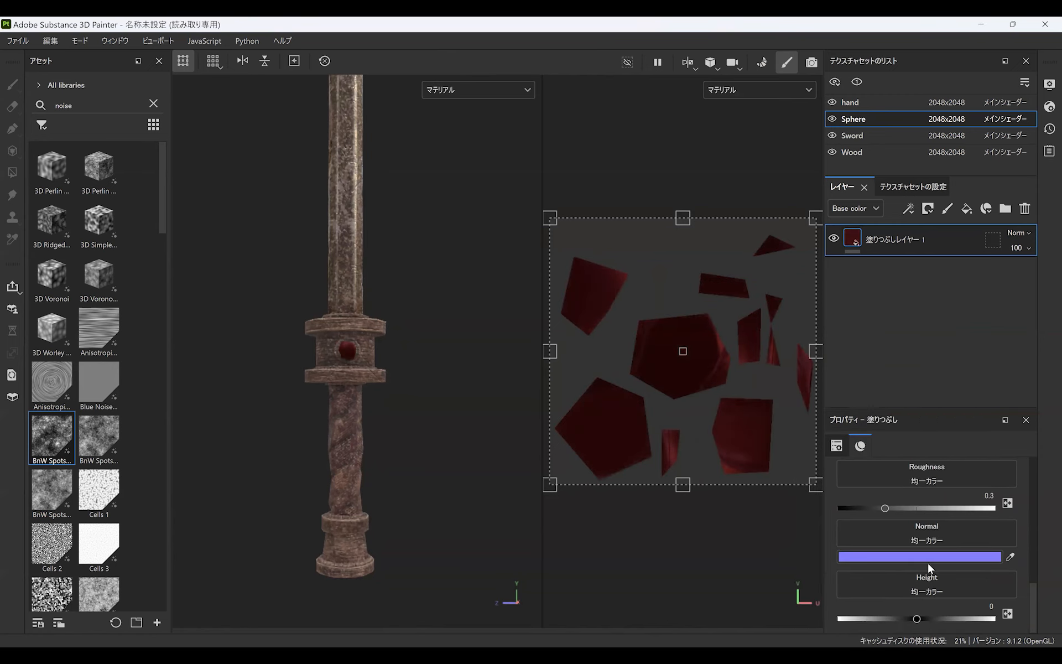
pyautogui.click(840, 509)
pyautogui.scroll(5, 350, 352)
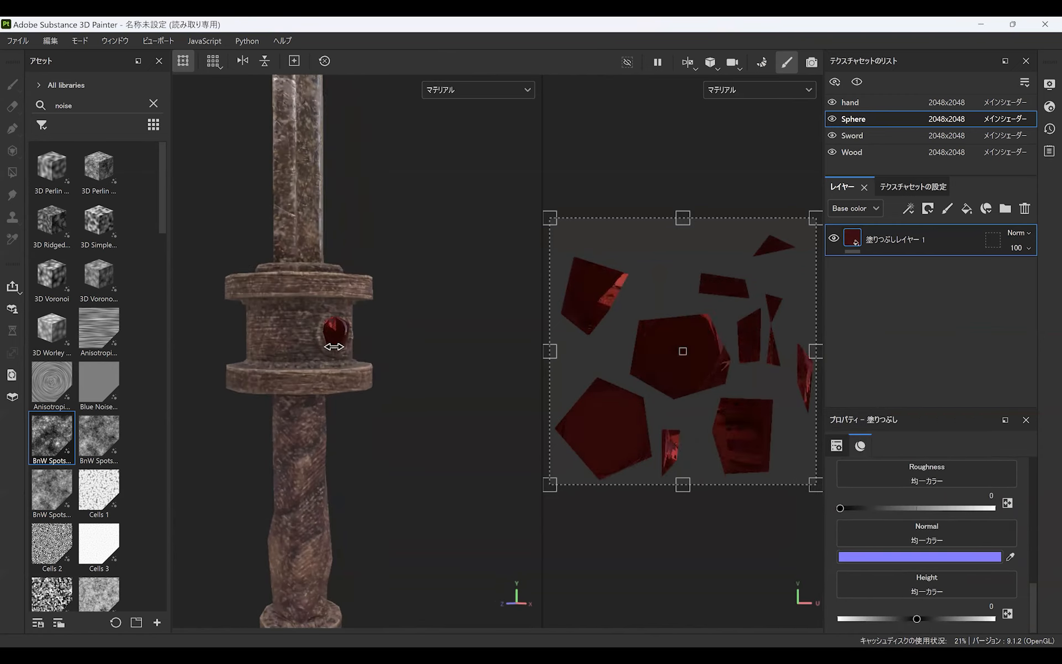
pyautogui.scroll(-3, 350, 352)
pyautogui.doubleClick(920, 240)
pyautogui.write('Base')
pyautogui.press('Return')
# Step: Add a second fill layer above Base and name it Scr_01
pyautogui.click(966, 208)
pyautogui.doubleClick(915, 240)
pyautogui.write('Scr')
pyautogui.press('Return')
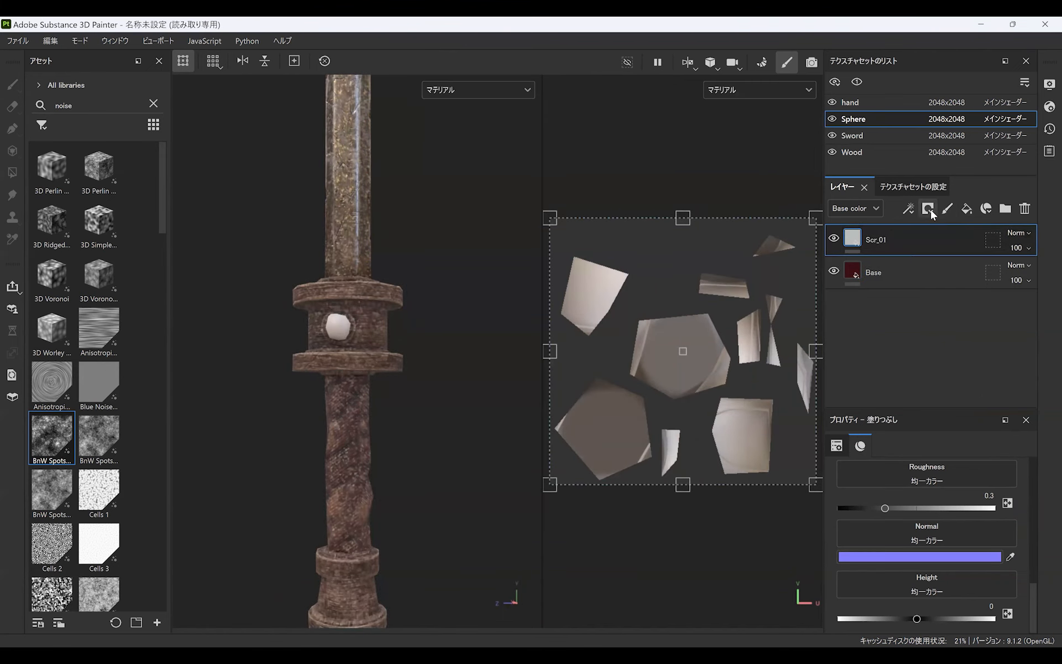
# Step: Add a mask with a fill effect to Scr_01 and assign the Grunge Scratches Rough texture to it
pyautogui.click(928, 208)
pyautogui.click(941, 242)
pyautogui.click(929, 264)
pyautogui.doubleClick(63, 105)
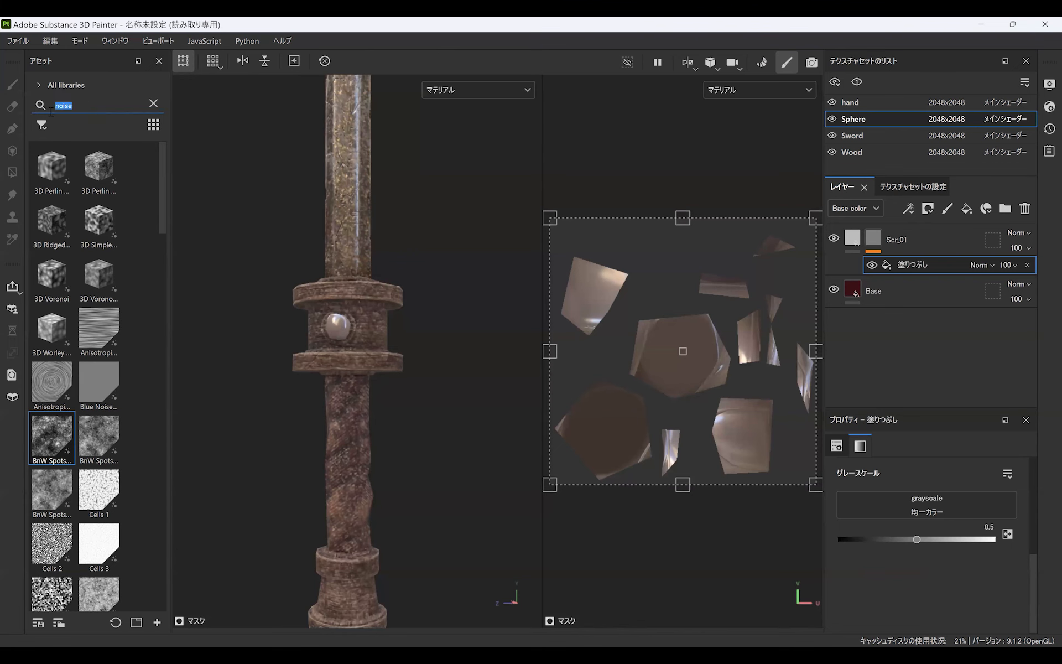
pyautogui.write('scra')
pyautogui.scroll(-3, 160, 327)
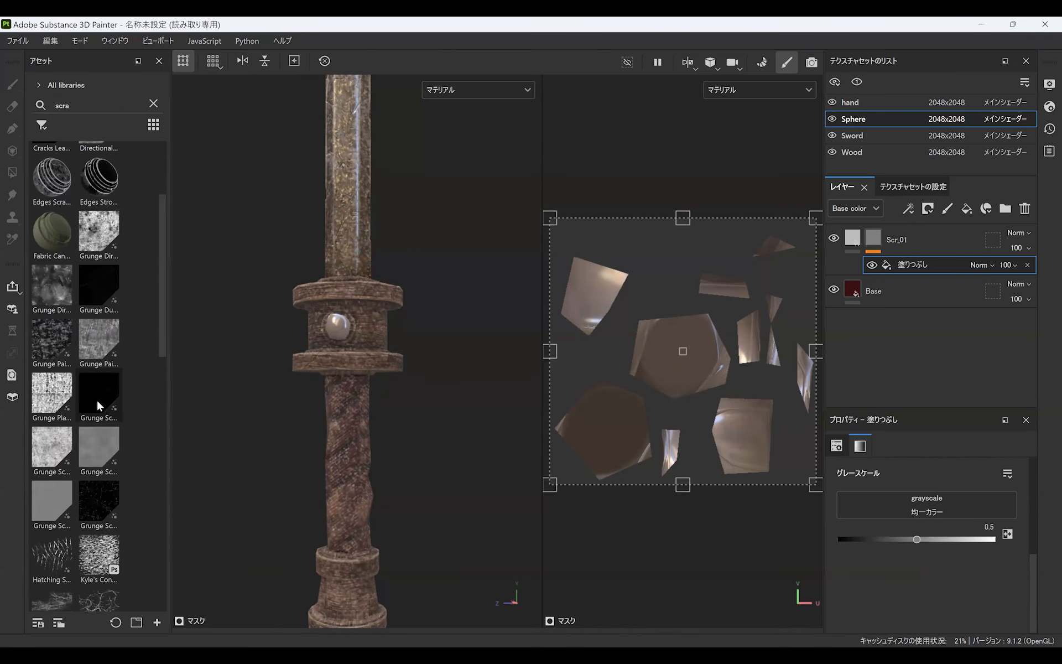
pyautogui.moveTo(99, 500); pyautogui.dragTo(932, 266)
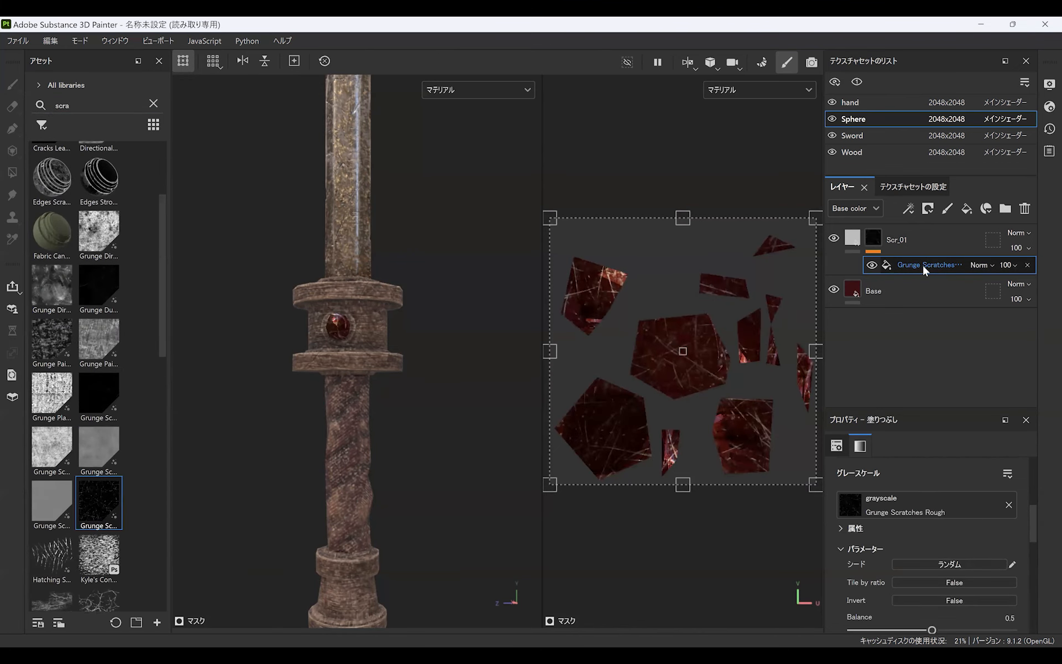
pyautogui.scroll(3, 409, 370)
# Step: Set the Scr_01 layer's height channel to a negative value so the scratches are engraved into the gem
pyautogui.click(852, 238)
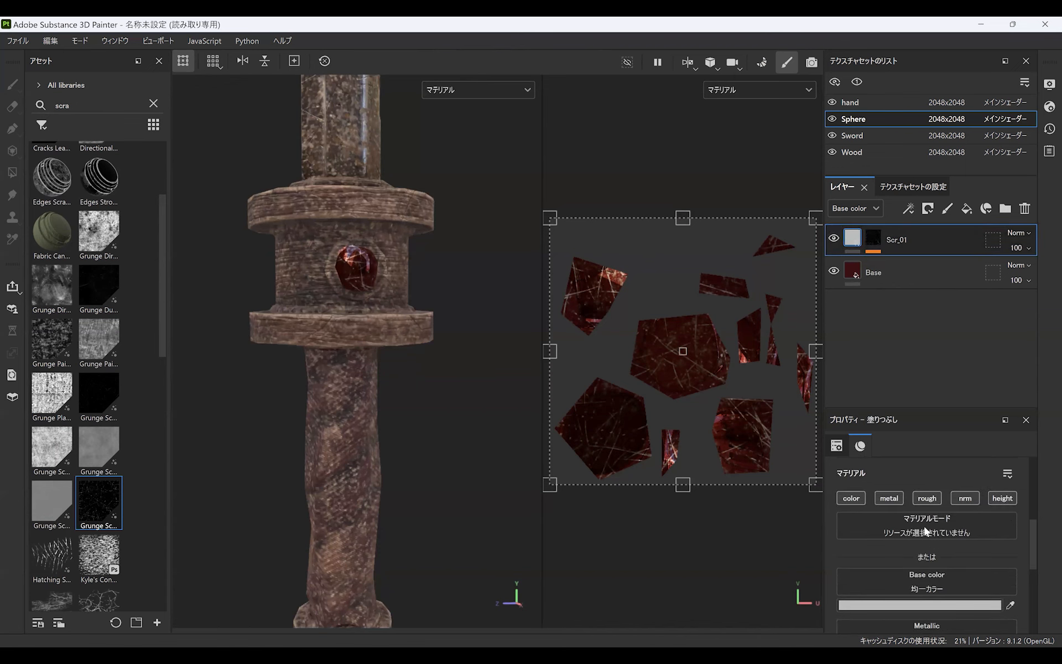
pyautogui.click(1002, 498)
pyautogui.scroll(-1, 917, 608)
pyautogui.moveTo(917, 619); pyautogui.dragTo(877, 619)
pyautogui.keyDown('alt'); pyautogui.moveTo(372, 345); pyautogui.dragTo(301, 357, button='right'); pyautogui.keyUp('alt')
pyautogui.keyDown('alt'); pyautogui.moveTo(460, 313); pyautogui.dragTo(397, 313); pyautogui.keyUp('alt')
pyautogui.scroll(-3, 397, 313)
# Step: Add another fill layer on top of the Sphere's stack and name it Dirt_01
pyautogui.click(969, 211)
pyautogui.doubleClick(910, 240)
pyautogui.write('Dirt_01')
pyautogui.press('Return')
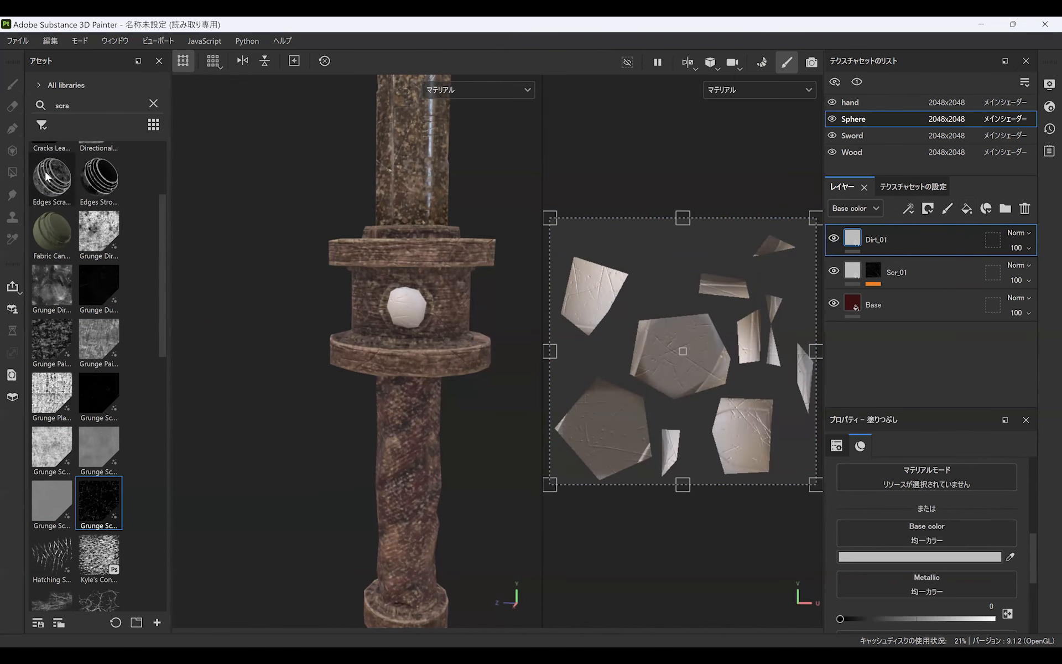
# Step: Add a fill layer with the Edges Scratched smart mask, hide Dirt_01, and set Metal Edge Wear's Wear Level to 0.21
pyautogui.moveTo(47, 177); pyautogui.dragTo(942, 229)
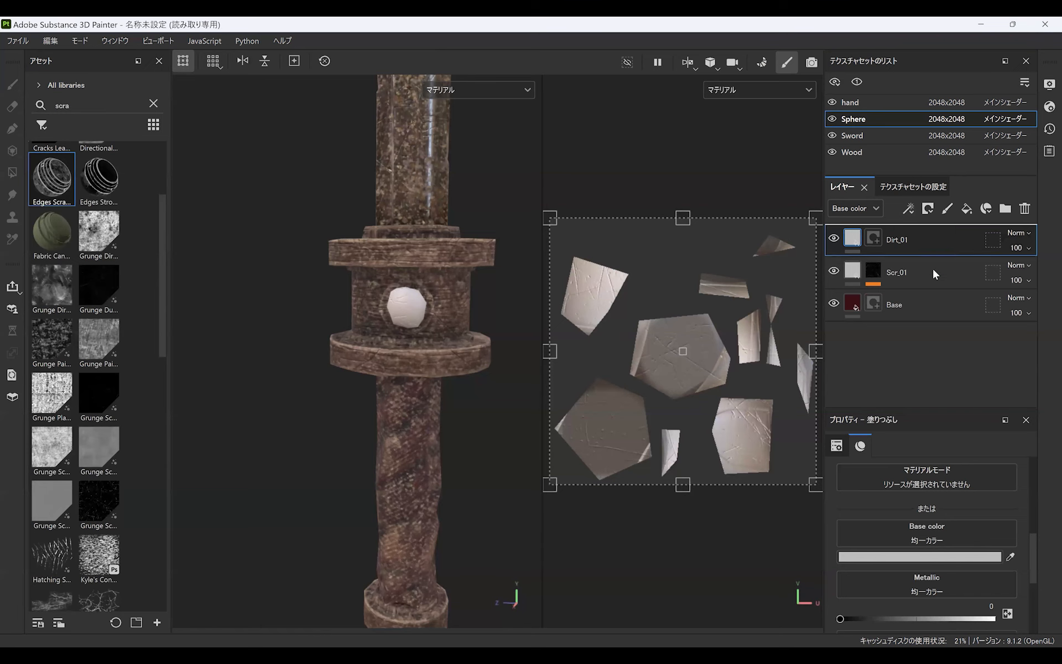
pyautogui.click(854, 243)
pyautogui.click(916, 282)
pyautogui.moveTo(1031, 516); pyautogui.dragTo(1033, 445)
pyautogui.moveTo(984, 536); pyautogui.dragTo(882, 536)
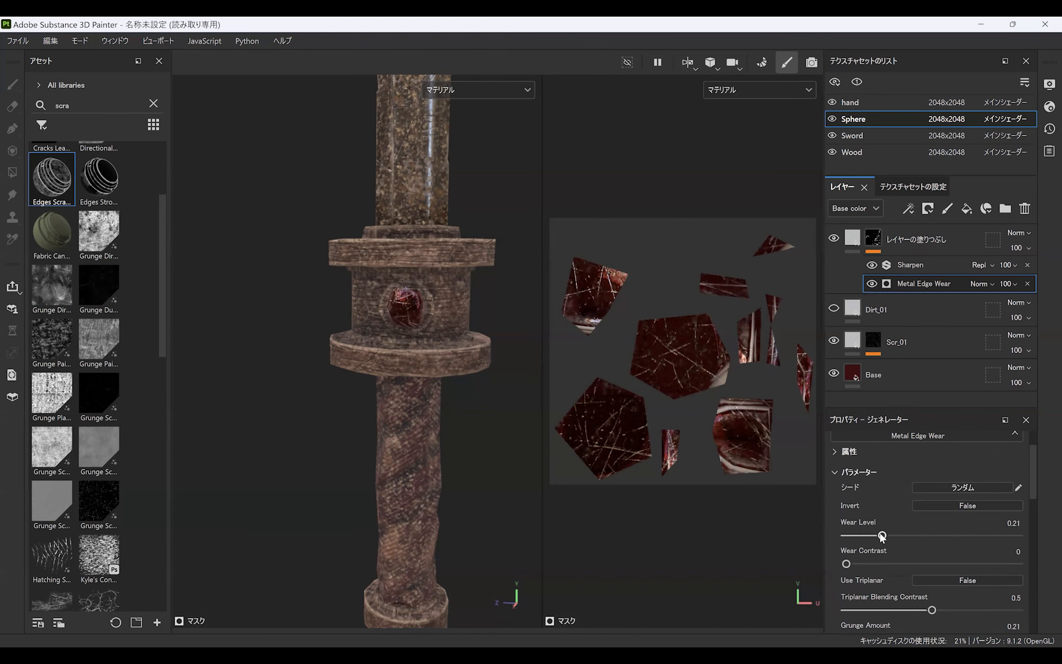
# Step: Set the edge-wear fill layer's base color to dark brown 291B0D
pyautogui.scroll(5, 415, 332)
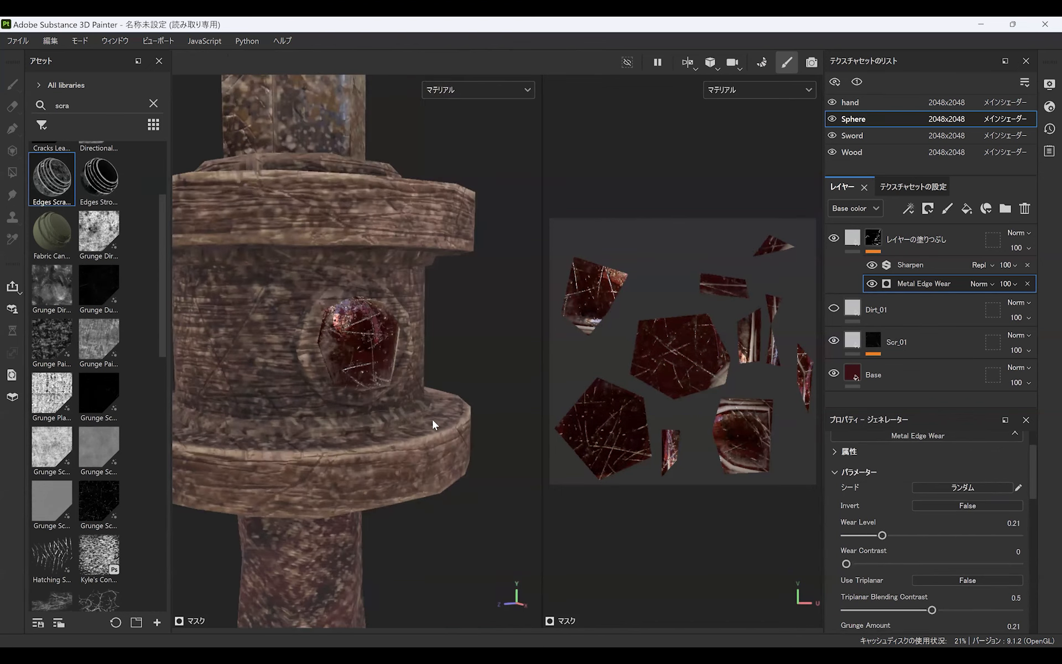
pyautogui.click(885, 243)
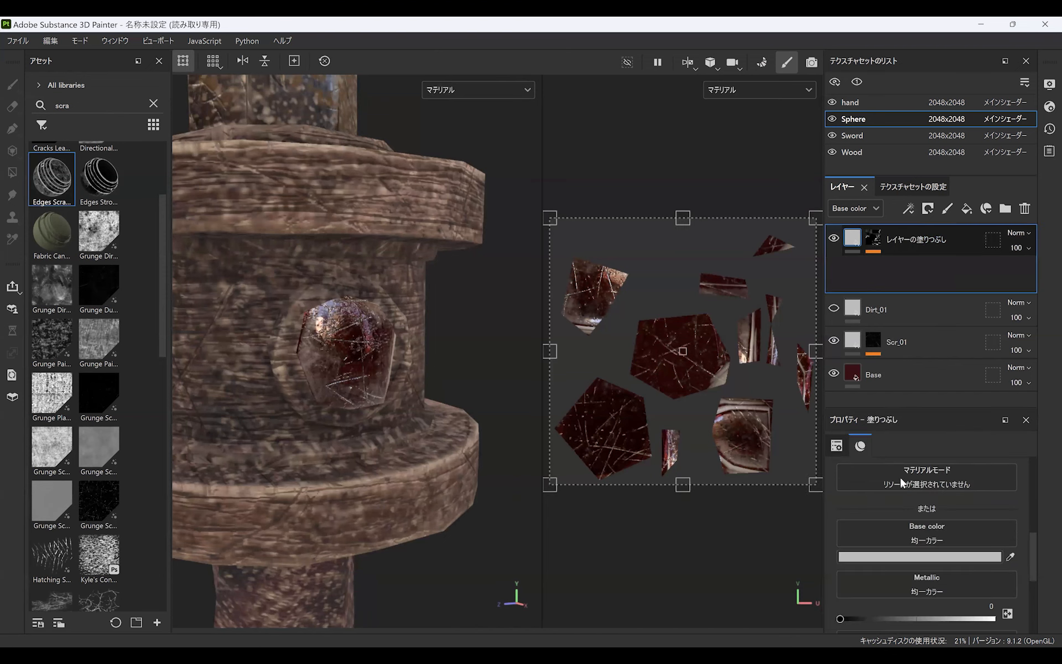
pyautogui.click(935, 557)
pyautogui.moveTo(878, 495); pyautogui.dragTo(885, 542)
pyautogui.moveTo(969, 562)
pyautogui.mouseDown()
pyautogui.moveTo(968, 550)
pyautogui.moveTo(977, 556)
pyautogui.moveTo(967, 563)
pyautogui.mouseUp()
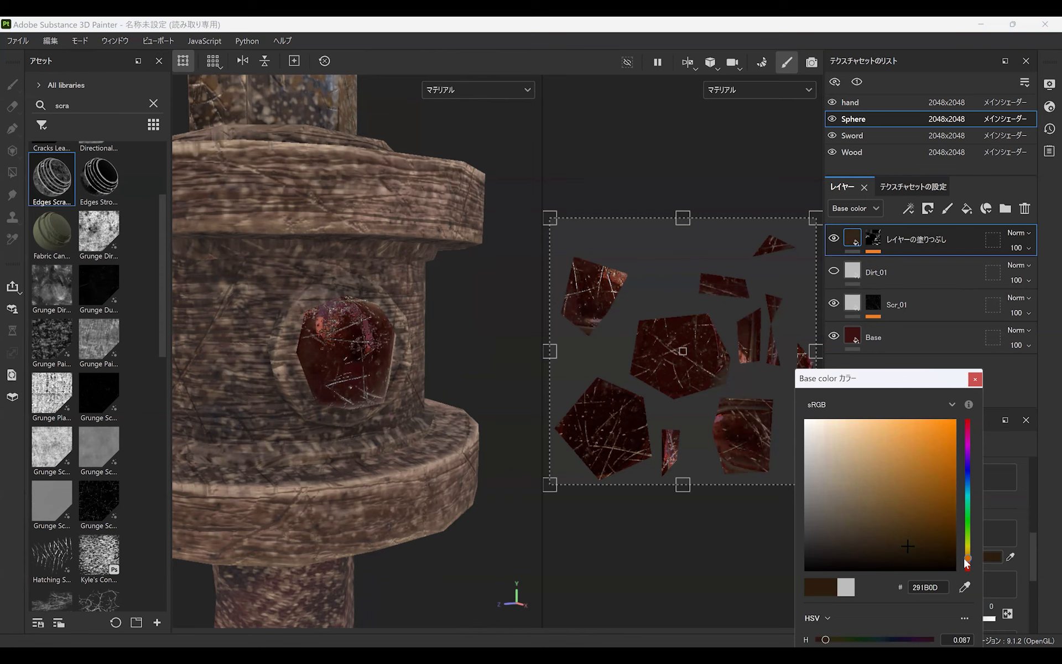
pyautogui.click(974, 378)
# Step: Try the Overlay blending mode for the edge-wear layer's base color
pyautogui.click(1016, 233)
pyautogui.click(981, 240)
pyautogui.keyDown('alt'); pyautogui.moveTo(470, 343); pyautogui.dragTo(485, 396); pyautogui.keyUp('alt')
# Step: Set the edge-wear layer's roughness to 1
pyautogui.moveTo(1031, 580); pyautogui.dragTo(1031, 614)
pyautogui.moveTo(889, 563); pyautogui.dragTo(996, 565)
pyautogui.keyDown('alt'); pyautogui.moveTo(427, 369); pyautogui.dragTo(465, 372); pyautogui.keyUp('alt')
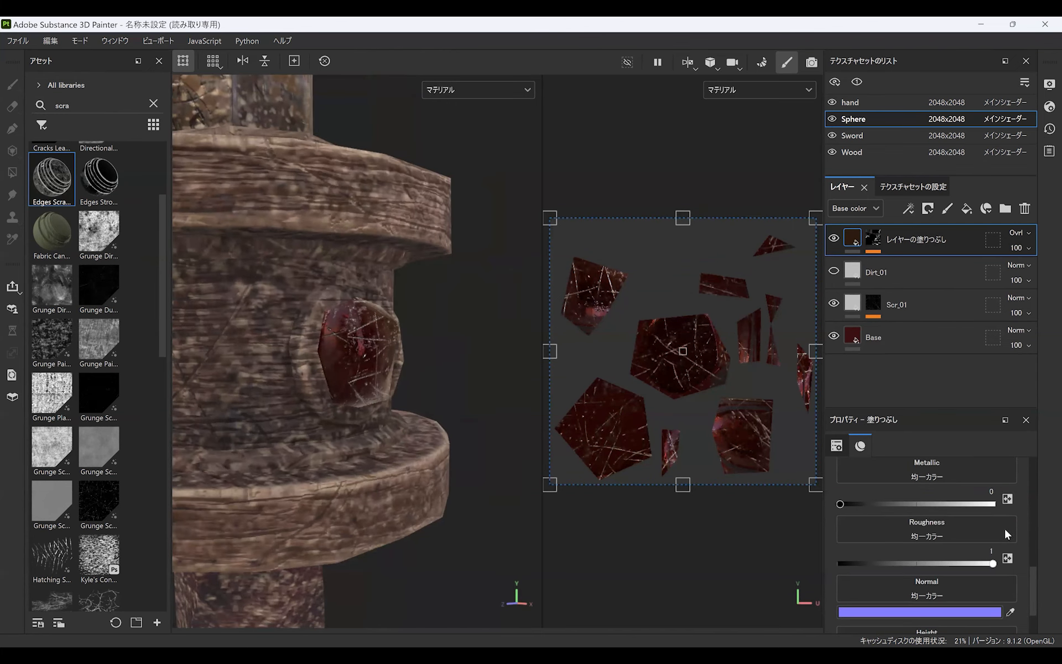
# Step: Set the edge-wear layer's blending mode to Normal and lighten its base color to brown 745737
pyautogui.scroll(2, 370, 285)
pyautogui.moveTo(1034, 575); pyautogui.dragTo(1038, 525)
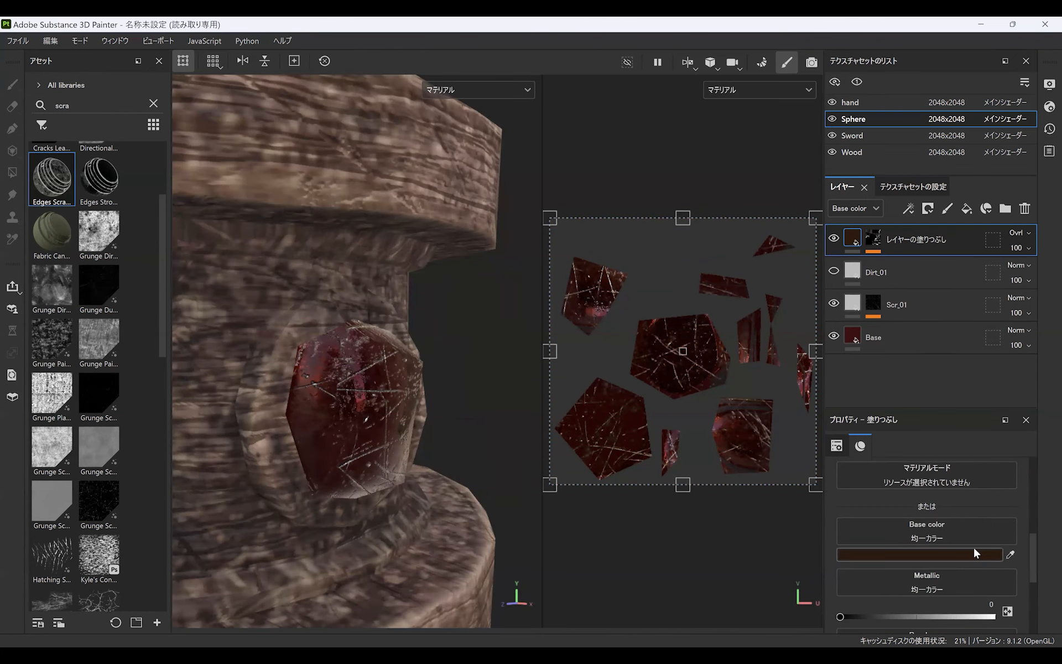
pyautogui.click(1021, 238)
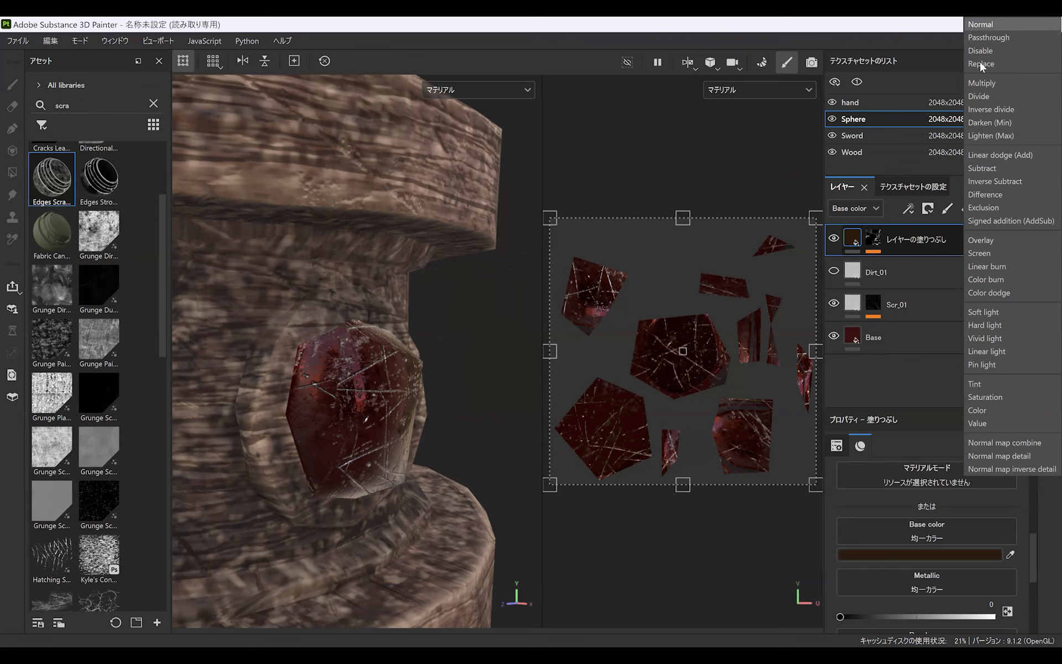
pyautogui.click(980, 24)
pyautogui.click(938, 553)
pyautogui.click(875, 520)
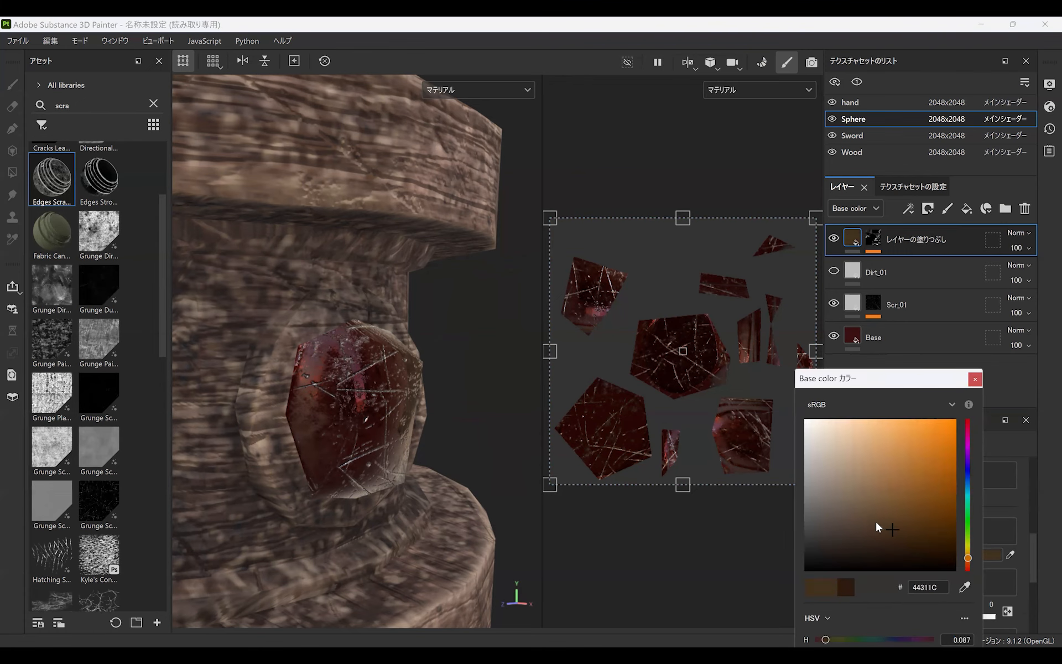
pyautogui.click(883, 500)
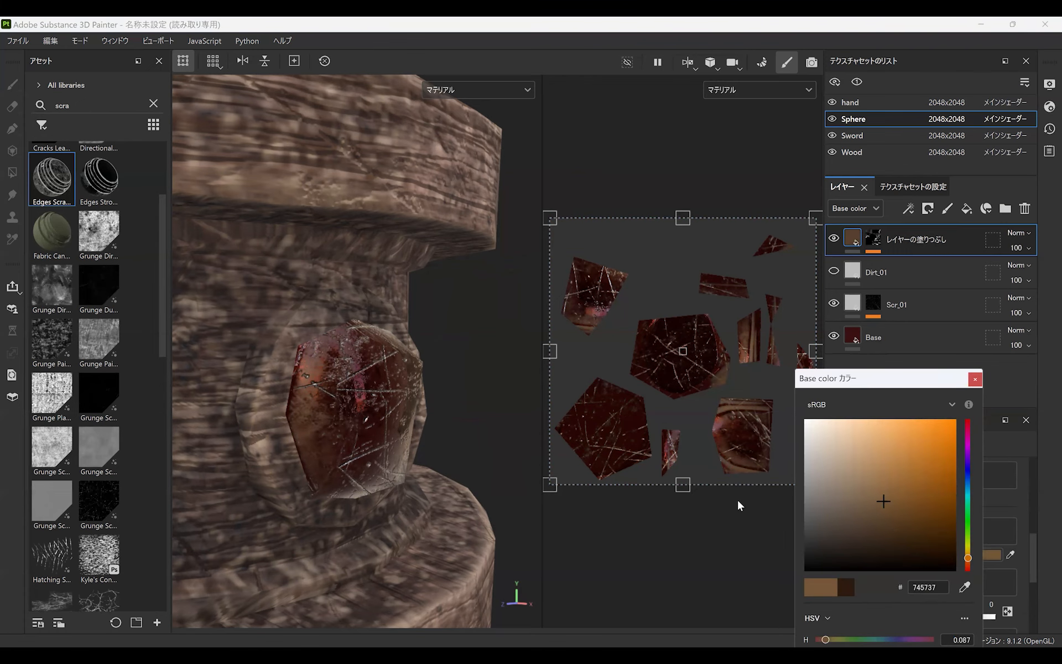
pyautogui.keyDown('alt'); pyautogui.moveTo(464, 443); pyautogui.dragTo(317, 426); pyautogui.keyUp('alt')
pyautogui.keyDown('alt'); pyautogui.moveTo(210, 486); pyautogui.dragTo(460, 445); pyautogui.keyUp('alt')
pyautogui.keyDown('alt'); pyautogui.moveTo(460, 445); pyautogui.dragTo(438, 352, button='right'); pyautogui.keyUp('alt')
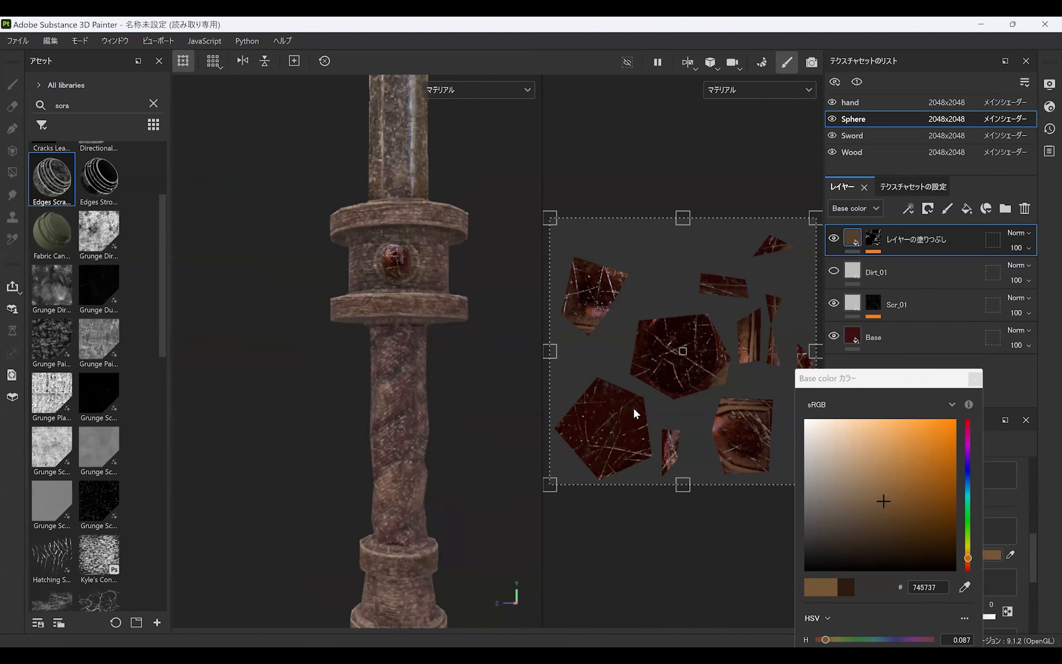
pyautogui.click(974, 379)
# Step: In the hand texture set, add the project's baked hand ambient occlusion map as a base color layer directly above the crease layer
pyautogui.click(863, 103)
pyautogui.click(902, 342)
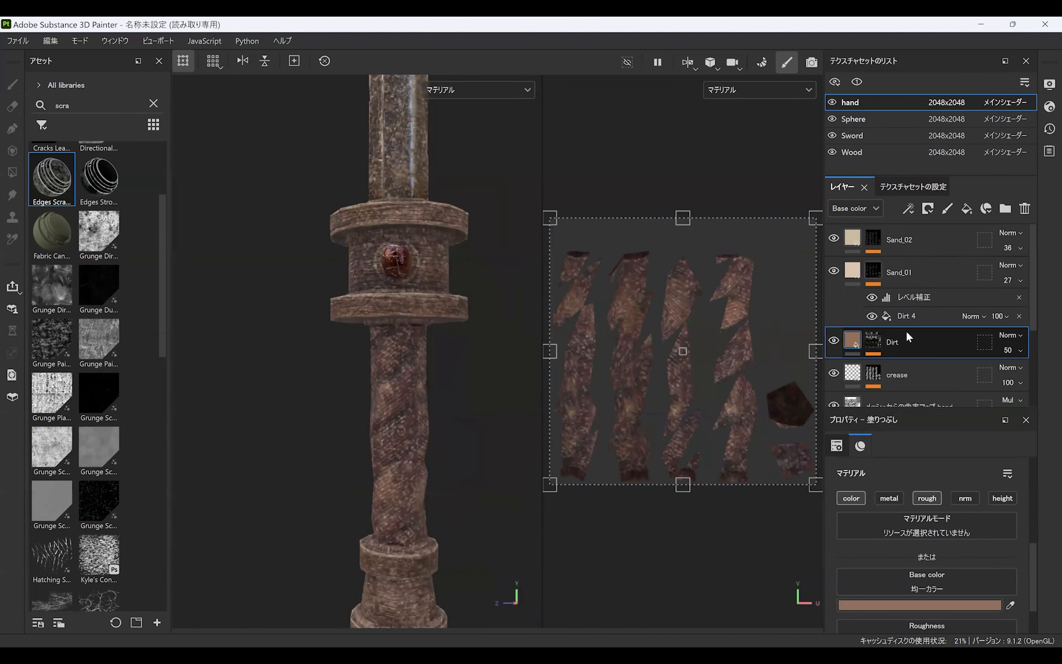
pyautogui.moveTo(1033, 299); pyautogui.dragTo(1033, 323)
pyautogui.click(929, 339)
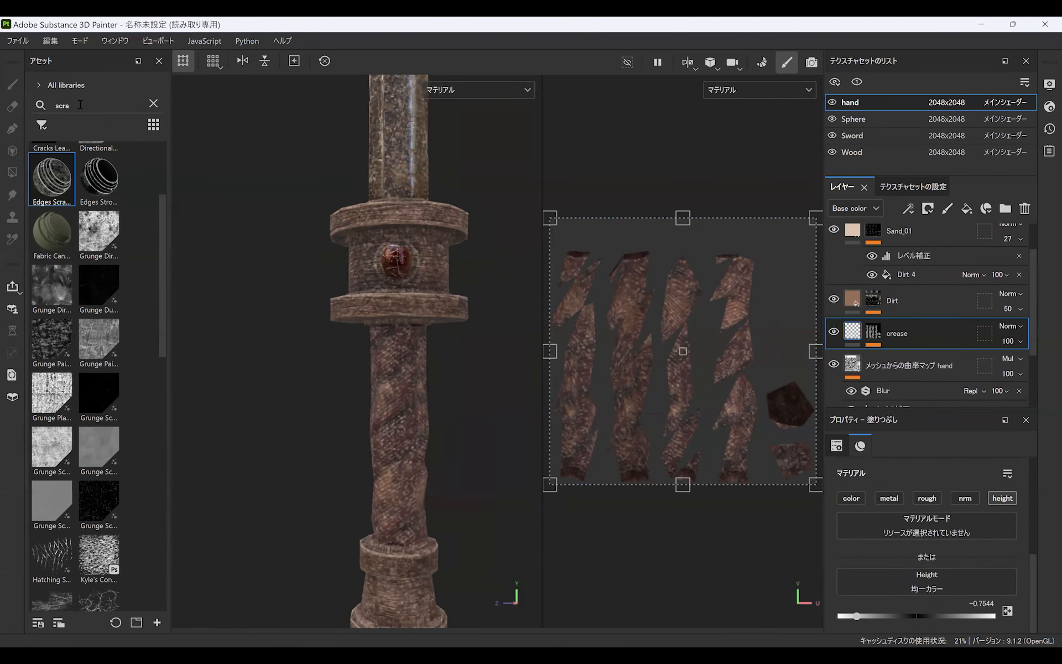
pyautogui.moveTo(73, 105); pyautogui.dragTo(44, 108)
pyautogui.press('BackSpace')
pyautogui.click(38, 86)
pyautogui.click(58, 120)
pyautogui.moveTo(165, 293); pyautogui.dragTo(155, 194)
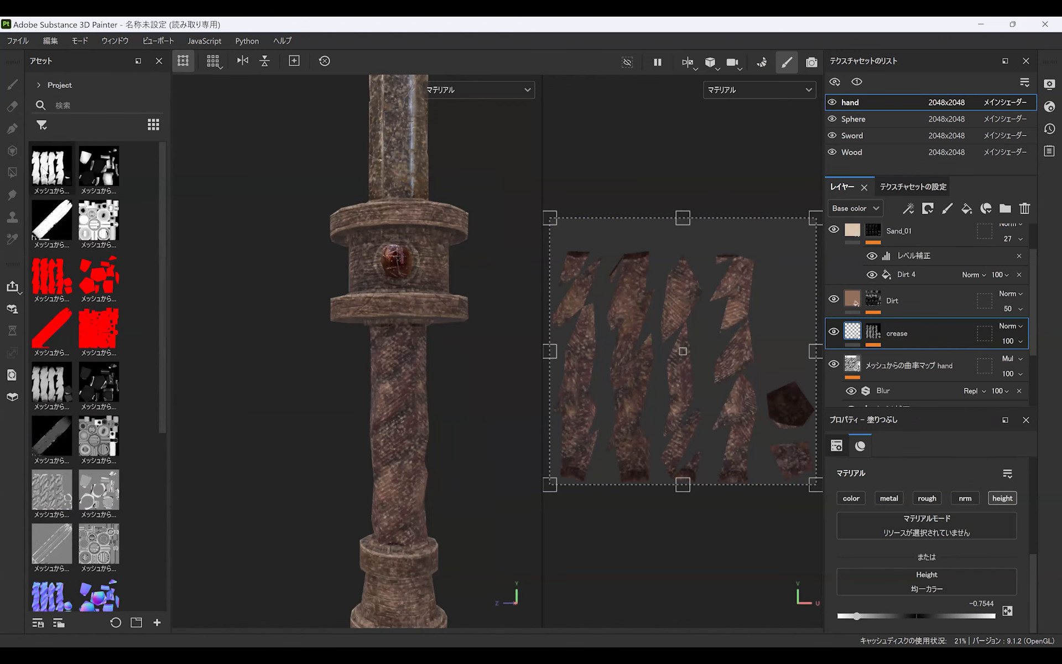
pyautogui.moveTo(45, 187); pyautogui.dragTo(918, 319)
pyautogui.click(941, 350)
# Step: Add a Base color levels adjustment to the occlusion layer with black point 0.438 and midtone 1.8, and blend the layer with Multiply
pyautogui.click(908, 208)
pyautogui.click(924, 275)
pyautogui.moveTo(1024, 498); pyautogui.dragTo(958, 500)
pyautogui.moveTo(838, 498); pyautogui.dragTo(974, 501)
pyautogui.click(1012, 326)
pyautogui.click(994, 83)
# Step: Render the whole sword with Iray
pyautogui.keyDown('alt'); pyautogui.moveTo(425, 360); pyautogui.dragTo(439, 446); pyautogui.keyUp('alt')
pyautogui.scroll(-5, 443, 368)
pyautogui.click(811, 62)
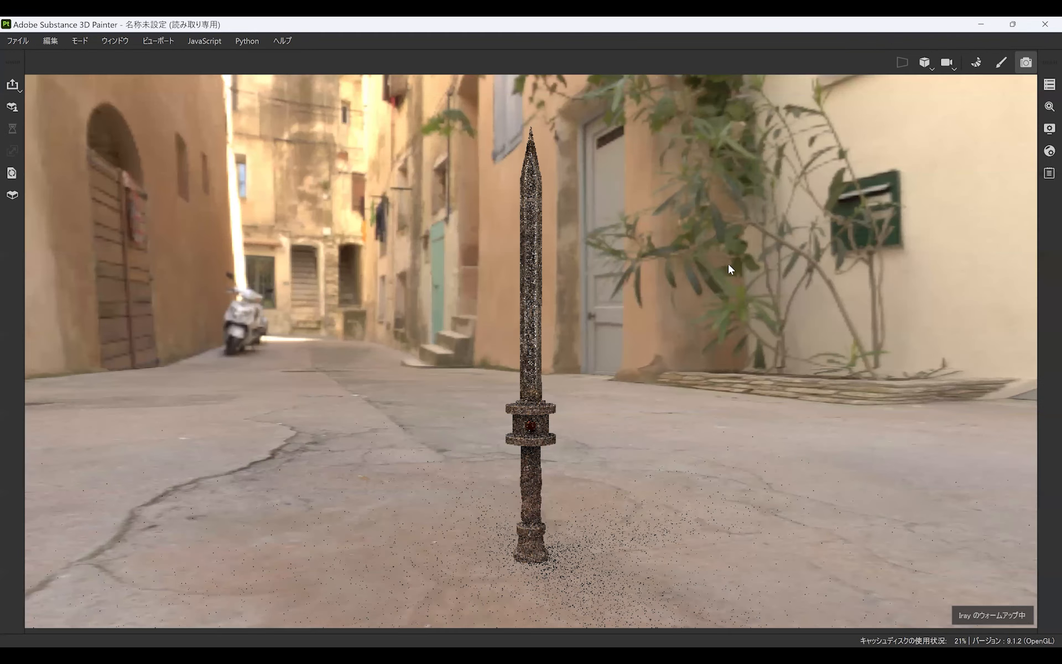
# Step: In the display settings, replace the render's street background with a plain gray clear color on the dome
pyautogui.click(1048, 88)
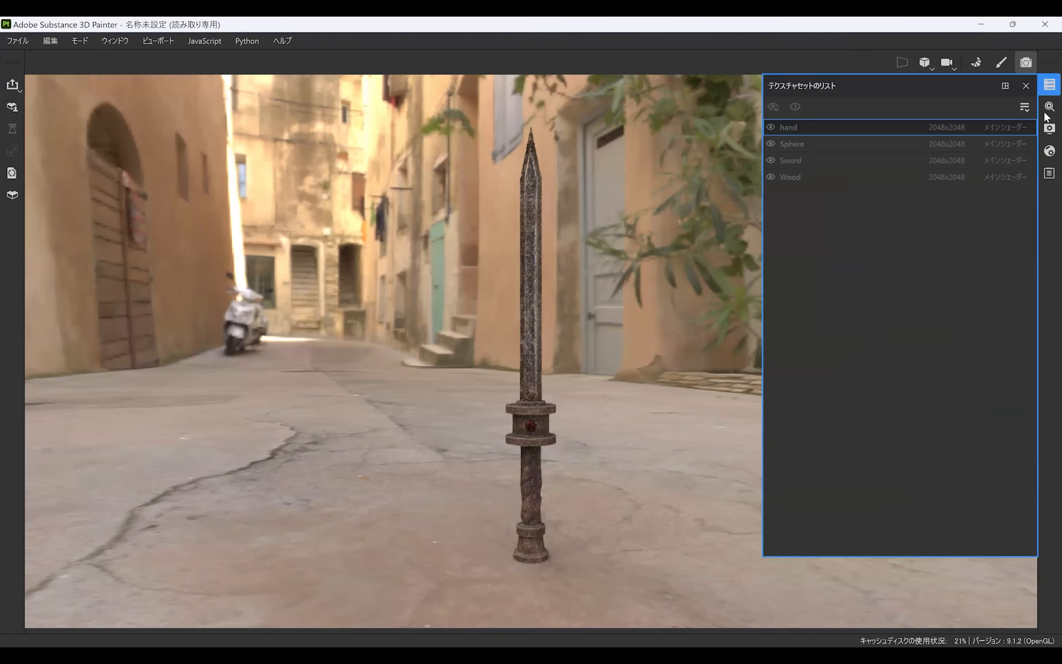
pyautogui.click(1048, 108)
pyautogui.click(1049, 128)
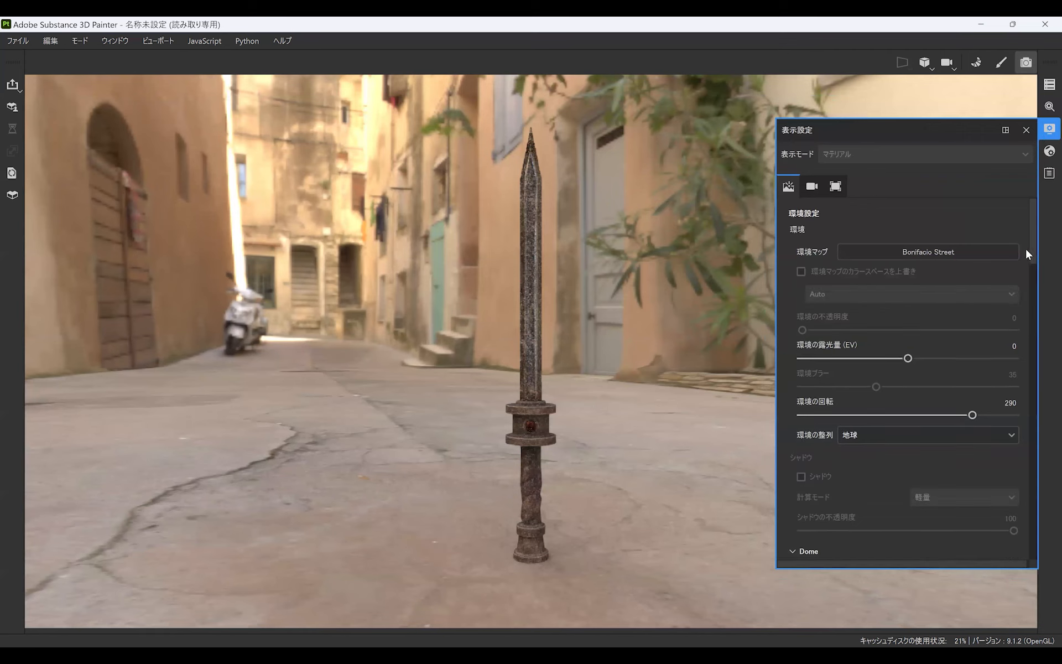
pyautogui.scroll(-3, 802, 433)
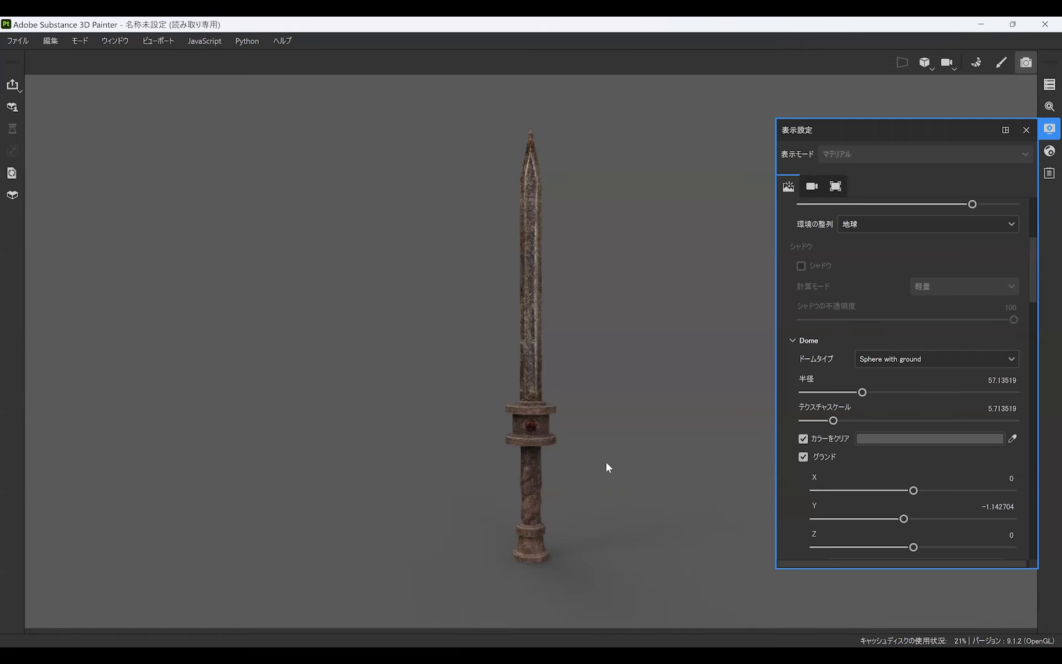
# Step: Return to painting mode and open the options for sending the textured sword to another application
pyautogui.click(1002, 63)
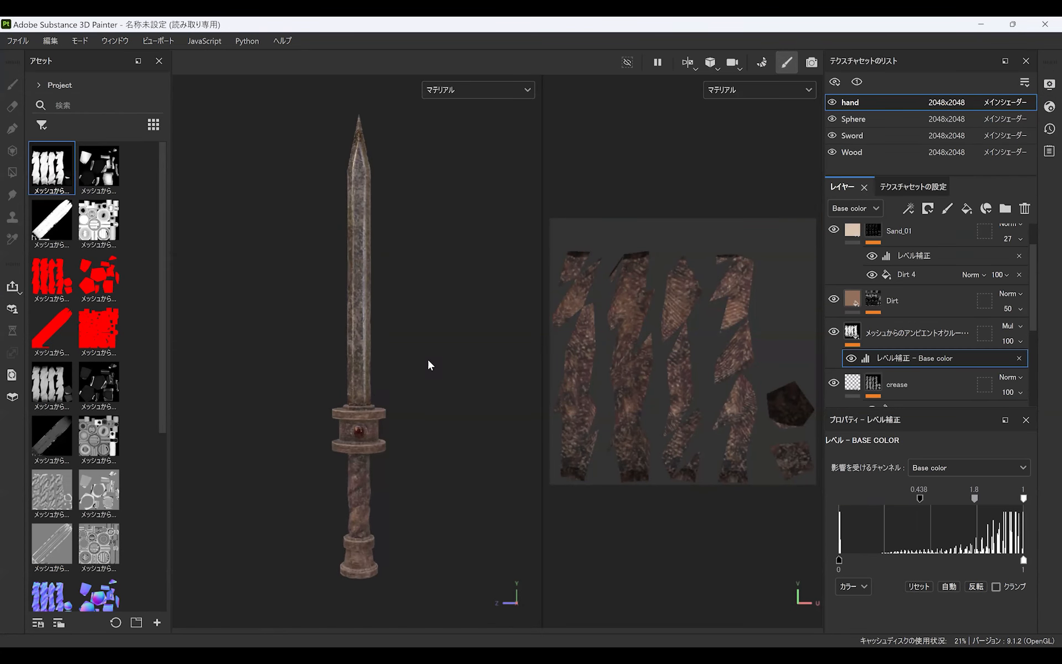
pyautogui.click(13, 287)
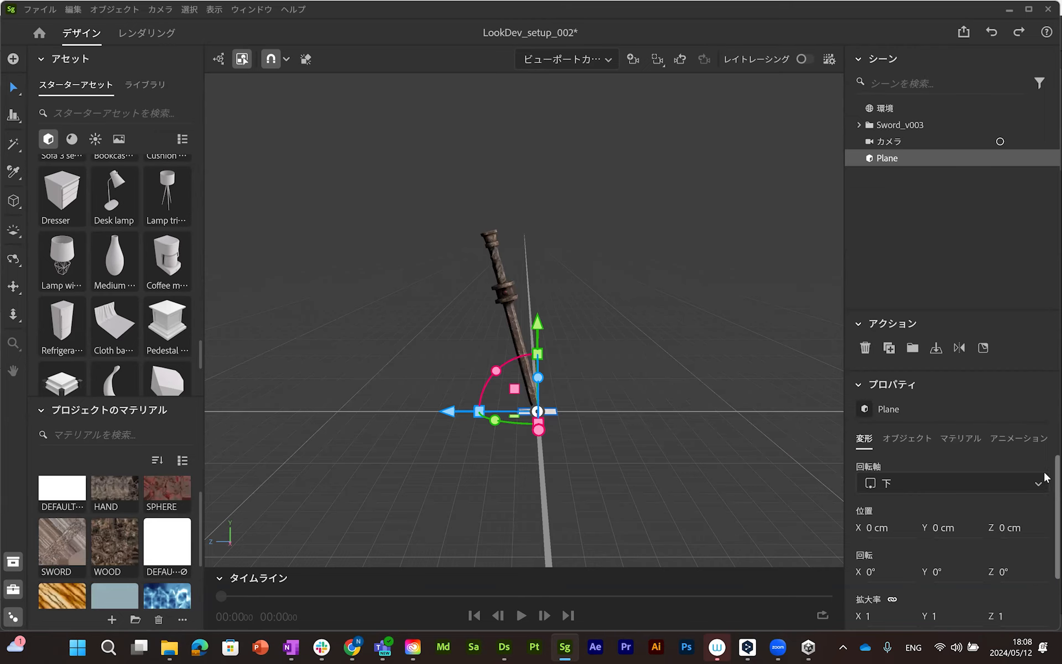
# Step: In Substance 3D Stager, set the Plane's X size to 2000 cm with proportions linked
pyautogui.scroll(-3, 1045, 559)
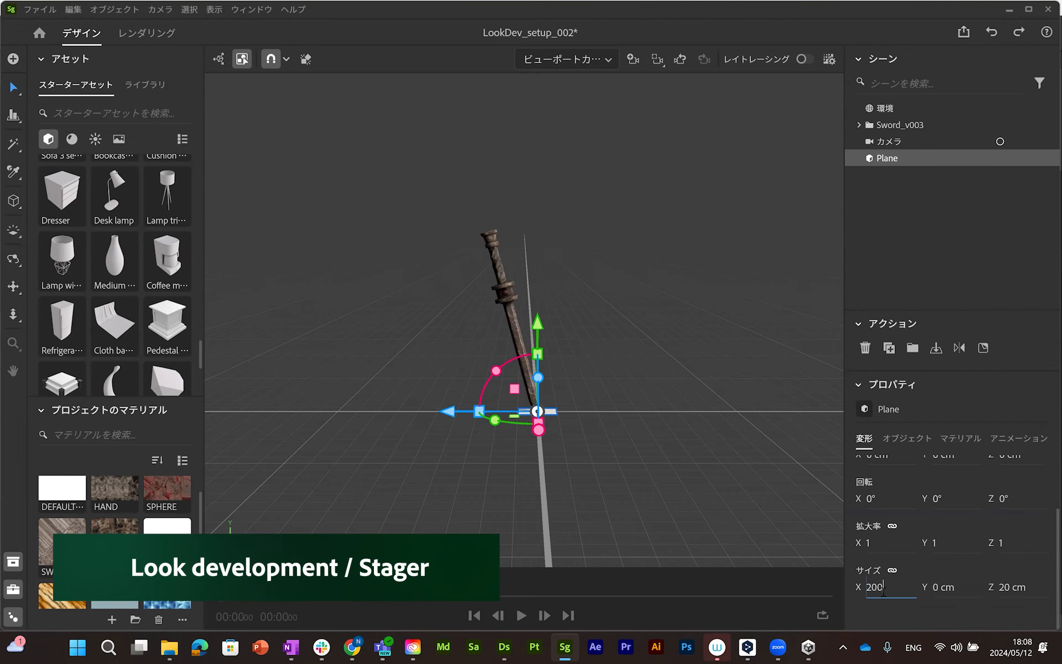
pyautogui.write('0')
pyautogui.press('Return')
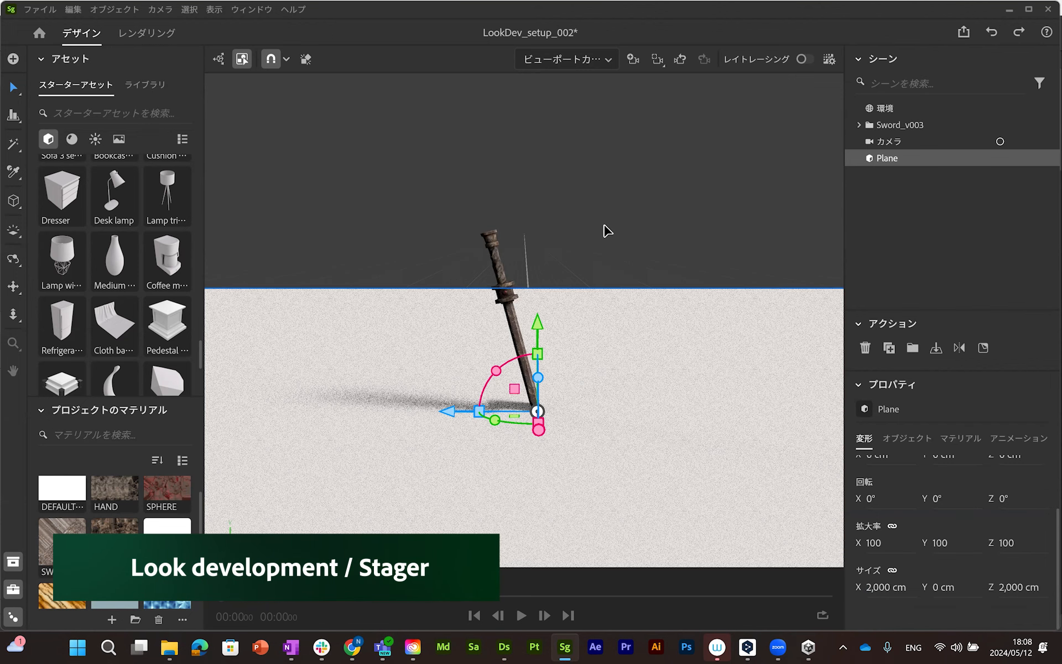
# Step: Switch to Substance 3D Designer and examine the Sand_Stylized_v003 material on the plane in the 3D view
pyautogui.click(512, 650)
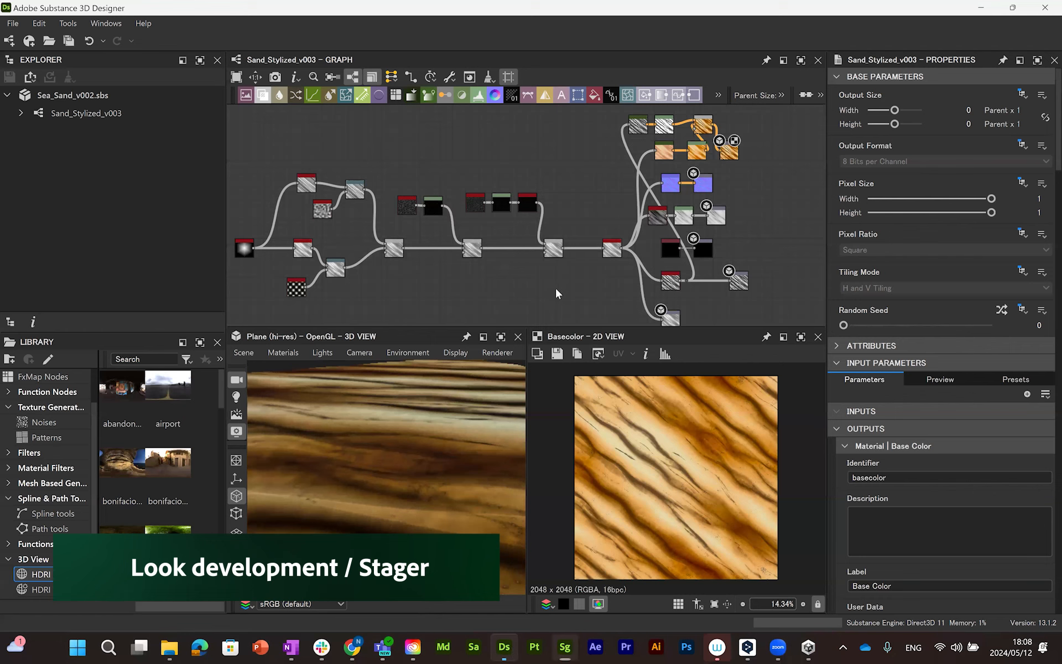
pyautogui.moveTo(443, 494)
pyautogui.mouseDown()
pyautogui.moveTo(435, 410)
pyautogui.moveTo(449, 463)
pyautogui.moveTo(326, 488)
pyautogui.moveTo(400, 459)
pyautogui.moveTo(464, 513)
pyautogui.moveTo(467, 490)
pyautogui.moveTo(443, 486)
pyautogui.moveTo(457, 480)
pyautogui.mouseUp()
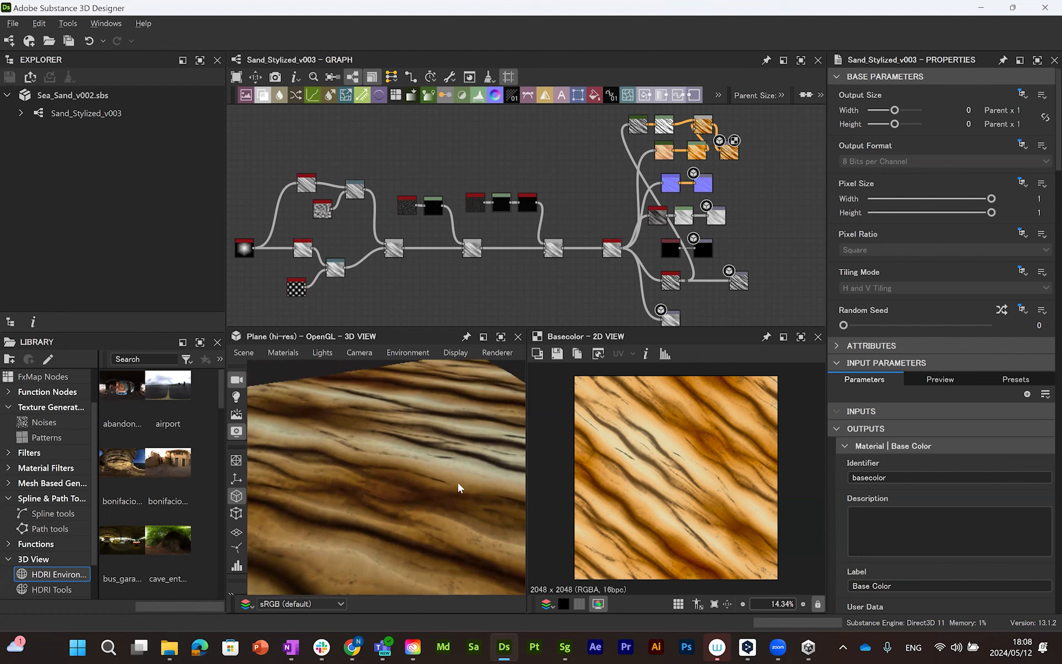
# Step: Send the Sea_Sand_v002 package to Substance 3D Stager and apply its sand material to the ground Plane
pyautogui.rightClick(90, 100)
pyautogui.moveTo(176, 276)
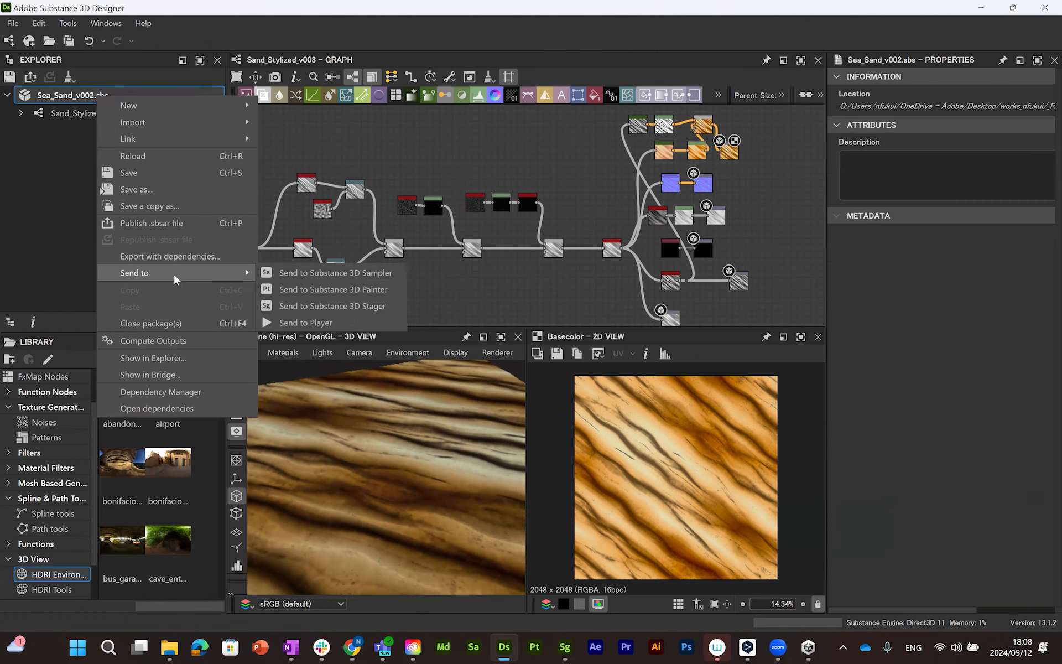
pyautogui.click(357, 307)
pyautogui.click(564, 647)
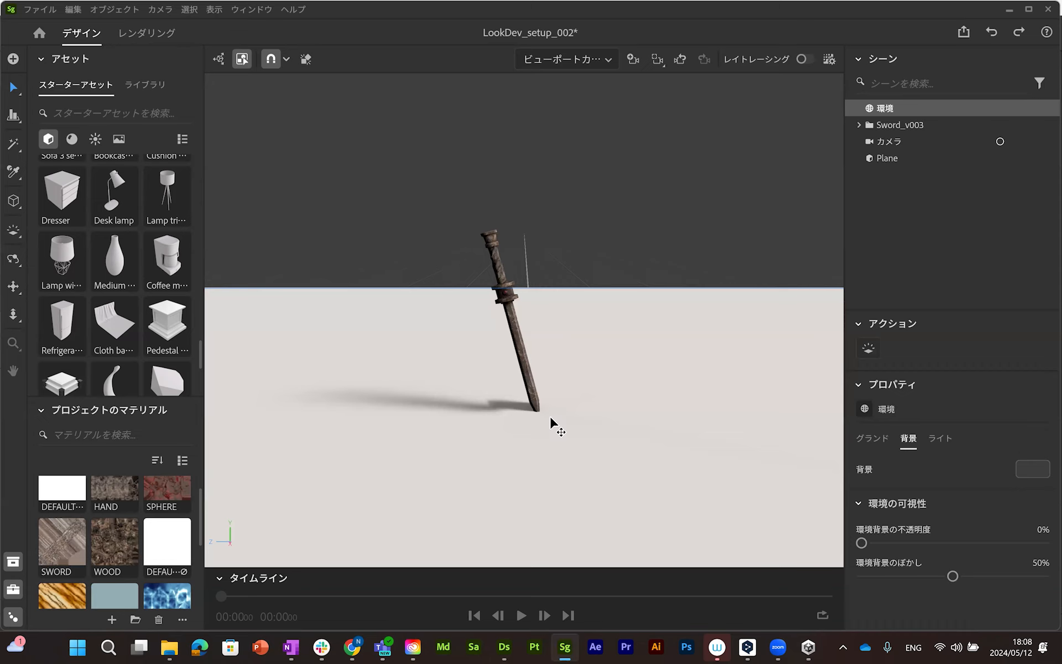
pyautogui.scroll(-3, 201, 560)
pyautogui.moveTo(76, 578); pyautogui.dragTo(465, 446)
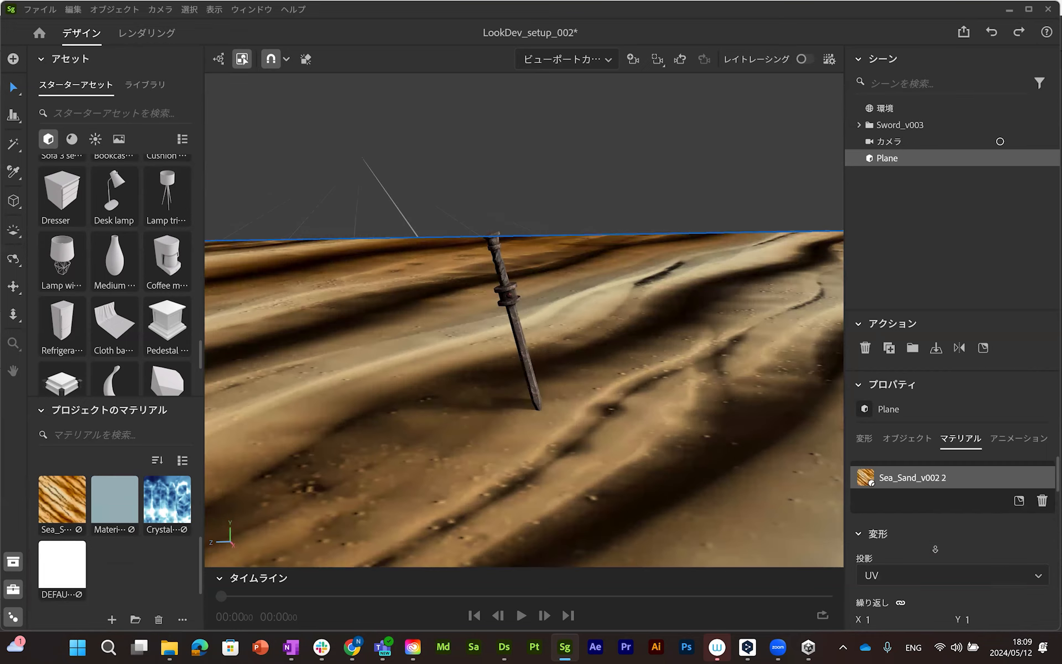
# Step: Enable displacement on the Plane, using uniform tessellation fixed per triangle
pyautogui.scroll(-4, 935, 549)
pyautogui.scroll(-1, 919, 516)
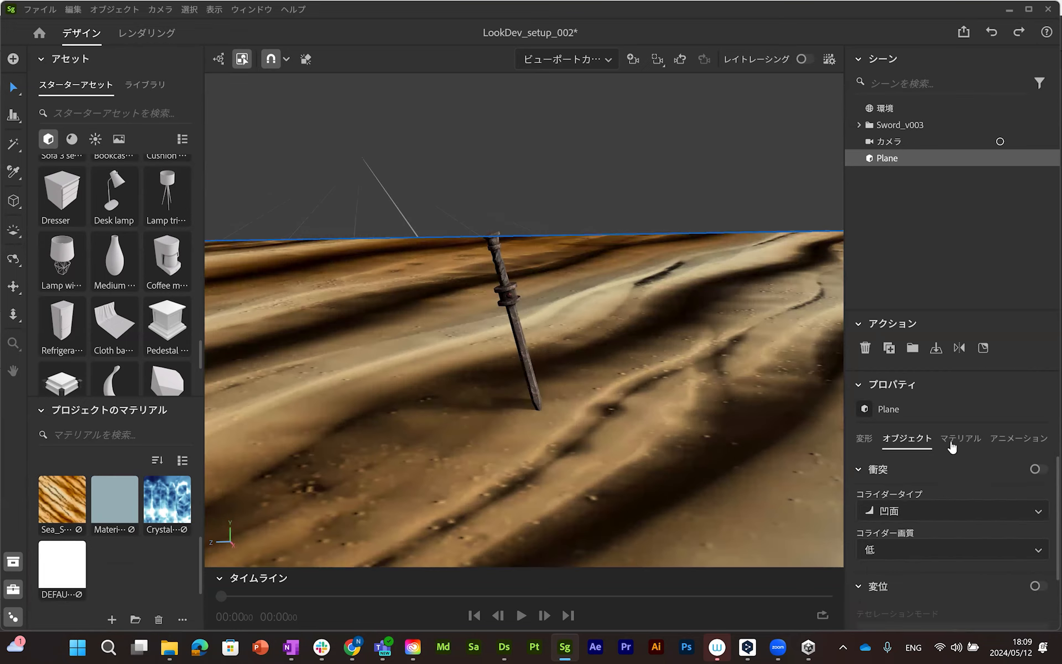
pyautogui.scroll(2, 919, 561)
pyautogui.scroll(-2, 920, 561)
pyautogui.scroll(-2, 919, 553)
pyautogui.scroll(1, 918, 492)
pyautogui.click(917, 493)
pyautogui.click(904, 563)
pyautogui.scroll(-4, 949, 528)
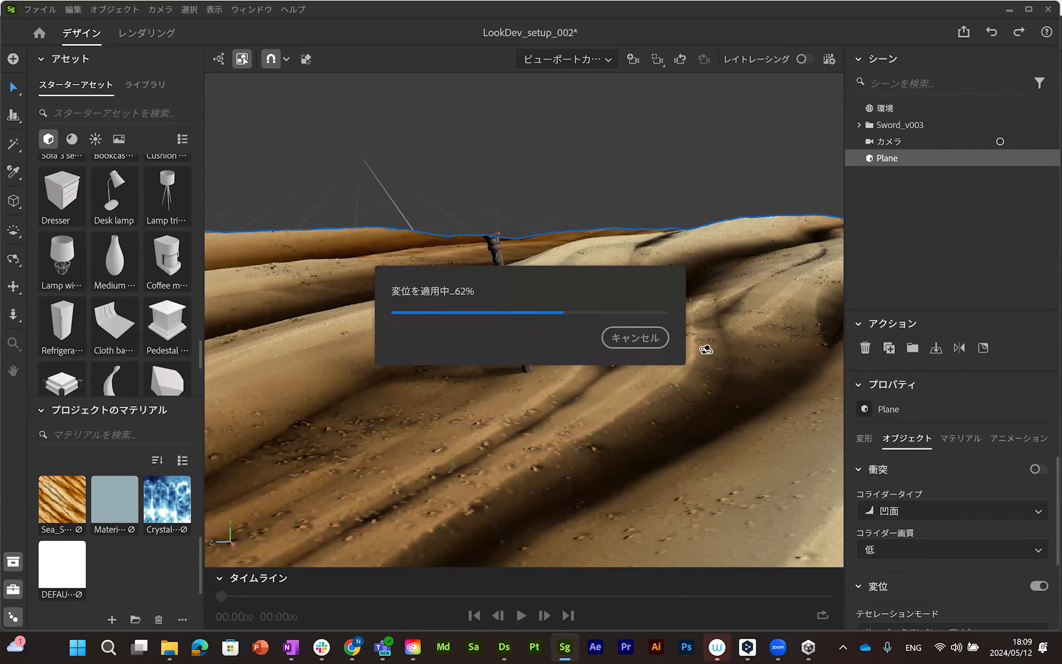
pyautogui.scroll(-2, 1030, 578)
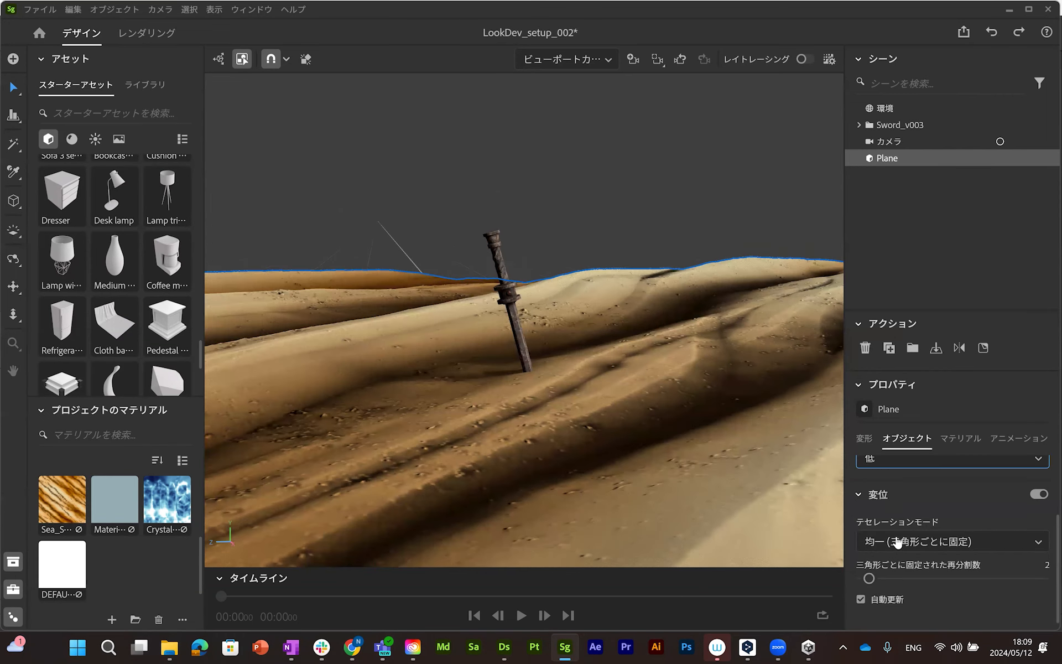
pyautogui.moveTo(632, 389); pyautogui.dragTo(634, 372, button='right')
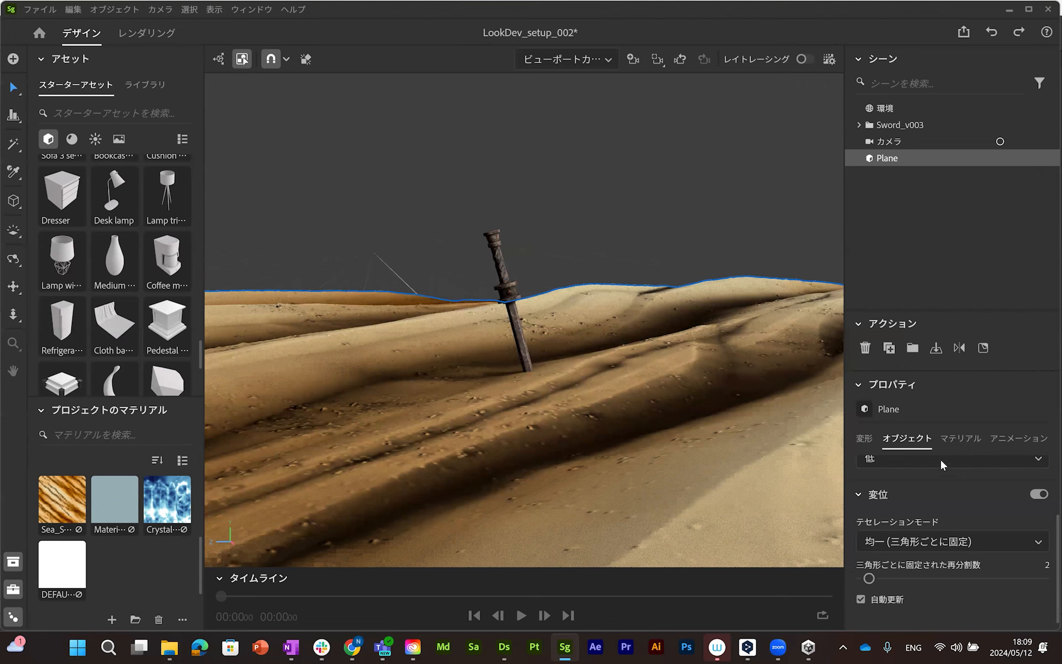
# Step: Set the repeat of the Plane's sand material to 2 in both X and Y
pyautogui.scroll(3, 866, 442)
pyautogui.click(961, 437)
pyautogui.scroll(-1, 912, 576)
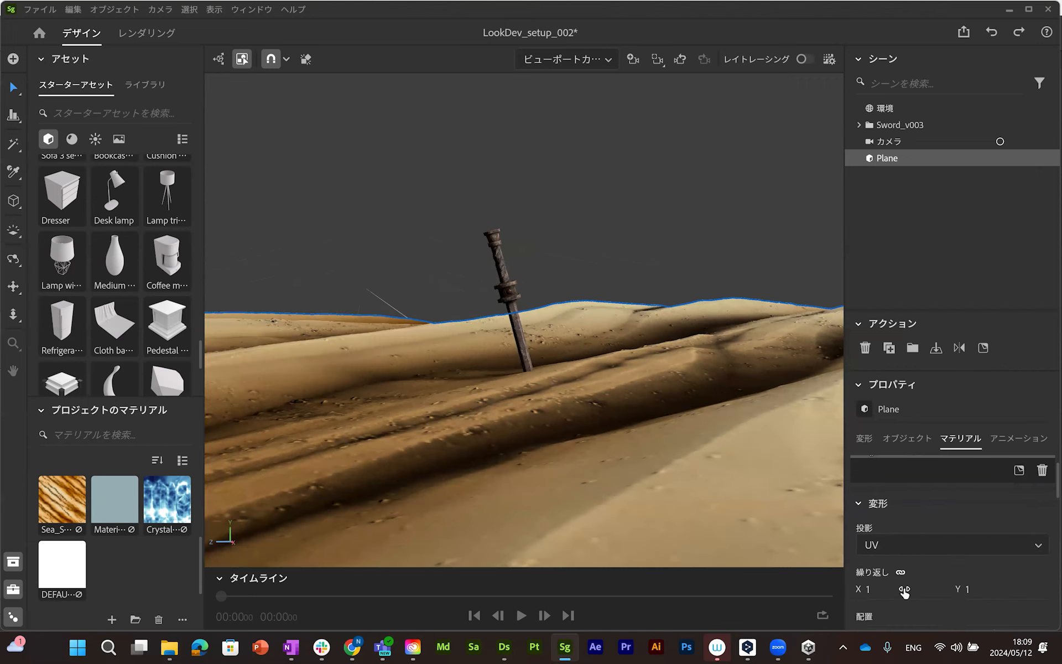
pyautogui.write('2')
pyautogui.press('Return')
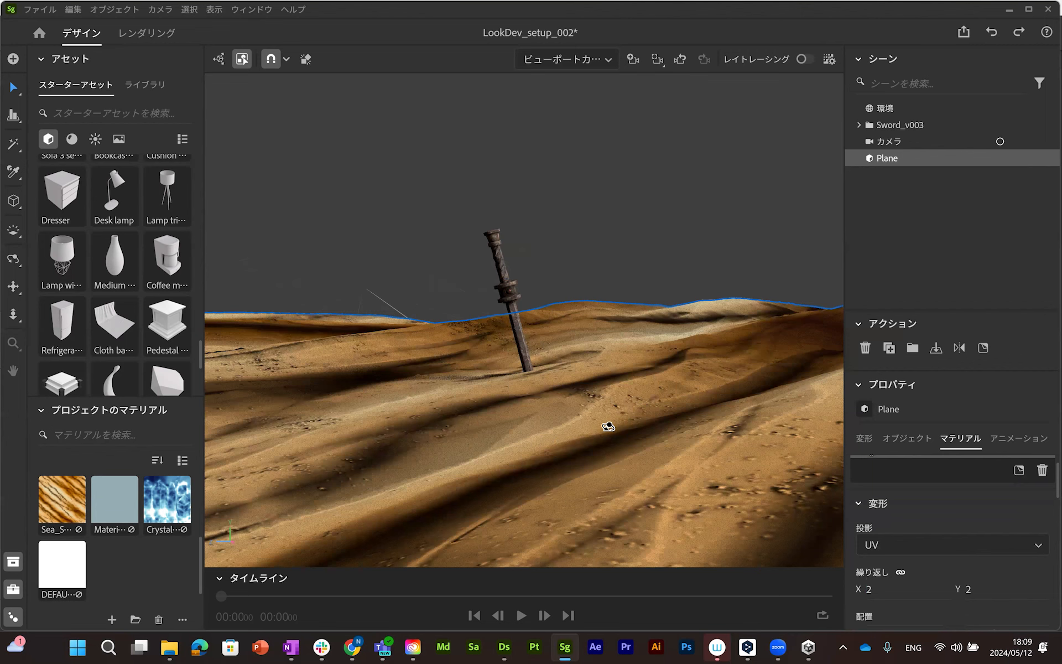
pyautogui.keyDown('alt'); pyautogui.moveTo(608, 426); pyautogui.dragTo(652, 426); pyautogui.keyUp('alt')
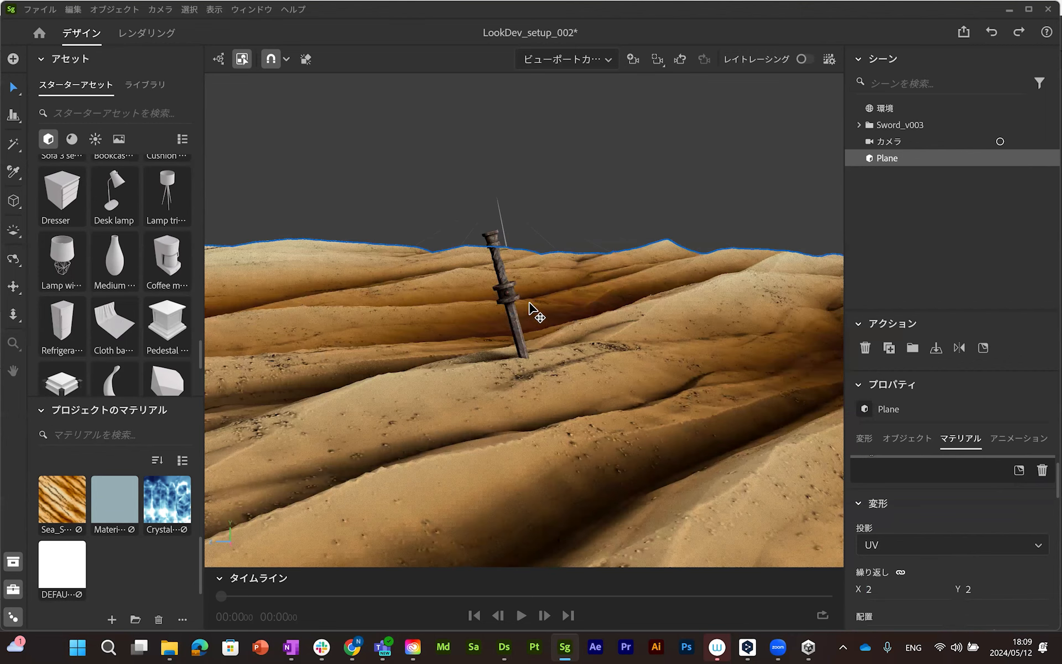
# Step: Reposition the sword in height so its blade stands planted in the displaced sand dune
pyautogui.click(505, 285)
pyautogui.moveTo(503, 279); pyautogui.dragTo(502, 275)
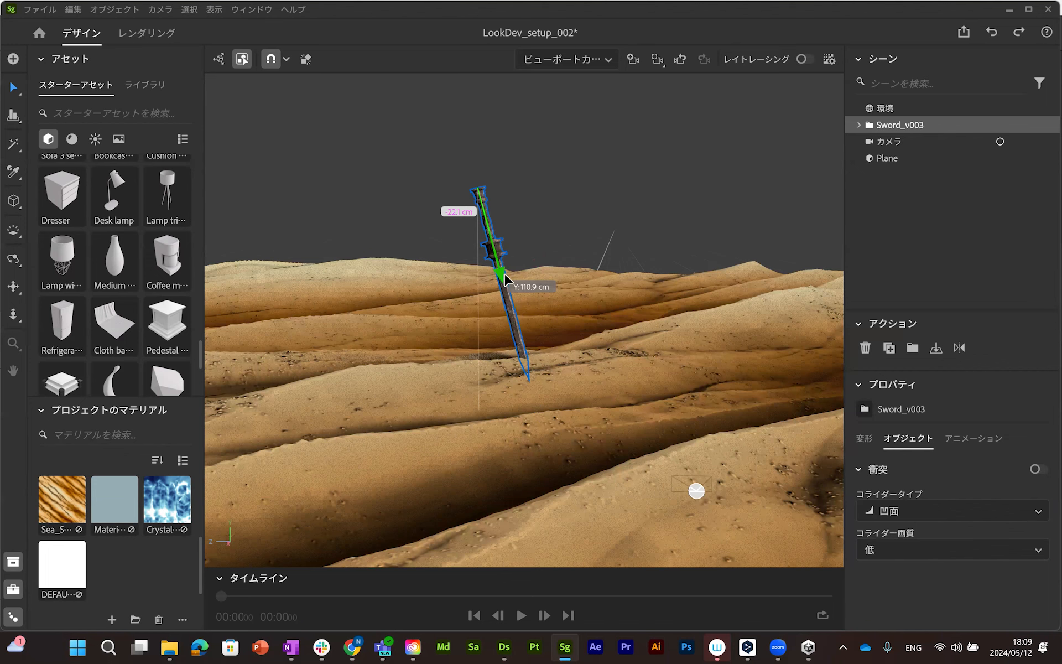
pyautogui.moveTo(505, 280); pyautogui.dragTo(505, 281)
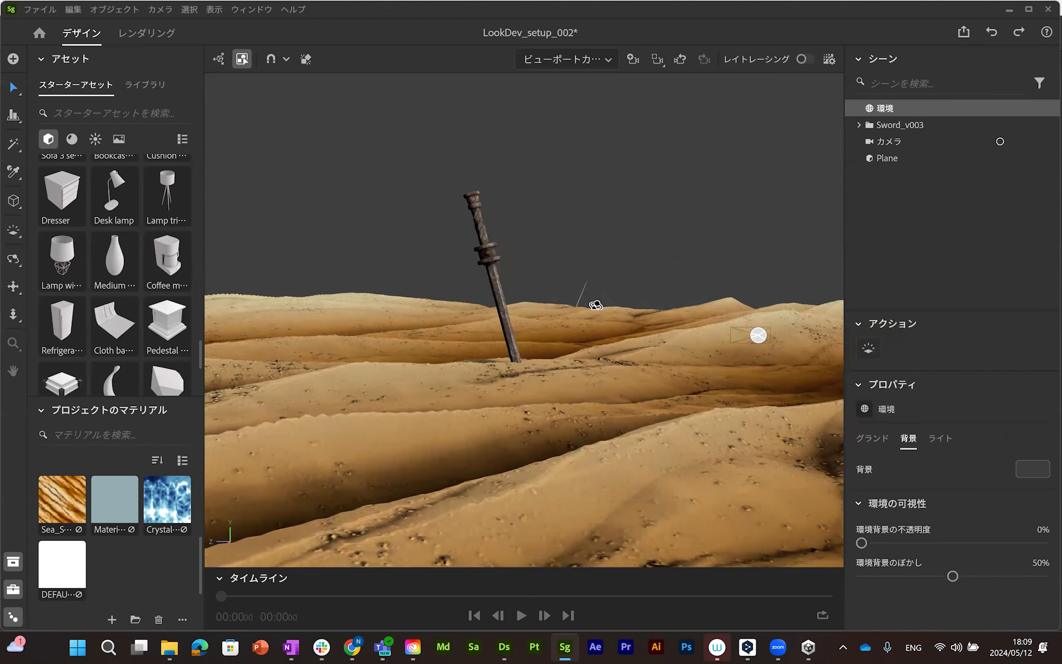
# Step: Frame the whole sword left of center against the dunes through the scene camera
pyautogui.scroll(3, 575, 306)
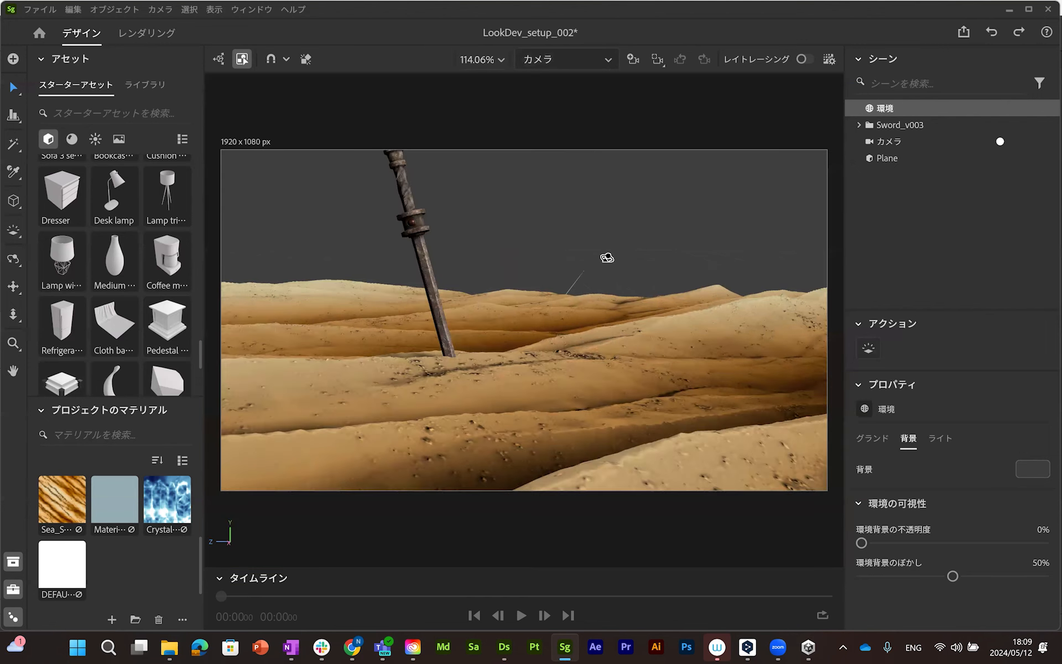
pyautogui.moveTo(605, 259); pyautogui.dragTo(558, 288, button='middle')
pyautogui.scroll(1, 598, 270)
pyautogui.scroll(-3, 598, 273)
pyautogui.scroll(2, 601, 282)
# Step: Turn on ray tracing and focus the camera's depth of field on the sword's guard
pyautogui.click(803, 58)
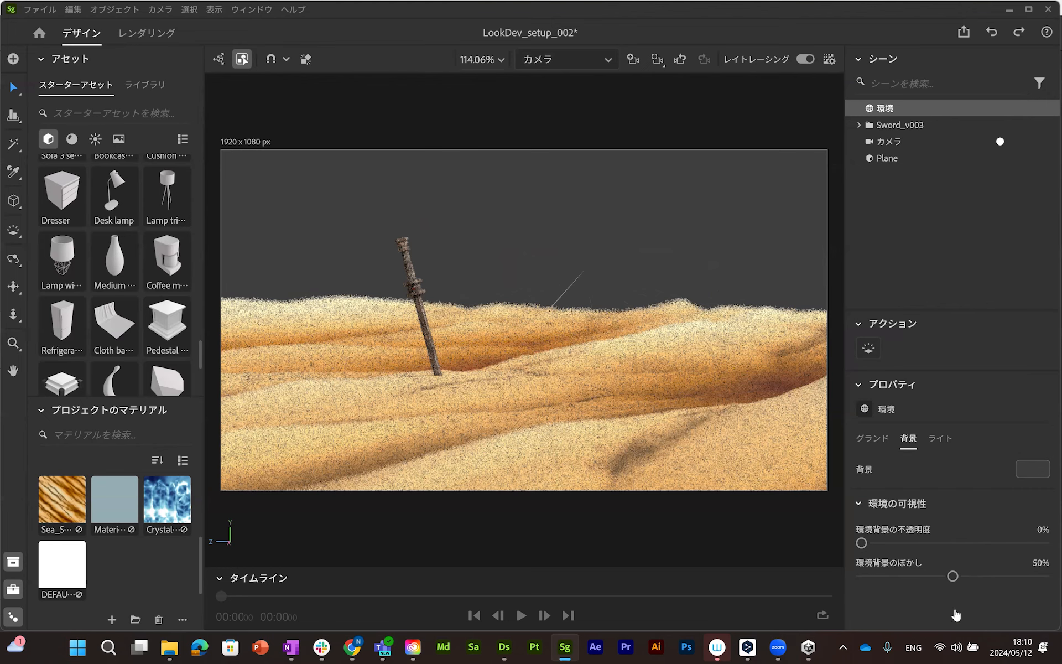
pyautogui.click(416, 290)
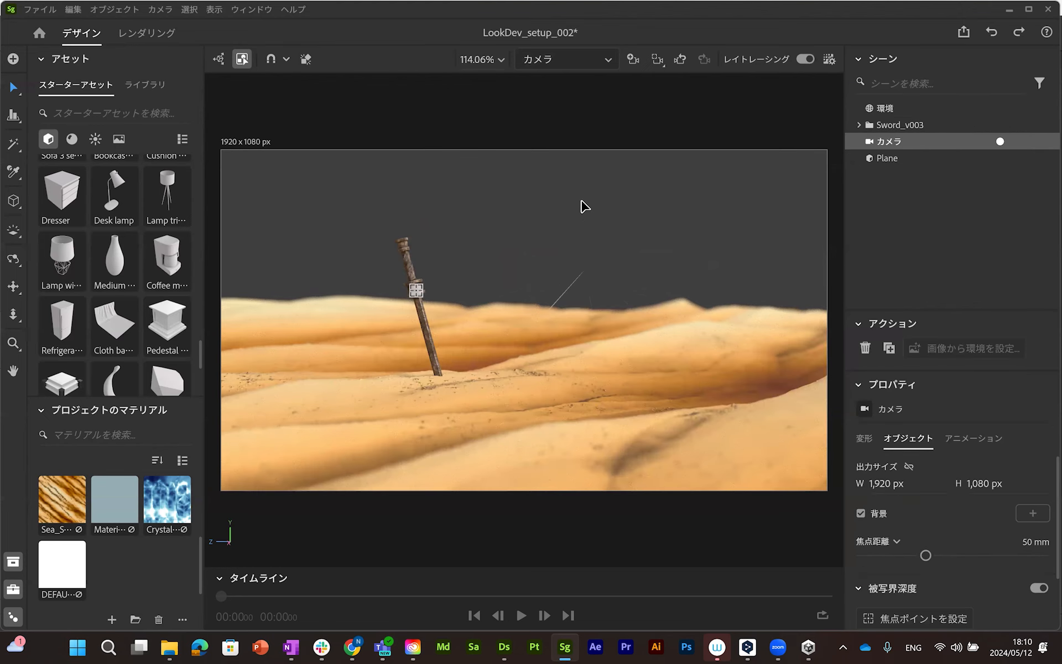
pyautogui.click(584, 207)
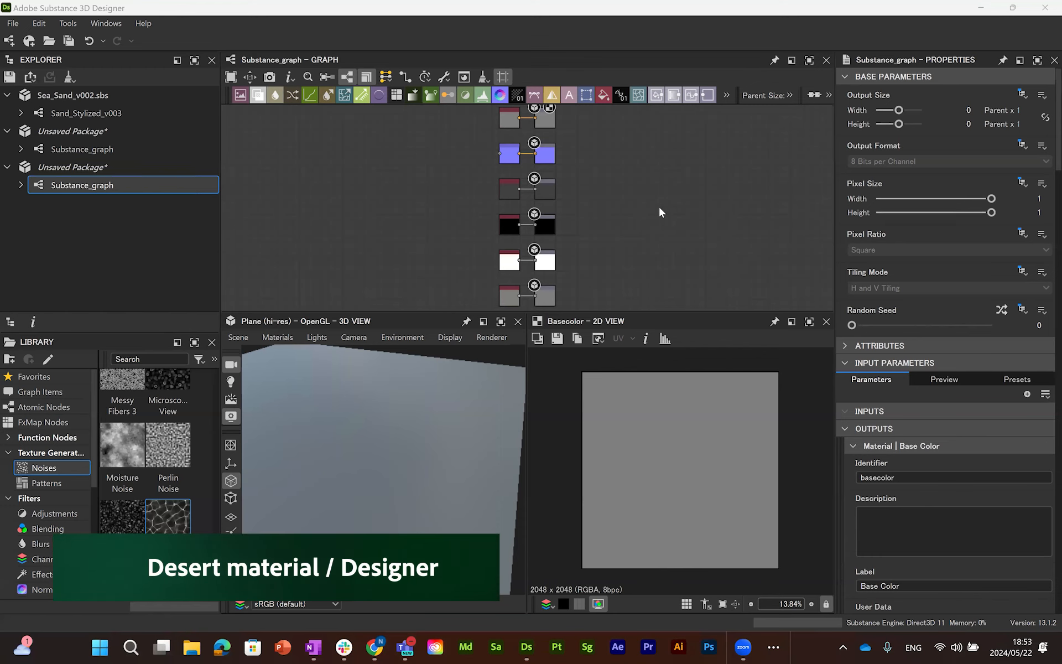
# Step: Switch to the Unity Sword_opening project and examine the sword standing in the desert scene from several angles
pyautogui.click(775, 647)
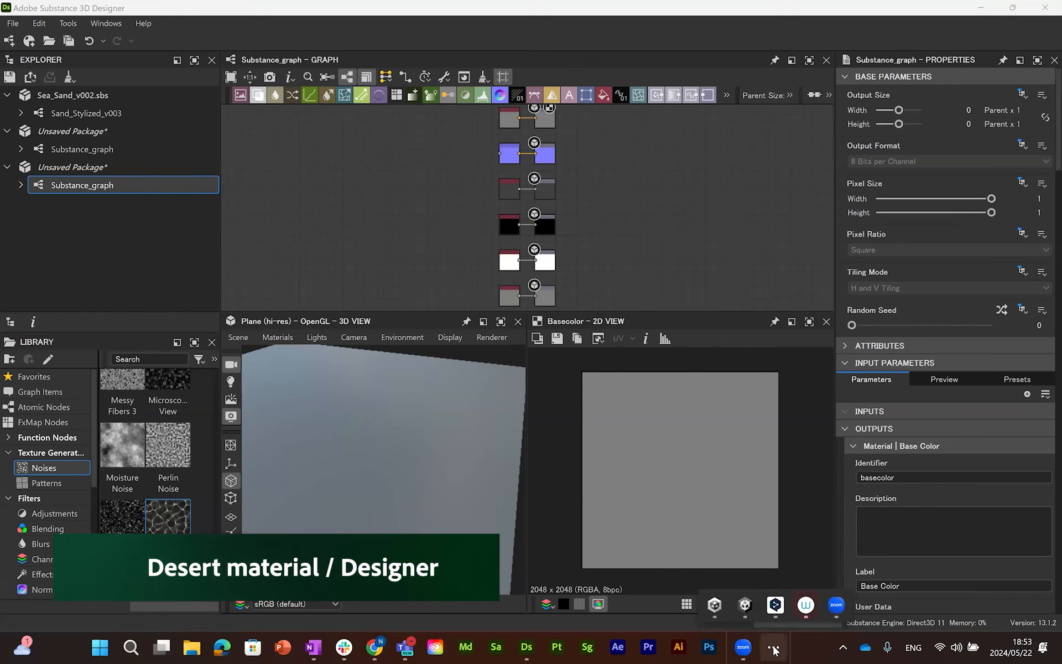
pyautogui.click(748, 609)
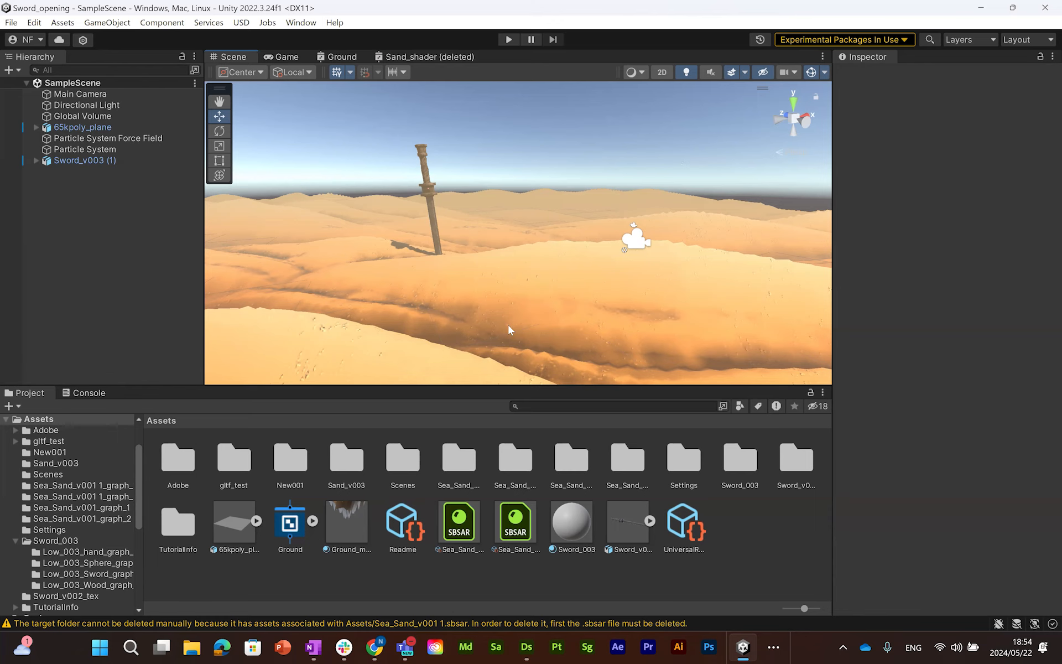
pyautogui.keyDown('alt'); pyautogui.moveTo(530, 279); pyautogui.dragTo(561, 280); pyautogui.keyUp('alt')
pyautogui.keyDown('alt'); pyautogui.moveTo(597, 251); pyautogui.dragTo(486, 310, button='right'); pyautogui.keyUp('alt')
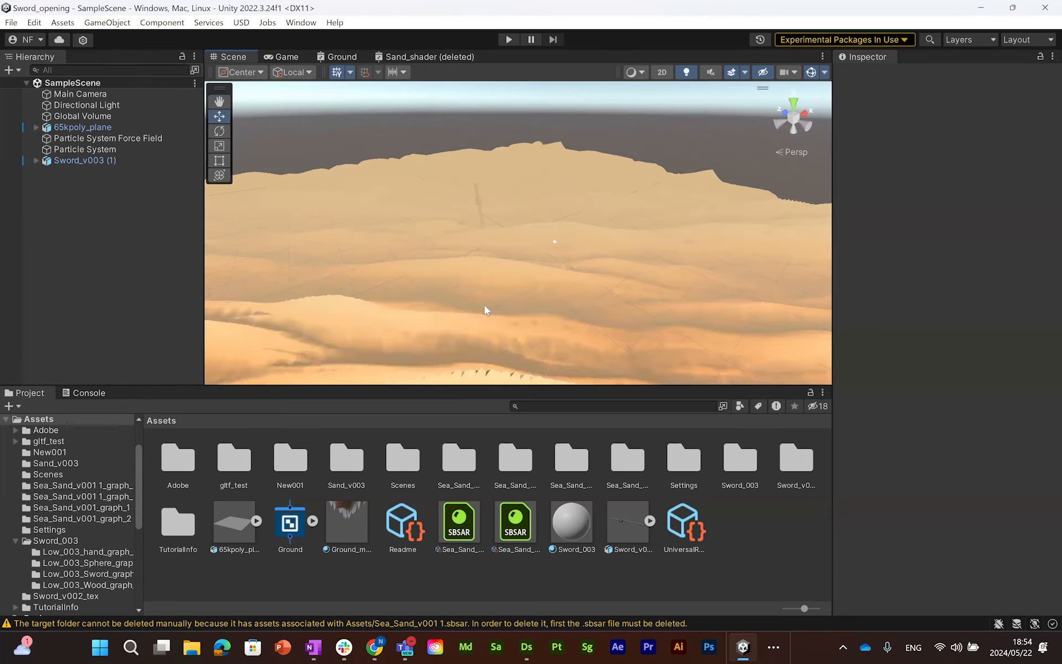
pyautogui.keyDown('alt'); pyautogui.moveTo(504, 216); pyautogui.dragTo(479, 290, button='right'); pyautogui.keyUp('alt')
pyautogui.keyDown('alt'); pyautogui.moveTo(548, 295); pyautogui.dragTo(532, 307); pyautogui.keyUp('alt')
pyautogui.scroll(3, 525, 257)
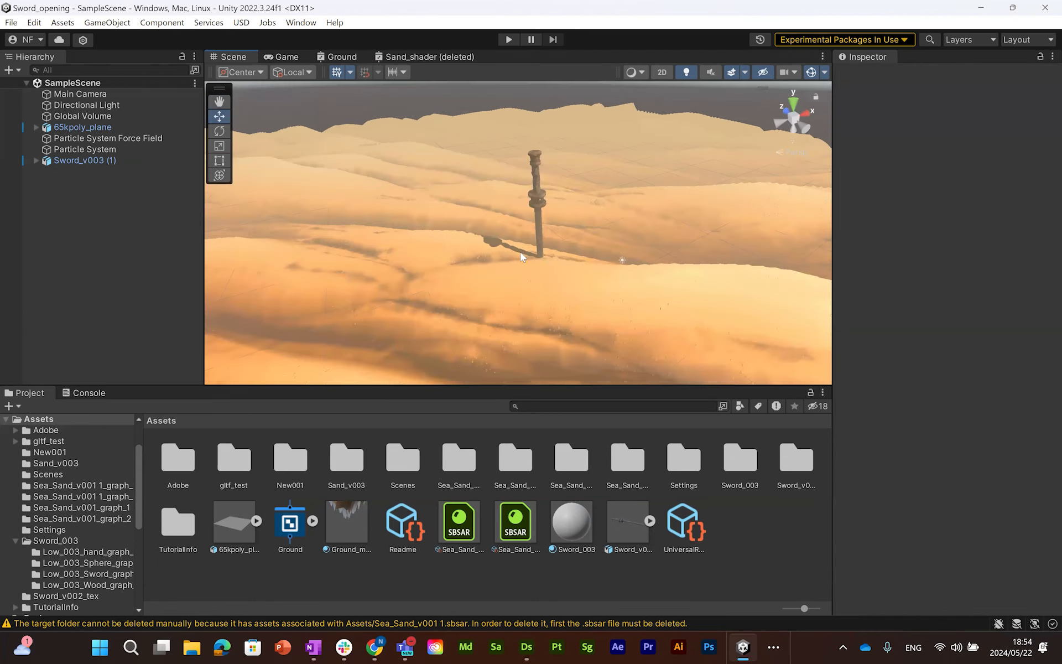
pyautogui.moveTo(524, 258); pyautogui.dragTo(515, 237, button='middle')
pyautogui.scroll(3, 514, 238)
pyautogui.moveTo(519, 275)
pyautogui.keyDown('alt'); pyautogui.mouseDown()
pyautogui.moveTo(509, 320)
pyautogui.moveTo(522, 272)
pyautogui.moveTo(523, 294)
pyautogui.moveTo(517, 274)
pyautogui.mouseUp(); pyautogui.keyUp('alt')
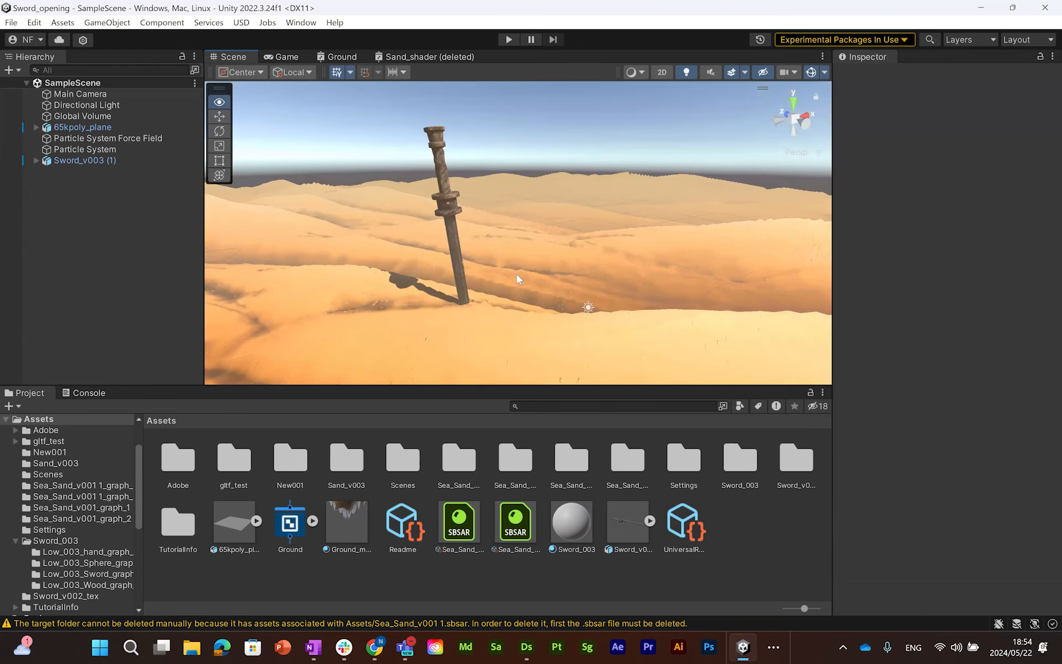
# Step: Switch to Substance 3D Designer, open the Sand_Stylized_v003 graph and examine the finished sand material
pyautogui.click(529, 648)
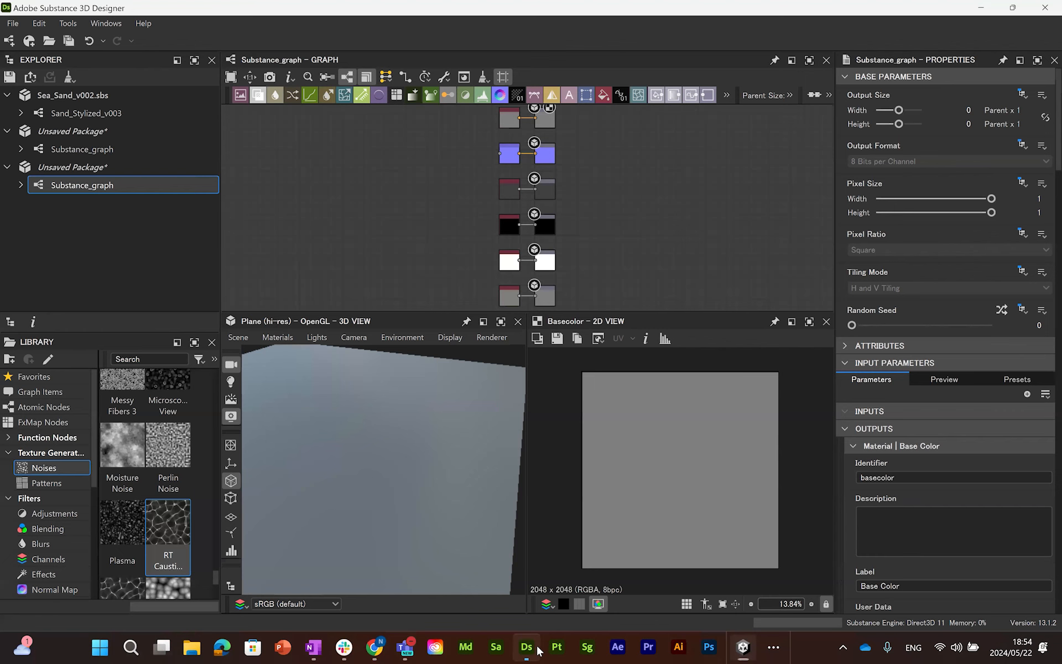
pyautogui.doubleClick(109, 113)
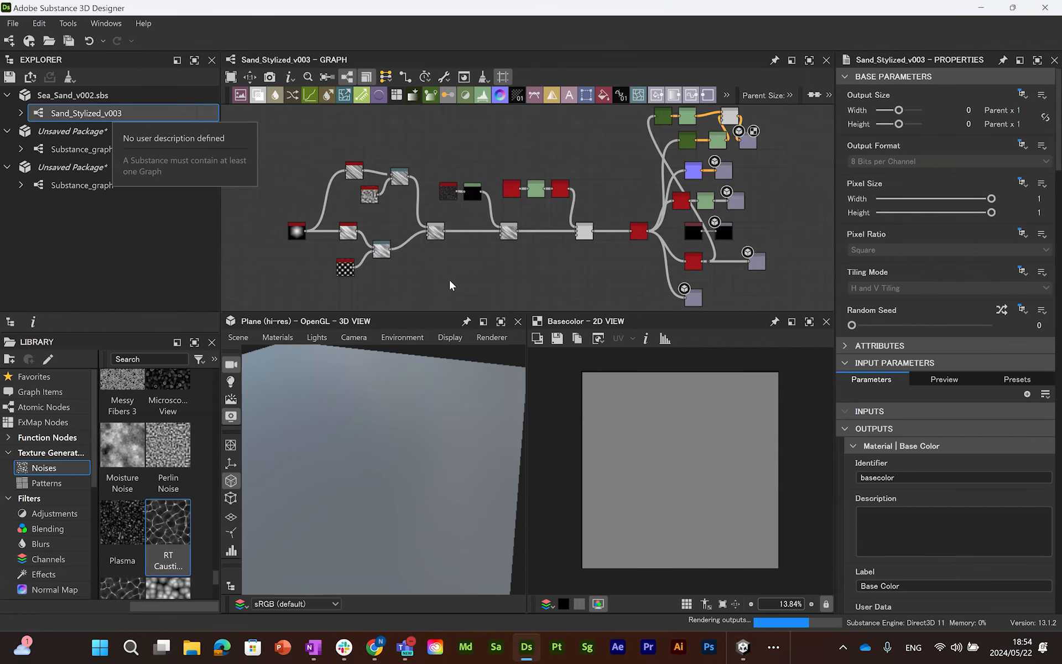
pyautogui.moveTo(426, 458); pyautogui.dragTo(406, 405)
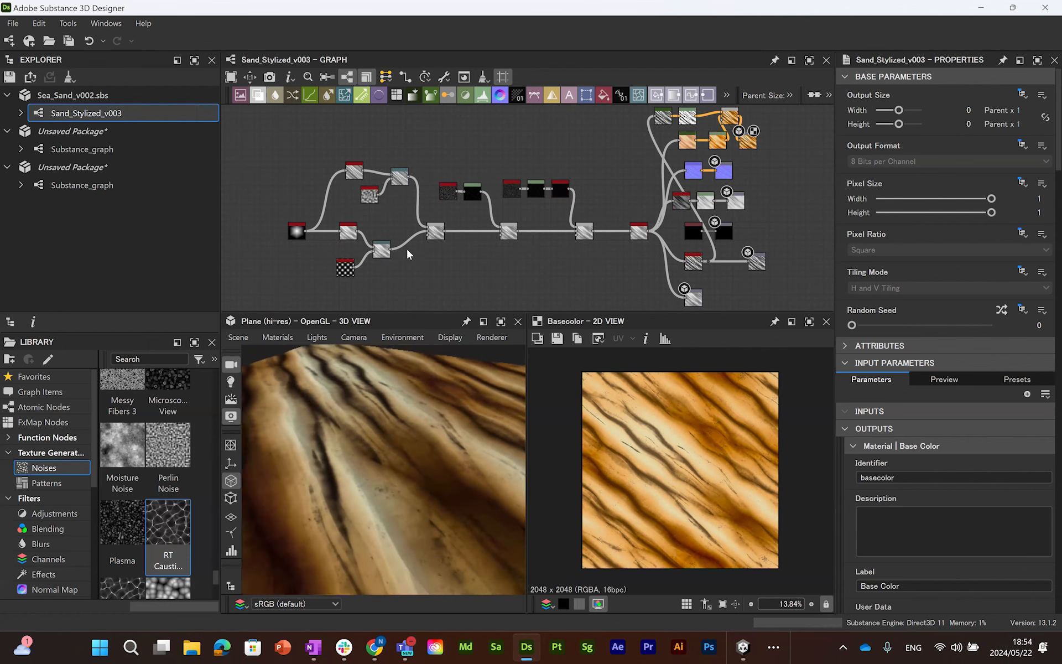
# Step: Open the Substance_graph of the last unsaved package and add a Polygon 2 node left of the output nodes
pyautogui.click(120, 180)
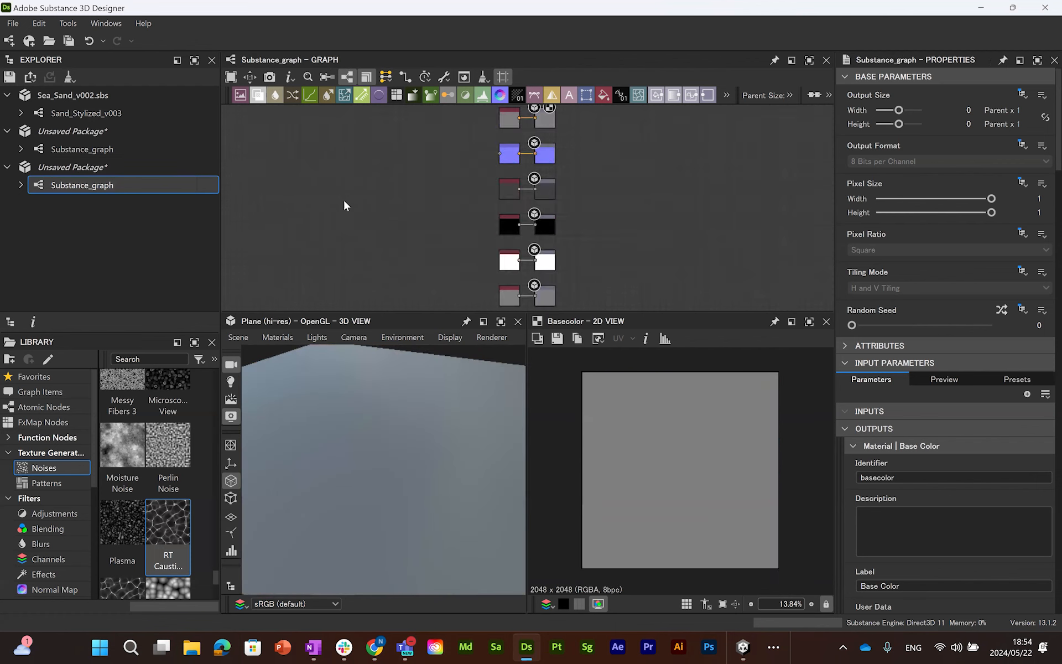
pyautogui.press('space')
pyautogui.write('pol')
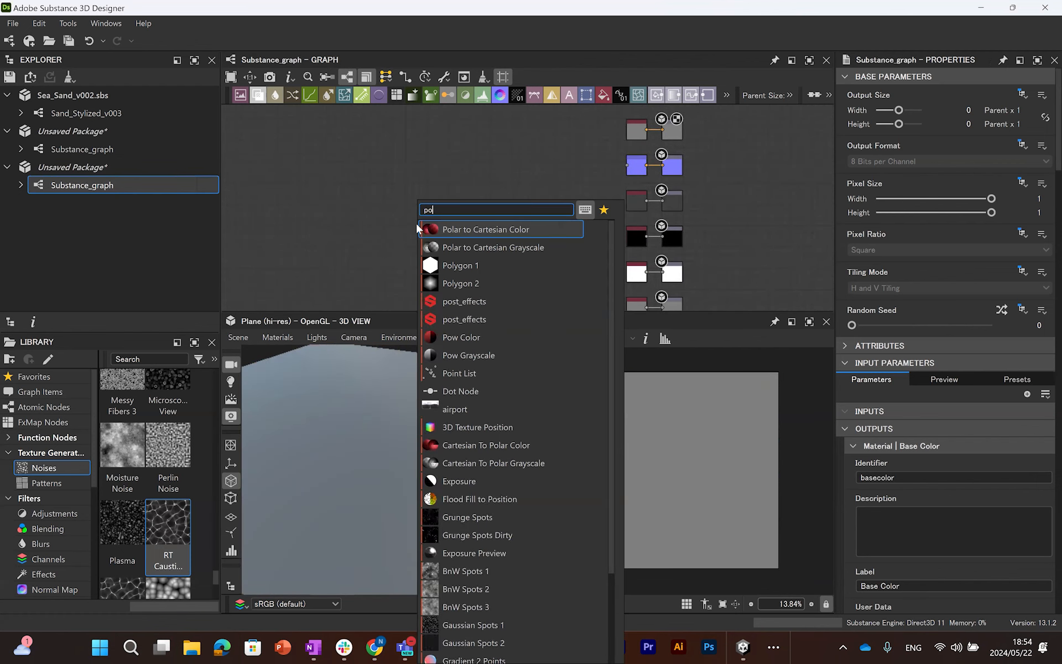
pyautogui.press('Down')
pyautogui.press('Down')
pyautogui.press('Down')
pyautogui.press('Return')
pyautogui.moveTo(413, 219); pyautogui.dragTo(263, 198)
pyautogui.moveTo(332, 193); pyautogui.dragTo(479, 172, button='middle')
pyautogui.scroll(3, 459, 164)
# Step: Add a Splatter node fed by Polygon 2 and place it just below and to the right
pyautogui.press('space')
pyautogui.write('sp')
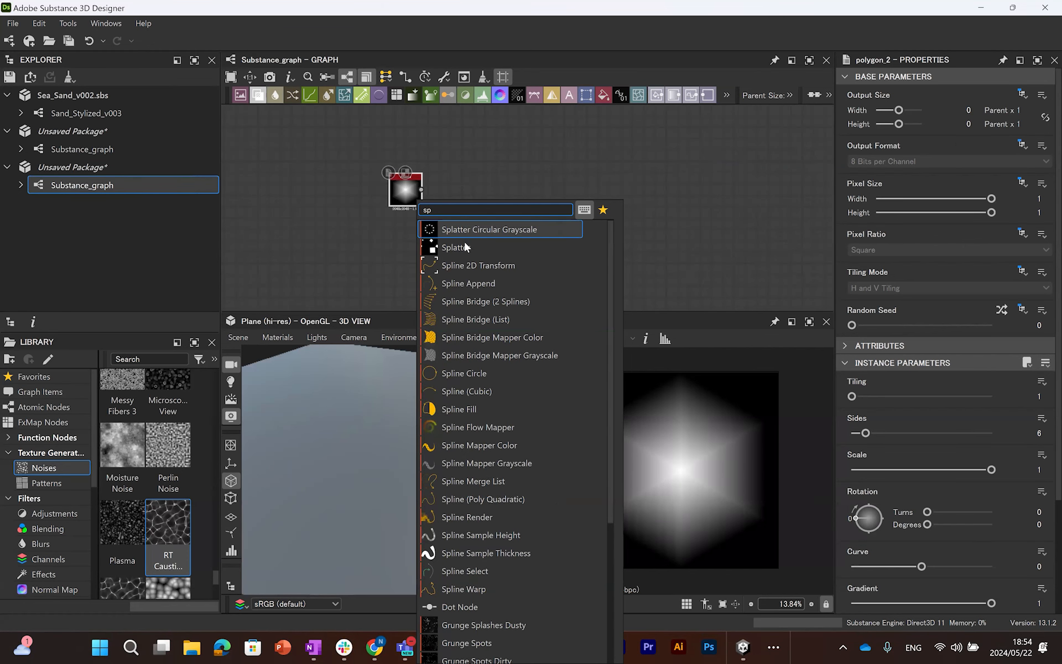
pyautogui.click(465, 247)
pyautogui.moveTo(468, 194); pyautogui.dragTo(467, 237)
# Step: Set the Splatter's pattern size to 2000 wide by 300 high and its rotation to 40
pyautogui.click(1040, 396)
pyautogui.write('200')
pyautogui.press('Return')
pyautogui.write('00')
pyautogui.press('Return')
pyautogui.click(1044, 435)
pyautogui.write('300')
pyautogui.press('Return')
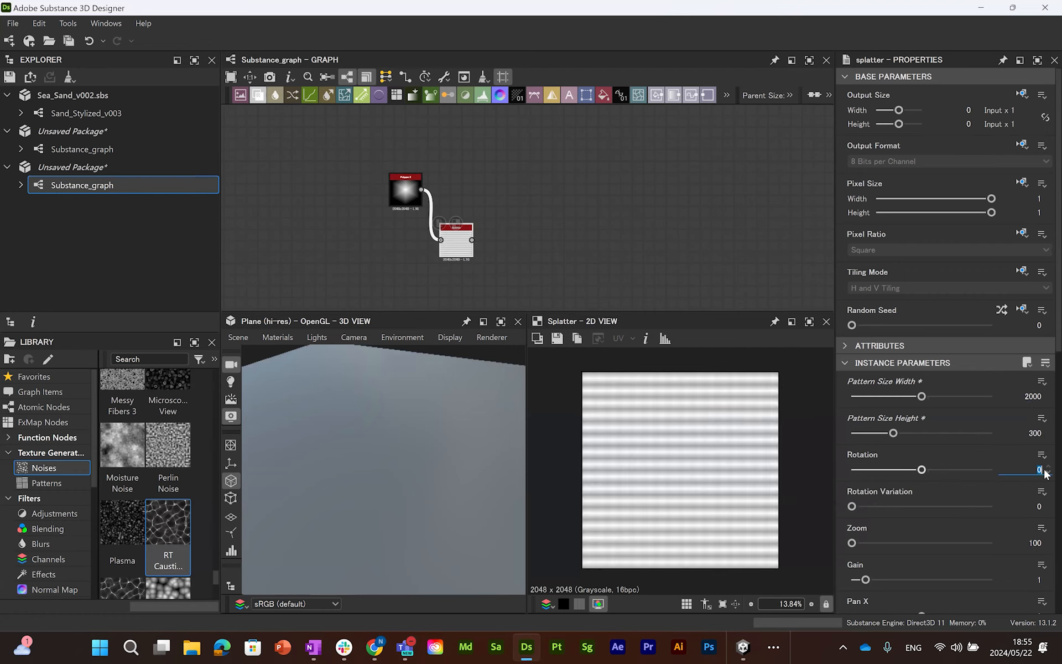
pyautogui.click(1046, 474)
pyautogui.write('40')
pyautogui.press('Return')
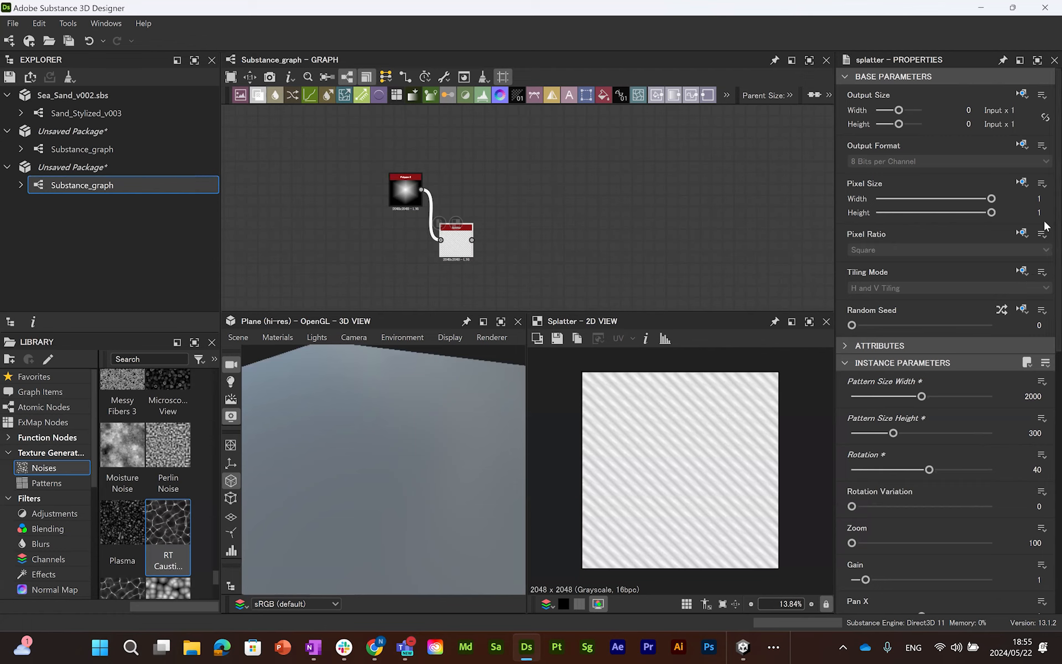
# Step: Set the Splatter's grid number to 3 and its luminance variation to 1
pyautogui.scroll(-3, 1045, 318)
pyautogui.scroll(-5, 1045, 318)
pyautogui.click(1043, 317)
pyautogui.write('3')
pyautogui.press('Return')
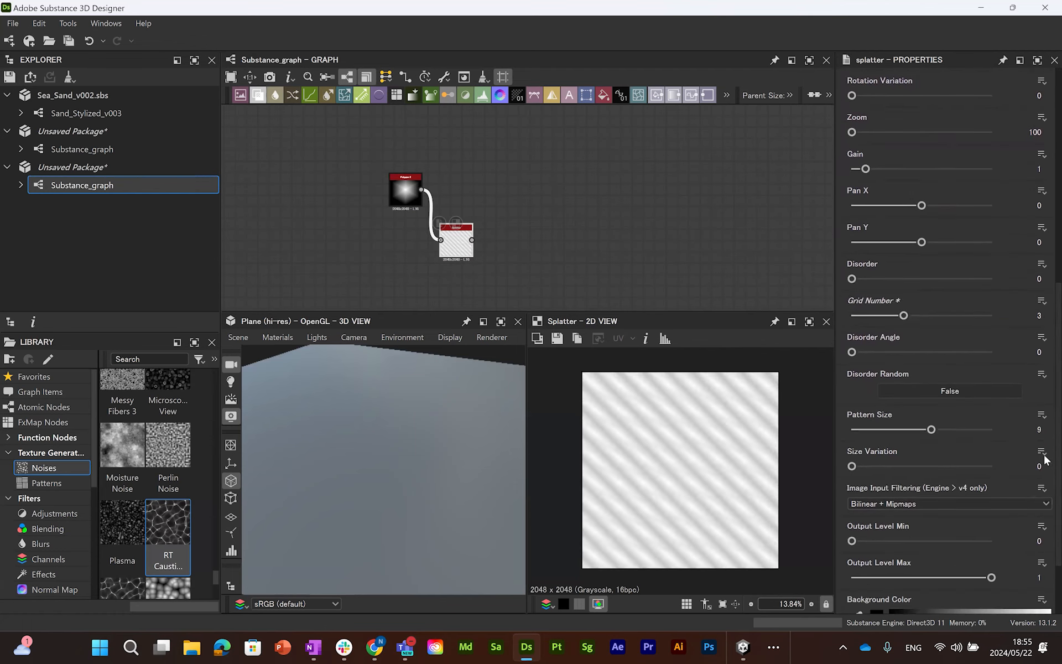
pyautogui.scroll(-2, 912, 528)
pyautogui.moveTo(852, 584); pyautogui.dragTo(1013, 584)
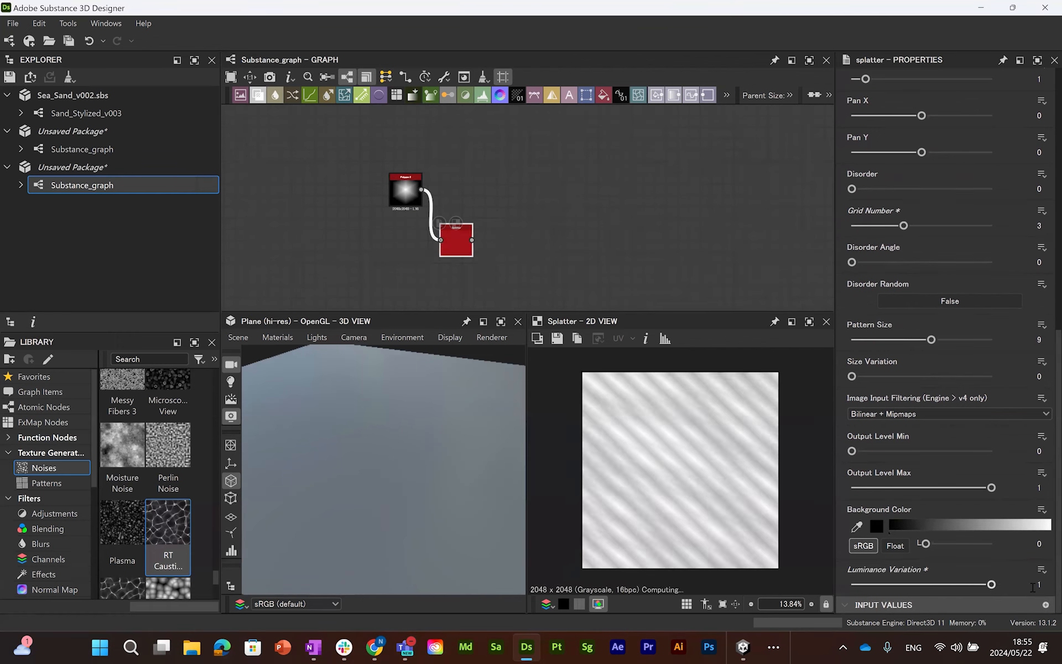
pyautogui.scroll(1, 698, 487)
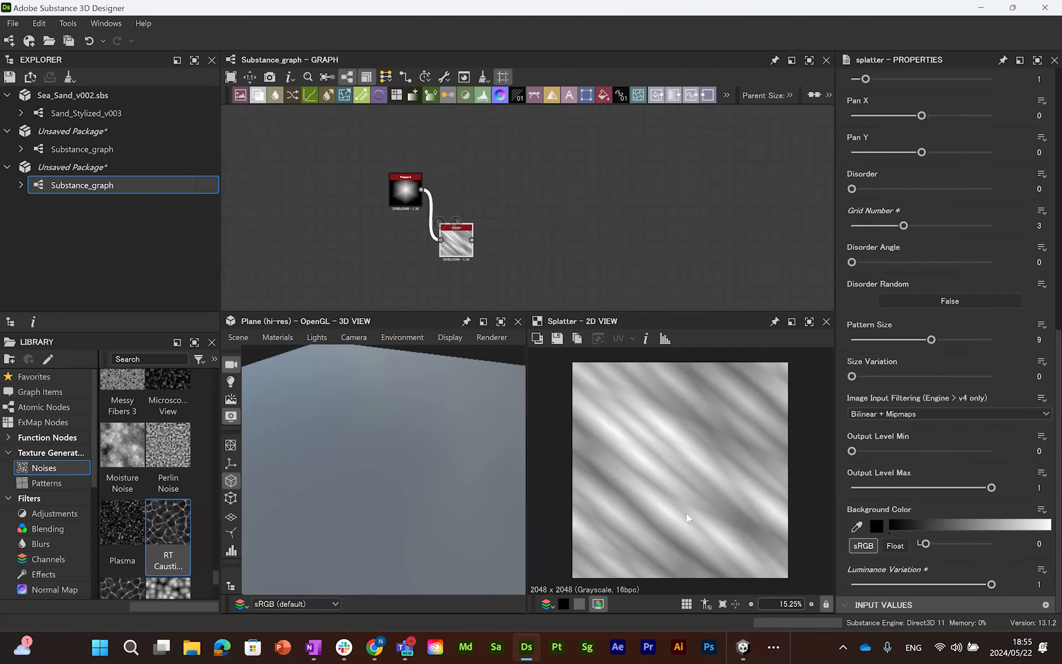
# Step: Add a Gaussian 2 node below the Splatter and set its tiling to 3
pyautogui.moveTo(505, 242); pyautogui.dragTo(553, 197, button='middle')
pyautogui.scroll(2, 553, 196)
pyautogui.click(497, 260)
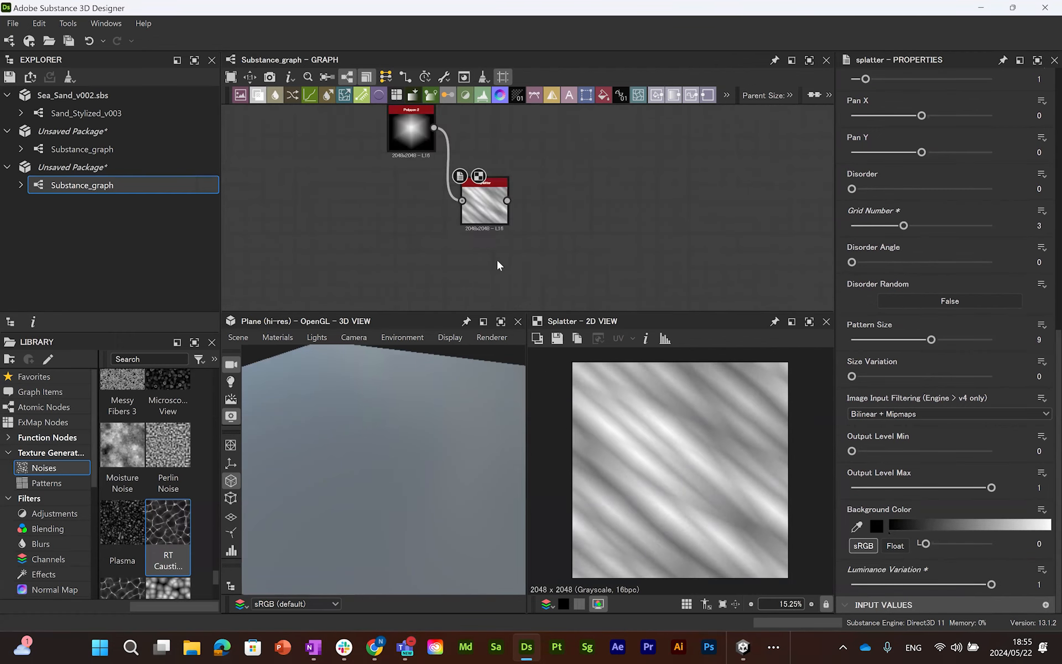
pyautogui.press('space')
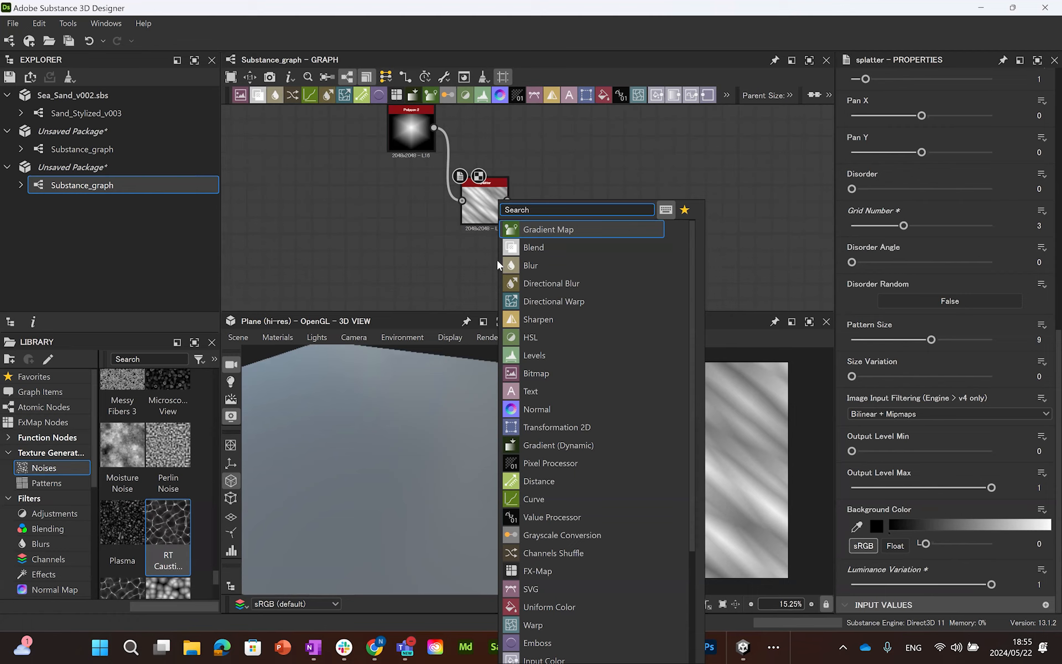
pyautogui.write('ga')
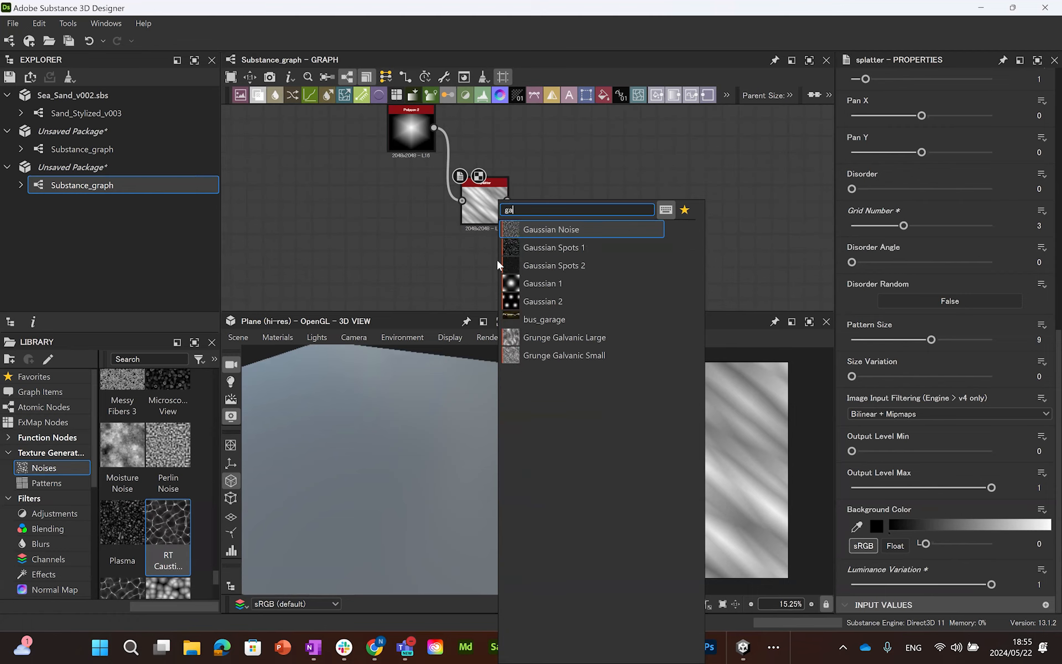
pyautogui.click(558, 302)
pyautogui.moveTo(507, 270); pyautogui.dragTo(490, 285)
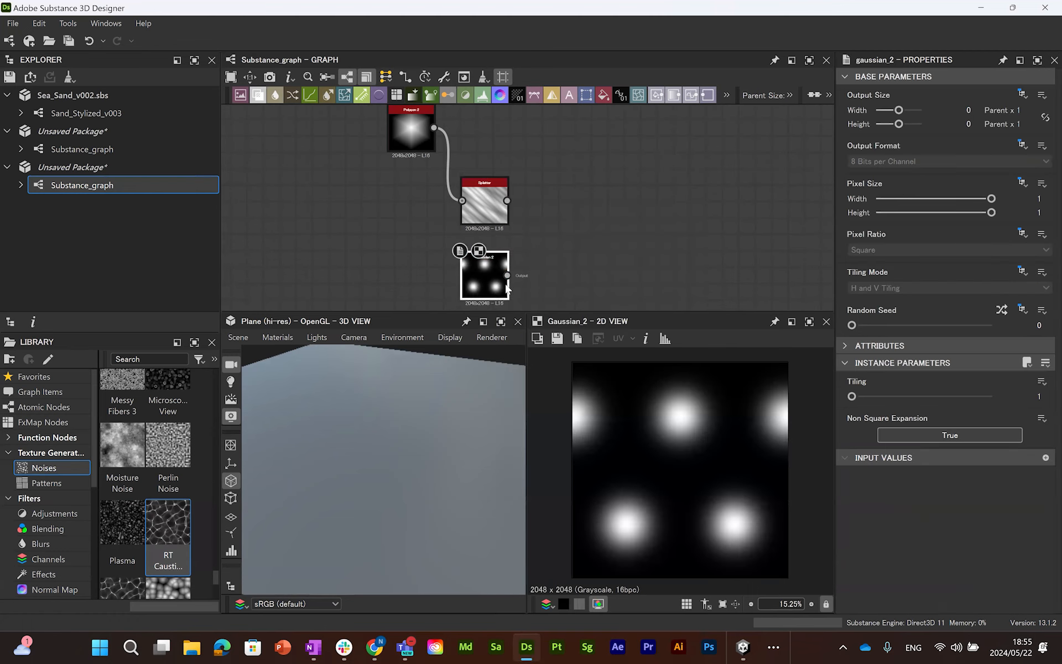
pyautogui.moveTo(861, 395); pyautogui.dragTo(877, 403)
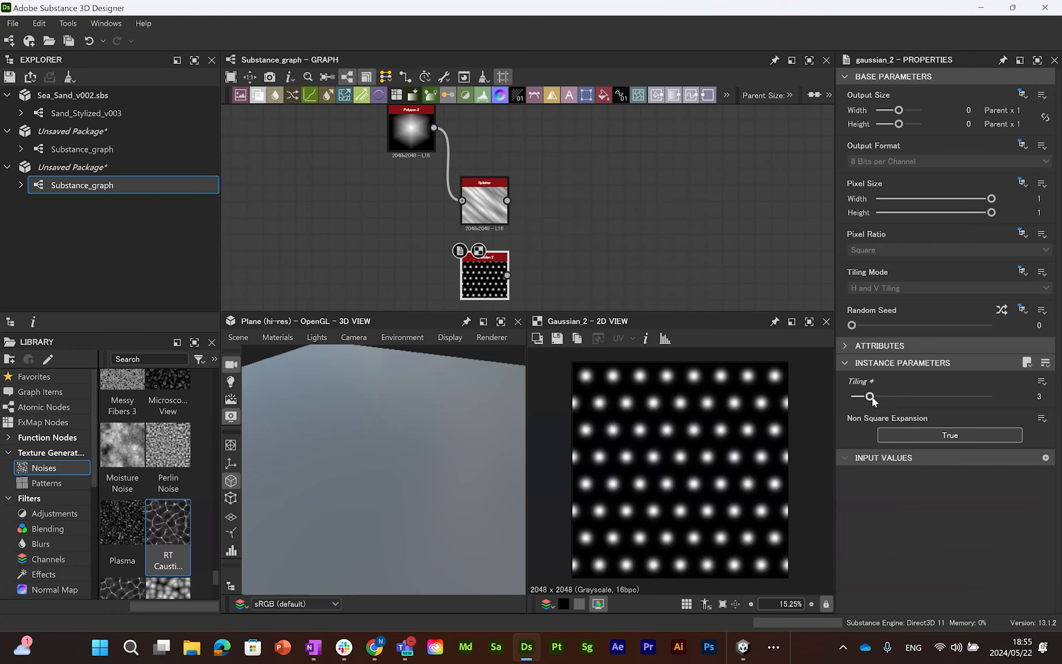
# Step: Add a Warp node with the Splatter as input and Gaussian 2 as gradient input, and try an intensity of 0.34
pyautogui.press('space')
pyautogui.write('warp')
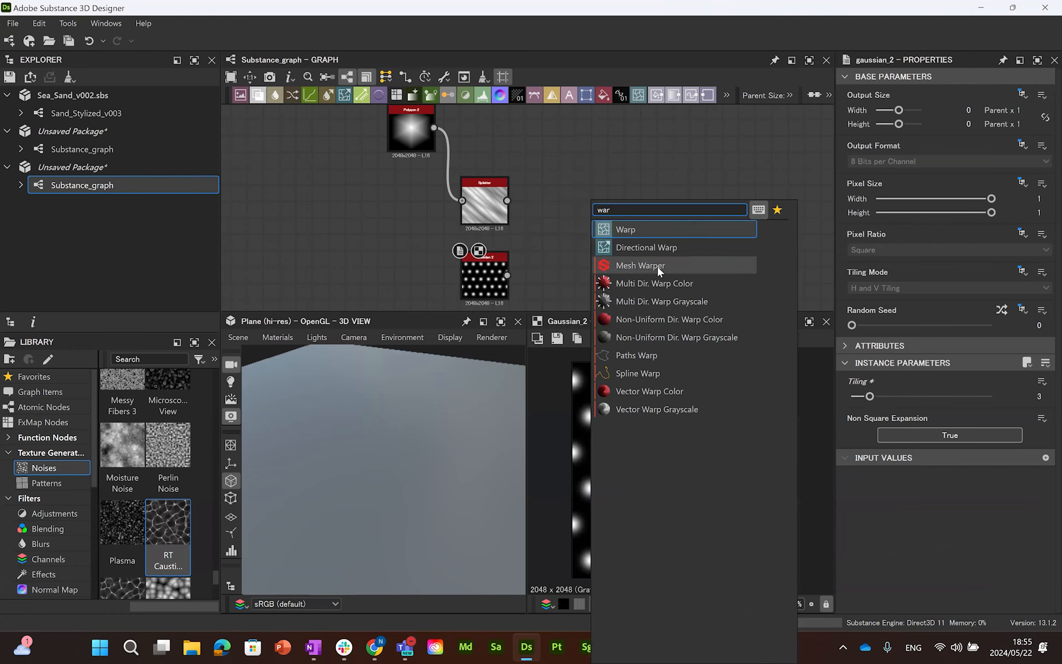
pyautogui.press('Return')
pyautogui.moveTo(507, 201); pyautogui.dragTo(561, 220)
pyautogui.moveTo(508, 275); pyautogui.dragTo(587, 246)
pyautogui.scroll(4, 688, 470)
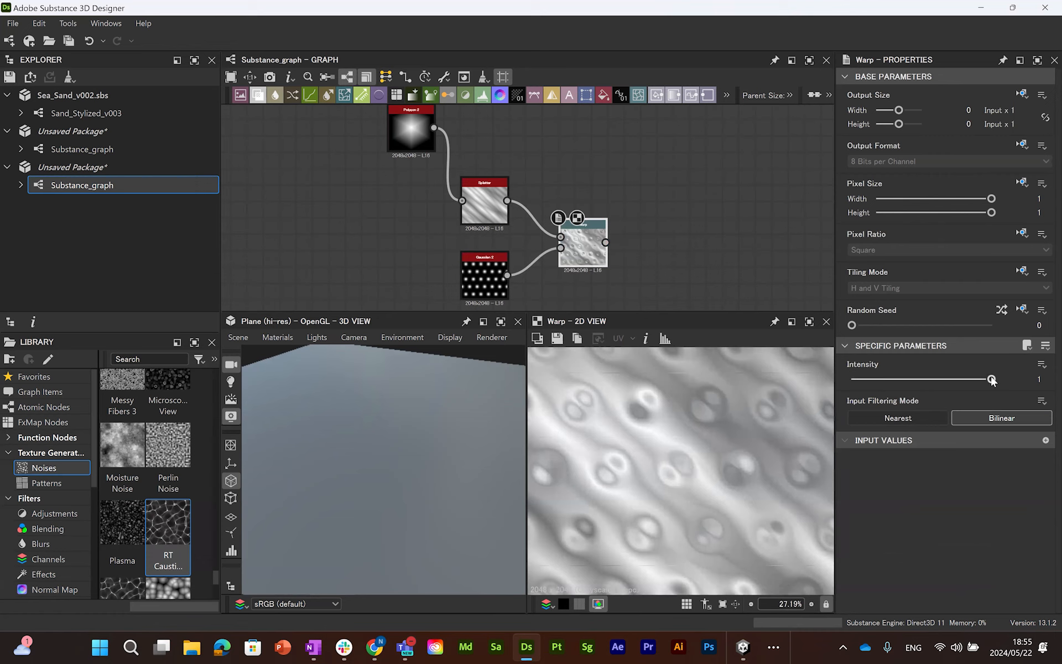
pyautogui.moveTo(991, 381); pyautogui.dragTo(898, 382)
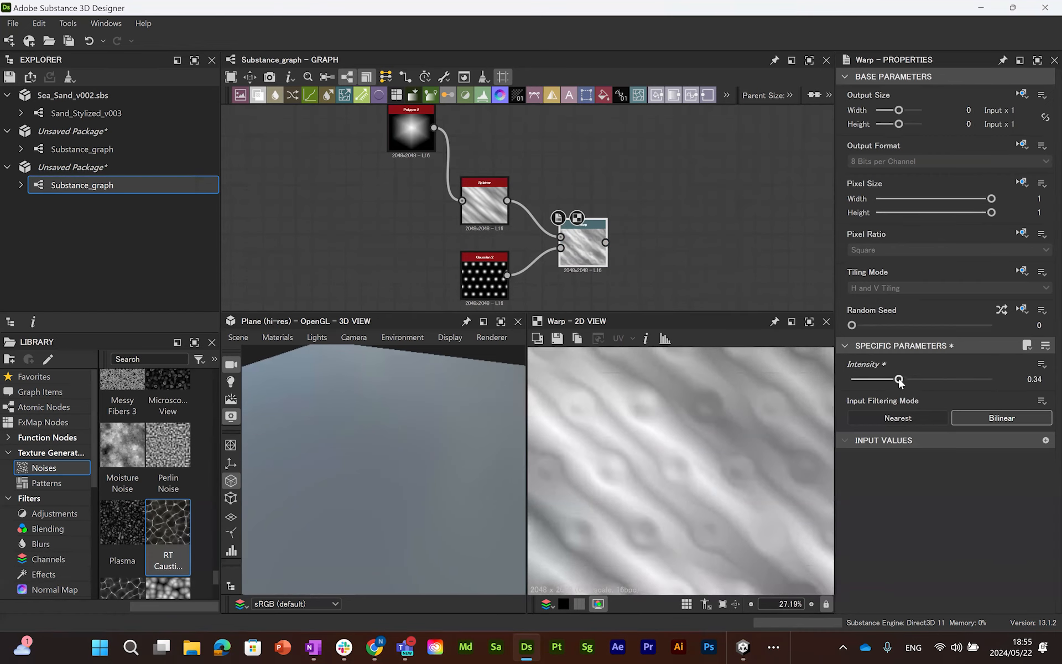
pyautogui.scroll(4, 716, 466)
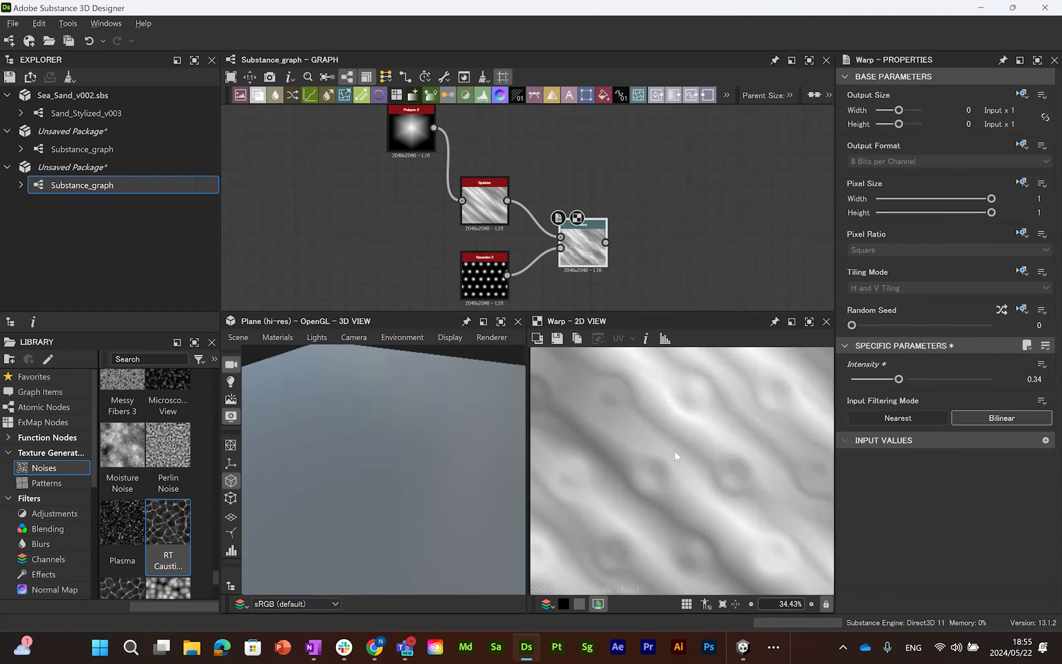
pyautogui.scroll(-3, 705, 464)
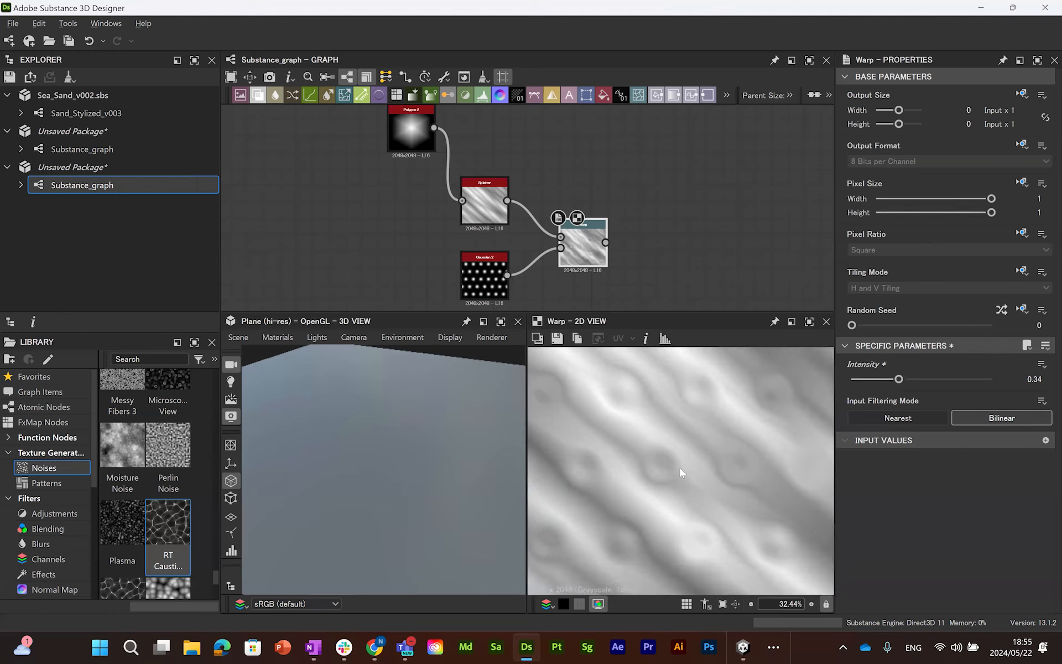
# Step: Move the Warp node further right and insert a Blur HQ Grayscale node between Gaussian 2 and the Warp
pyautogui.moveTo(580, 238); pyautogui.dragTo(646, 238)
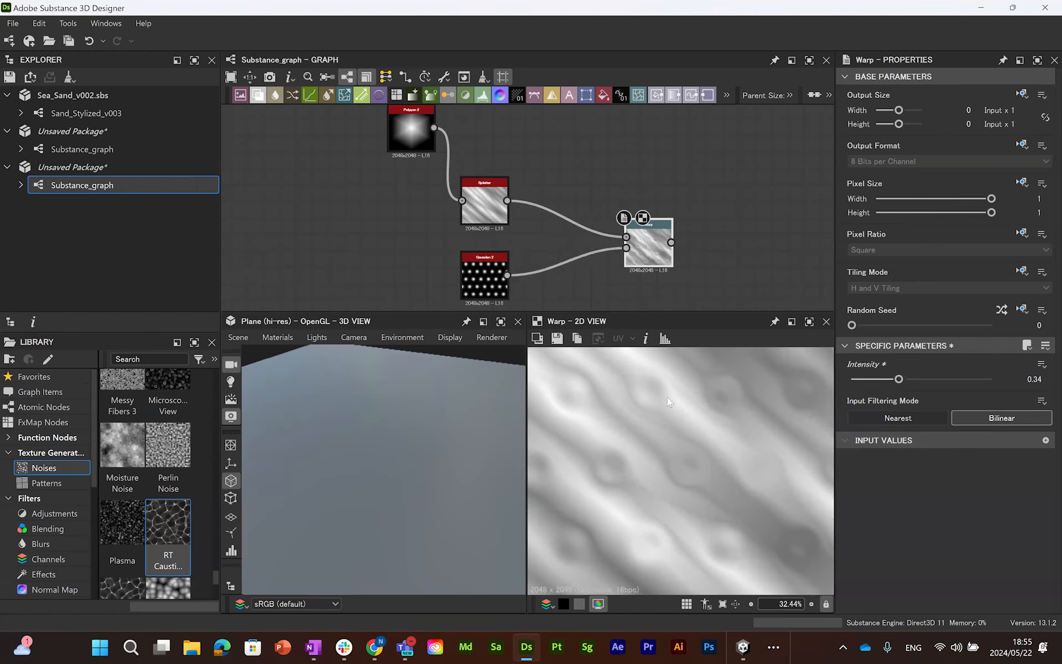
pyautogui.press('space')
pyautogui.write('hq')
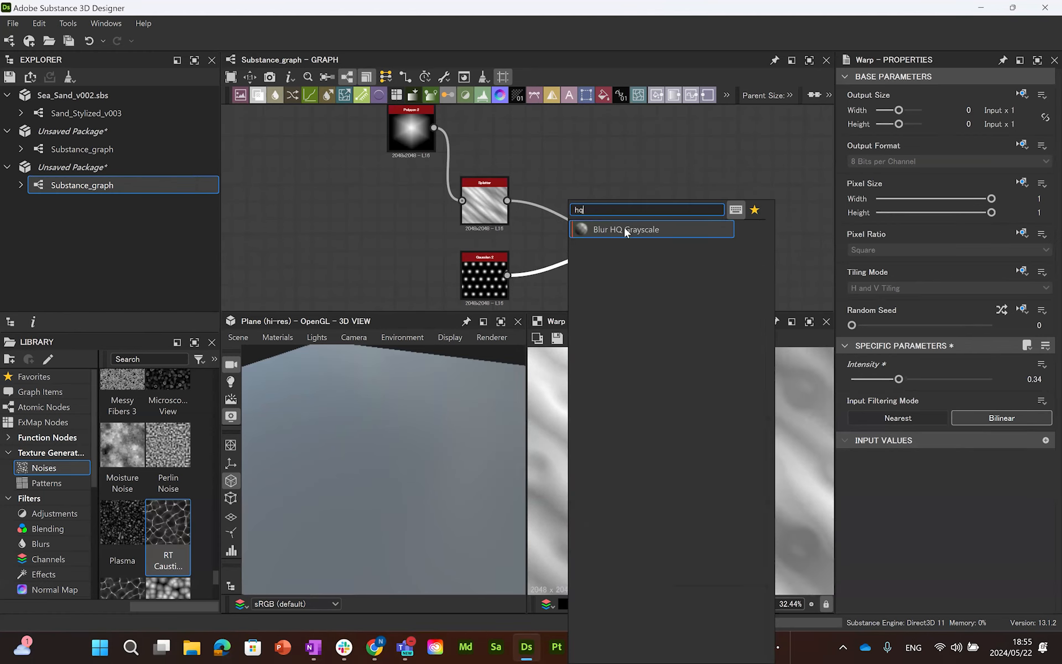
pyautogui.click(623, 224)
pyautogui.doubleClick(566, 272)
pyautogui.doubleClick(650, 245)
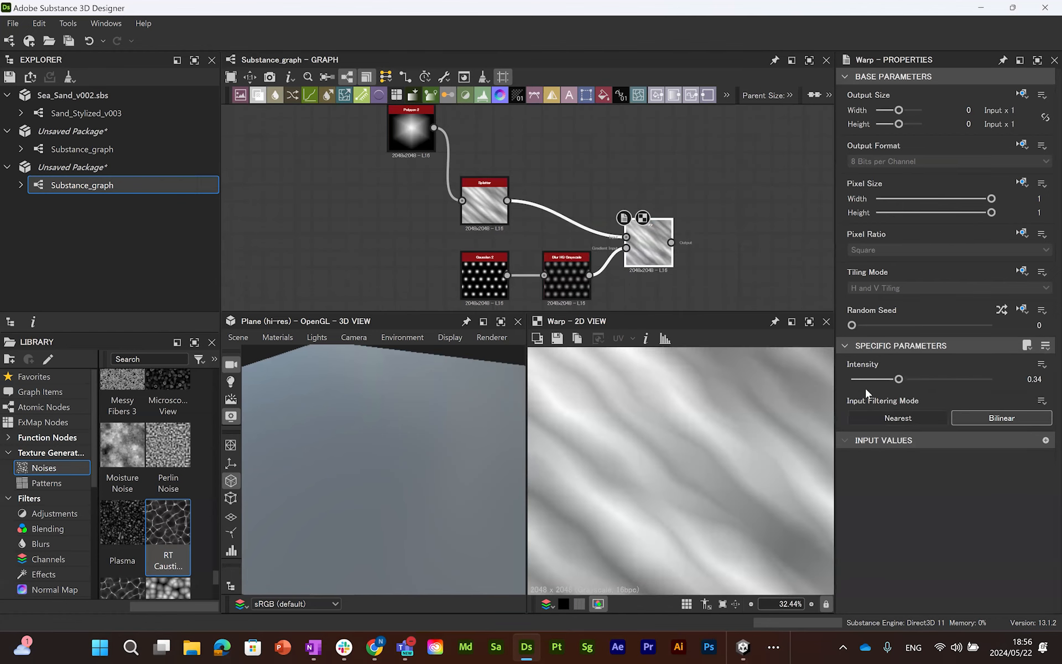
# Step: Try a Warp intensity of 0.56 together with a Blur HQ Grayscale intensity of 16
pyautogui.moveTo(678, 273); pyautogui.dragTo(710, 253, button='middle')
pyautogui.scroll(-4, 664, 476)
pyautogui.moveTo(903, 380); pyautogui.dragTo(931, 385)
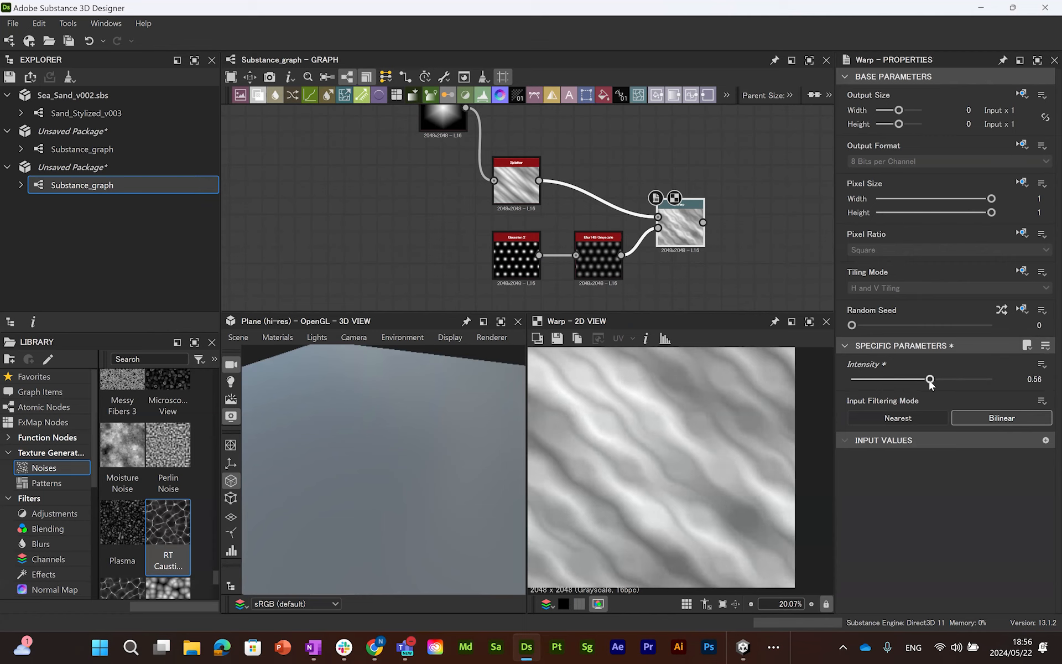
pyautogui.click(599, 249)
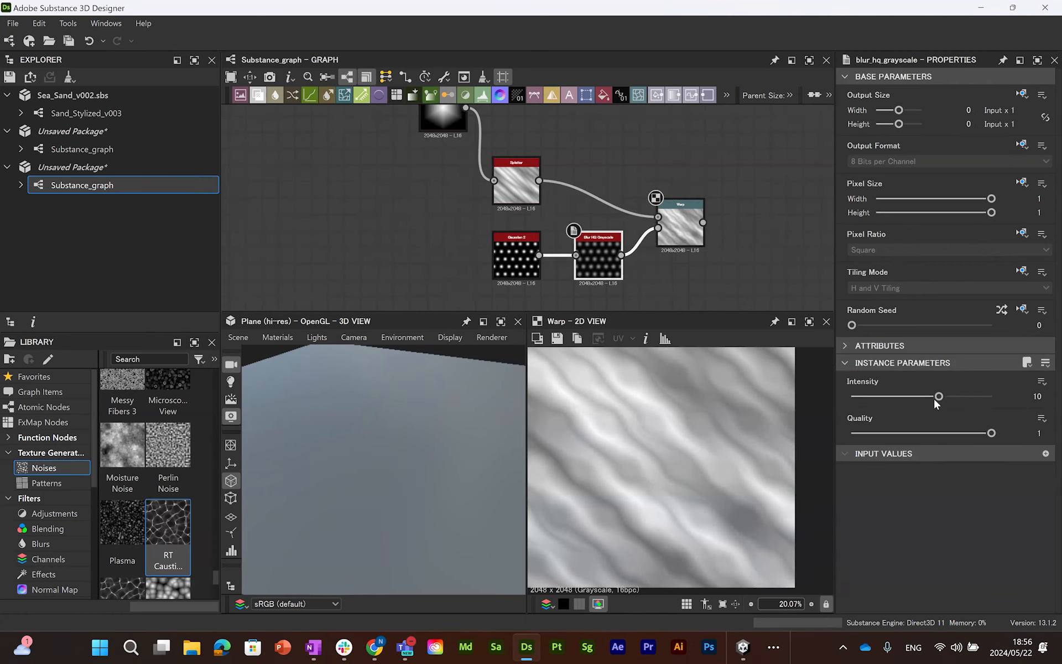
pyautogui.moveTo(939, 396); pyautogui.dragTo(1025, 400)
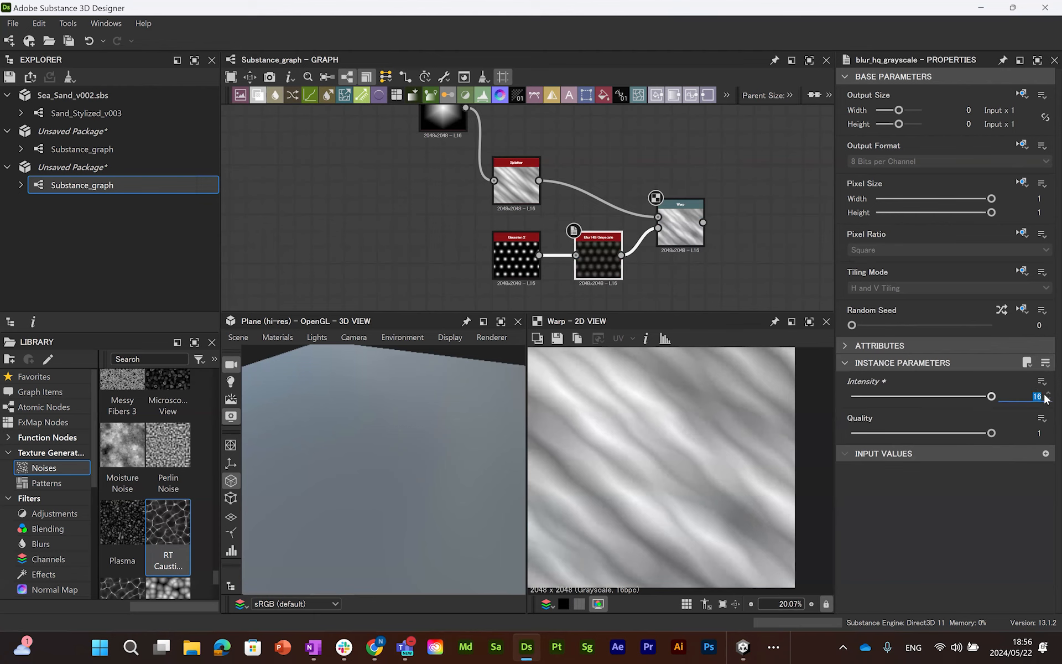
# Step: Try stronger Warp intensities, up to 3.17
pyautogui.click(685, 223)
pyautogui.moveTo(932, 380); pyautogui.dragTo(1021, 379)
pyautogui.click(1038, 379)
pyautogui.write('2')
pyautogui.press('Return')
pyautogui.moveTo(921, 380); pyautogui.dragTo(962, 379)
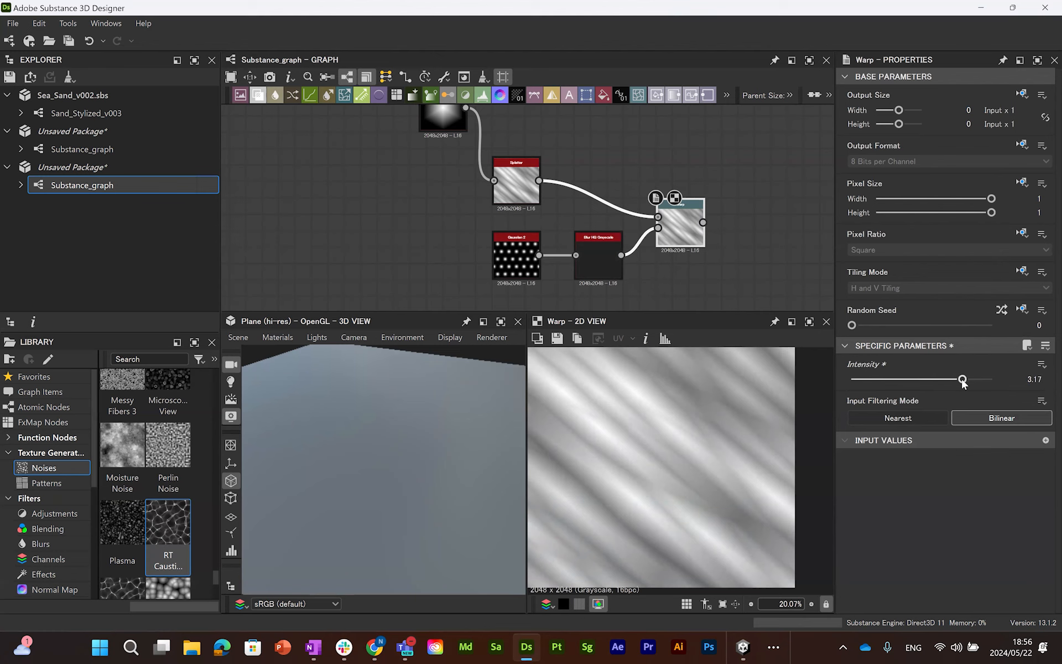
# Step: Lower the Blur HQ Grayscale's intensity and set the Warp's intensity to 2
pyautogui.click(592, 254)
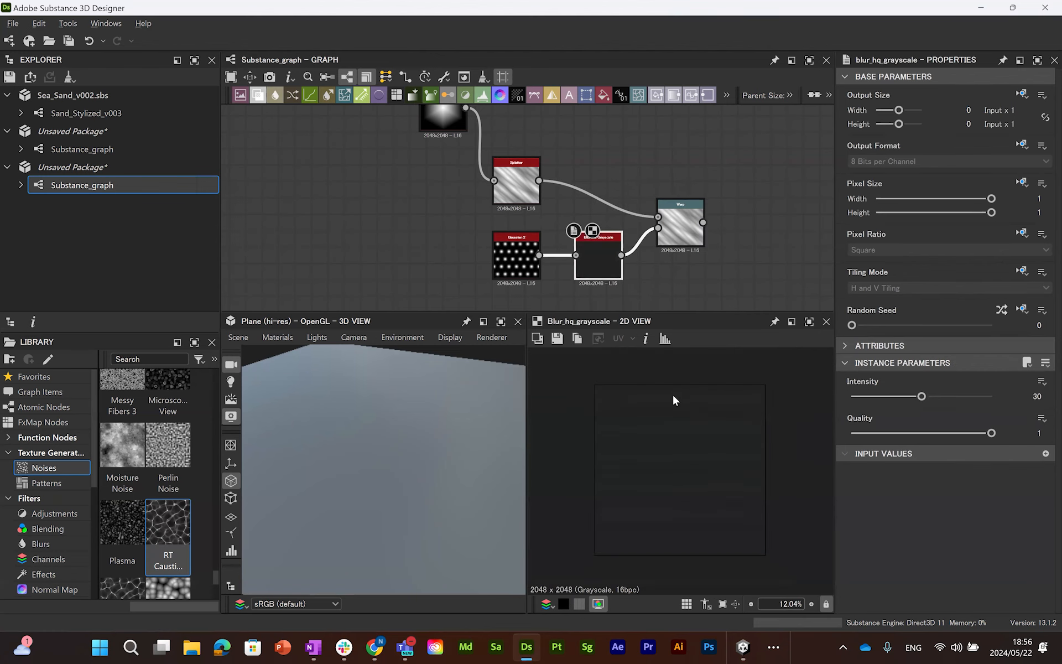
pyautogui.click(681, 221)
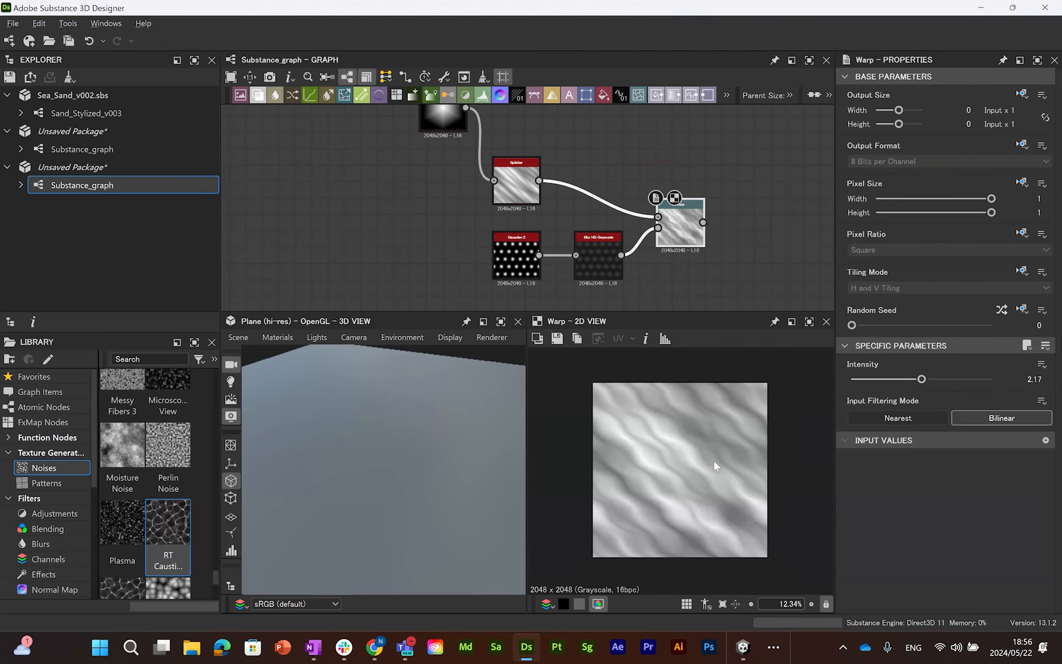
pyautogui.scroll(2, 713, 460)
pyautogui.doubleClick(1035, 379)
pyautogui.write('2')
pyautogui.press('Return')
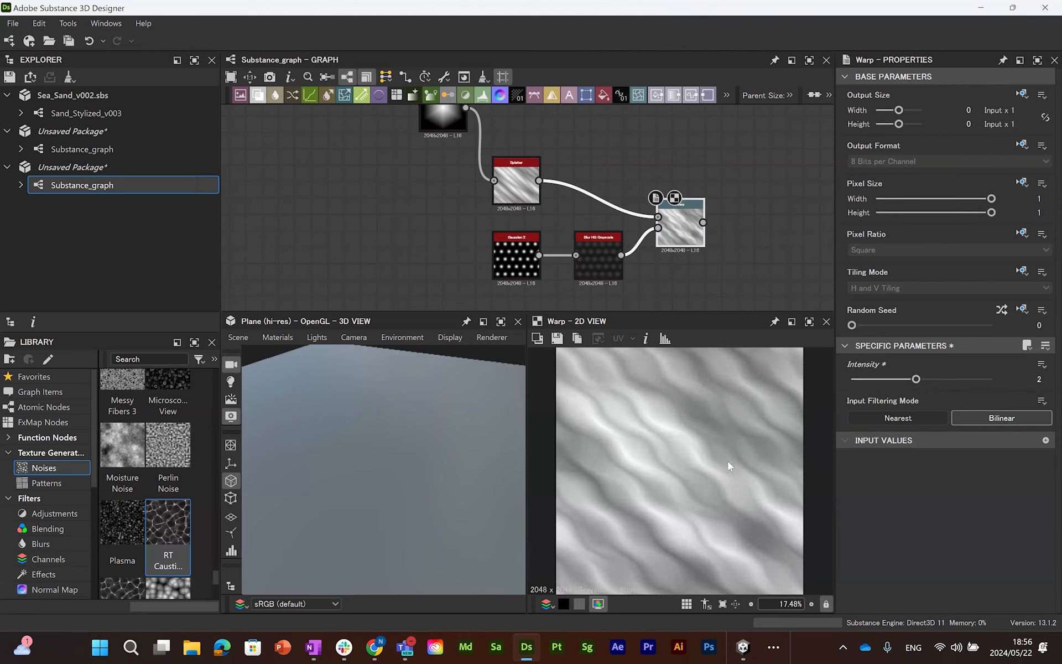
# Step: Duplicate the Splatter with its Polygon 2 connection kept and place the copy above the original
pyautogui.press('f')
pyautogui.moveTo(613, 194); pyautogui.dragTo(668, 267, button='middle')
pyautogui.click(551, 282)
pyautogui.moveTo(608, 233); pyautogui.dragTo(592, 219, button='middle')
pyautogui.hotkey('ctrl', 'd')
pyautogui.moveTo(569, 216); pyautogui.dragTo(535, 138)
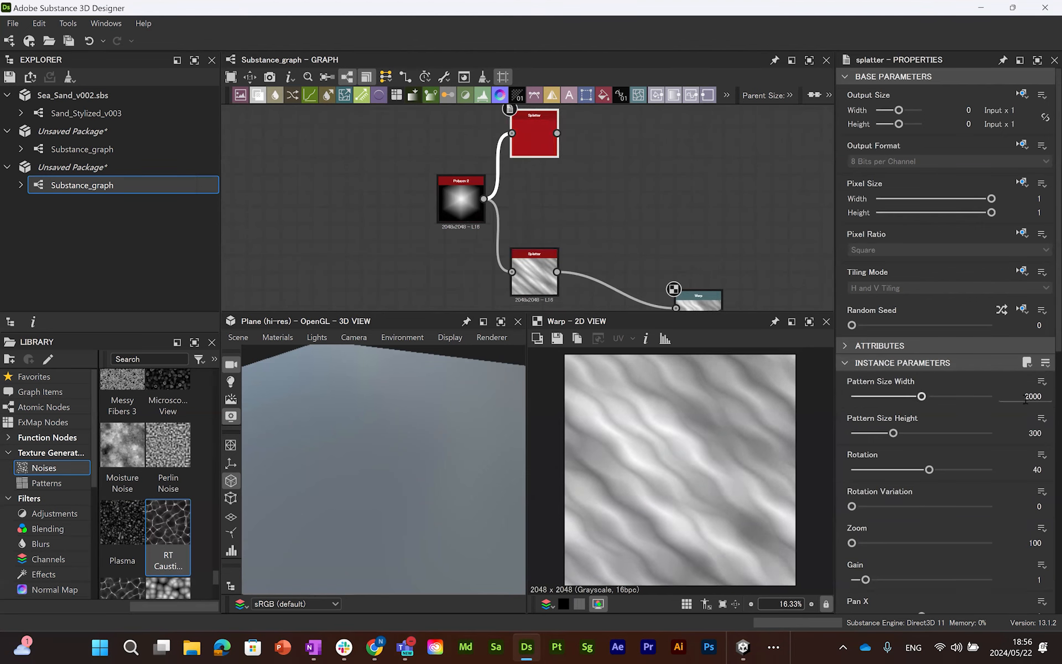
# Step: Set the duplicated Splatter's pattern size to 4000 wide by 150 high
pyautogui.moveTo(1025, 396); pyautogui.dragTo(1031, 397)
pyautogui.write('4')
pyautogui.press('Return')
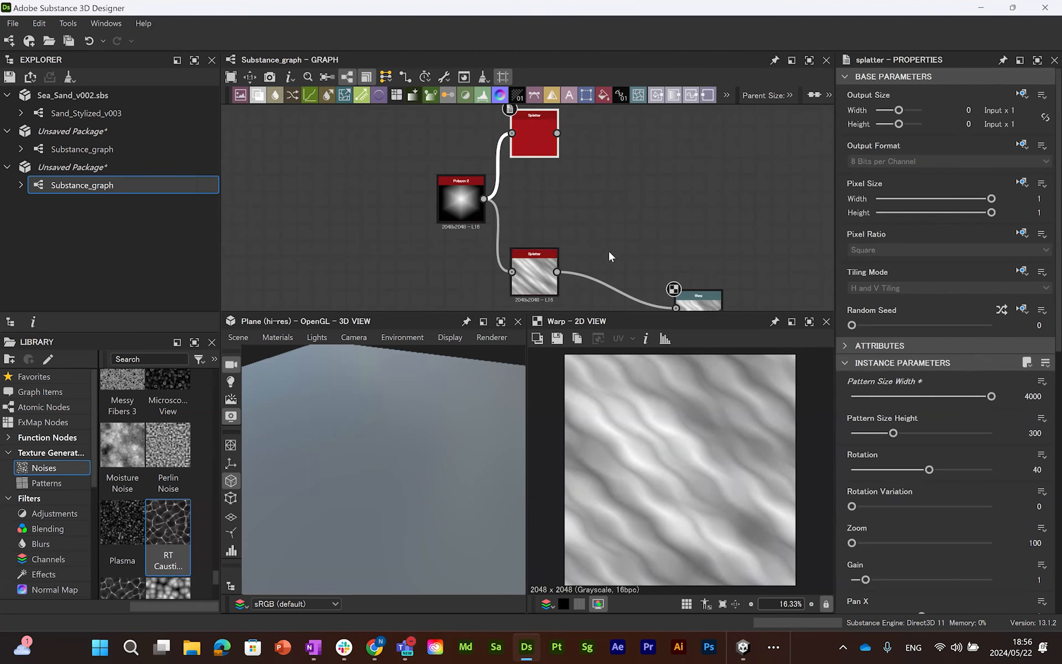
pyautogui.moveTo(581, 137); pyautogui.dragTo(529, 148, button='middle')
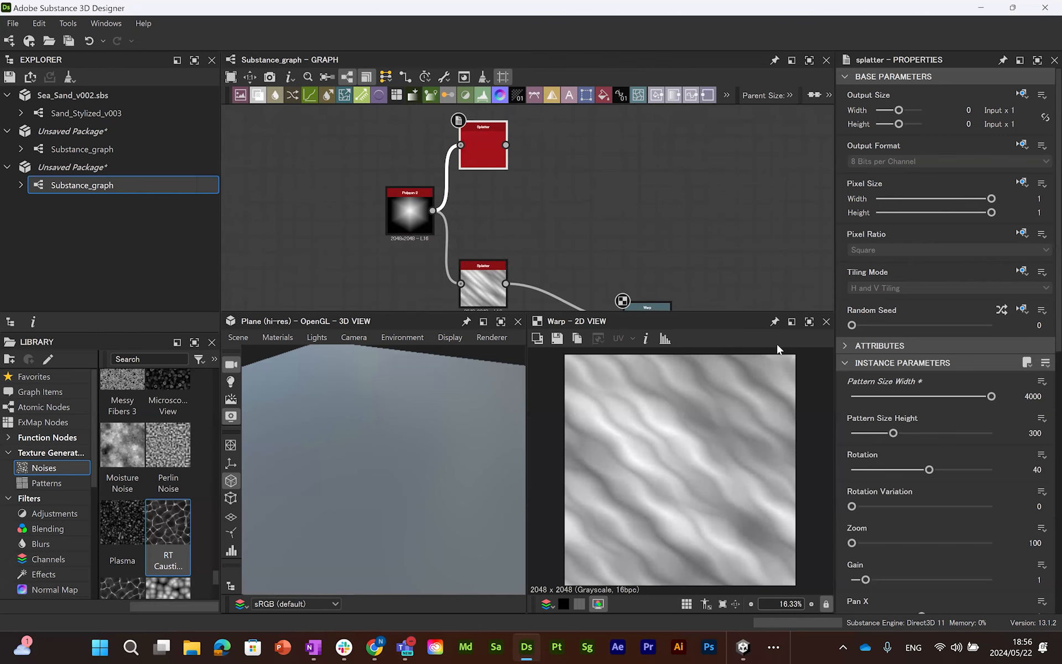
pyautogui.doubleClick(477, 148)
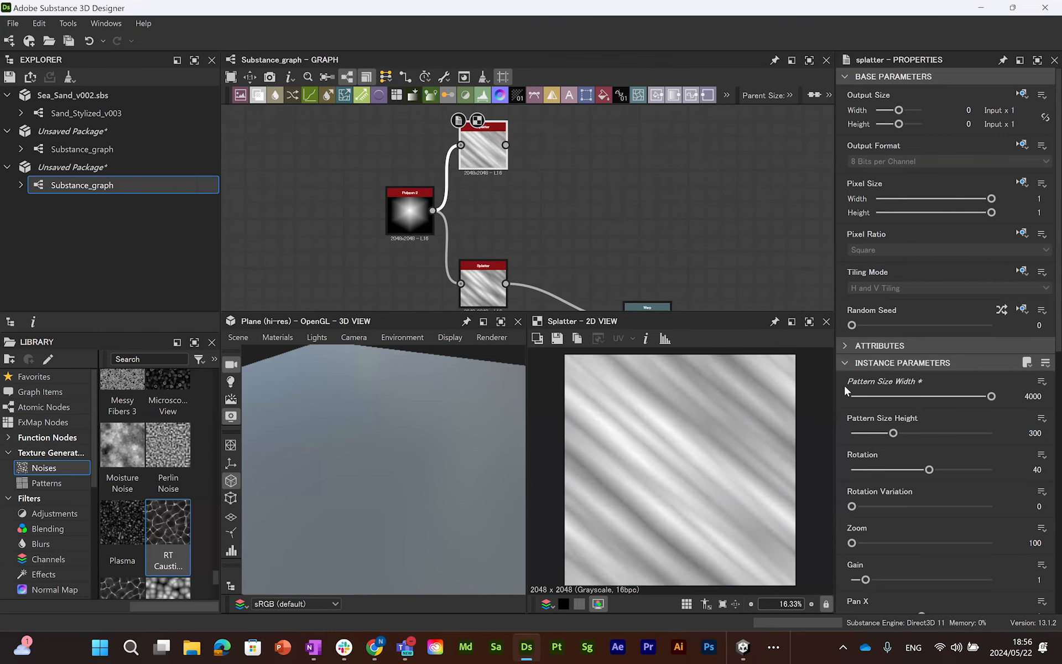
pyautogui.write('0')
pyautogui.press('Return')
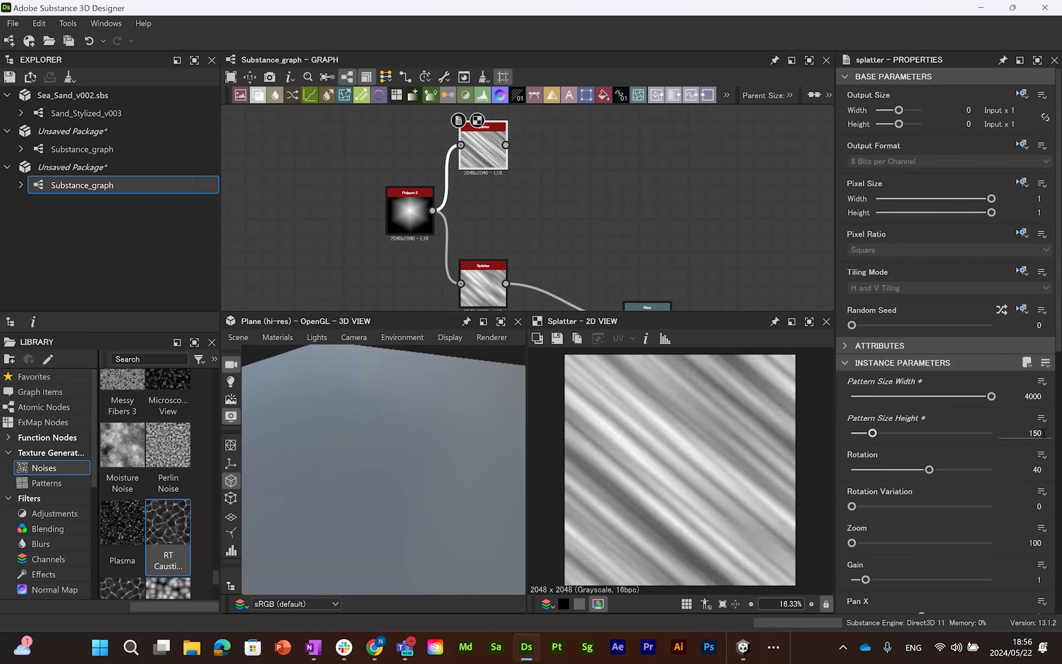
# Step: Add a second Warp node right of the duplicated Splatter and feed it with that Splatter's output
pyautogui.scroll(-3, 1045, 401)
pyautogui.scroll(-8, 1044, 401)
pyautogui.scroll(10, 1043, 464)
pyautogui.moveTo(554, 199); pyautogui.dragTo(564, 213, button='middle')
pyautogui.click(564, 213)
pyautogui.press('space')
pyautogui.write('warp')
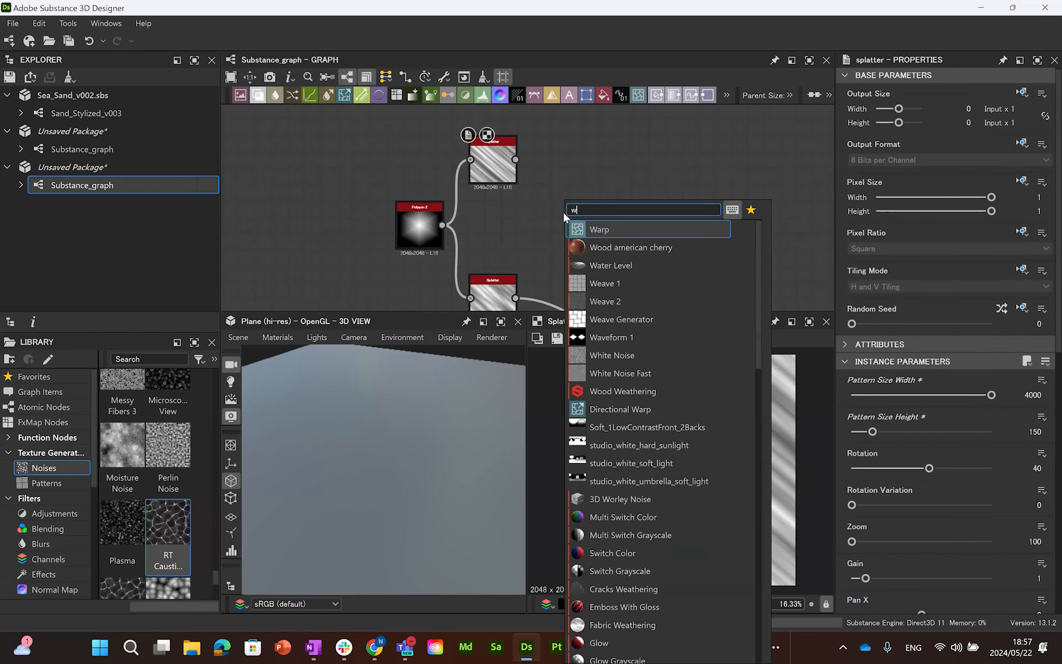
pyautogui.press('Return')
pyautogui.moveTo(570, 218); pyautogui.dragTo(619, 212)
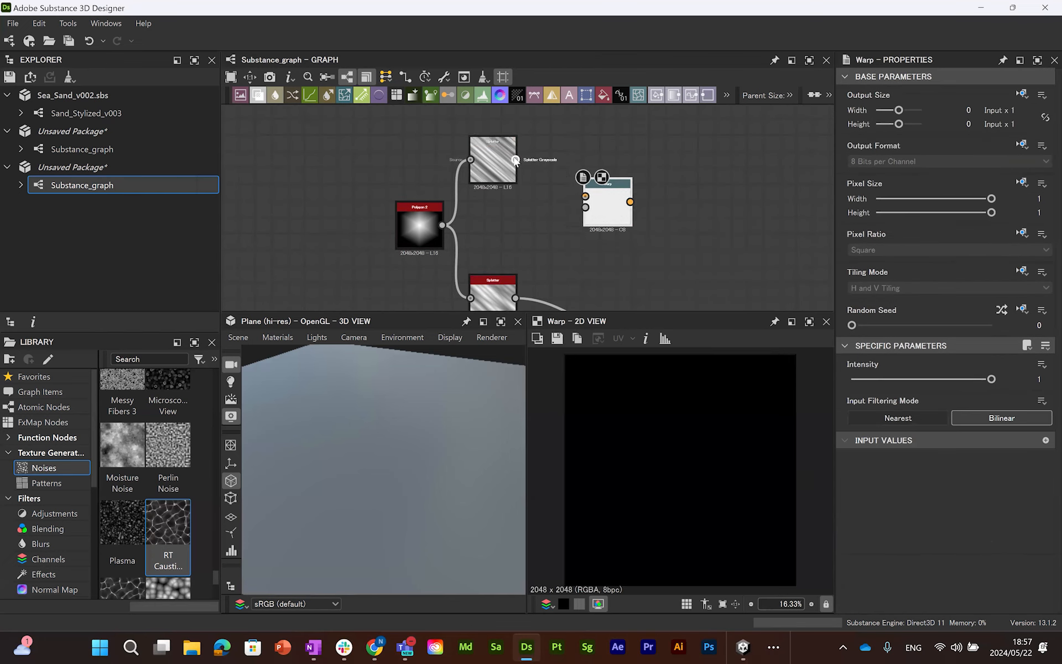
pyautogui.moveTo(515, 160); pyautogui.dragTo(585, 196)
# Step: Add a Perlin Noise with scale 16 as the upper Warp's gradient input and lower that Warp's intensity
pyautogui.press('space')
pyautogui.write('per')
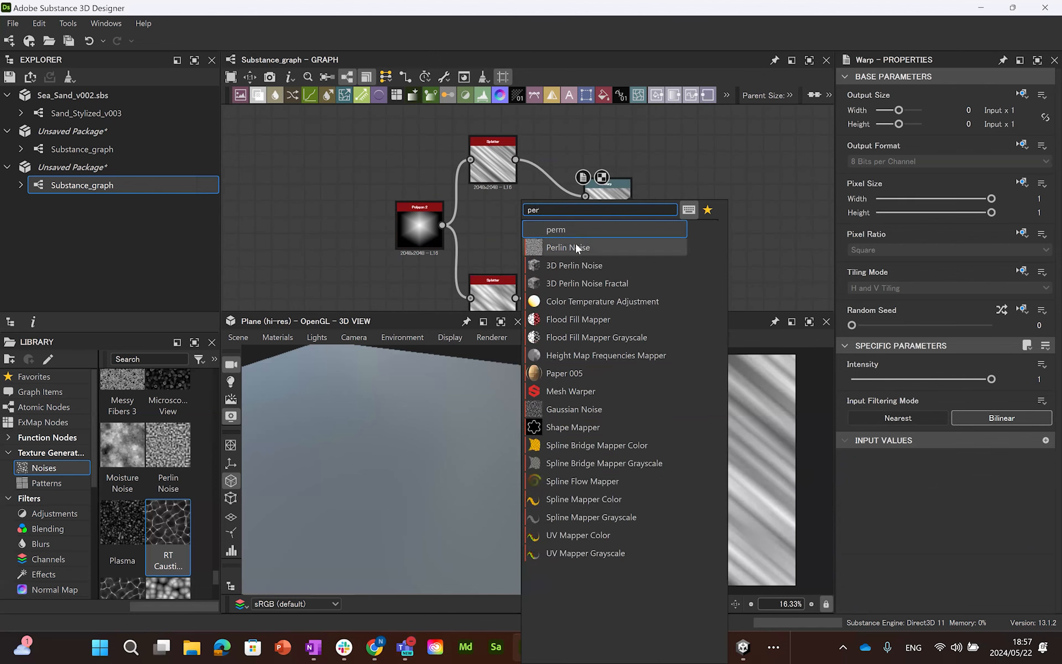
pyautogui.click(576, 247)
pyautogui.moveTo(916, 397); pyautogui.dragTo(885, 397)
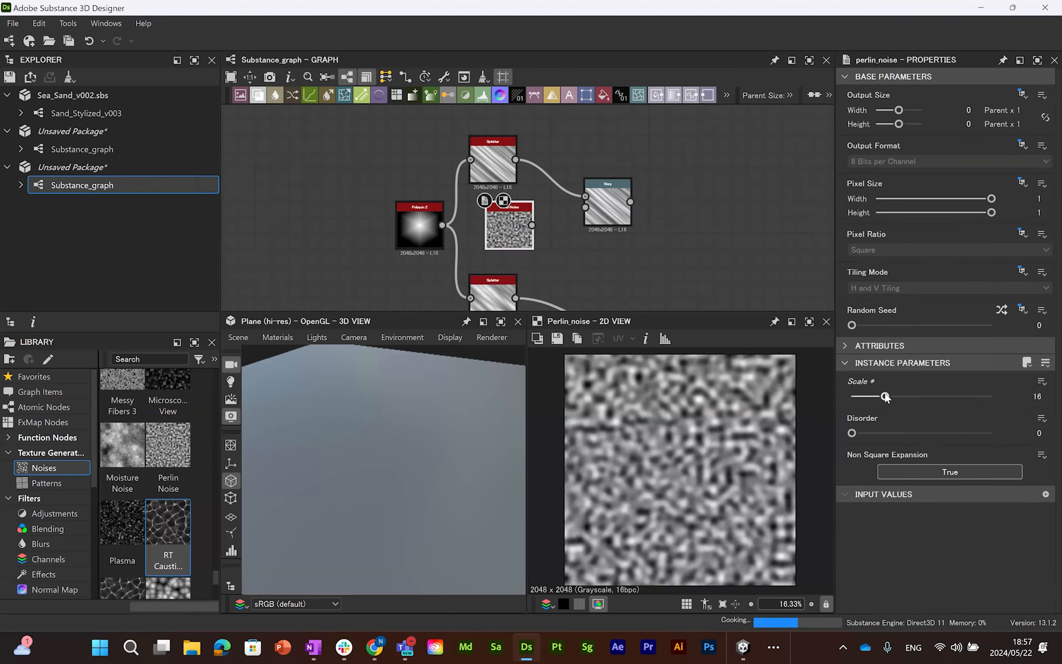
pyautogui.moveTo(532, 225); pyautogui.dragTo(585, 214)
pyautogui.click(608, 210)
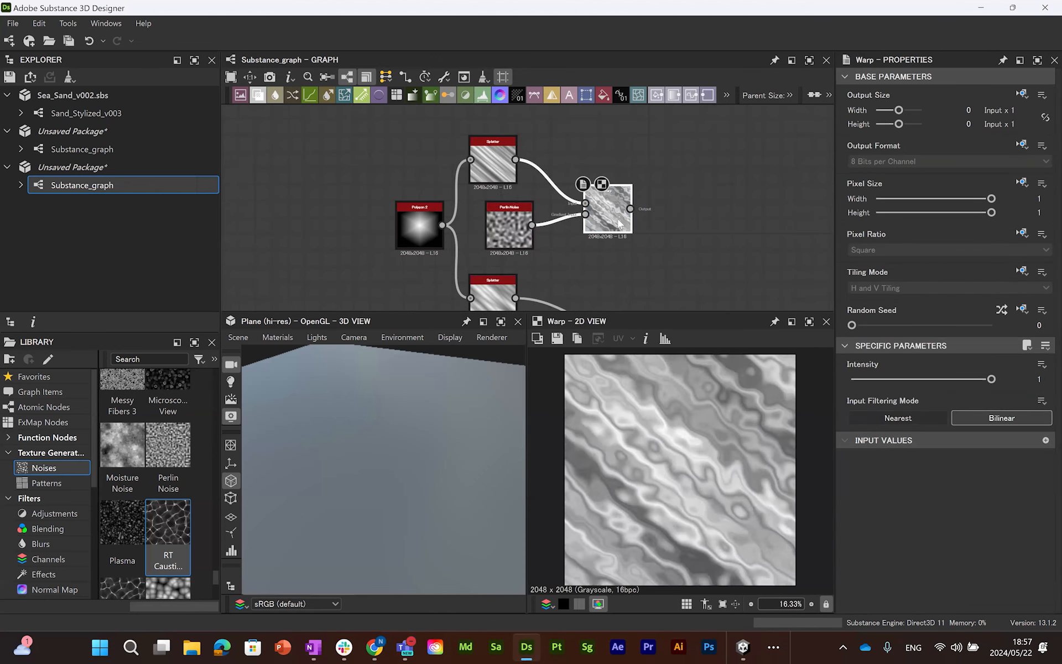
pyautogui.moveTo(990, 380); pyautogui.dragTo(899, 387)
# Step: Add a Blend node with the upper Warp as foreground and the lower Warp as background
pyautogui.moveTo(638, 208); pyautogui.dragTo(585, 176, button='middle')
pyautogui.scroll(-1, 628, 244)
pyautogui.moveTo(645, 201); pyautogui.dragTo(612, 207, button='middle')
pyautogui.press('space')
pyautogui.write('ble')
pyautogui.press('Return')
pyautogui.moveTo(555, 166); pyautogui.dragTo(609, 199)
pyautogui.moveTo(556, 279); pyautogui.dragTo(608, 208)
# Step: Set the Blend node's blending mode to Multiply and its opacity to 0.8
pyautogui.click(925, 416)
pyautogui.click(906, 450)
pyautogui.moveTo(990, 379); pyautogui.dragTo(953, 391)
pyautogui.scroll(-3, 684, 437)
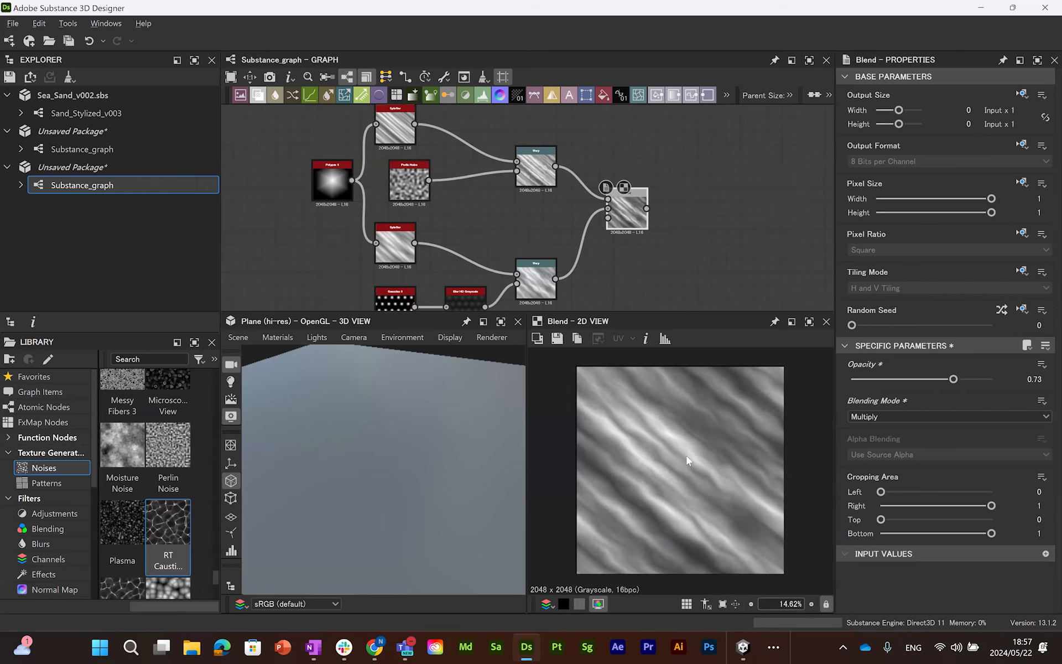
pyautogui.moveTo(961, 382); pyautogui.dragTo(966, 383)
pyautogui.press('Return')
# Step: Select the nodes of the wave network and move them left, away from the output nodes
pyautogui.moveTo(680, 128); pyautogui.dragTo(606, 128, button='middle')
pyautogui.scroll(-3, 609, 213)
pyautogui.moveTo(394, 159); pyautogui.dragTo(617, 264)
pyautogui.moveTo(586, 215); pyautogui.dragTo(411, 198)
pyautogui.click(450, 167)
# Step: Add a Safe Transform Grayscale node, place it near the output nodes and connect the Blend's output to it
pyautogui.scroll(3, 451, 166)
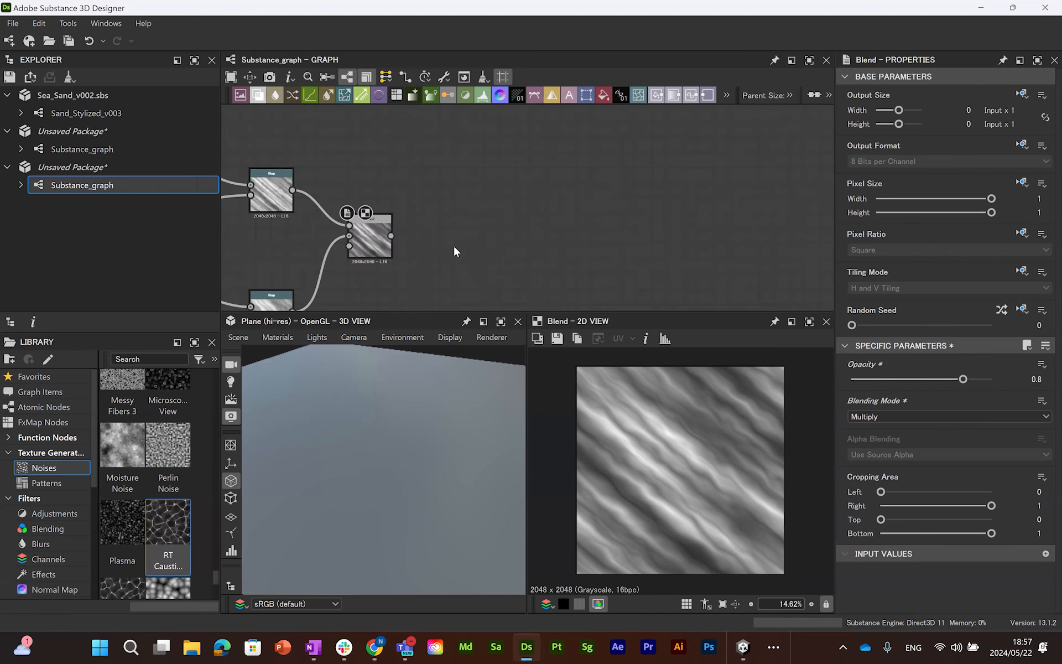
pyautogui.press('space')
pyautogui.write('safe')
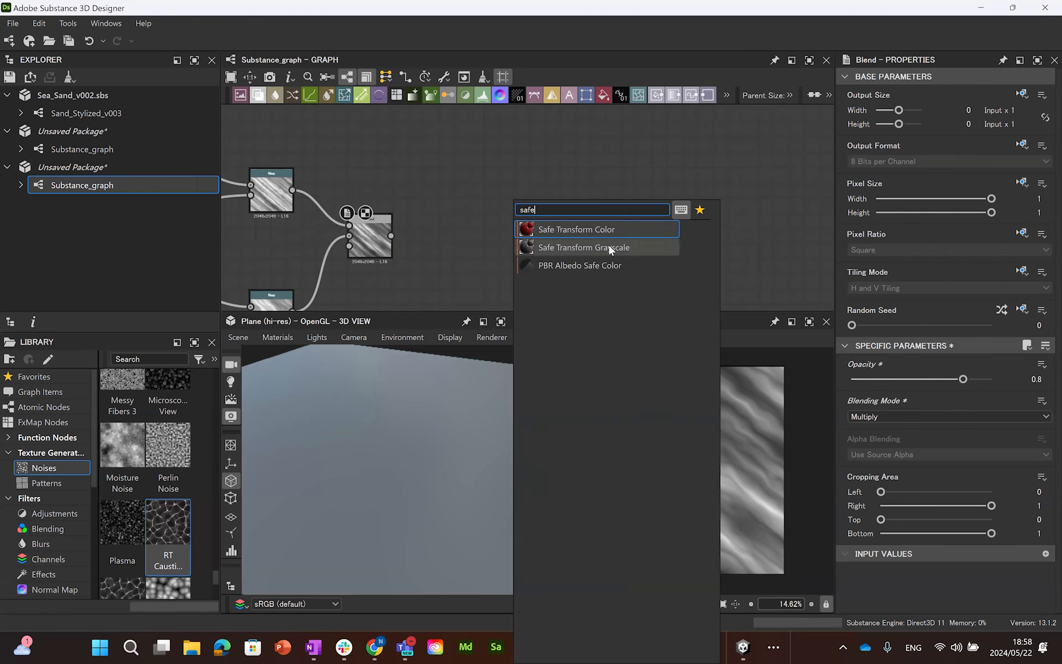
pyautogui.click(607, 245)
pyautogui.scroll(-3, 614, 243)
pyautogui.moveTo(576, 236); pyautogui.dragTo(496, 236, button='middle')
pyautogui.moveTo(474, 241); pyautogui.dragTo(733, 240)
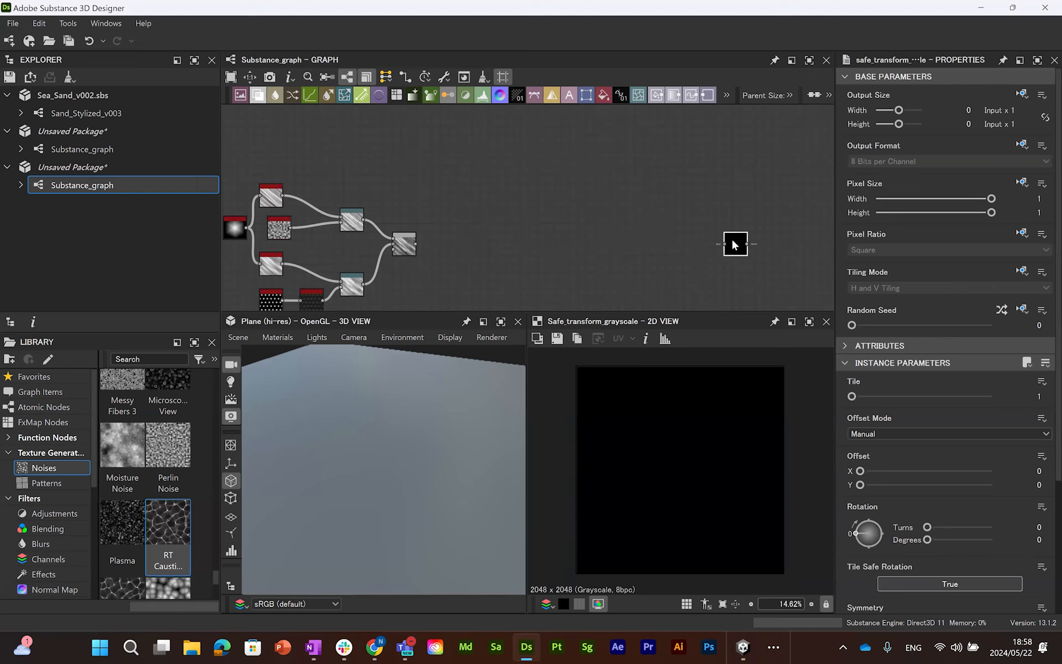
pyautogui.moveTo(416, 246); pyautogui.dragTo(723, 244)
pyautogui.moveTo(578, 252); pyautogui.dragTo(459, 254, button='middle')
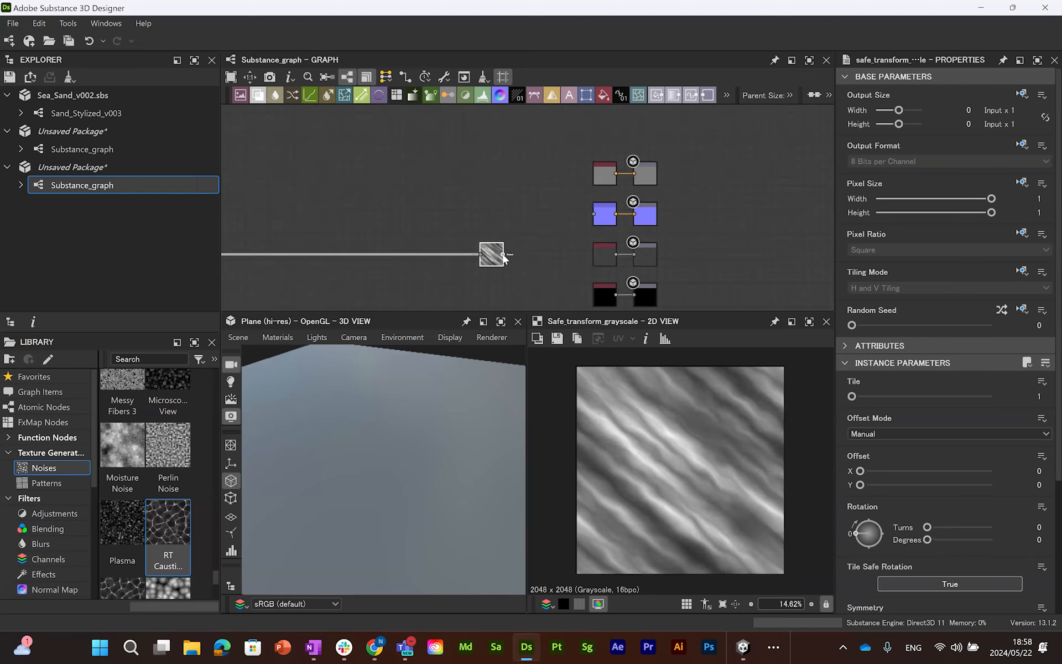
# Step: Connect the Safe Transform Grayscale node's output to the Normal node and to a new HBAO ambient occlusion node
pyautogui.moveTo(578, 269); pyautogui.dragTo(583, 181, button='middle')
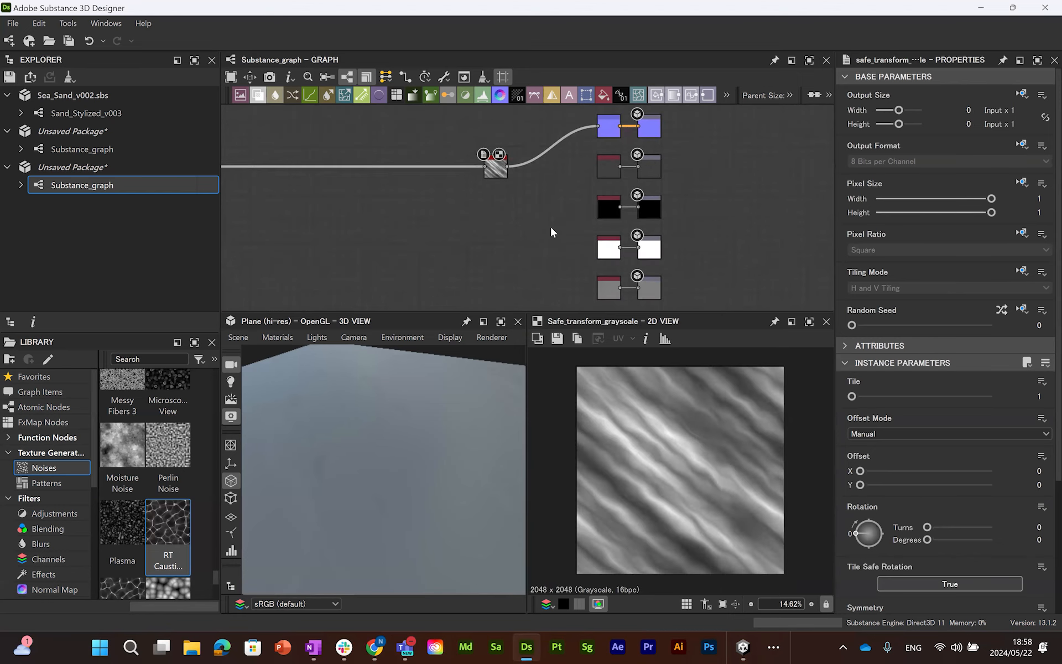
pyautogui.press('space')
pyautogui.write('ao')
pyautogui.click(629, 242)
pyautogui.moveTo(507, 166); pyautogui.dragTo(638, 247)
# Step: Replace the Ambient Occlusion and Height outputs' Uniform Color nodes with the HBAO node and the Safe Transform Grayscale, respectively
pyautogui.click(607, 255)
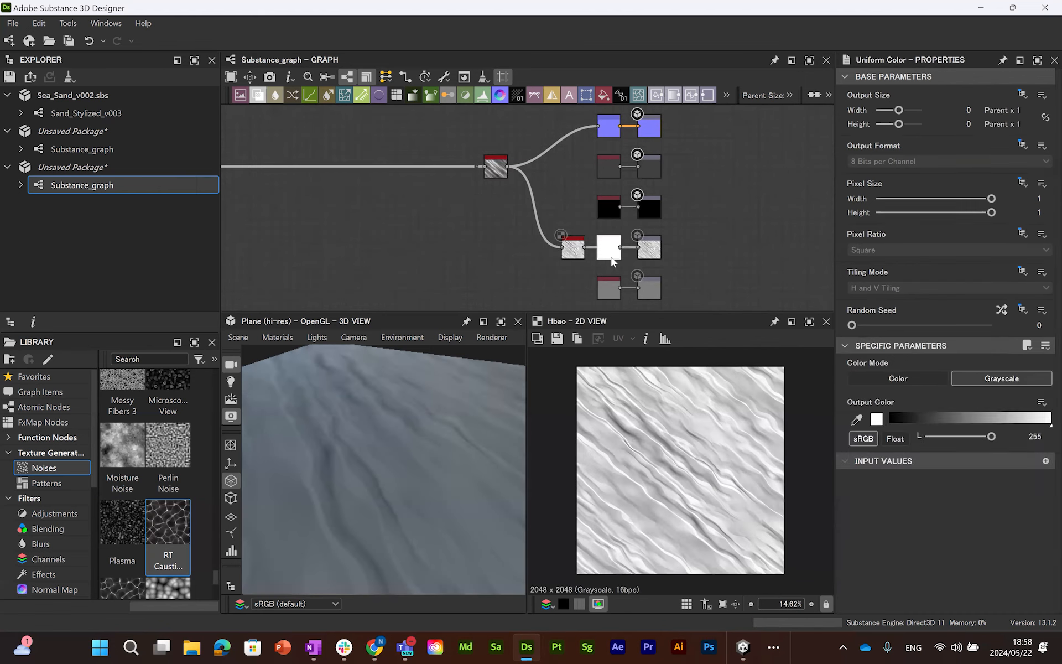
pyautogui.press('Delete')
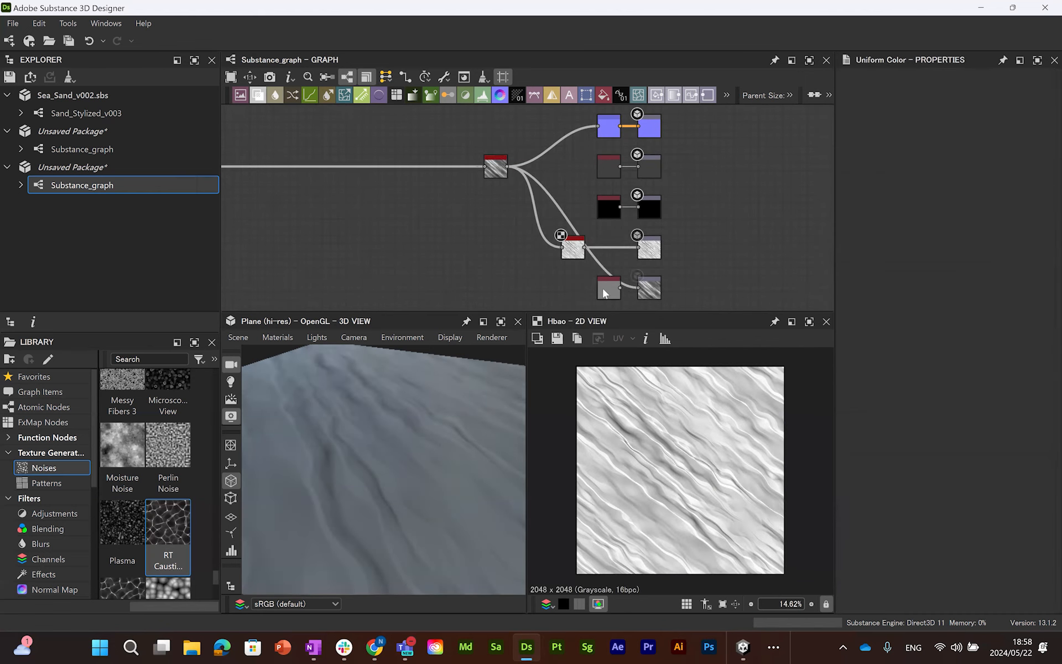
pyautogui.moveTo(571, 248); pyautogui.dragTo(611, 244)
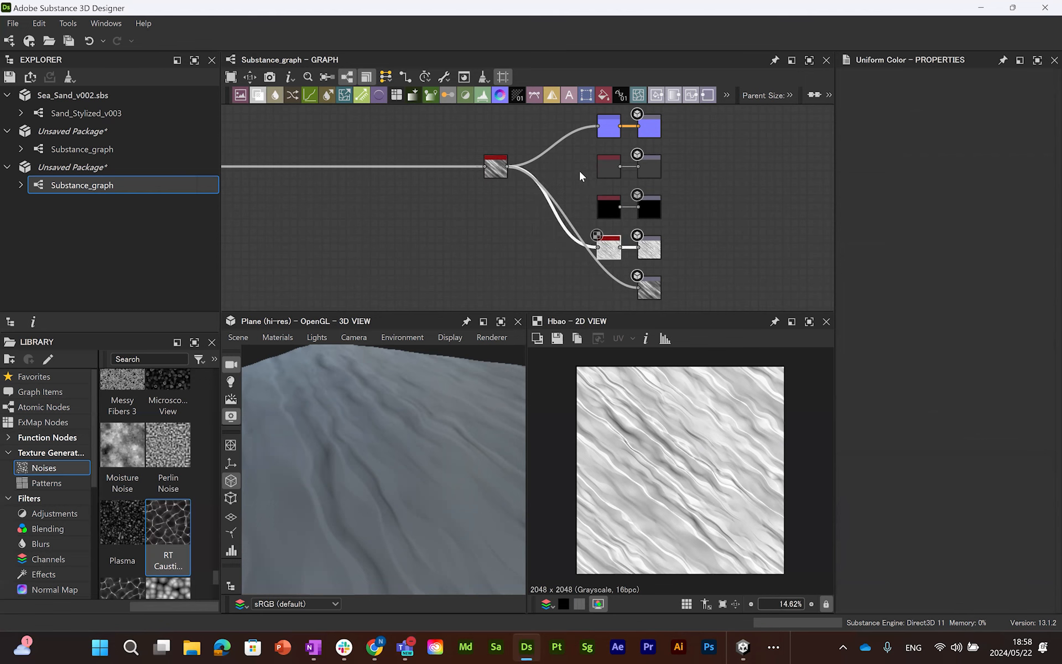
# Step: Set the Normal node's intensity to 3
pyautogui.moveTo(579, 168); pyautogui.dragTo(573, 222, button='middle')
pyautogui.click(604, 182)
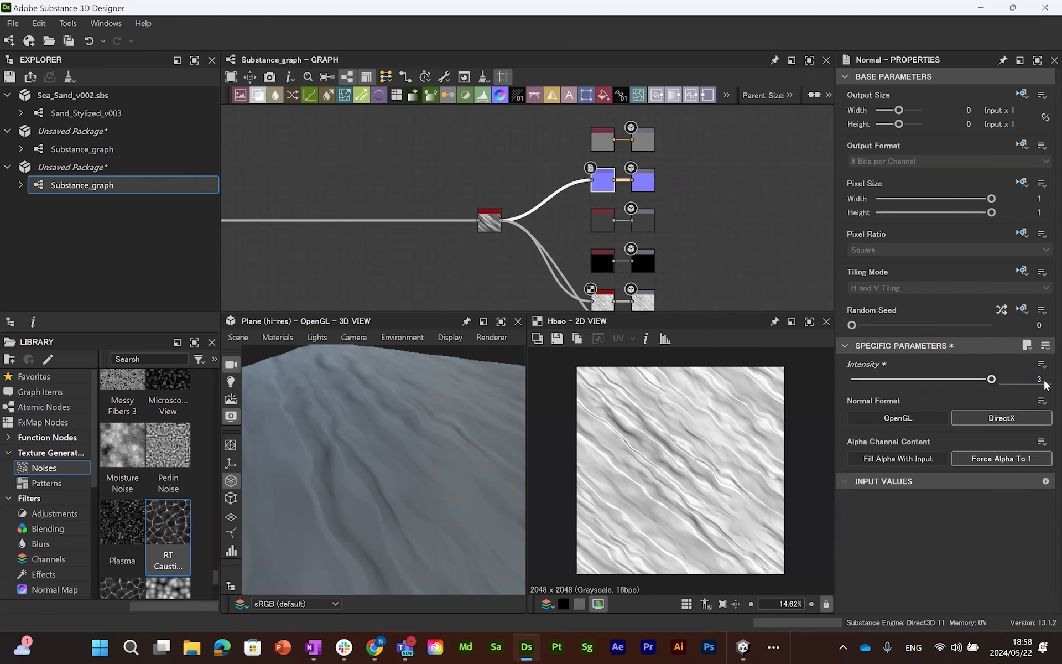
pyautogui.moveTo(394, 450); pyautogui.dragTo(386, 516)
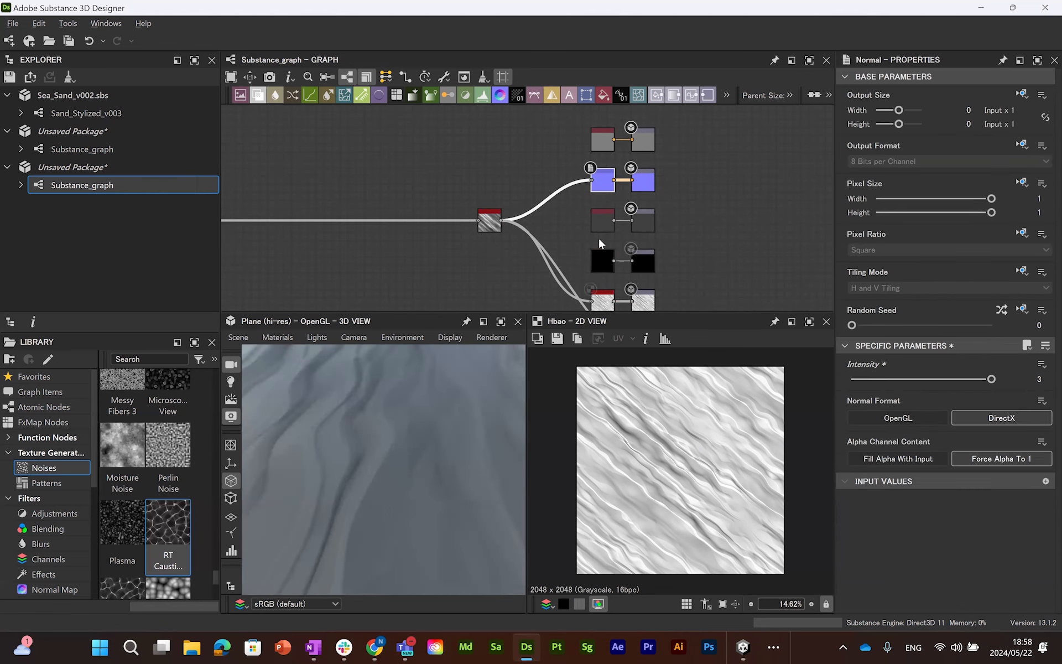
# Step: Raise the HBAO node's height depth to 0.39 and inspect the shading of the ripples on the 3D plane
pyautogui.scroll(3, 598, 237)
pyautogui.moveTo(635, 268); pyautogui.dragTo(635, 157, button='middle')
pyautogui.click(616, 224)
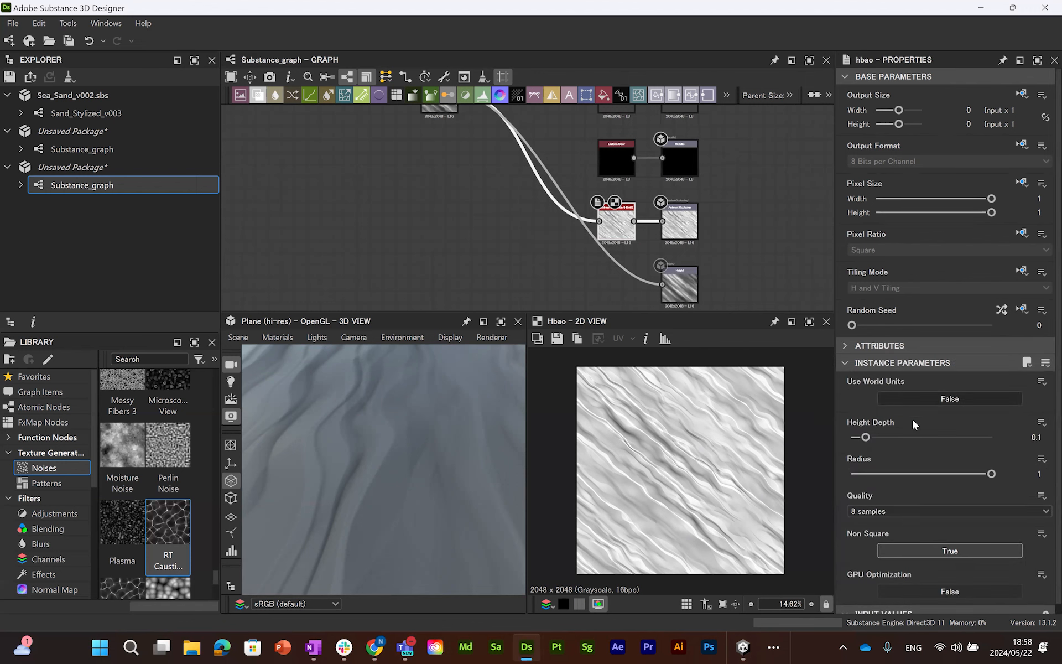
pyautogui.moveTo(867, 437); pyautogui.dragTo(905, 435)
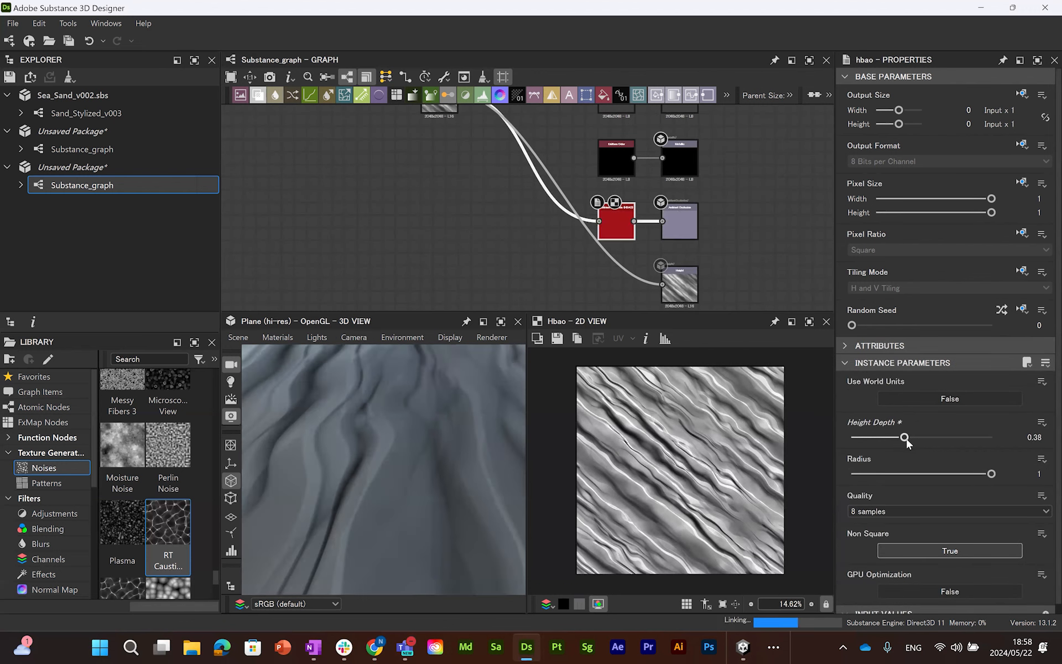
pyautogui.moveTo(505, 454); pyautogui.dragTo(417, 348, button='right')
pyautogui.moveTo(417, 242); pyautogui.dragTo(812, 299, button='middle')
pyautogui.moveTo(351, 438); pyautogui.dragTo(446, 469, button='right')
pyautogui.moveTo(446, 469); pyautogui.dragTo(407, 418)
# Step: Add a Dirt 1 noise node beside the wave network's final Blend and set its scale to 3
pyautogui.moveTo(538, 261); pyautogui.dragTo(606, 366, button='middle')
pyautogui.press('space')
pyautogui.write('dirt')
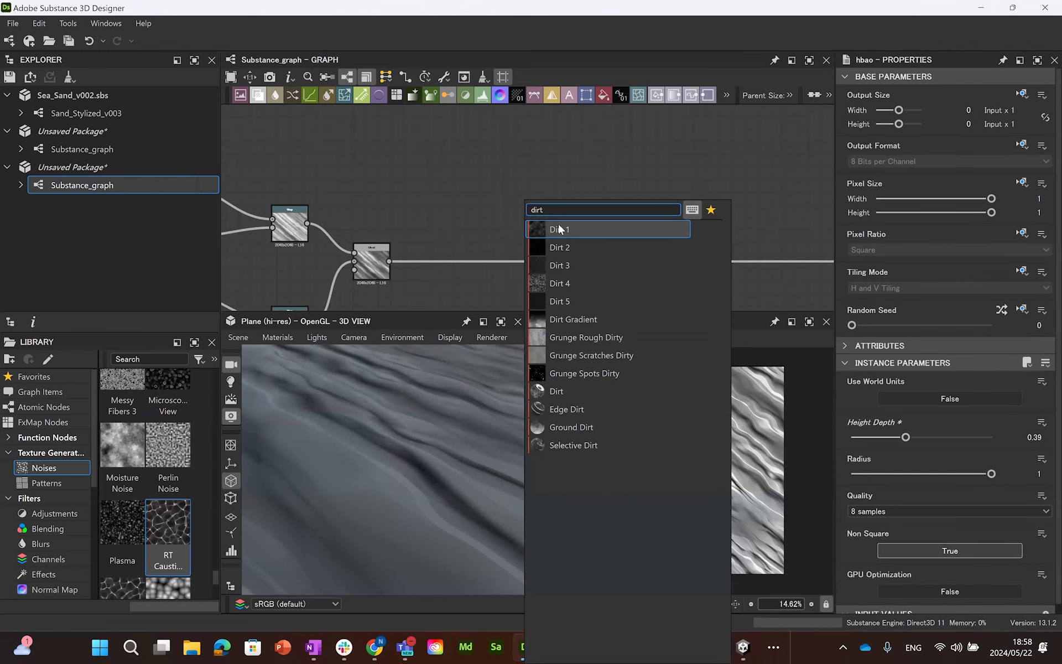
pyautogui.click(557, 221)
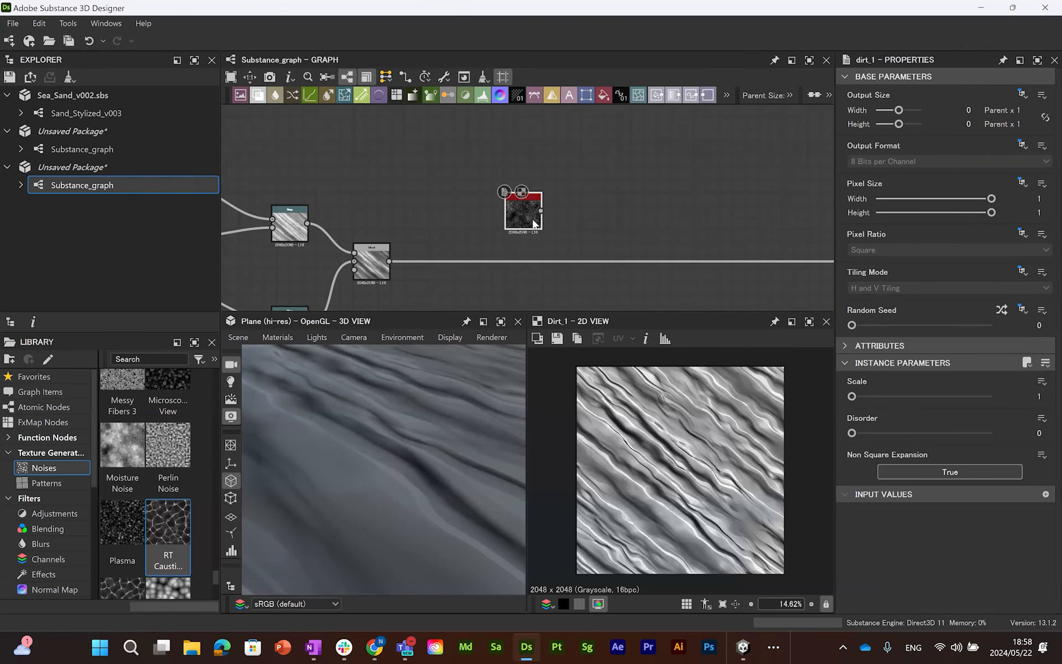
pyautogui.click(881, 396)
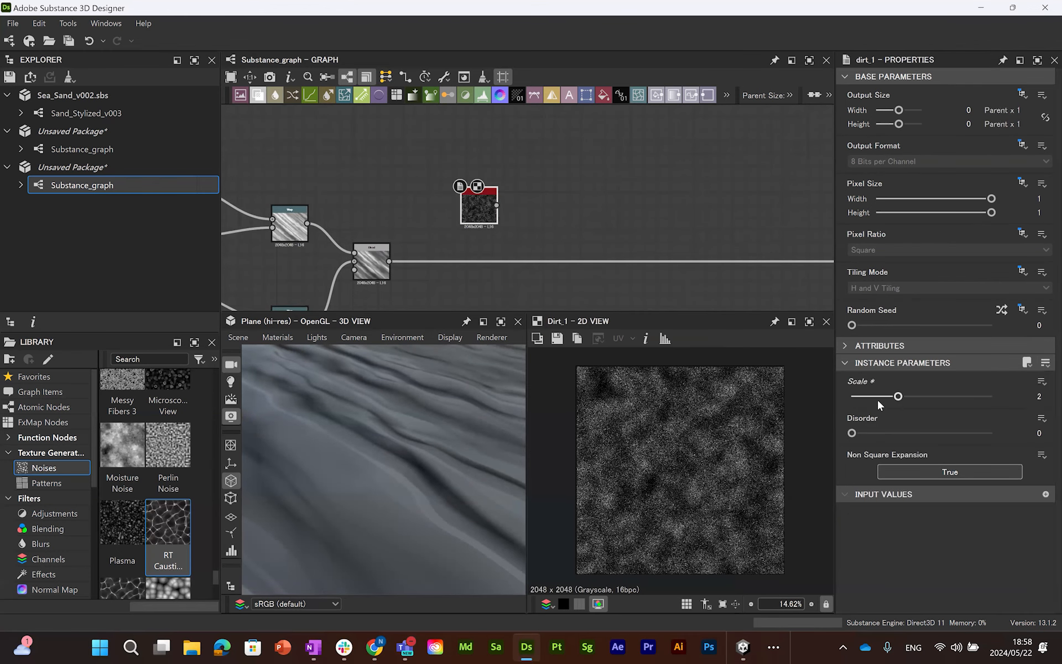
pyautogui.click(1046, 394)
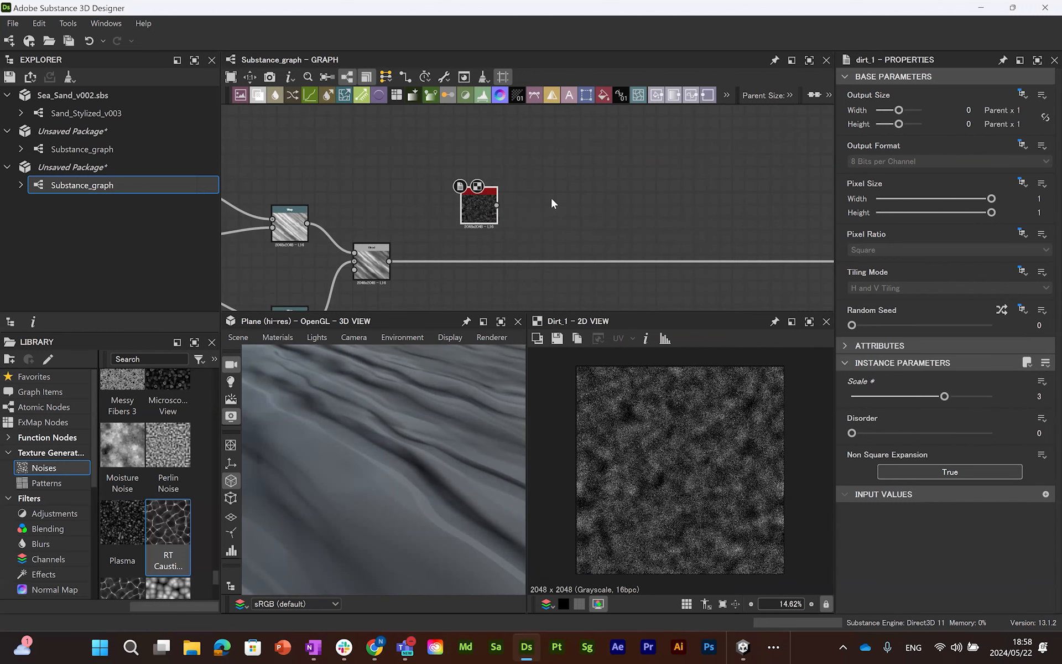
# Step: Add a Blend node with Dirt 1 as foreground and the wave network's Blend output as background
pyautogui.press('b')
pyautogui.moveTo(551, 198); pyautogui.dragTo(574, 236)
pyautogui.moveTo(390, 261); pyautogui.dragTo(574, 238)
pyautogui.scroll(2, 520, 210)
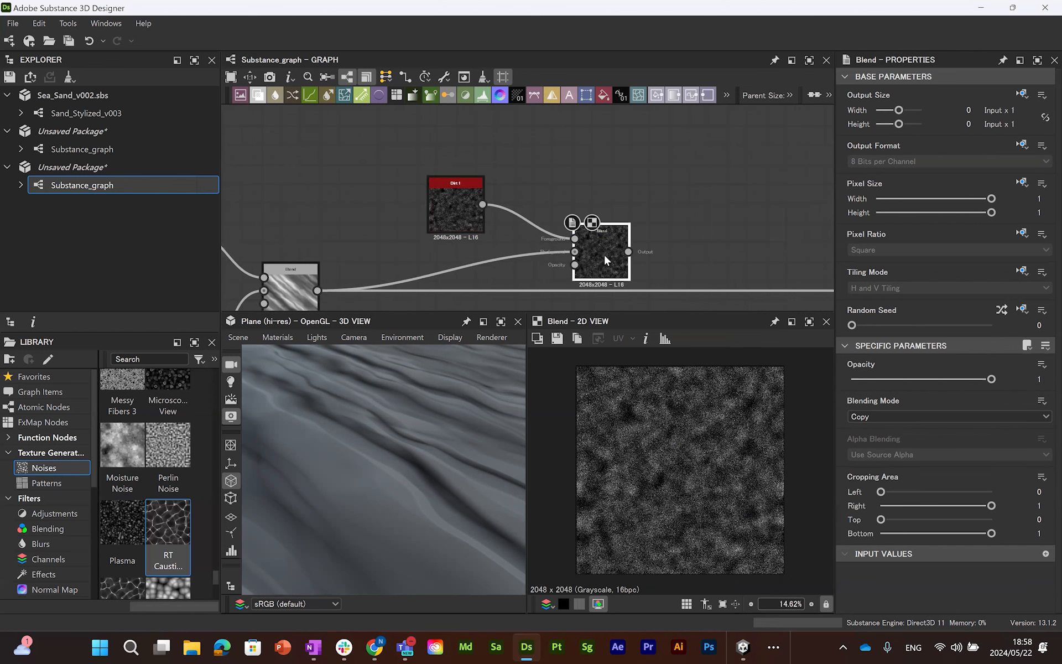
# Step: Set the dirt Blend node's blending mode to Add (Linear Dodge) and its opacity to 0.07
pyautogui.click(910, 417)
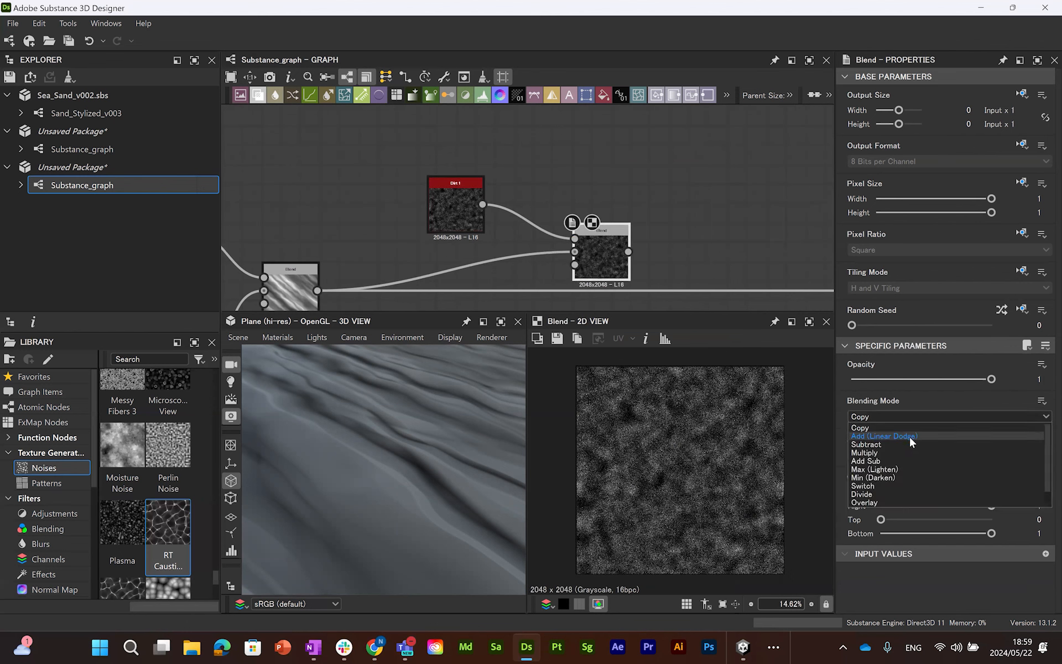
pyautogui.click(910, 437)
pyautogui.moveTo(991, 379); pyautogui.dragTo(989, 380)
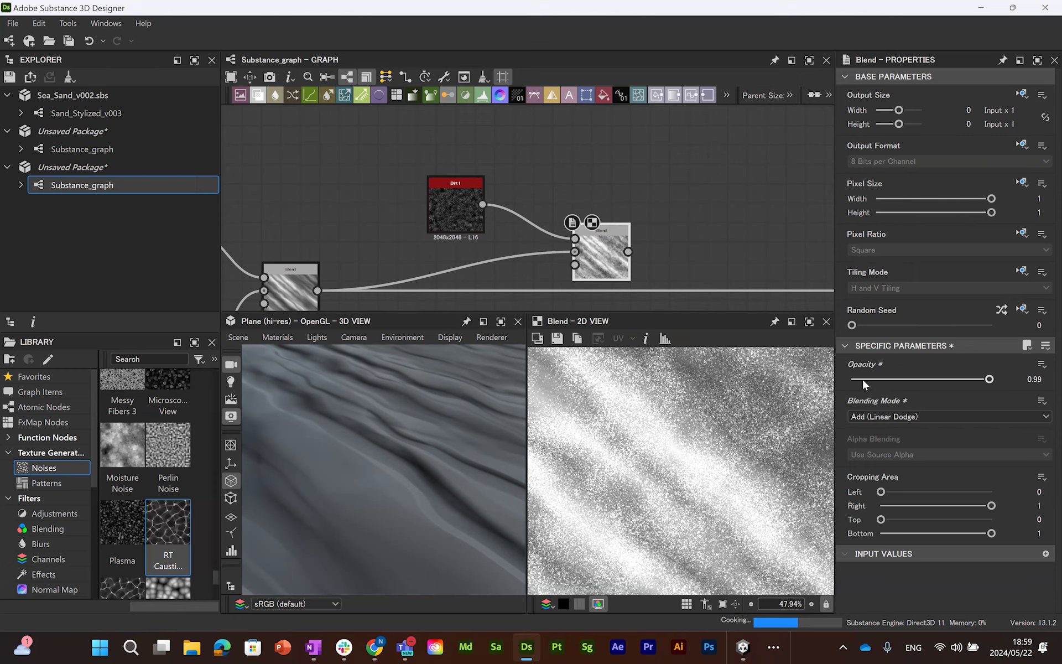
pyautogui.click(862, 379)
pyautogui.scroll(4, 744, 514)
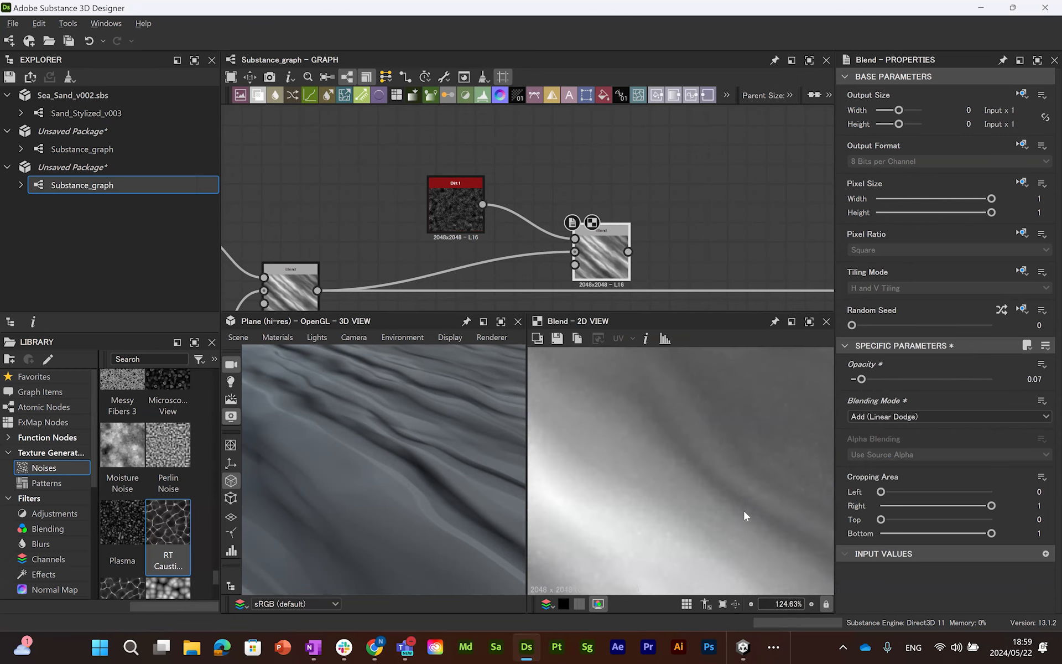
pyautogui.scroll(-5, 748, 474)
pyautogui.scroll(-3, 553, 201)
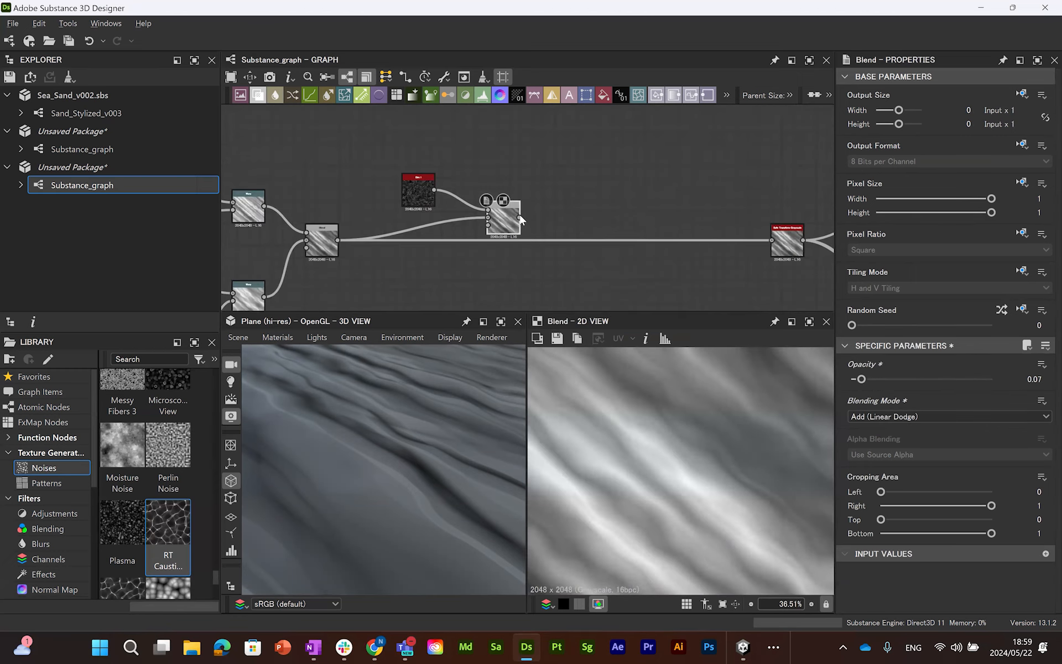
# Step: Connect the dirt Blend's output to the Safe Transform Grayscale node and lower the Blend's opacity to 0.02
pyautogui.moveTo(775, 244); pyautogui.dragTo(773, 241)
pyautogui.moveTo(411, 516); pyautogui.dragTo(457, 501)
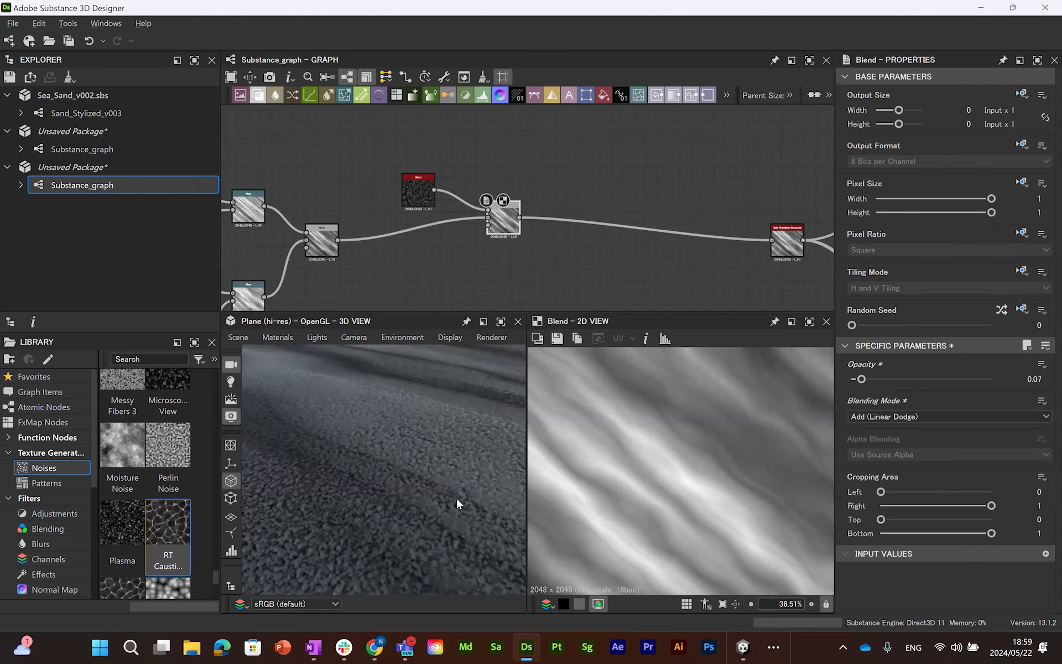
pyautogui.moveTo(415, 399); pyautogui.dragTo(447, 466)
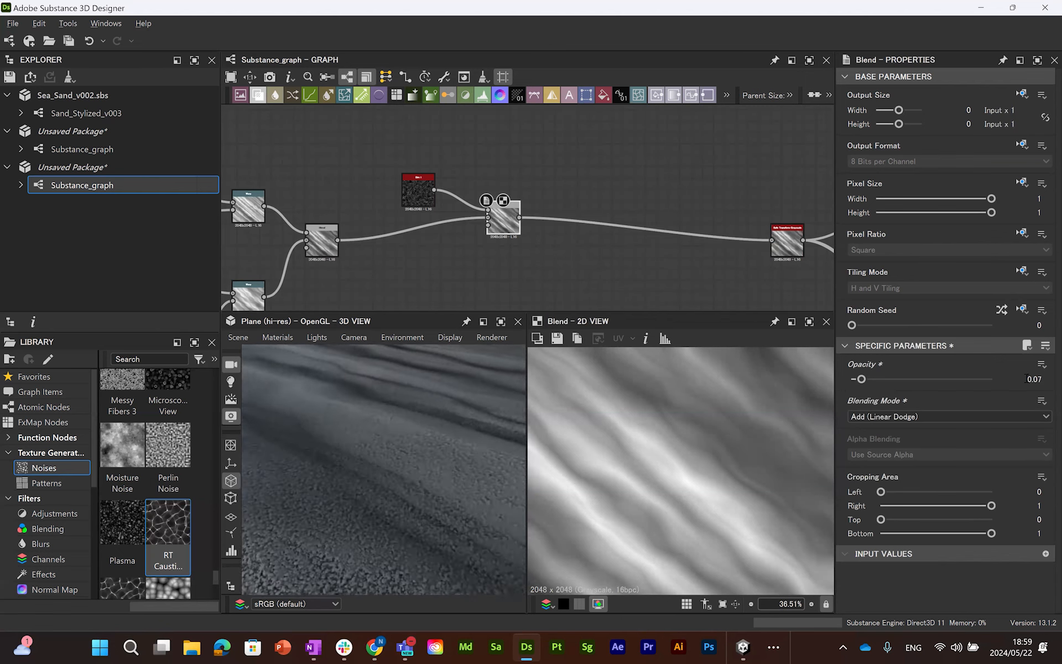
pyautogui.write('2')
pyautogui.press('Return')
pyautogui.moveTo(371, 421); pyautogui.dragTo(410, 453)
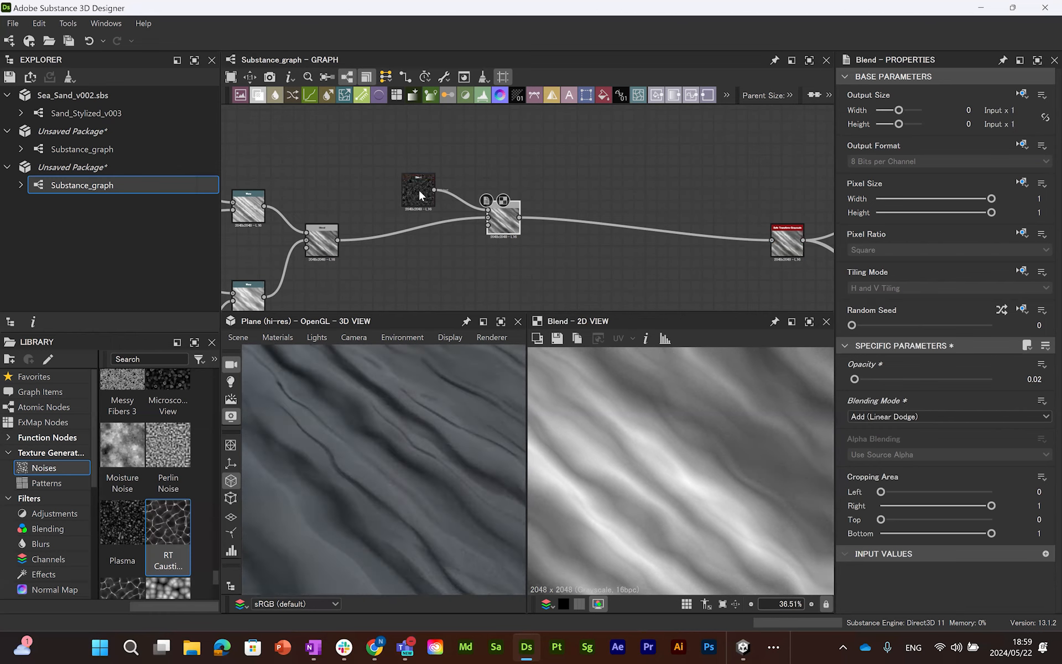
# Step: Set the Dirt 1 node's scale to 4 and inspect the sand grain on the 3D plane
pyautogui.click(416, 188)
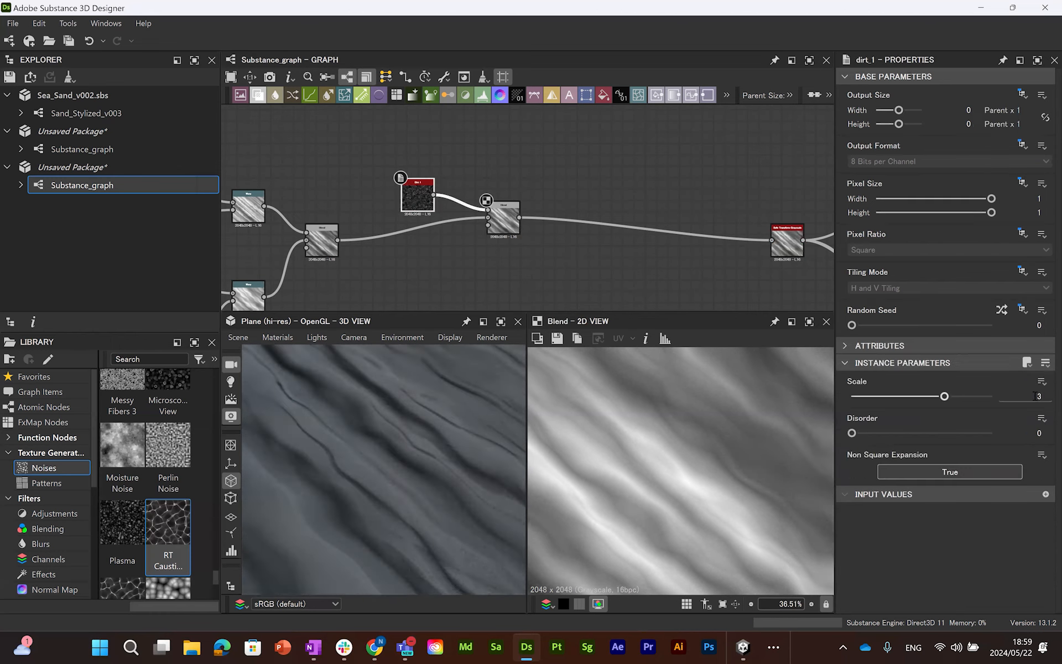
pyautogui.write('4')
pyautogui.press('Return')
pyautogui.moveTo(415, 549); pyautogui.dragTo(408, 498)
# Step: Lower the dirt Blend node's opacity to 0.01
pyautogui.click(504, 218)
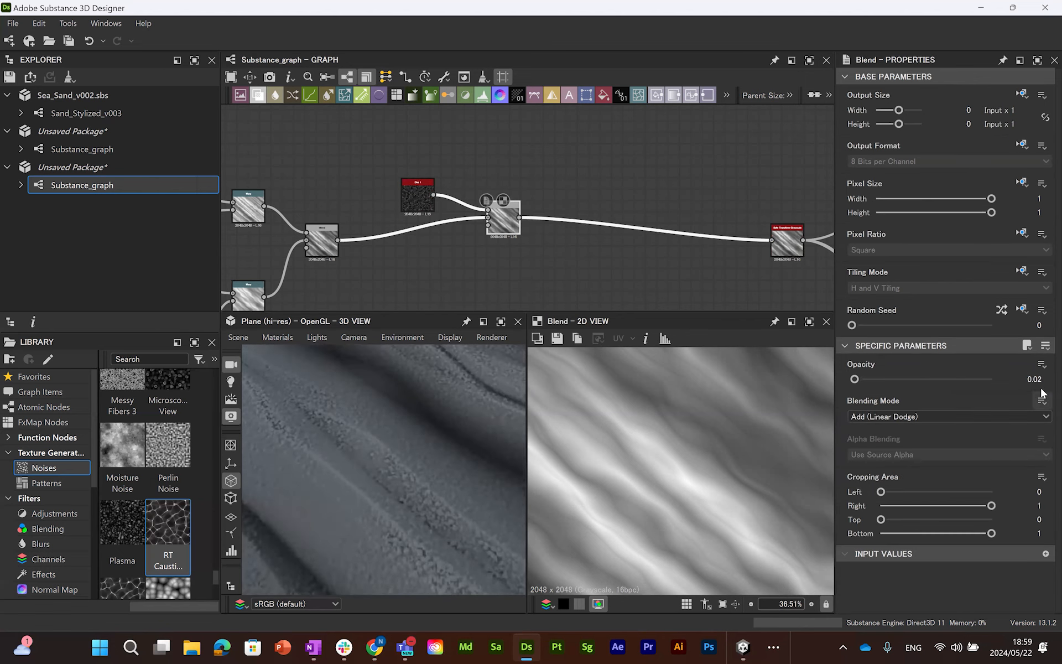
pyautogui.press('Return')
pyautogui.moveTo(412, 391); pyautogui.dragTo(412, 440)
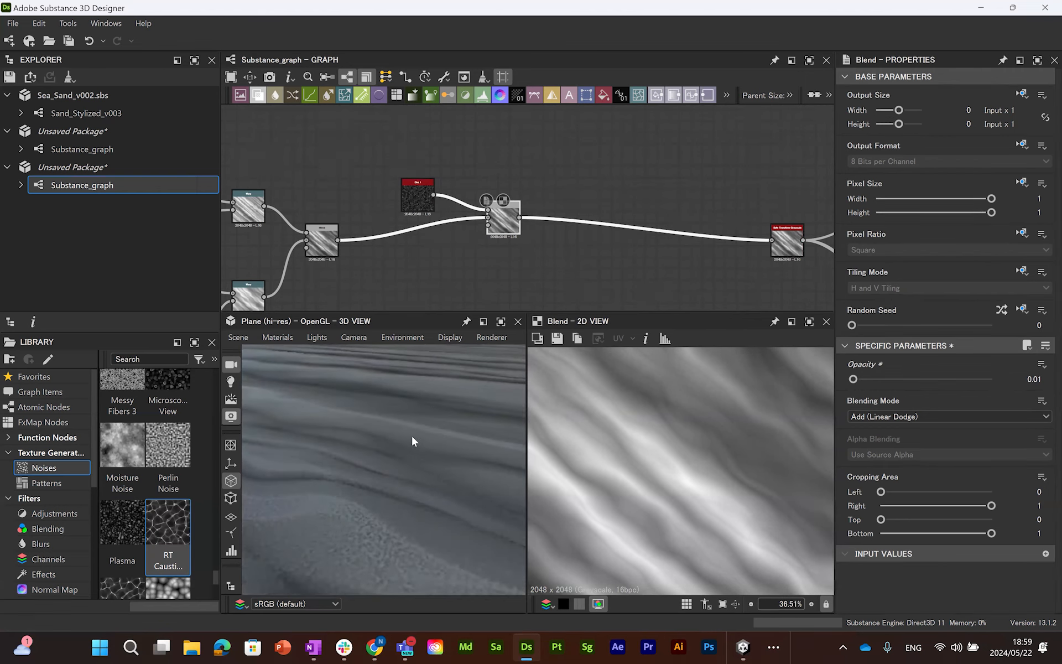
# Step: Open the 3D view material's Tesselation + Displacement settings and set the height scale to 5
pyautogui.click(277, 337)
pyautogui.moveTo(387, 372)
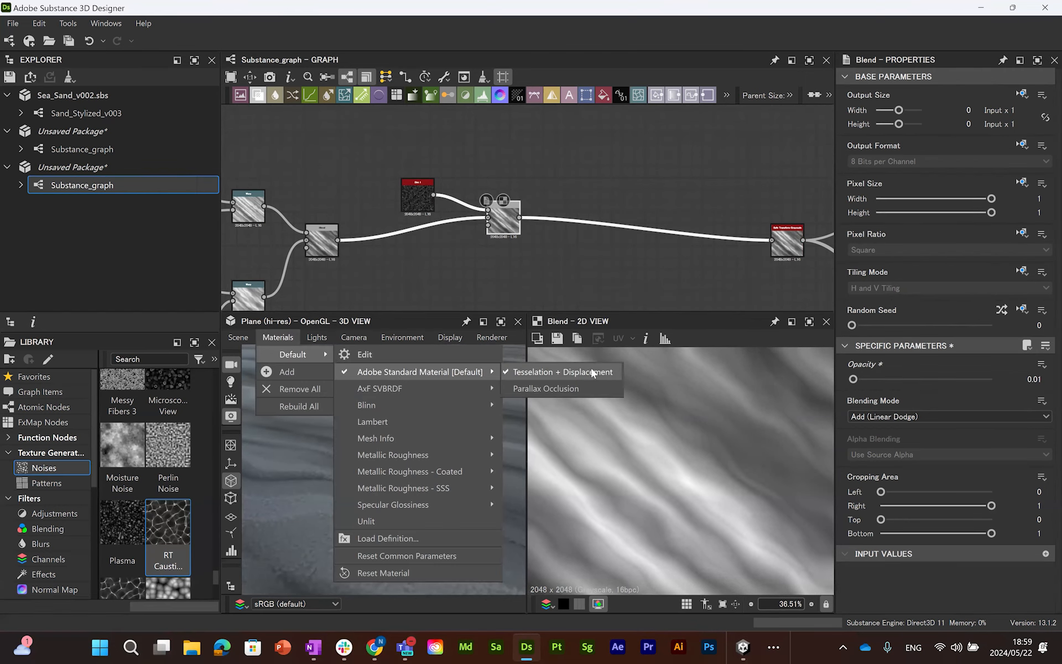
pyautogui.click(591, 368)
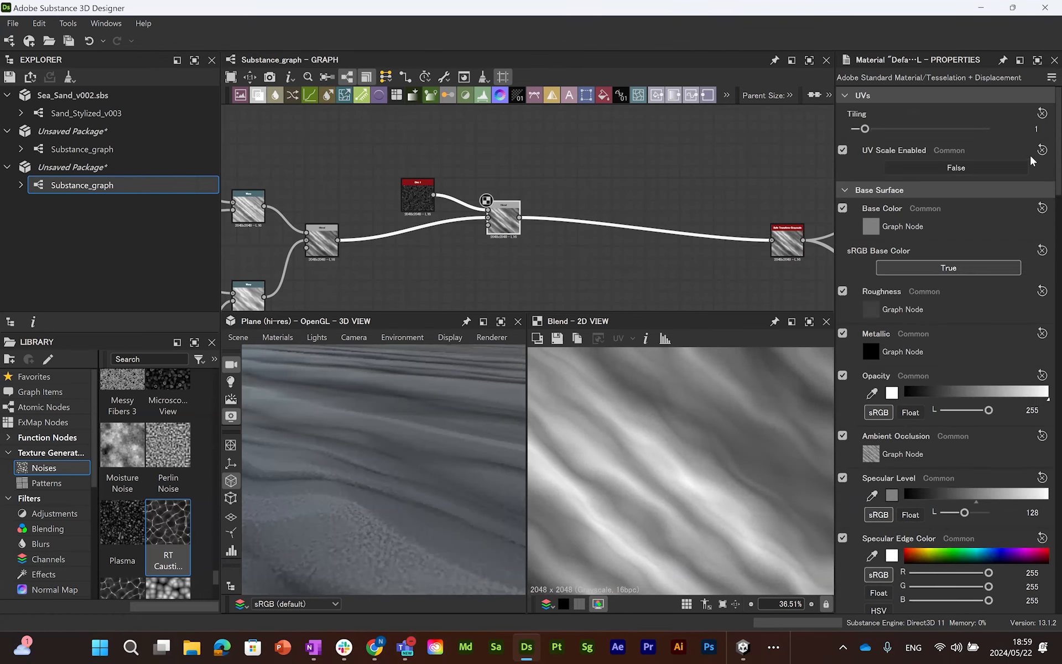
pyautogui.scroll(-10, 1046, 131)
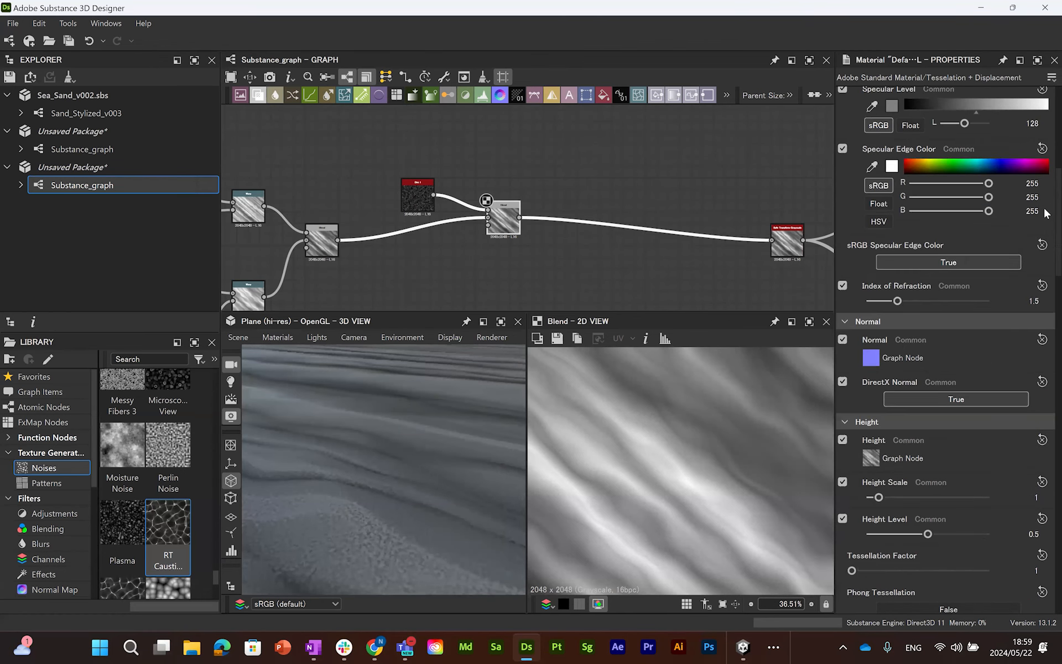
pyautogui.scroll(-2, 1045, 241)
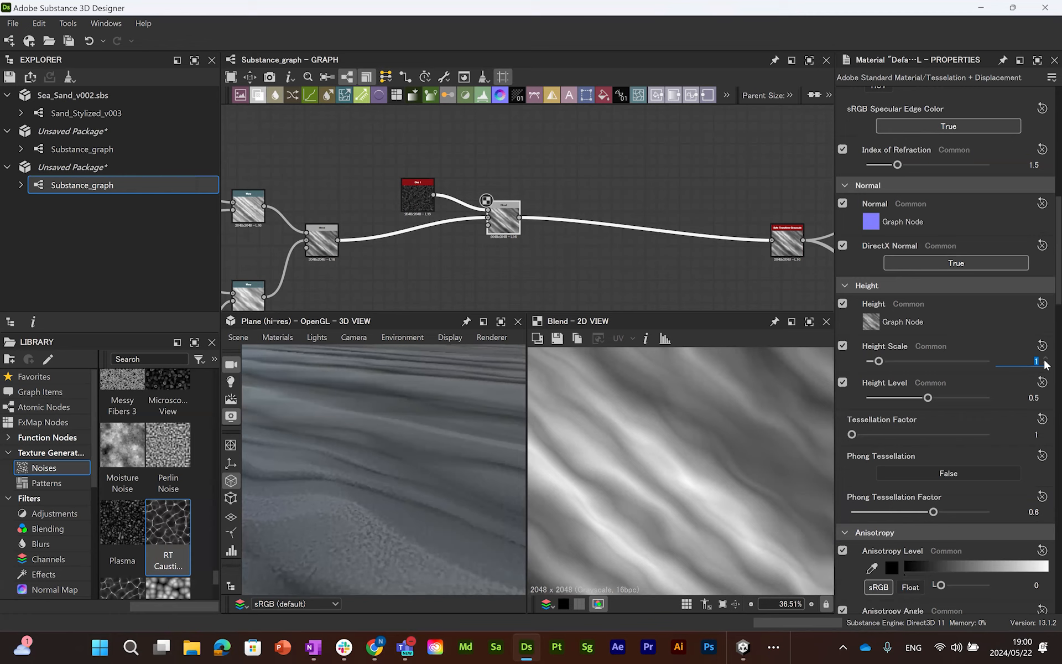
pyautogui.write('3')
pyautogui.press('Return')
pyautogui.write('5')
pyautogui.press('Return')
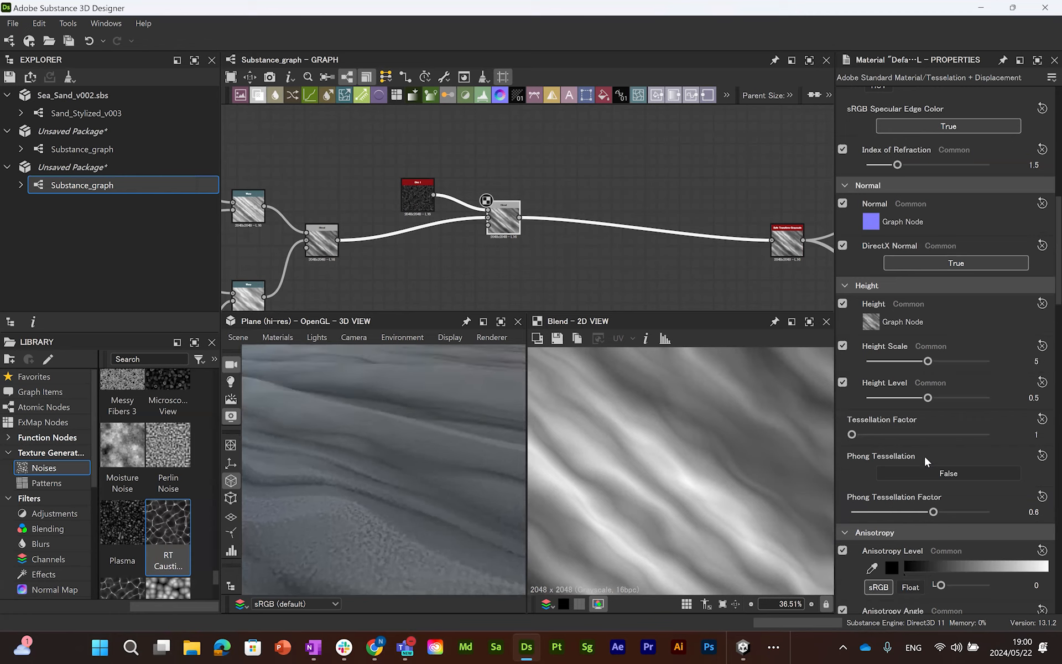
pyautogui.moveTo(394, 471); pyautogui.dragTo(416, 506)
pyautogui.moveTo(411, 464); pyautogui.dragTo(447, 448)
# Step: Move the Dirt 1 node and its Blend right, leaving room after the wave network's Blend
pyautogui.moveTo(533, 228); pyautogui.dragTo(588, 221, button='middle')
pyautogui.moveTo(451, 157); pyautogui.dragTo(728, 235)
pyautogui.click(638, 256)
# Step: Add a Histogram Select node and connect the wave network's Blend output to it
pyautogui.moveTo(445, 193); pyautogui.dragTo(538, 198, button='middle')
pyautogui.press('space')
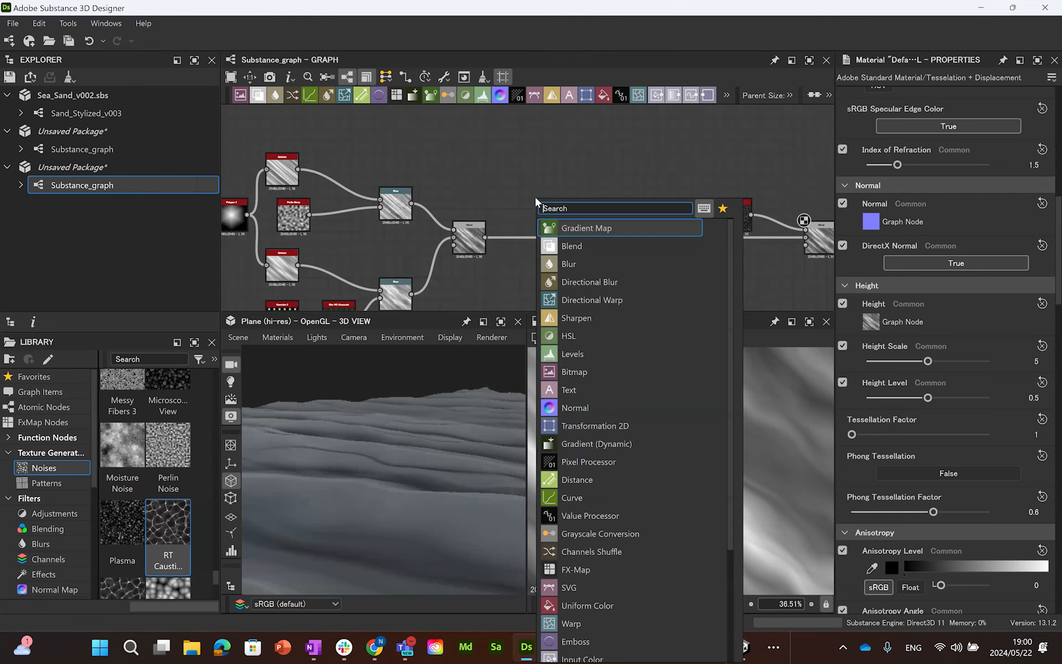
pyautogui.write('histo')
pyautogui.click(609, 278)
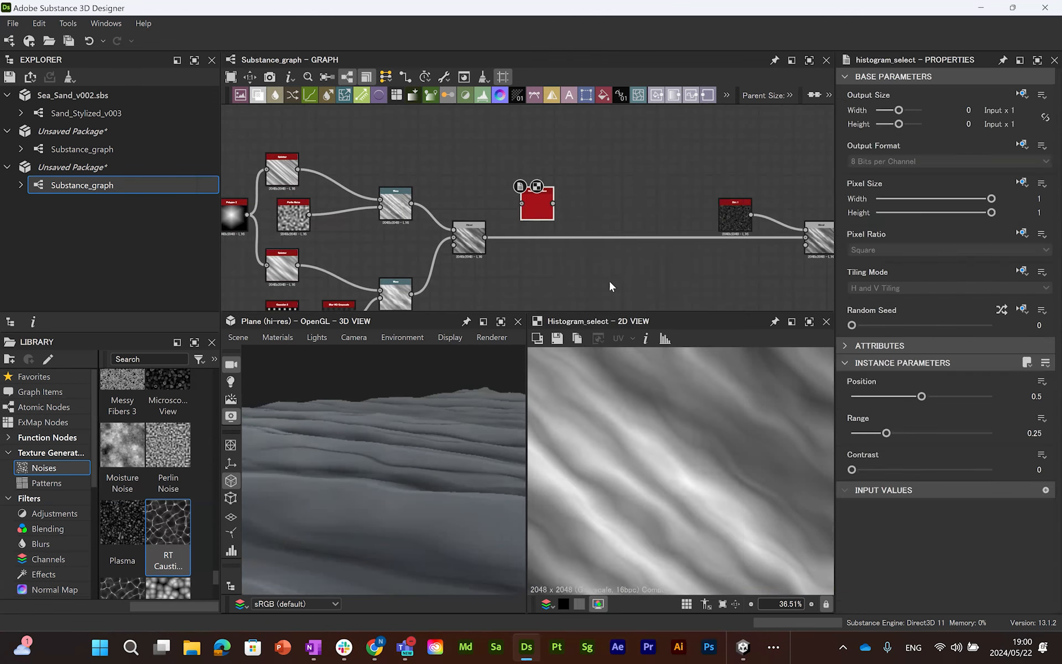
pyautogui.moveTo(485, 237); pyautogui.dragTo(535, 212)
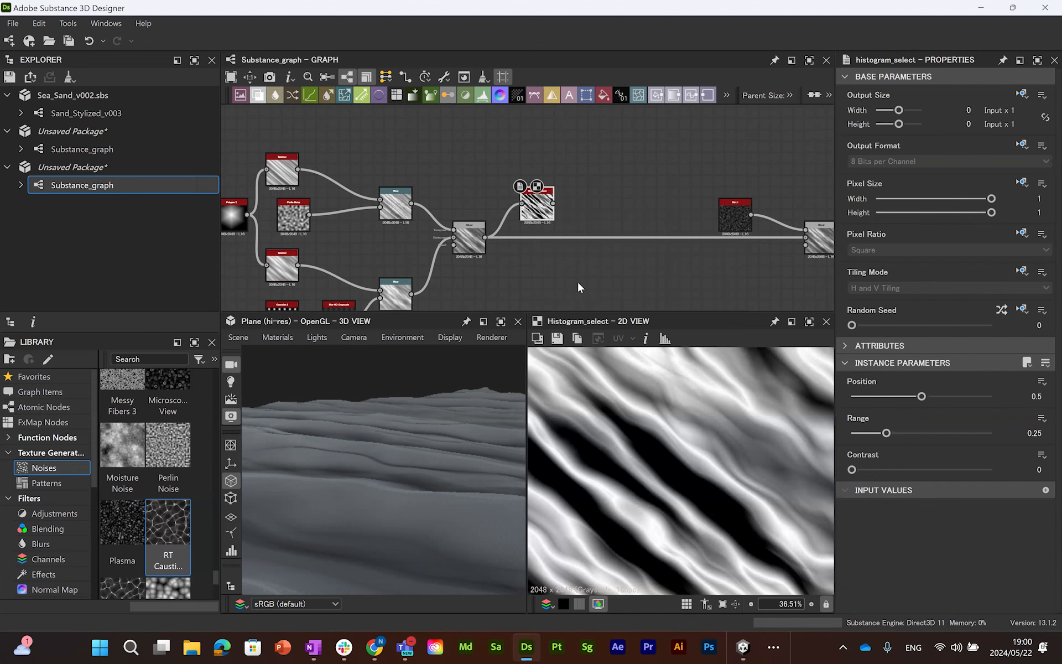
# Step: Set the Histogram Select node's position to 0.64 and compare its mask with the wave Blend in the 2D view
pyautogui.scroll(-2, 579, 286)
pyautogui.scroll(-3, 631, 439)
pyautogui.doubleClick(492, 252)
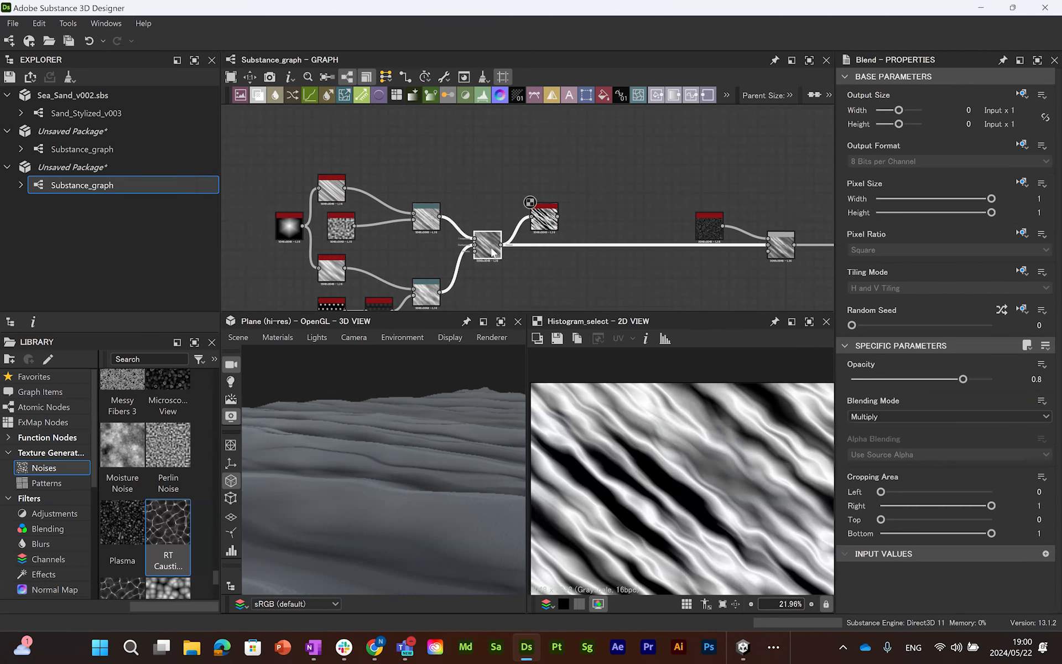
pyautogui.doubleClick(545, 221)
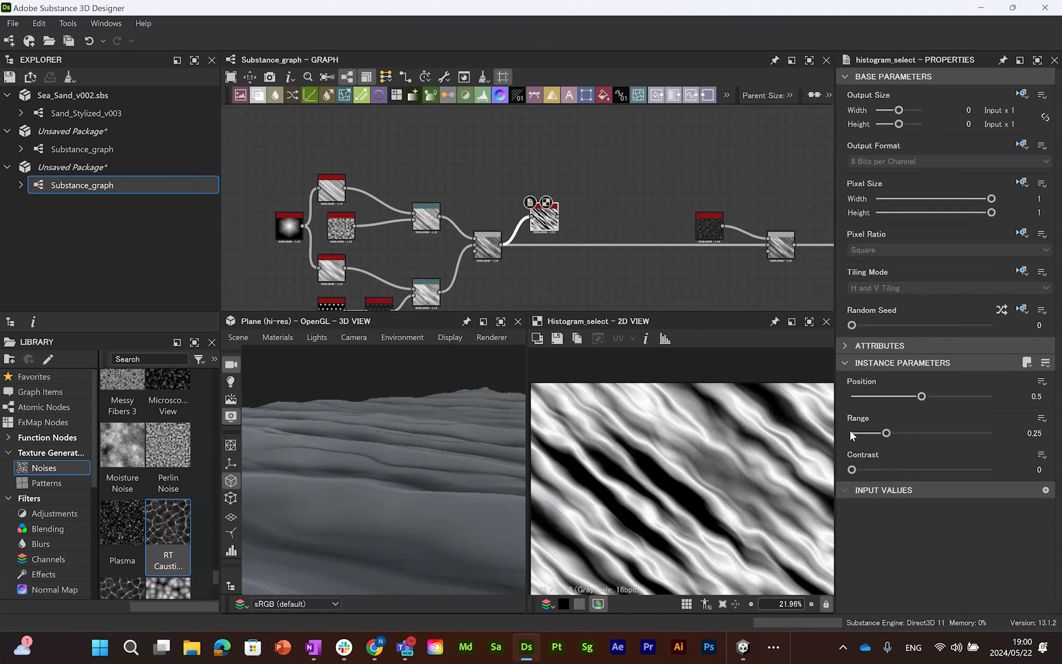
pyautogui.moveTo(922, 396)
pyautogui.mouseDown()
pyautogui.moveTo(857, 398)
pyautogui.moveTo(949, 399)
pyautogui.moveTo(941, 400)
pyautogui.mouseUp()
pyautogui.moveTo(601, 263); pyautogui.dragTo(607, 239, button='middle')
pyautogui.scroll(-3, 625, 404)
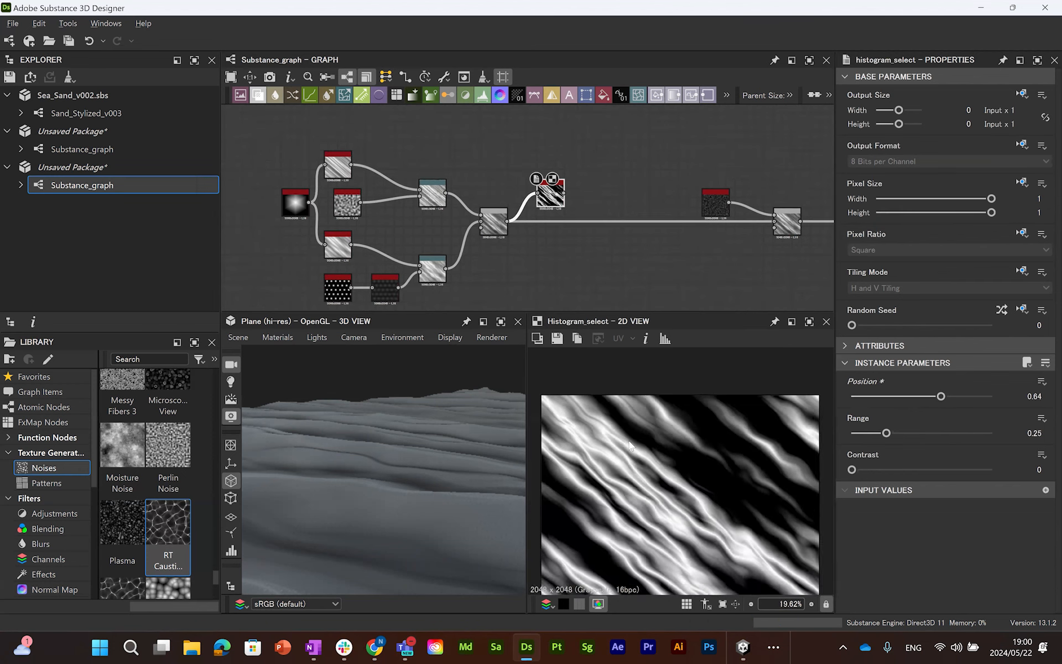
pyautogui.doubleClick(506, 224)
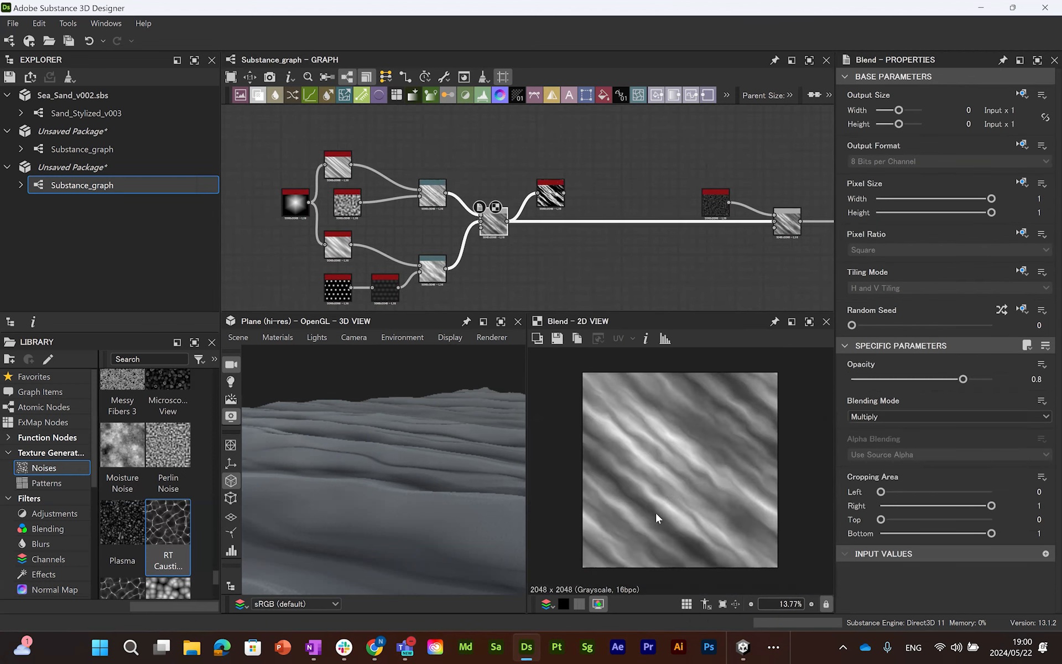
# Step: Set the Histogram Select node's range to 0.39 and its position to 0.65
pyautogui.doubleClick(555, 198)
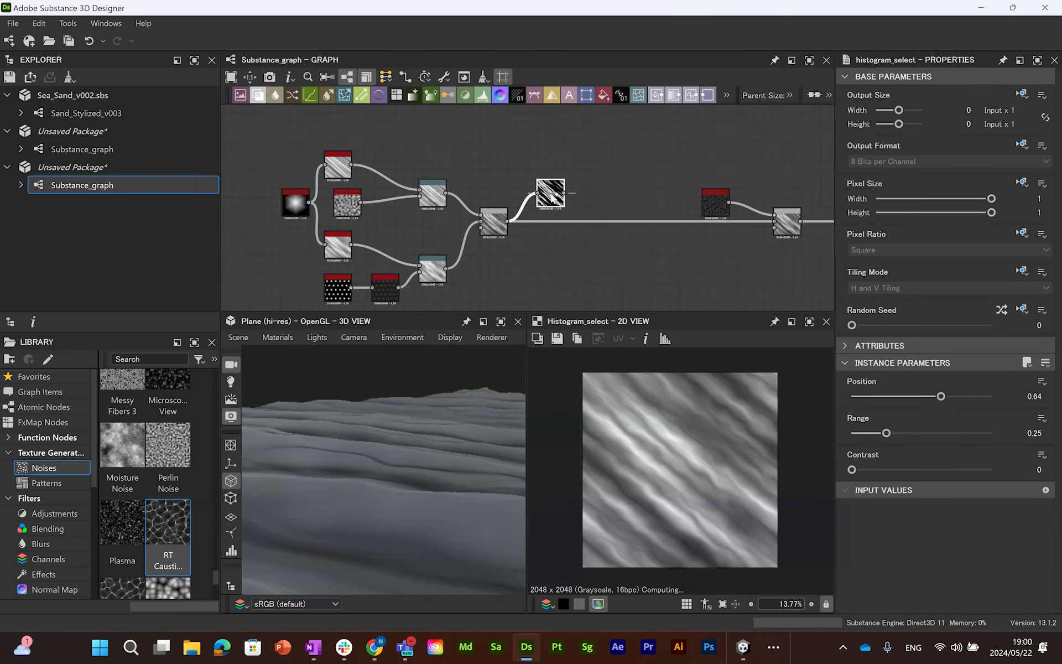
pyautogui.moveTo(886, 433); pyautogui.dragTo(906, 433)
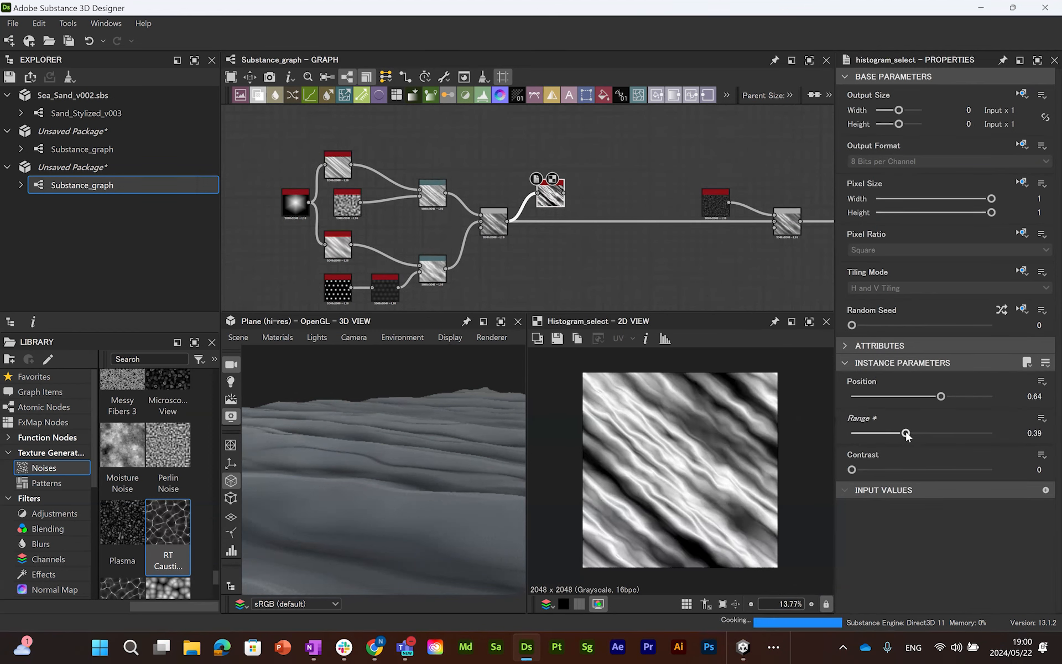
pyautogui.moveTo(940, 397); pyautogui.dragTo(942, 396)
# Step: Add a Threshold node after Histogram Select and set its threshold to 0.27
pyautogui.press('space')
pyautogui.write('thre')
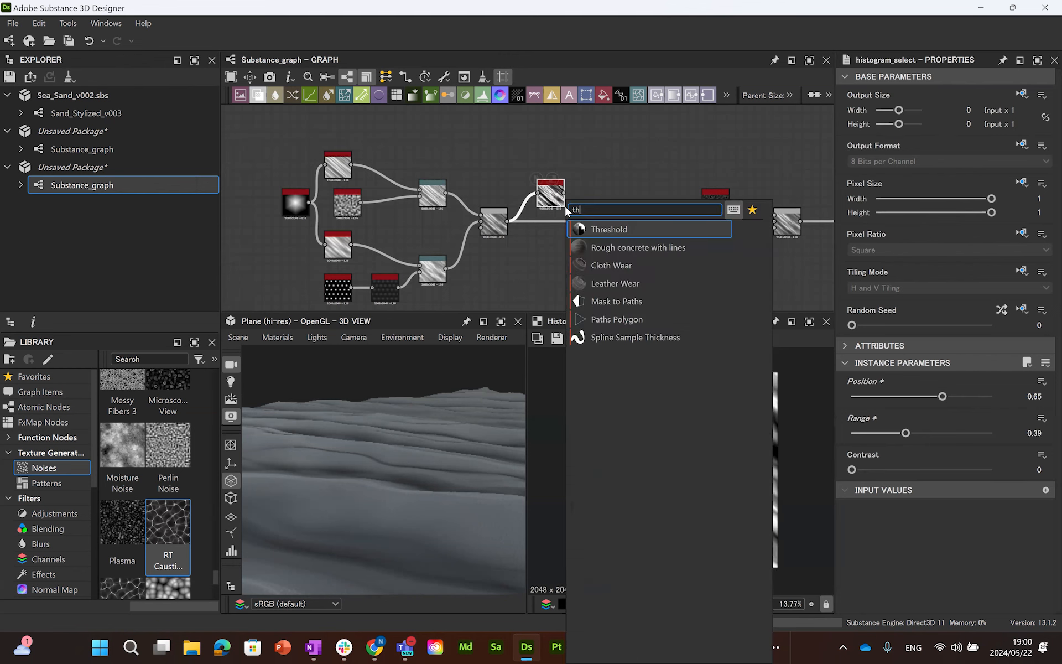
pyautogui.click(628, 229)
pyautogui.moveTo(853, 396); pyautogui.dragTo(888, 396)
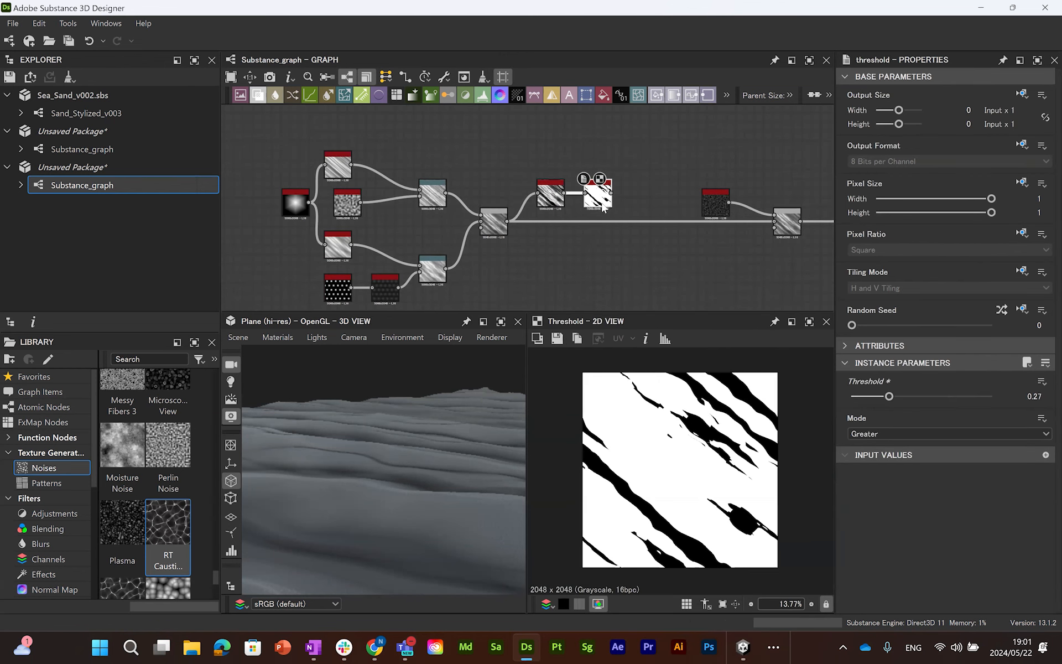
# Step: Compare the threshold mask with the wave Blend and set the Histogram Select position to 0.57
pyautogui.doubleClick(501, 225)
pyautogui.doubleClick(597, 203)
pyautogui.doubleClick(550, 194)
pyautogui.moveTo(940, 398); pyautogui.dragTo(931, 400)
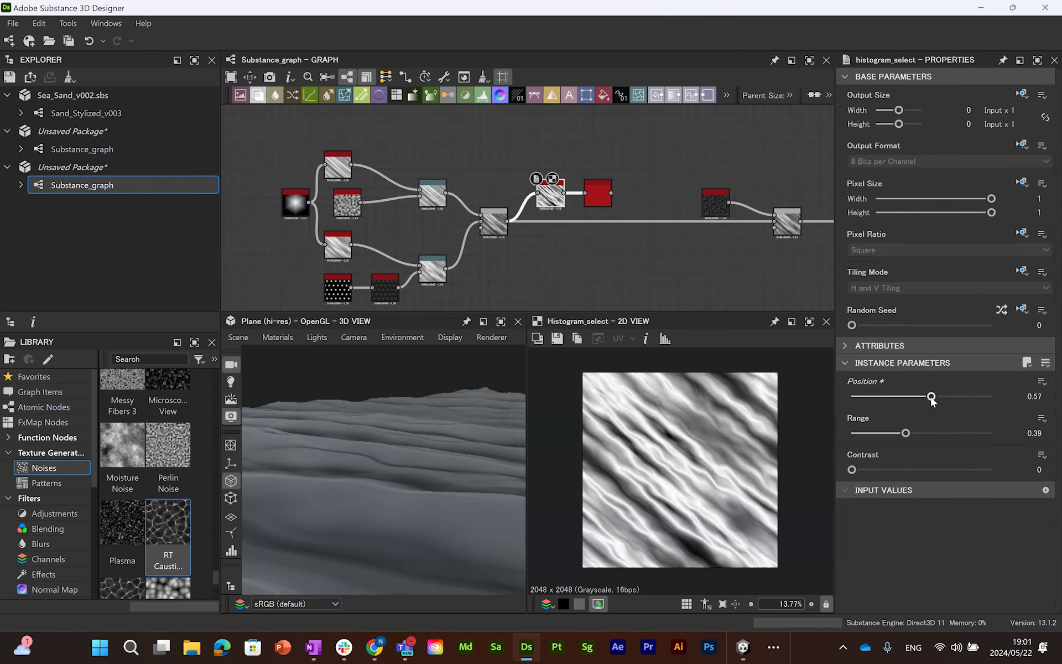
pyautogui.doubleClick(599, 206)
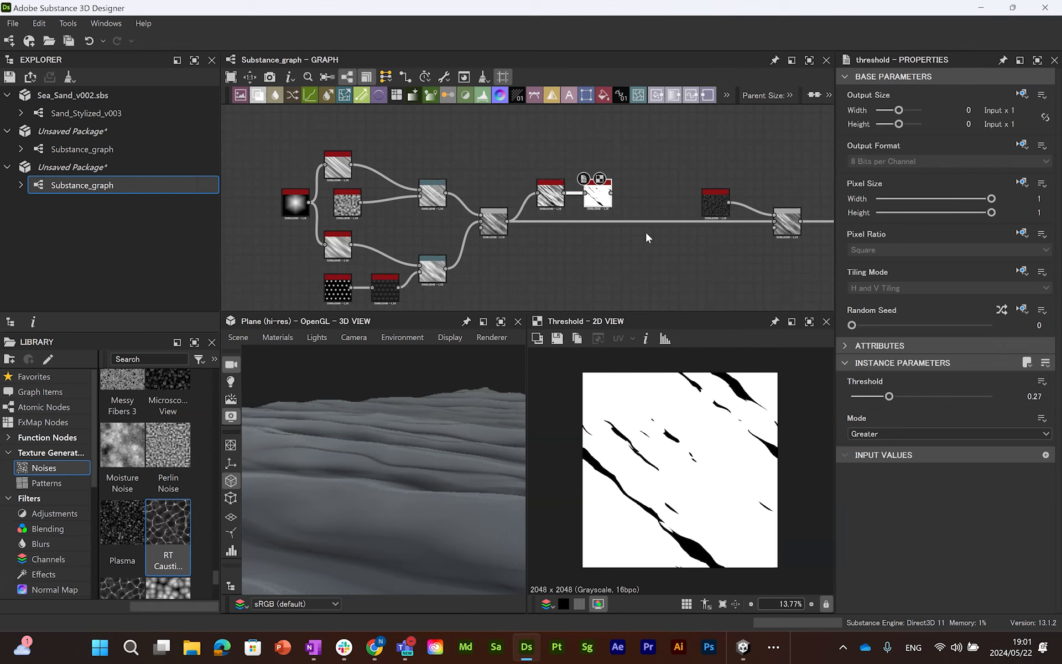
# Step: Add a Blur HQ Grayscale node after Threshold with quality 1, and tighten the spacing of the mask nodes
pyautogui.press('space')
pyautogui.write('hw=')
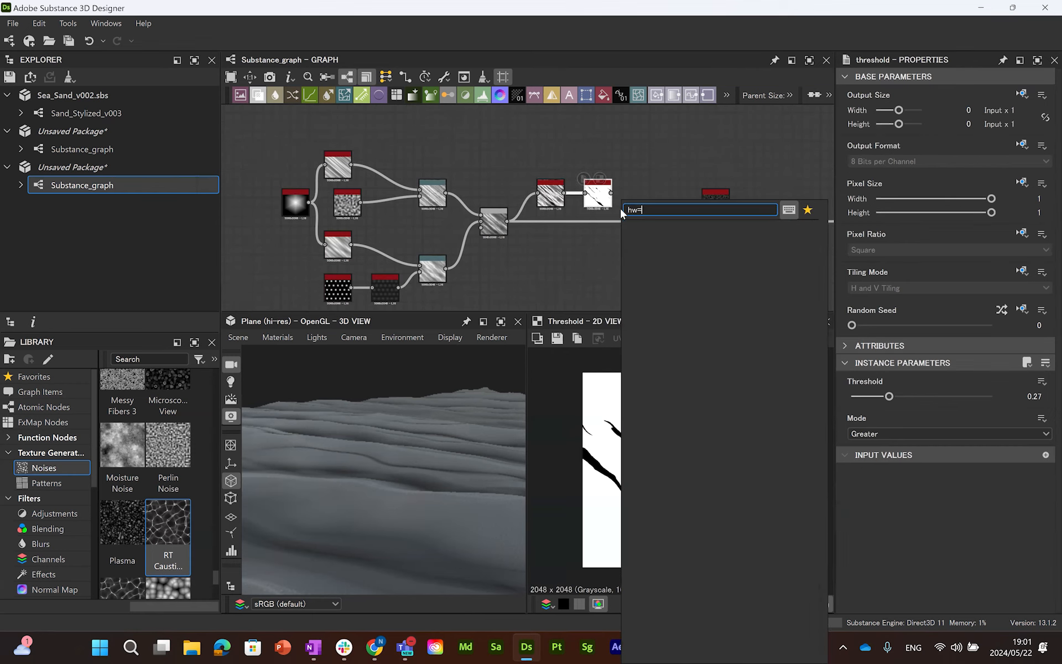
pyautogui.click(682, 227)
pyautogui.click(923, 434)
pyautogui.moveTo(600, 239); pyautogui.dragTo(577, 268, button='middle')
pyautogui.moveTo(567, 224); pyautogui.dragTo(556, 224)
pyautogui.moveTo(625, 222); pyautogui.dragTo(560, 220)
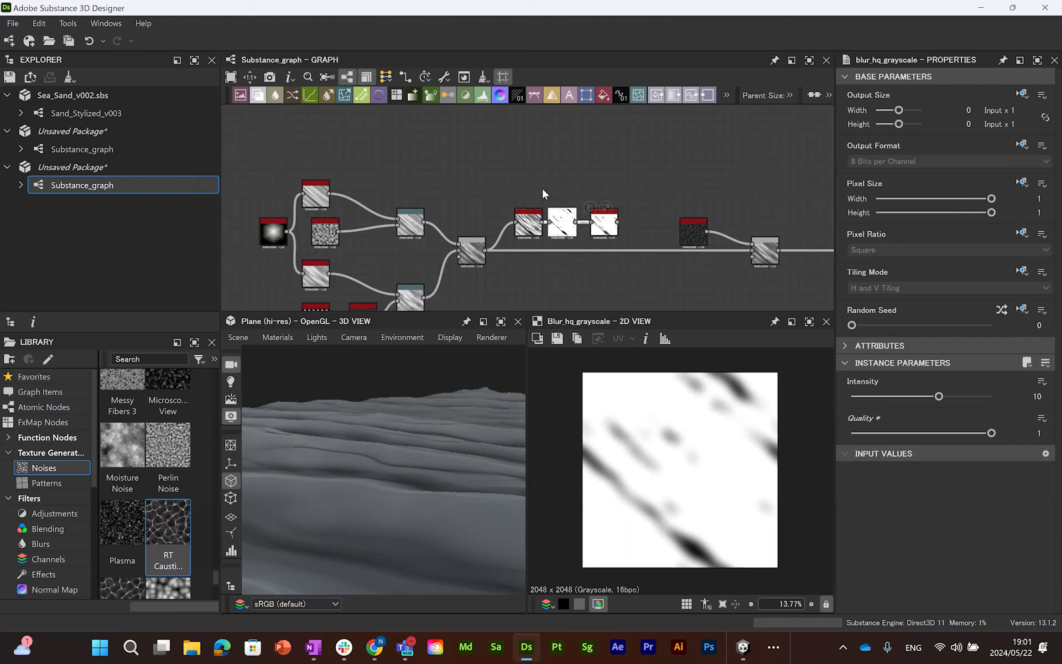
# Step: Move the wave network together with its mask nodes left, away from the Dirt 1 branch
pyautogui.moveTo(565, 158); pyautogui.dragTo(625, 166, button='middle')
pyautogui.scroll(-2, 572, 190)
pyautogui.moveTo(352, 168); pyautogui.dragTo(613, 305)
pyautogui.moveTo(606, 225); pyautogui.dragTo(520, 224)
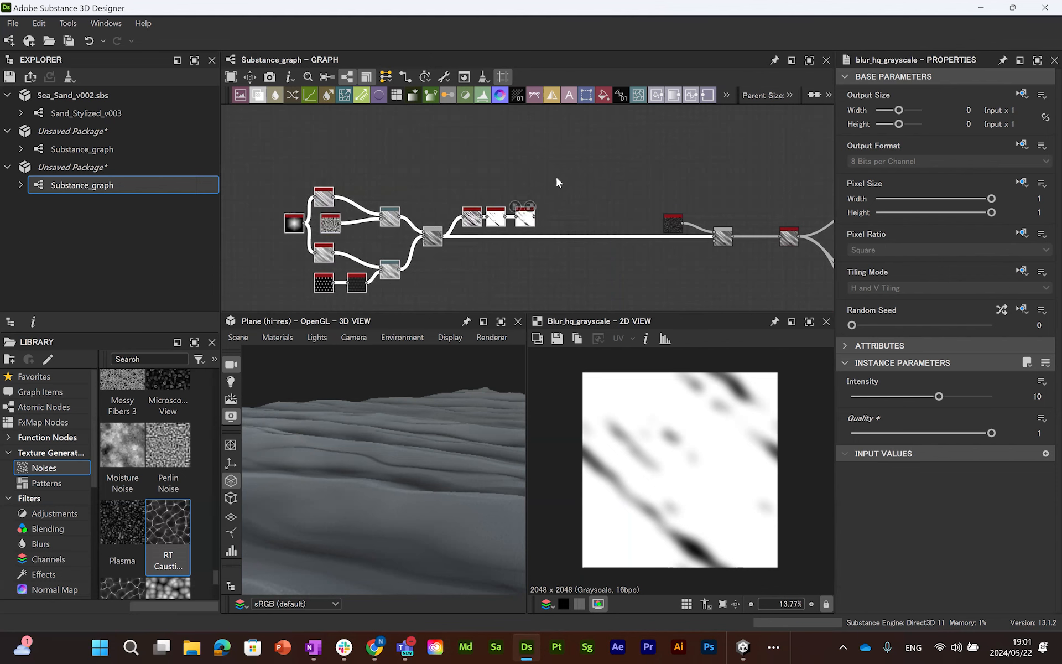
pyautogui.click(556, 175)
# Step: Add a Shape node above the mask nodes with the Disc pattern and a scale of 0.8
pyautogui.moveTo(470, 158); pyautogui.dragTo(498, 181, button='middle')
pyautogui.scroll(2, 499, 181)
pyautogui.press('space')
pyautogui.write('shape')
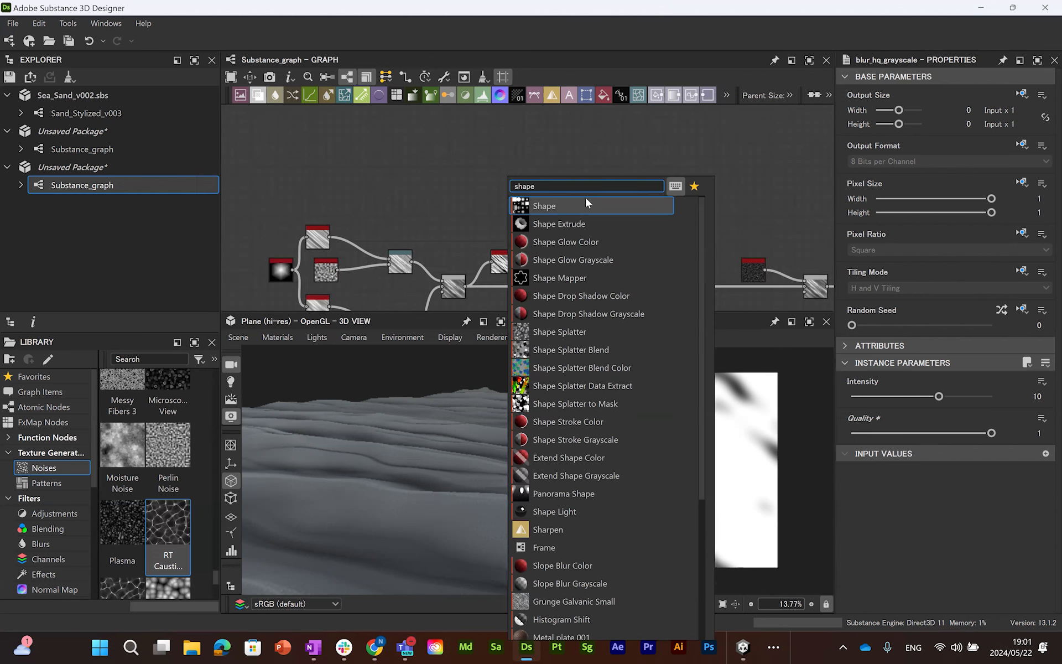
pyautogui.click(580, 206)
pyautogui.click(922, 433)
pyautogui.click(908, 445)
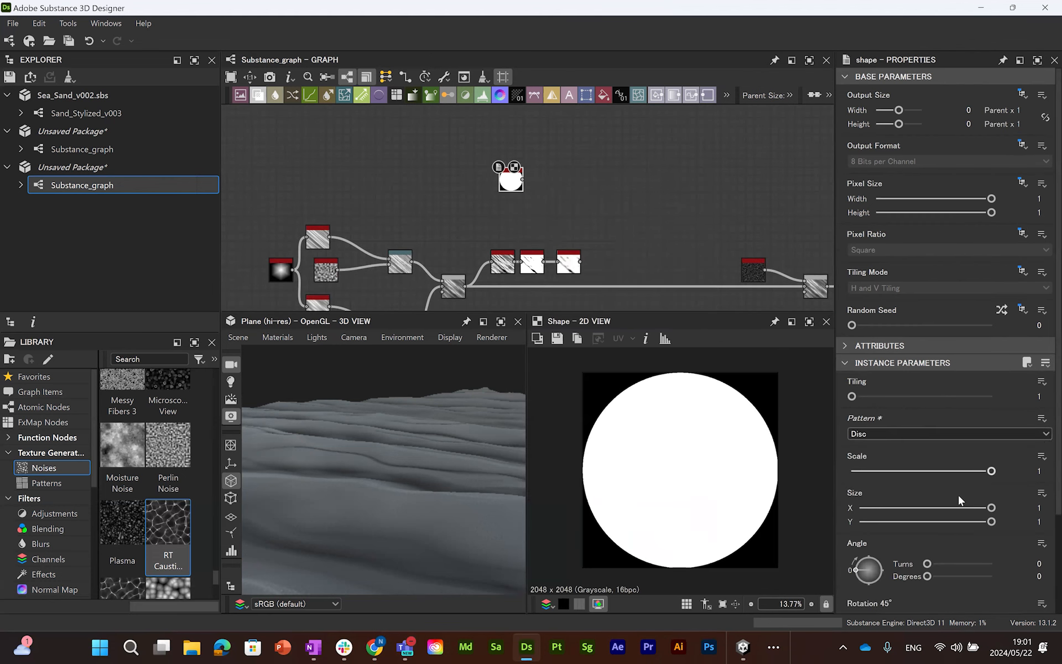
pyautogui.click(1043, 471)
pyautogui.write('0.8')
pyautogui.press('Return')
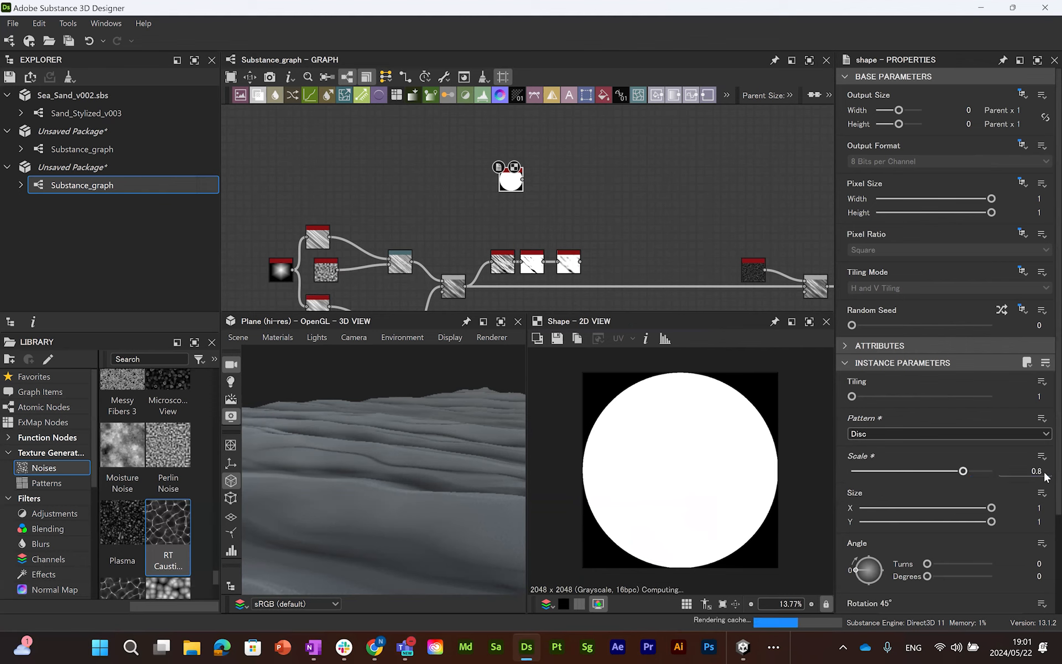
# Step: Add a Multi Dir. Warp Grayscale node beside the disc and connect the Shape output to its input
pyautogui.scroll(4, 518, 186)
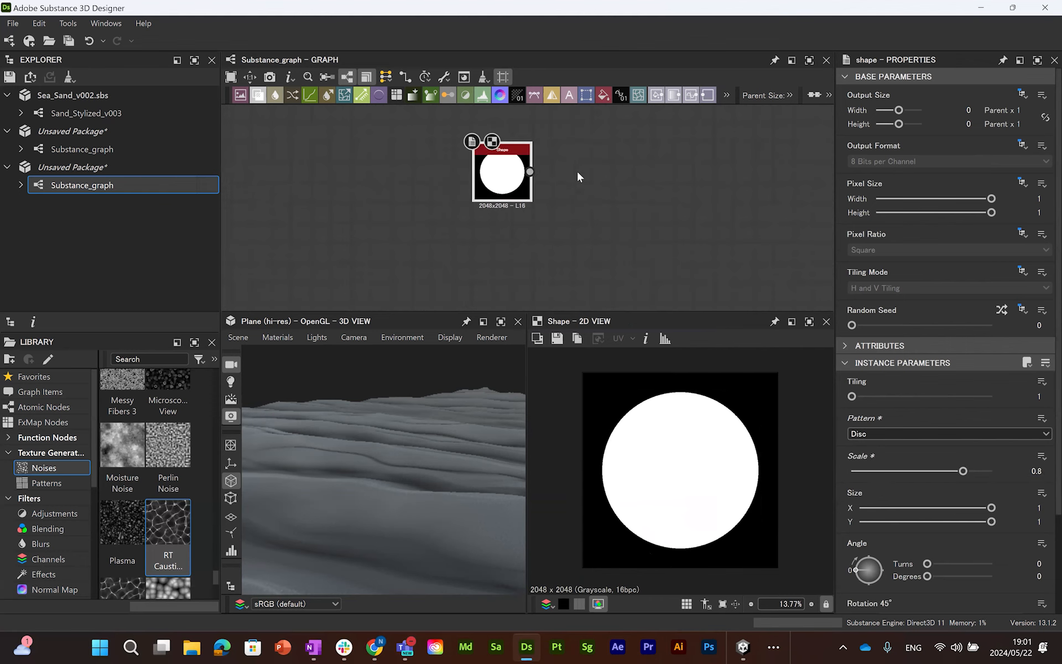
pyautogui.click(581, 186)
pyautogui.press('space')
pyautogui.write('mul')
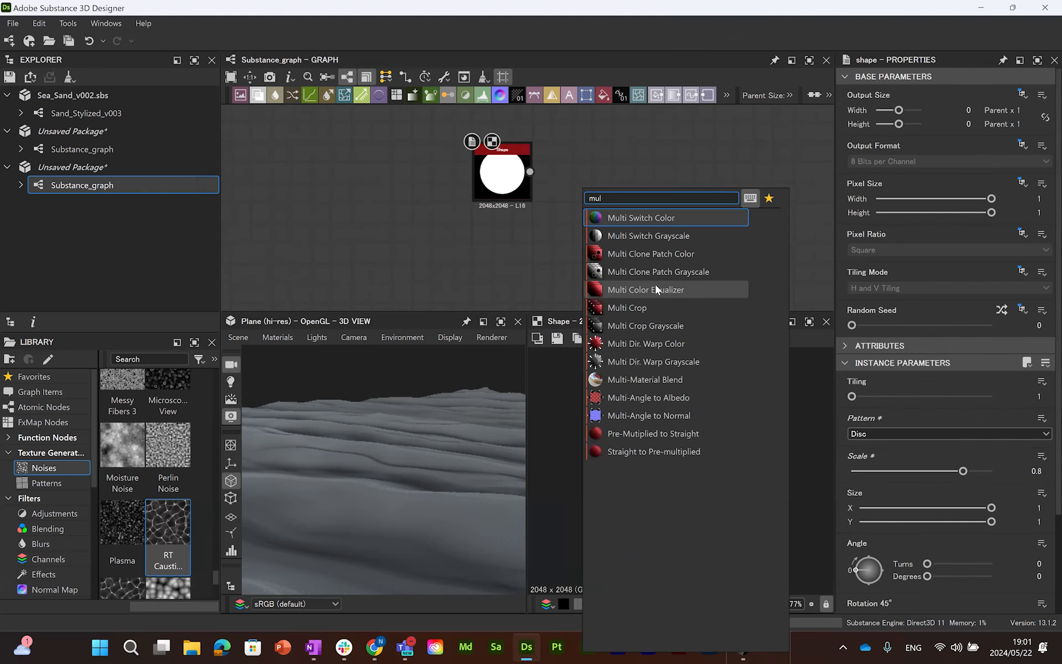
pyautogui.click(662, 362)
pyautogui.moveTo(579, 180); pyautogui.dragTo(529, 171)
# Step: Add a Perlin Noise node, connect it to the warp's intensity input, and set the warp intensity to 20
pyautogui.press('space')
pyautogui.write('per')
pyautogui.press('Return')
pyautogui.moveTo(912, 397); pyautogui.dragTo(878, 404)
pyautogui.moveTo(530, 272); pyautogui.dragTo(608, 217)
pyautogui.doubleClick(608, 218)
pyautogui.moveTo(936, 397); pyautogui.dragTo(993, 398)
# Step: Insert a Bevel node between the Shape and the warp, and lower its distance to the minimum
pyautogui.moveTo(511, 180); pyautogui.dragTo(403, 180)
pyautogui.click(511, 209)
pyautogui.press('space')
pyautogui.write('b')
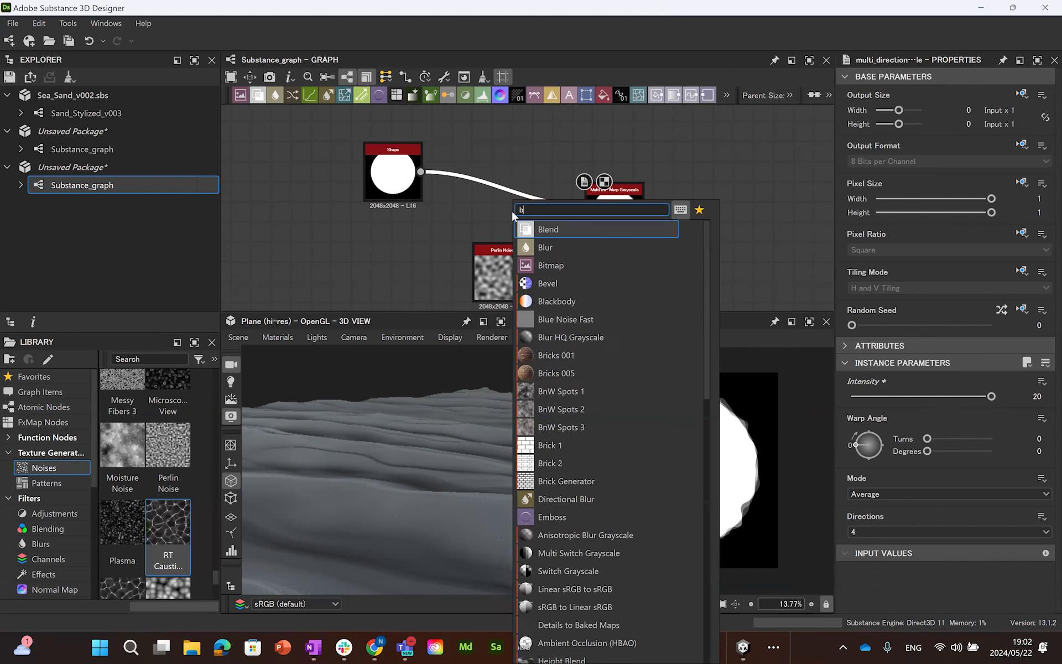
pyautogui.click(548, 283)
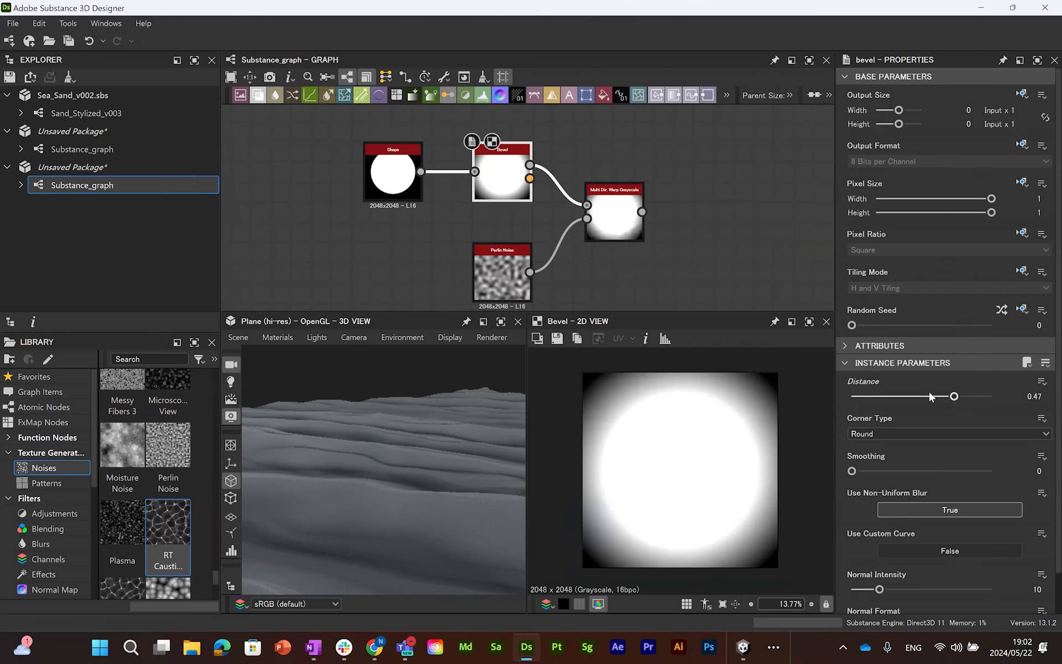
pyautogui.moveTo(929, 395); pyautogui.dragTo(850, 396)
# Step: Set the Multi Dir. Warp Grayscale intensity to 50 and inspect the warped disc in the 2D view
pyautogui.click(612, 204)
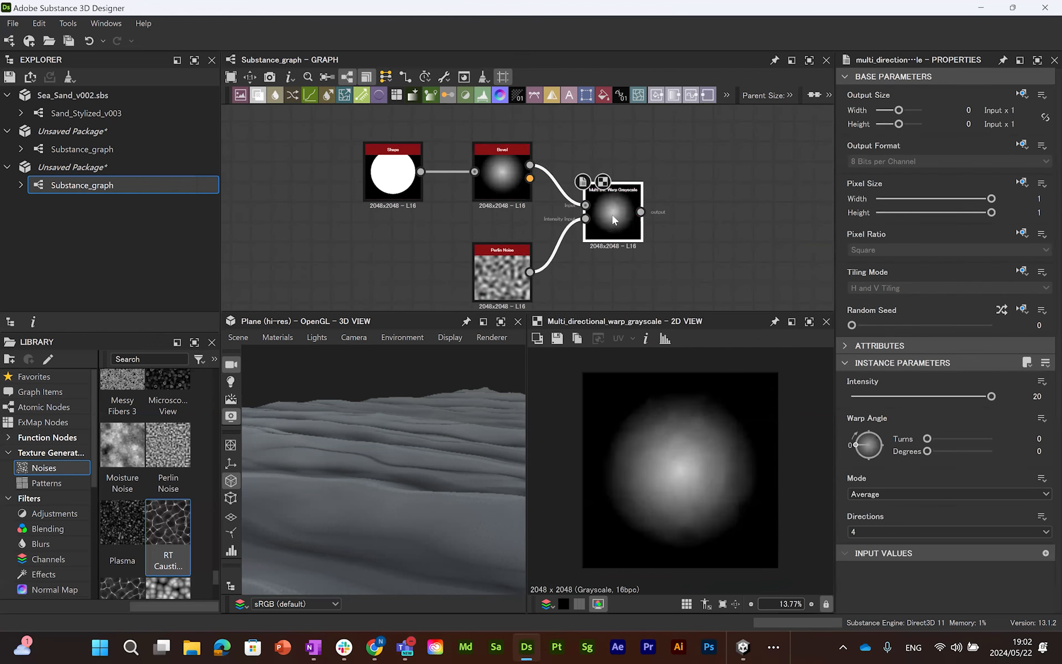
pyautogui.scroll(3, 695, 503)
pyautogui.moveTo(654, 243); pyautogui.dragTo(665, 220, button='middle')
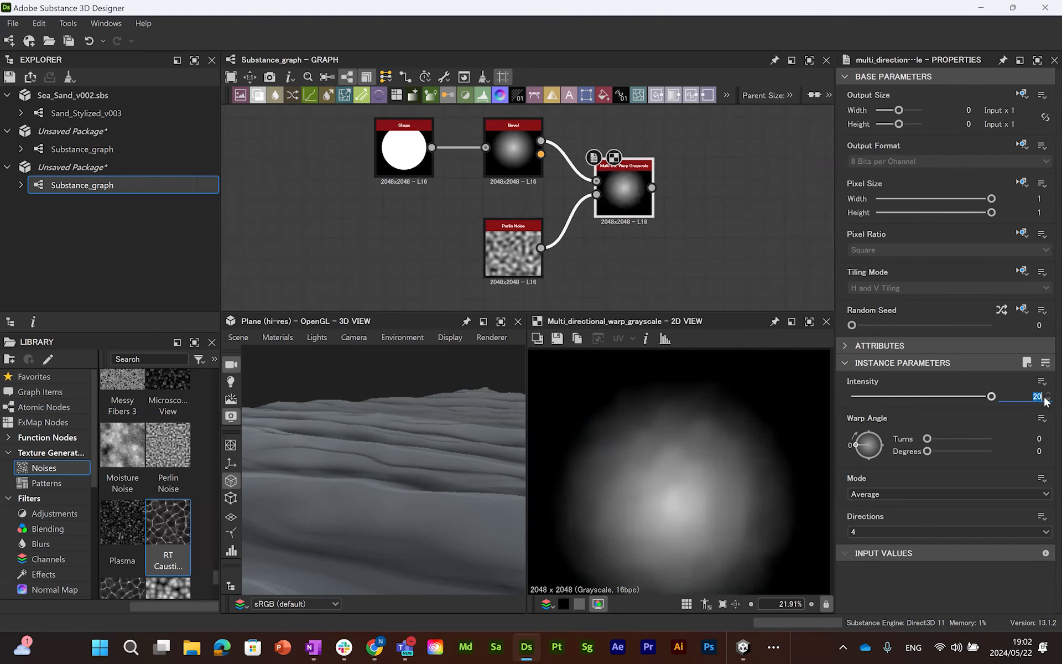
pyautogui.press('Return')
pyautogui.scroll(-2, 674, 455)
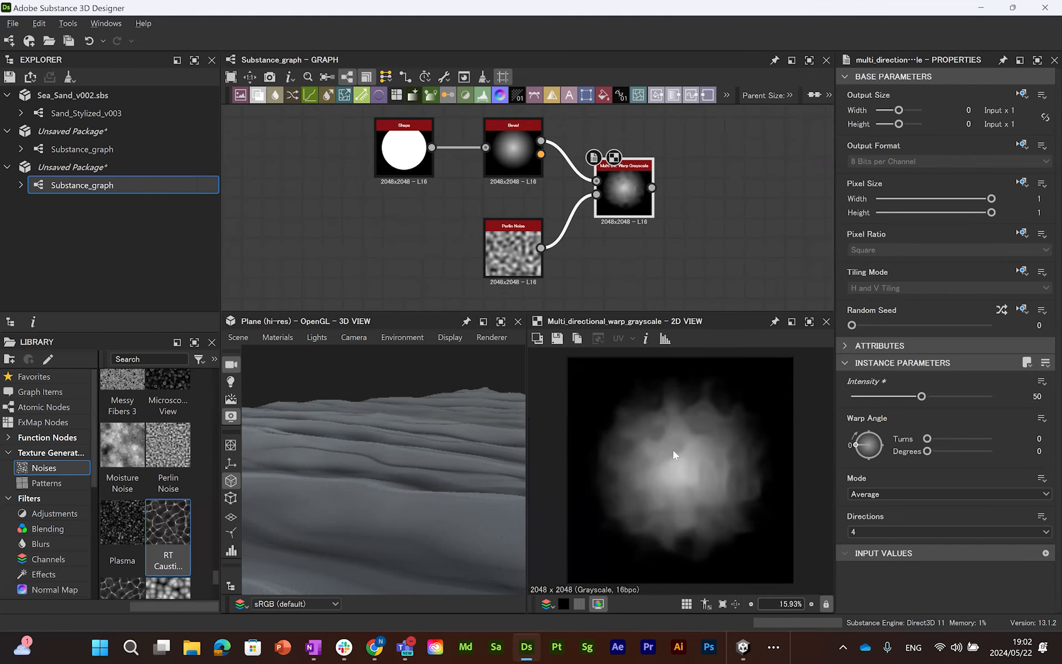
# Step: Set the Perlin Noise scale to 9 and the Multi Dir. Warp Grayscale intensity to 38.43
pyautogui.moveTo(928, 393); pyautogui.dragTo(870, 398)
pyautogui.click(512, 238)
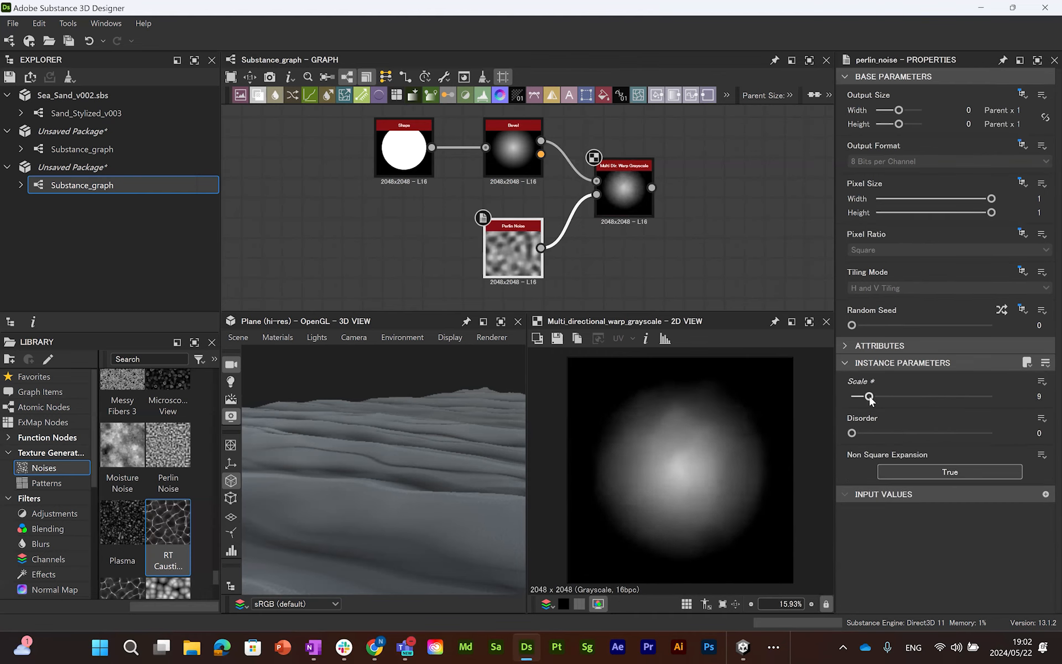
pyautogui.click(627, 200)
pyautogui.moveTo(953, 437); pyautogui.dragTo(914, 441)
pyautogui.moveTo(922, 396); pyautogui.dragTo(950, 398)
pyautogui.moveTo(676, 241); pyautogui.dragTo(588, 252, button='middle')
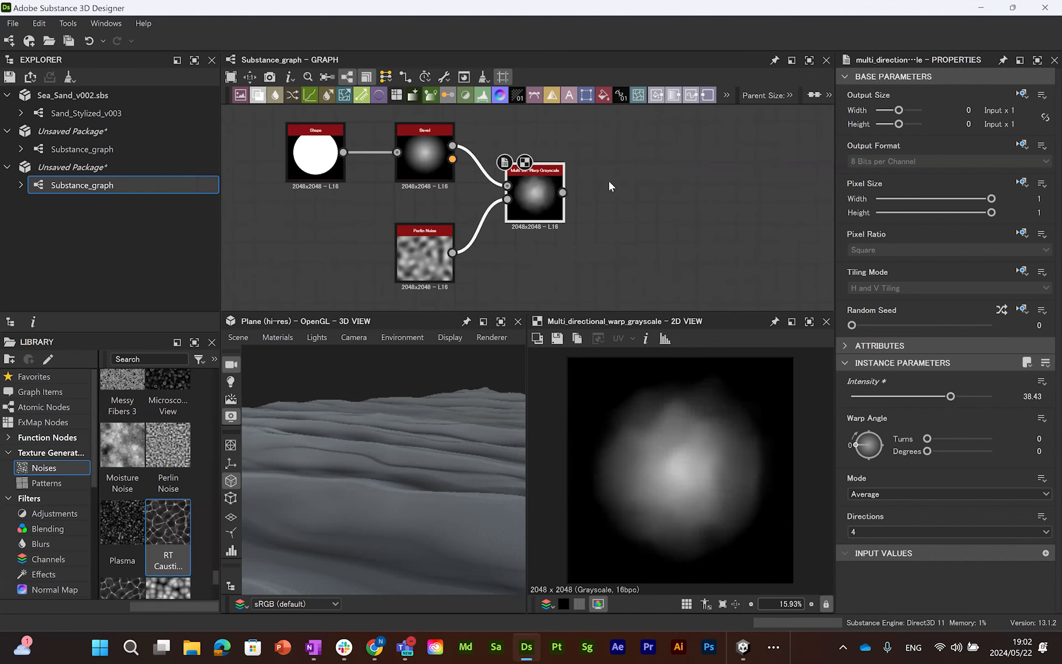
# Step: Add an Auto Levels node after the Multi Dir. Warp Grayscale node
pyautogui.press('space')
pyautogui.write('auto')
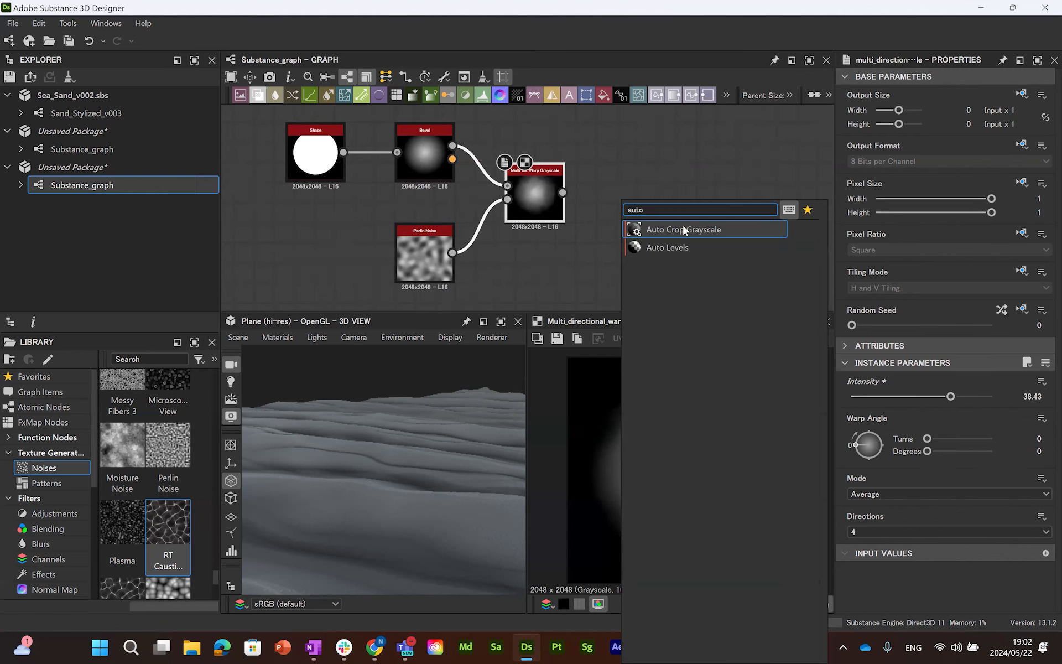
pyautogui.click(669, 246)
# Step: Add a Tile Sampler node, connect Auto Levels to its Pattern Input 1, and delete the unwanted link between them
pyautogui.scroll(-4, 636, 207)
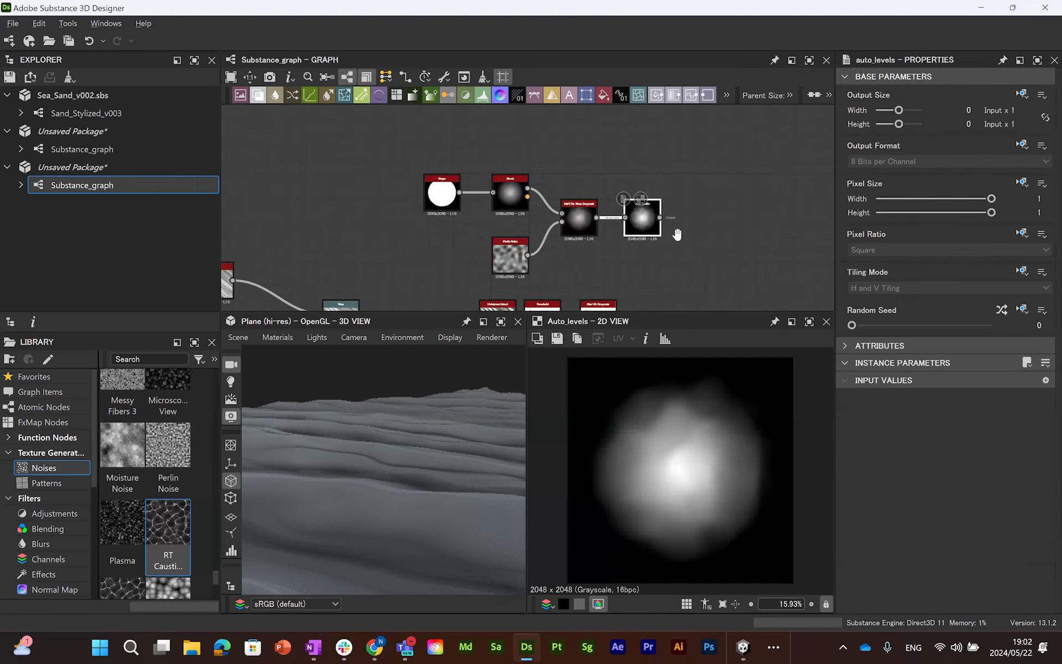
pyautogui.press('space')
pyautogui.write('tile')
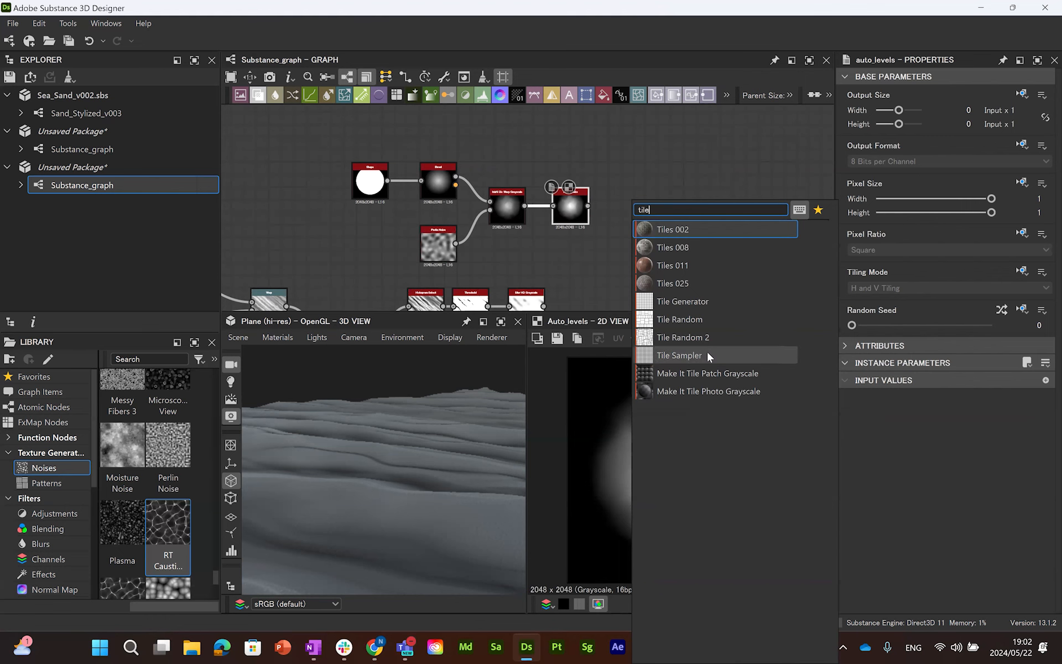
pyautogui.click(679, 355)
pyautogui.scroll(1, 576, 224)
pyautogui.scroll(3, 600, 187)
pyautogui.moveTo(572, 231); pyautogui.dragTo(638, 153)
pyautogui.click(602, 290)
pyautogui.press('Delete')
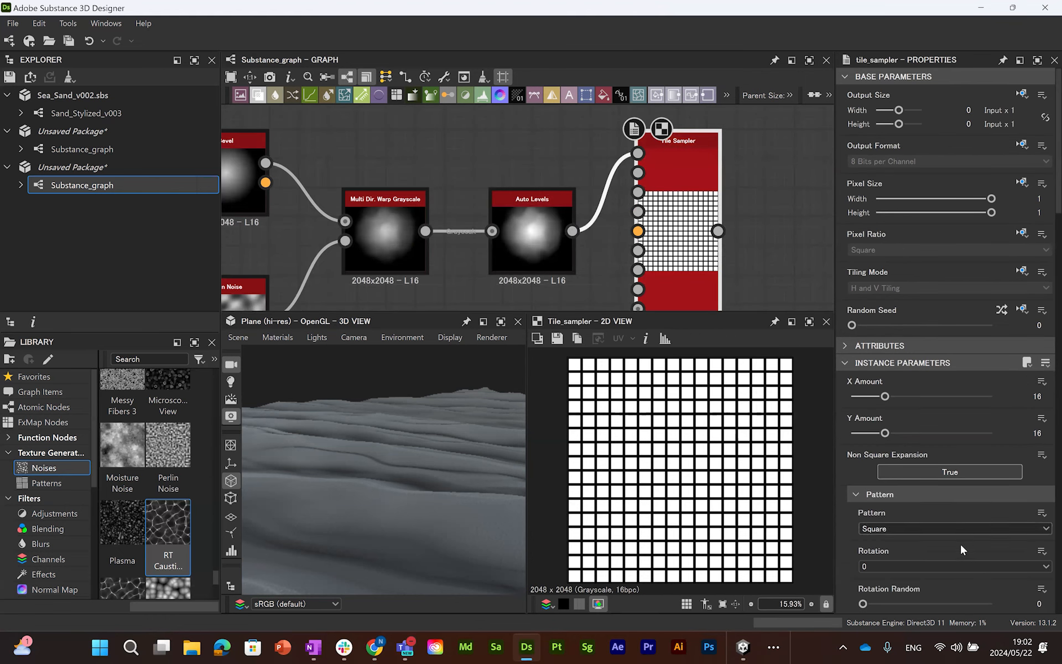
# Step: Set the Tile Sampler's pattern to Pattern Input and its X and Y amounts to 32
pyautogui.click(954, 528)
pyautogui.click(898, 546)
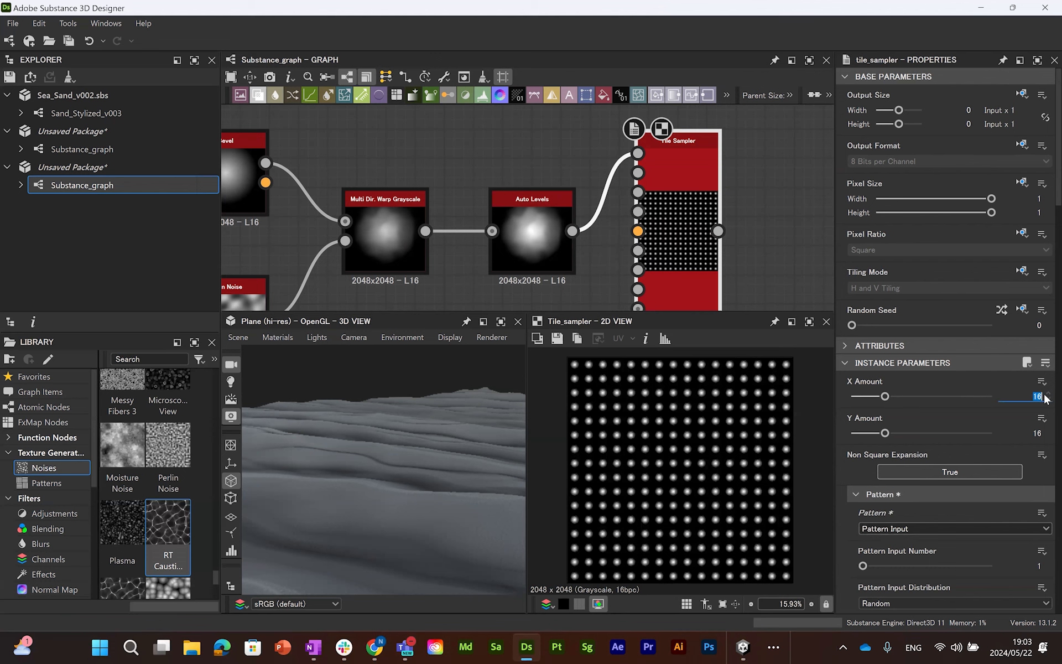
pyautogui.press('Tab')
pyautogui.write('32')
pyautogui.press('Return')
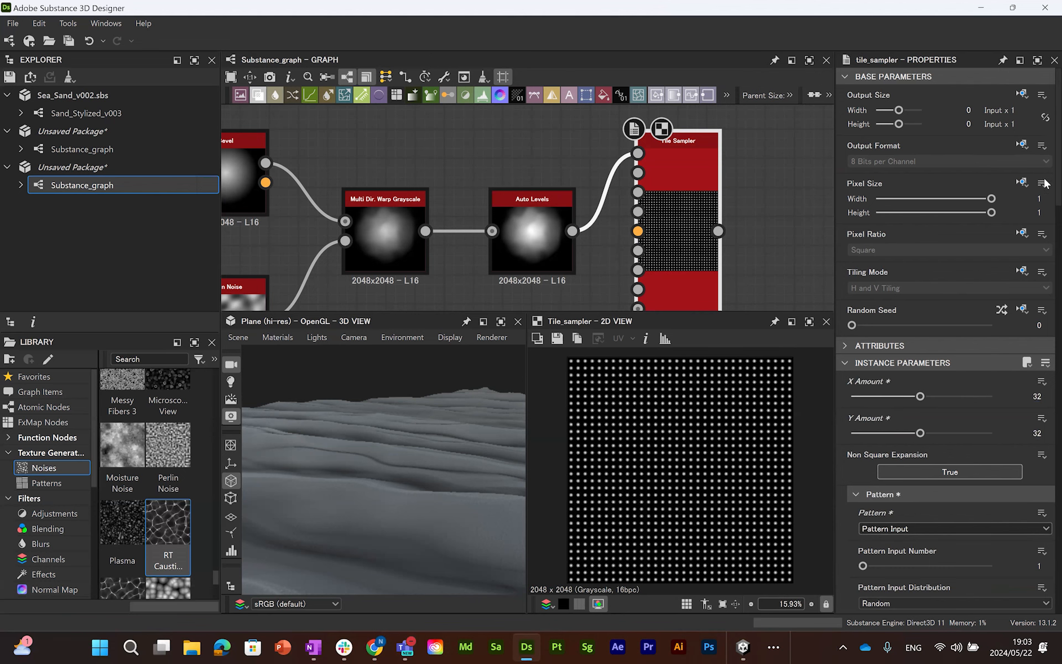
# Step: Set the Tile Sampler's scale random to 0.58
pyautogui.scroll(-12, 1044, 184)
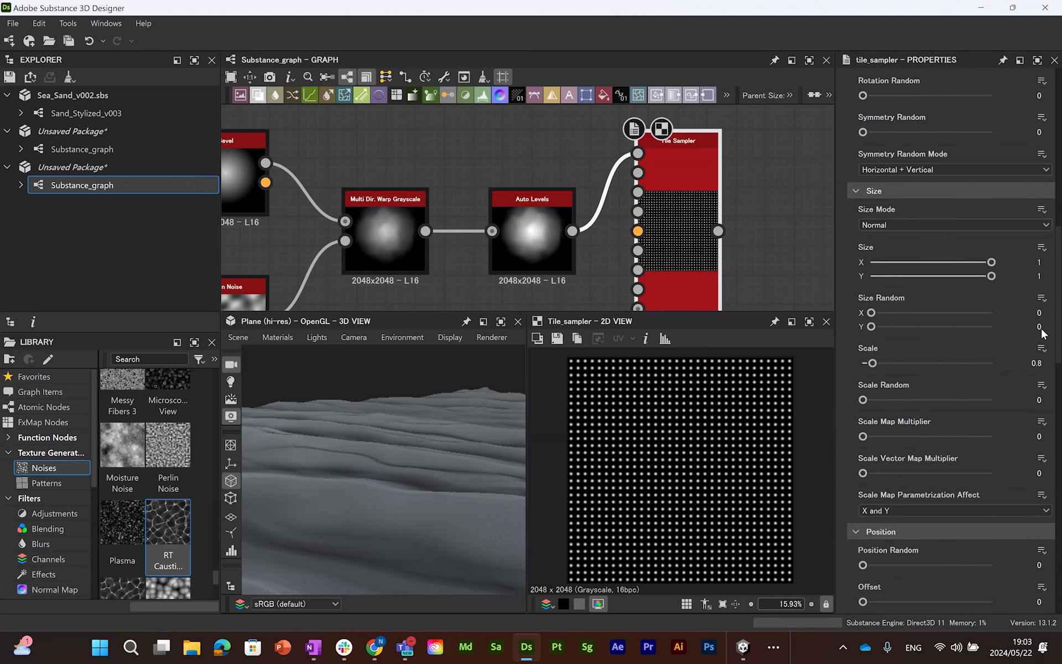
pyautogui.scroll(-3, 1043, 331)
pyautogui.moveTo(941, 330); pyautogui.dragTo(938, 330)
# Step: Add an Invert Grayscale node after the Blur HQ Grayscale node
pyautogui.scroll(-5, 612, 220)
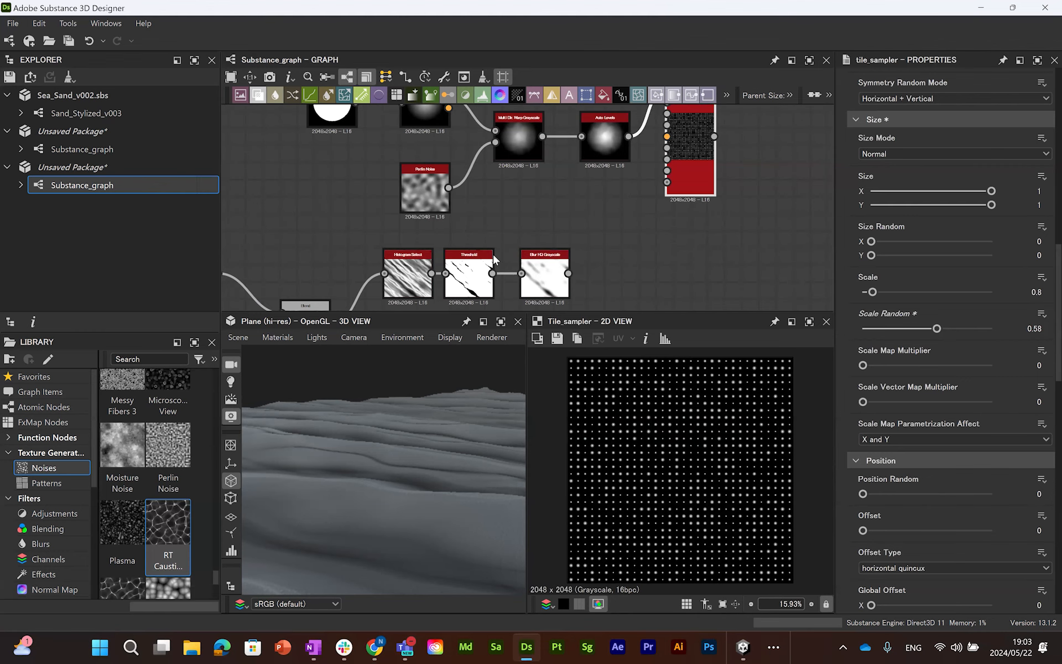
pyautogui.press('space')
pyautogui.write('inver')
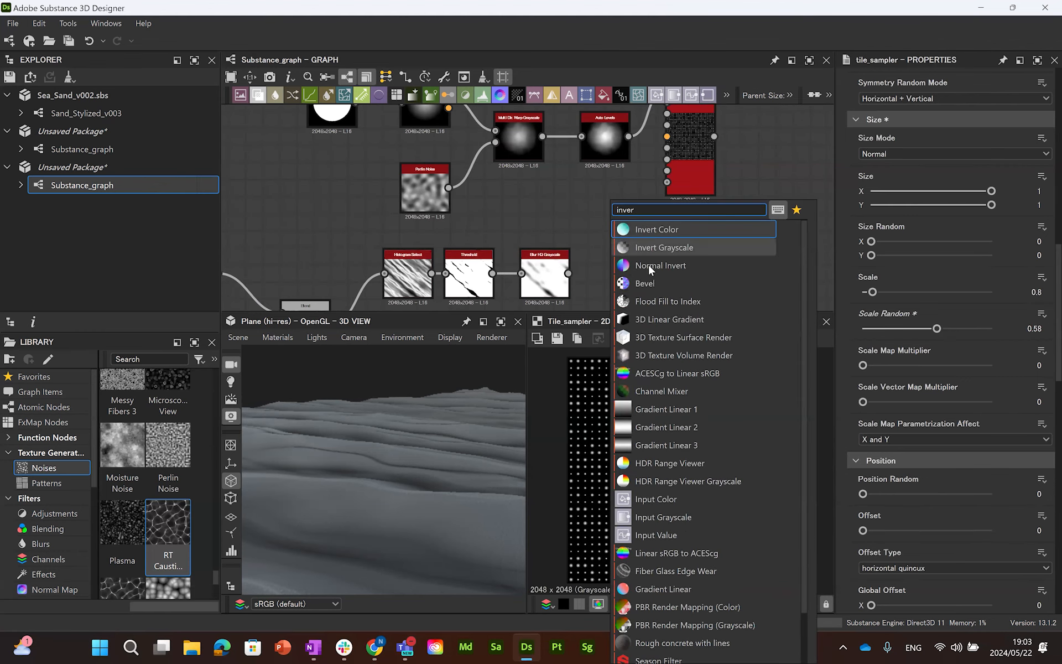
pyautogui.click(663, 248)
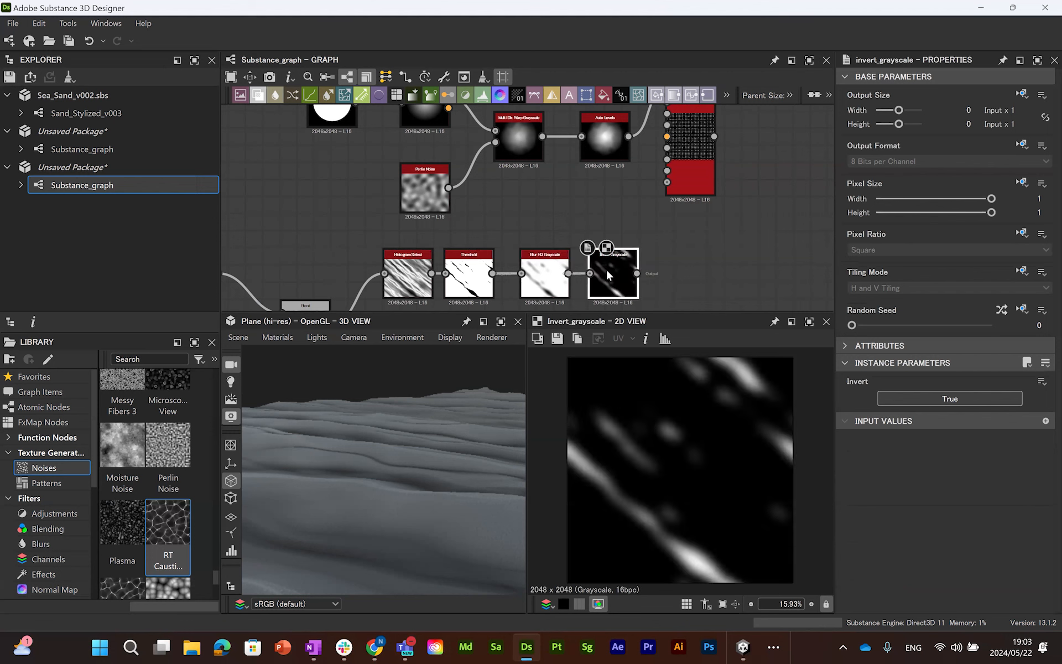
# Step: Connect the Invert Grayscale output to the Tile Sampler's Scale Map Input
pyautogui.moveTo(651, 169); pyautogui.dragTo(637, 214, button='middle')
pyautogui.scroll(3, 637, 214)
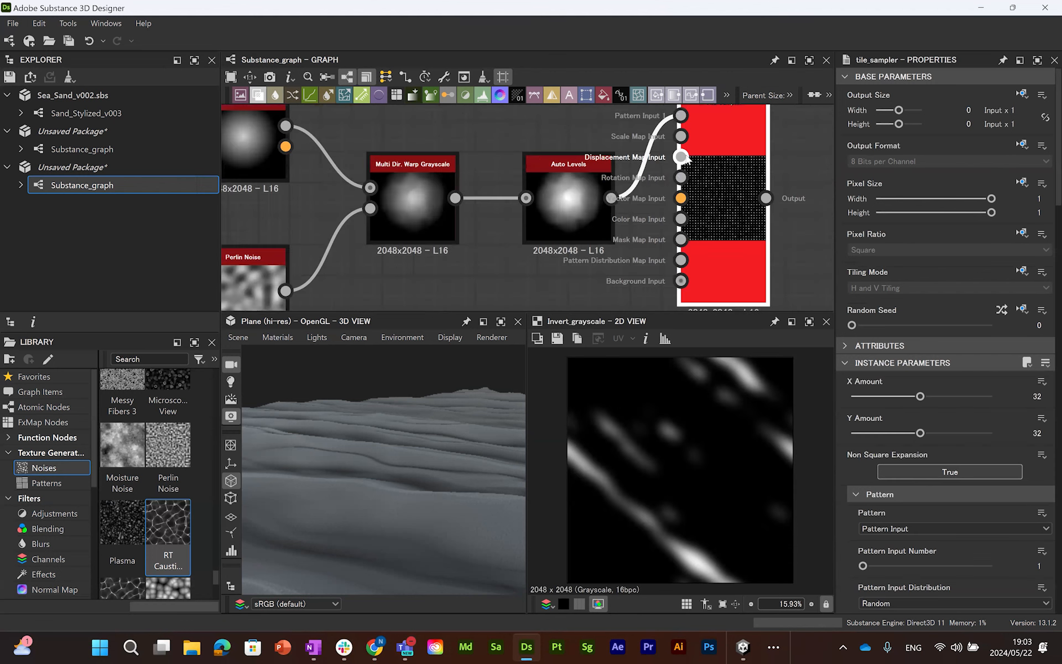
pyautogui.scroll(-2, 657, 195)
pyautogui.moveTo(602, 247); pyautogui.dragTo(569, 163, button='middle')
pyautogui.scroll(-1, 609, 280)
pyautogui.moveTo(588, 286)
pyautogui.mouseDown(button='middle')
pyautogui.moveTo(584, 276)
pyautogui.moveTo(571, 286)
pyautogui.mouseUp(button='middle')
pyautogui.moveTo(592, 287); pyautogui.dragTo(652, 186)
# Step: Set the Tile Sampler's scale map multiplier to 0.89
pyautogui.doubleClick(642, 183)
pyautogui.scroll(-10, 1044, 191)
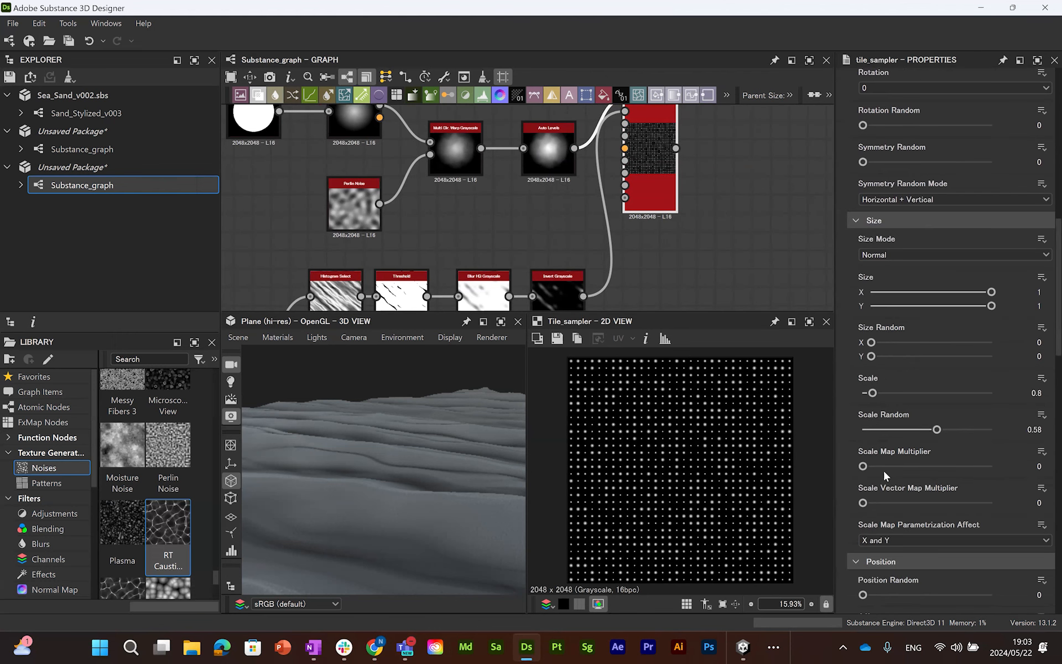
pyautogui.moveTo(973, 470)
pyautogui.mouseDown()
pyautogui.moveTo(992, 466)
pyautogui.moveTo(975, 468)
pyautogui.mouseUp()
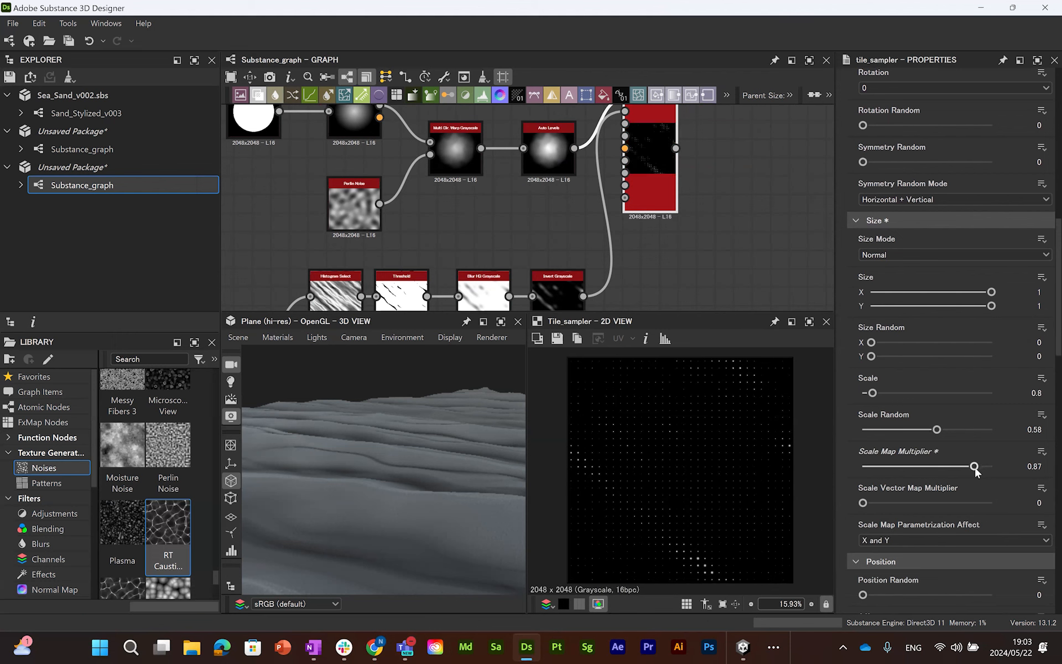
pyautogui.scroll(5, 1045, 264)
pyautogui.scroll(-7, 1044, 296)
pyautogui.scroll(-3, 1044, 299)
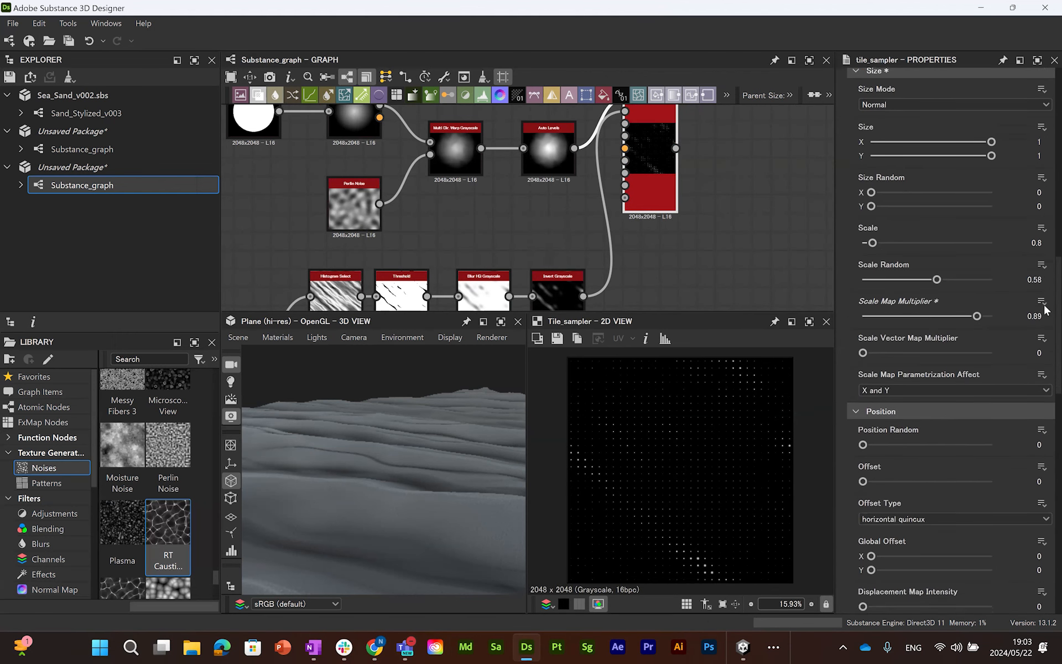
# Step: Set the Tile Sampler's scale to 1.82, position random to 5.4 and offset to 0.5
pyautogui.moveTo(882, 203); pyautogui.dragTo(885, 208)
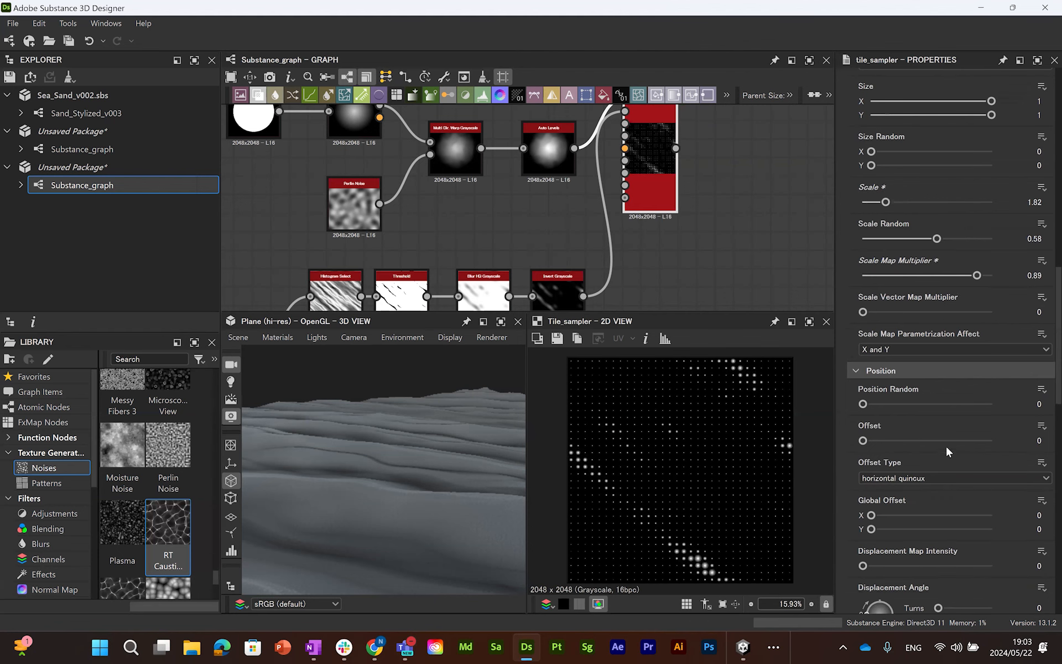
pyautogui.moveTo(908, 404); pyautogui.dragTo(932, 404)
pyautogui.moveTo(900, 444); pyautogui.dragTo(934, 440)
pyautogui.click(1044, 441)
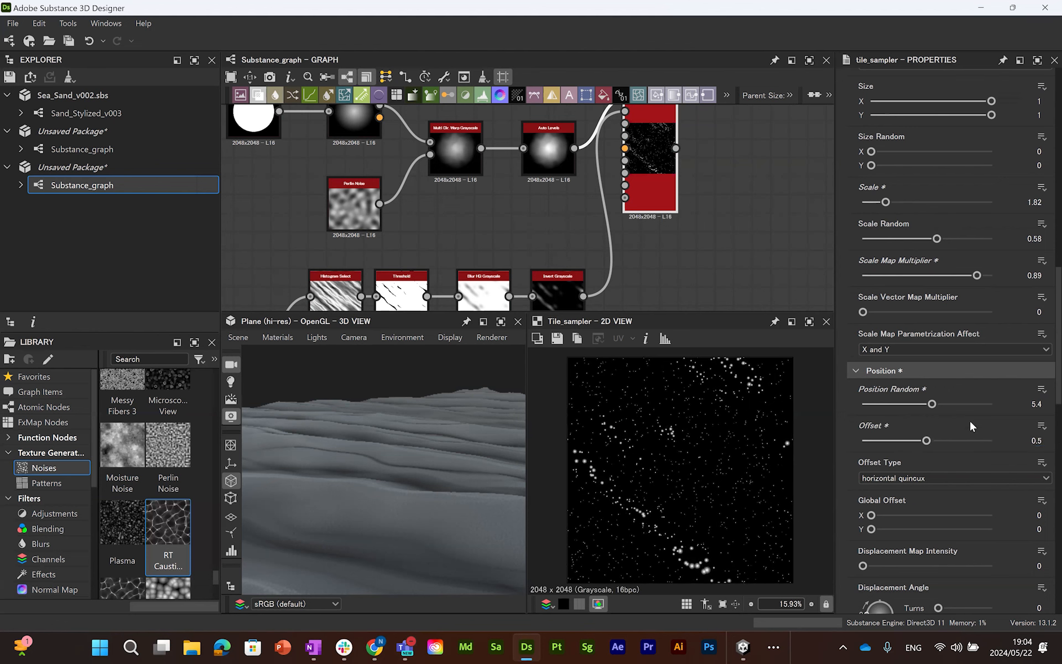
# Step: Set the Tile Sampler's rotation random to 1 and color random to 0.75
pyautogui.scroll(-10, 1045, 306)
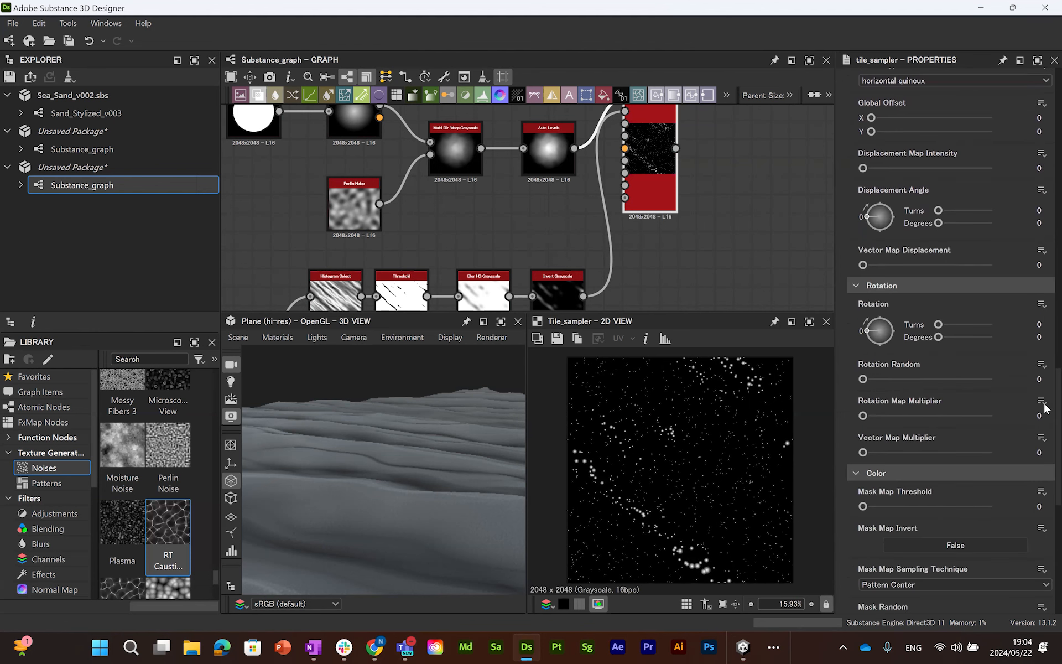
pyautogui.scroll(-1, 1046, 415)
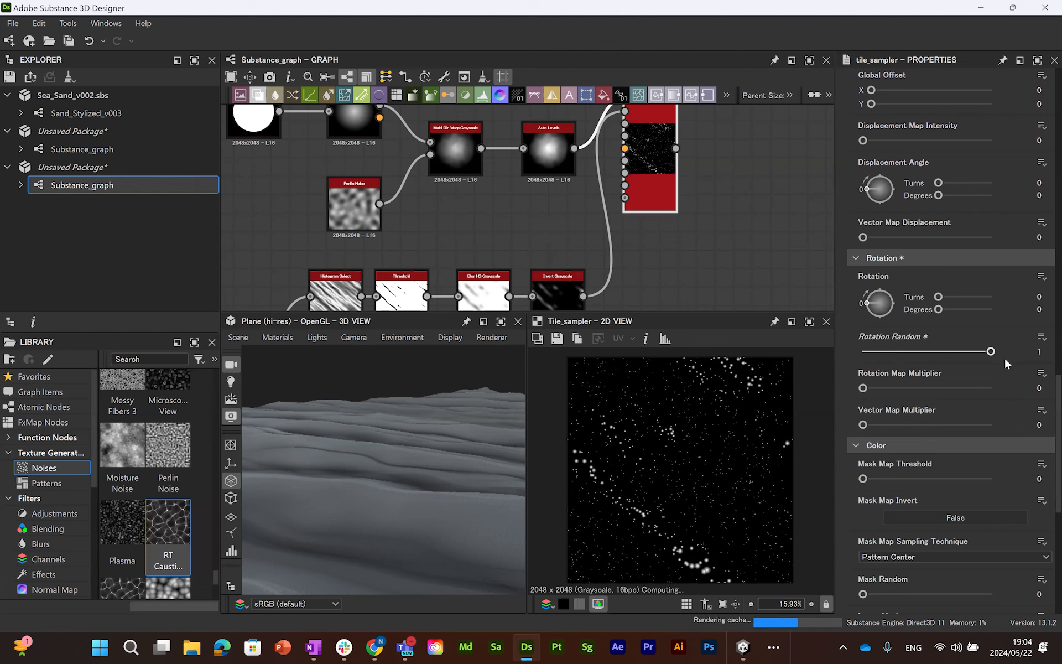
pyautogui.scroll(-7, 1042, 420)
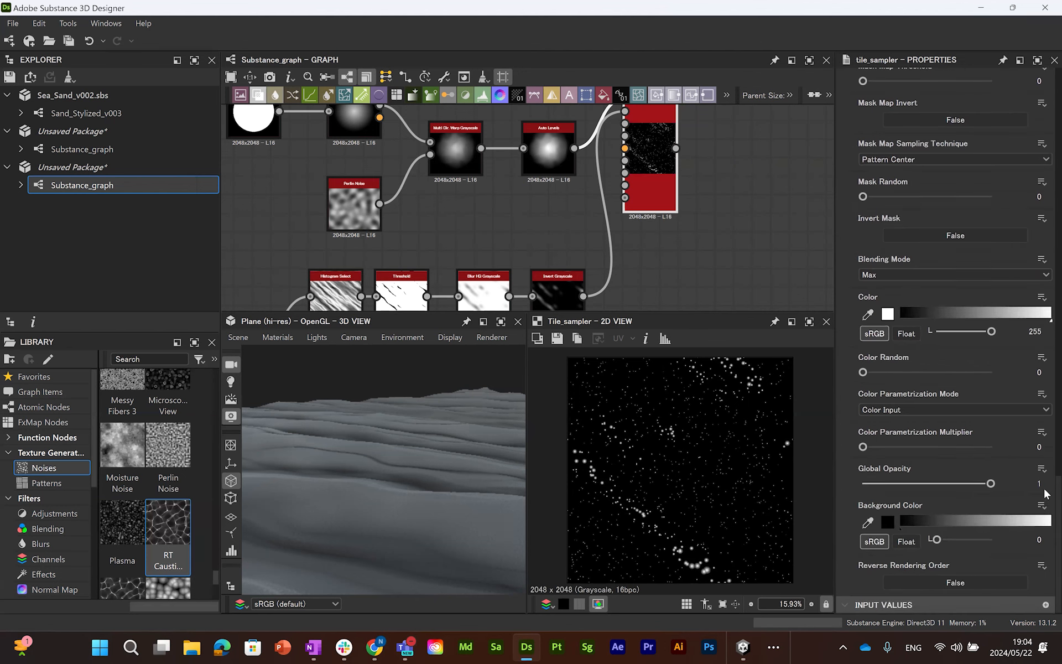
pyautogui.moveTo(863, 372); pyautogui.dragTo(935, 374)
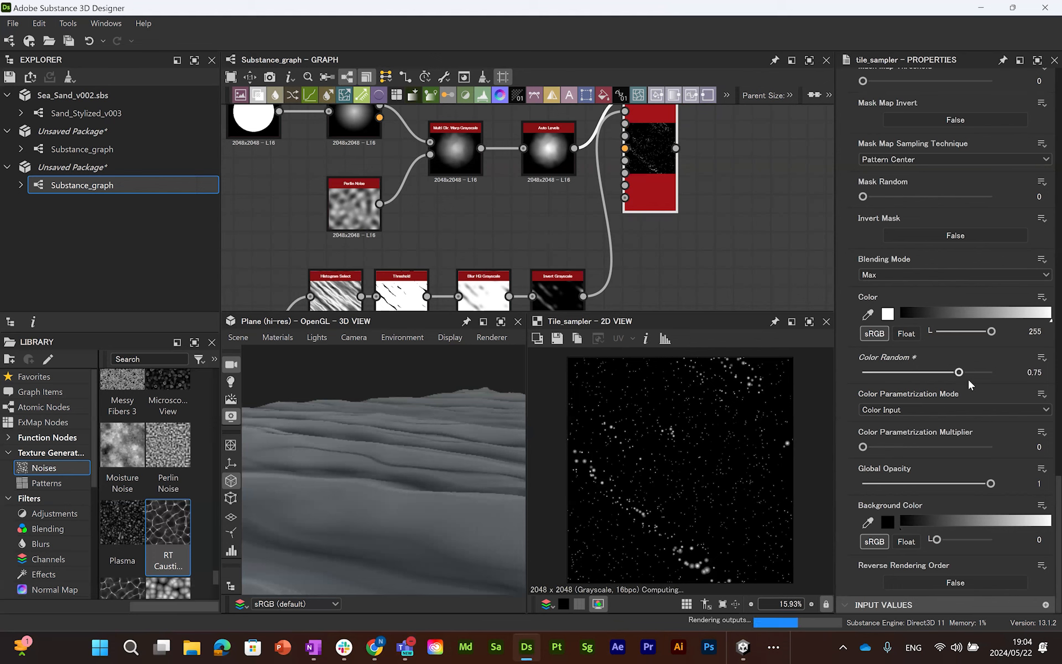
# Step: Add a Blend node with the Tile Sampler output as foreground and the Invert Grayscale output as opacity mask
pyautogui.scroll(-4, 640, 251)
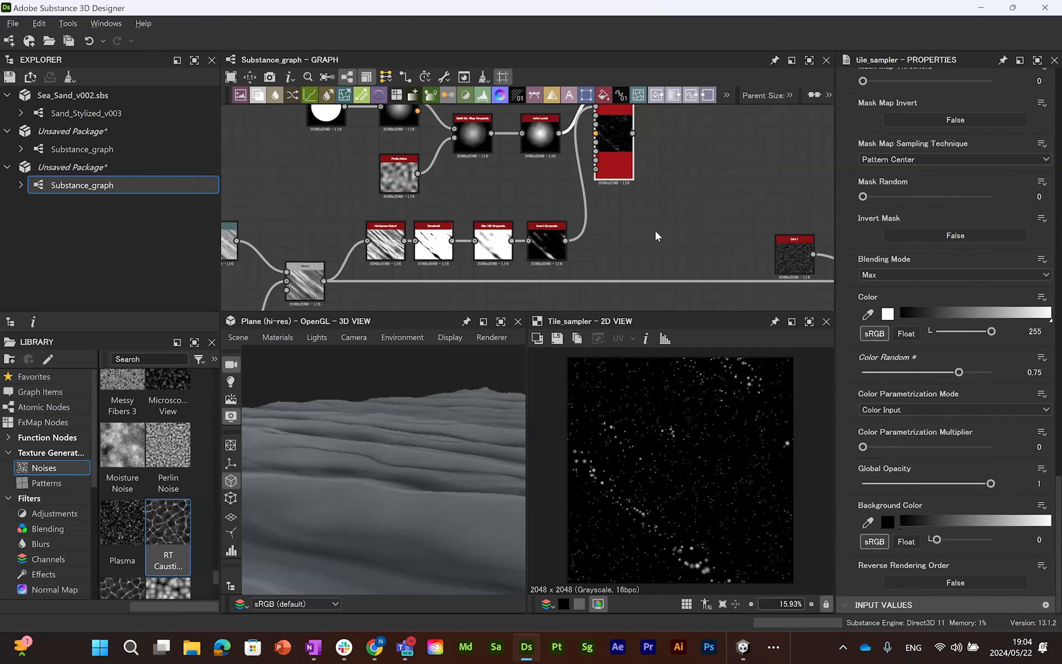
pyautogui.press('space')
pyautogui.write('bl')
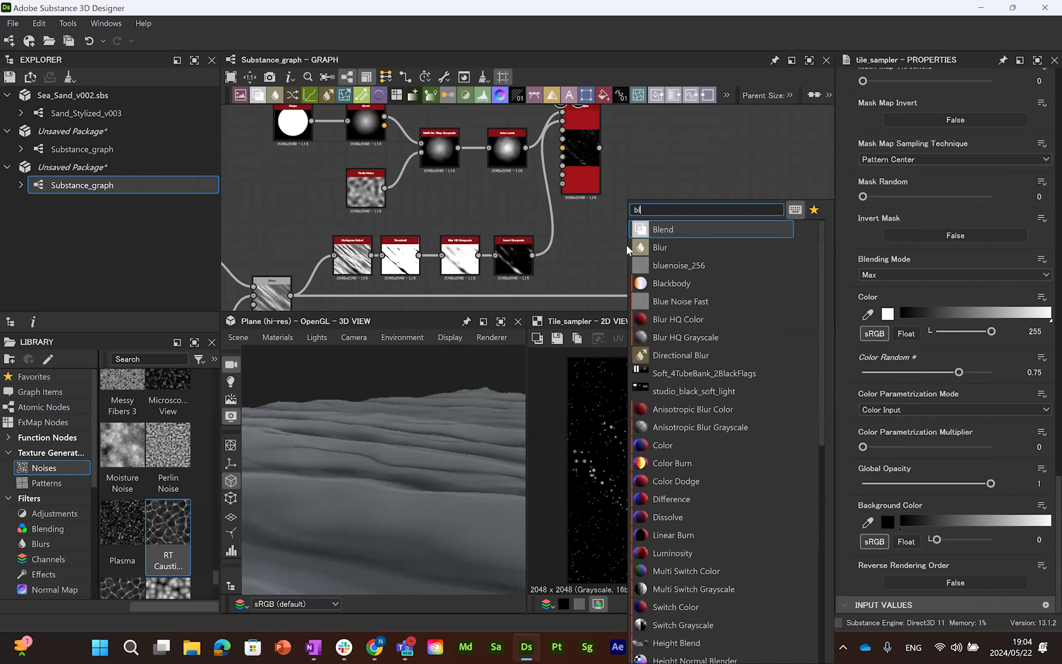
pyautogui.press('Return')
pyautogui.moveTo(634, 243); pyautogui.dragTo(674, 243)
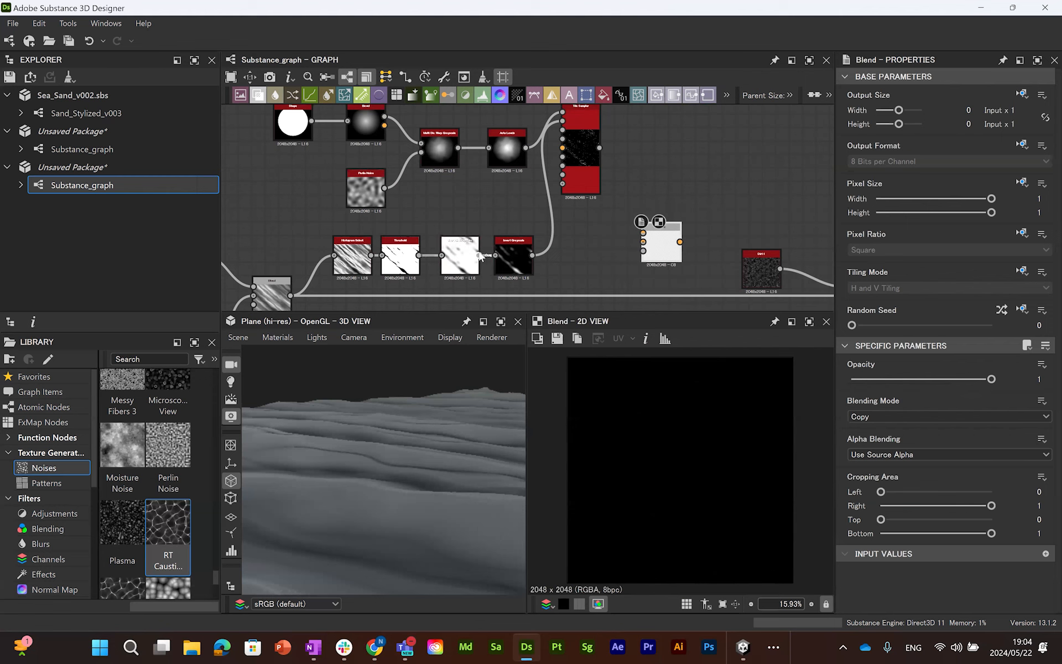
pyautogui.scroll(1, 614, 157)
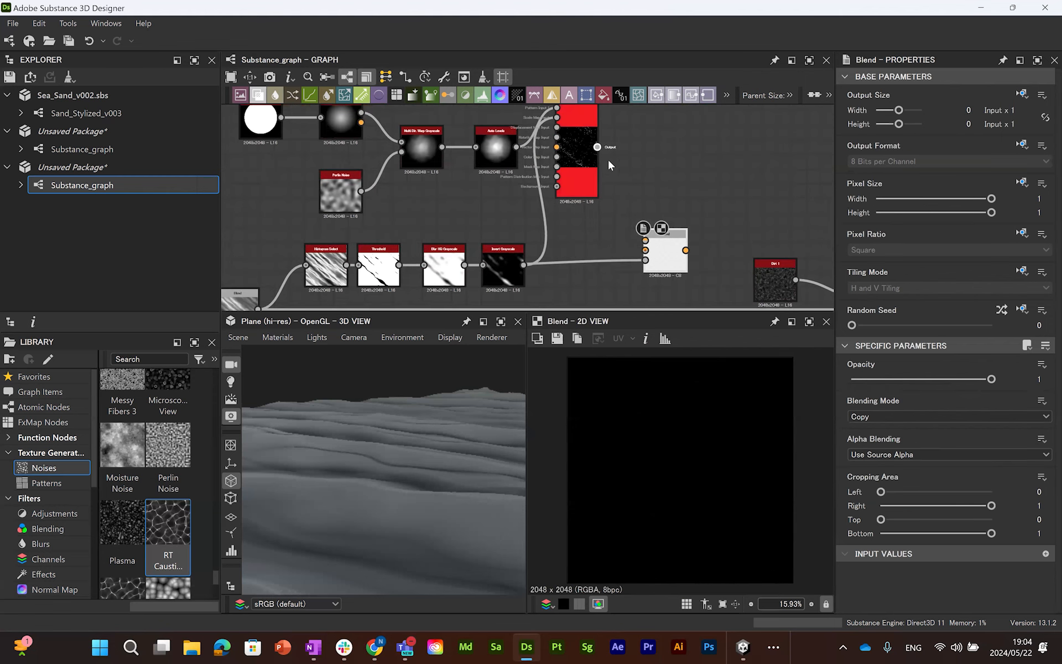
pyautogui.moveTo(657, 246); pyautogui.dragTo(659, 248)
pyautogui.moveTo(669, 265); pyautogui.dragTo(710, 286, button='middle')
pyautogui.click(615, 191)
pyautogui.click(706, 274)
pyautogui.moveTo(560, 202); pyautogui.dragTo(455, 135, button='middle')
# Step: Add a second Blend node with the masked pebble Blend as foreground and the sand wave Blend as background
pyautogui.moveTo(612, 256); pyautogui.dragTo(627, 252, button='middle')
pyautogui.press('space')
pyautogui.write('bl')
pyautogui.press('Return')
pyautogui.moveTo(253, 262); pyautogui.dragTo(357, 256, button='middle')
pyautogui.moveTo(349, 251); pyautogui.dragTo(695, 192)
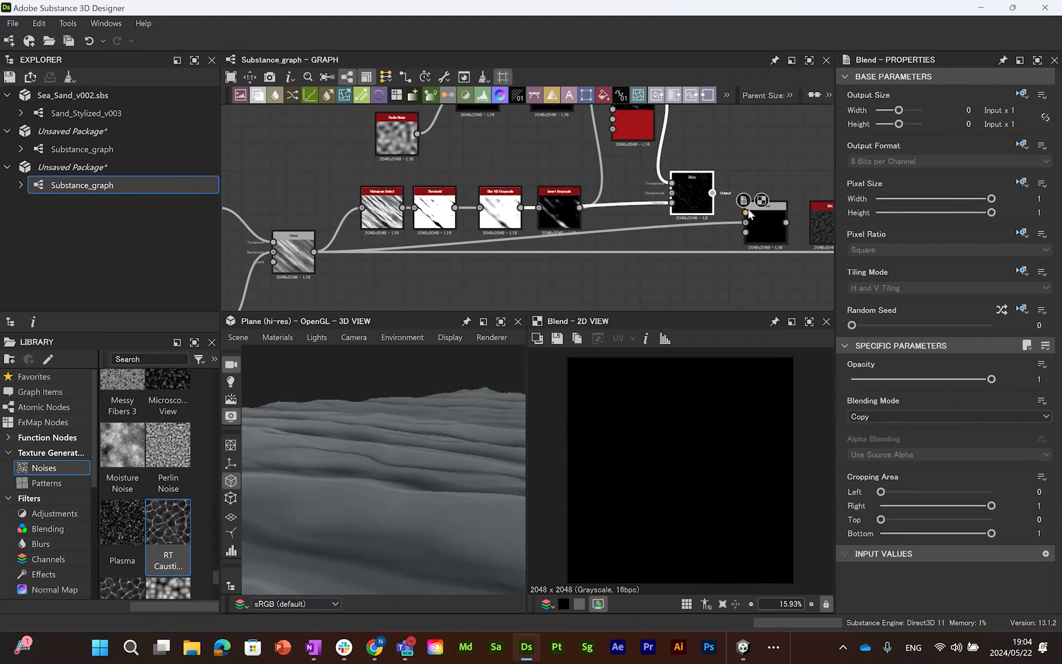
pyautogui.moveTo(750, 215); pyautogui.dragTo(746, 213)
# Step: Connect the Invert Grayscale output to the second Blend's opacity input to mask the pebbles over the waves
pyautogui.click(764, 224)
pyautogui.click(940, 418)
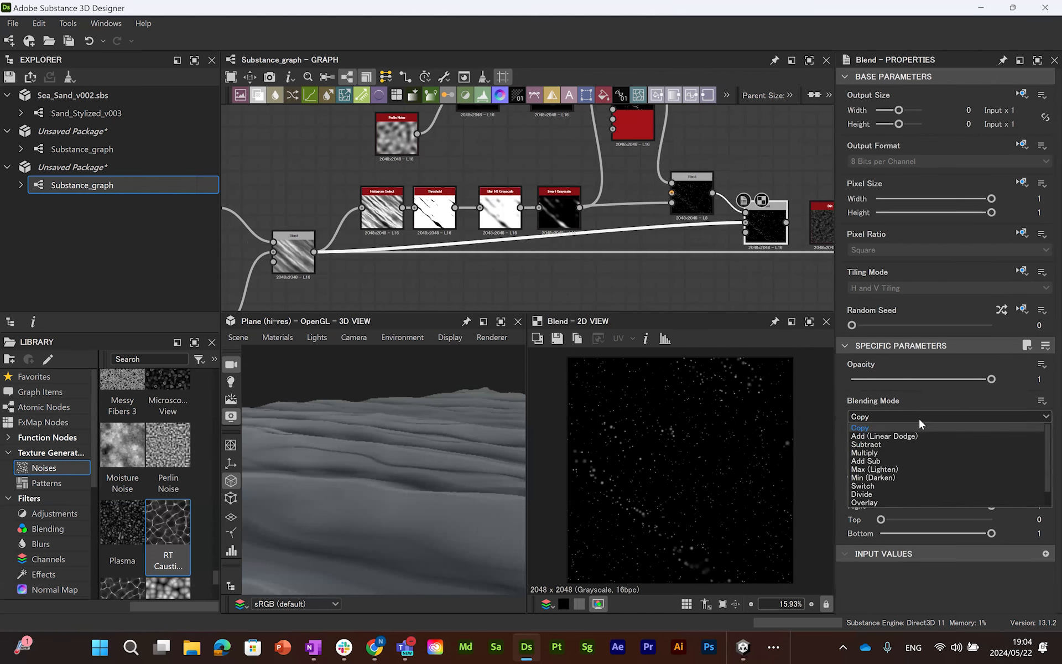
pyautogui.click(707, 287)
pyautogui.moveTo(671, 286); pyautogui.dragTo(619, 271, button='middle')
pyautogui.scroll(2, 619, 250)
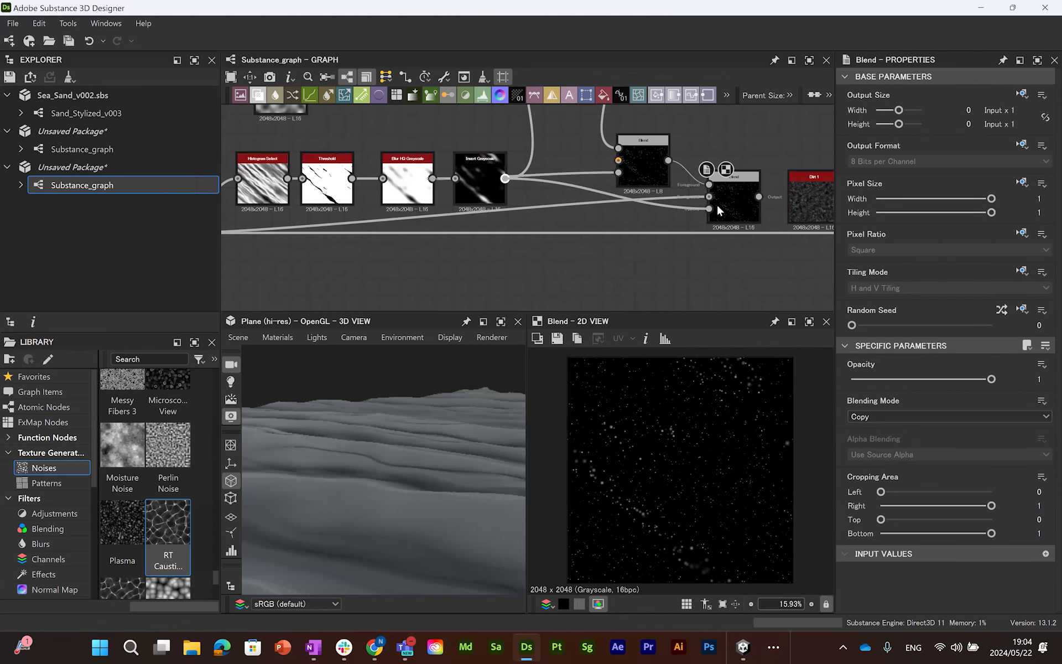
pyautogui.moveTo(718, 207); pyautogui.dragTo(718, 207)
pyautogui.scroll(3, 643, 457)
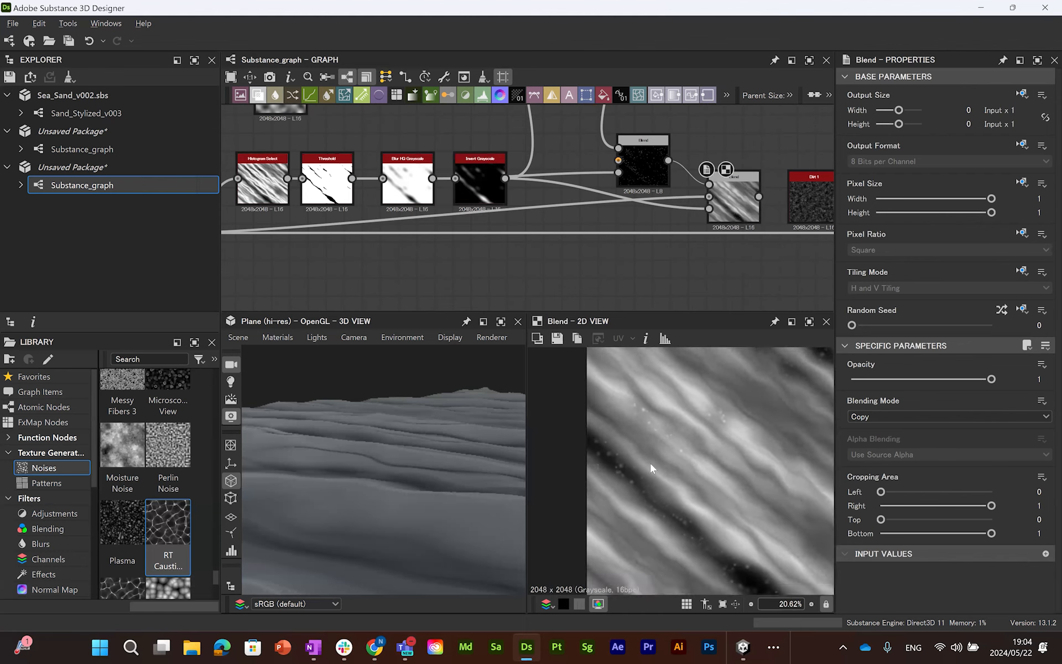
pyautogui.scroll(-2, 658, 449)
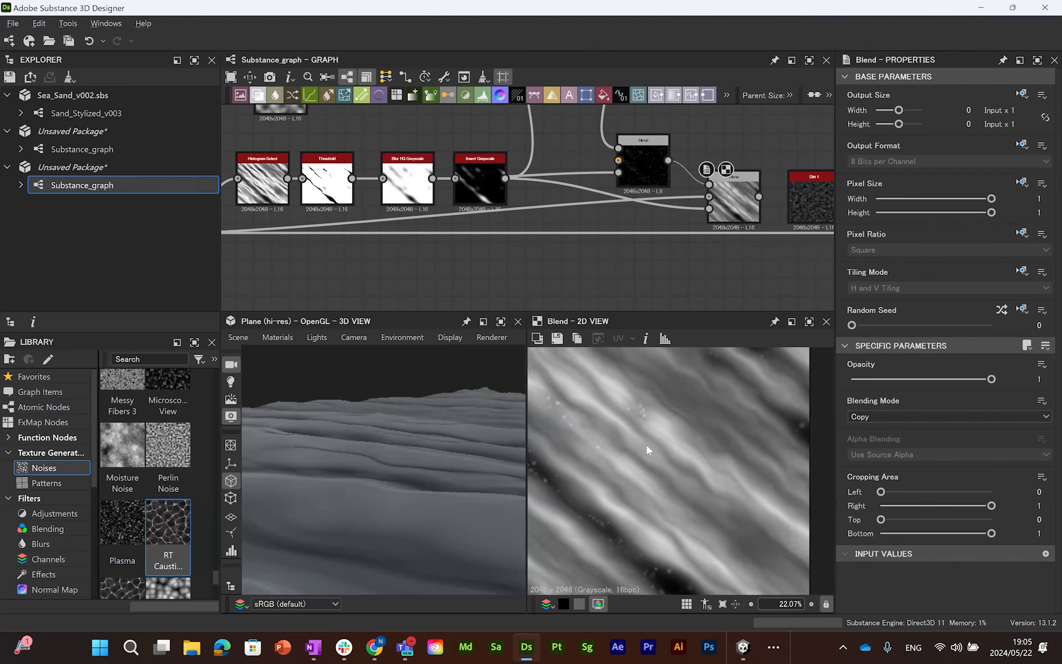
pyautogui.scroll(-2, 517, 258)
# Step: Set the blending mode of the Blend combining pebbles and waves to Max (Lighten)
pyautogui.moveTo(398, 252); pyautogui.dragTo(538, 256, button='middle')
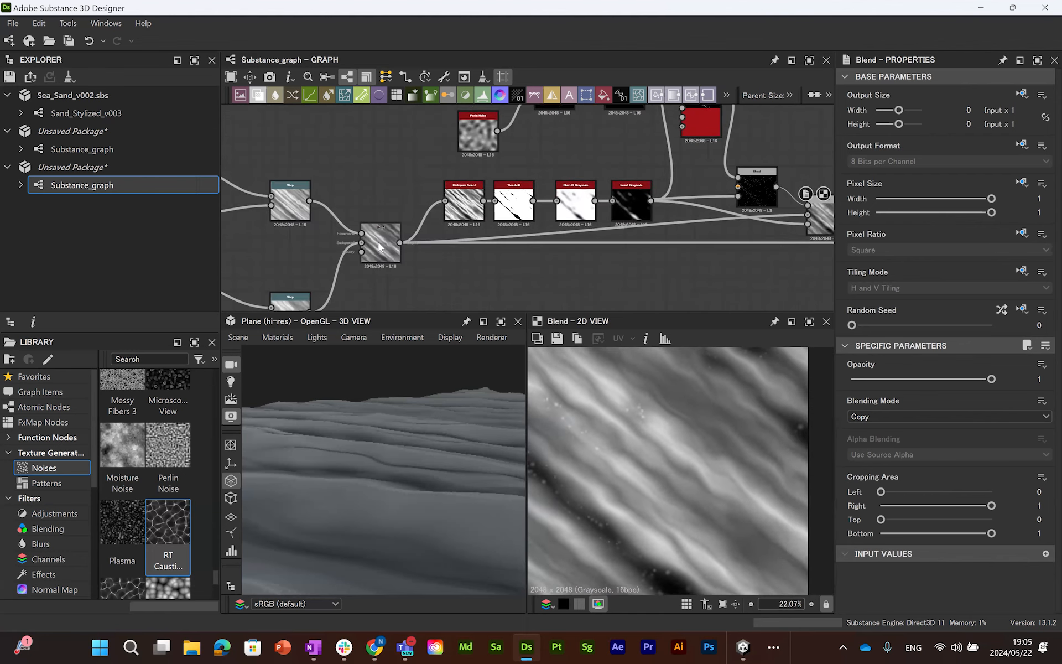
pyautogui.doubleClick(378, 244)
pyautogui.moveTo(747, 217); pyautogui.dragTo(624, 234, button='middle')
pyautogui.click(698, 232)
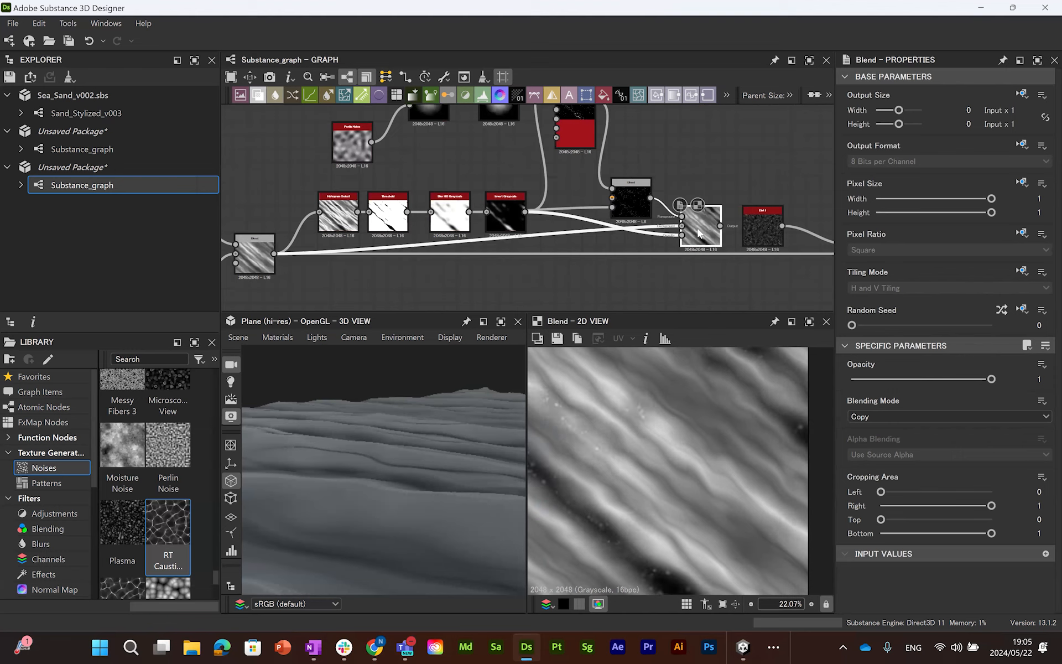
pyautogui.click(913, 416)
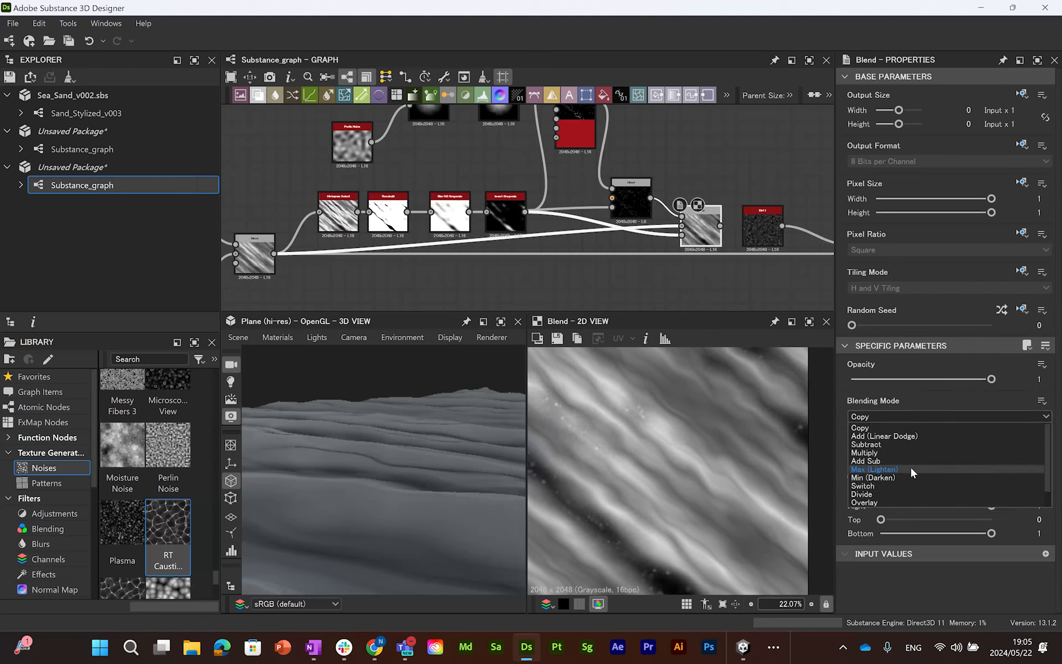
pyautogui.click(912, 469)
# Step: Examine the pebbles blended onto the sand waves up close in the 2D view
pyautogui.moveTo(679, 456); pyautogui.dragTo(681, 493, button='middle')
pyautogui.scroll(3, 682, 493)
pyautogui.scroll(-2, 657, 454)
pyautogui.moveTo(657, 454); pyautogui.dragTo(686, 480, button='middle')
pyautogui.scroll(2, 698, 483)
pyautogui.moveTo(717, 410)
pyautogui.mouseDown(button='middle')
pyautogui.moveTo(674, 451)
pyautogui.moveTo(706, 451)
pyautogui.moveTo(724, 412)
pyautogui.mouseUp(button='middle')
pyautogui.scroll(-2, 674, 450)
pyautogui.scroll(2, 706, 466)
# Step: Lower the Tile Sampler's scale map multiplier to 0.29
pyautogui.moveTo(586, 184); pyautogui.dragTo(578, 261, button='middle')
pyautogui.moveTo(564, 200); pyautogui.dragTo(581, 185, button='middle')
pyautogui.click(580, 190)
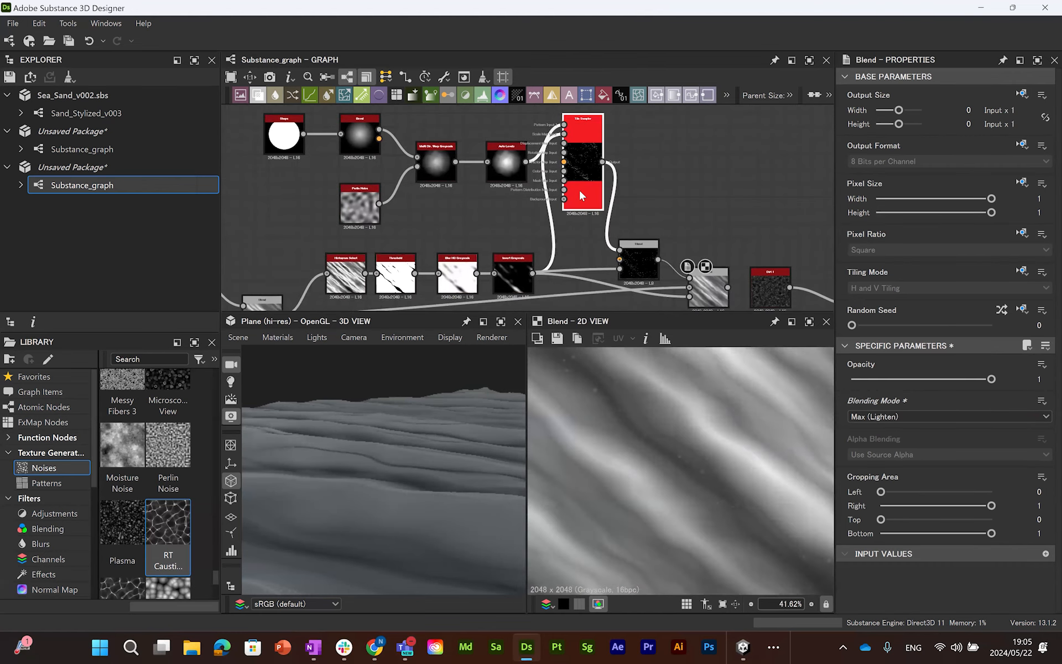
pyautogui.scroll(-10, 1045, 340)
pyautogui.scroll(1, 976, 412)
pyautogui.moveTo(977, 388); pyautogui.dragTo(884, 395)
pyautogui.scroll(-3, 691, 406)
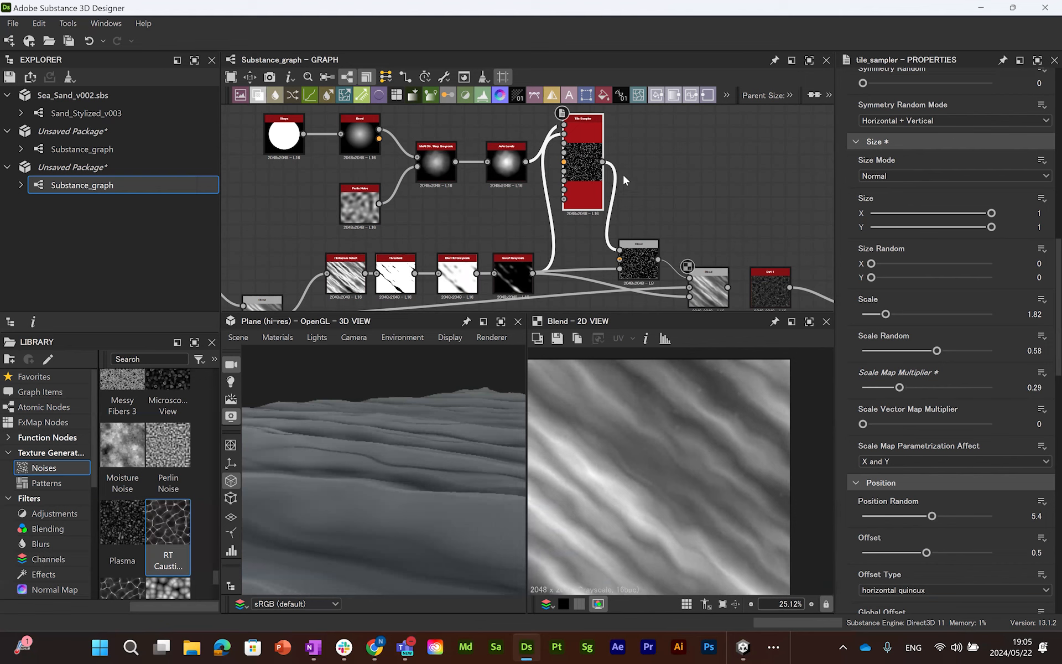
# Step: Set the Tile Sampler's X and Y amounts to 50
pyautogui.scroll(10, 1045, 250)
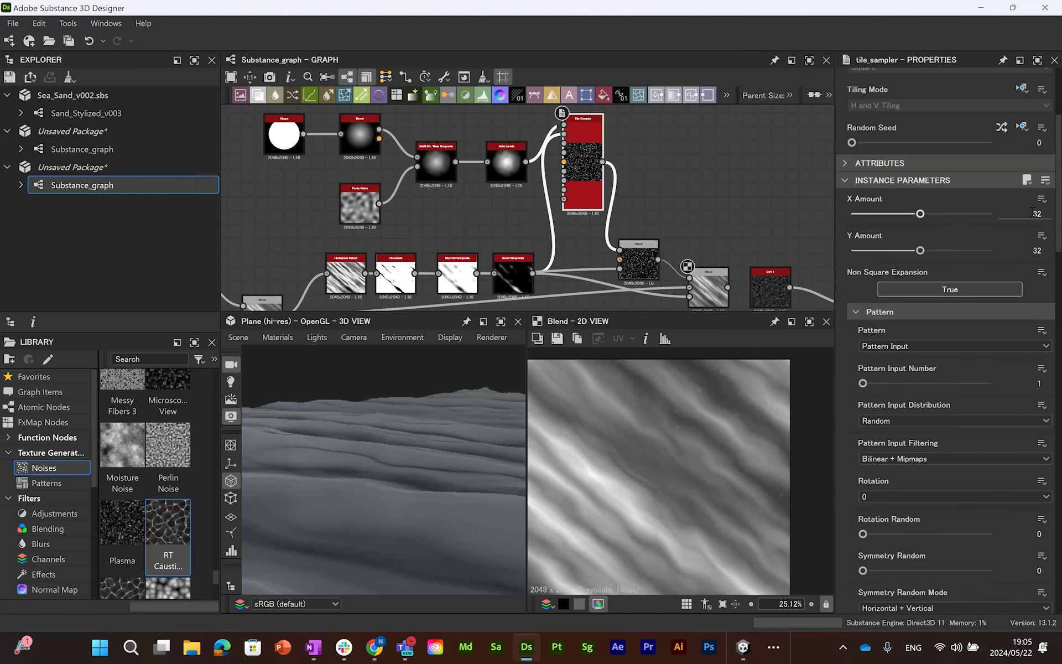
pyautogui.write('50')
pyautogui.press('Return')
pyautogui.moveTo(588, 515); pyautogui.dragTo(715, 424, button='middle')
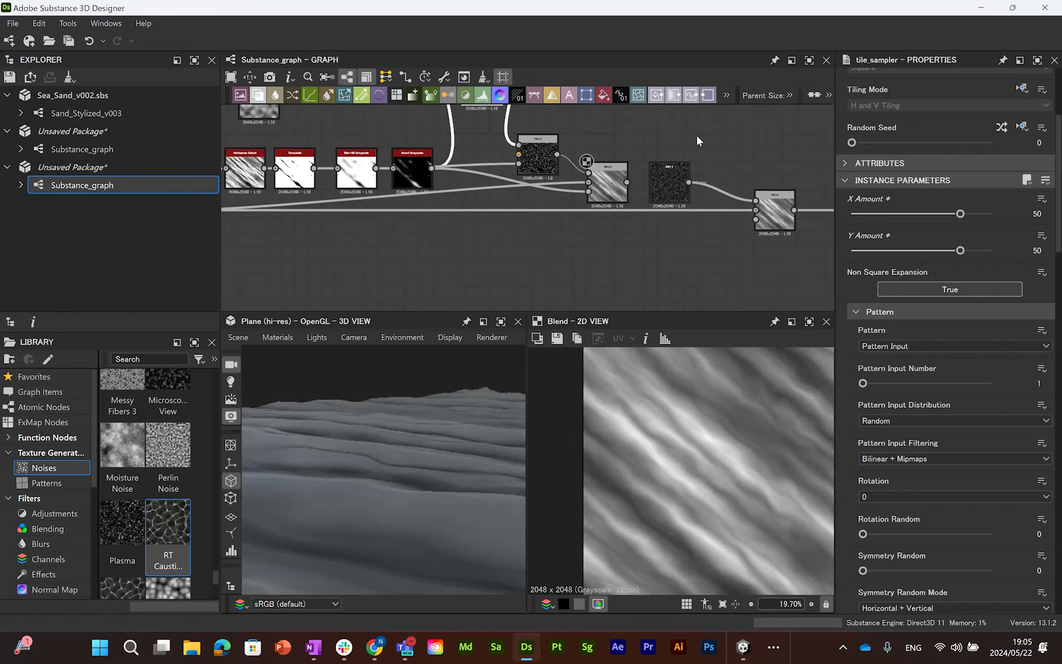
# Step: Move the Dirt 1 node up and connect the pebble-and-wave Blend to the background of the Dirt Blend
pyautogui.moveTo(670, 180); pyautogui.dragTo(692, 138)
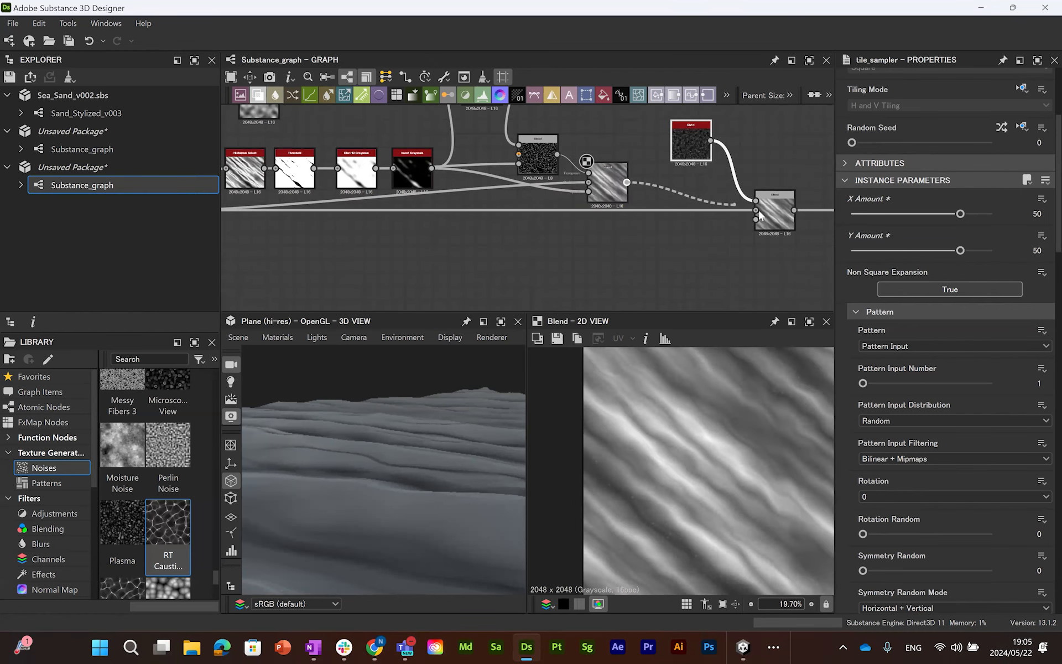
pyautogui.moveTo(437, 491); pyautogui.dragTo(417, 503)
pyautogui.moveTo(584, 195); pyautogui.dragTo(522, 226, button='middle')
pyautogui.click(633, 259)
# Step: Add a Gradient Map node fed by the node at the end of the height chain
pyautogui.scroll(-3, 481, 220)
pyautogui.moveTo(642, 197); pyautogui.dragTo(544, 190, button='middle')
pyautogui.scroll(2, 587, 172)
pyautogui.press('space')
pyautogui.write('gra')
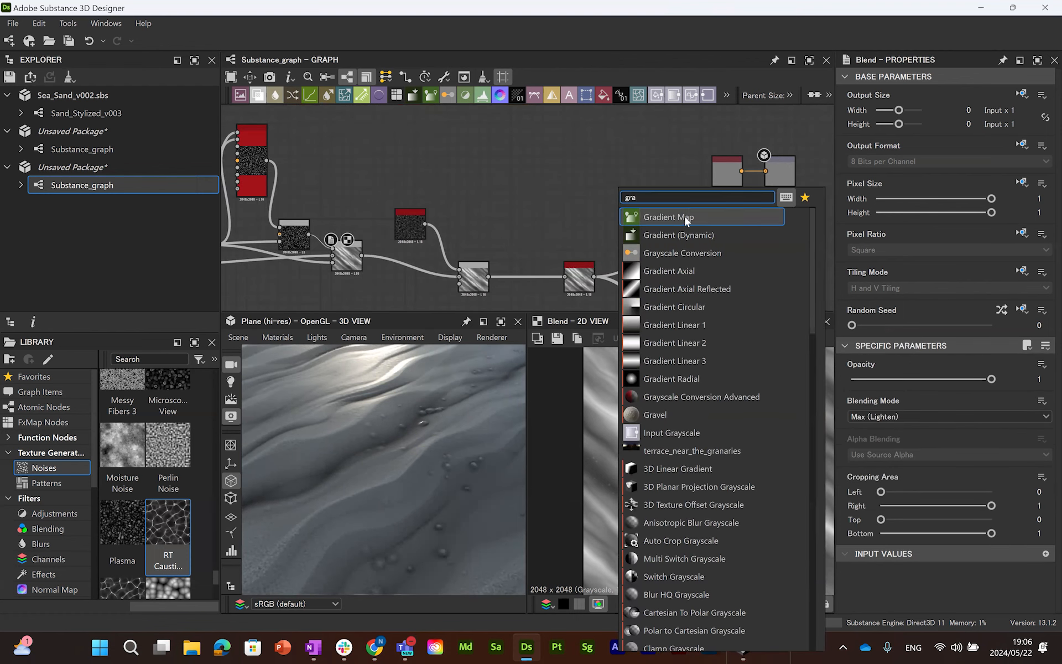
pyautogui.press('Return')
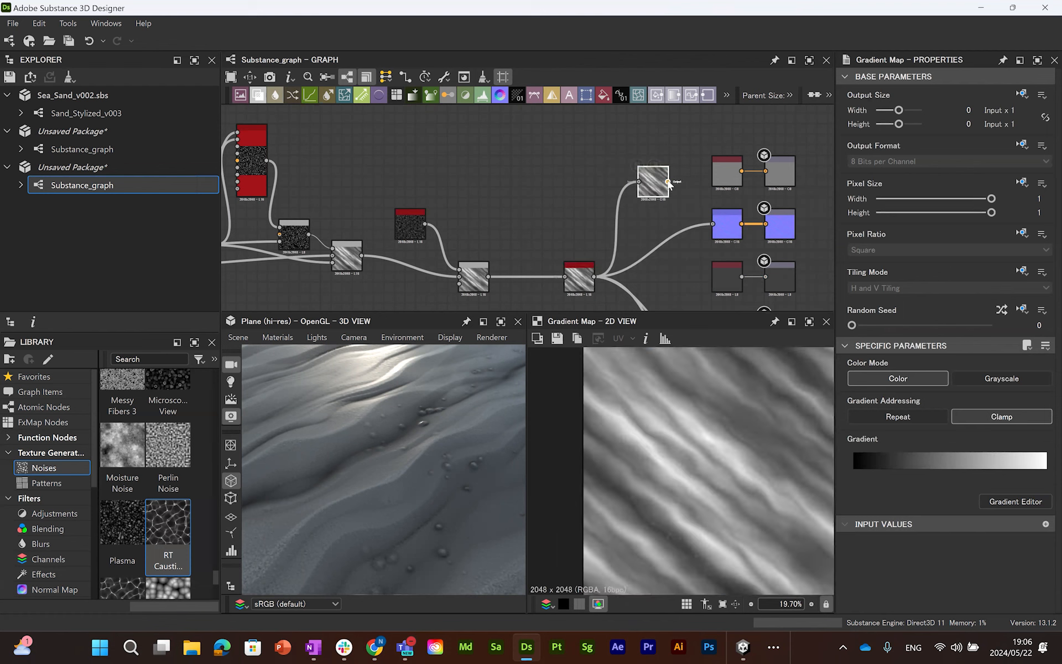
# Step: Delete the base color's Uniform Color node and feed that output from the Gradient Map instead
pyautogui.click(725, 168)
pyautogui.press('Delete')
pyautogui.moveTo(655, 186); pyautogui.dragTo(686, 169)
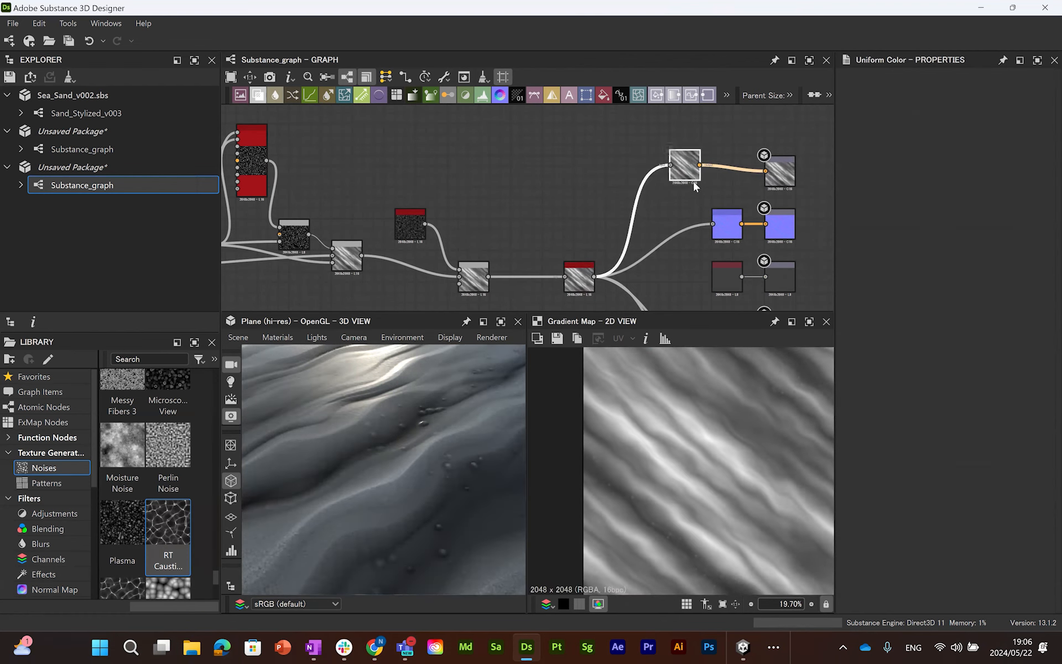
# Step: Change the Gradient Map's white end key to the sandy orange #f3ba5c
pyautogui.click(1031, 501)
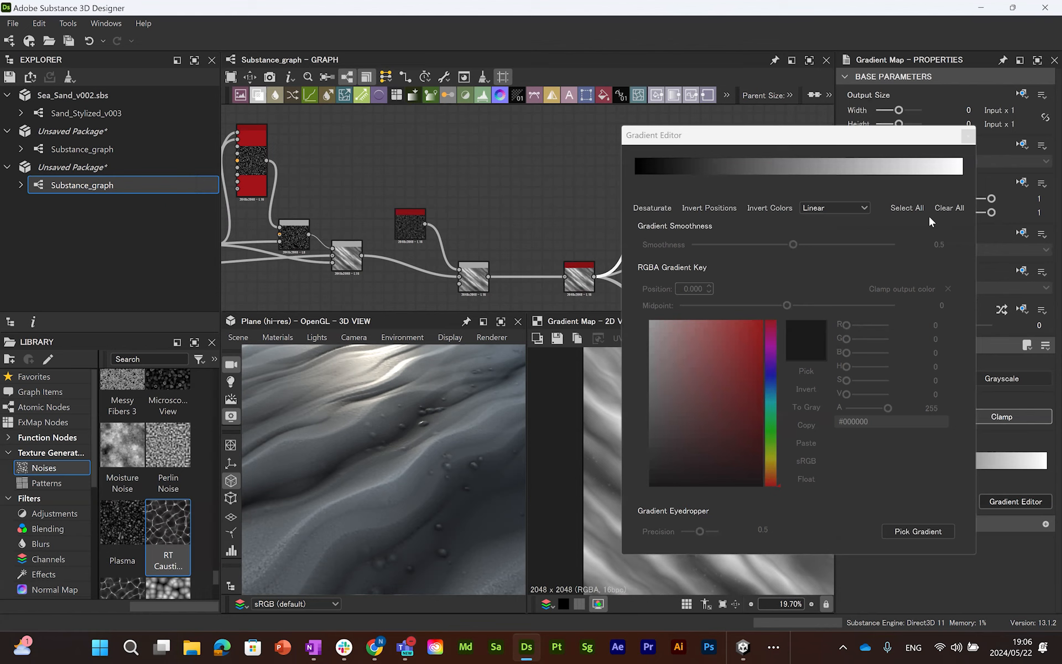
pyautogui.click(963, 177)
pyautogui.click(772, 464)
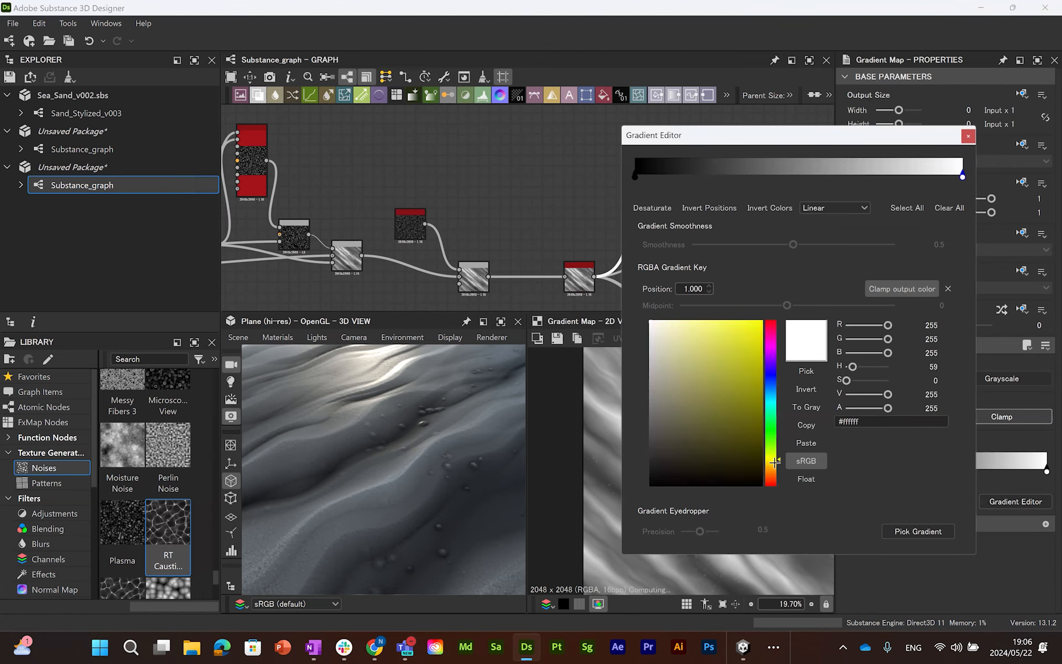
pyautogui.moveTo(774, 469); pyautogui.dragTo(775, 470)
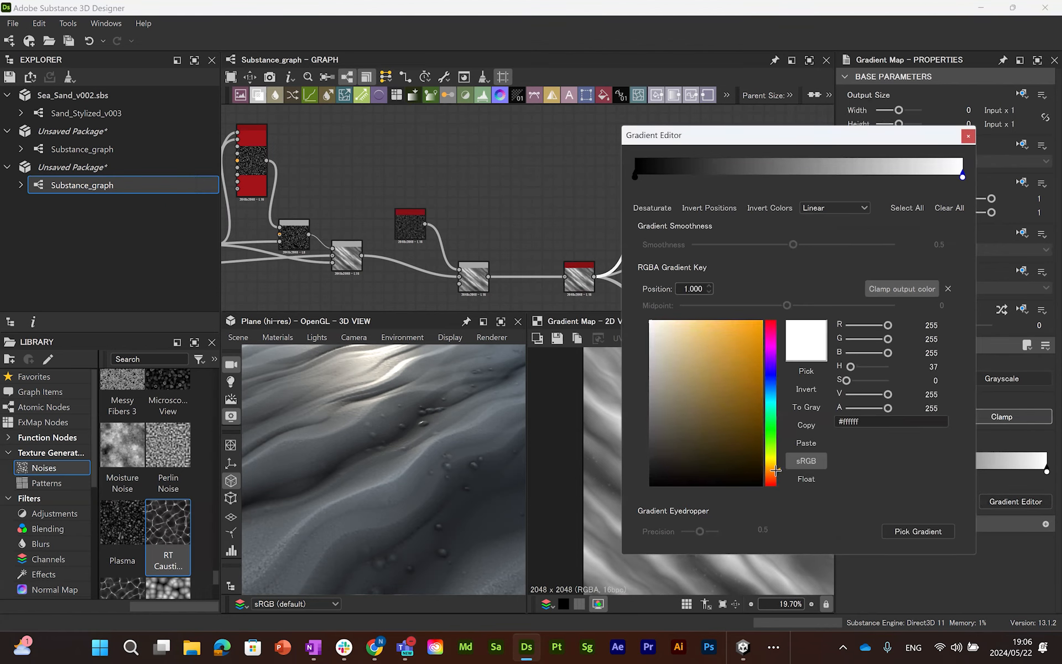
pyautogui.click(720, 327)
pyautogui.moveTo(385, 435)
pyautogui.mouseDown()
pyautogui.moveTo(490, 428)
pyautogui.moveTo(416, 433)
pyautogui.moveTo(399, 423)
pyautogui.mouseUp()
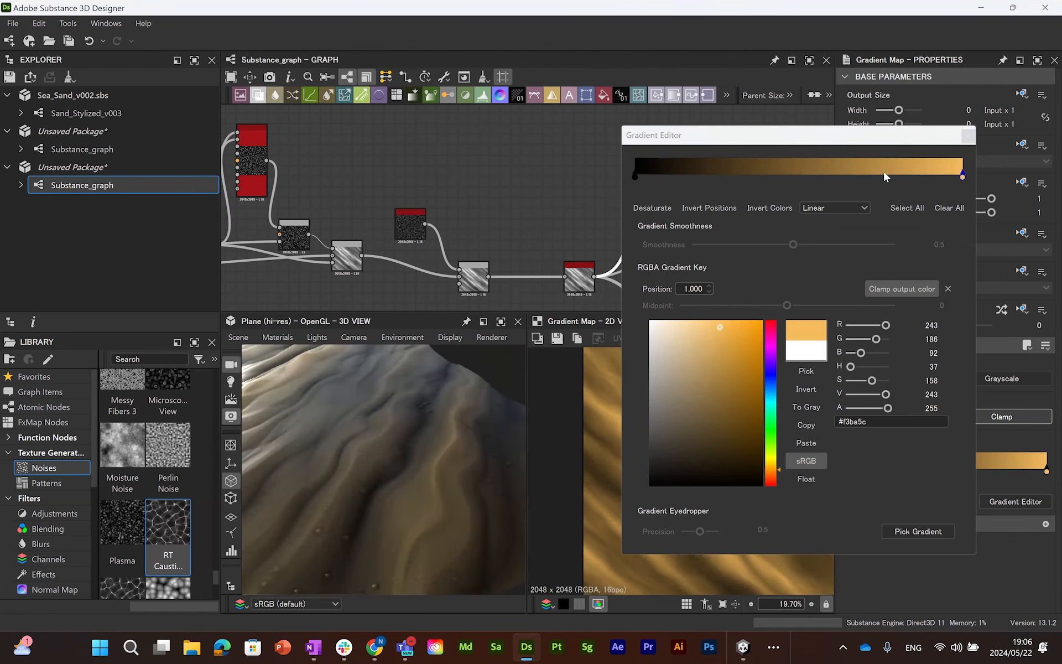
# Step: Add a gradient key at position 0.759 and color it orange #f8b46b
pyautogui.click(883, 176)
pyautogui.click(718, 330)
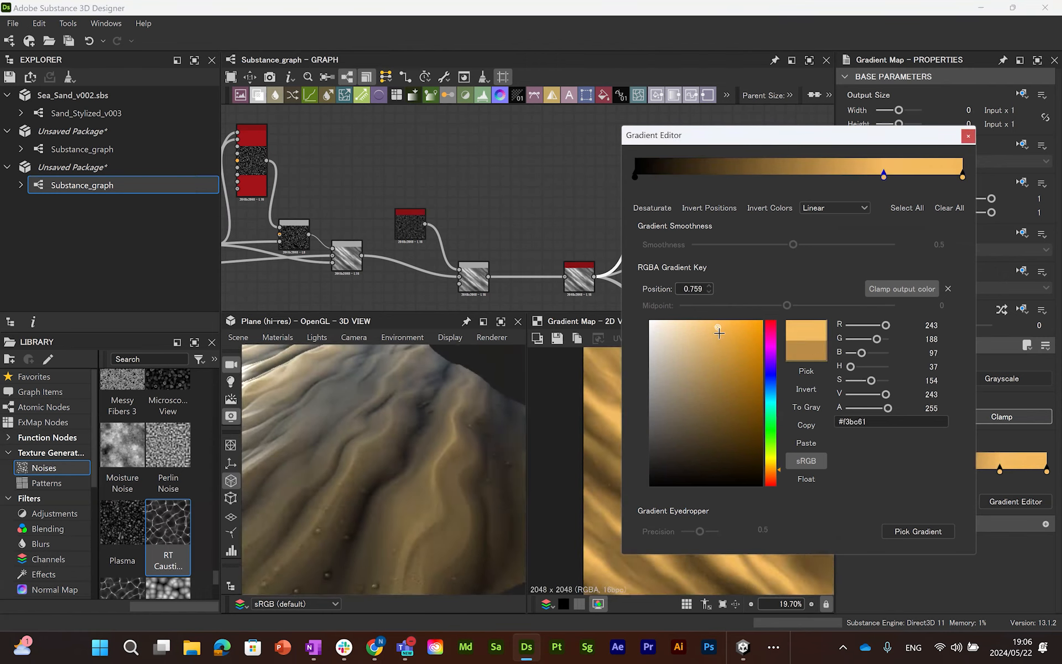
pyautogui.moveTo(776, 469); pyautogui.dragTo(775, 475)
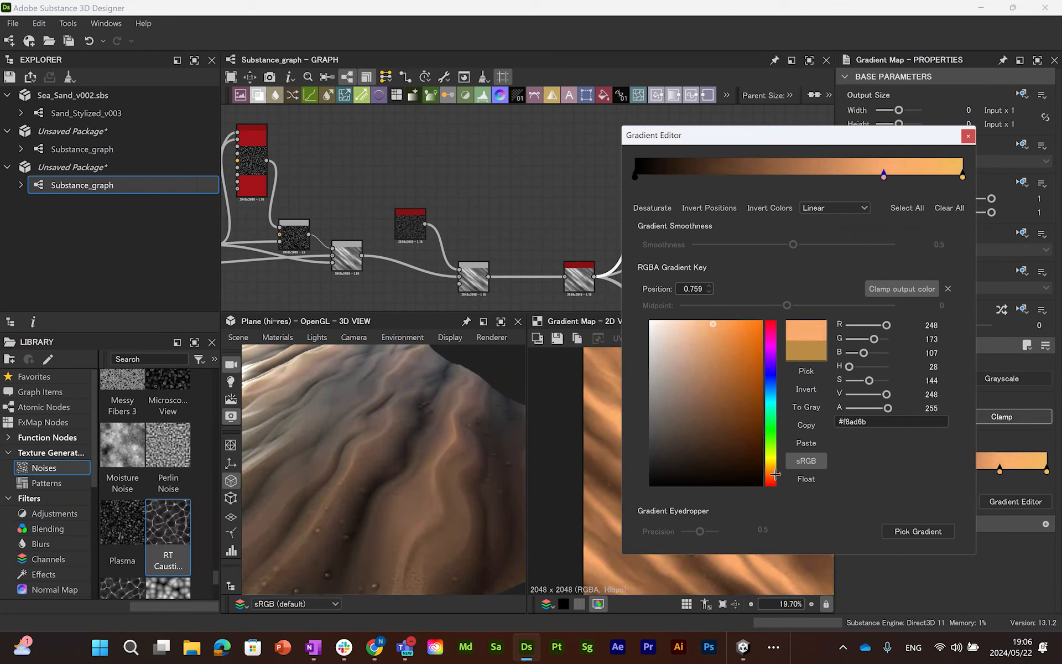
pyautogui.moveTo(485, 434); pyautogui.dragTo(417, 450)
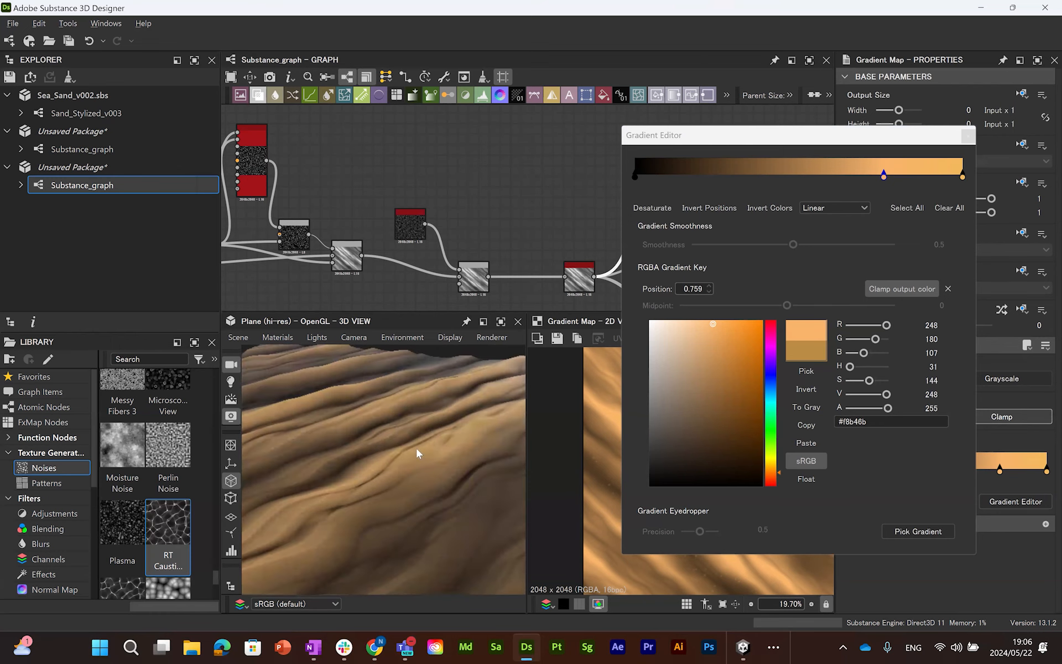
# Step: Add a pale peach key (#ffdaa7) at position 0.880 and move the orange #f8b46b key to 0.565
pyautogui.click(923, 176)
pyautogui.moveTo(716, 326); pyautogui.dragTo(681, 318)
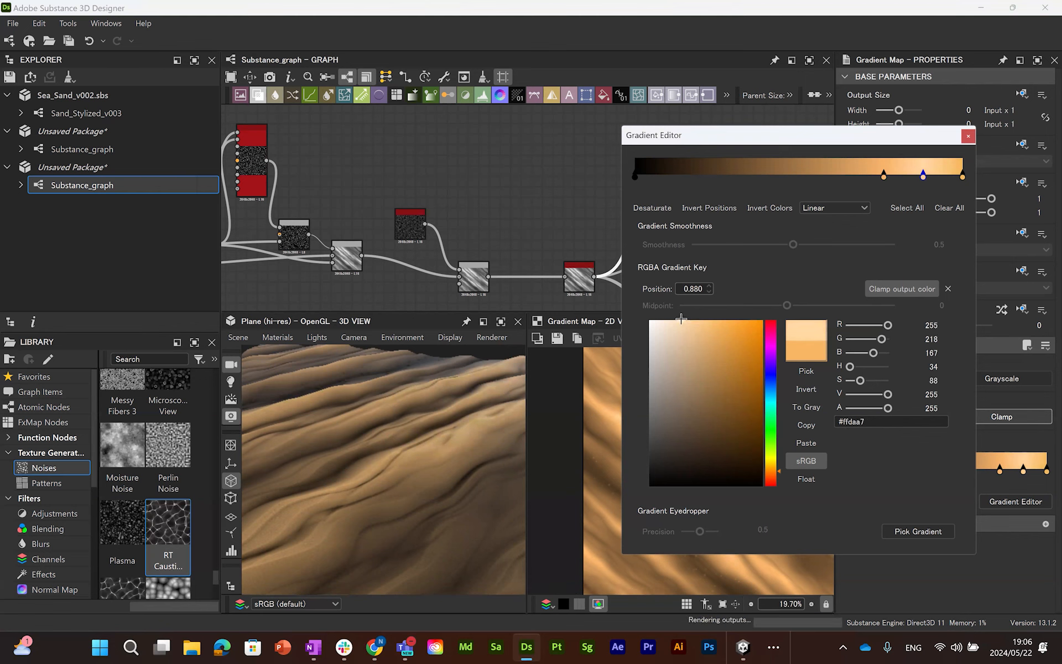
pyautogui.moveTo(482, 443); pyautogui.dragTo(454, 419)
pyautogui.moveTo(883, 177); pyautogui.dragTo(819, 178)
pyautogui.moveTo(416, 501); pyautogui.dragTo(498, 398)
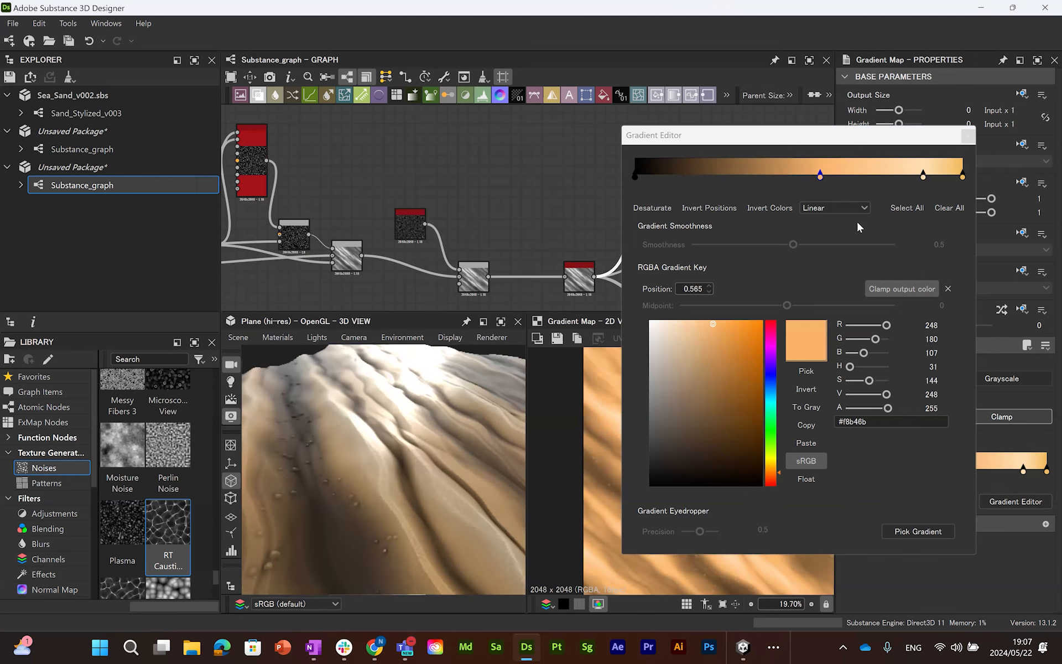
# Step: Close the gradient editor and review the finished sand node graph and the unsaved package's publishing options
pyautogui.click(968, 137)
pyautogui.scroll(-3, 656, 247)
pyautogui.moveTo(623, 308); pyautogui.dragTo(675, 245, button='middle')
pyautogui.moveTo(484, 260); pyautogui.dragTo(520, 266, button='middle')
pyautogui.rightClick(98, 169)
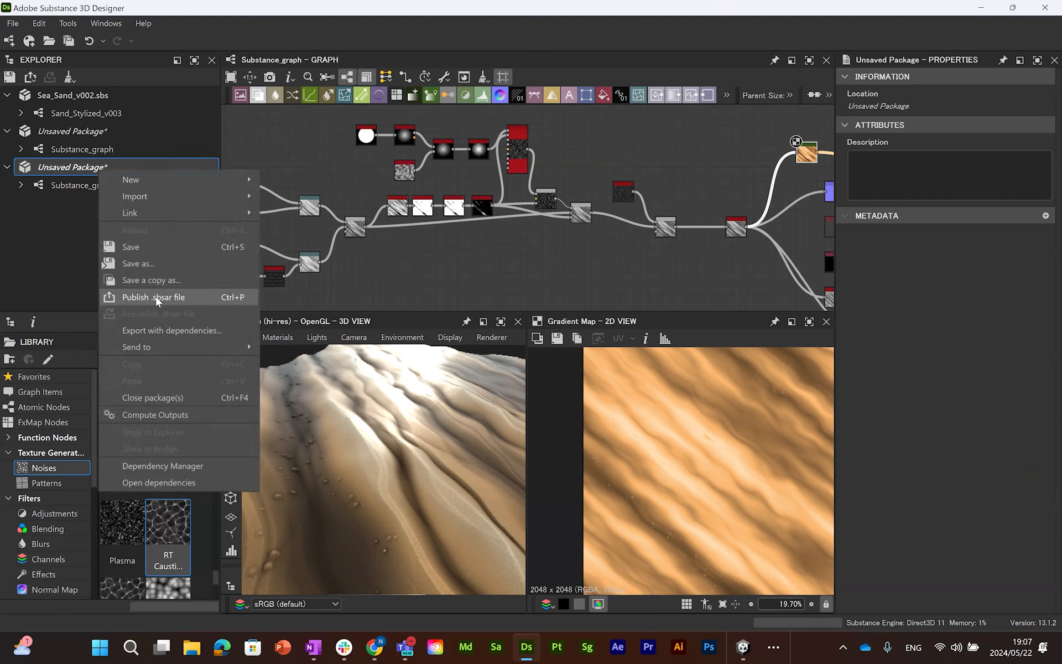
pyautogui.click(526, 280)
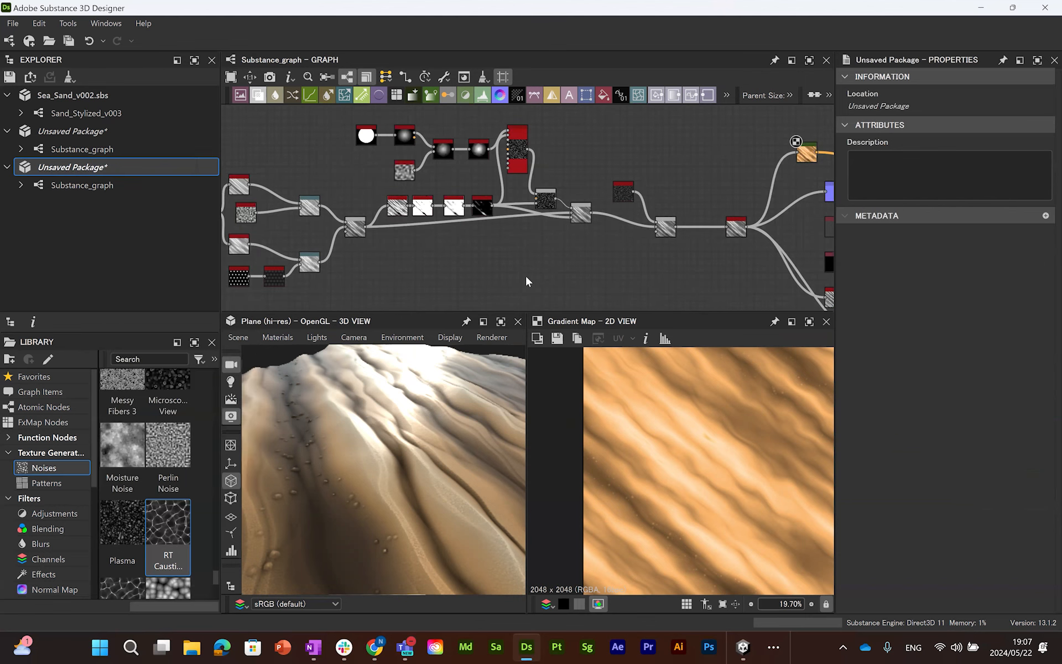
# Step: Switch to Unity and hide the existing 65kpoly_plane dunes in the sword scene
pyautogui.click(742, 646)
pyautogui.moveTo(498, 266); pyautogui.dragTo(525, 284, button='right')
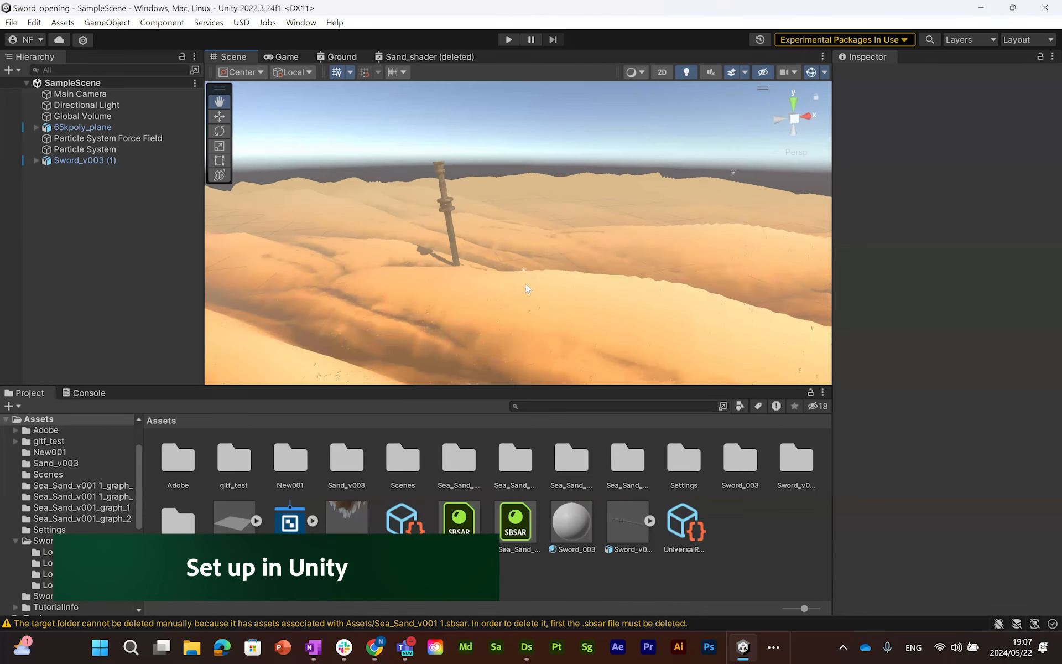
pyautogui.keyDown('alt'); pyautogui.moveTo(526, 284); pyautogui.dragTo(512, 315); pyautogui.keyUp('alt')
pyautogui.scroll(5, 529, 280)
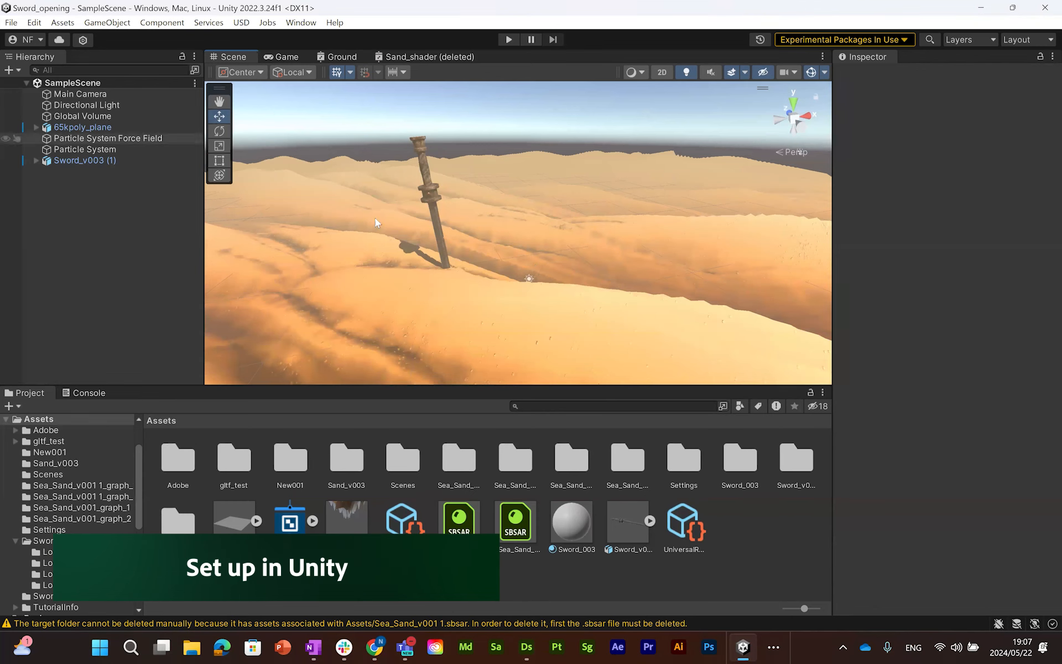
pyautogui.click(276, 246)
pyautogui.click(13, 128)
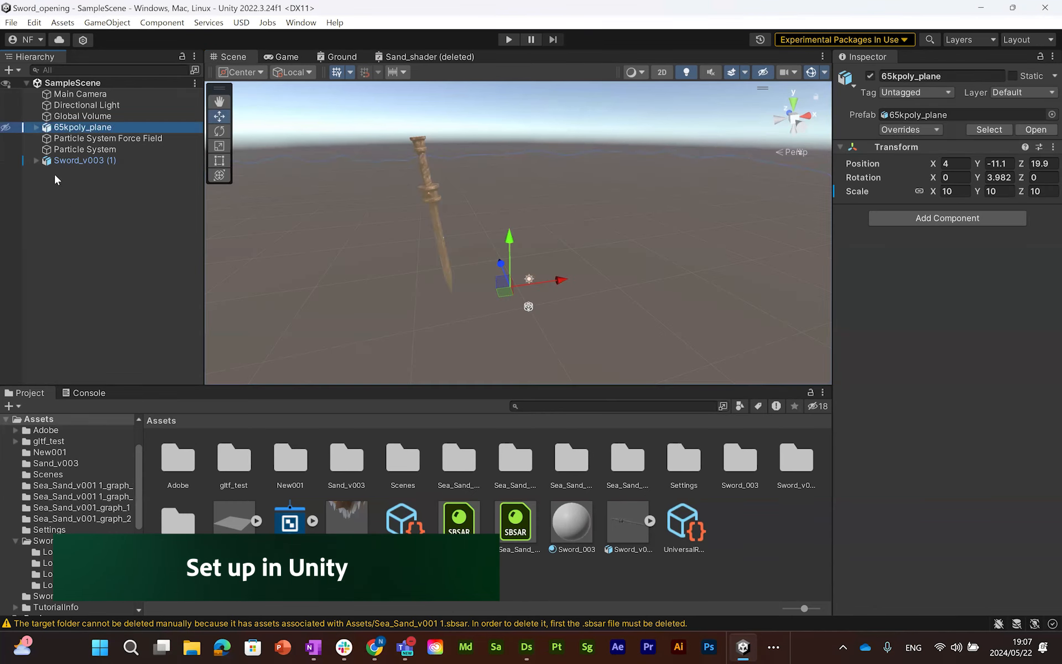
pyautogui.click(504, 125)
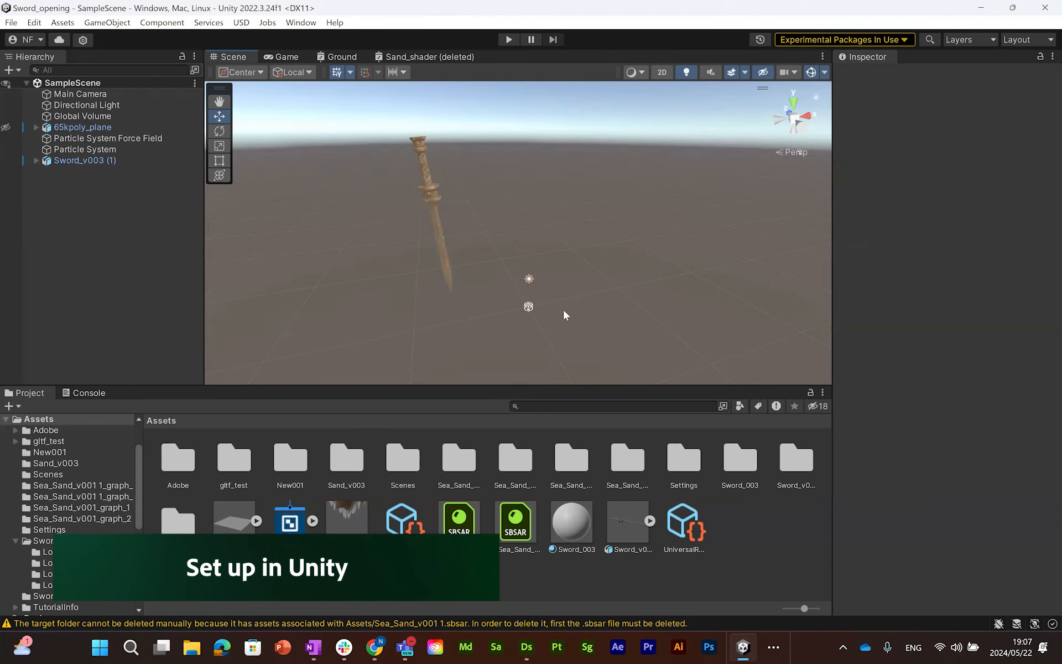
# Step: Place a new 65kpoly_plane from the assets in the scene and set its X and Z position to 0
pyautogui.moveTo(235, 519); pyautogui.dragTo(531, 276)
pyautogui.click(955, 164)
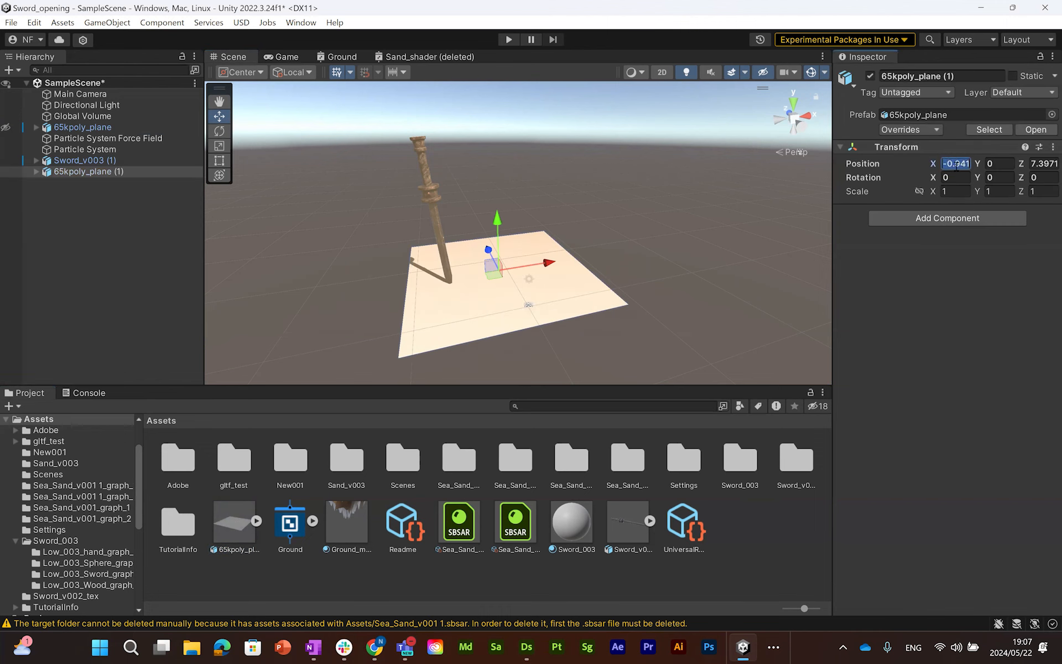
pyautogui.write('0')
pyautogui.press('Tab')
pyautogui.press('Tab')
pyautogui.write('0')
pyautogui.keyDown('alt'); pyautogui.moveTo(583, 272); pyautogui.dragTo(616, 275); pyautogui.keyUp('alt')
pyautogui.moveTo(616, 275); pyautogui.dragTo(564, 271, button='middle')
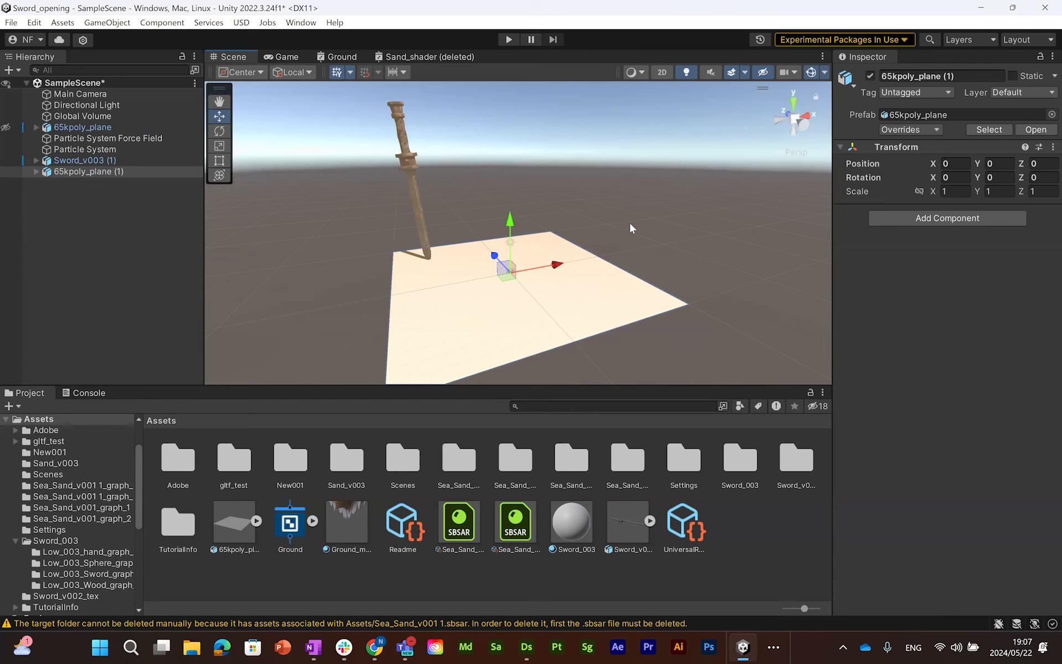
# Step: Link the new plane's scale axes and scale it uniformly to 20
pyautogui.click(919, 191)
pyautogui.click(965, 191)
pyautogui.write('20')
pyautogui.keyDown('alt'); pyautogui.moveTo(594, 229); pyautogui.dragTo(617, 255); pyautogui.keyUp('alt')
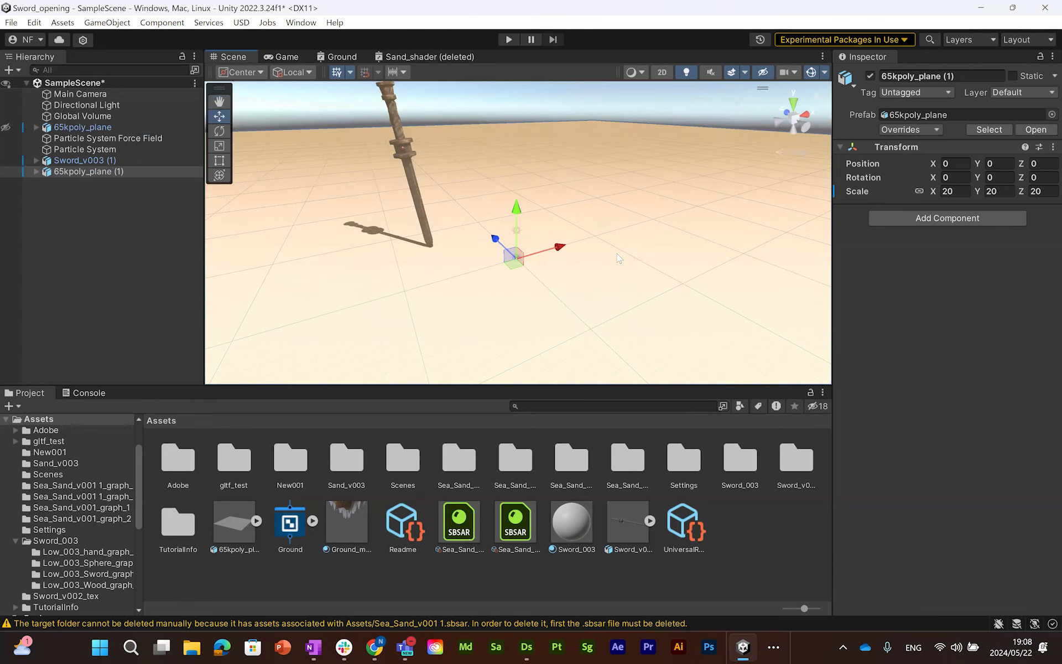
# Step: Apply the Sea_Sand material from the Sand_v003 assets folder to the new plane
pyautogui.click(386, 573)
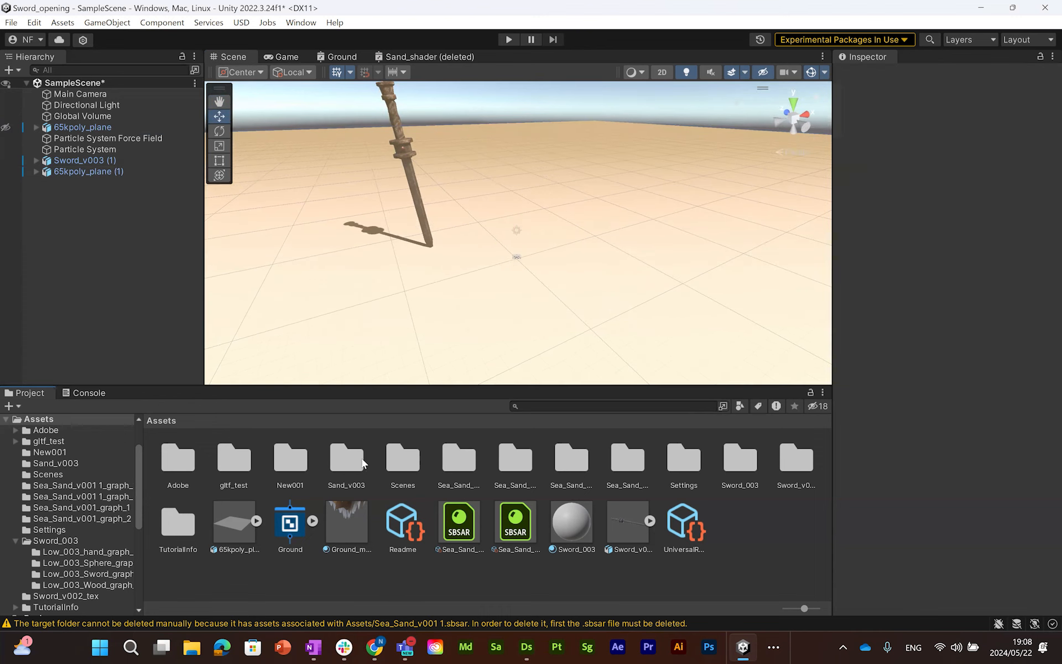
pyautogui.click(339, 468)
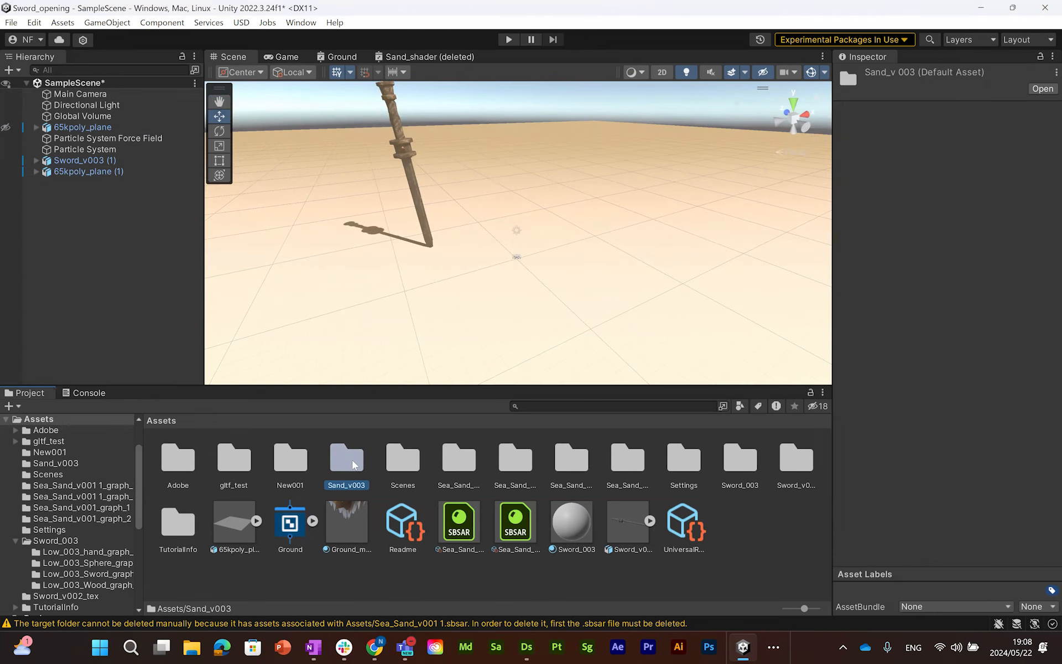
pyautogui.doubleClick(343, 459)
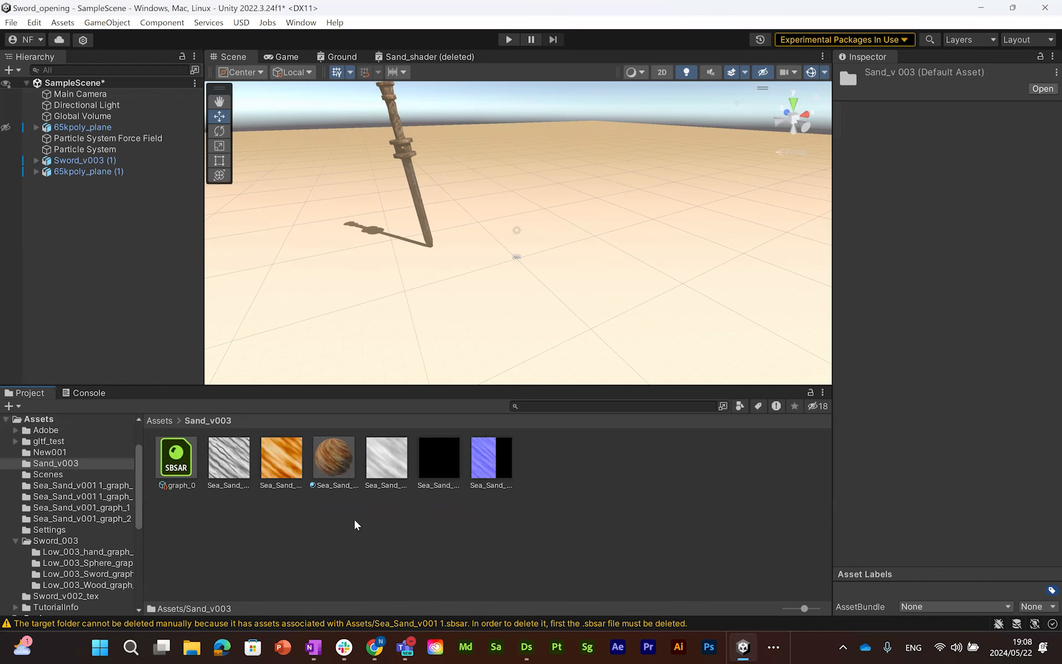
pyautogui.click(340, 468)
pyautogui.moveTo(340, 467); pyautogui.dragTo(634, 297)
pyautogui.click(559, 302)
pyautogui.keyDown('alt'); pyautogui.moveTo(511, 316); pyautogui.dragTo(575, 282); pyautogui.keyUp('alt')
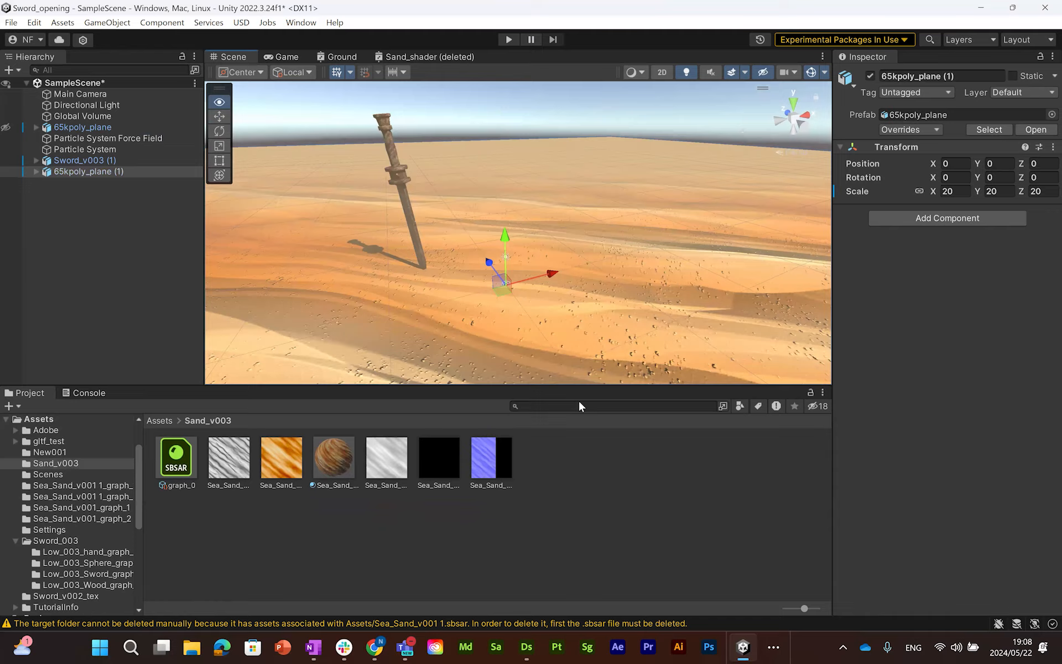
# Step: Examine the sand's displaced relief in Substance 3D Designer's 3D preview, then return to the Unity scene for comparison
pyautogui.click(527, 647)
pyautogui.moveTo(399, 425); pyautogui.dragTo(453, 513)
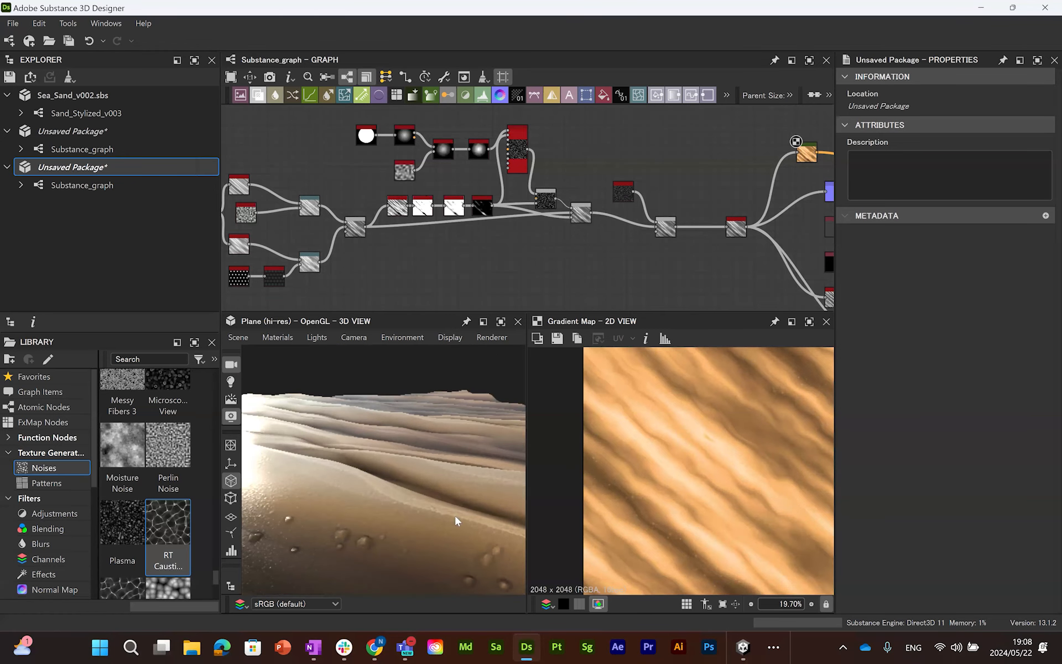
pyautogui.click(744, 648)
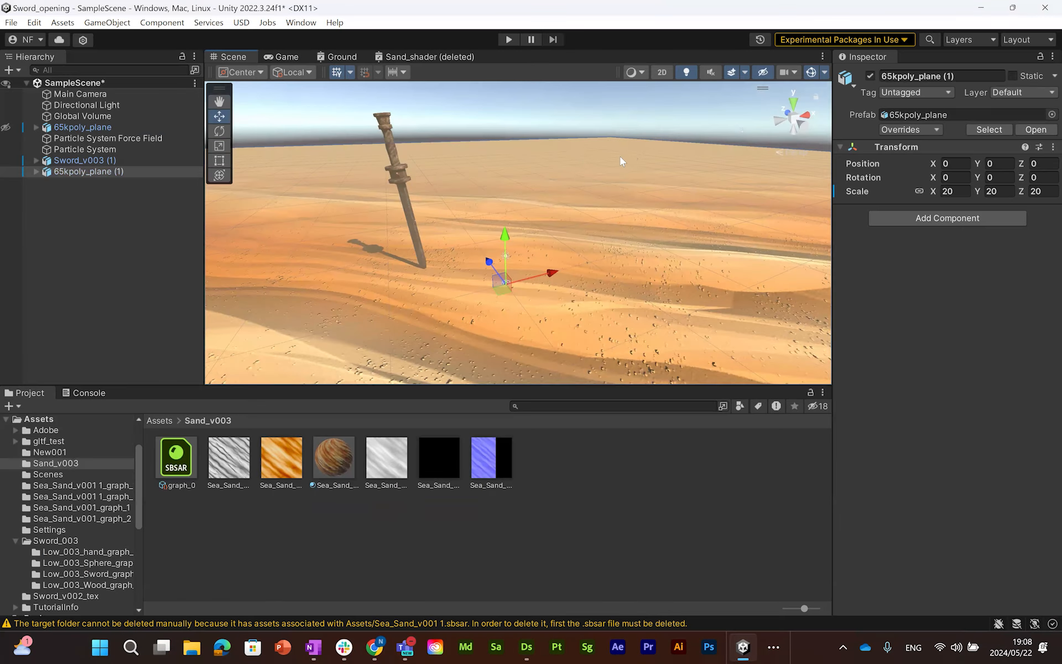
# Step: Try to raise the Height Map strength of the Sea_Sand material beyond its slider's maximum
pyautogui.click(337, 466)
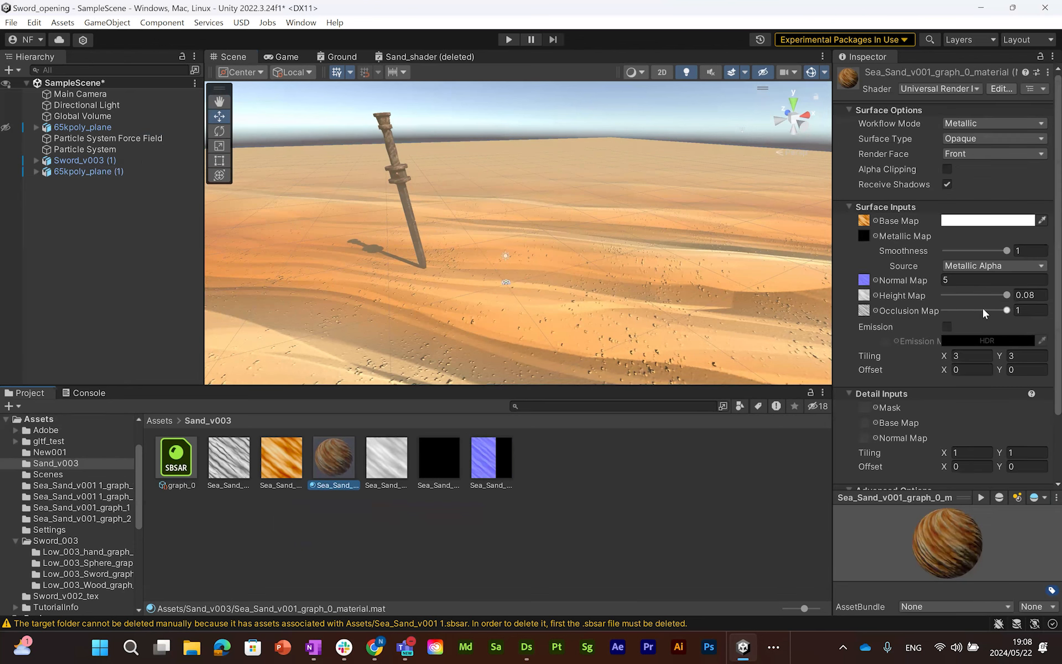
pyautogui.moveTo(1007, 296); pyautogui.dragTo(1037, 299)
pyautogui.click(1039, 295)
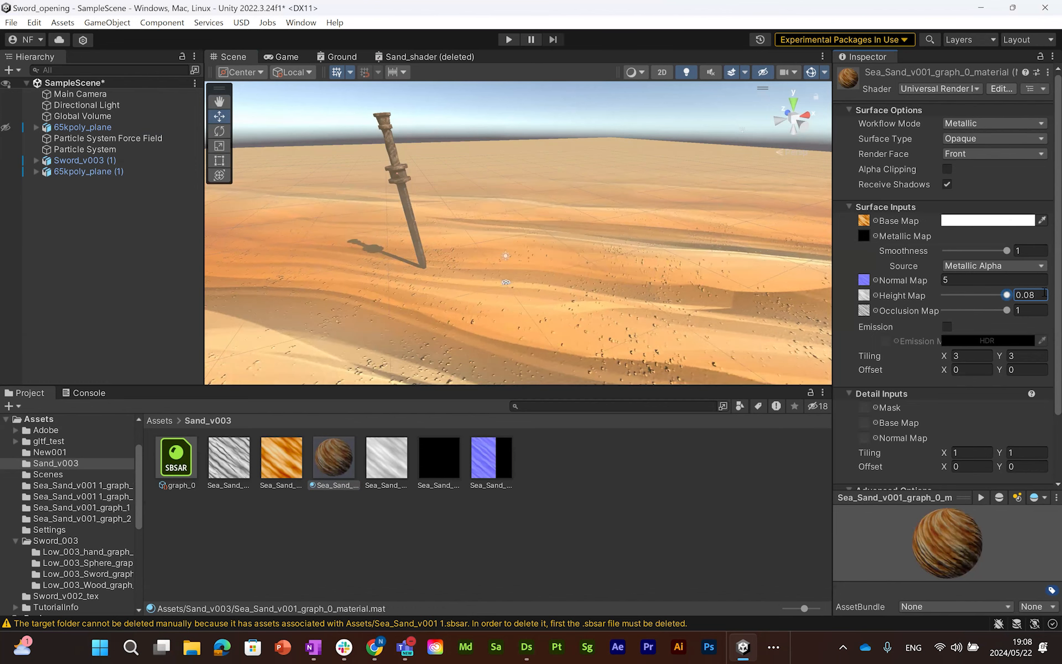
pyautogui.click(664, 303)
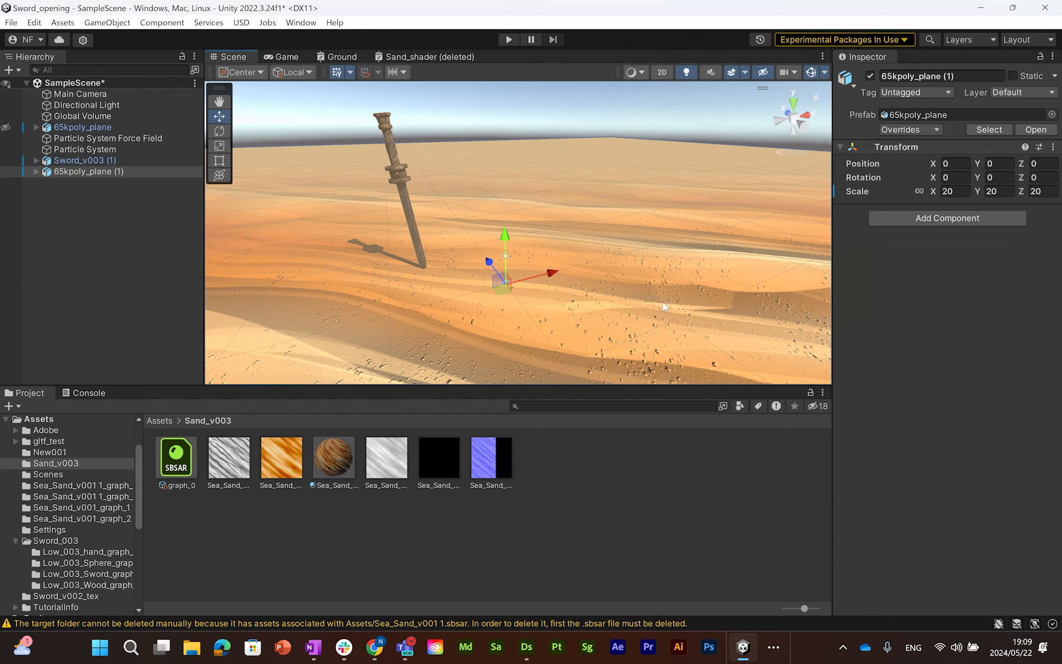
pyautogui.click(571, 512)
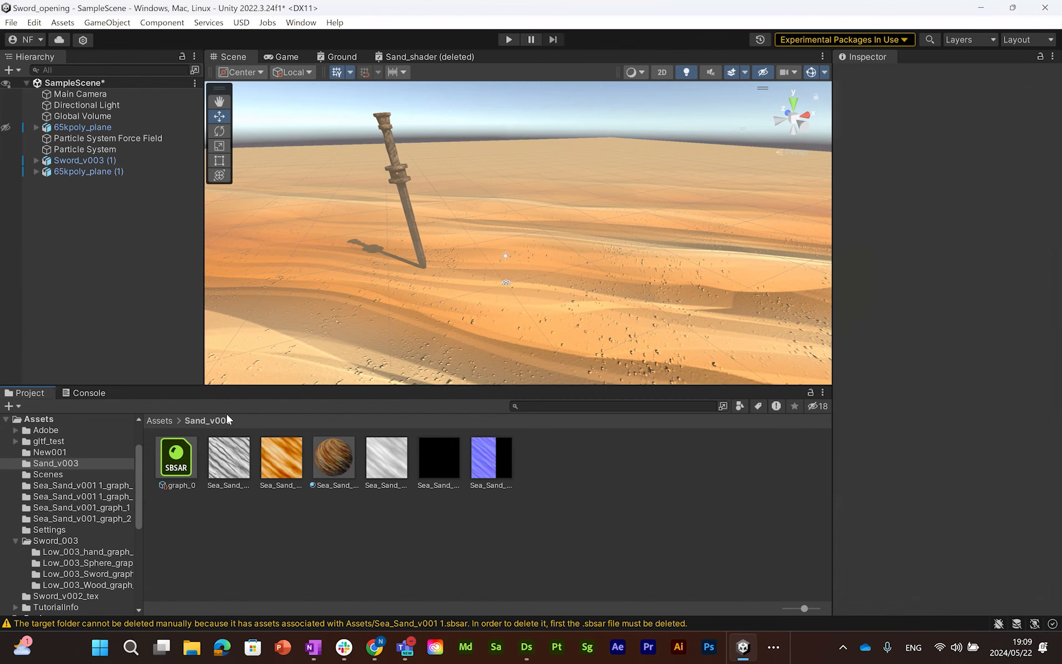
# Step: Create a URP Lit Shader Graph named Sand_shader in the main Assets folder
pyautogui.click(159, 420)
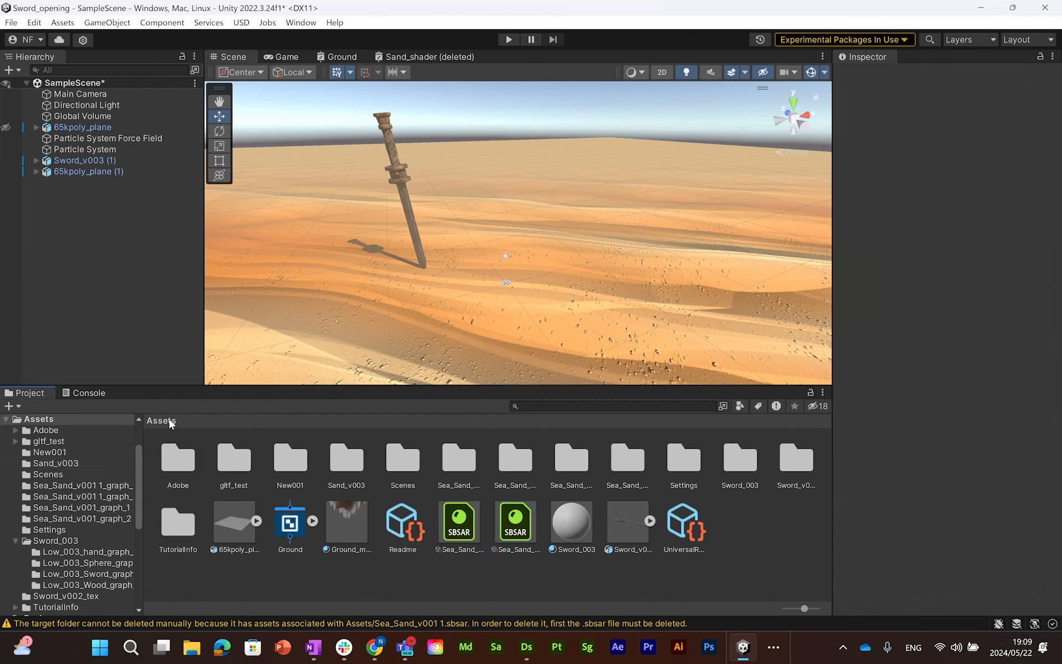
pyautogui.rightClick(741, 523)
pyautogui.moveTo(792, 133)
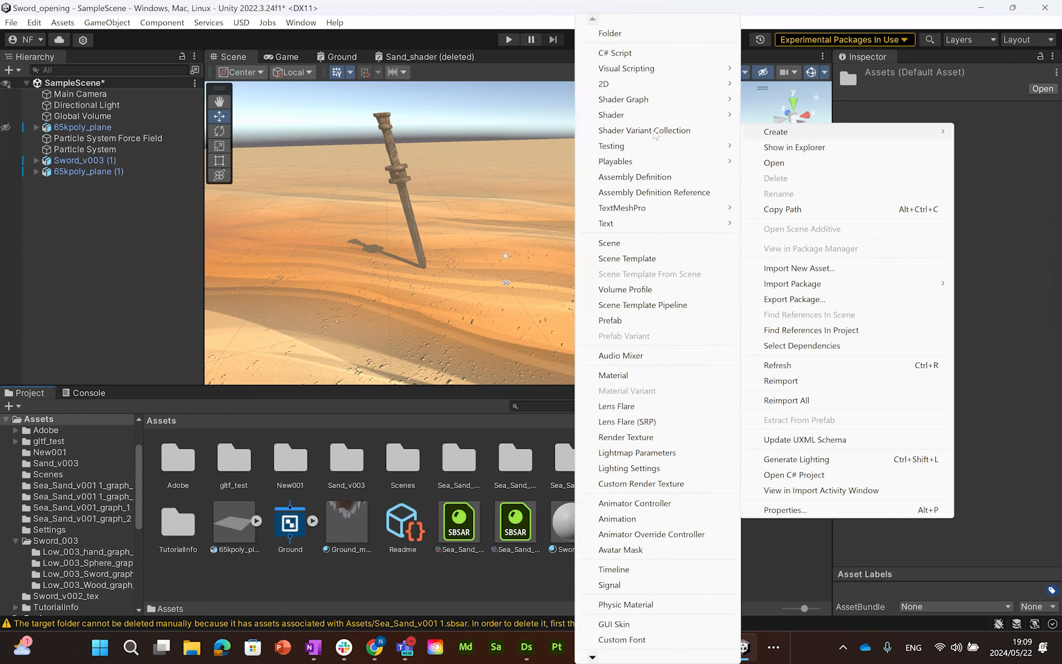
pyautogui.moveTo(642, 102)
pyautogui.moveTo(800, 103)
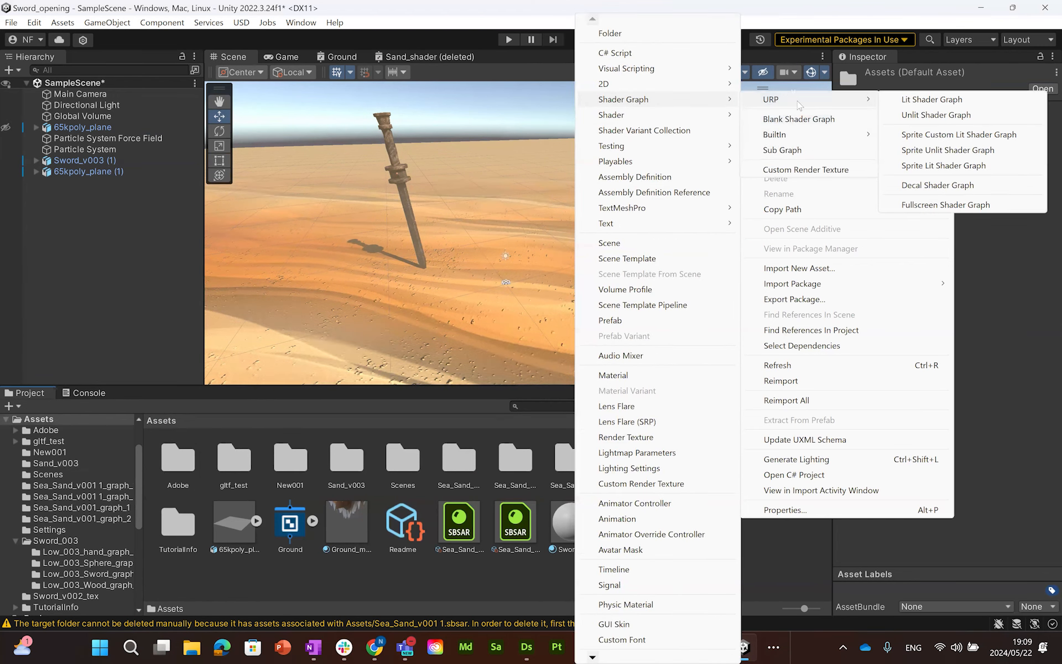
pyautogui.click(945, 103)
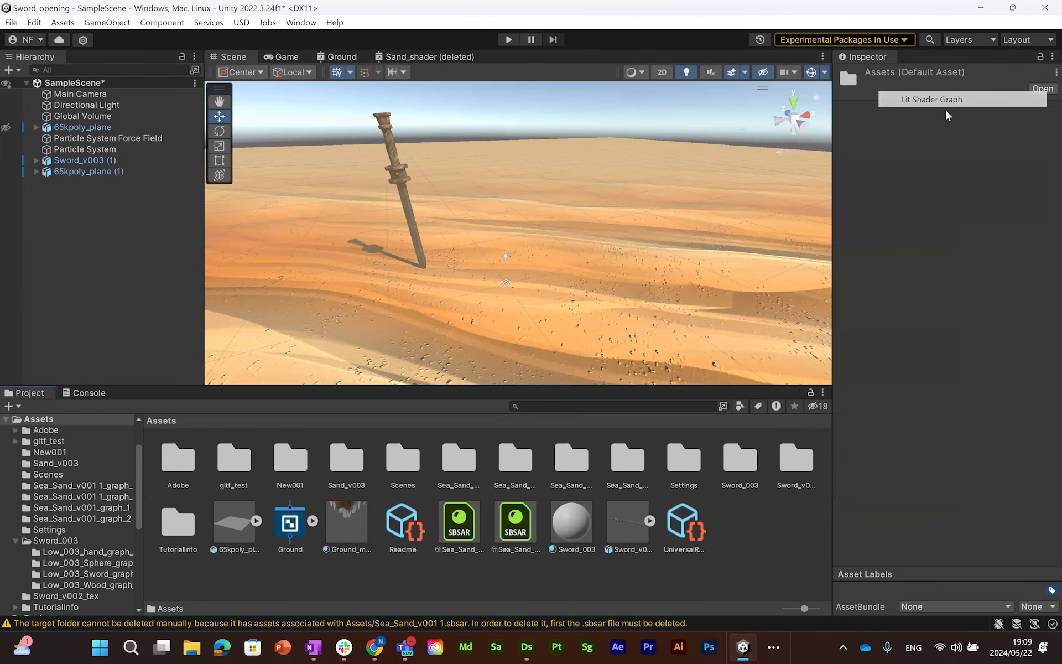
pyautogui.write('San')
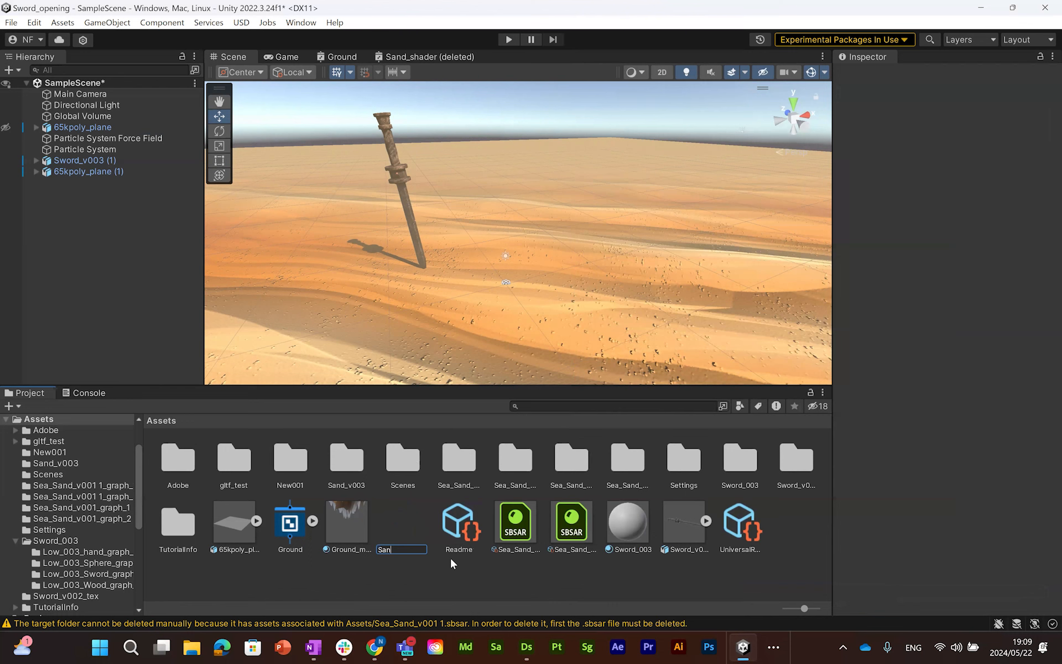
pyautogui.write('d_shader')
pyautogui.press('Return')
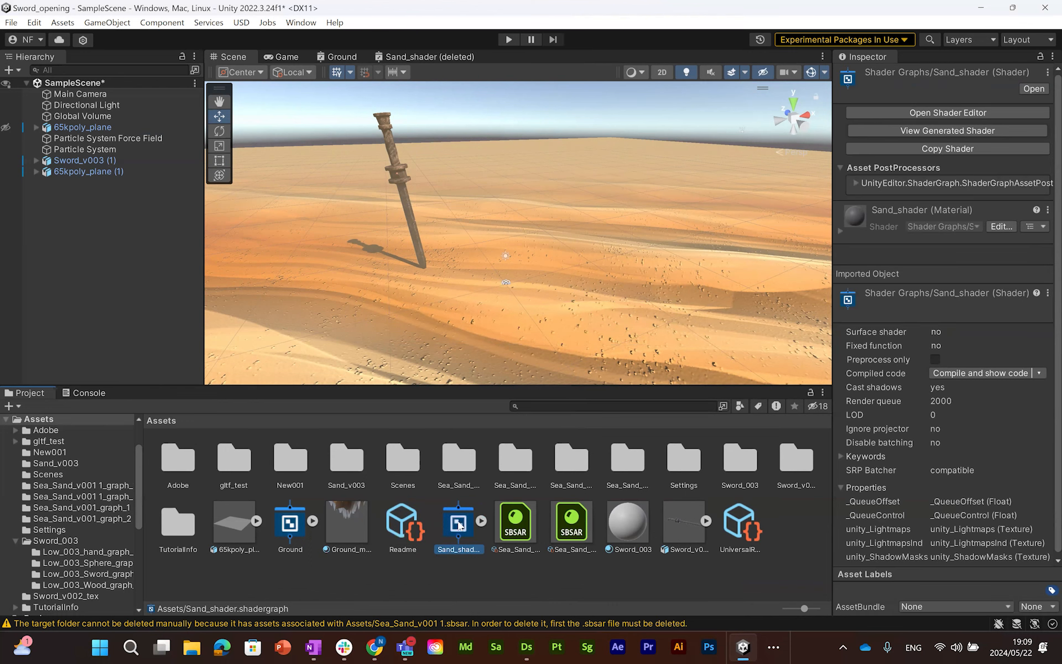
# Step: Create a material named Sand_mt based on the Sand_shader graph
pyautogui.rightClick(459, 525)
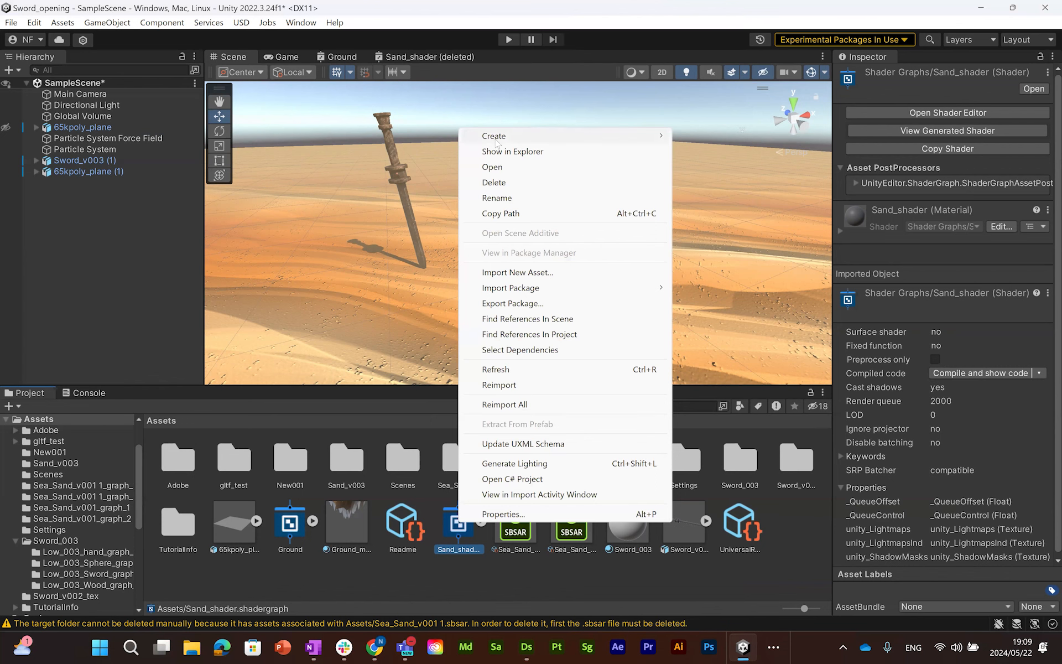
pyautogui.moveTo(496, 138)
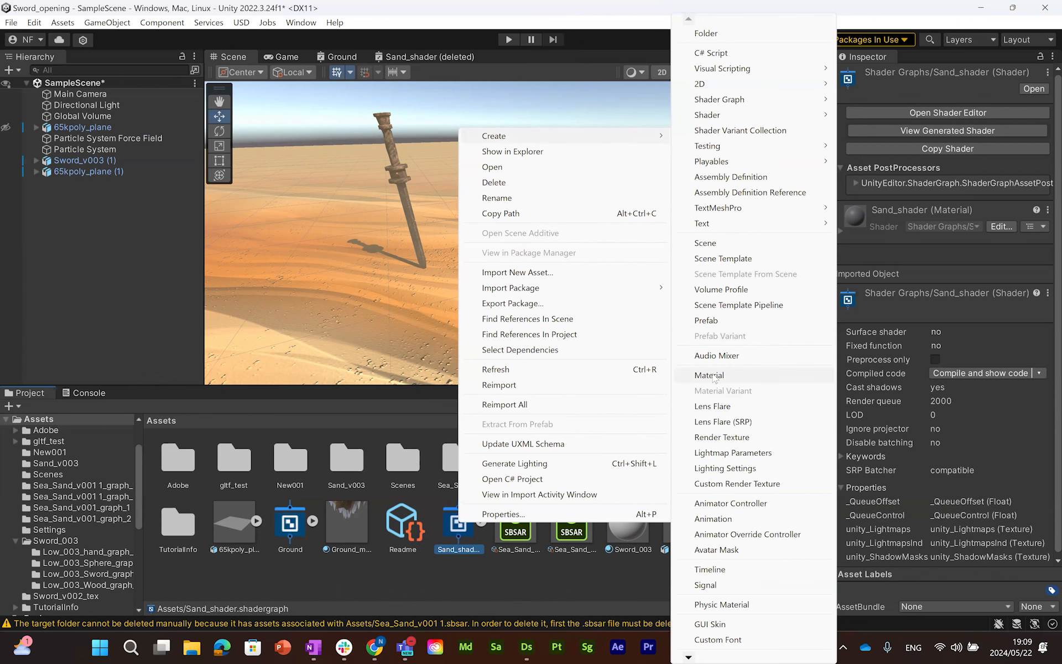
pyautogui.click(714, 376)
pyautogui.write('Sand_mt')
pyautogui.press('Return')
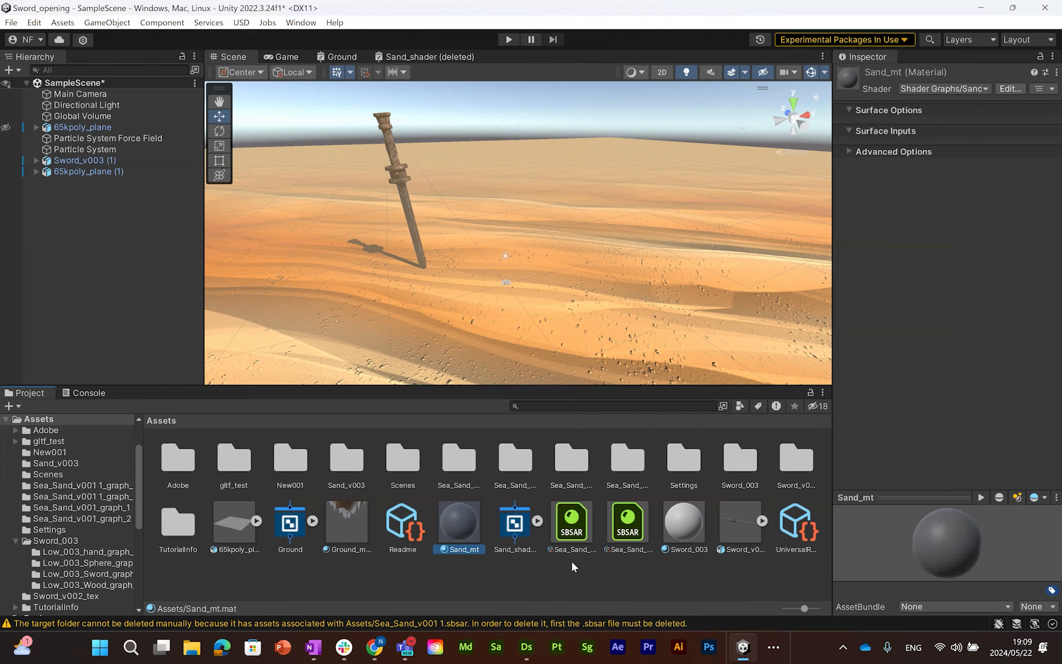
# Step: Assign the Sand_mt material to the large ground plane in the scene
pyautogui.click(491, 567)
pyautogui.moveTo(460, 523); pyautogui.dragTo(601, 271)
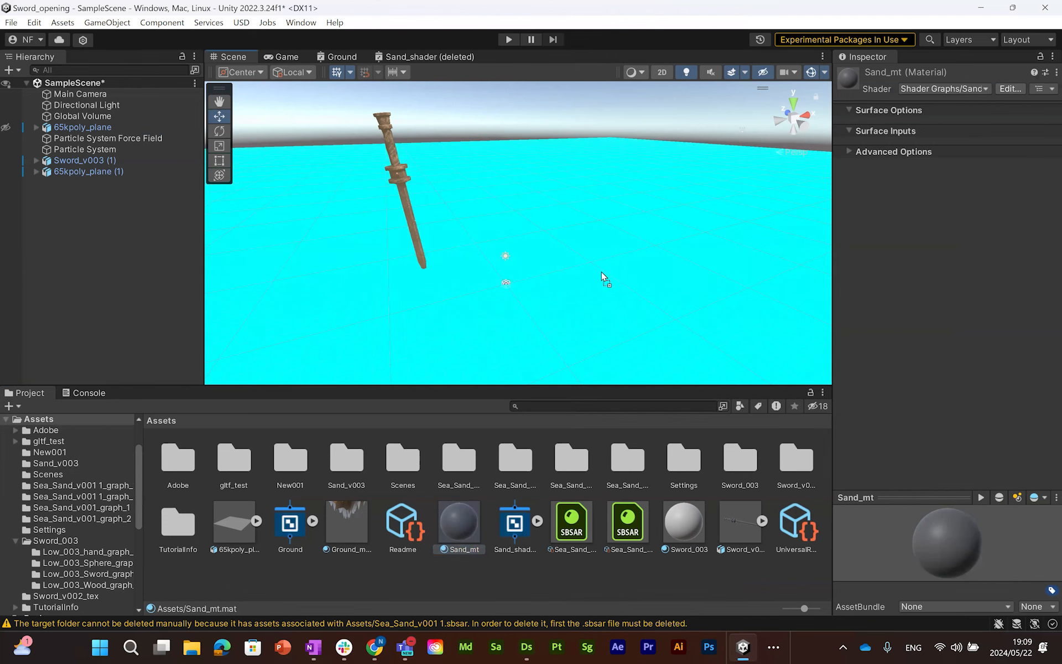
pyautogui.moveTo(577, 360); pyautogui.dragTo(587, 328)
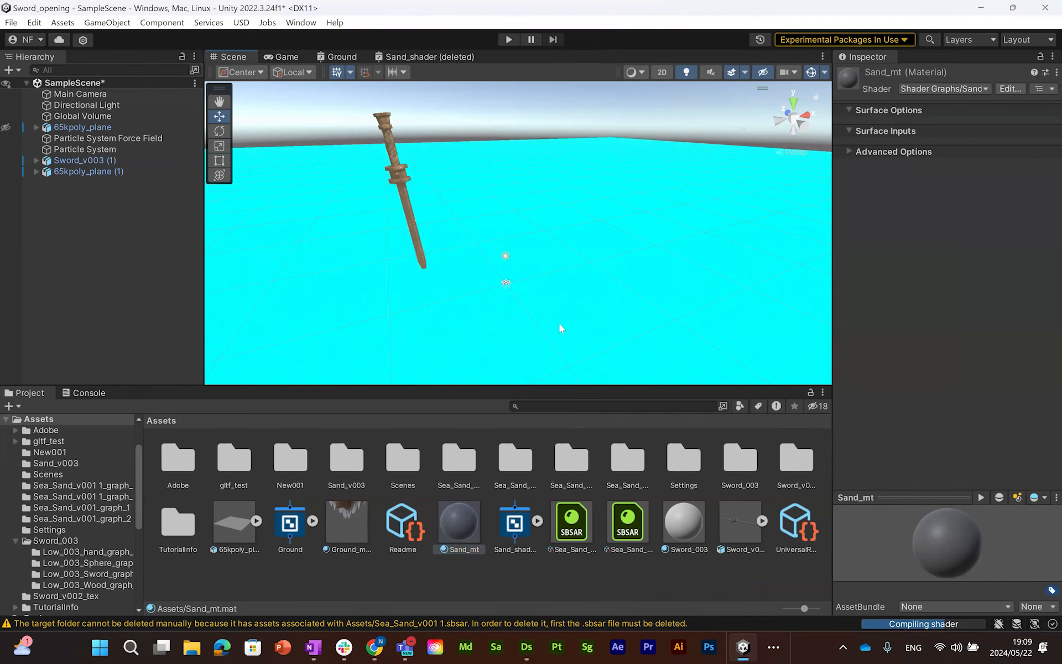
# Step: Close the outdated Sand_shader graph and open the newly created Sand_shader asset for editing
pyautogui.click(520, 529)
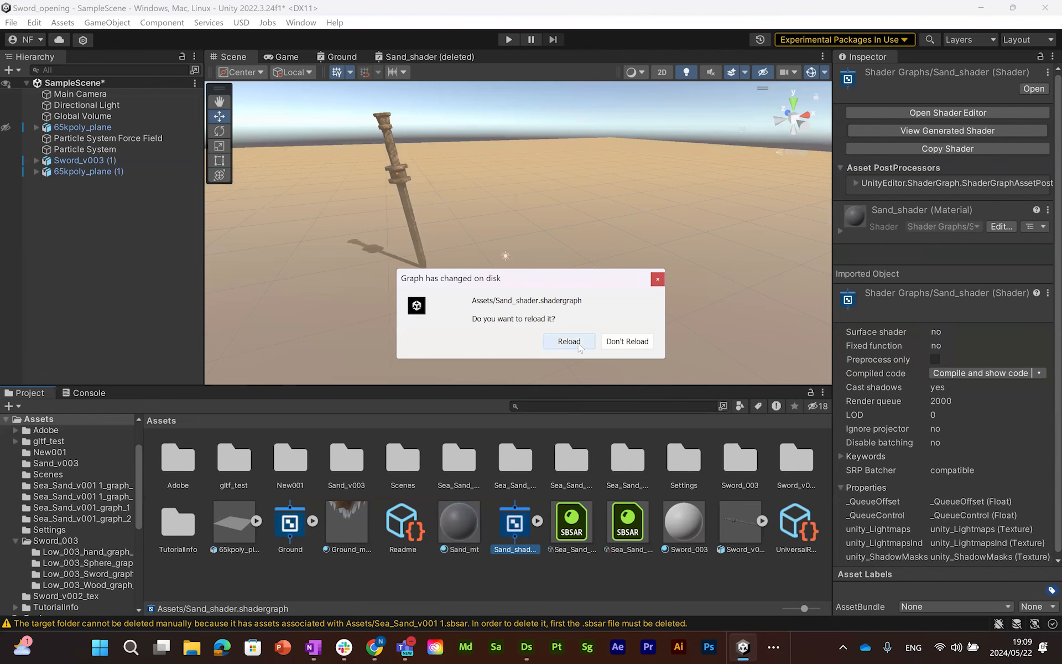
pyautogui.click(579, 342)
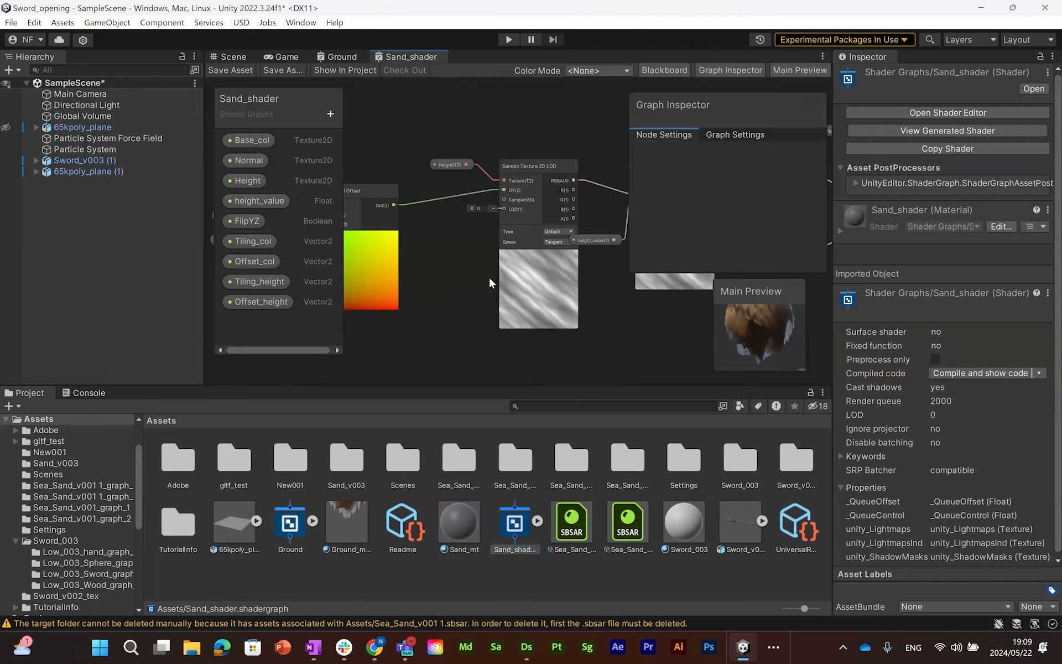
pyautogui.rightClick(404, 58)
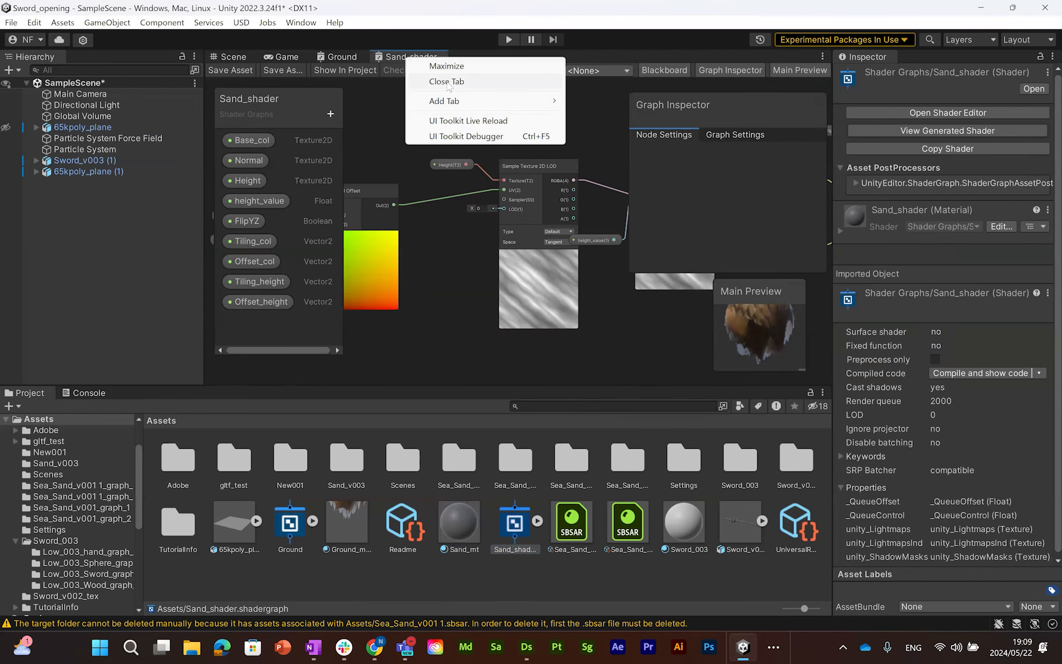
pyautogui.click(450, 82)
pyautogui.click(515, 530)
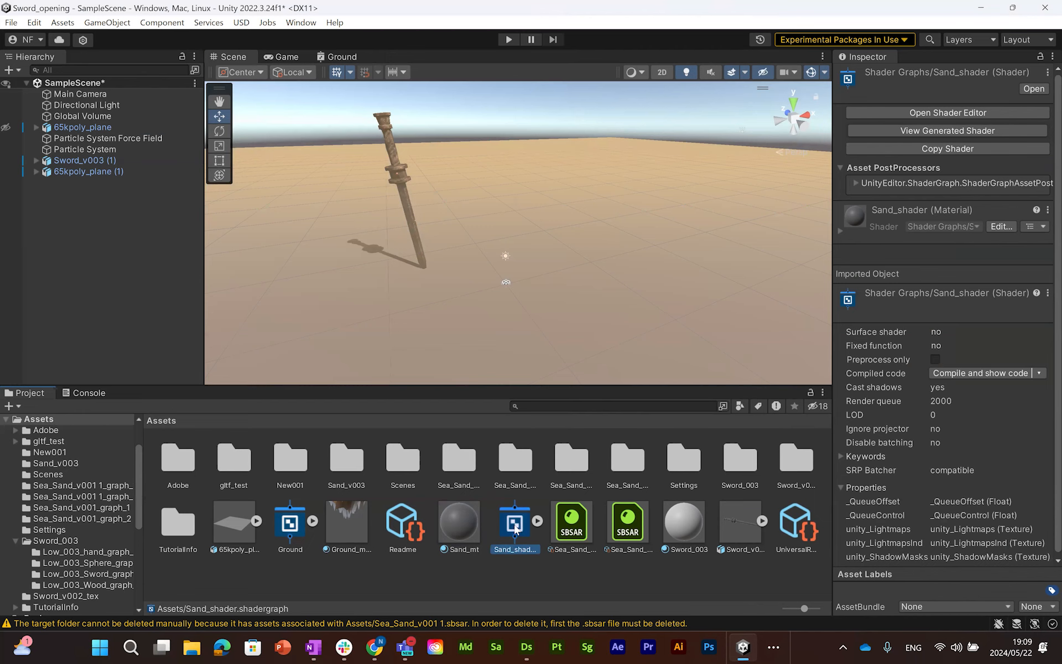
pyautogui.doubleClick(515, 528)
pyautogui.rightClick(428, 252)
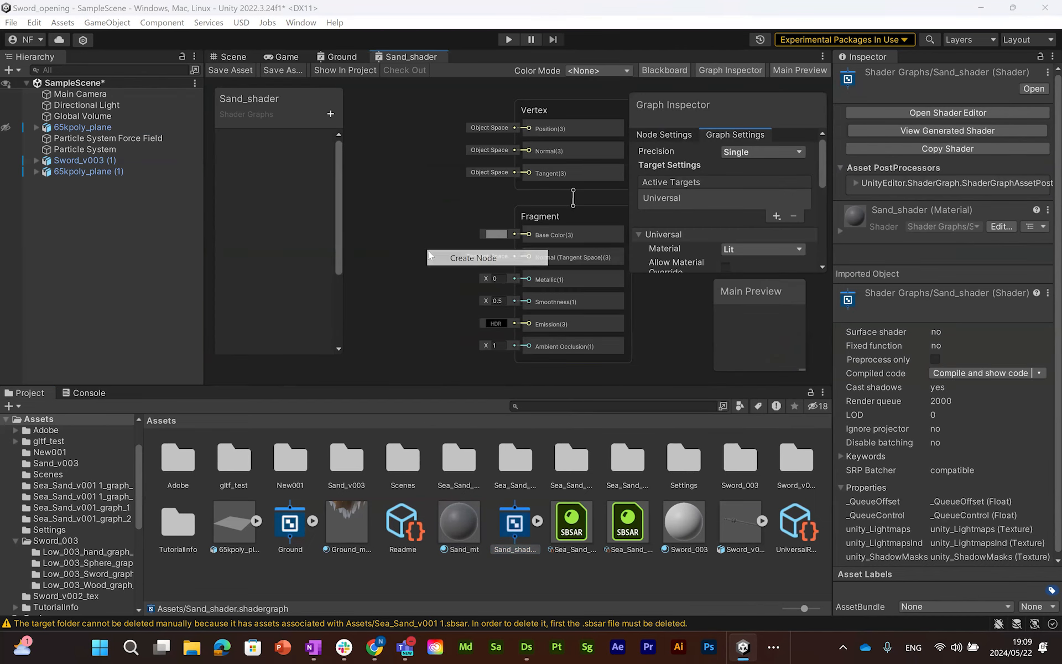
pyautogui.click(429, 260)
pyautogui.click(406, 300)
# Step: Widen the shader graph editing area by narrowing the Inspector beside it
pyautogui.scroll(1, 407, 300)
pyautogui.scroll(4, 410, 298)
pyautogui.scroll(-4, 411, 300)
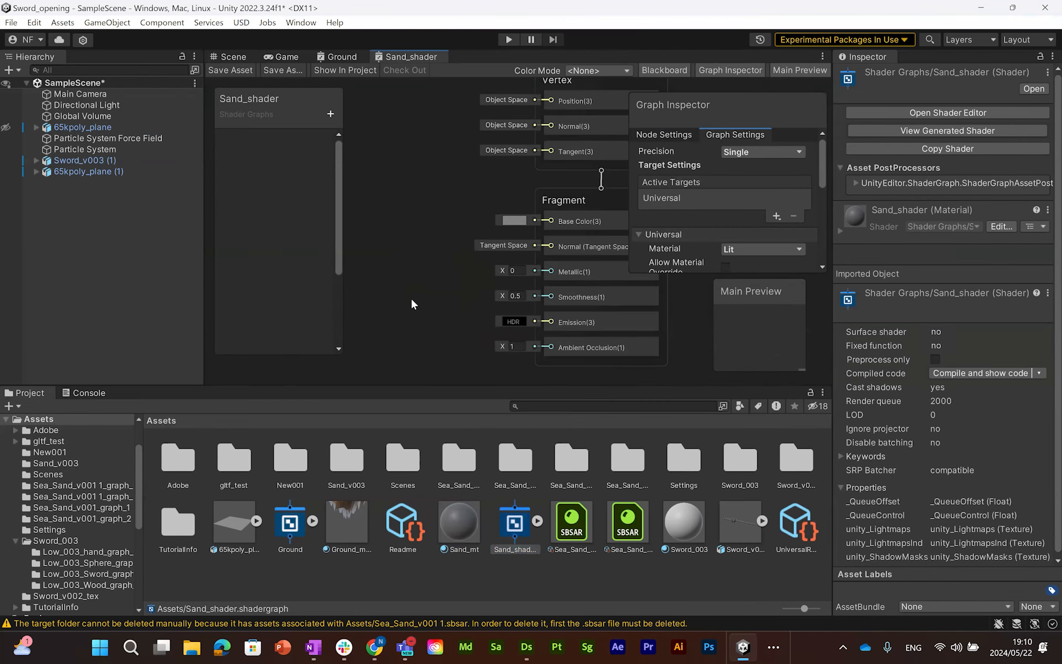
pyautogui.scroll(-10, 412, 299)
pyautogui.scroll(7, 412, 299)
pyautogui.moveTo(412, 299); pyautogui.dragTo(480, 252, button='middle')
pyautogui.moveTo(835, 229); pyautogui.dragTo(896, 228)
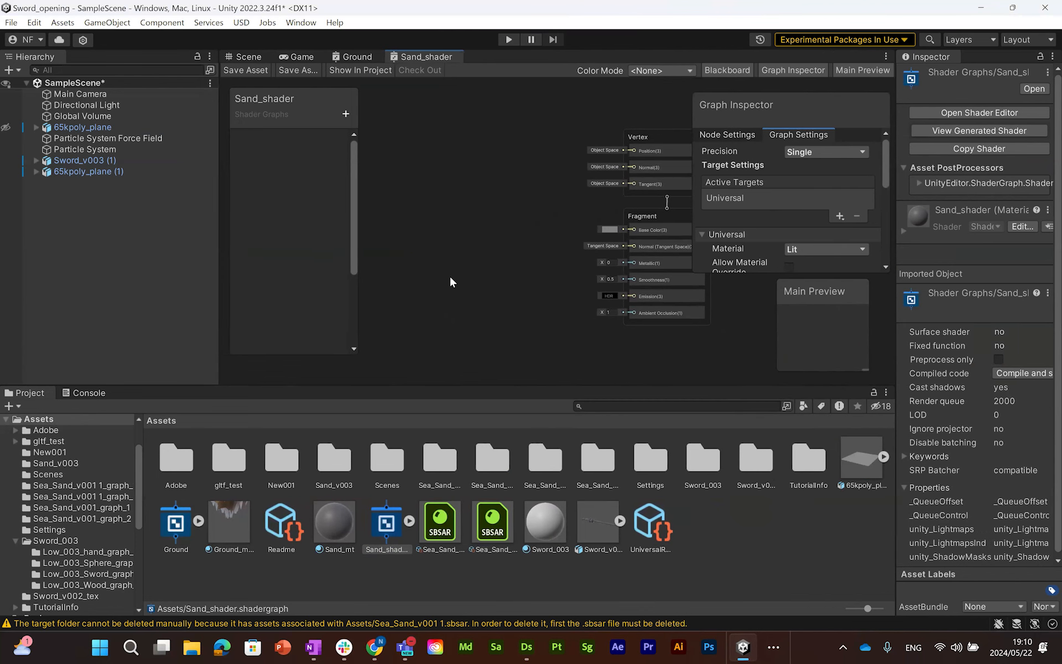
# Step: Add a Sample Texture 2D node to the graph, in the free space beside the Fragment block
pyautogui.press('space')
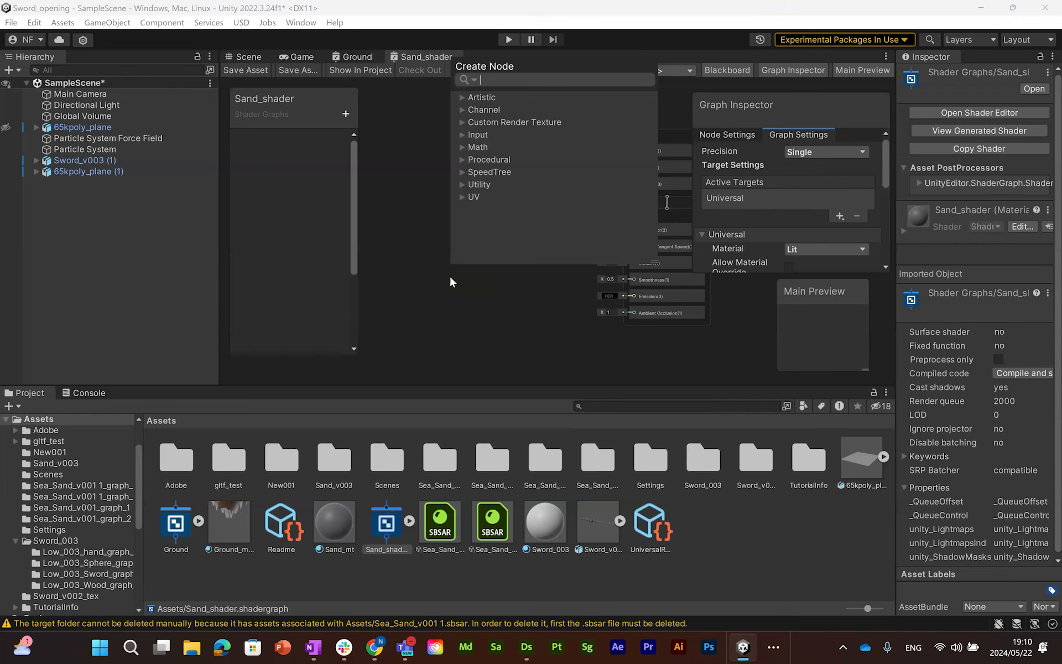
pyautogui.write('sample')
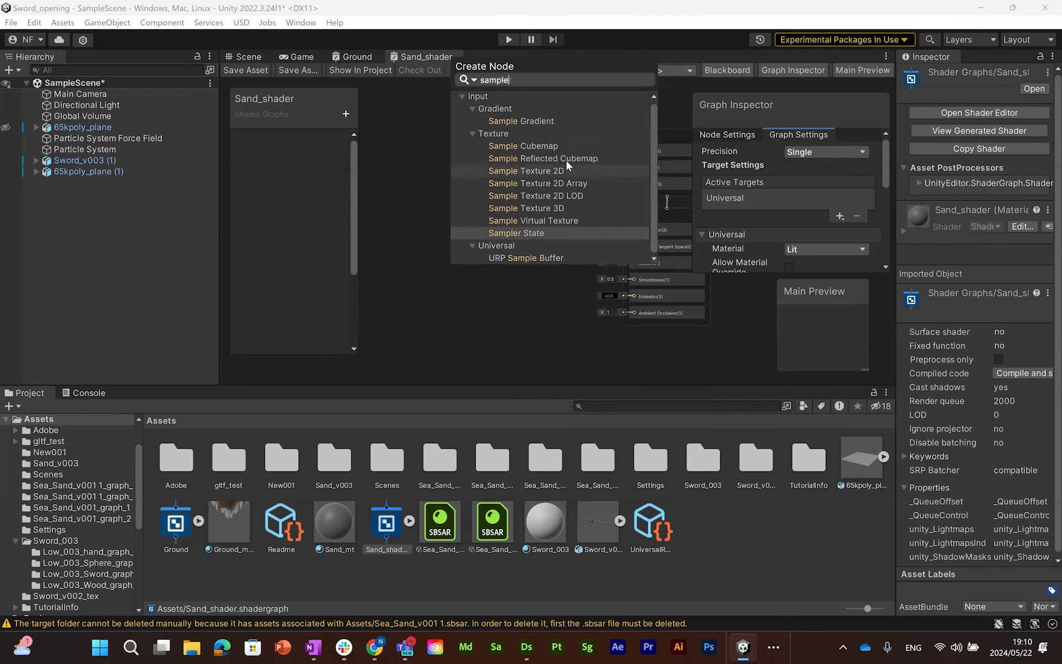
pyautogui.click(553, 171)
pyautogui.click(493, 216)
pyautogui.moveTo(494, 218); pyautogui.dragTo(496, 218)
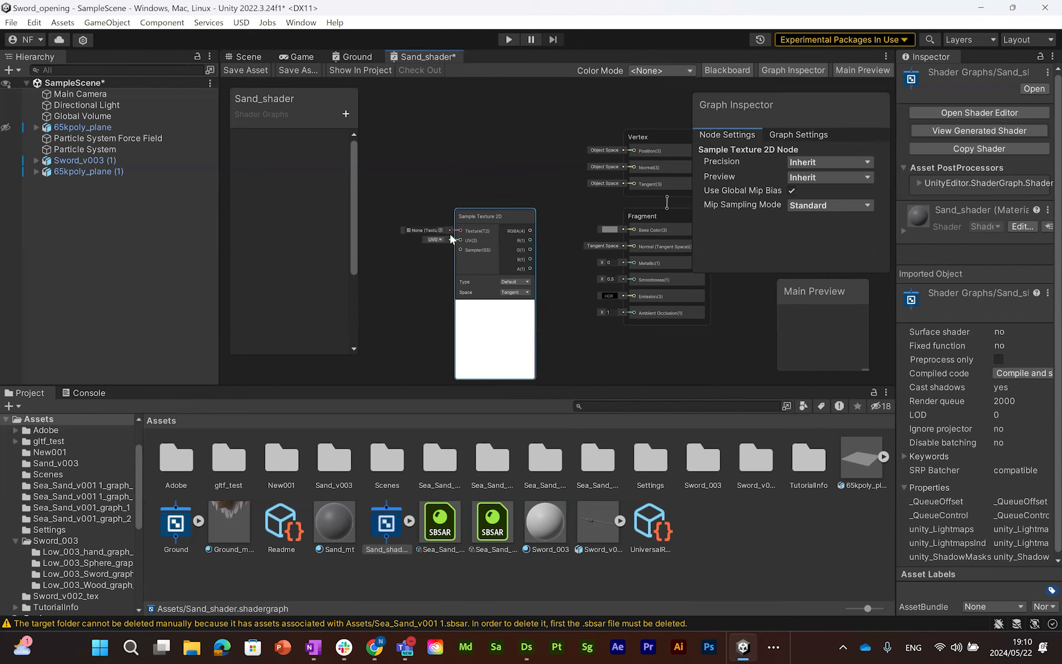
pyautogui.scroll(3, 425, 255)
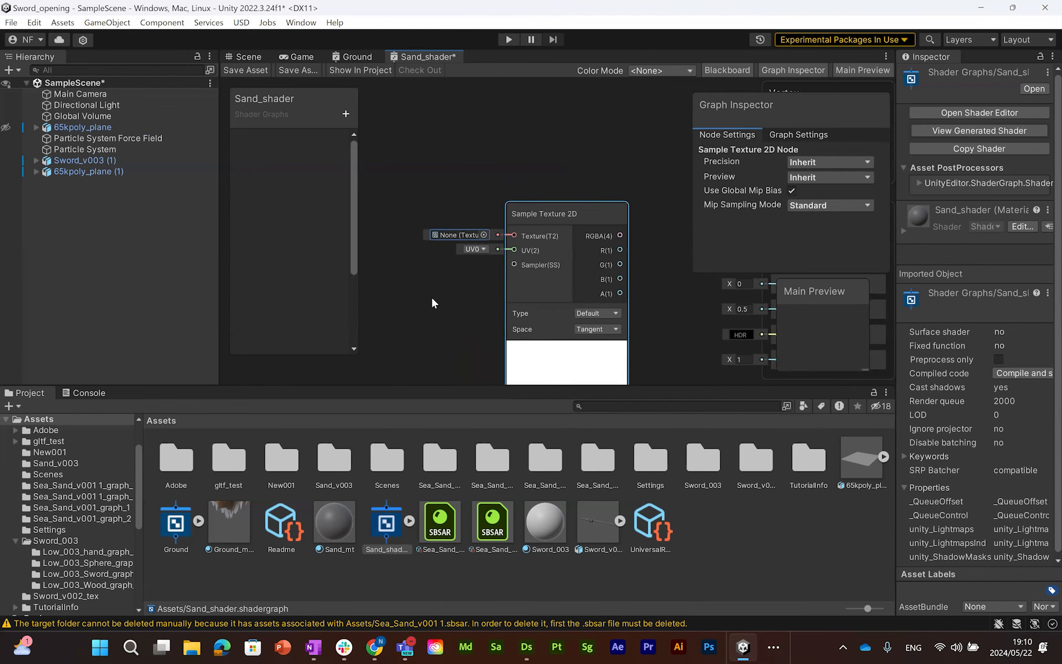
# Step: Create a Texture 2D property named Base_color and feed it into the Sample Texture 2D node's Texture input
pyautogui.click(346, 113)
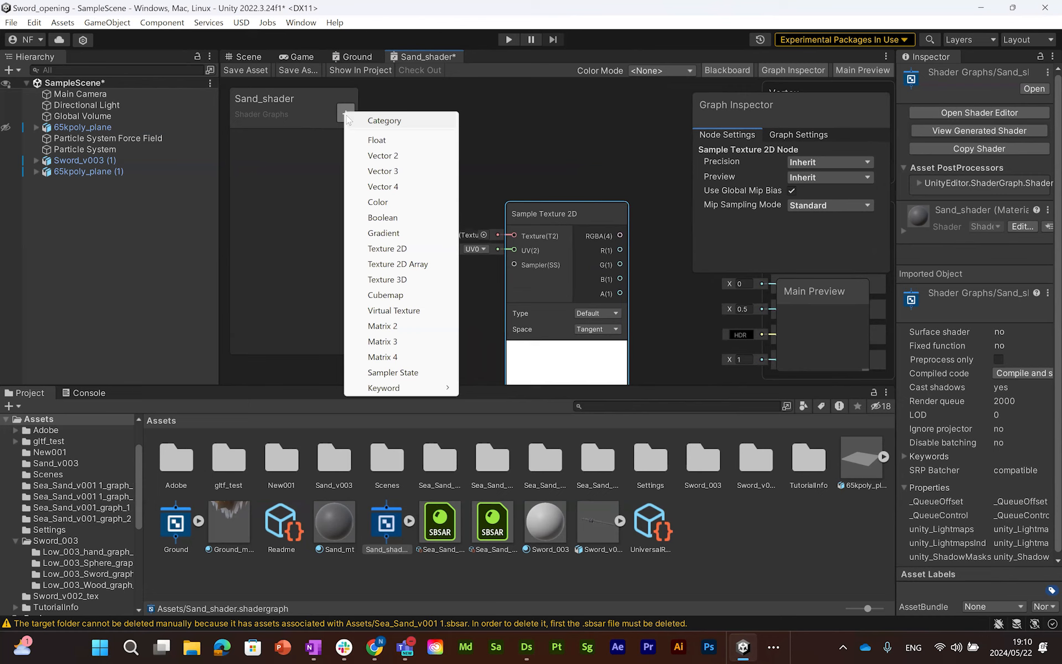
pyautogui.click(392, 249)
pyautogui.write('Base_color')
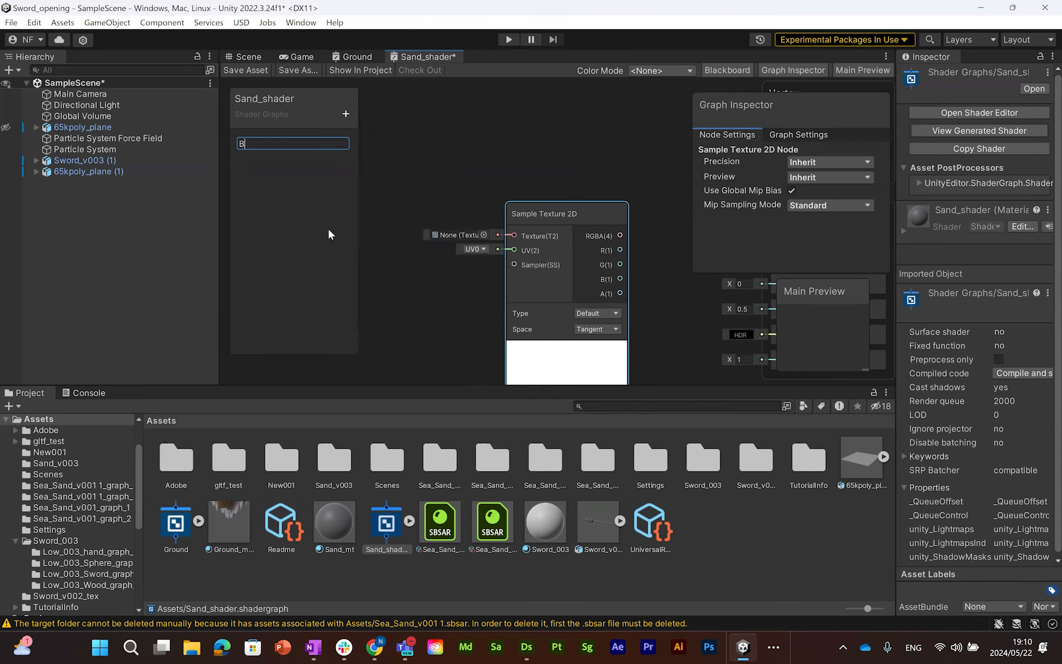
pyautogui.press('Return')
pyautogui.moveTo(268, 140); pyautogui.dragTo(521, 237)
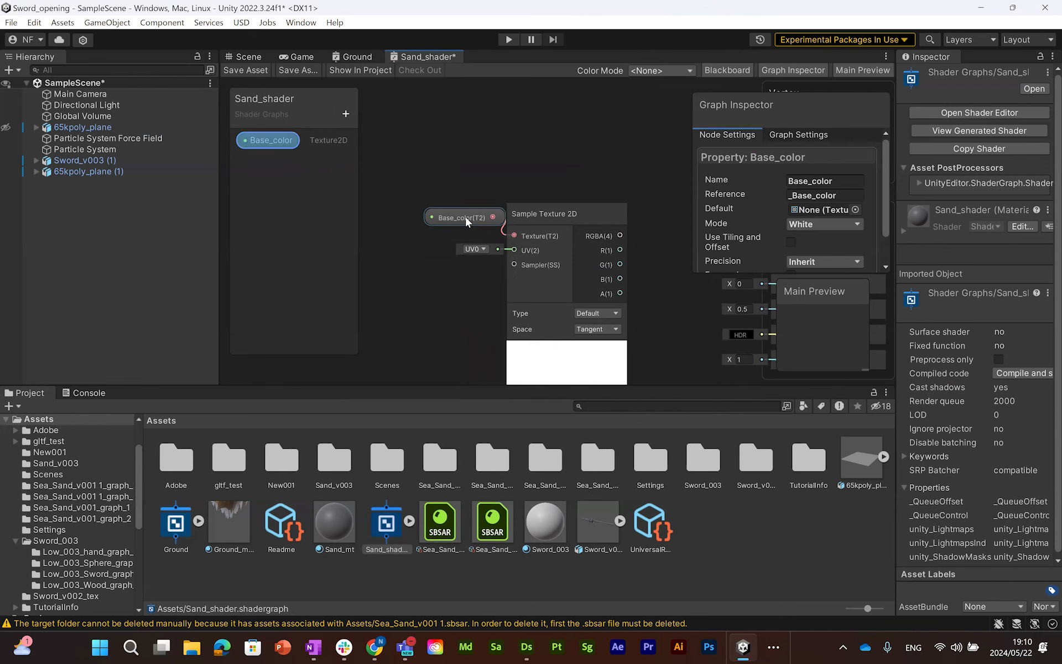
pyautogui.moveTo(464, 215); pyautogui.dragTo(440, 227)
# Step: Set the Base_color property's default to the Sea_Sand_v001 1 base color texture from the New001 folder
pyautogui.click(855, 210)
pyautogui.write('sand')
pyautogui.click(953, 271)
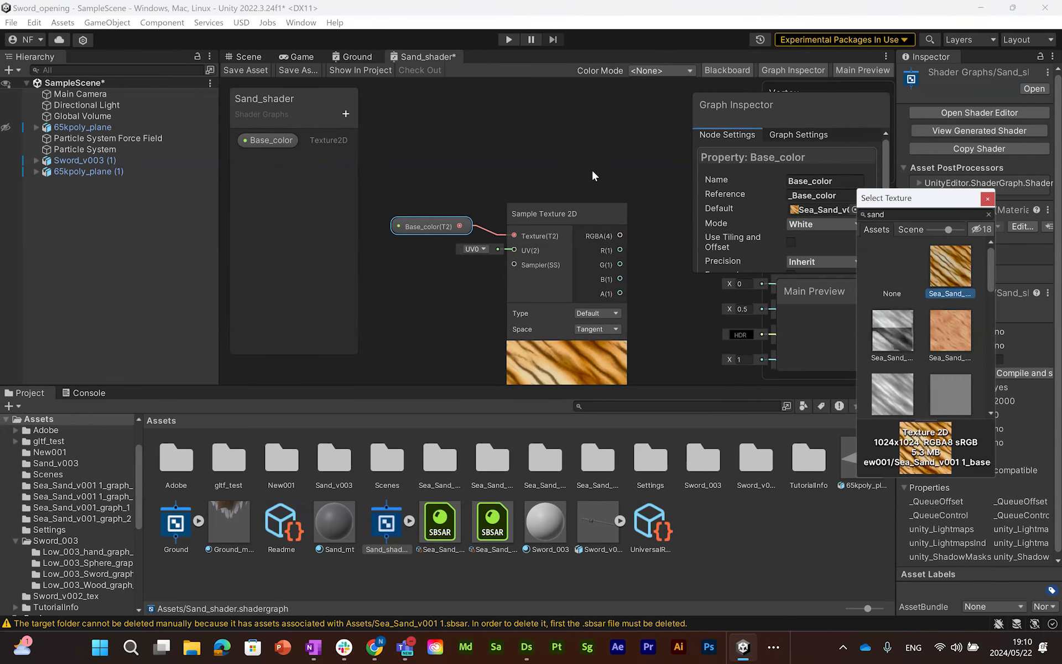
pyautogui.click(591, 176)
# Step: Connect the base color sampler's RGBA output to the Fragment Base Color input and collapse the node's preview
pyautogui.moveTo(432, 319); pyautogui.dragTo(472, 254, button='middle')
pyautogui.moveTo(584, 188); pyautogui.dragTo(433, 260, button='middle')
pyautogui.moveTo(468, 204); pyautogui.dragTo(614, 204)
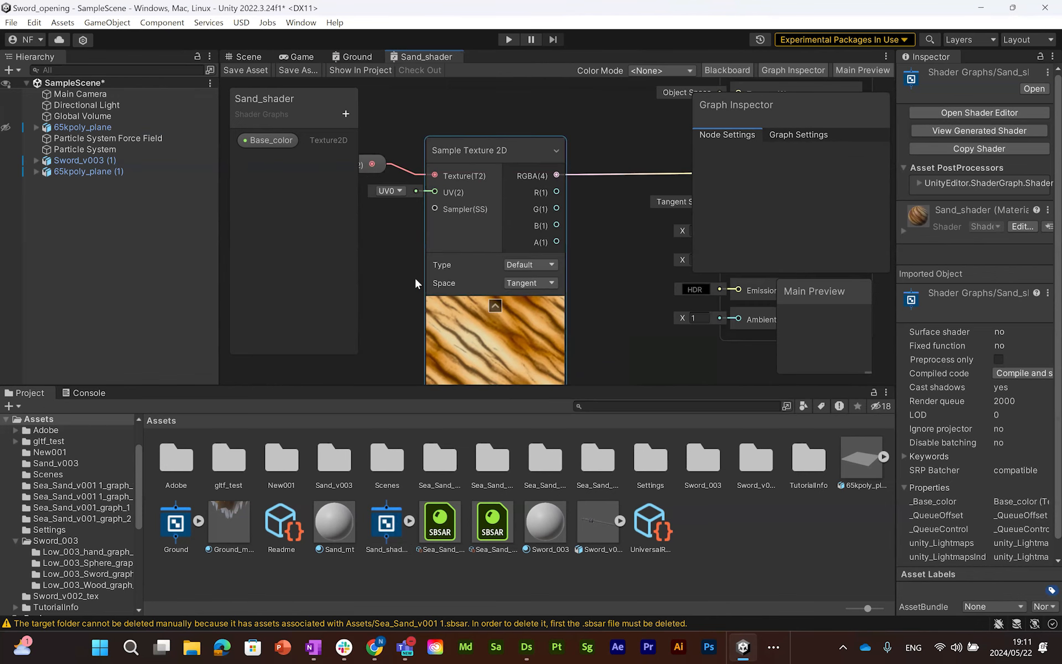
pyautogui.moveTo(416, 280); pyautogui.dragTo(415, 221, button='middle')
pyautogui.click(526, 282)
# Step: Add a second Sample Texture 2D node below the base color sampler
pyautogui.press('space')
pyautogui.write('sample')
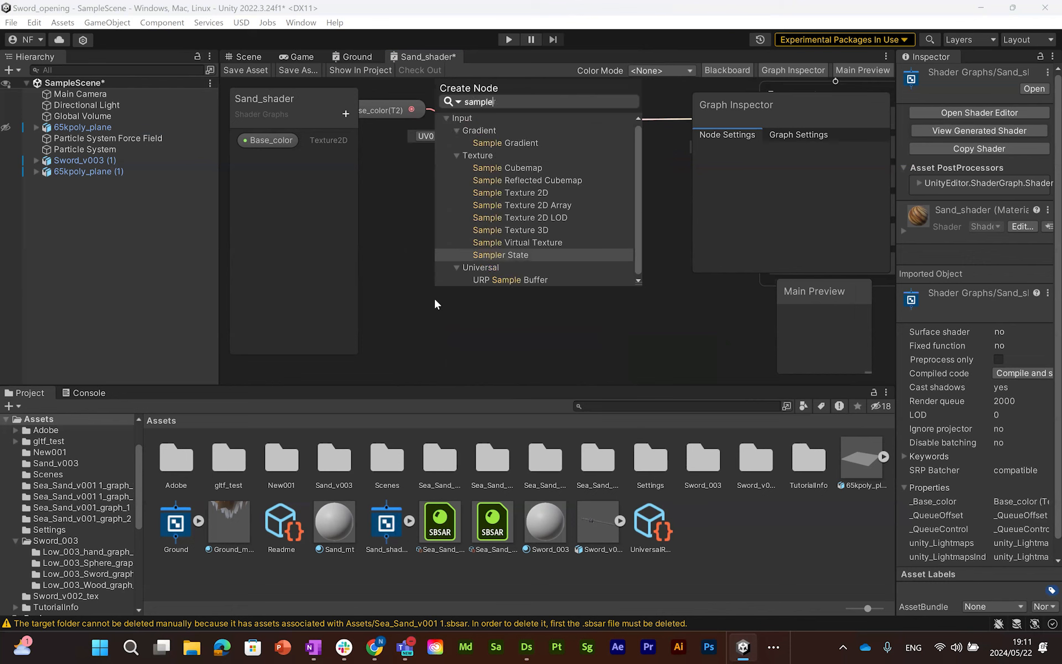
pyautogui.click(552, 192)
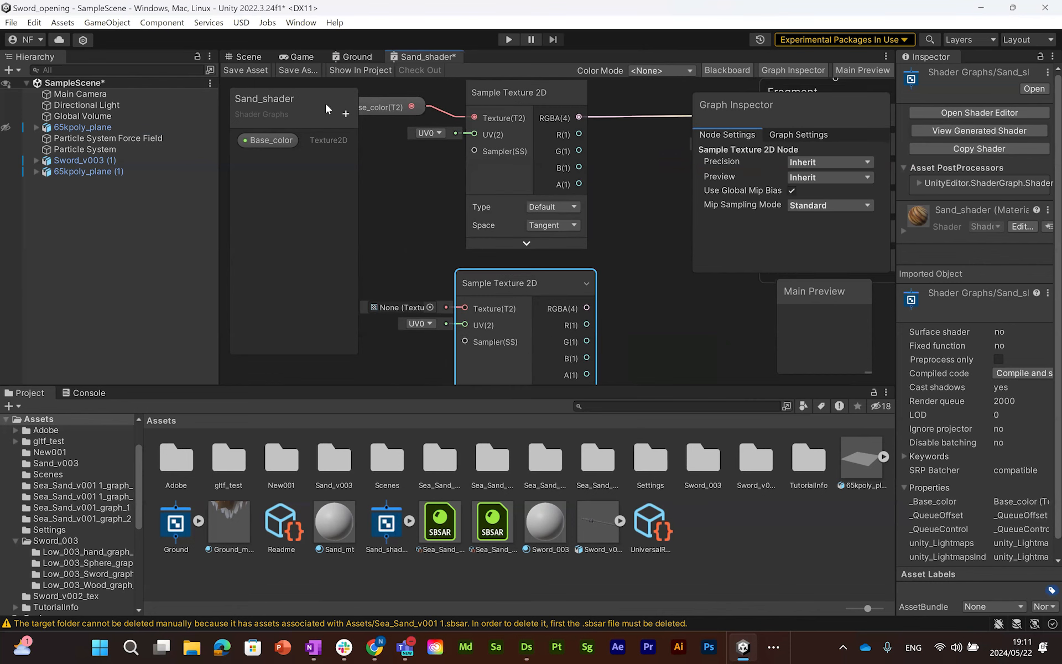
# Step: Create a Texture 2D property named Normal and display its settings
pyautogui.click(346, 113)
pyautogui.click(387, 257)
pyautogui.write('Normal')
pyautogui.press('Return')
pyautogui.click(272, 166)
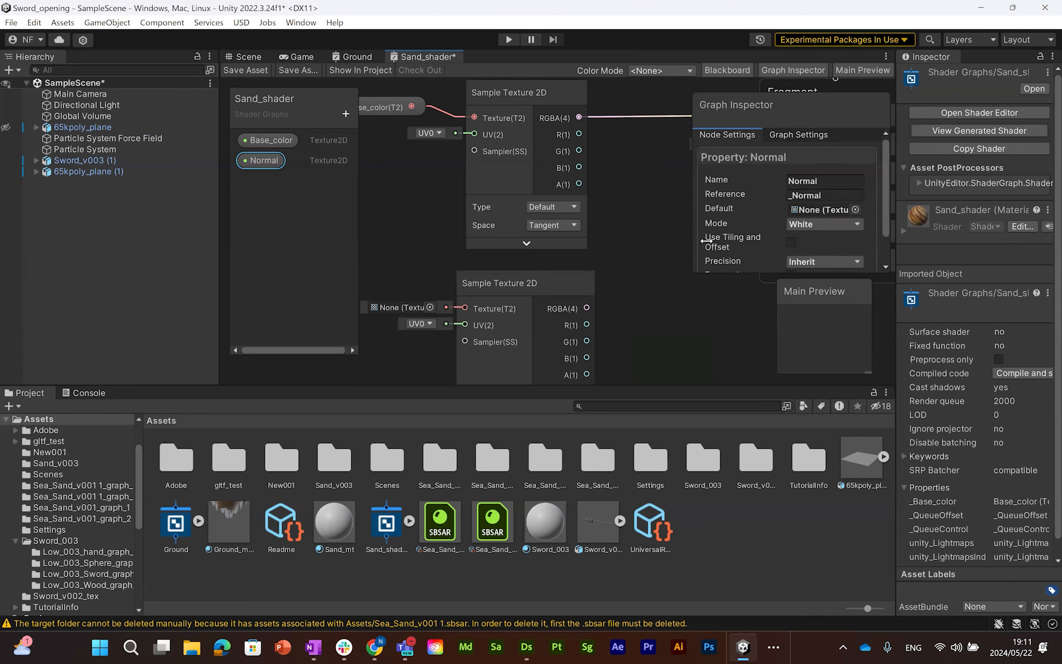
# Step: Set the Normal property's default to the Sea_Sand_v001 1 normal texture from New001 and its mode to NormalMap
pyautogui.click(855, 209)
pyautogui.write('normal')
pyautogui.moveTo(983, 269); pyautogui.dragTo(987, 338)
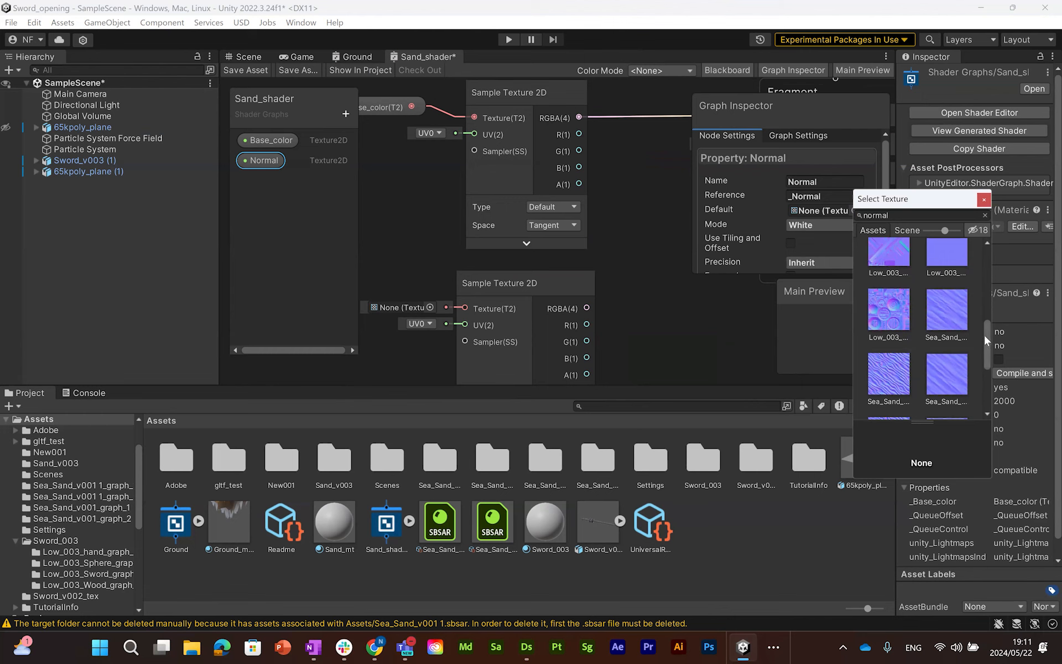
pyautogui.click(954, 380)
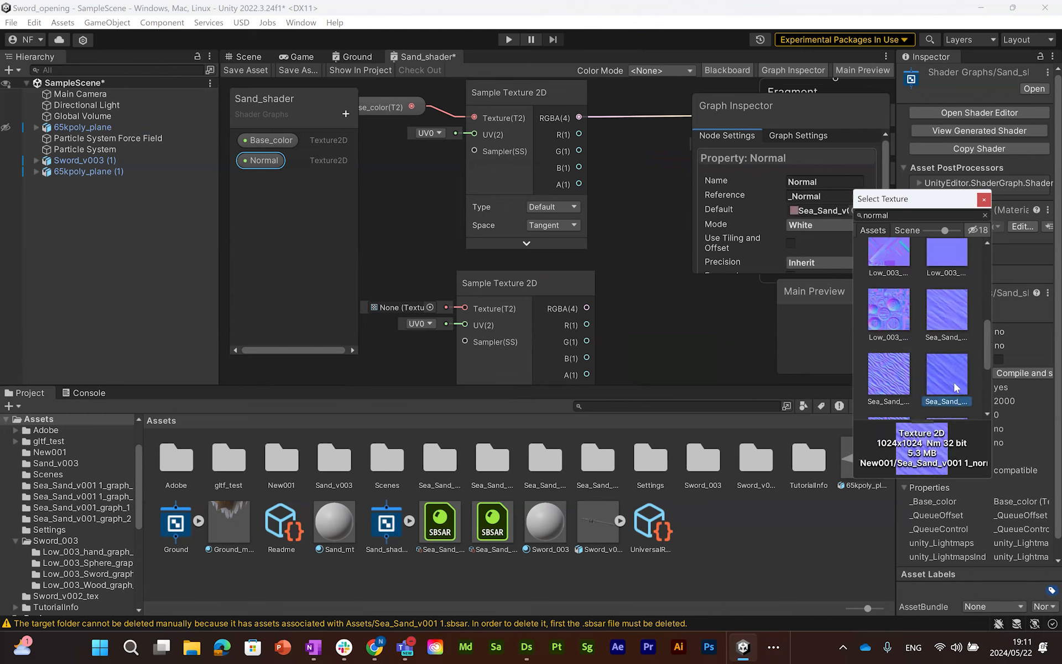
pyautogui.click(984, 199)
pyautogui.click(813, 224)
pyautogui.click(833, 285)
# Step: Feed the Normal property into the second Sample Texture 2D node and set that node's type to Normal
pyautogui.moveTo(401, 187); pyautogui.dragTo(422, 157, button='middle')
pyautogui.moveTo(267, 159); pyautogui.dragTo(416, 239)
pyautogui.moveTo(439, 214); pyautogui.dragTo(417, 154, button='middle')
pyautogui.moveTo(436, 194); pyautogui.dragTo(397, 193)
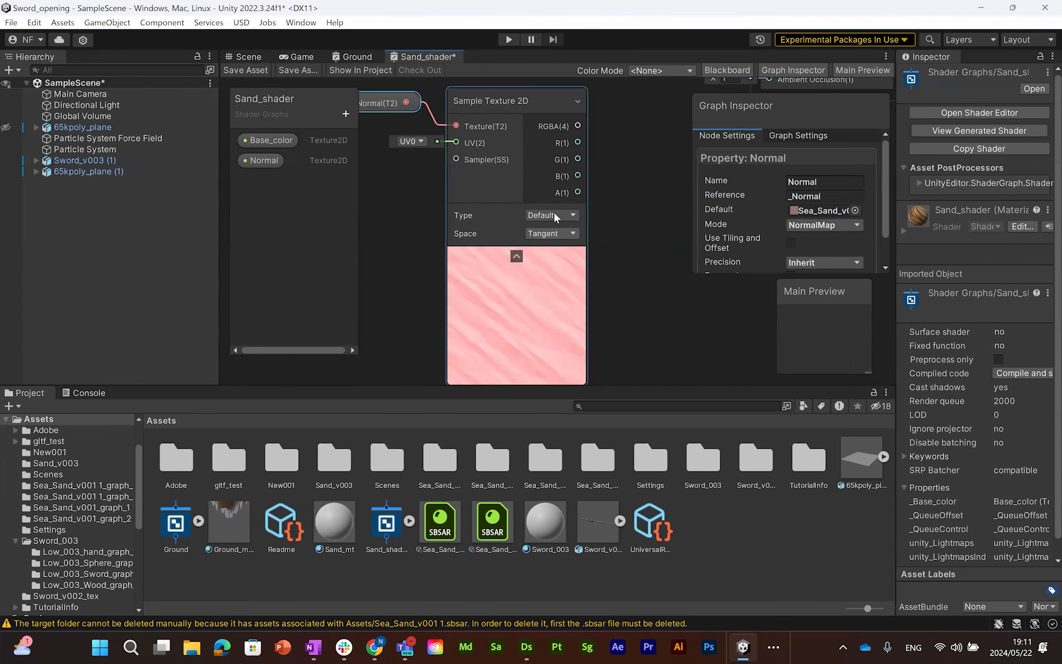
pyautogui.click(553, 214)
pyautogui.click(559, 247)
# Step: Connect the normal sampler's RGBA output to the Fragment Normal (Tangent Space) input and collapse the node's preview
pyautogui.moveTo(528, 249); pyautogui.dragTo(529, 320, button='middle')
pyautogui.moveTo(459, 271); pyautogui.dragTo(651, 170)
pyautogui.click(487, 244)
pyautogui.moveTo(588, 256); pyautogui.dragTo(485, 228, button='middle')
pyautogui.moveTo(480, 303); pyautogui.dragTo(682, 176, button='middle')
pyautogui.click(501, 298)
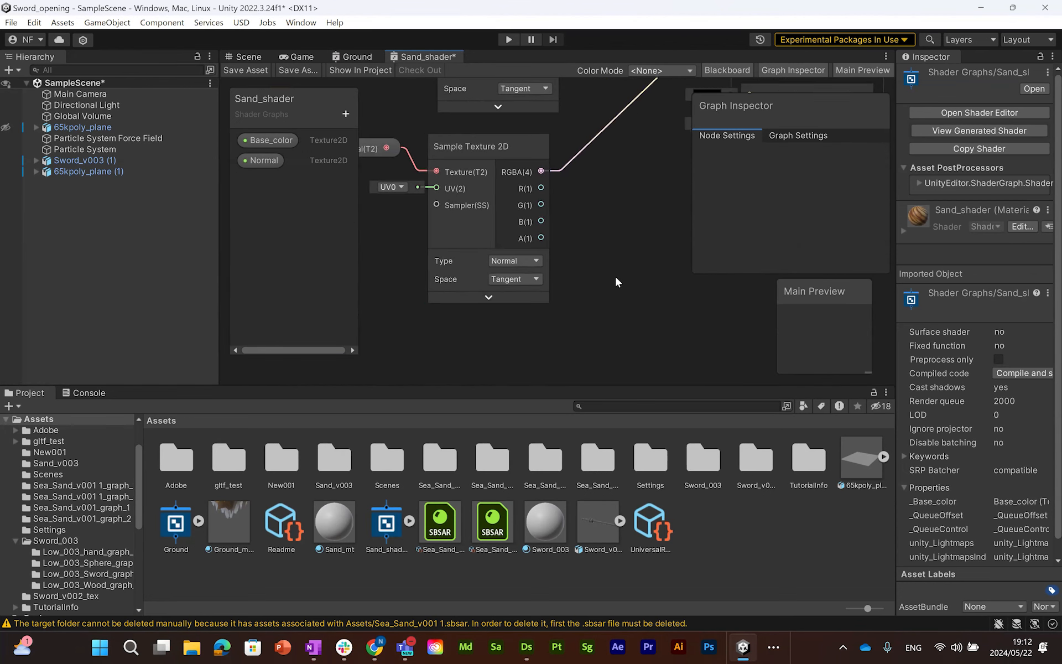
# Step: Examine the overall node layout and the Vertex block's Position, Normal and Tangent inputs
pyautogui.moveTo(615, 276); pyautogui.dragTo(582, 267, button='middle')
pyautogui.press('a')
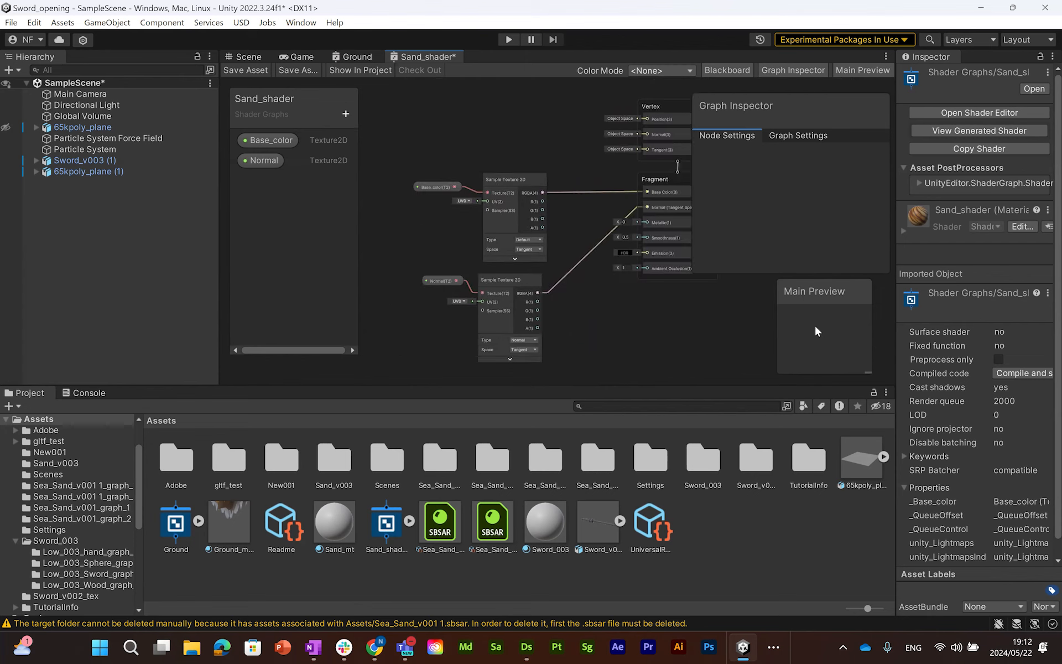
pyautogui.moveTo(615, 301); pyautogui.dragTo(633, 318, button='middle')
pyautogui.moveTo(586, 238); pyautogui.dragTo(585, 231, button='middle')
pyautogui.moveTo(590, 123); pyautogui.dragTo(453, 208, button='middle')
pyautogui.scroll(3, 478, 216)
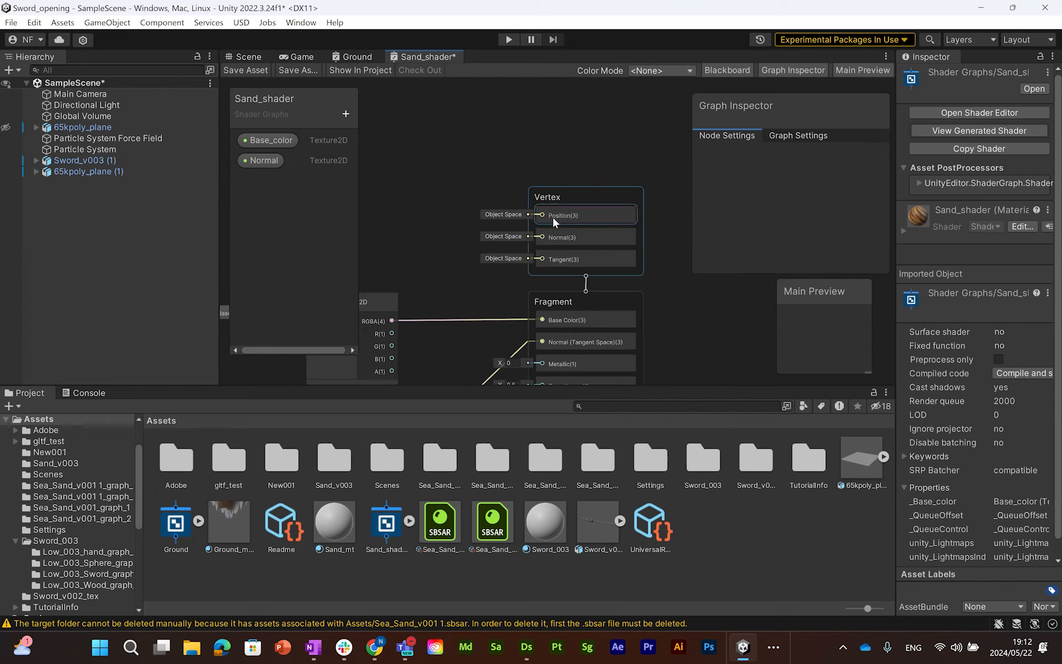
pyautogui.moveTo(511, 182); pyautogui.dragTo(772, 202, button='middle')
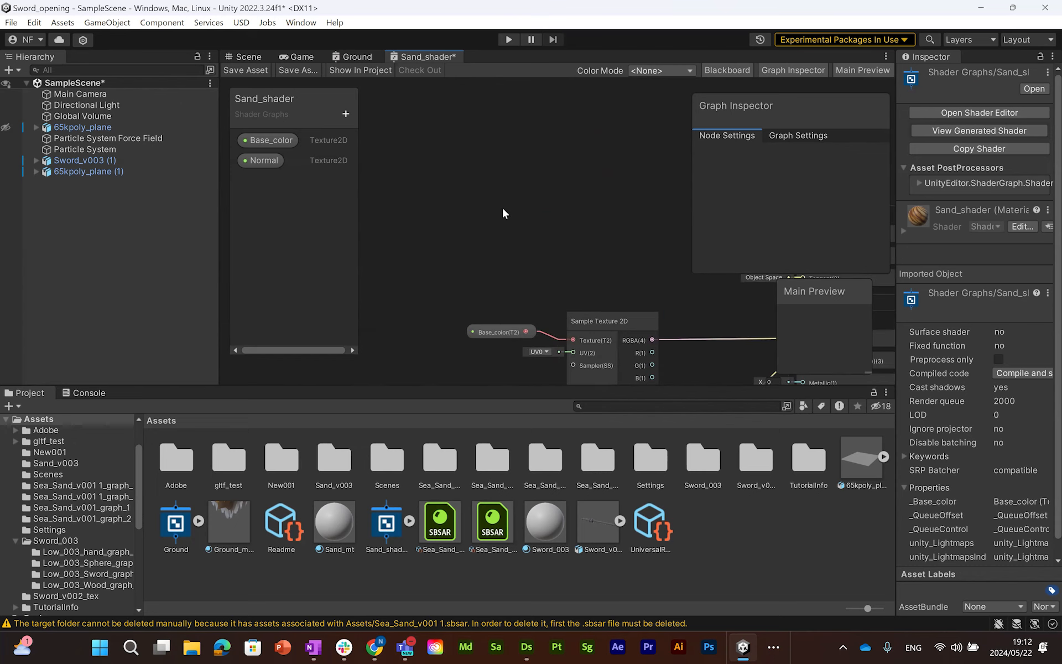
pyautogui.scroll(-5, 500, 208)
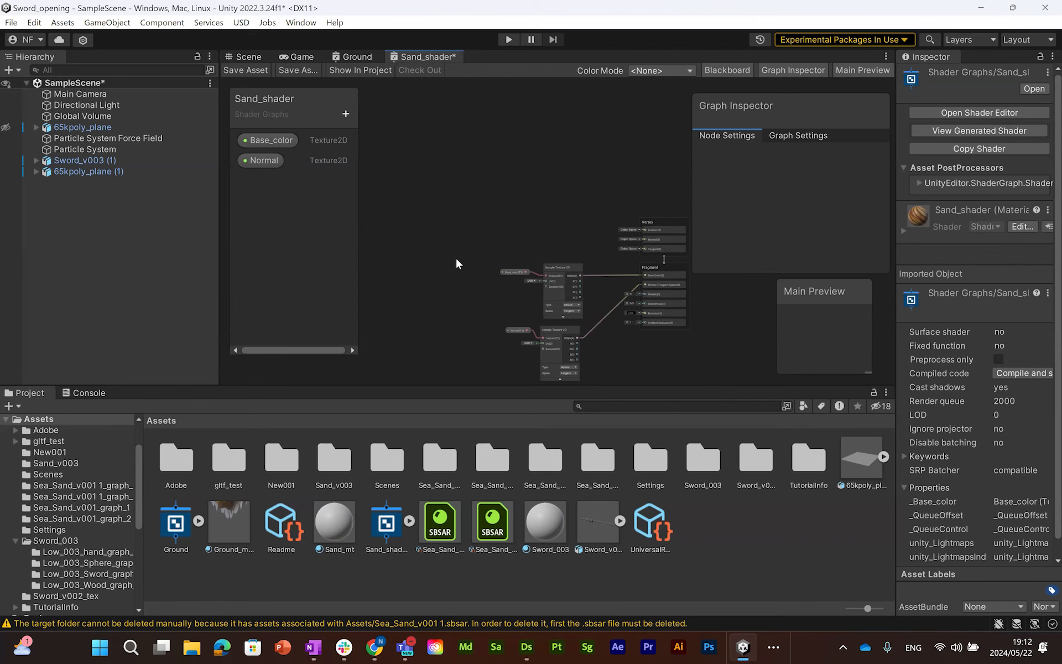
# Step: Try to drive the Vertex Position input from a new Sample Texture 2D node, and delete that node
pyautogui.press('space')
pyautogui.write('sample')
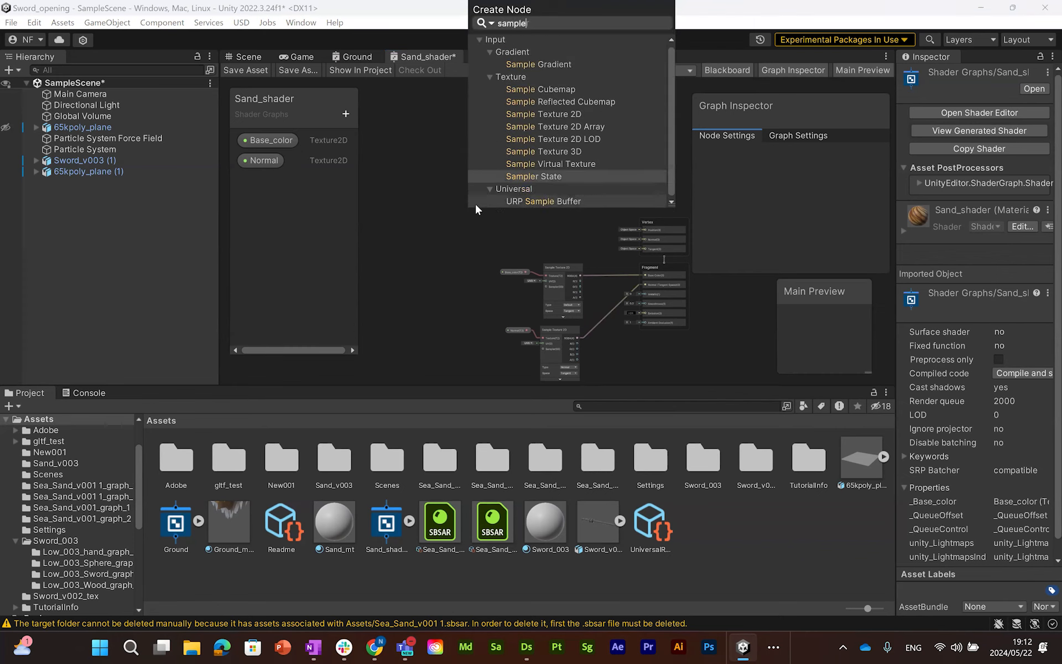
pyautogui.doubleClick(589, 112)
pyautogui.moveTo(493, 222); pyautogui.dragTo(556, 198)
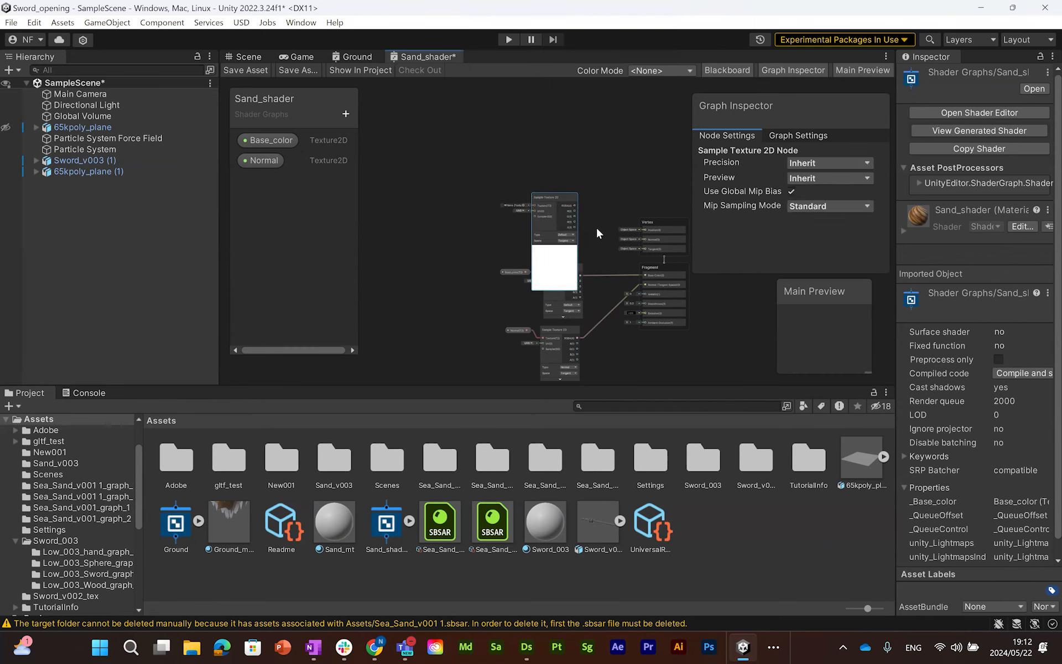
pyautogui.scroll(5, 596, 227)
pyautogui.moveTo(508, 185); pyautogui.dragTo(613, 221)
pyautogui.click(519, 138)
pyautogui.moveTo(515, 126); pyautogui.dragTo(555, 118, button='middle')
pyautogui.moveTo(556, 118); pyautogui.dragTo(403, 239)
pyautogui.press('Delete')
pyautogui.press('space')
pyautogui.write('sampel')
pyautogui.press('BackSpace')
pyautogui.press('BackSpace')
pyautogui.press('BackSpace')
pyautogui.press('BackSpace')
pyautogui.press('BackSpace')
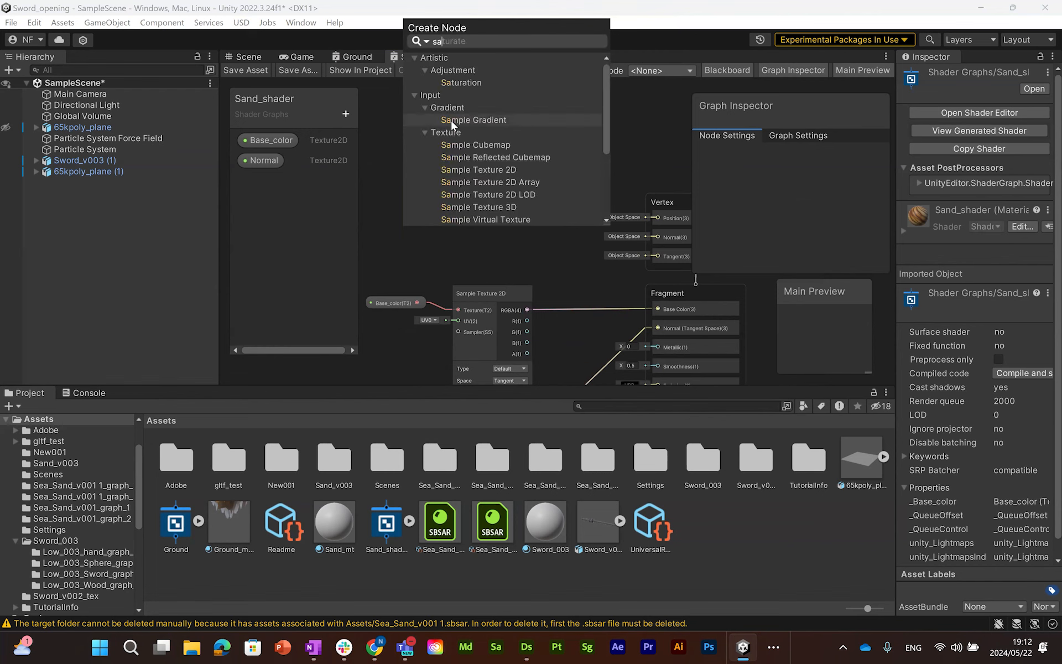
pyautogui.click(461, 252)
# Step: Add a Sample Texture 2D LOD node and place it in the empty area away from the existing nodes
pyautogui.press('space')
pyautogui.write('sample')
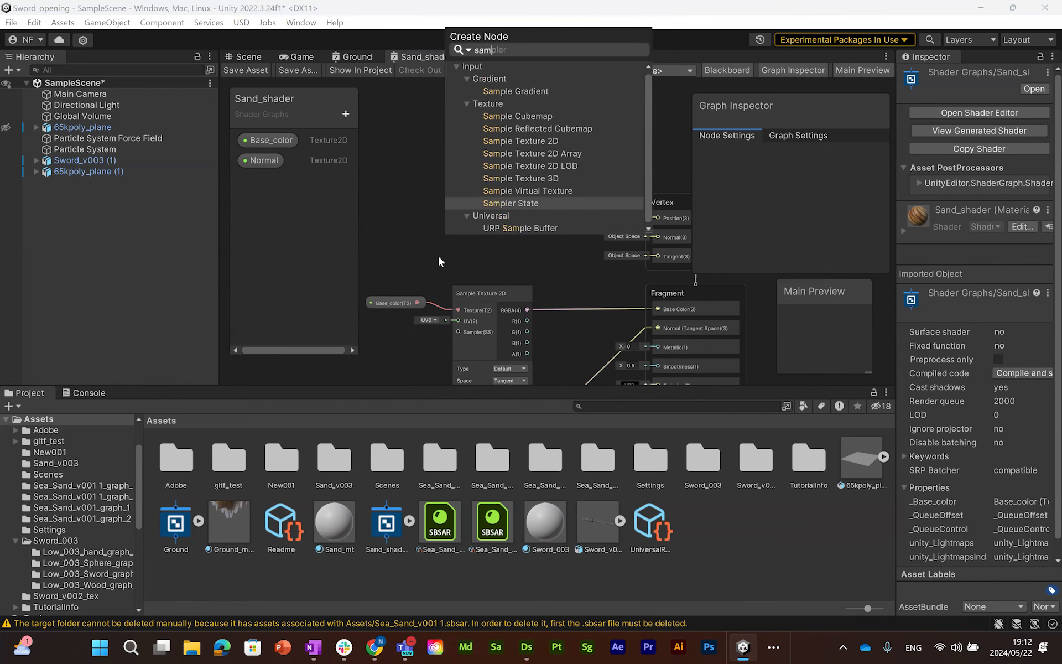
pyautogui.click(547, 166)
pyautogui.moveTo(507, 265); pyautogui.dragTo(426, 164)
pyautogui.click(512, 149)
pyautogui.scroll(3, 454, 178)
pyautogui.scroll(-4, 453, 177)
pyautogui.moveTo(476, 154); pyautogui.dragTo(498, 163, button='middle')
pyautogui.scroll(5, 565, 205)
# Step: Create a Texture 2D property named Height and feed it into the Sample Texture 2D LOD node's Texture input
pyautogui.click(346, 113)
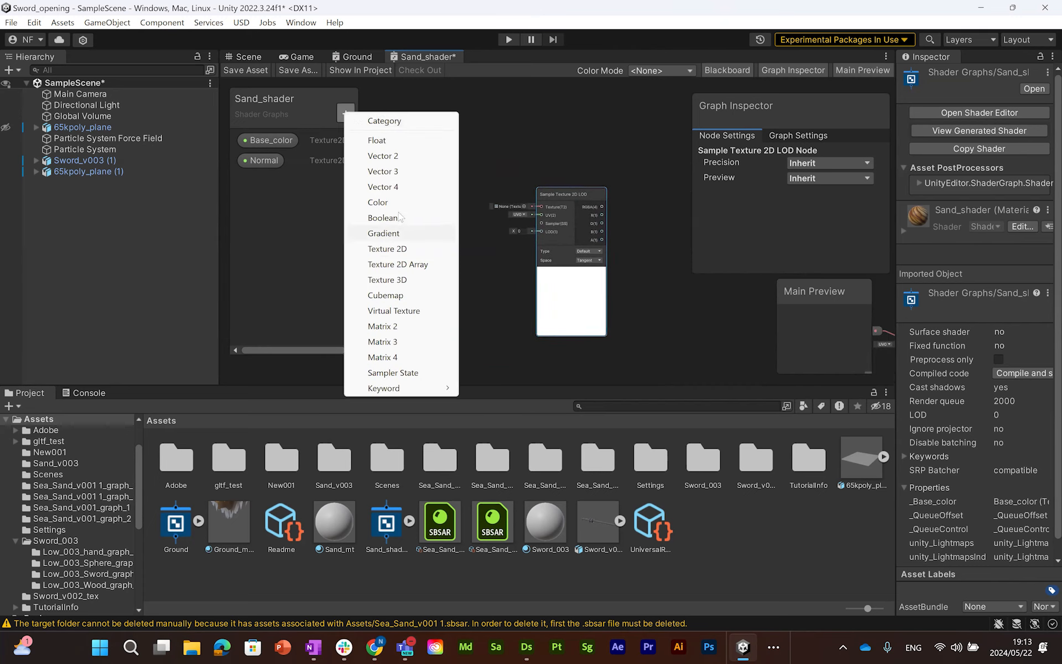
pyautogui.click(394, 247)
pyautogui.write('Height')
pyautogui.press('Return')
pyautogui.moveTo(489, 209); pyautogui.dragTo(540, 206)
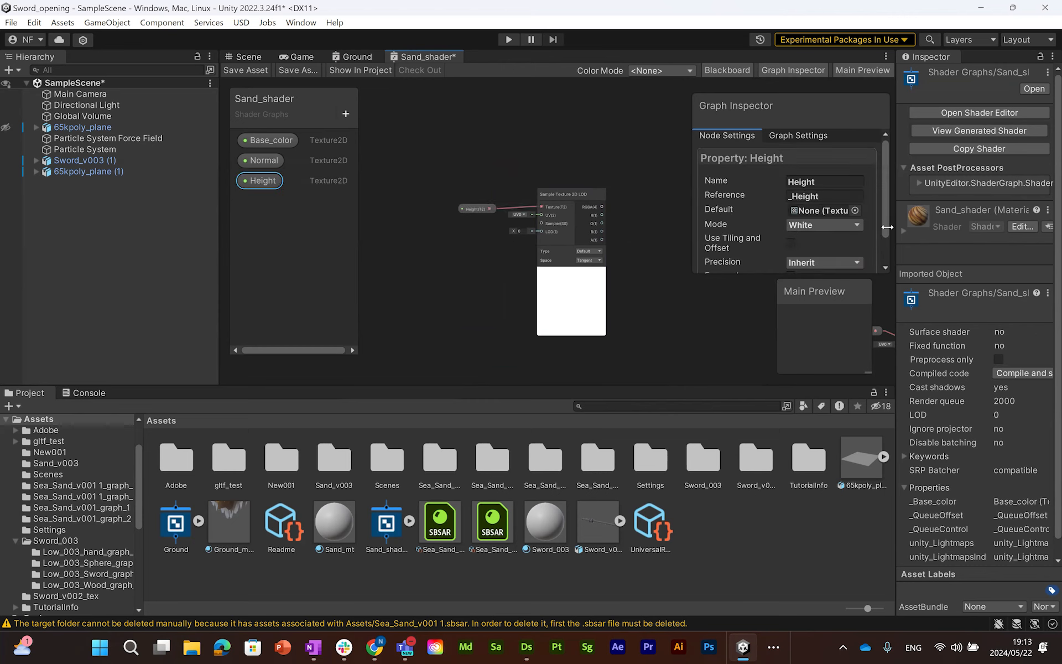
# Step: Set the Height property's default to the Sea_Sand_v001 1 height texture from the New001 folder
pyautogui.click(854, 211)
pyautogui.write('height')
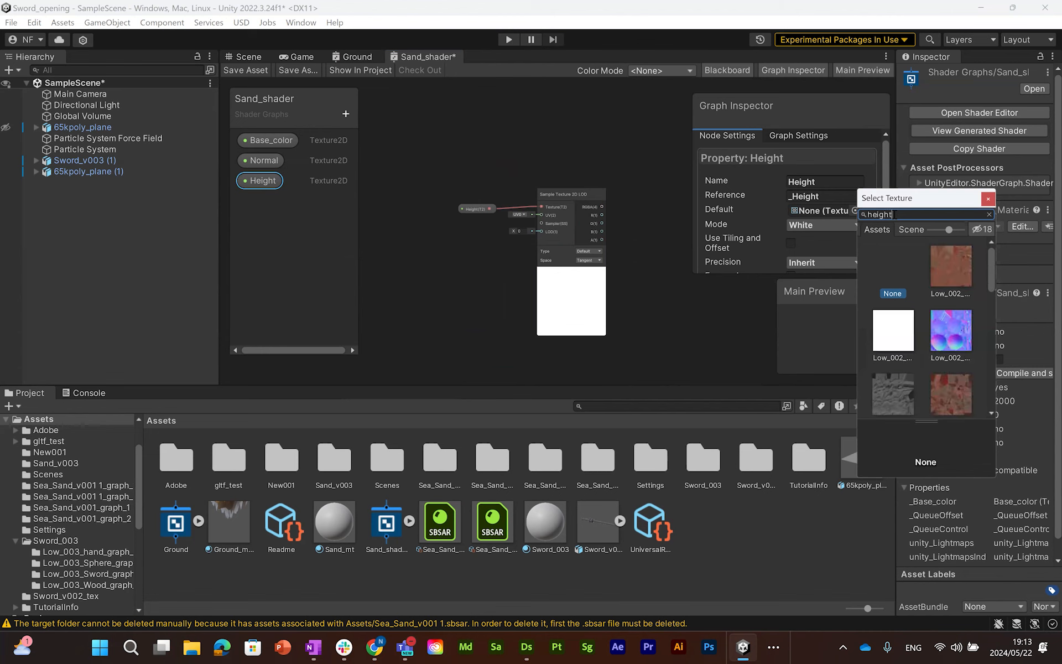
pyautogui.scroll(-3, 976, 296)
pyautogui.click(953, 308)
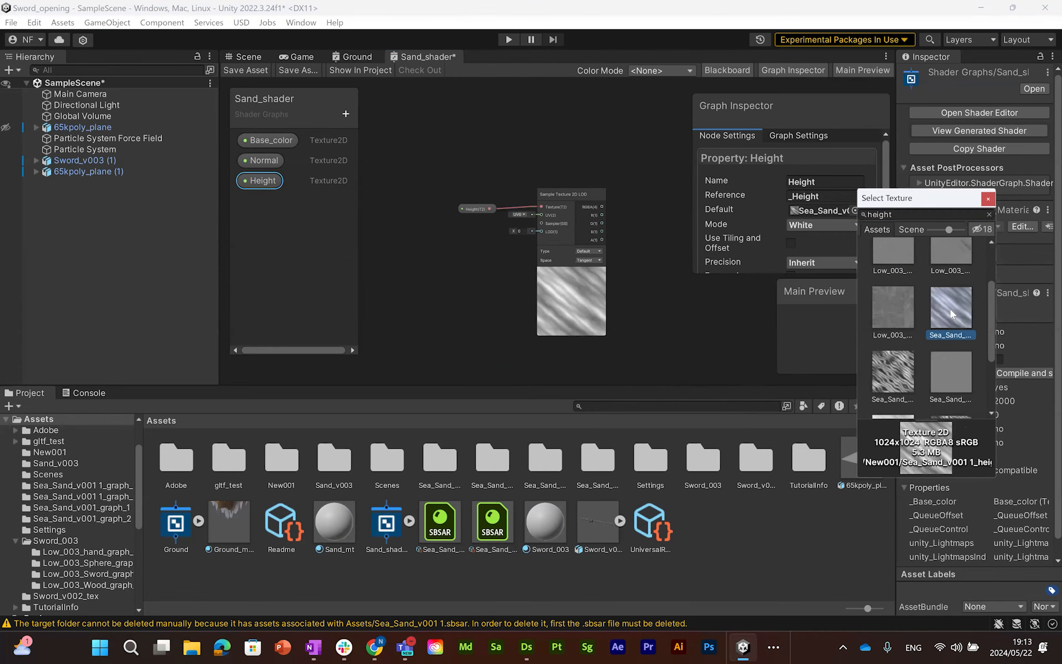
pyautogui.click(633, 256)
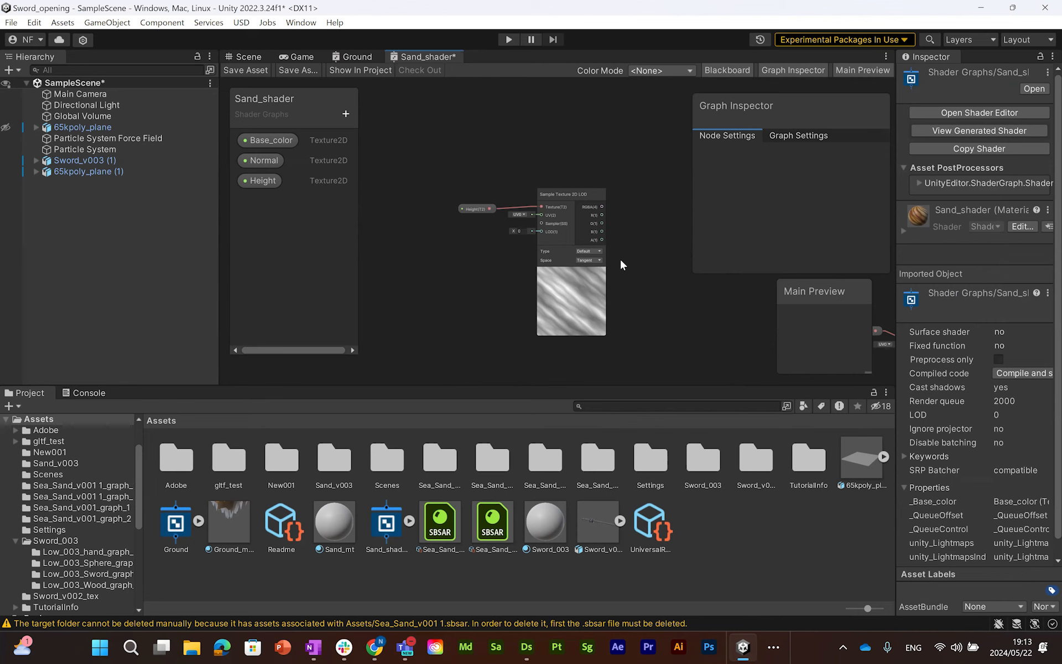
# Step: Add a Multiply node and connect the Sample Texture 2D LOD node's RGBA output to its A input
pyautogui.moveTo(623, 212); pyautogui.dragTo(482, 226, button='middle')
pyautogui.press('space')
pyautogui.write('mul')
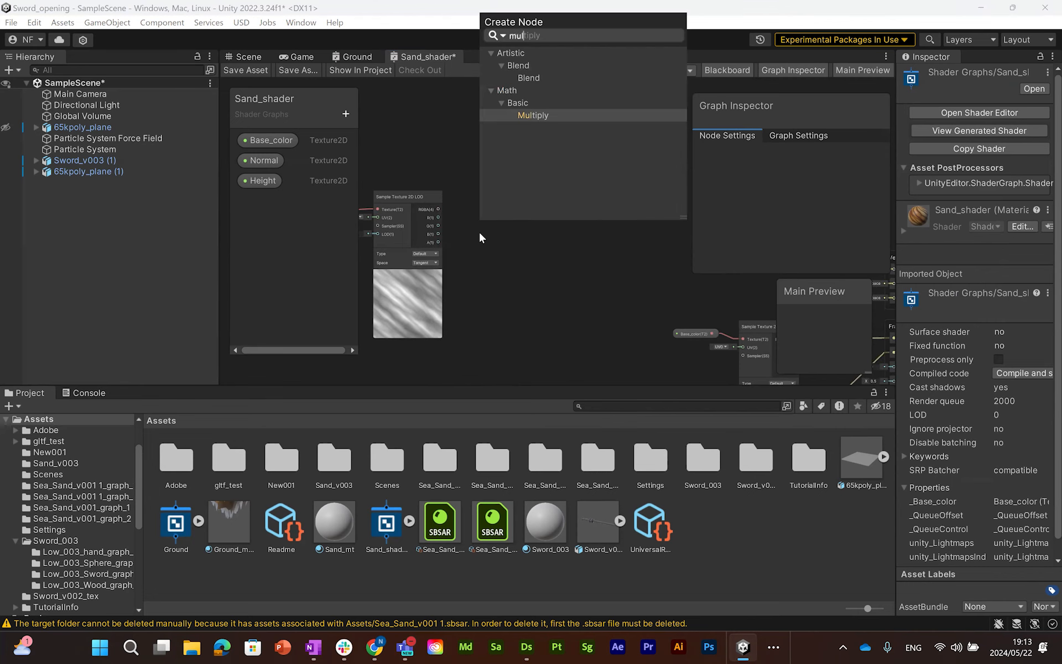
pyautogui.click(547, 114)
pyautogui.moveTo(510, 256); pyautogui.dragTo(529, 248)
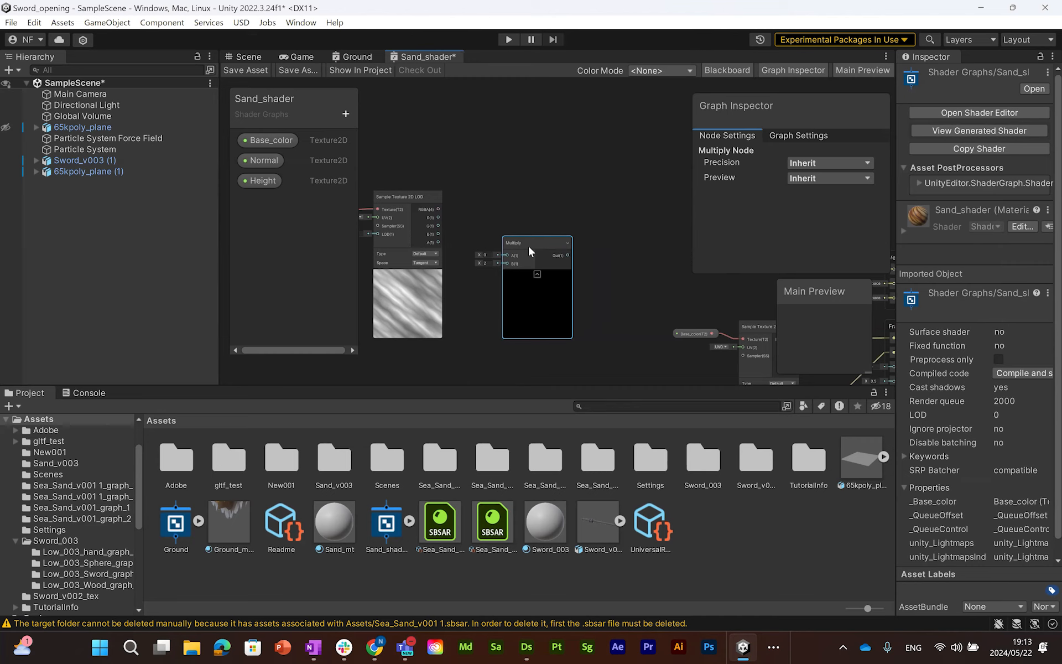
pyautogui.moveTo(476, 213); pyautogui.dragTo(504, 189, button='middle')
pyautogui.moveTo(467, 185); pyautogui.dragTo(536, 231)
pyautogui.moveTo(509, 283); pyautogui.dragTo(517, 263, button='middle')
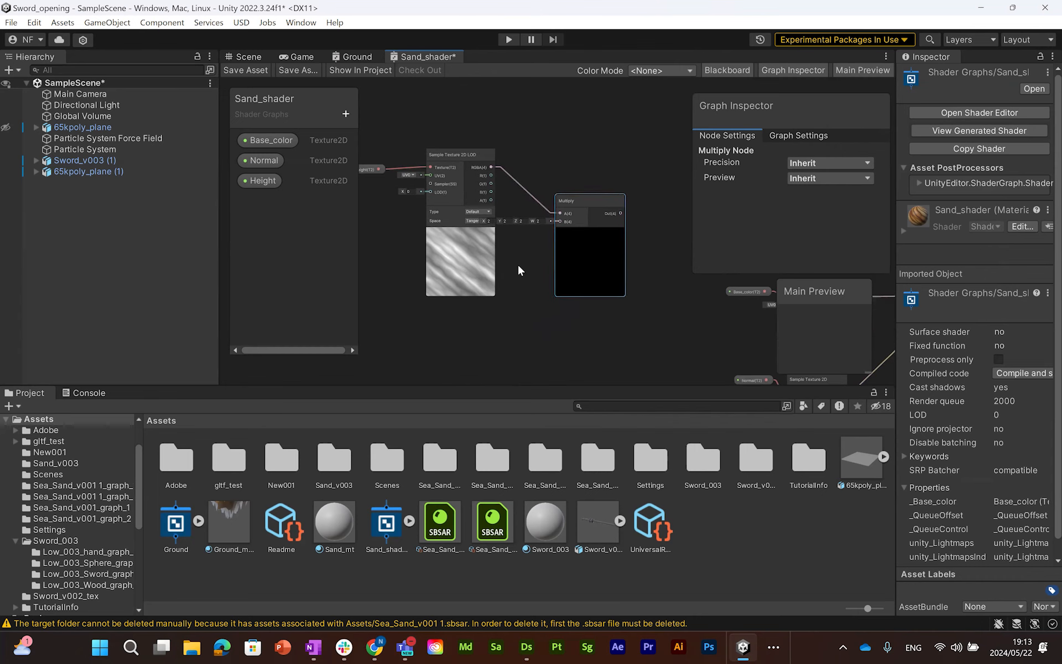
# Step: Add a Float property named height_value to the Sand_shader graph
pyautogui.click(517, 264)
pyautogui.click(345, 113)
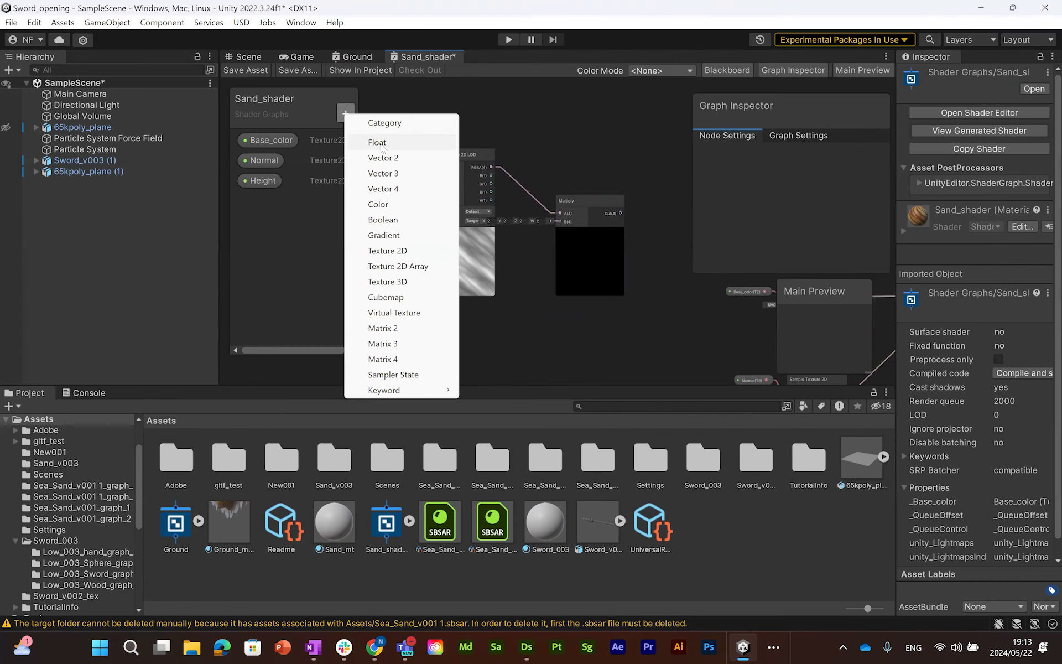
pyautogui.press('Return')
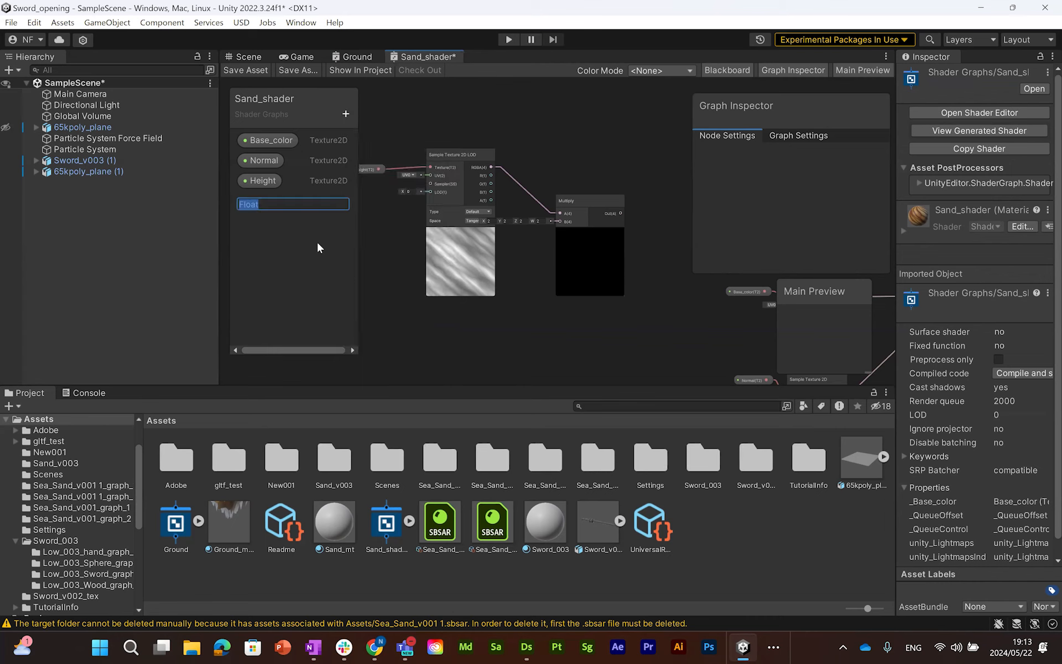
pyautogui.press('BackSpace')
pyautogui.write('height_value')
pyautogui.press('Return')
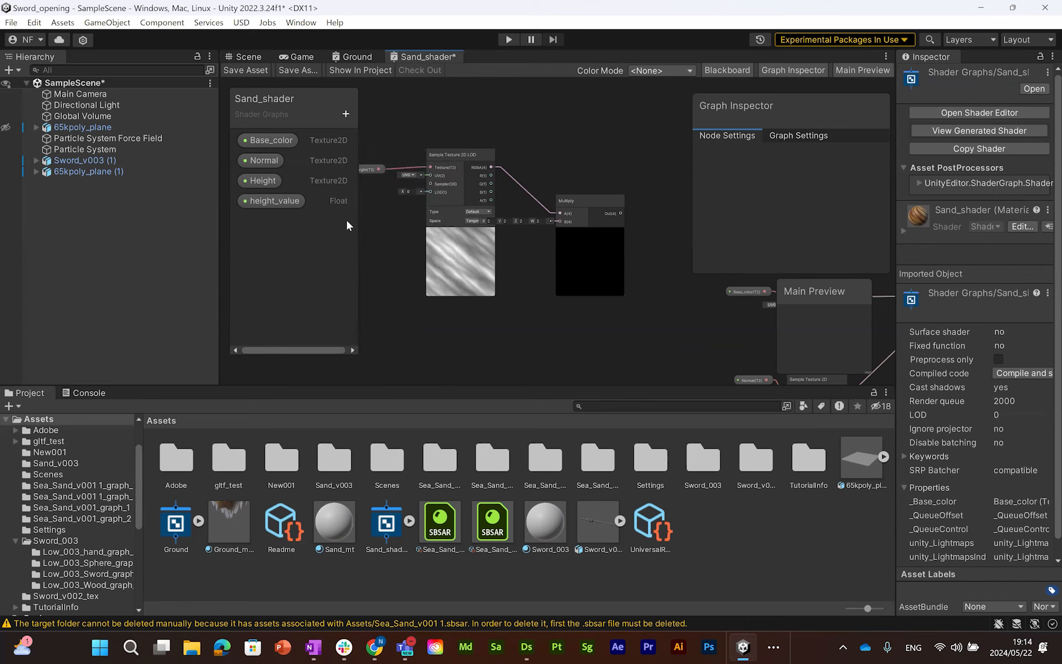
# Step: Set height_value to Slider mode with default 1 and feed the property into the Multiply node's B input
pyautogui.click(298, 203)
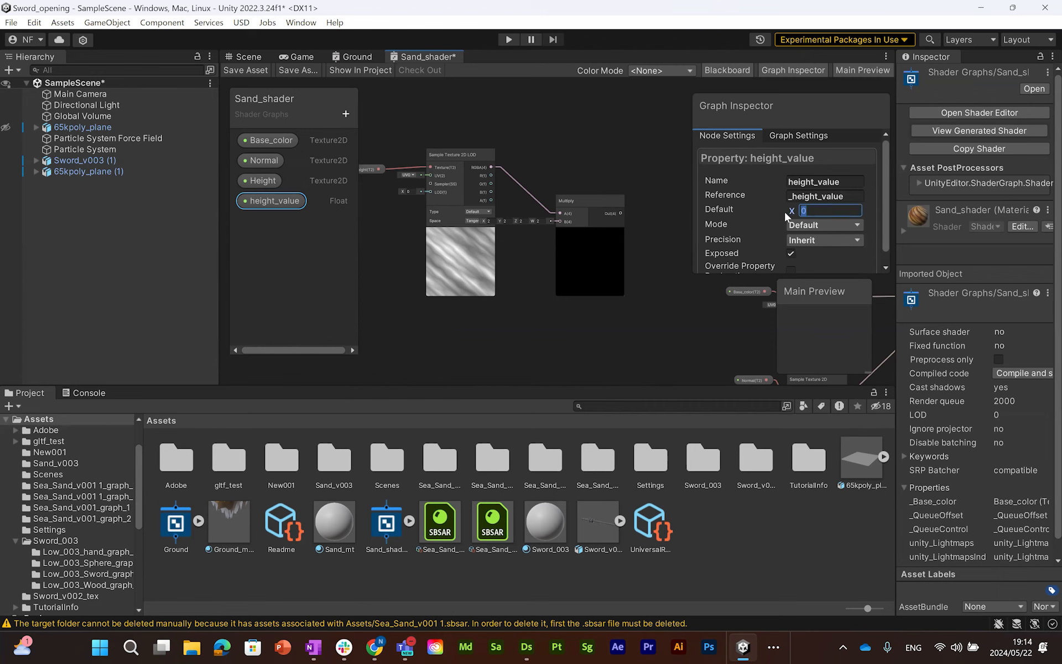
pyautogui.click(825, 225)
pyautogui.click(819, 237)
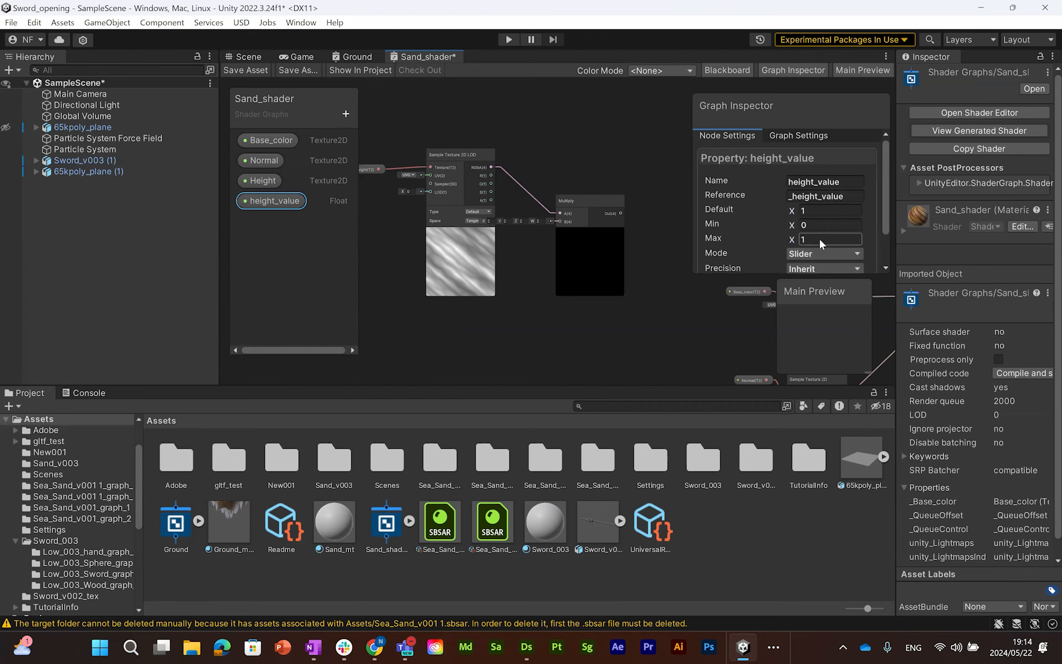
pyautogui.moveTo(271, 200); pyautogui.dragTo(559, 221)
# Step: Add a Vector 3 node and place it beside the Multiply node
pyautogui.moveTo(592, 228); pyautogui.dragTo(517, 219, button='middle')
pyautogui.click(515, 199)
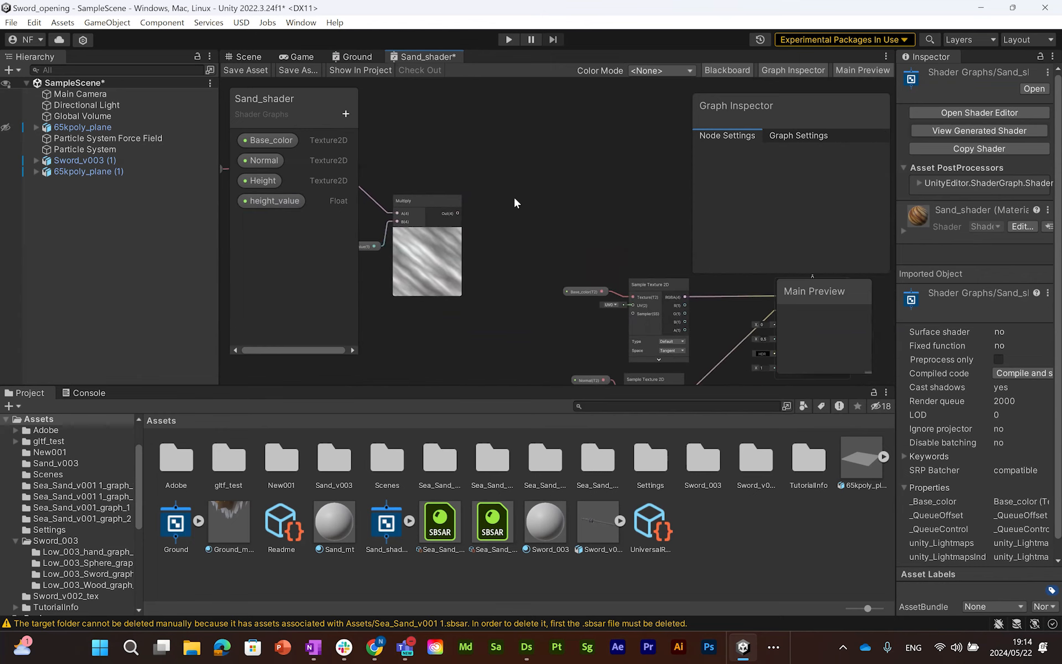
pyautogui.moveTo(485, 270); pyautogui.dragTo(467, 285, button='middle')
pyautogui.press('space')
pyautogui.write('vector')
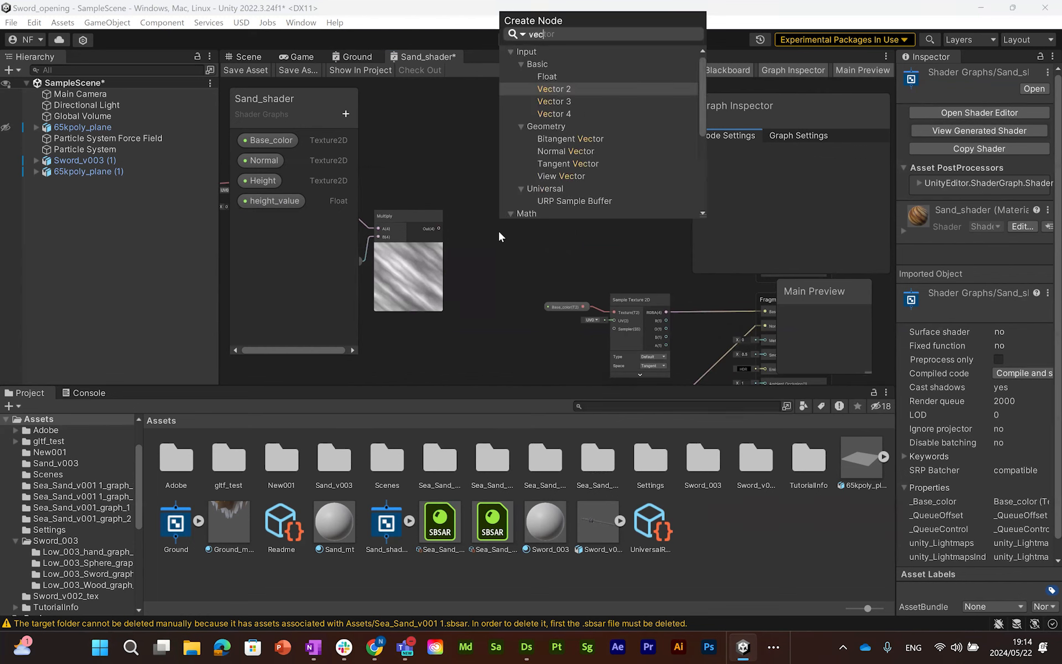
pyautogui.click(570, 100)
pyautogui.moveTo(513, 253); pyautogui.dragTo(513, 167)
# Step: Duplicate the Vector 3 node and connect the Multiply output to the upper node's Z and the lower node's Y input
pyautogui.hotkey('ctrl', 'd')
pyautogui.moveTo(519, 221); pyautogui.dragTo(501, 251)
pyautogui.click(518, 178)
pyautogui.moveTo(511, 198); pyautogui.dragTo(502, 251)
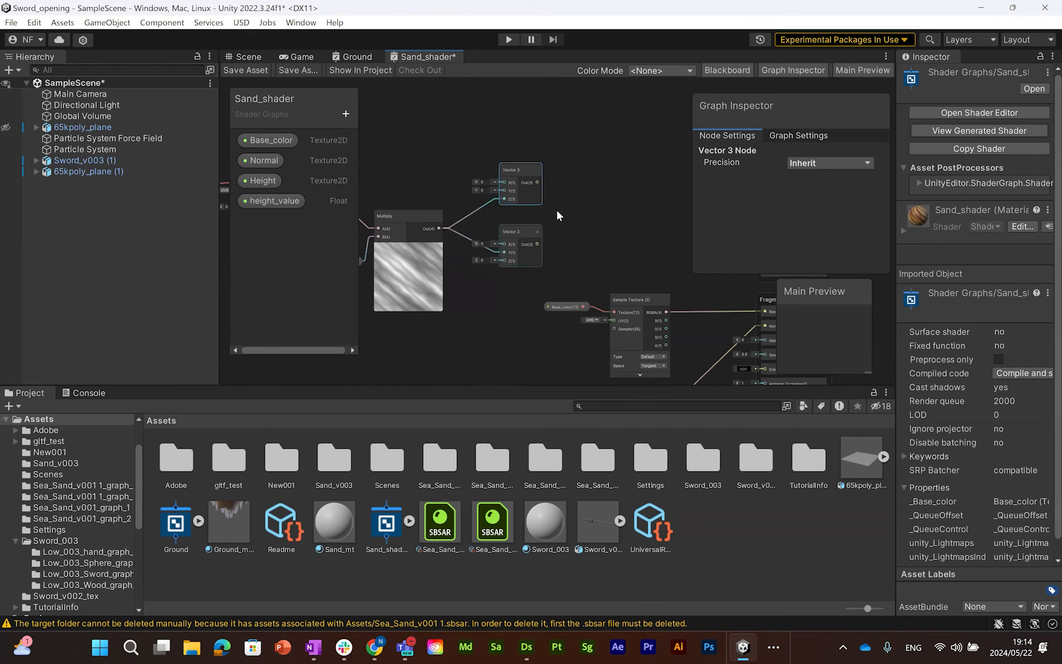
# Step: Add a Branch node and connect the upper Vector 3 output to True and the lower one to False
pyautogui.moveTo(577, 209); pyautogui.dragTo(534, 210, button='middle')
pyautogui.press('space')
pyautogui.write('branch')
pyautogui.click(583, 64)
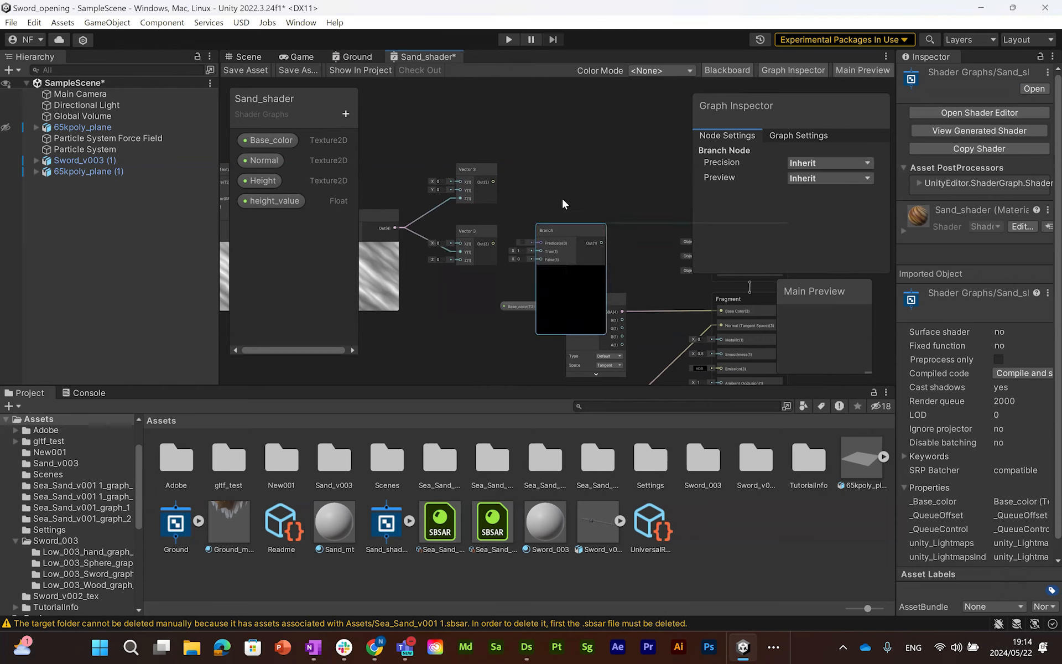
pyautogui.moveTo(564, 230); pyautogui.dragTo(558, 177)
pyautogui.moveTo(493, 181); pyautogui.dragTo(534, 189)
pyautogui.moveTo(493, 244); pyautogui.dragTo(533, 206)
pyautogui.click(526, 133)
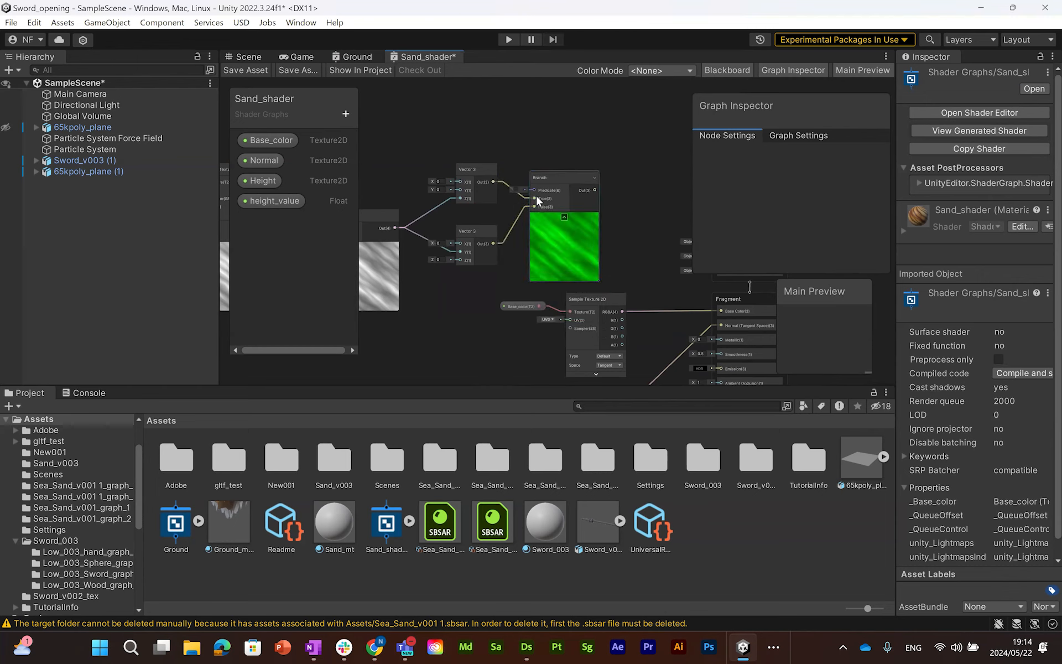
# Step: Create a Boolean property named FlipYZ and connect it to the Branch node's Predicate input
pyautogui.scroll(3, 541, 186)
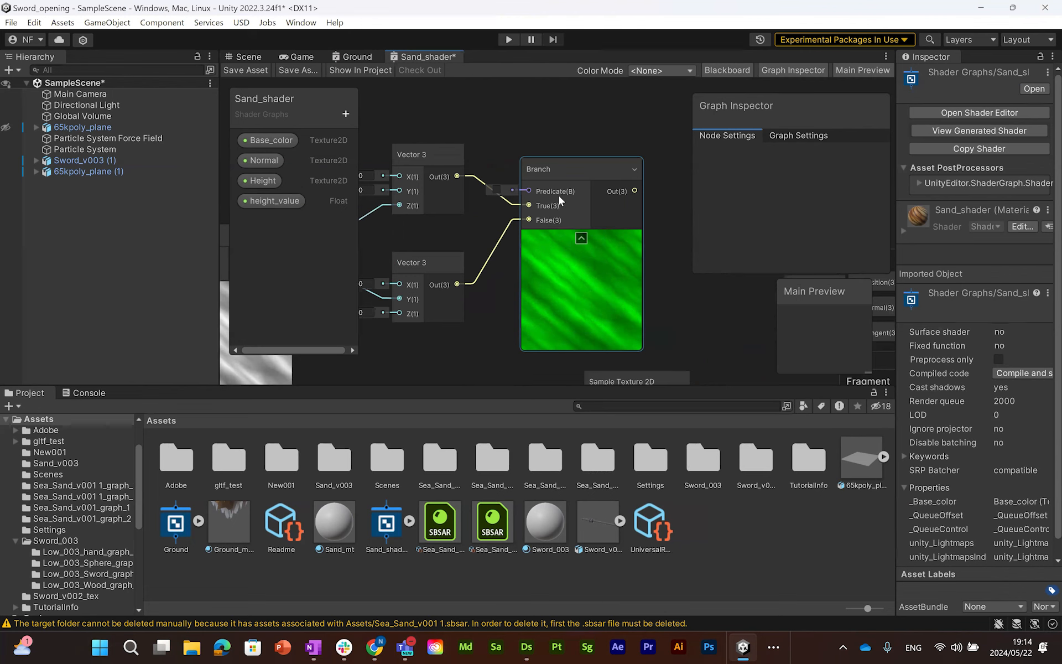
pyautogui.scroll(-4, 556, 192)
pyautogui.moveTo(508, 190); pyautogui.dragTo(501, 251, button='middle')
pyautogui.click(346, 114)
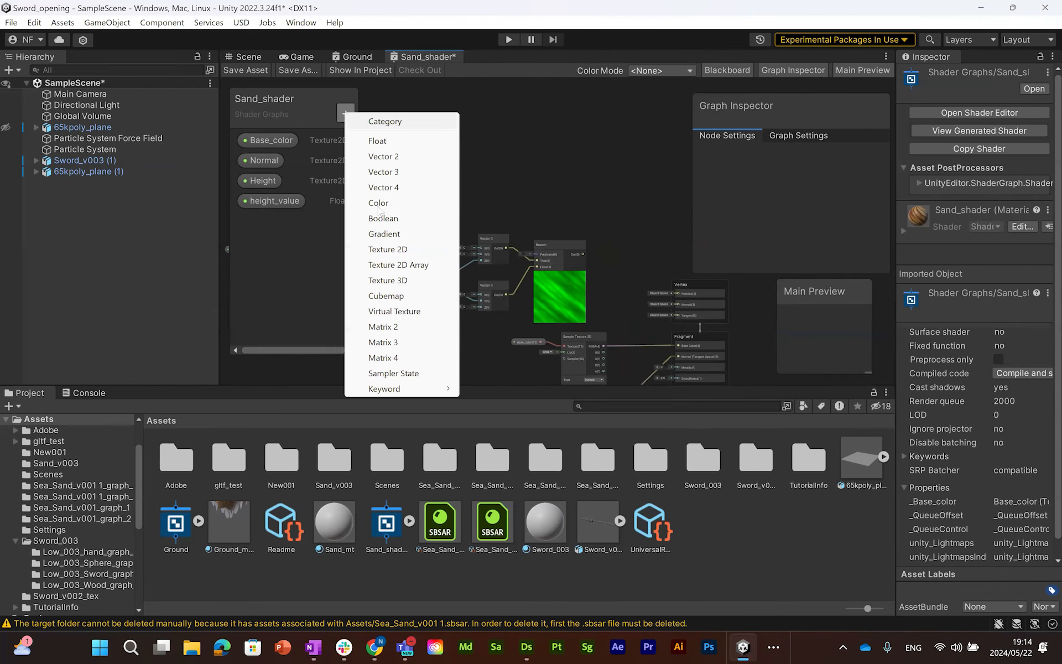
pyautogui.click(387, 222)
pyautogui.write('FlipYZ')
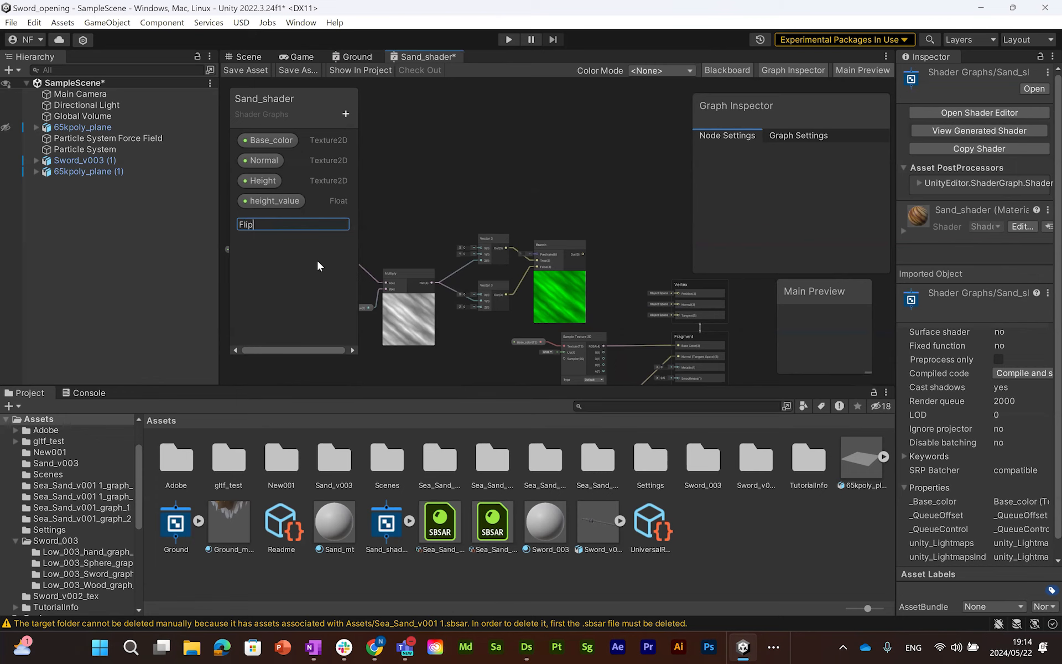
pyautogui.press('Return')
pyautogui.moveTo(285, 220); pyautogui.dragTo(535, 253)
# Step: Add an Add node and connect the Branch node's output to it
pyautogui.moveTo(577, 201); pyautogui.dragTo(505, 169, button='middle')
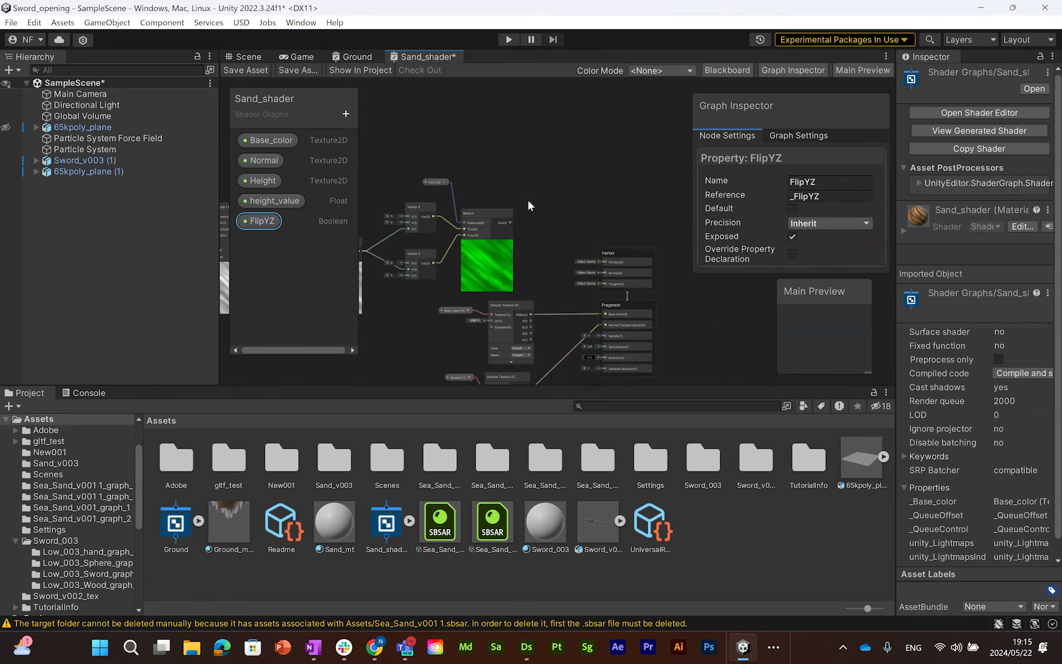
pyautogui.click(538, 190)
pyautogui.press('space')
pyautogui.write('add')
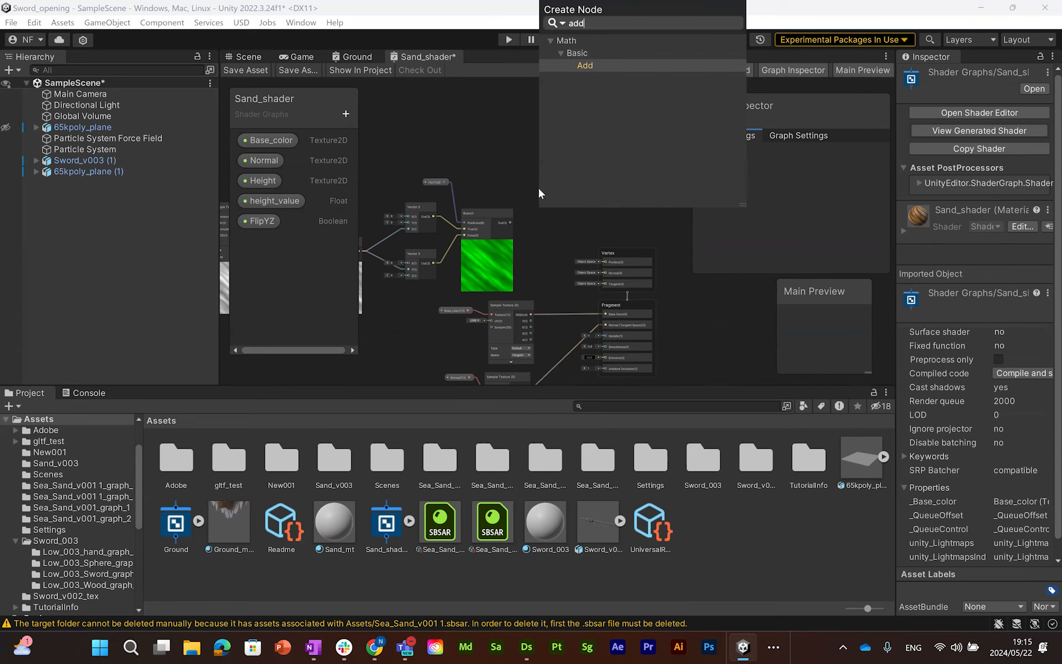
pyautogui.click(585, 63)
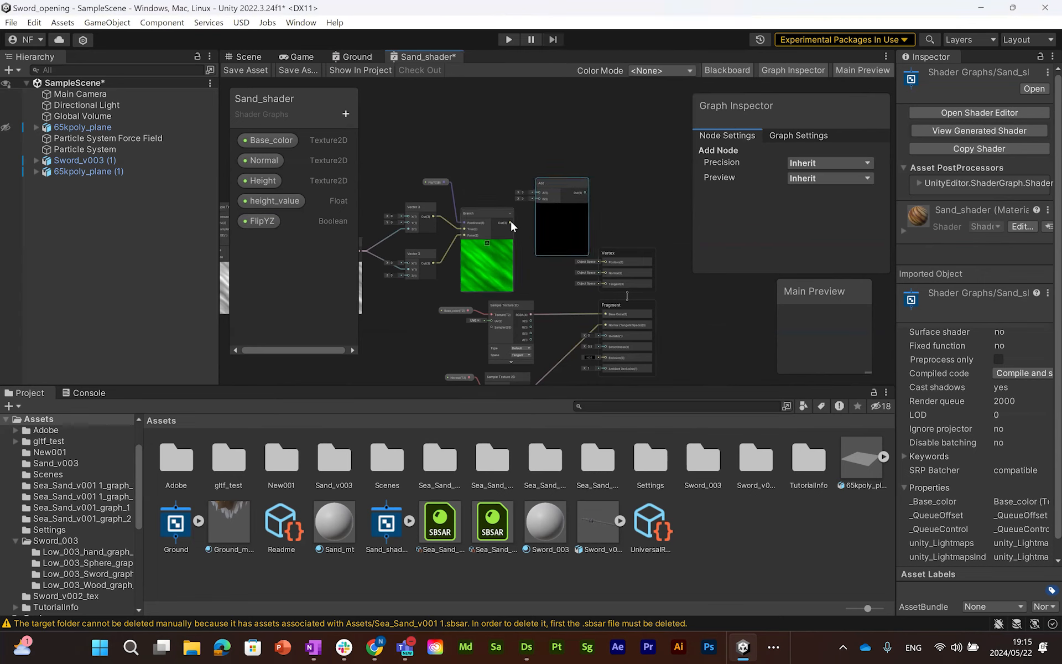
pyautogui.moveTo(511, 221); pyautogui.dragTo(538, 193)
# Step: Add a Position node with its coordinate space changed and connect its output to the Add node's A input
pyautogui.press('space')
pyautogui.write('posi')
pyautogui.click(552, 86)
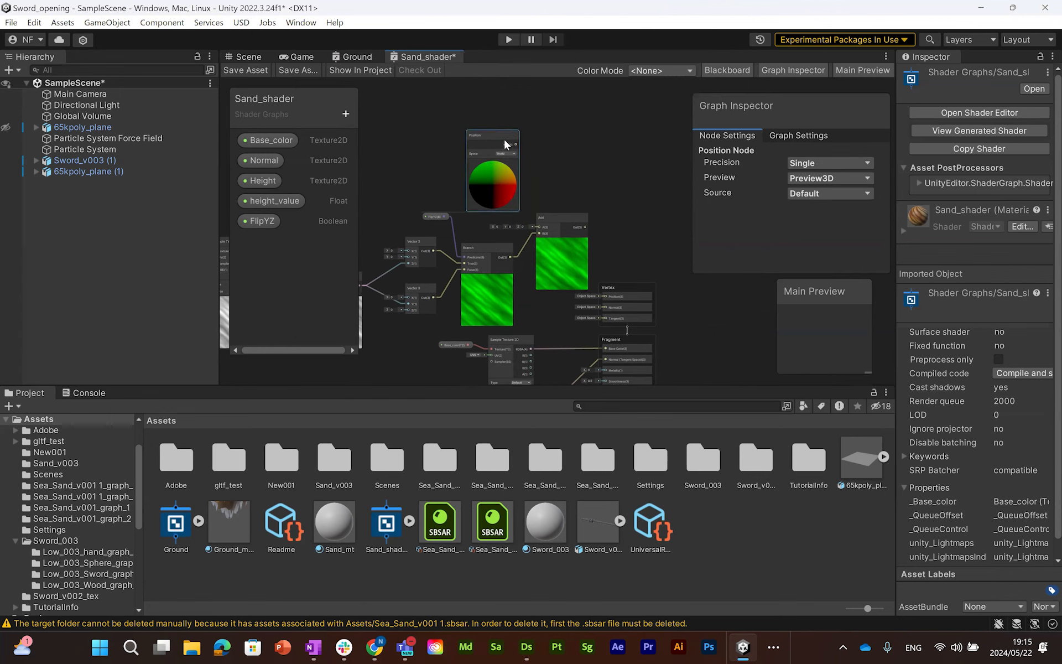
pyautogui.scroll(5, 507, 151)
pyautogui.click(507, 145)
pyautogui.click(509, 157)
pyautogui.moveTo(523, 119); pyautogui.dragTo(586, 276)
# Step: Connect the Add node's output to the Vertex Position input and save the shader asset
pyautogui.moveTo(667, 367); pyautogui.dragTo(489, 259, button='middle')
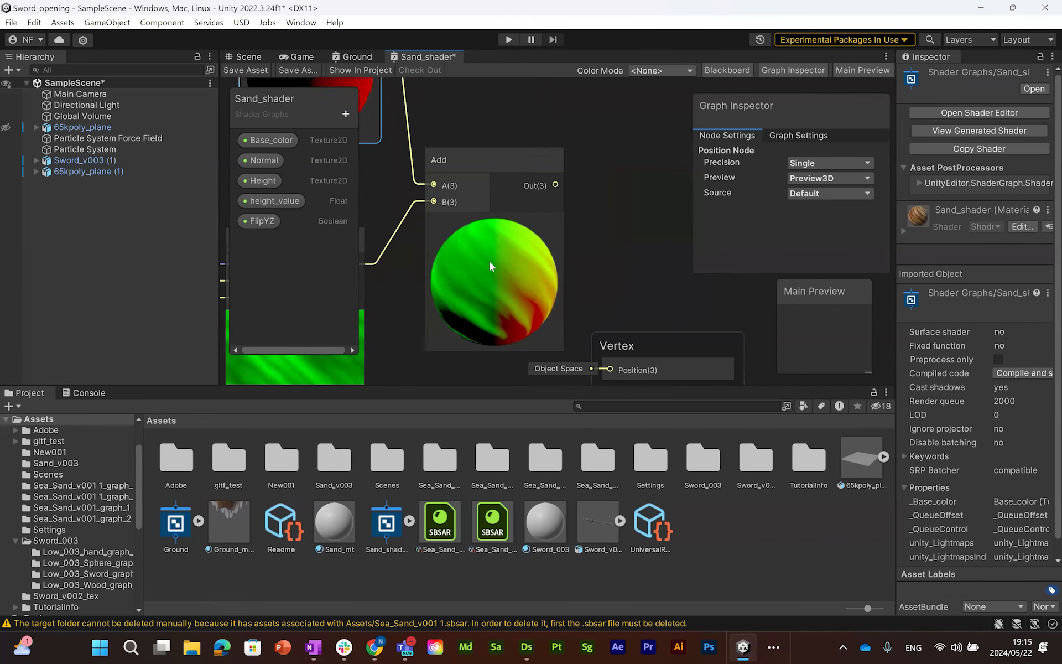
pyautogui.moveTo(579, 210); pyautogui.dragTo(532, 158, button='middle')
pyautogui.moveTo(510, 134); pyautogui.dragTo(565, 317)
pyautogui.moveTo(443, 376); pyautogui.dragTo(562, 233, button='middle')
pyautogui.click(252, 72)
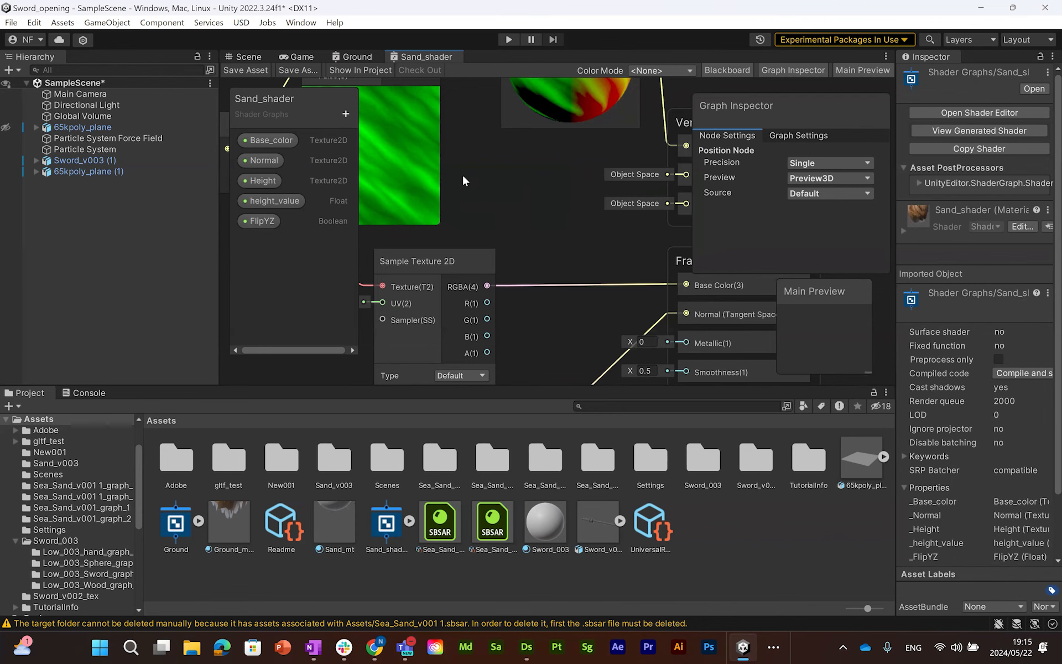
# Step: Return to the Scene view and assign the brown and gold Sea_Sand base color texture to the Sand_mt material's Base_color
pyautogui.click(247, 56)
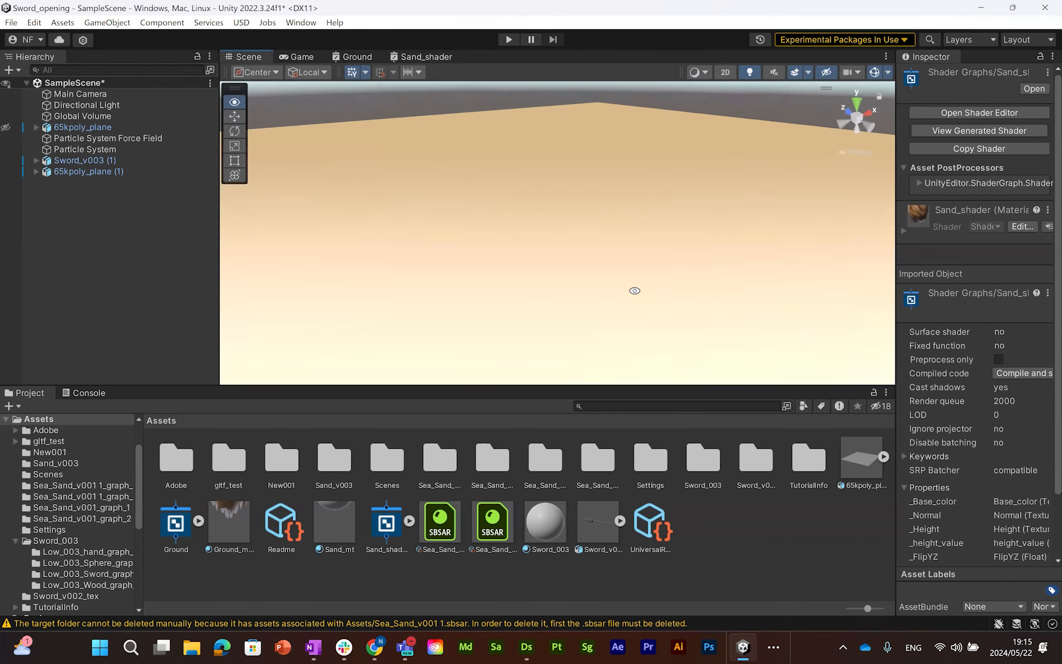
pyautogui.click(653, 242)
pyautogui.click(742, 529)
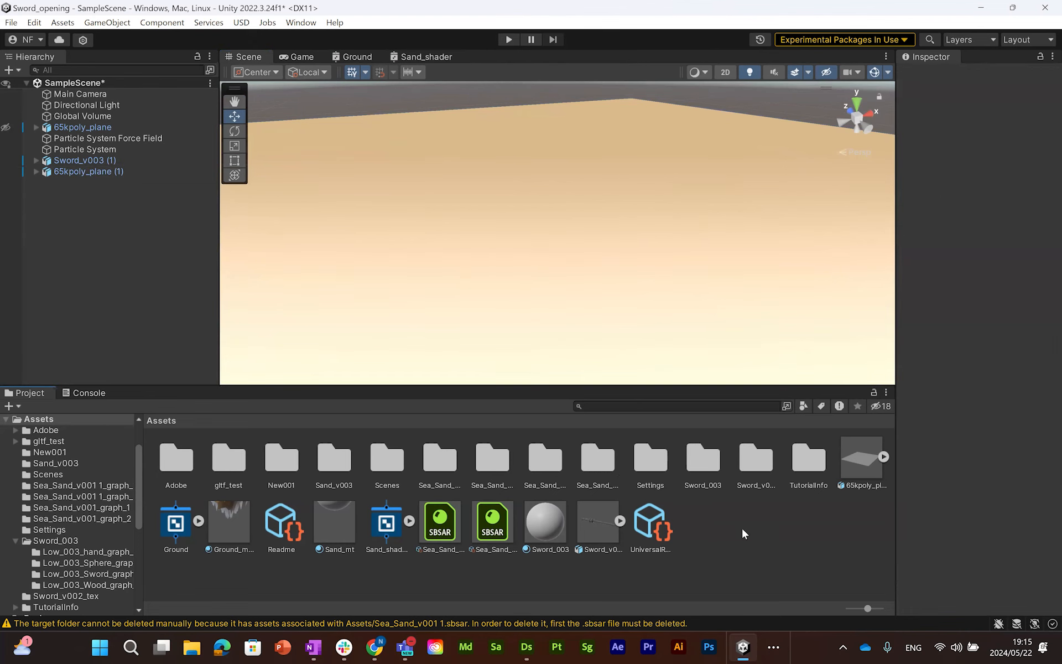
pyautogui.click(343, 510)
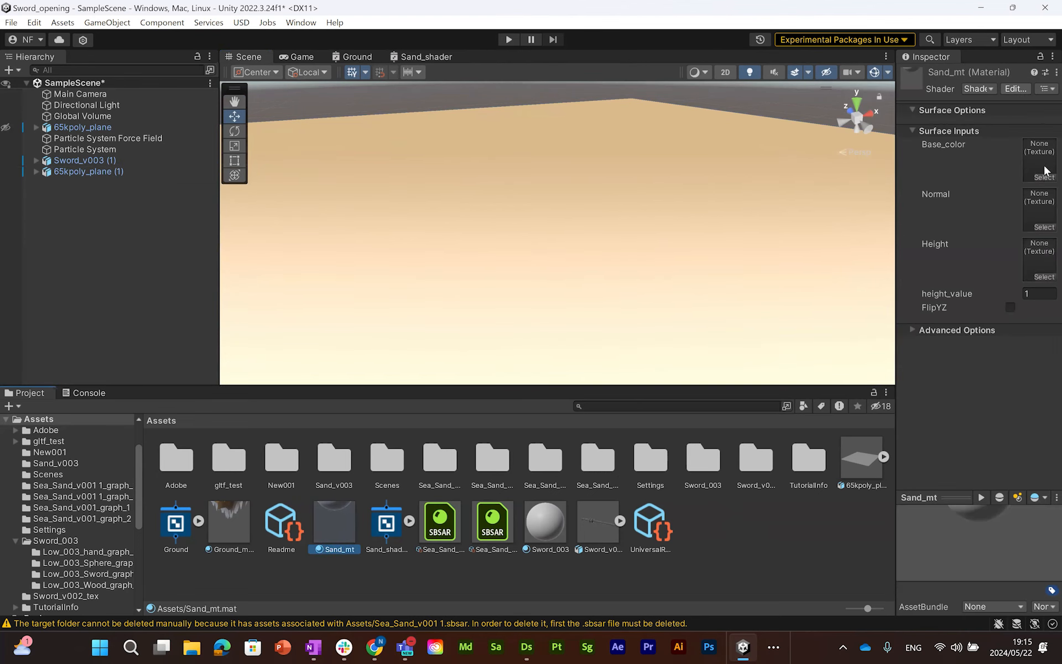
pyautogui.click(1045, 176)
pyautogui.write('base')
pyautogui.scroll(-3, 1035, 277)
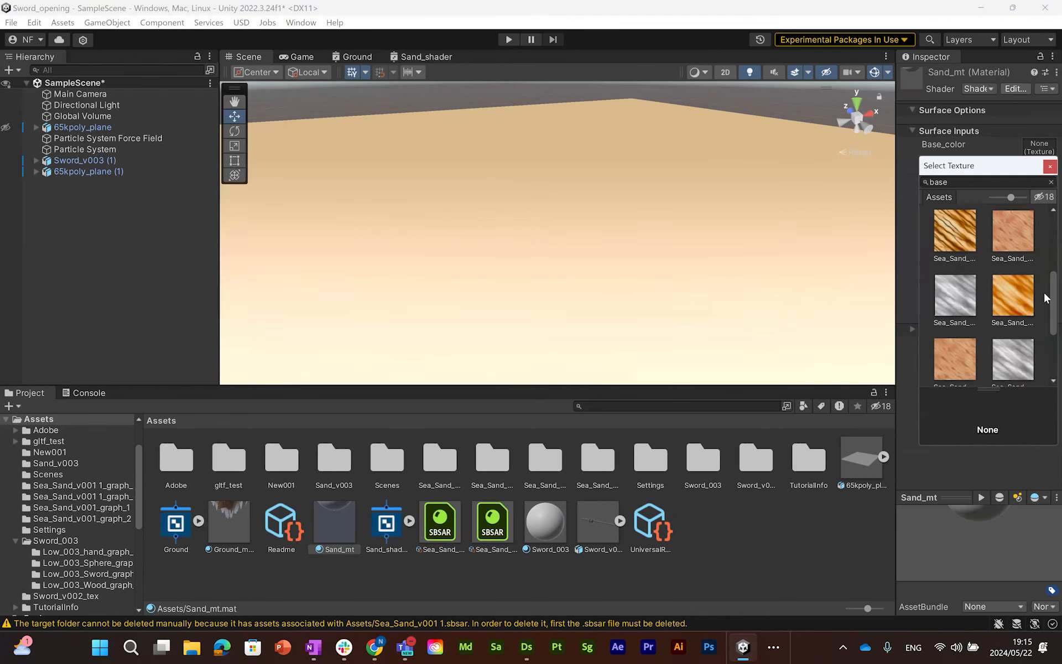
pyautogui.click(955, 229)
pyautogui.click(1049, 165)
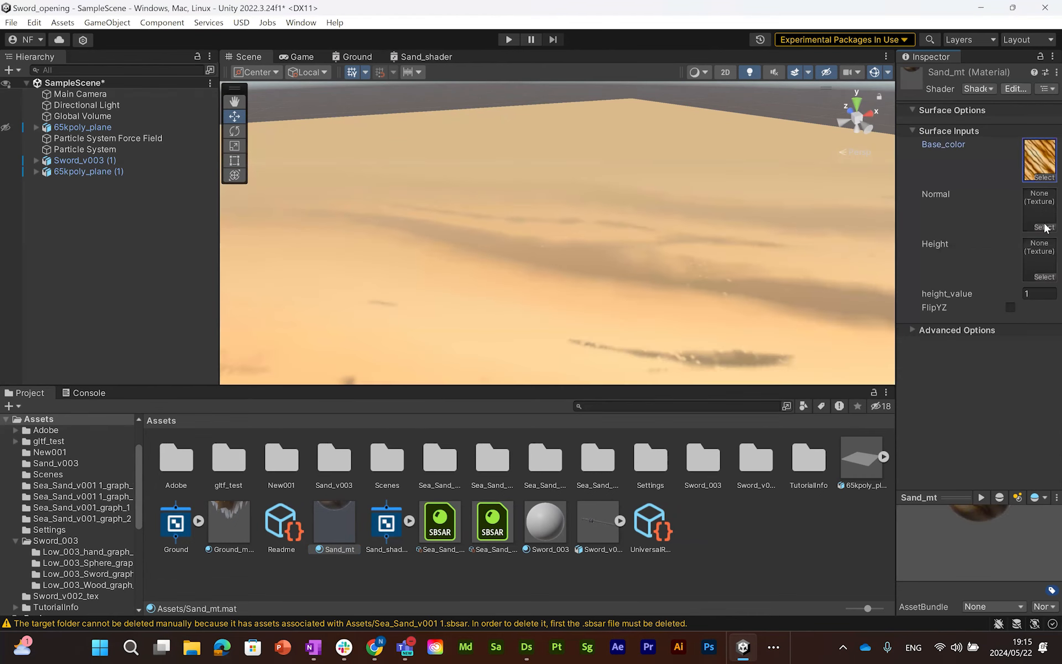
# Step: Assign a Sea_Sand normal map to the Sand_mt material's Normal slot
pyautogui.click(1044, 226)
pyautogui.write('sand')
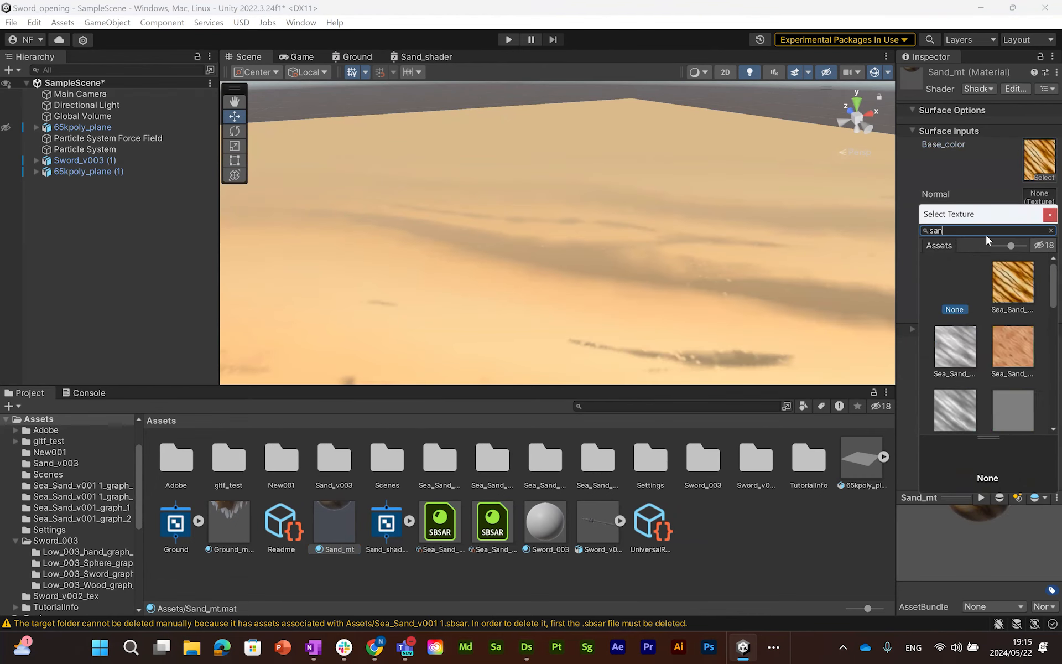
pyautogui.scroll(-2, 1046, 328)
pyautogui.scroll(-1, 1045, 328)
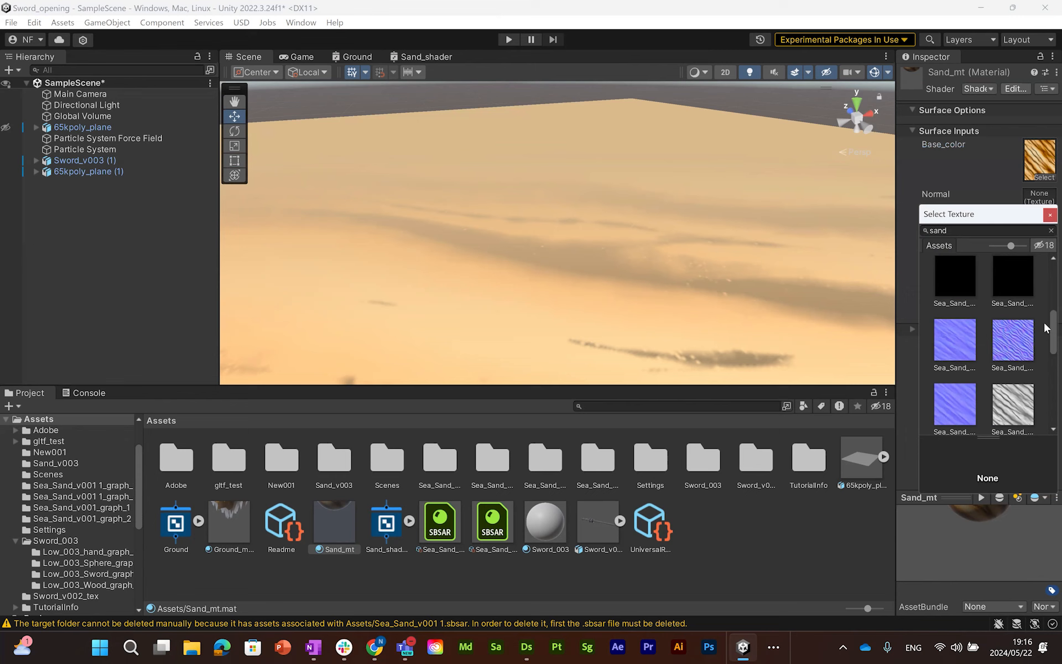
pyautogui.click(952, 383)
pyautogui.click(1047, 216)
# Step: Assign the Sea_Sand height texture to the Sand_mt material's Height slot
pyautogui.click(1039, 246)
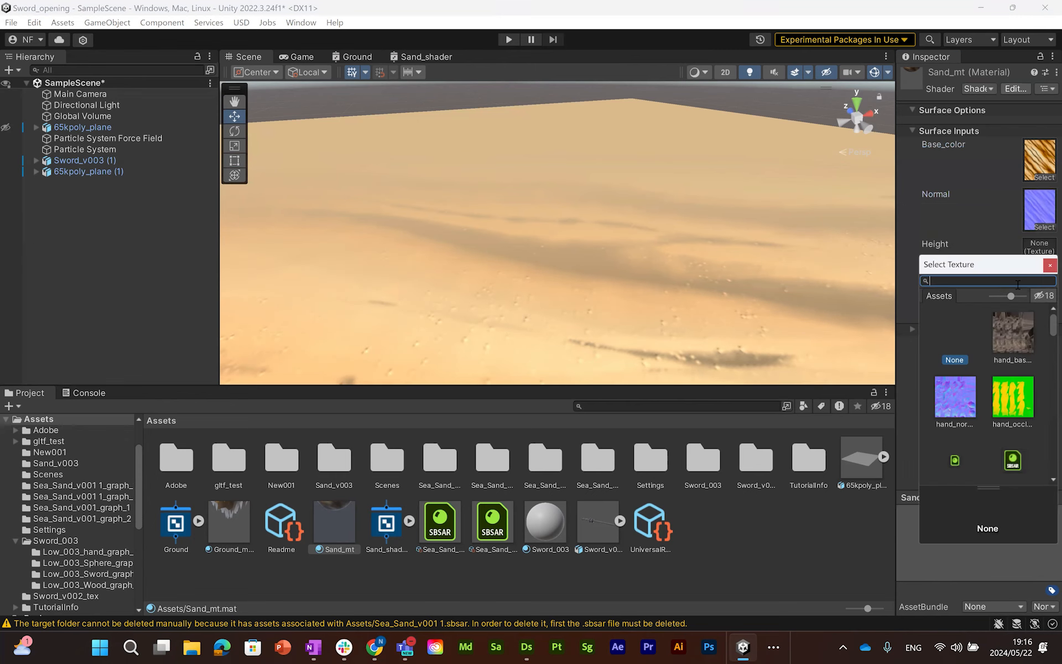
pyautogui.write('height')
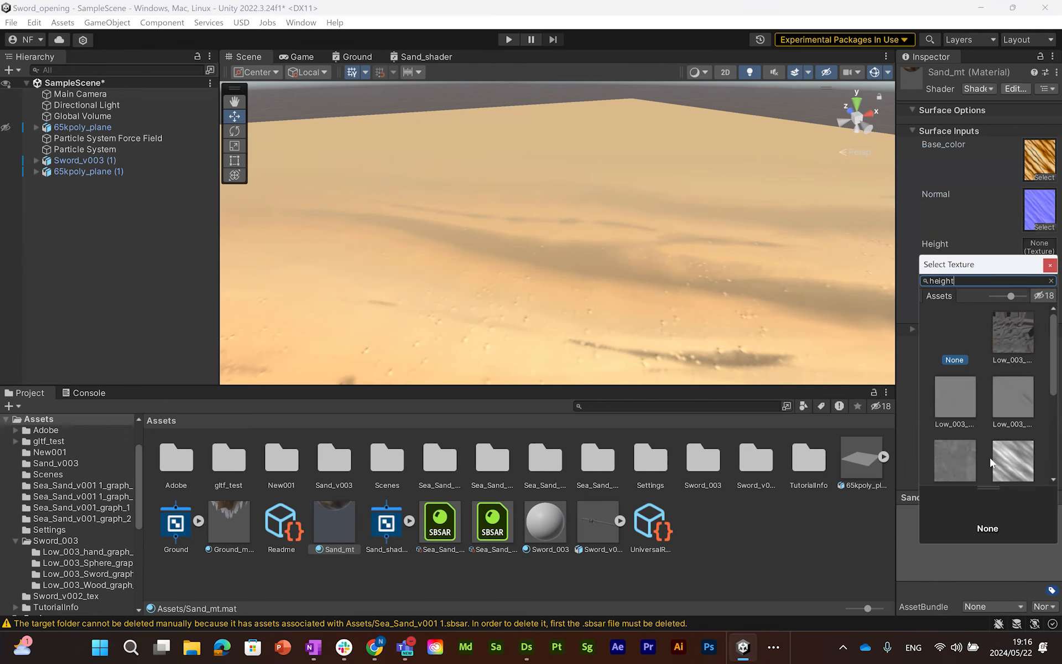
pyautogui.click(999, 456)
pyautogui.click(1049, 265)
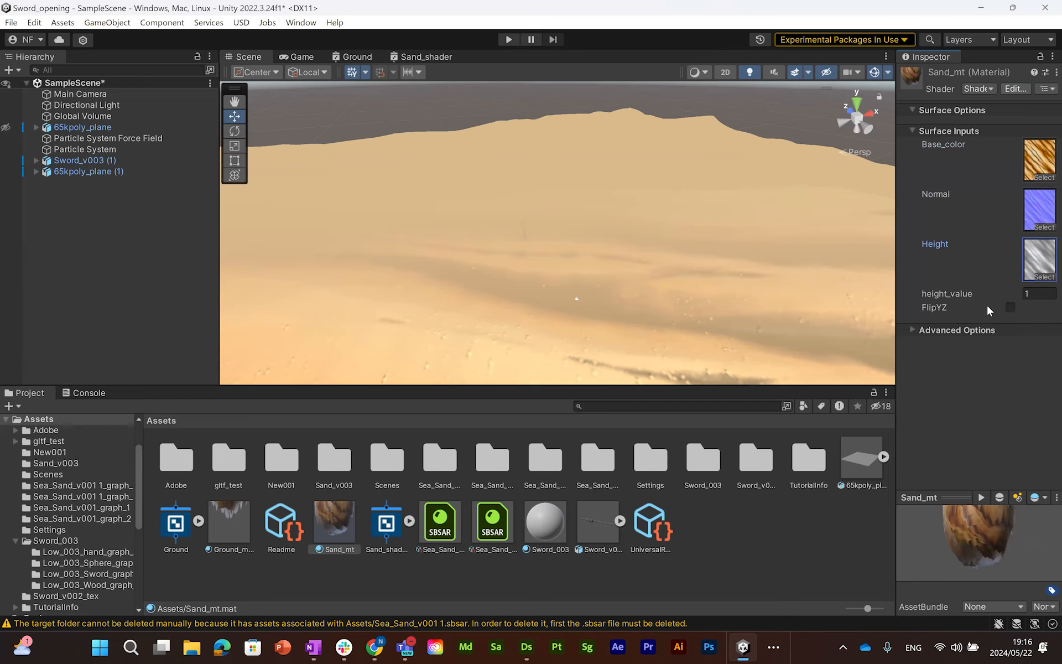
# Step: Set the Sand_mt material's height_value to 1.5
pyautogui.scroll(-5, 668, 289)
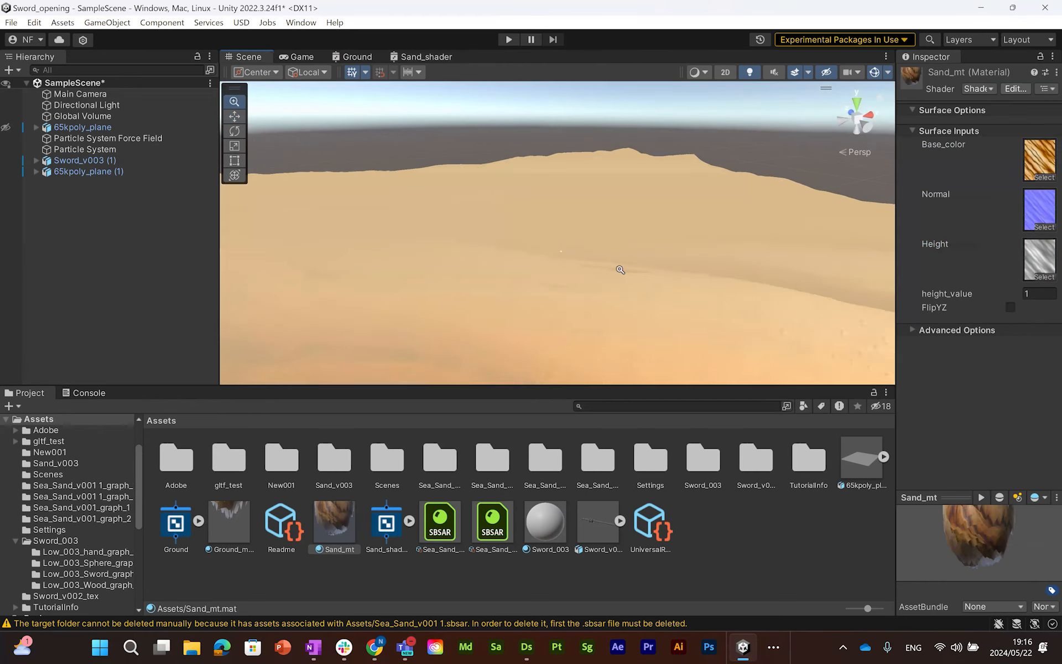
pyautogui.keyDown('alt'); pyautogui.moveTo(652, 270); pyautogui.dragTo(692, 282, button='right'); pyautogui.keyUp('alt')
pyautogui.keyDown('alt'); pyautogui.moveTo(633, 294); pyautogui.dragTo(549, 257); pyautogui.keyUp('alt')
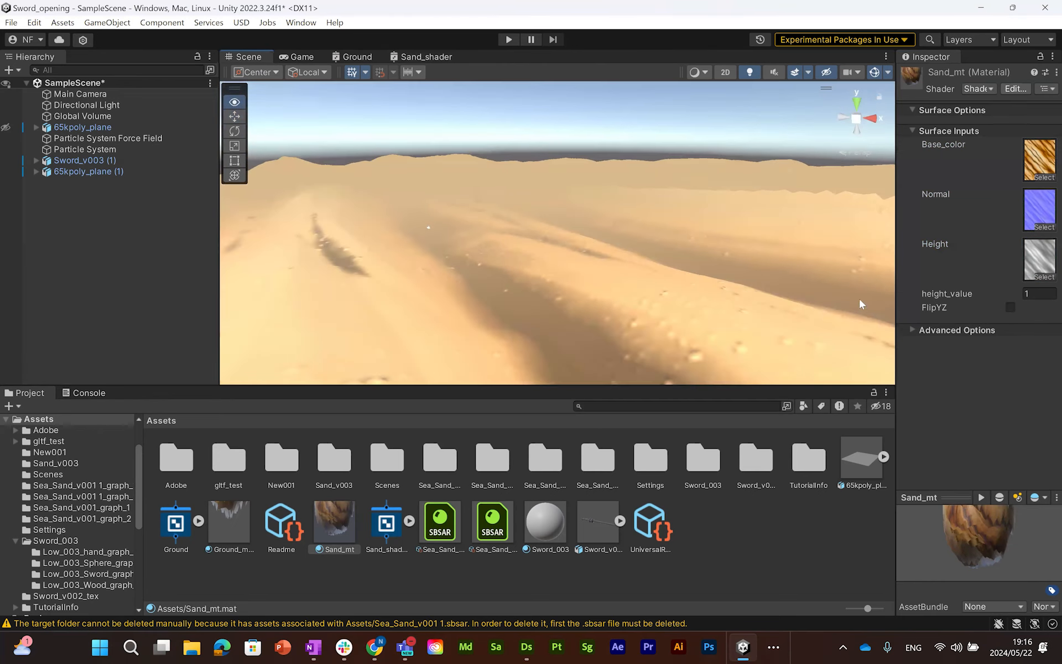
pyautogui.click(1041, 294)
pyautogui.write('1.5')
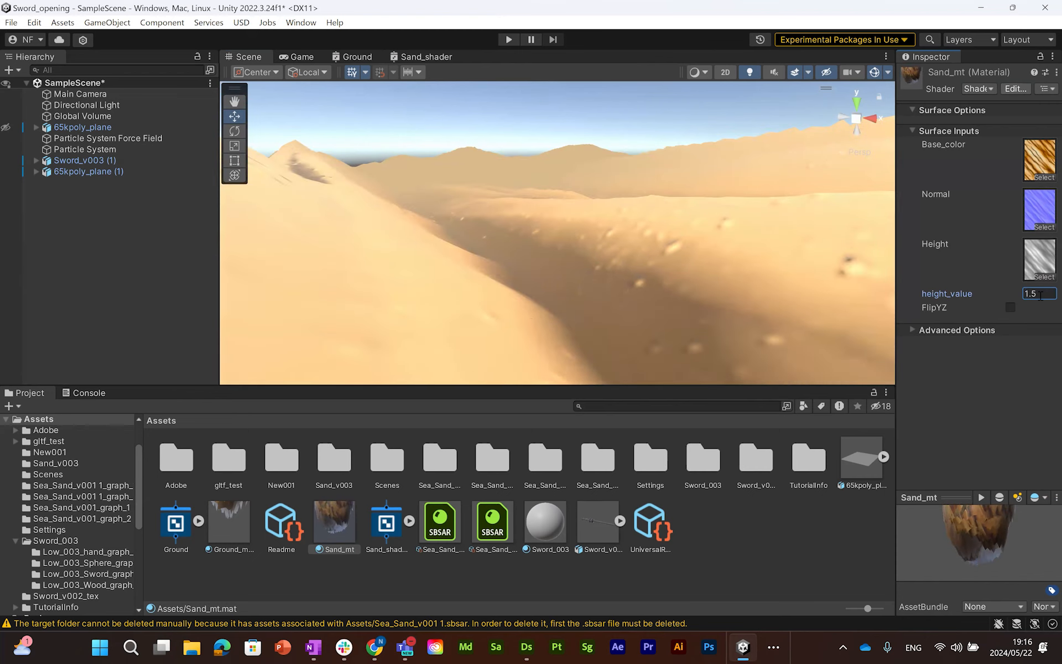
# Step: Move the 65kpoly_plane (1) ground vertically to about Y -9.4 so the sword stands in the dunes
pyautogui.keyDown('alt'); pyautogui.moveTo(495, 281); pyautogui.dragTo(559, 325); pyautogui.keyUp('alt')
pyautogui.click(565, 231)
pyautogui.moveTo(518, 224); pyautogui.dragTo(522, 253)
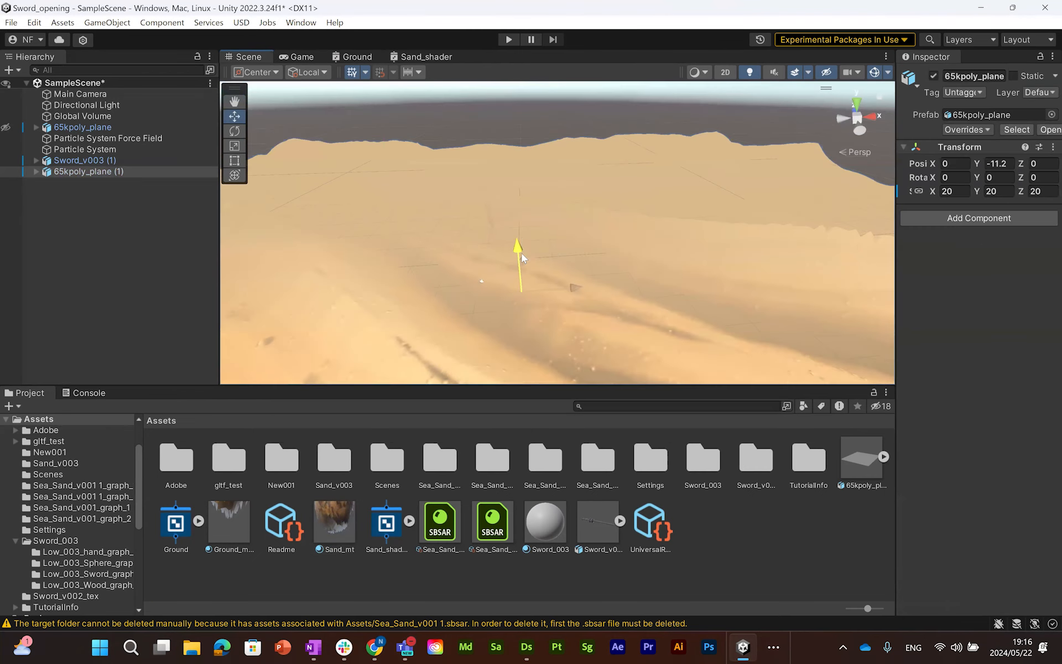
pyautogui.keyDown('alt'); pyautogui.moveTo(491, 184); pyautogui.dragTo(634, 250); pyautogui.keyUp('alt')
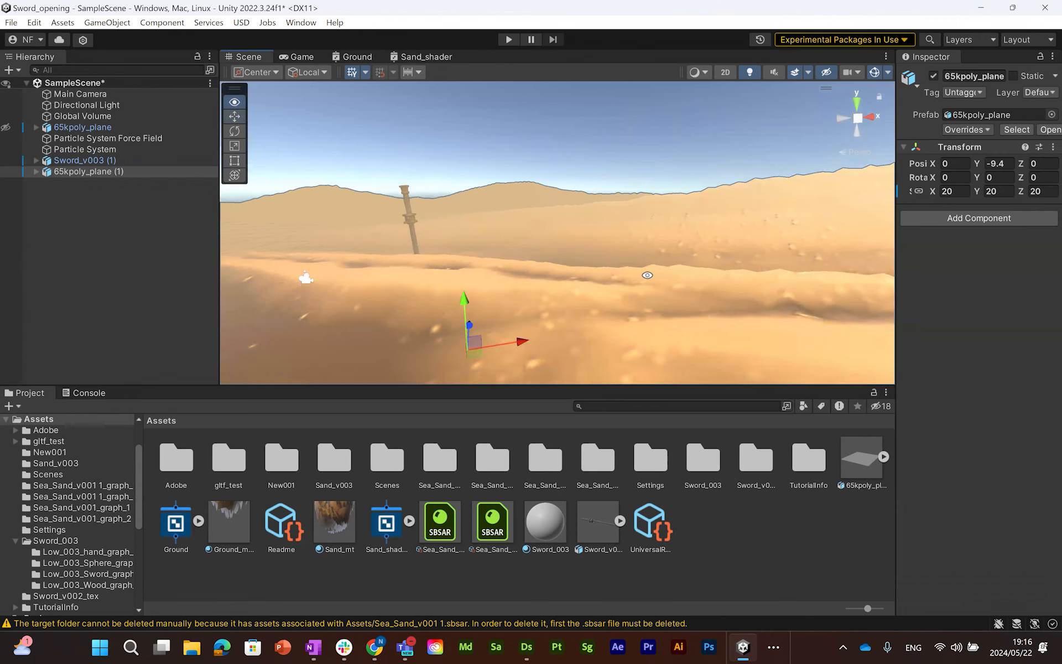
# Step: Add a Tiling And Offset node to the Sand_shader graph beside the base color and normal texture samplers
pyautogui.click(423, 59)
pyautogui.scroll(-8, 552, 214)
pyautogui.moveTo(453, 282); pyautogui.dragTo(507, 276, button='middle')
pyautogui.scroll(6, 507, 281)
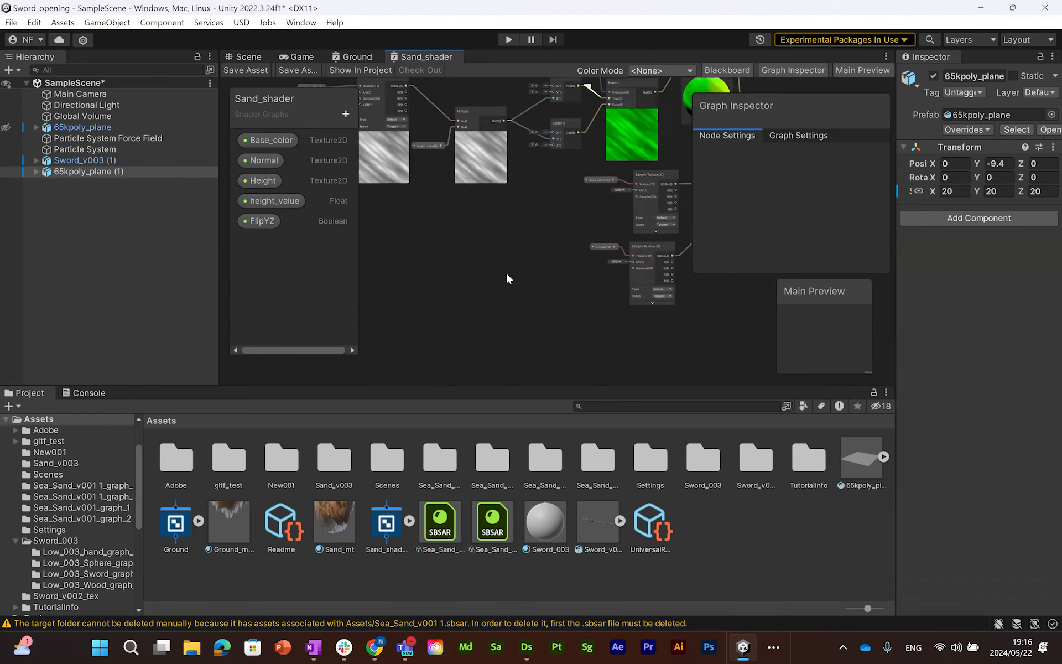
pyautogui.press('space')
pyautogui.write('til')
pyautogui.press('Down')
pyautogui.press('Down')
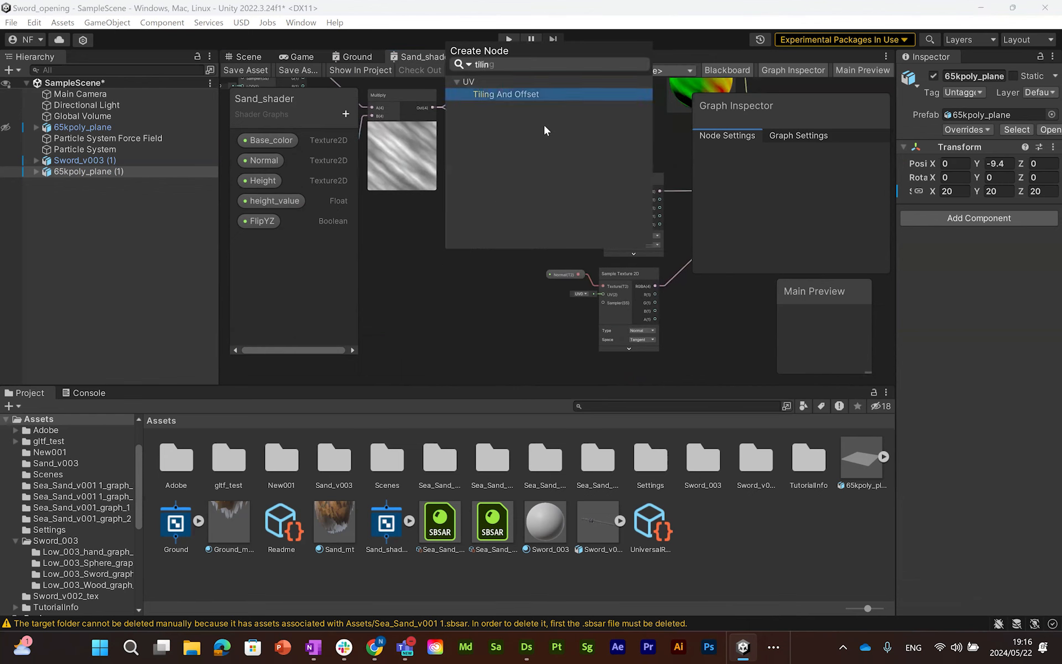
pyautogui.click(519, 101)
pyautogui.moveTo(487, 278); pyautogui.dragTo(484, 230)
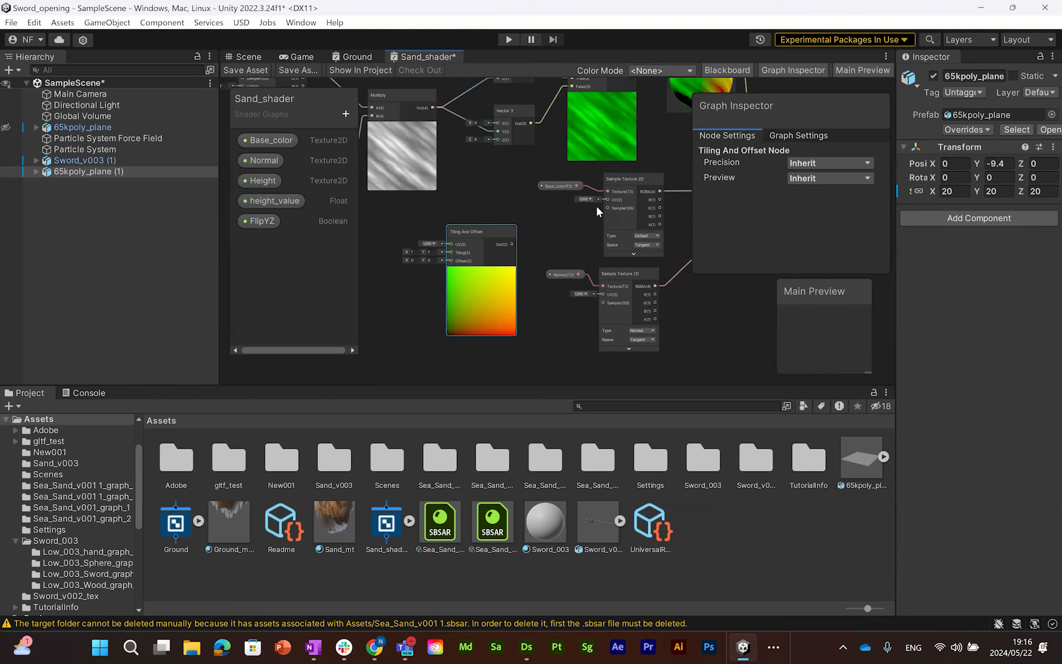
pyautogui.moveTo(476, 200); pyautogui.dragTo(516, 201, button='middle')
pyautogui.click(516, 201)
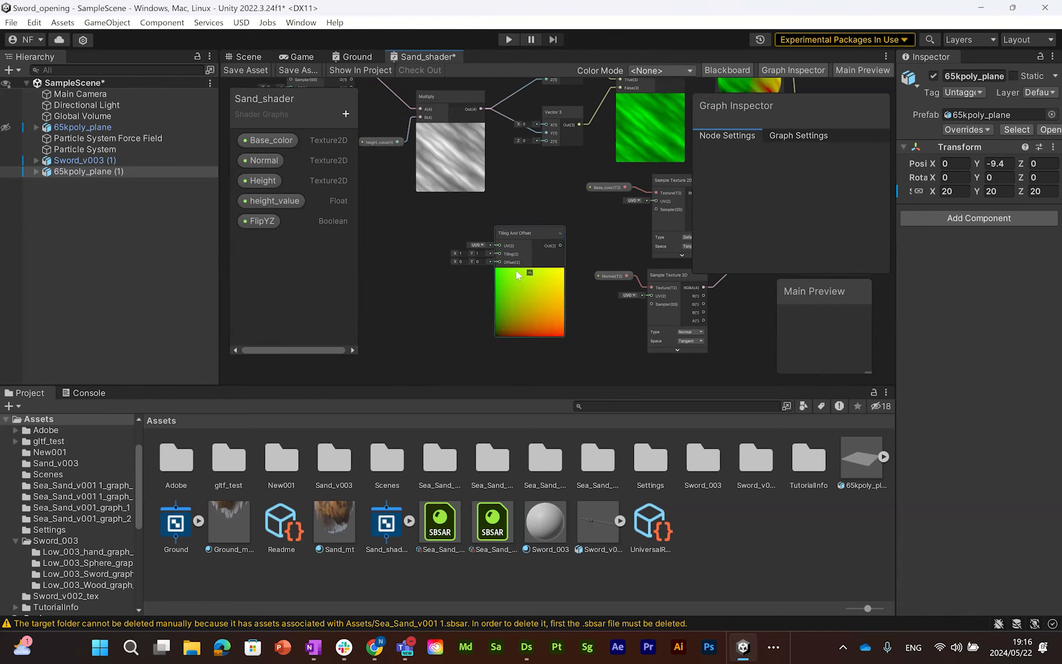
pyautogui.scroll(2, 480, 256)
# Step: Create a Vector 2 property Tiling_color with default X 1, Y 1 and connect it to the node's Tiling input
pyautogui.click(341, 113)
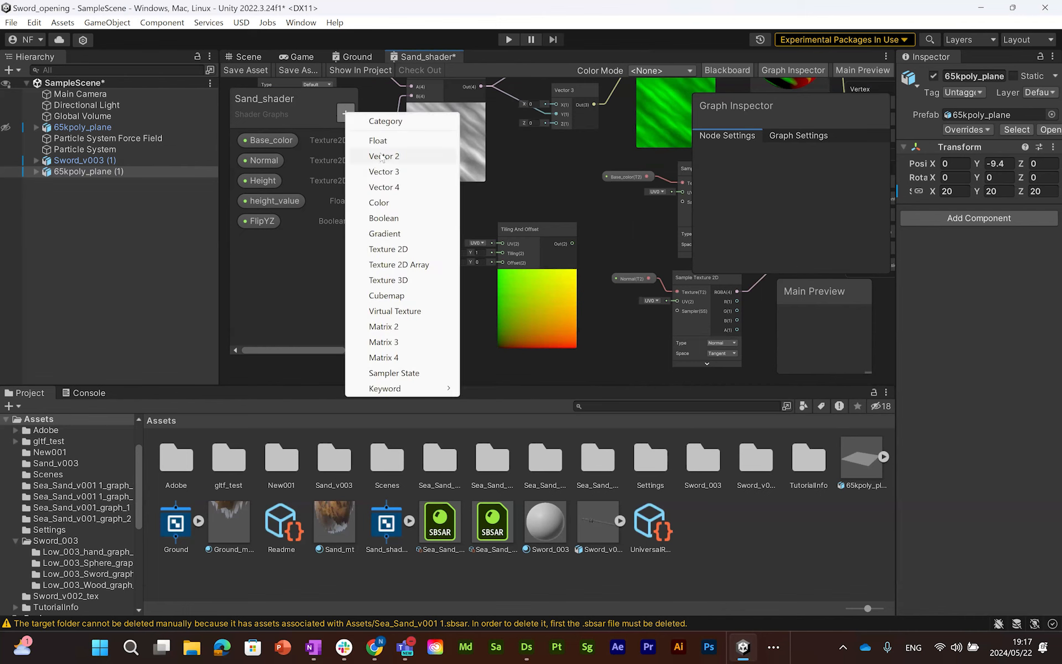
pyautogui.click(469, 260)
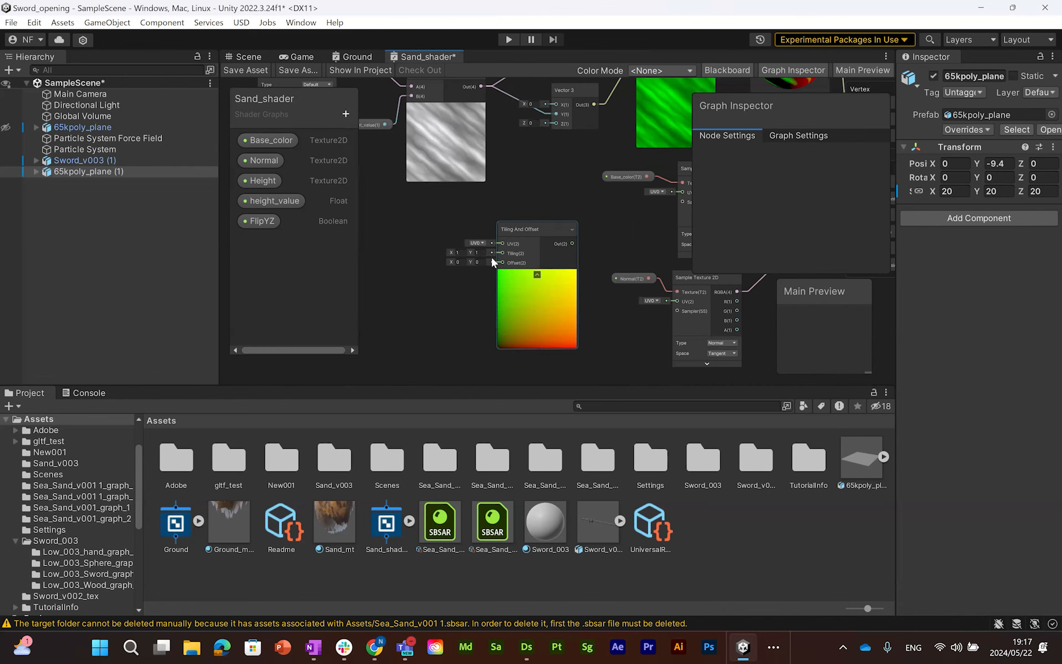
pyautogui.click(346, 114)
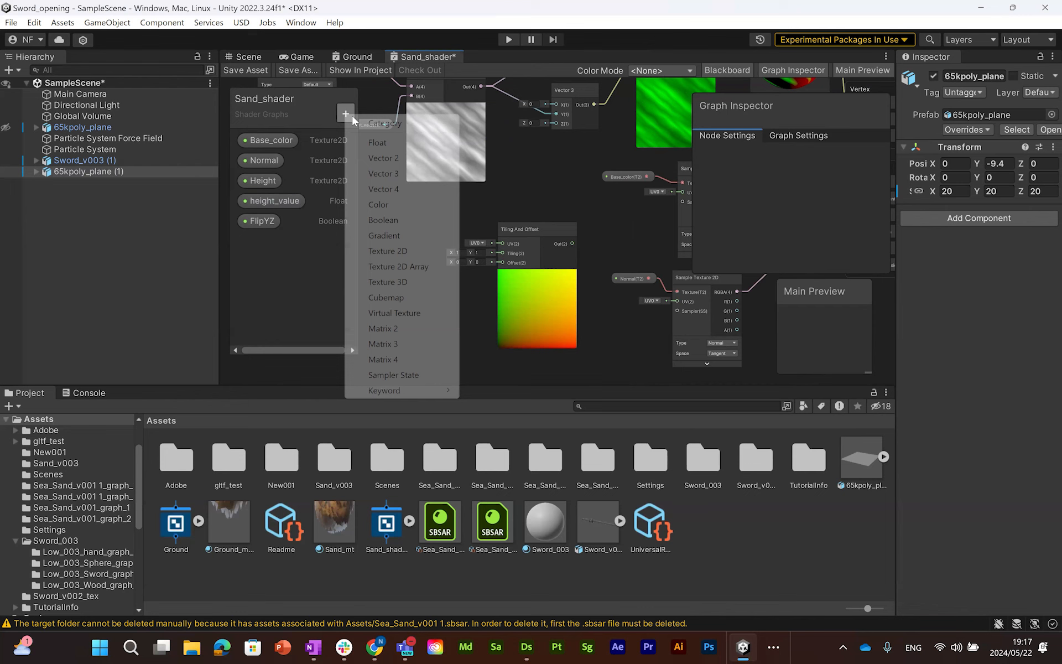
pyautogui.click(386, 162)
pyautogui.write('Tili')
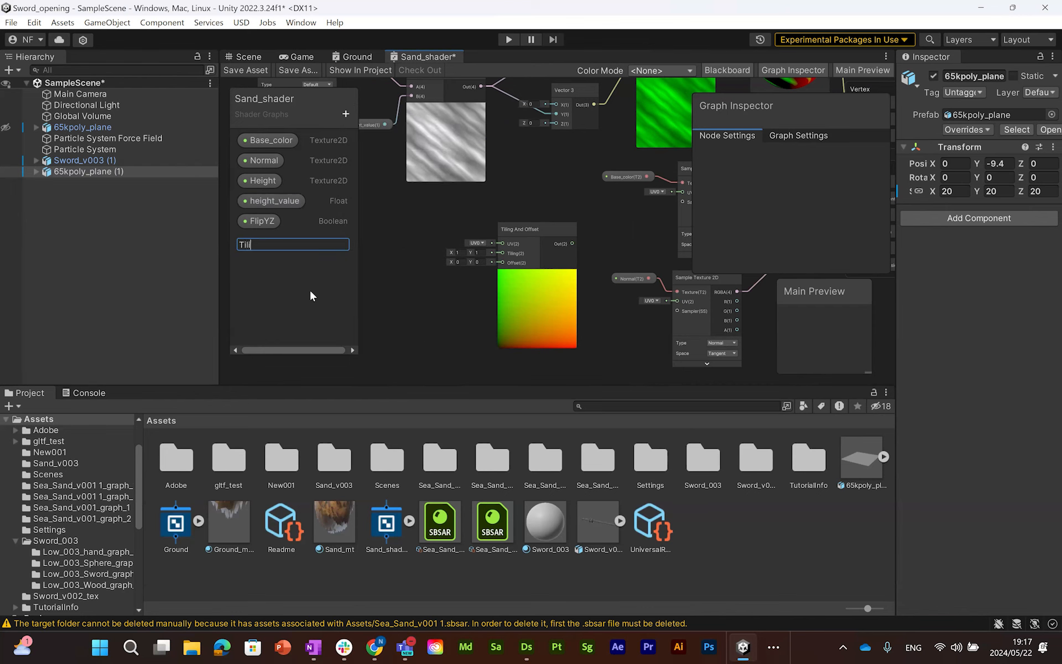
pyautogui.write('ng_color')
pyautogui.press('Return')
pyautogui.moveTo(268, 241); pyautogui.dragTo(430, 254)
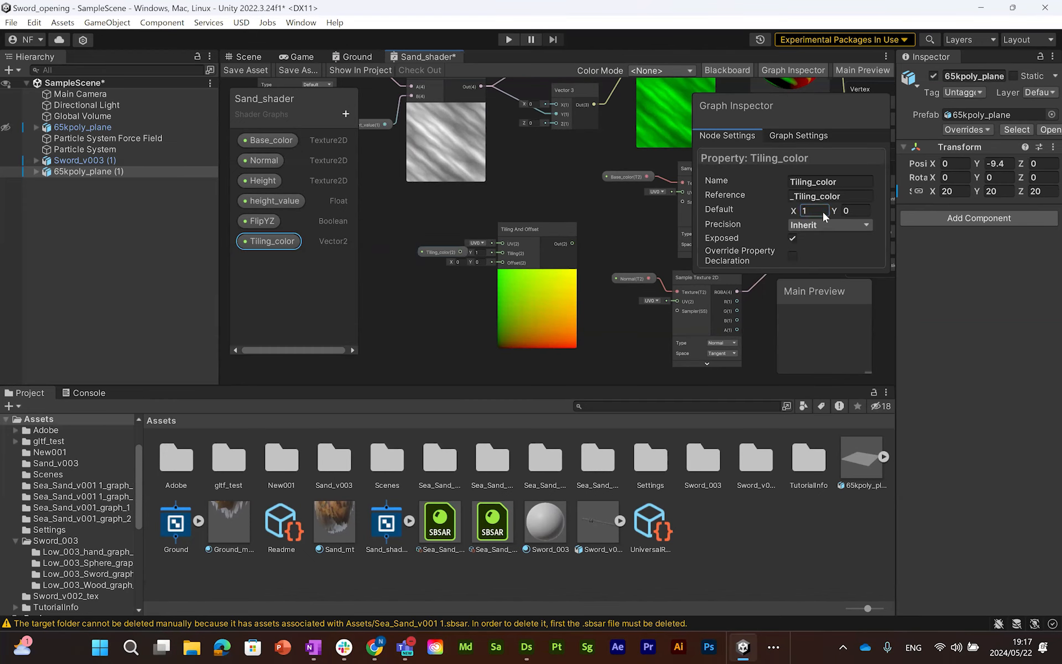
pyautogui.click(861, 211)
pyautogui.write('1')
pyautogui.moveTo(442, 251); pyautogui.dragTo(499, 257)
# Step: Create a Vector 2 property Offset_color and connect it to the Tiling And Offset node's Offset input
pyautogui.click(345, 113)
pyautogui.click(365, 159)
pyautogui.write('O')
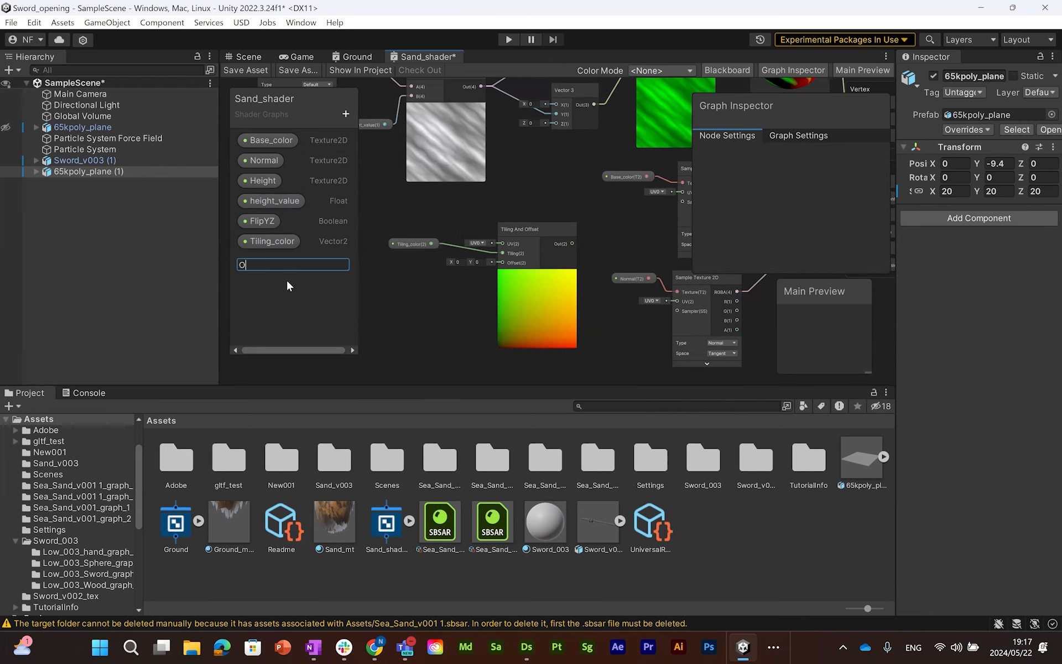
pyautogui.write('ffset_color')
pyautogui.press('Return')
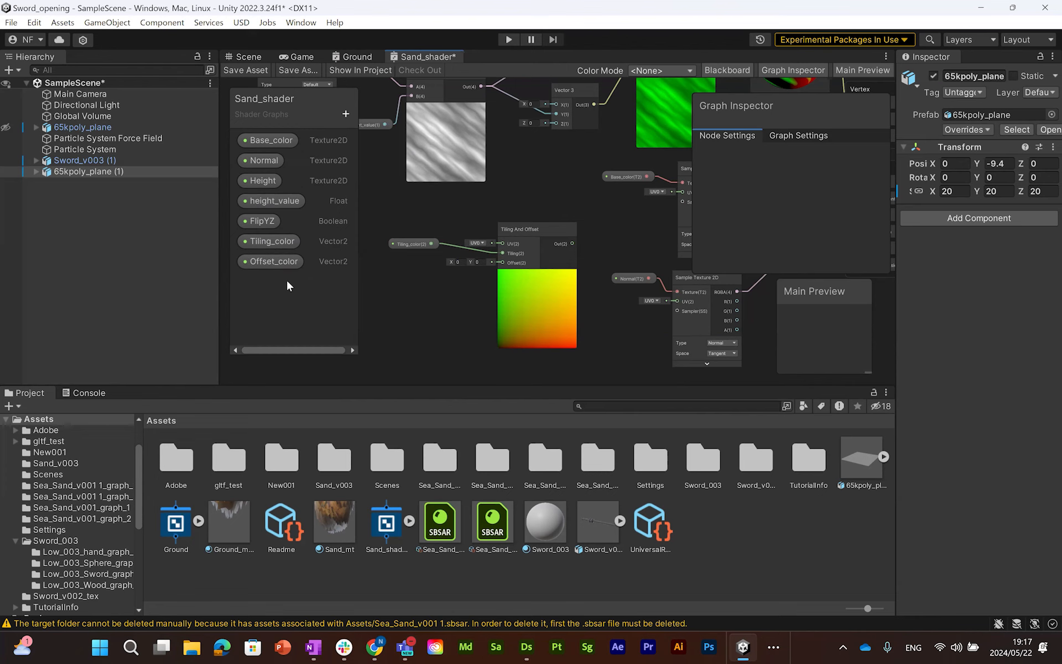
pyautogui.moveTo(287, 255); pyautogui.dragTo(501, 263)
# Step: Connect the Tiling And Offset output to the UV inputs of the base color and normal Sample Texture 2D nodes
pyautogui.moveTo(577, 245); pyautogui.dragTo(452, 267, button='middle')
pyautogui.moveTo(447, 266); pyautogui.dragTo(557, 214)
pyautogui.moveTo(450, 267); pyautogui.dragTo(439, 230, button='middle')
pyautogui.moveTo(436, 229); pyautogui.dragTo(540, 287)
pyautogui.click(489, 325)
# Step: Add a second Tiling And Offset node beside the height map's Sample Texture 2D LOD node
pyautogui.moveTo(363, 182); pyautogui.dragTo(556, 226, button='middle')
pyautogui.moveTo(403, 188); pyautogui.dragTo(545, 228, button='middle')
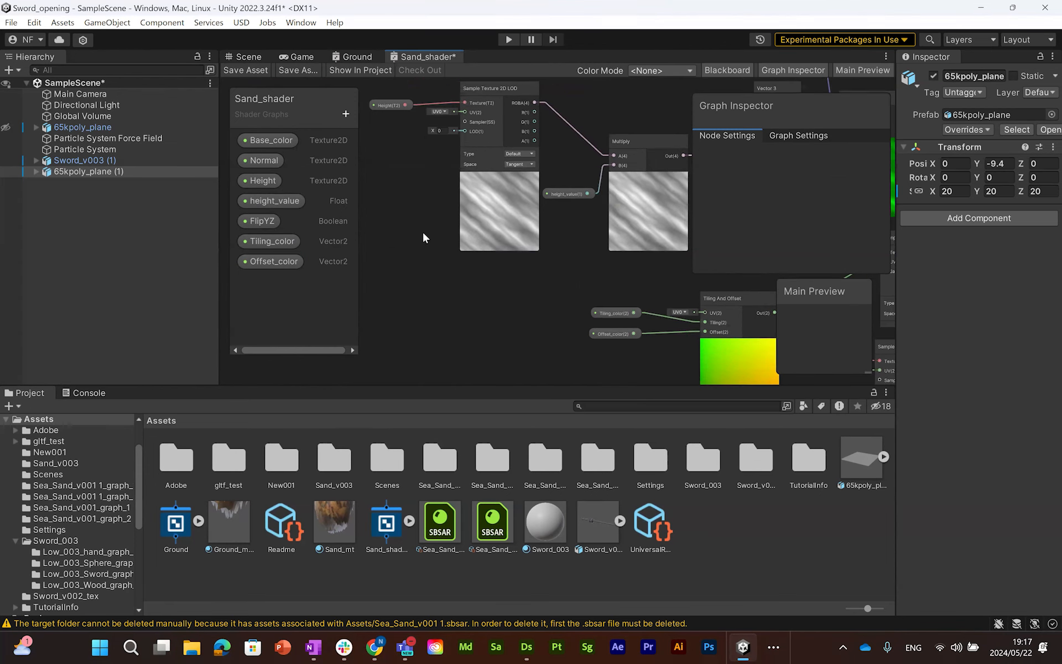
pyautogui.moveTo(366, 239); pyautogui.dragTo(429, 239, button='middle')
pyautogui.press('space')
pyautogui.write('tiling')
pyautogui.click(499, 98)
pyautogui.moveTo(470, 259); pyautogui.dragTo(456, 178)
pyautogui.moveTo(447, 166); pyautogui.dragTo(525, 165, button='middle')
pyautogui.click(439, 157)
# Step: Create two Vector 2 properties named Tiling_Height and Offset_Height
pyautogui.click(346, 113)
pyautogui.click(386, 157)
pyautogui.write('Height')
pyautogui.press('Home')
pyautogui.write('Tiling_')
pyautogui.click(346, 115)
pyautogui.click(387, 156)
pyautogui.write('Offset_Height')
pyautogui.press('Return')
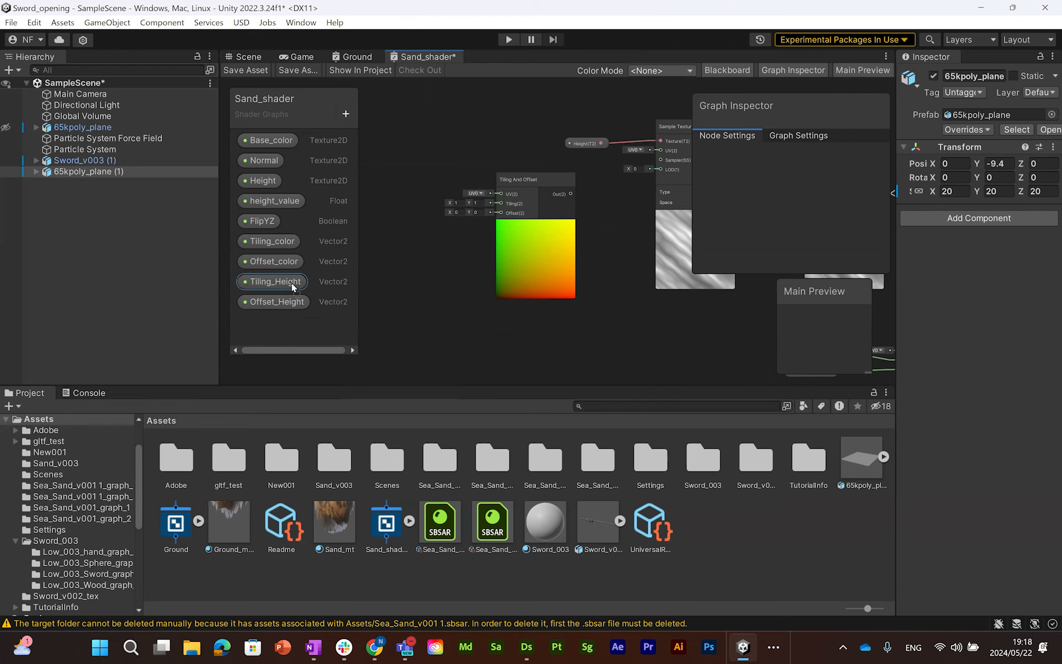
# Step: Connect Tiling_Height and Offset_Height to the second Tiling And Offset node and set Tiling_Height's default to X 1, Y 1
pyautogui.moveTo(291, 283); pyautogui.dragTo(396, 217)
pyautogui.moveTo(302, 300); pyautogui.dragTo(501, 213)
pyautogui.click(442, 201)
pyautogui.write('1')
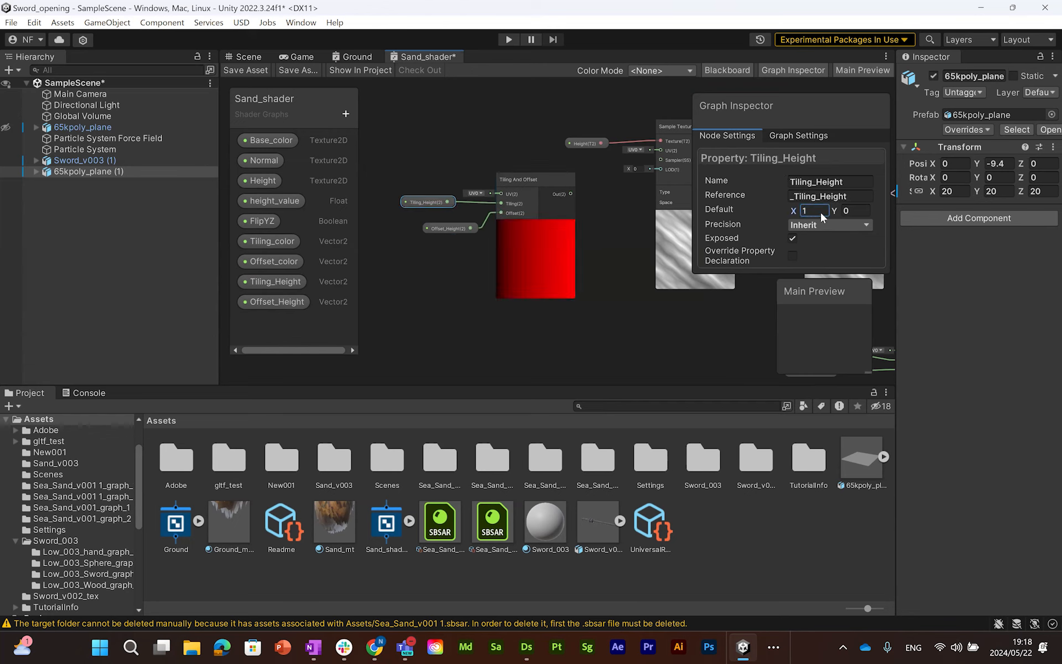
pyautogui.click(855, 208)
pyautogui.write('1')
# Step: Connect the second Tiling And Offset output to the height Sample Texture 2D LOD node's UV input and save the graph
pyautogui.moveTo(576, 249); pyautogui.dragTo(463, 266, button='middle')
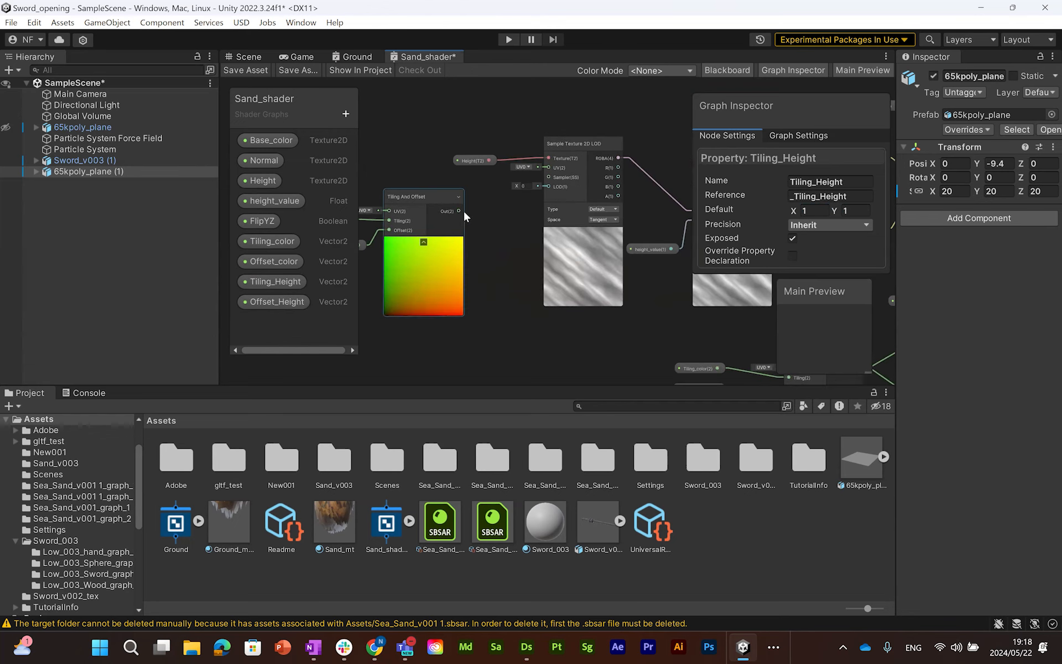
pyautogui.moveTo(516, 301); pyautogui.dragTo(463, 301, button='middle')
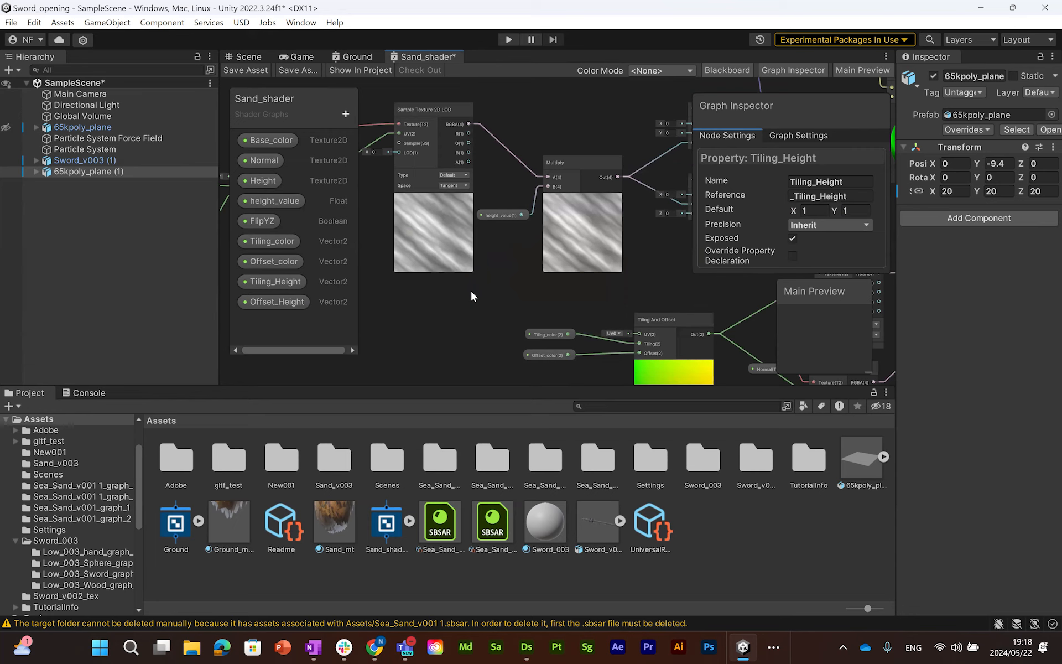
pyautogui.moveTo(580, 268); pyautogui.dragTo(535, 250, button='middle')
pyautogui.scroll(-5, 534, 237)
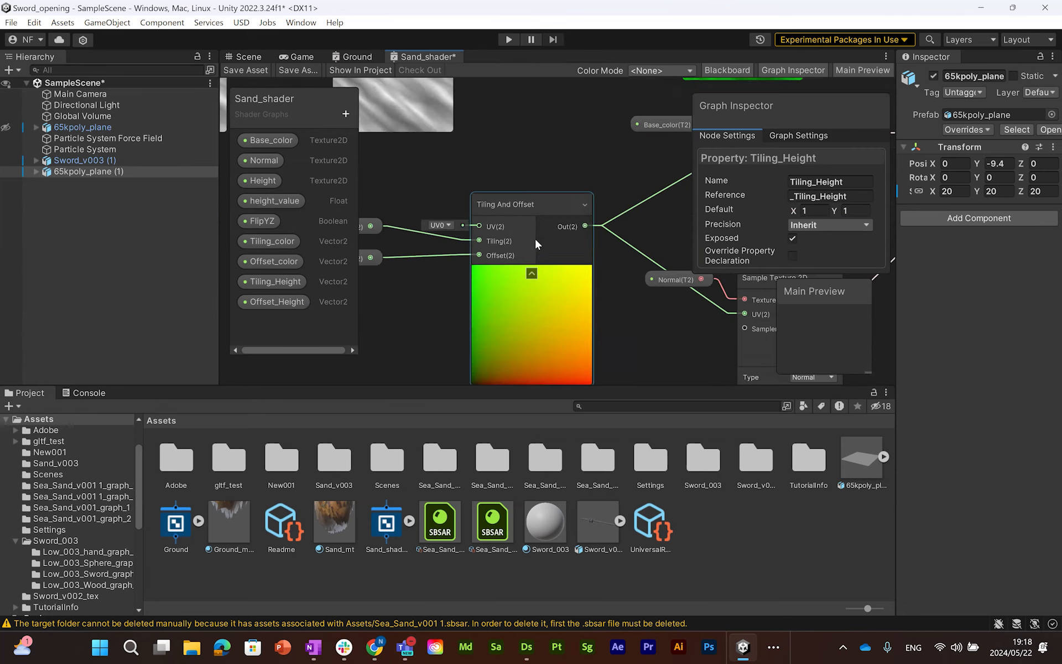
pyautogui.moveTo(460, 249); pyautogui.dragTo(461, 320, button='middle')
pyautogui.click(251, 104)
pyautogui.hotkey('ctrl', 's')
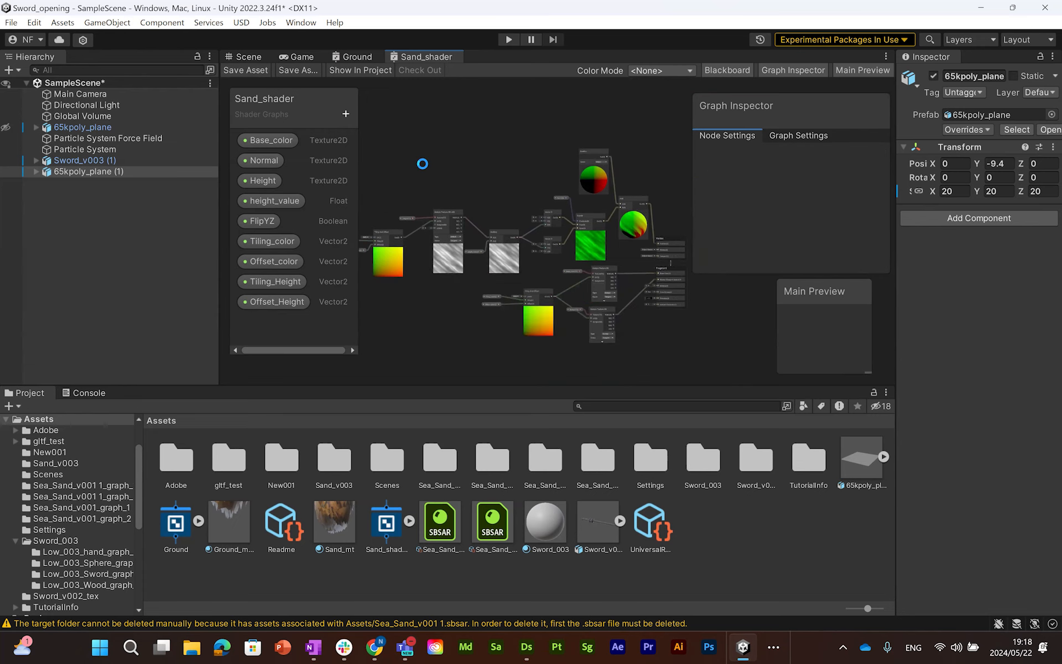
# Step: Return to the Scene view and set the Sand_mt material's Tiling_color to X 2, Y 2
pyautogui.click(246, 58)
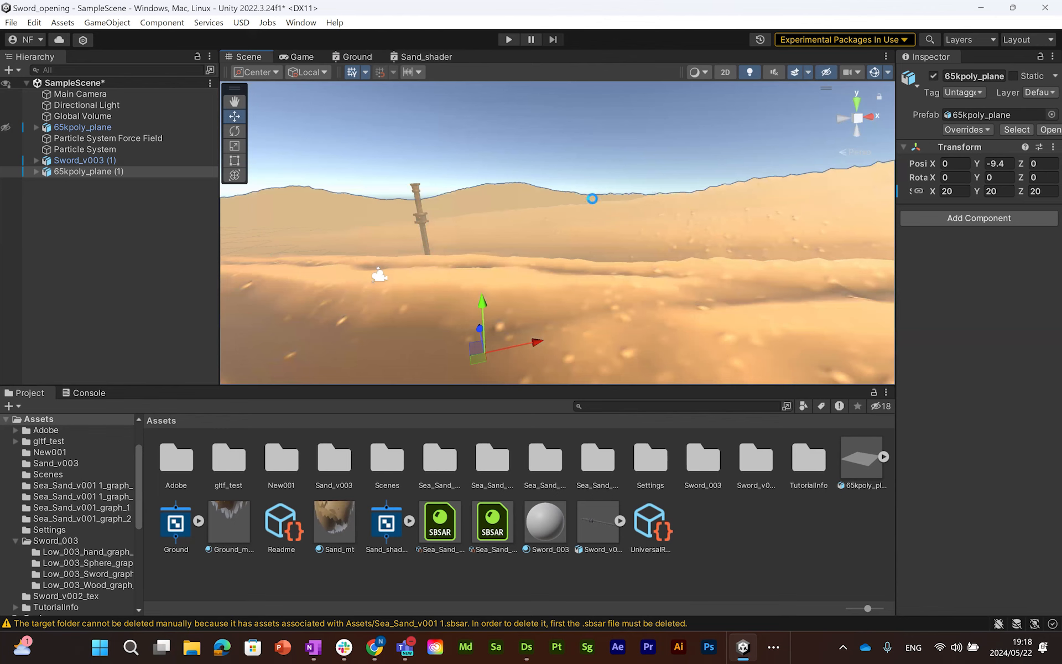
pyautogui.click(592, 199)
pyautogui.click(336, 519)
pyautogui.keyDown('alt'); pyautogui.moveTo(526, 308); pyautogui.dragTo(584, 323); pyautogui.keyUp('alt')
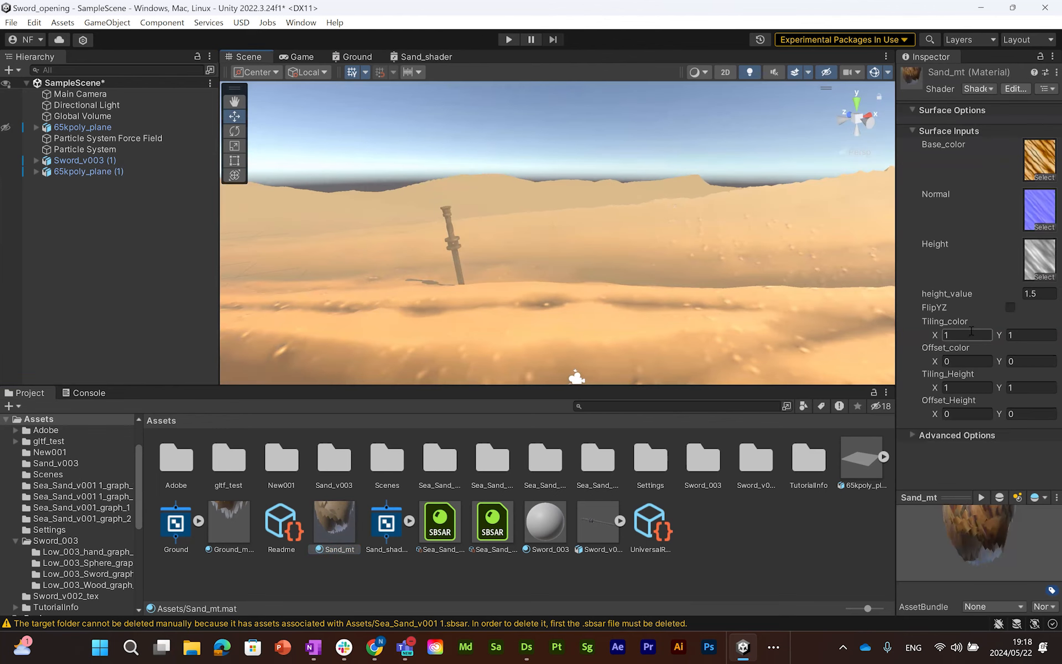
pyautogui.write('2')
pyautogui.press('Tab')
pyautogui.write('2')
pyautogui.keyDown('alt'); pyautogui.moveTo(603, 302); pyautogui.dragTo(780, 365); pyautogui.keyUp('alt')
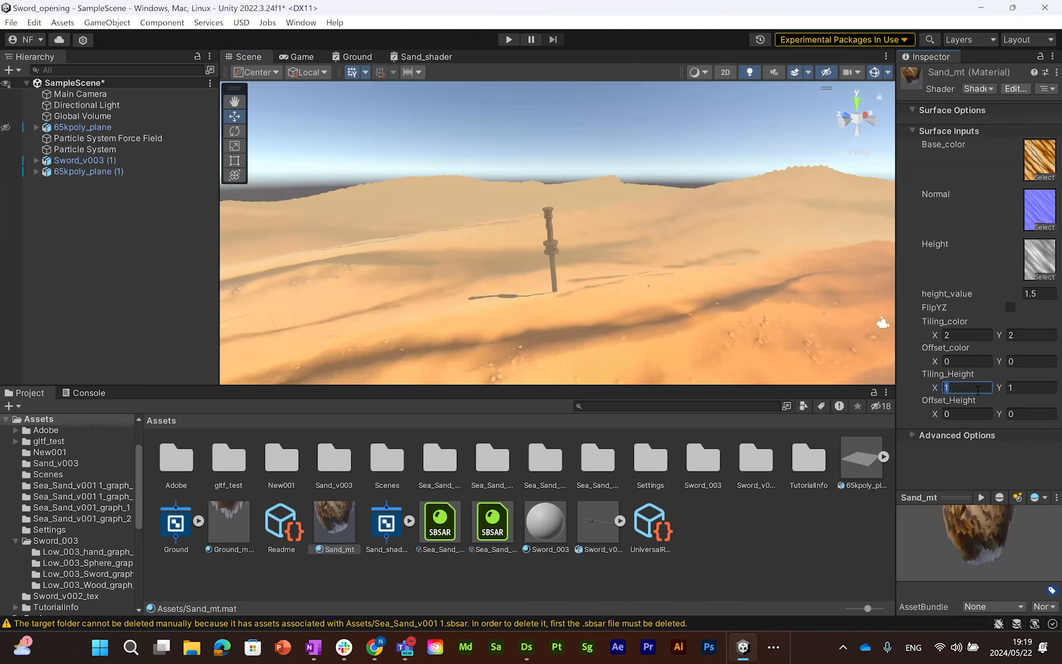
# Step: Try a Tiling_Height of X 2, Y 2 on the Sand_mt material and inspect the dunes
pyautogui.write('2')
pyautogui.press('Tab')
pyautogui.write('2')
pyautogui.keyDown('alt'); pyautogui.moveTo(625, 315); pyautogui.dragTo(775, 332); pyautogui.keyUp('alt')
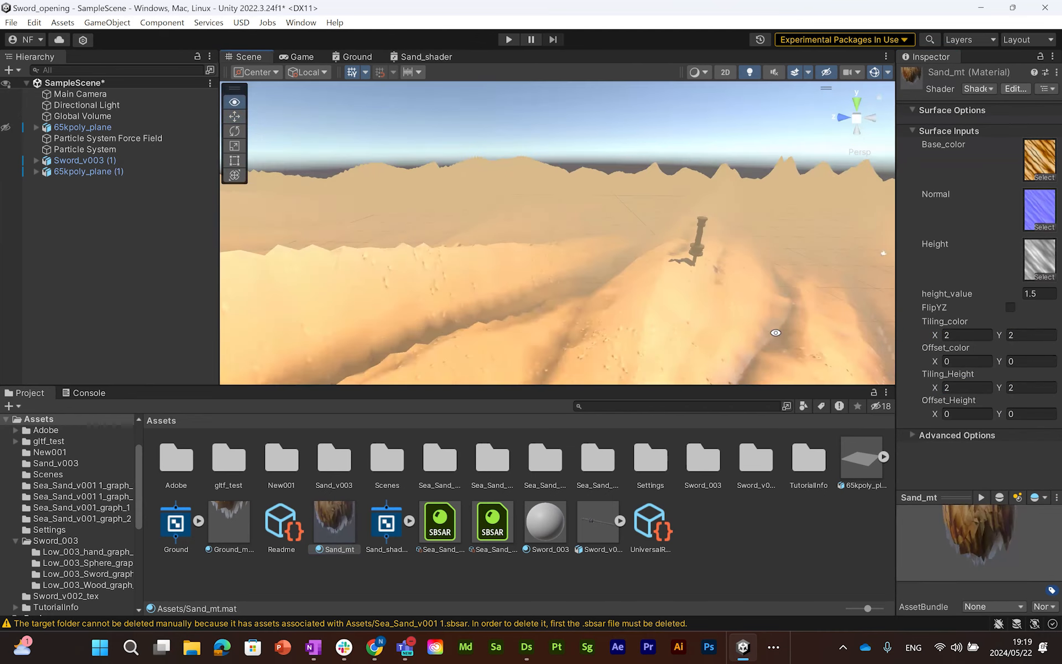
pyautogui.keyDown('alt'); pyautogui.moveTo(675, 312); pyautogui.dragTo(482, 252); pyautogui.keyUp('alt')
pyautogui.keyDown('alt'); pyautogui.moveTo(481, 252); pyautogui.dragTo(671, 294, button='right'); pyautogui.keyUp('alt')
# Step: Set the Sand_mt material's Tiling_Height back to X 1, Y 1 and inspect the dunes around the sword
pyautogui.click(969, 389)
pyautogui.write('1')
pyautogui.press('Tab')
pyautogui.write('1')
pyautogui.keyDown('alt'); pyautogui.moveTo(650, 285); pyautogui.dragTo(765, 366); pyautogui.keyUp('alt')
pyautogui.keyDown('alt'); pyautogui.moveTo(652, 326); pyautogui.dragTo(685, 283); pyautogui.keyUp('alt')
# Step: Set the Sand_mt material's Tiling_Height to X 1.3, Y 1.3
pyautogui.click(961, 387)
pyautogui.write('1.3')
pyautogui.press('Tab')
pyautogui.write('1.3')
pyautogui.click(642, 249)
pyautogui.click(632, 121)
pyautogui.click(707, 221)
pyautogui.keyDown('alt'); pyautogui.moveTo(707, 222); pyautogui.dragTo(498, 443); pyautogui.keyUp('alt')
# Step: Set the Sand_mt material's height_value to 2 and inspect the dunes around the sword
pyautogui.click(335, 523)
pyautogui.click(1039, 293)
pyautogui.write('2')
pyautogui.keyDown('alt'); pyautogui.moveTo(604, 266); pyautogui.dragTo(487, 273); pyautogui.keyUp('alt')
pyautogui.click(493, 268)
pyautogui.click(485, 230)
pyautogui.keyDown('alt'); pyautogui.moveTo(486, 230); pyautogui.dragTo(528, 230); pyautogui.keyUp('alt')
pyautogui.scroll(10, 554, 277)
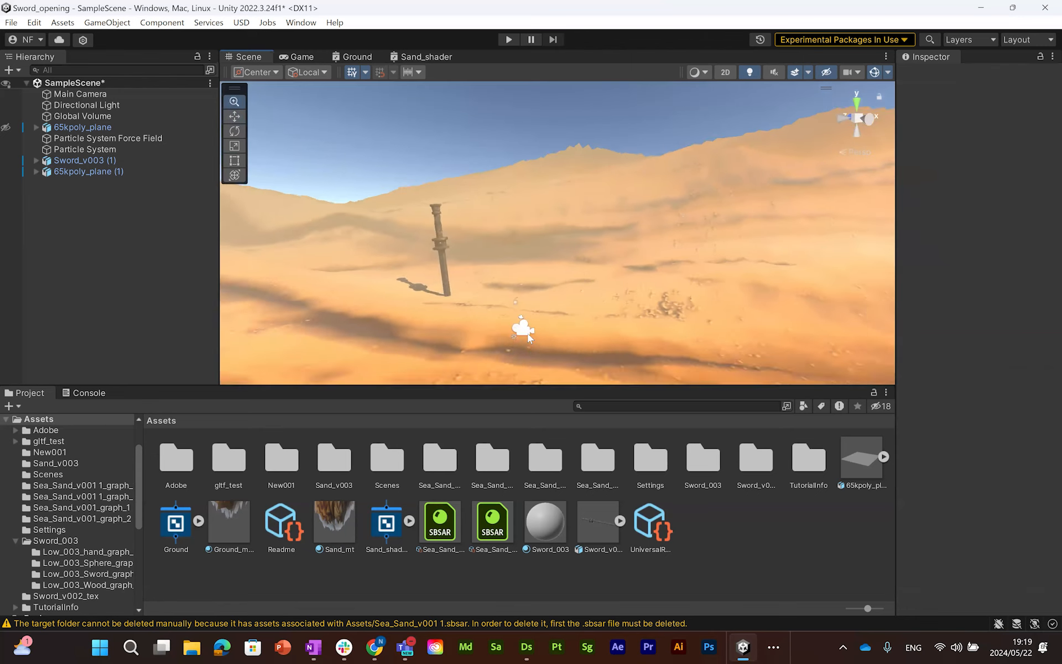
# Step: Move the 65kpoly_plane (1) ground vertically to about Y -7.2 beneath the sword
pyautogui.click(562, 305)
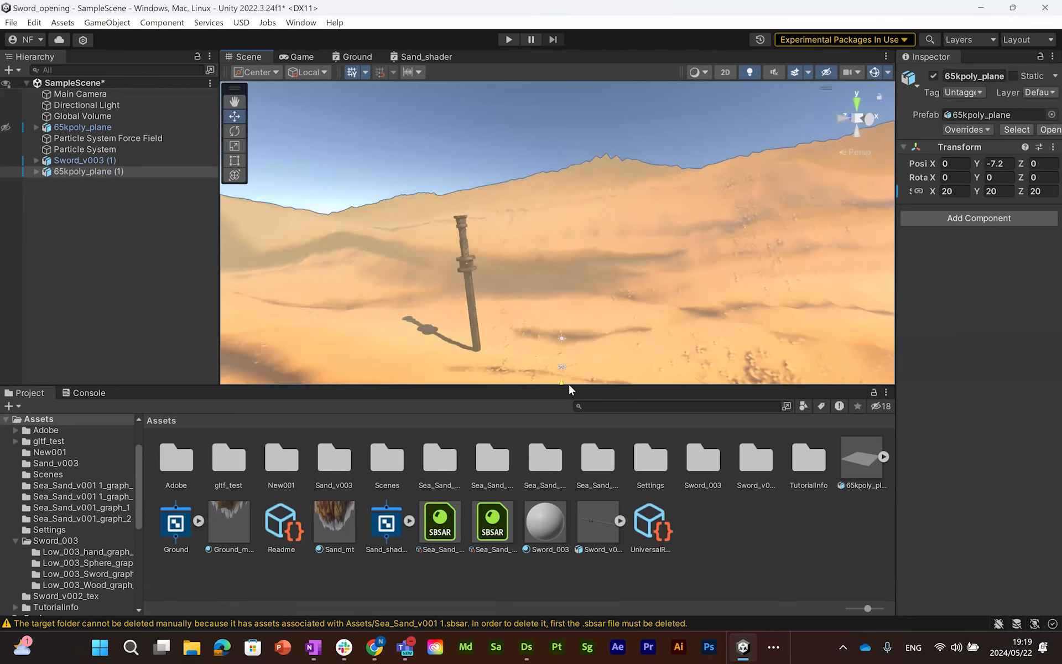
pyautogui.moveTo(569, 379); pyautogui.dragTo(570, 385)
pyautogui.click(516, 152)
# Step: Check the sword and dune composition through the Main Camera and the Game view, selecting the Particle System
pyautogui.keyDown('alt'); pyautogui.moveTo(567, 276); pyautogui.dragTo(556, 254); pyautogui.keyUp('alt')
pyautogui.scroll(-3, 555, 250)
pyautogui.click(641, 231)
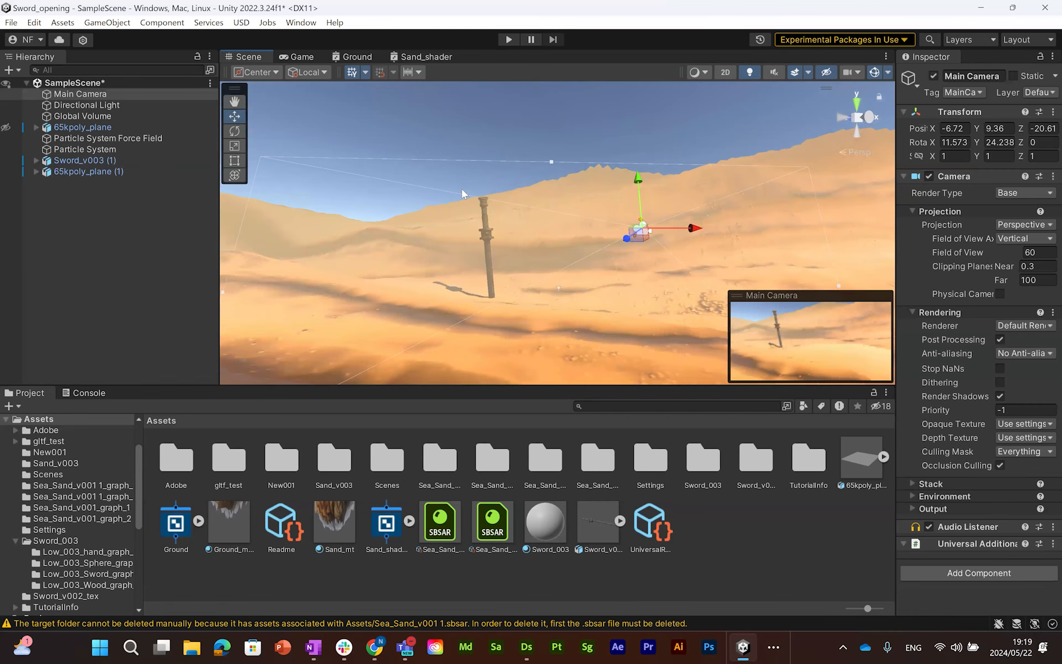
pyautogui.click(302, 56)
pyautogui.click(249, 56)
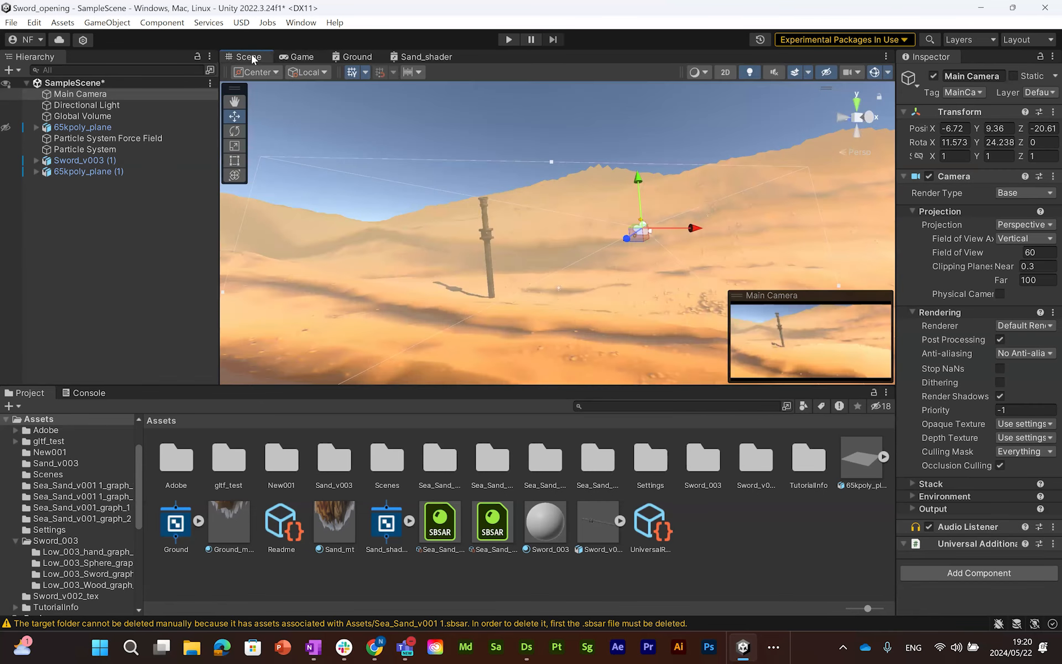
pyautogui.click(166, 149)
pyautogui.click(826, 269)
pyautogui.click(302, 56)
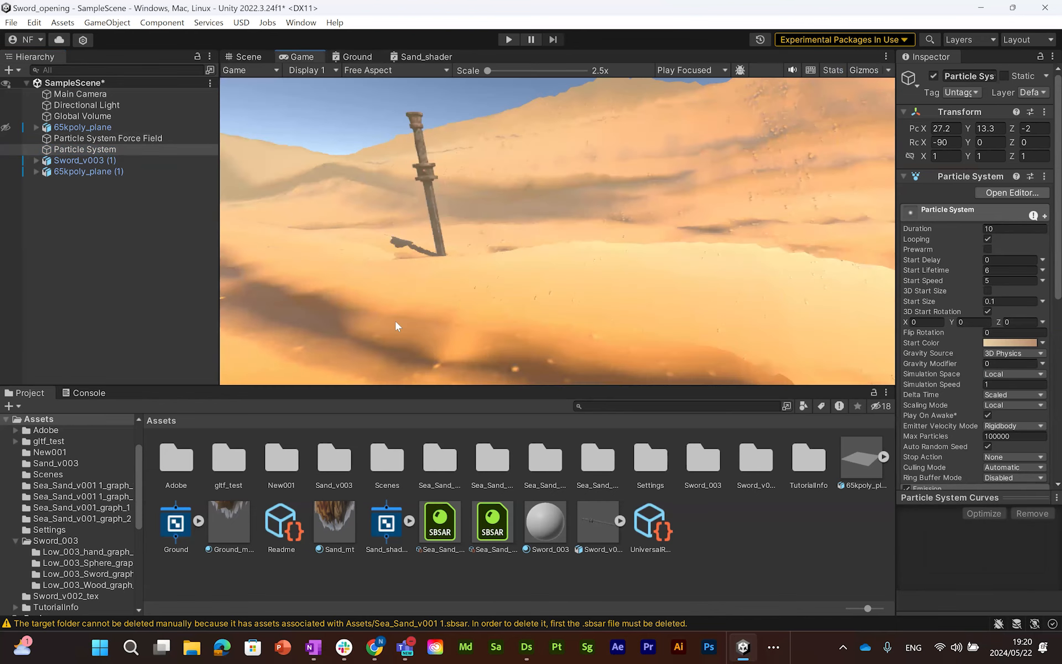